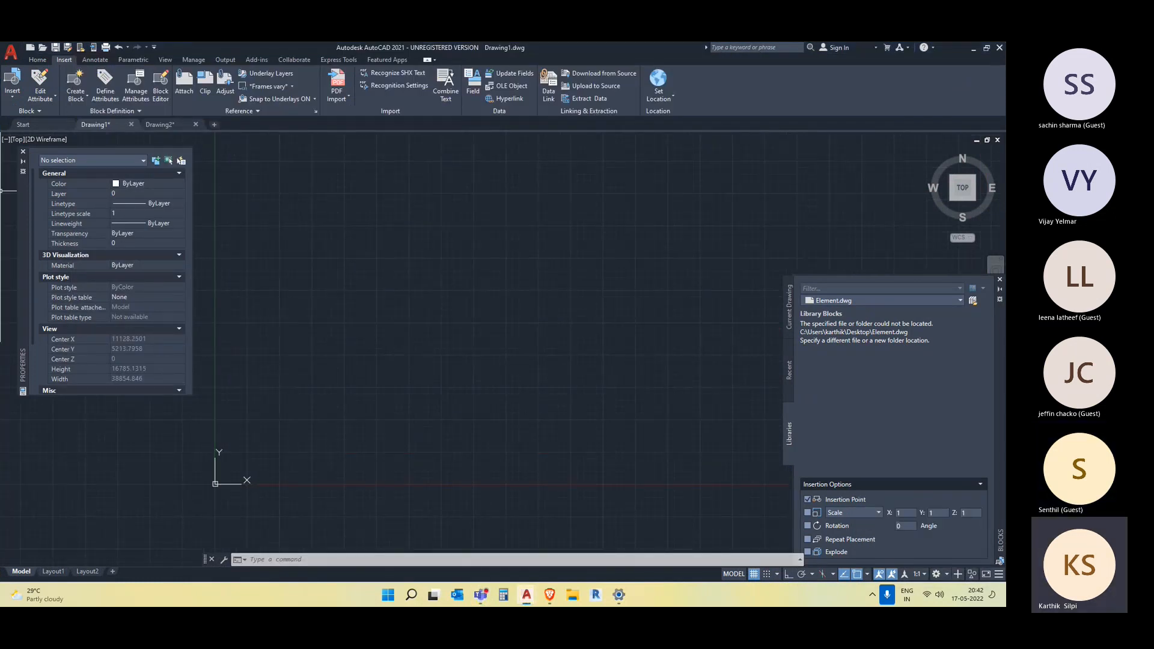
- Close the Properties and Blocks palettes to clear the drawing area
click(22, 152)
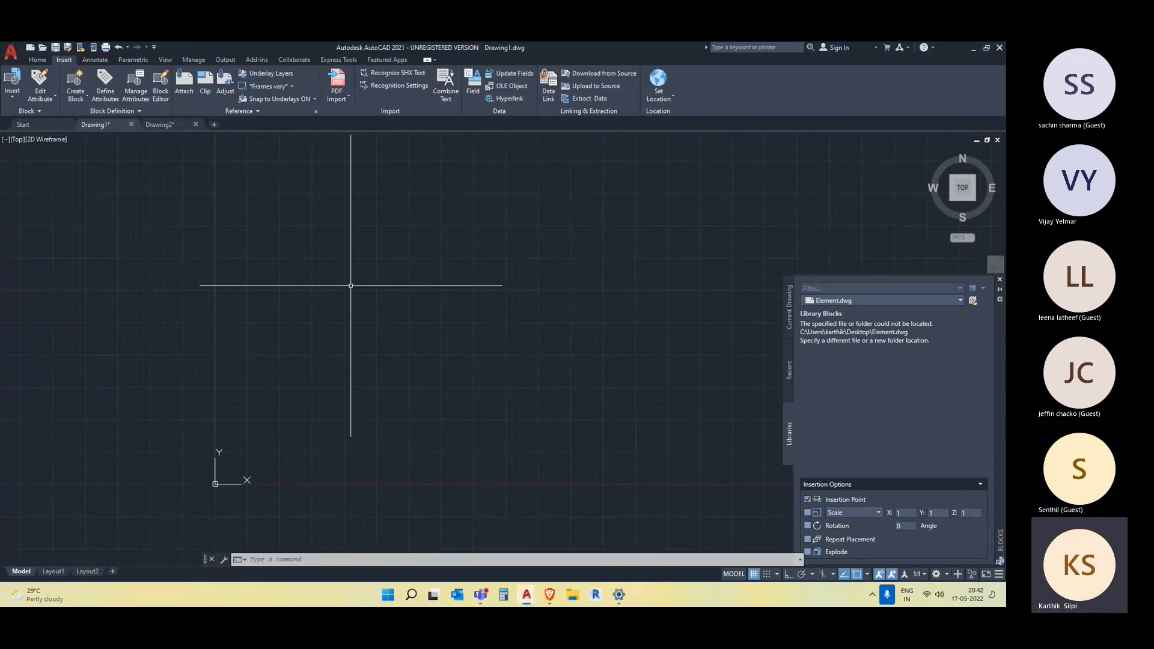
middle_drag(443, 312, 392, 312)
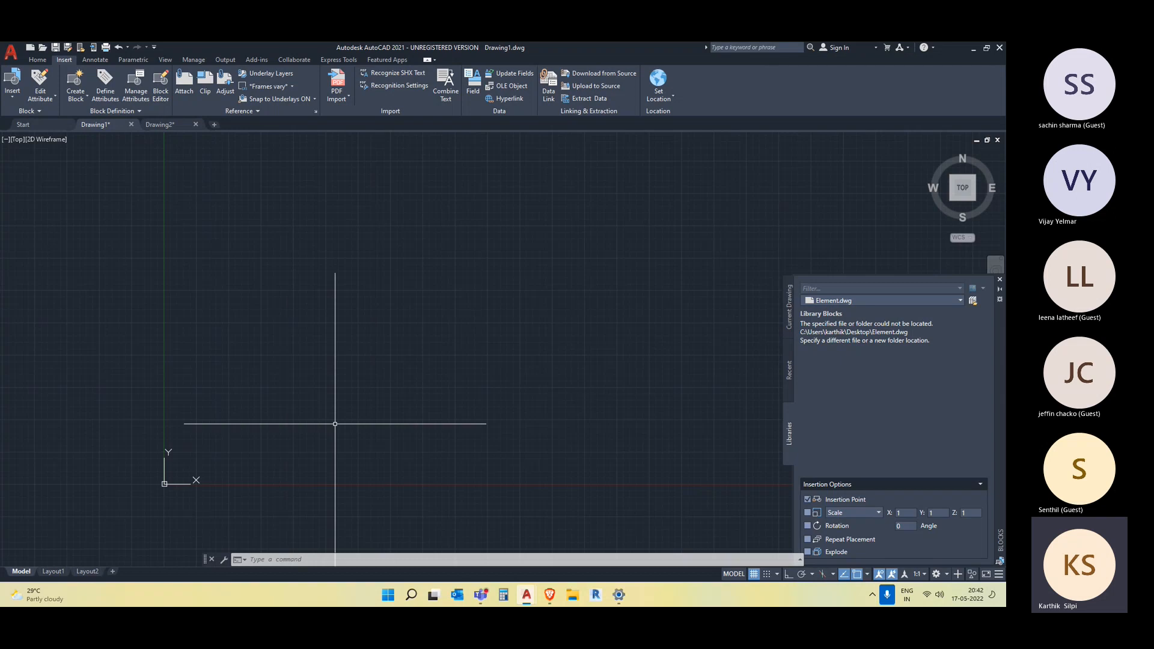
click(999, 281)
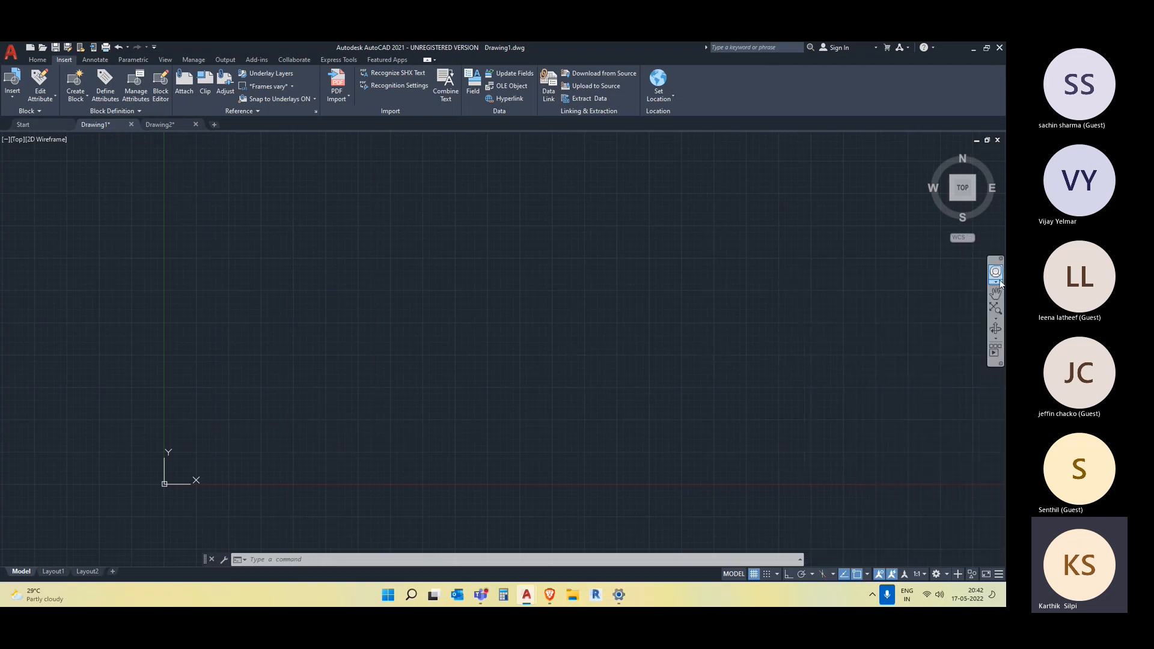
- Insert the orthographic views image from the desktop into Drawing1 at a freehand scale with 0° rotation, and restore the full-size window
double_click(544, 47)
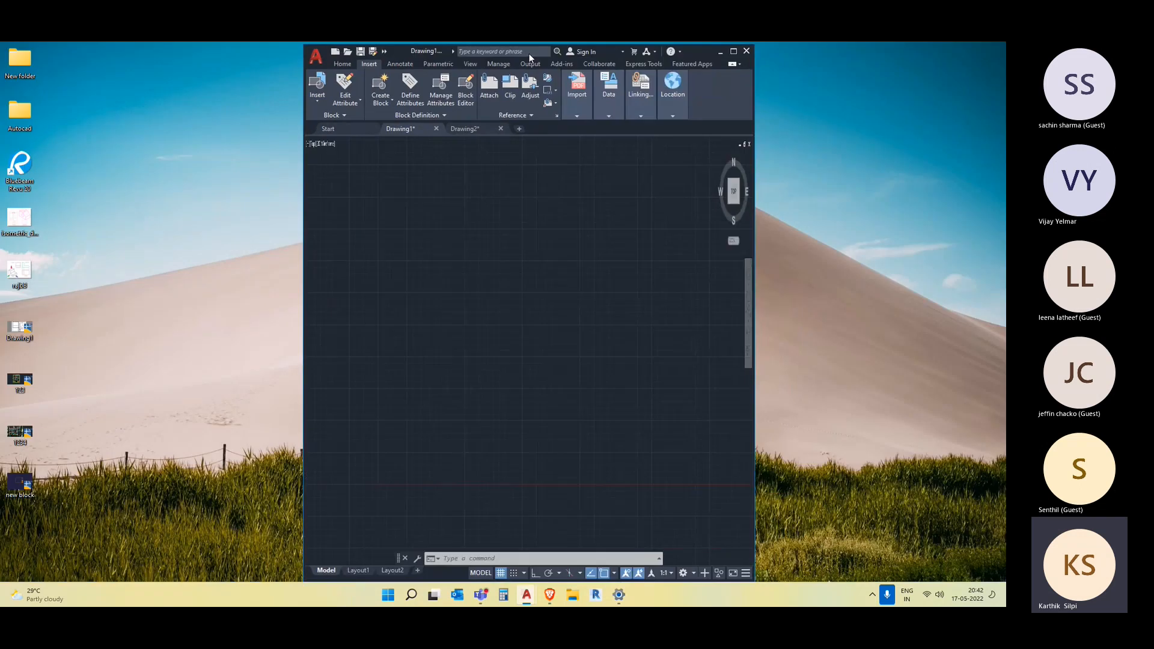
click(14, 268)
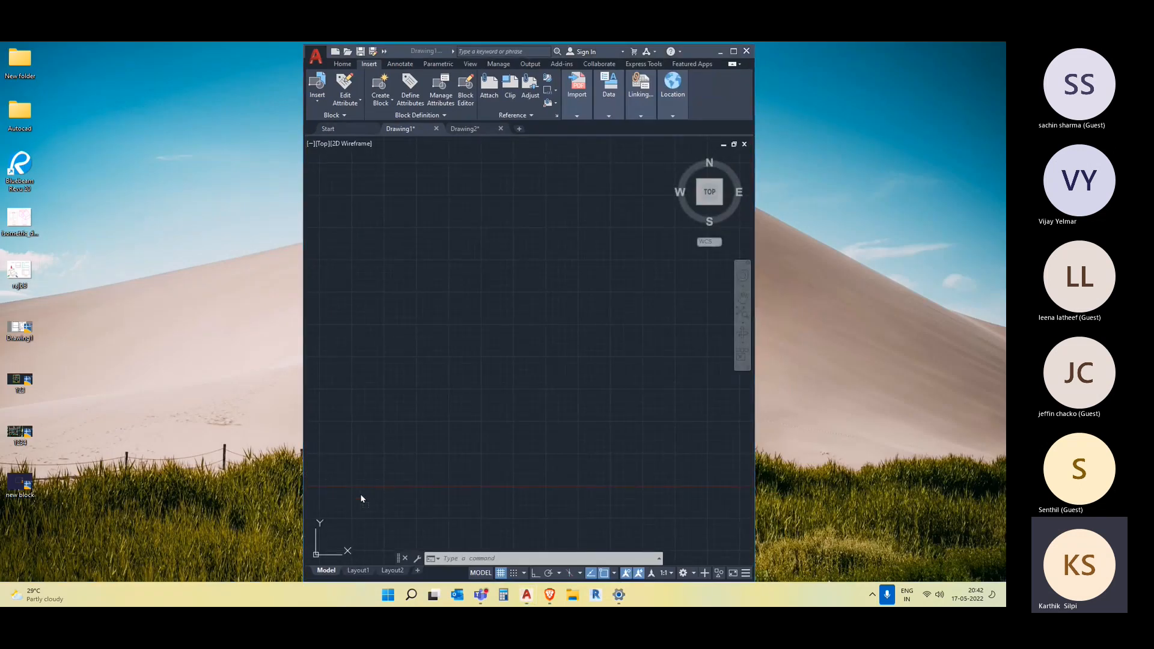
drag(360, 498, 344, 504)
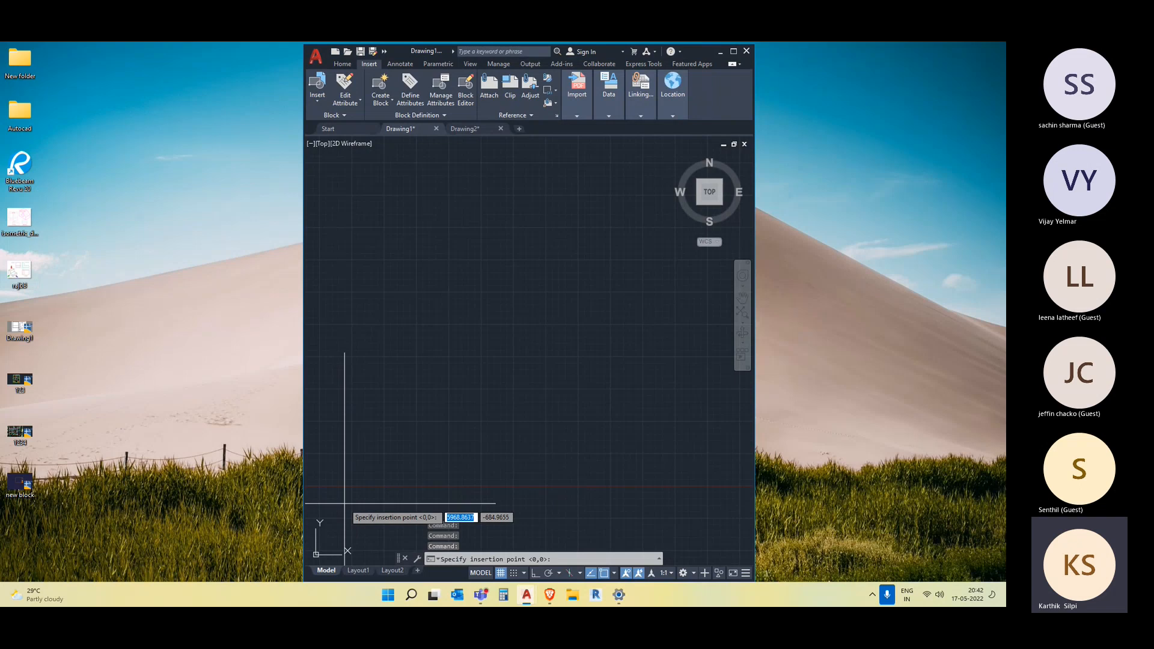
click(344, 503)
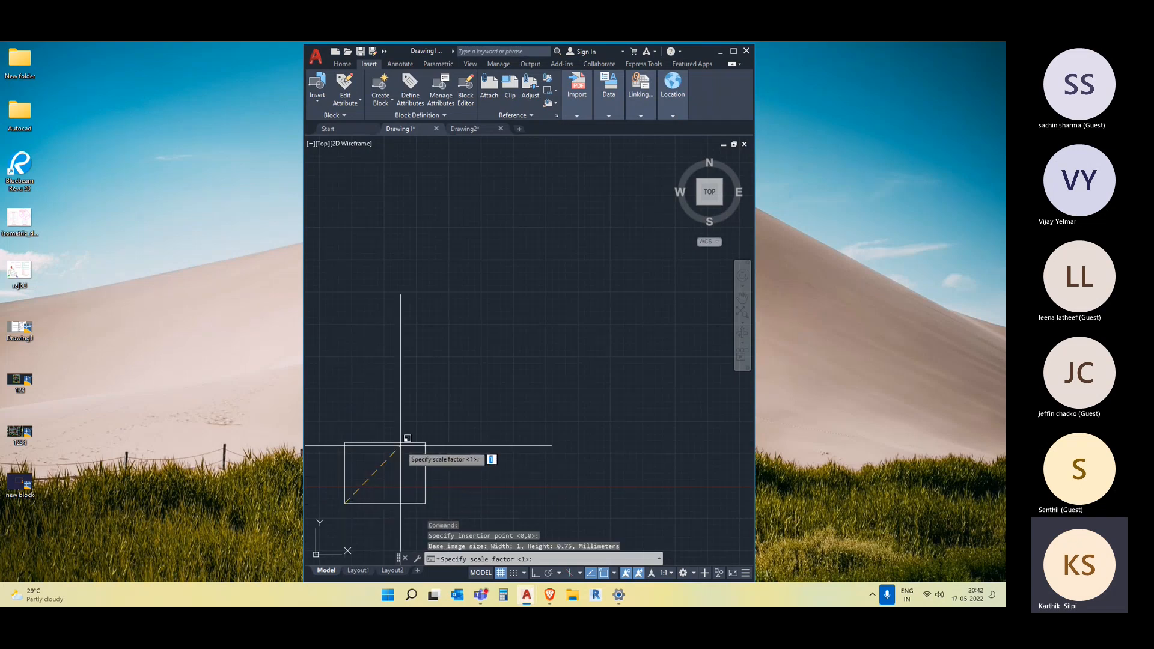
click(422, 415)
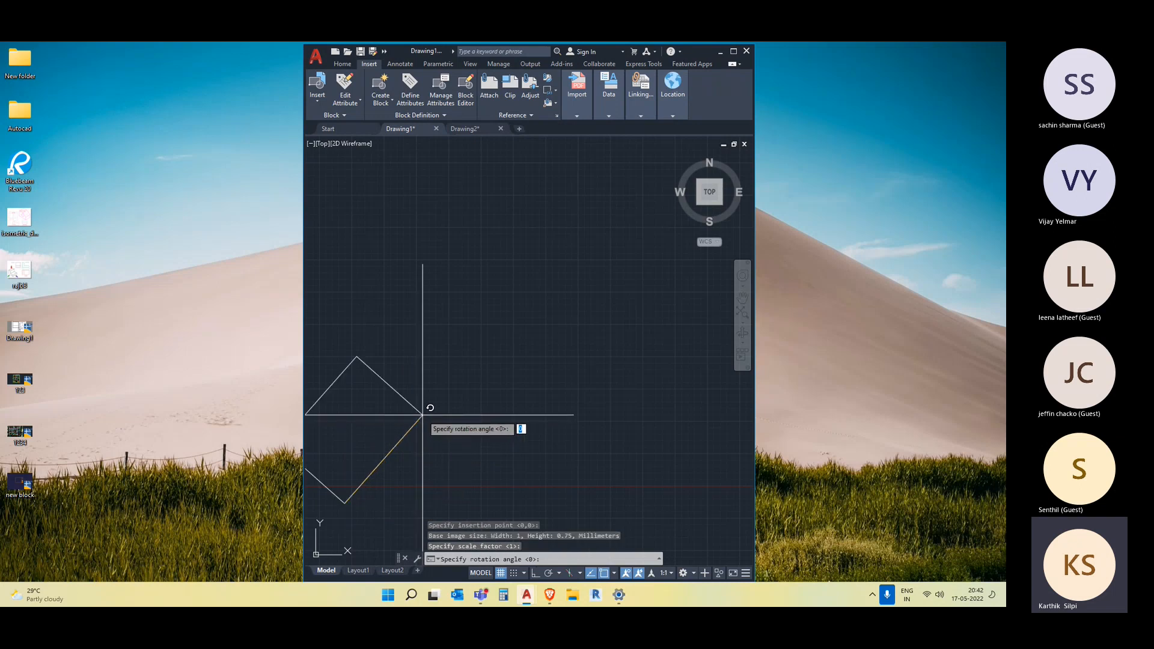
key(F8)
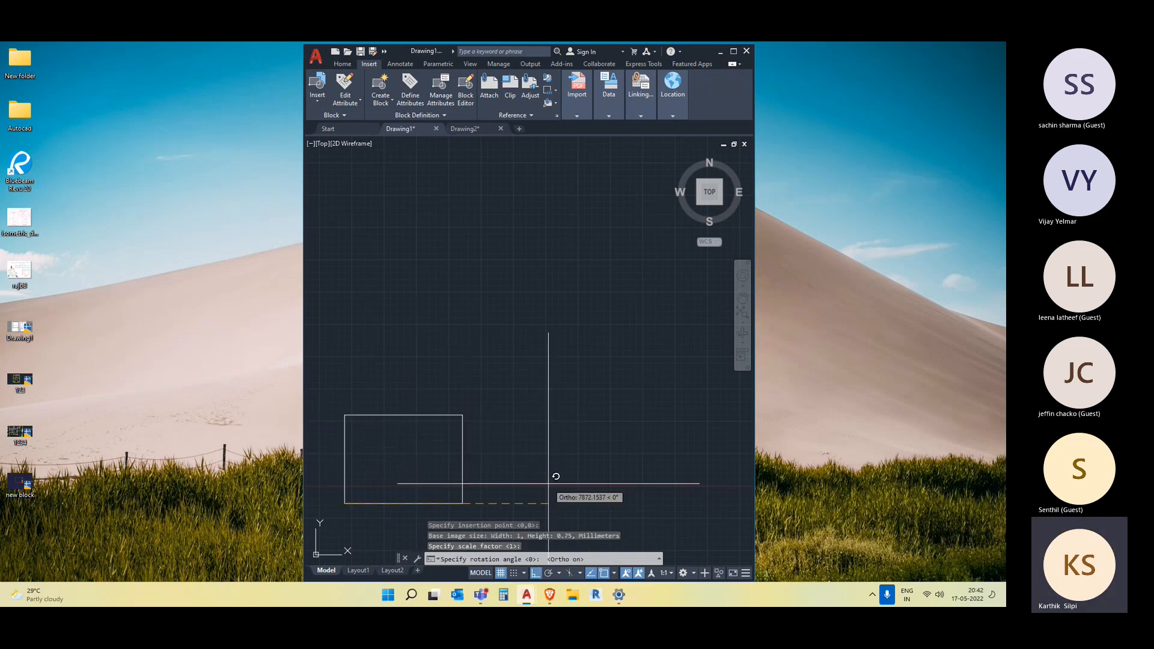
click(548, 483)
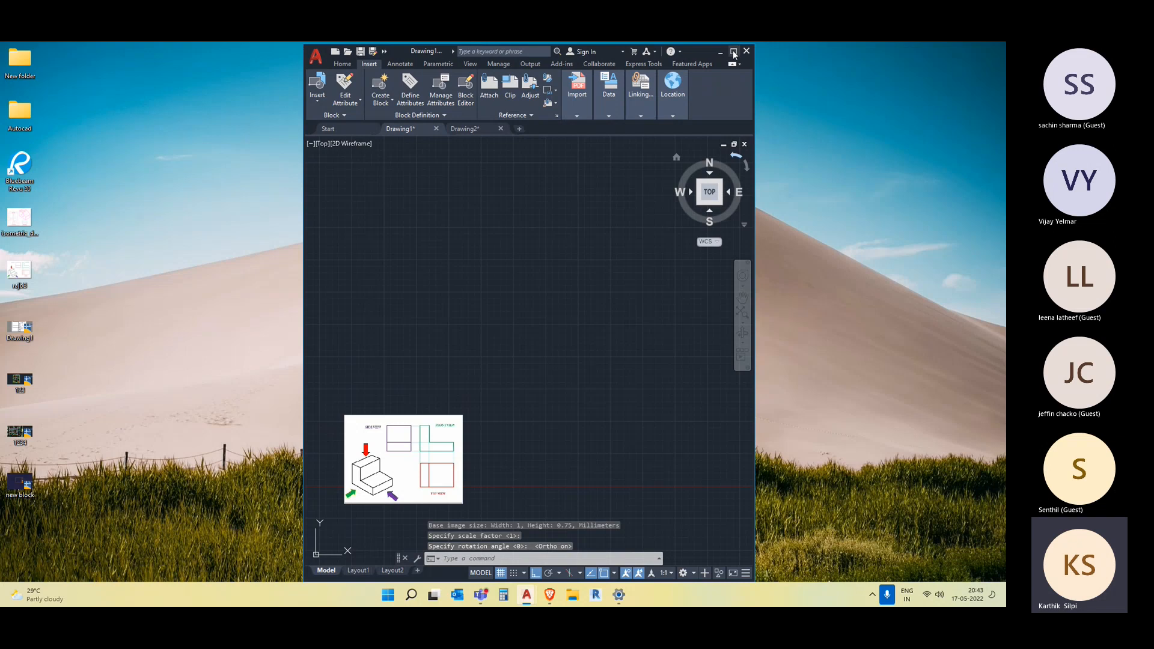
click(733, 52)
- Move the inserted reference image to the left of the Y axis with Ortho off
middle_drag(524, 512, 533, 443)
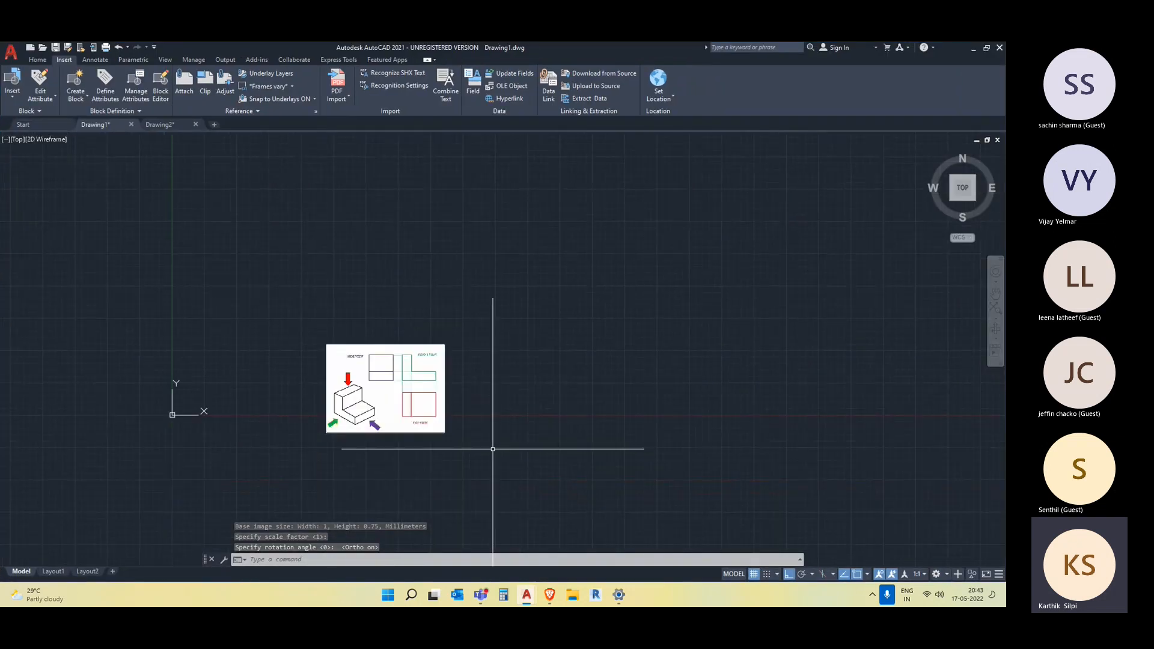
key(Escape)
click(473, 436)
click(415, 363)
text(m)
key(Return)
click(409, 363)
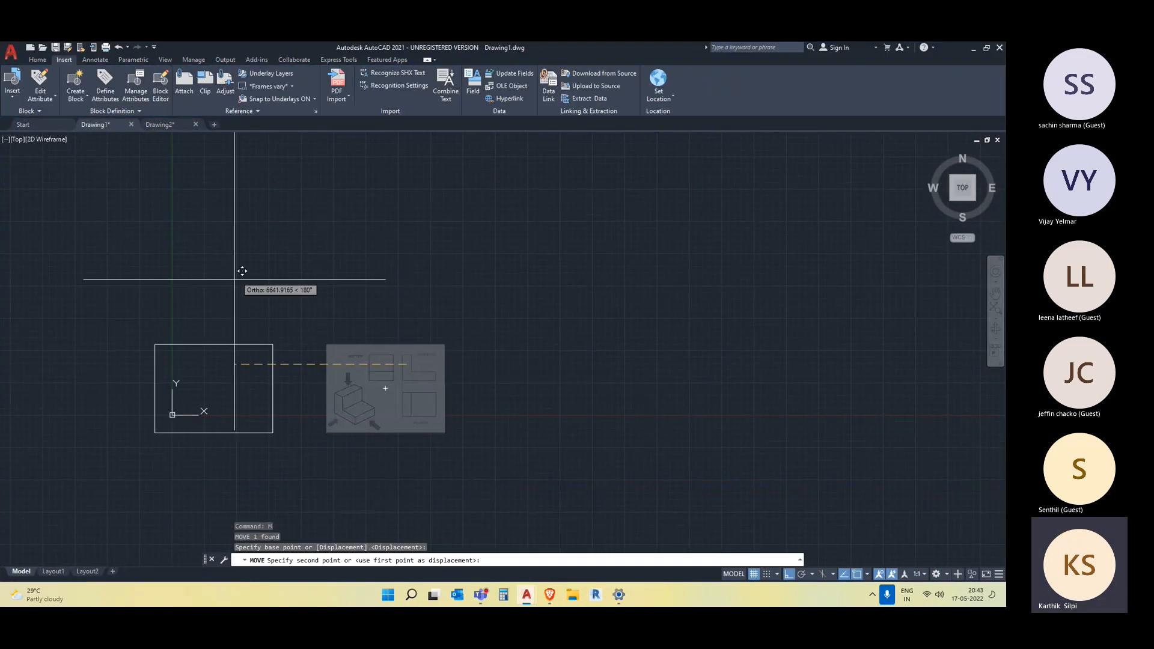
key(F8)
middle_drag(198, 273, 368, 370)
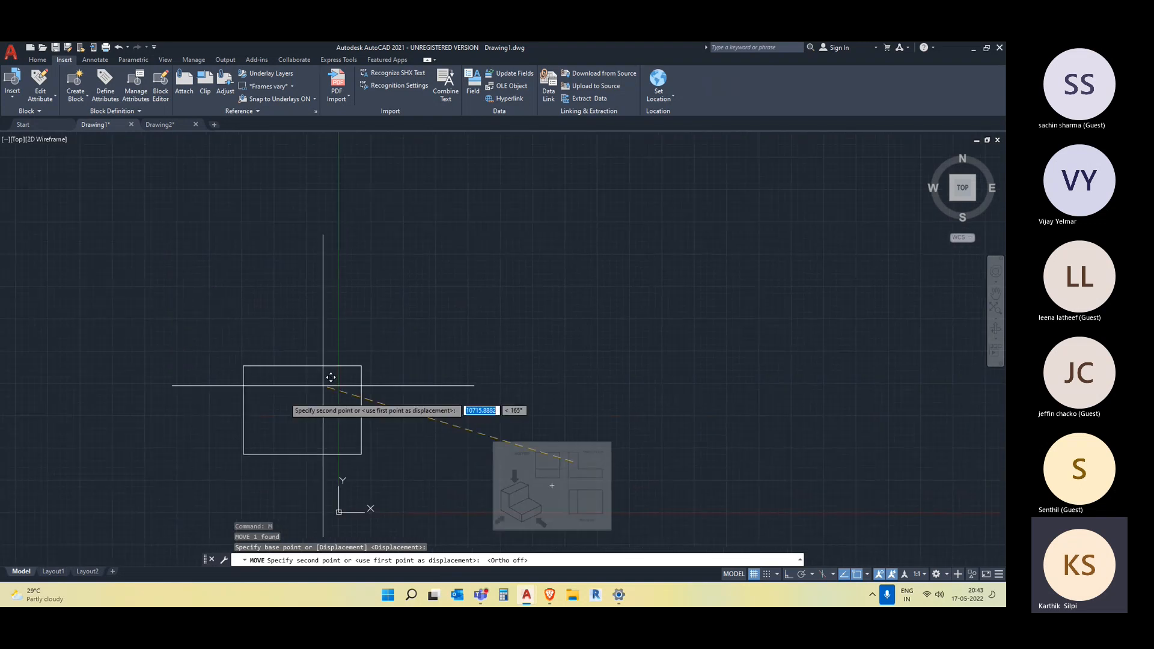
click(281, 394)
key(Escape)
scroll(427, 473, up, 1)
middle_drag(426, 473, 385, 389)
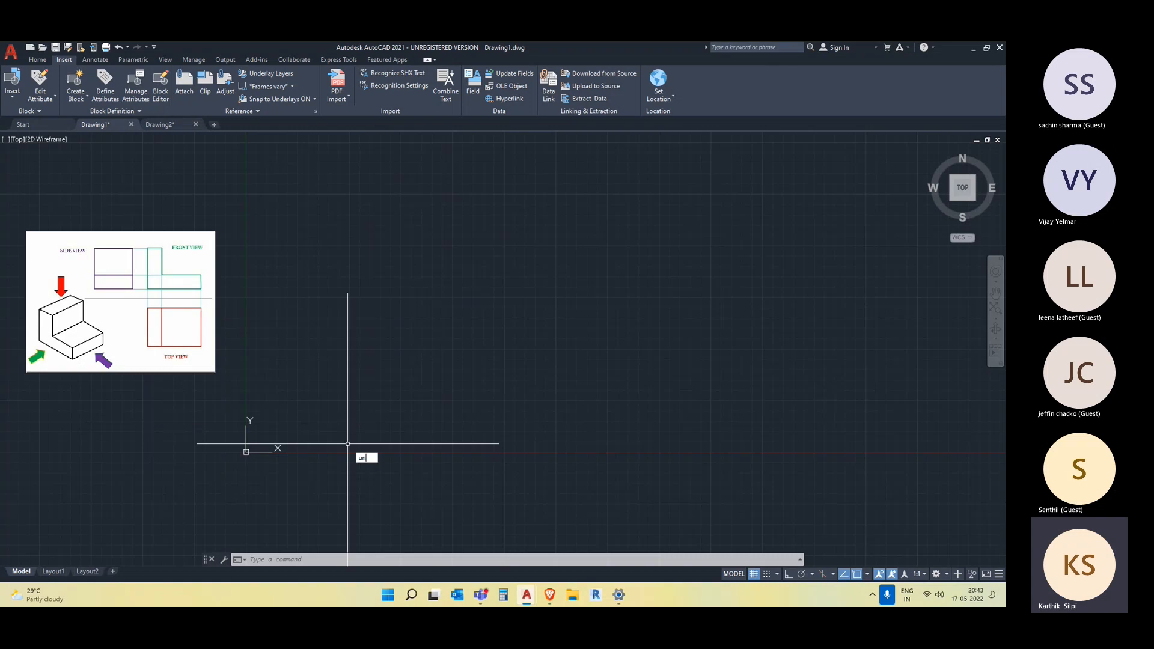
- Check the drawing's unit settings, and examine the side, front and top views in the reference image
key(Return)
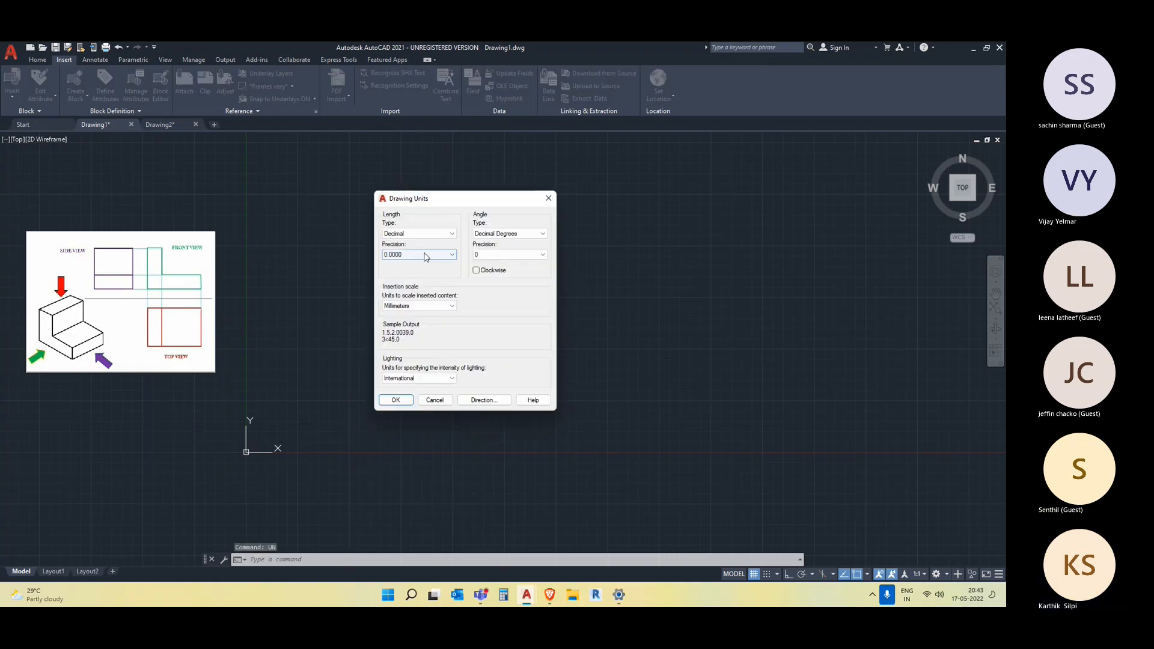
click(549, 200)
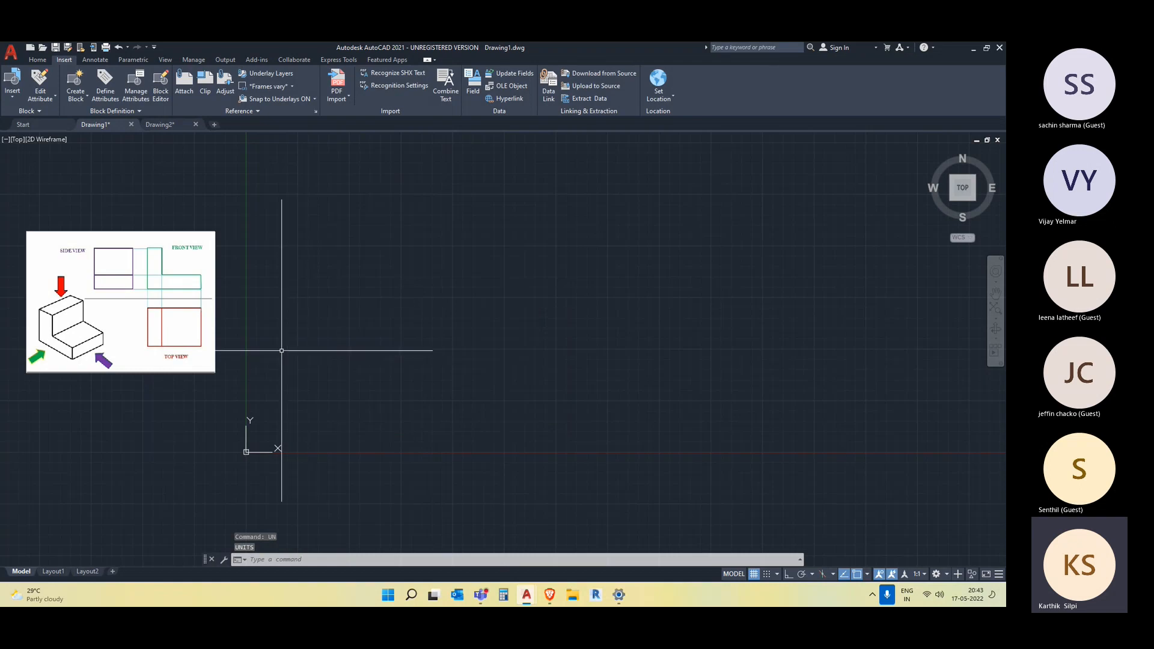
middle_drag(298, 358, 497, 379)
scroll(326, 355, up, 2)
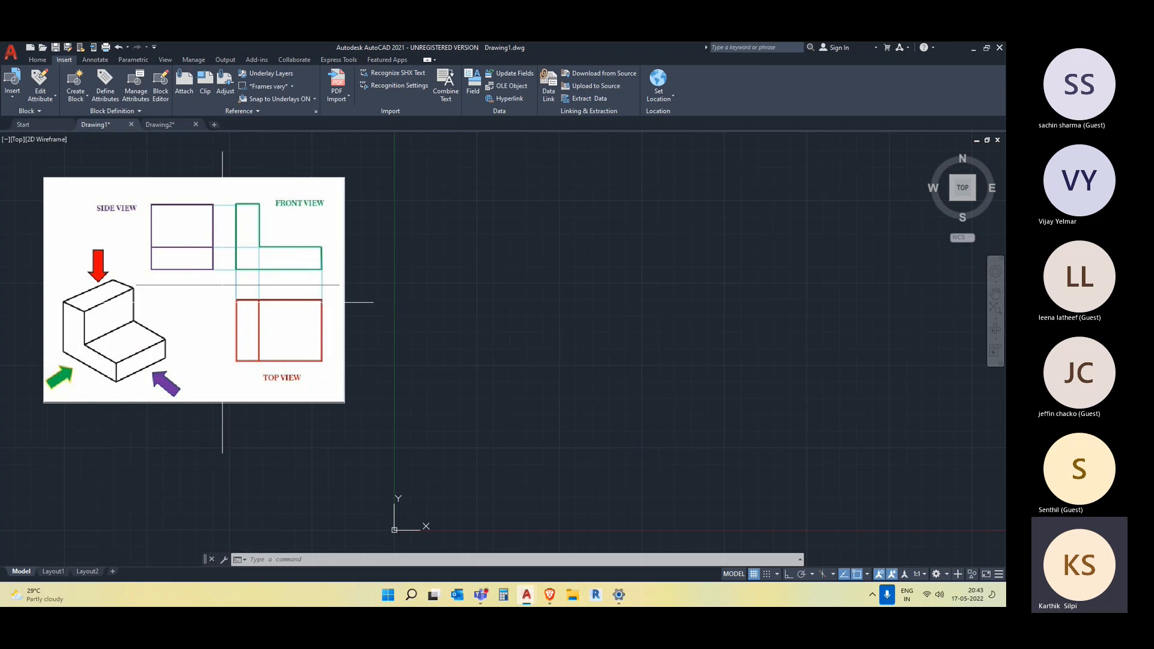
middle_drag(564, 309, 560, 310)
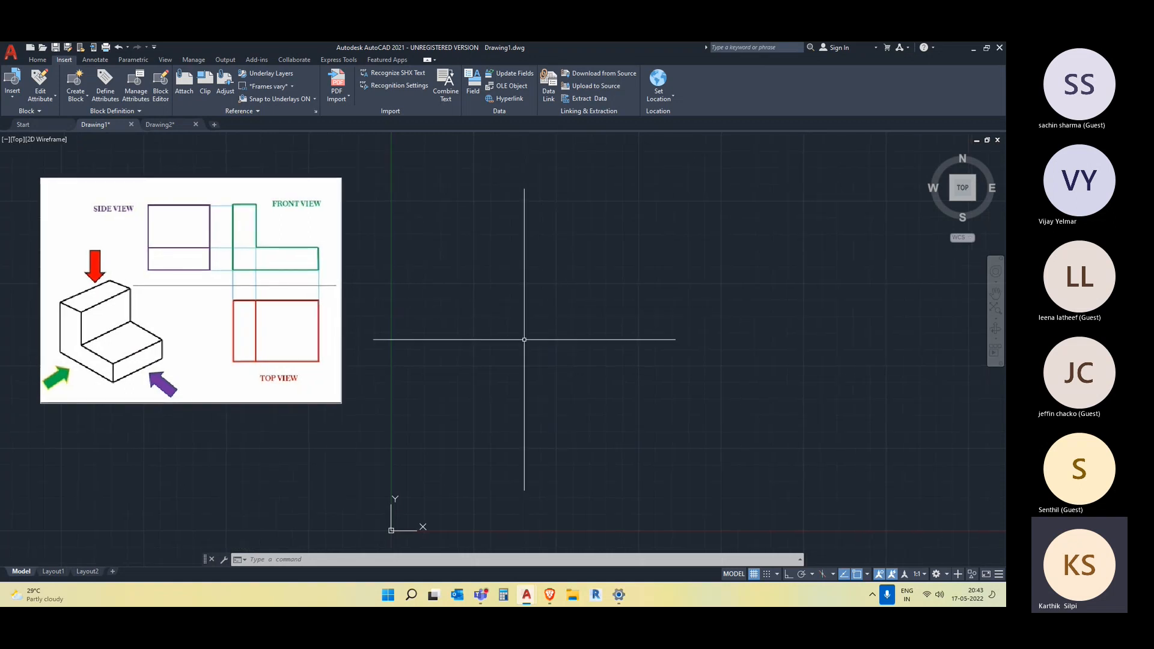
- Draw the front view's 2000 mm horizontal base line with Ortho on, followed by a 500 mm vertical line up from its right end
text(l)
key(Return)
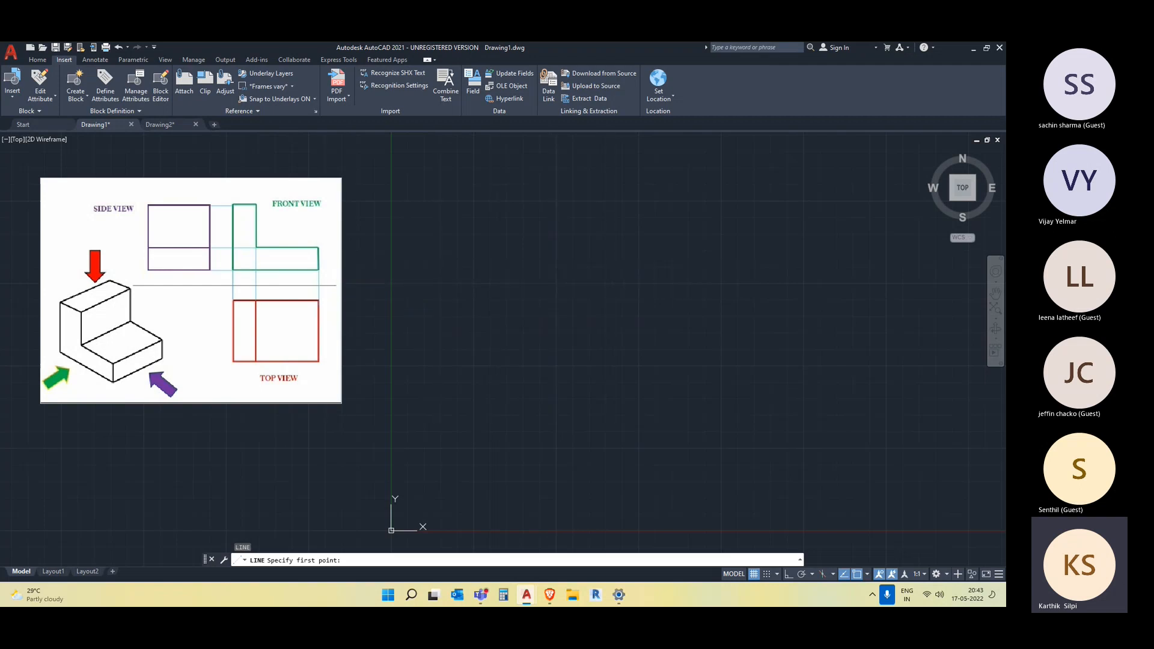
click(613, 271)
key(F8)
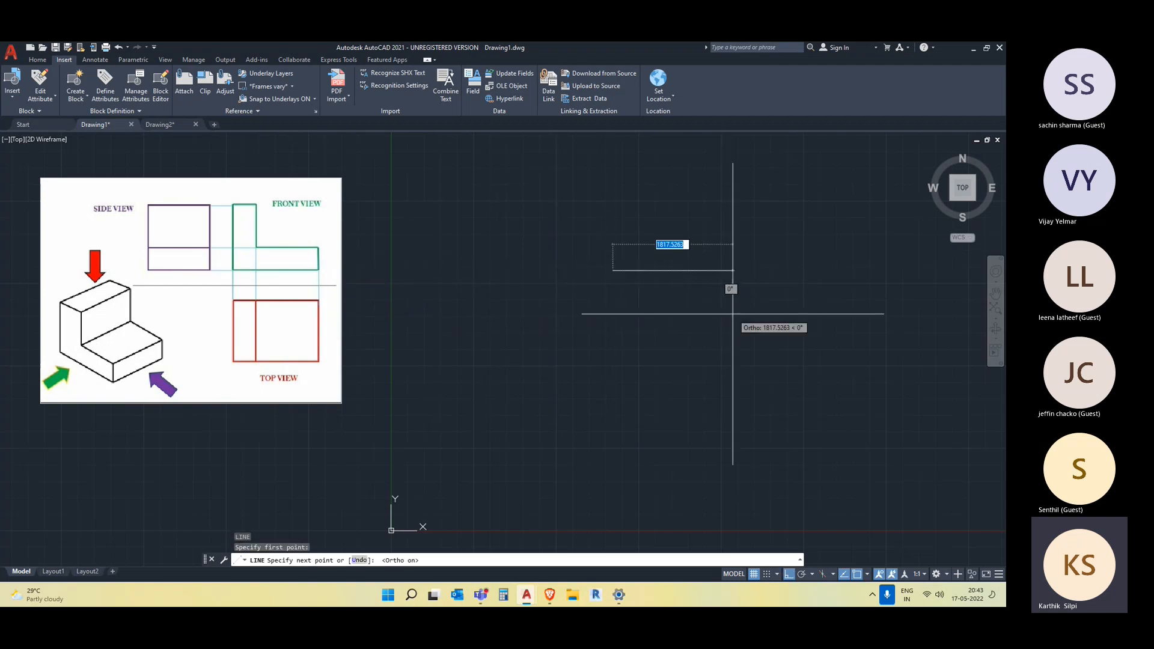
scroll(659, 284, up, 4)
scroll(720, 275, down, 4)
text(2000)
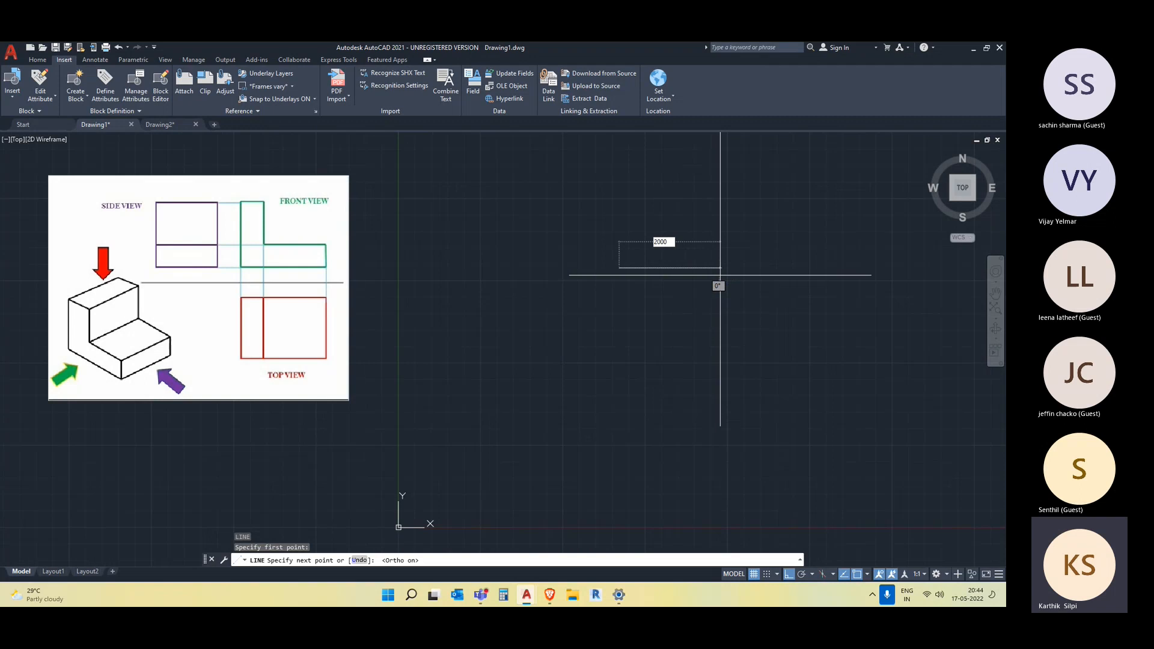
key(Return)
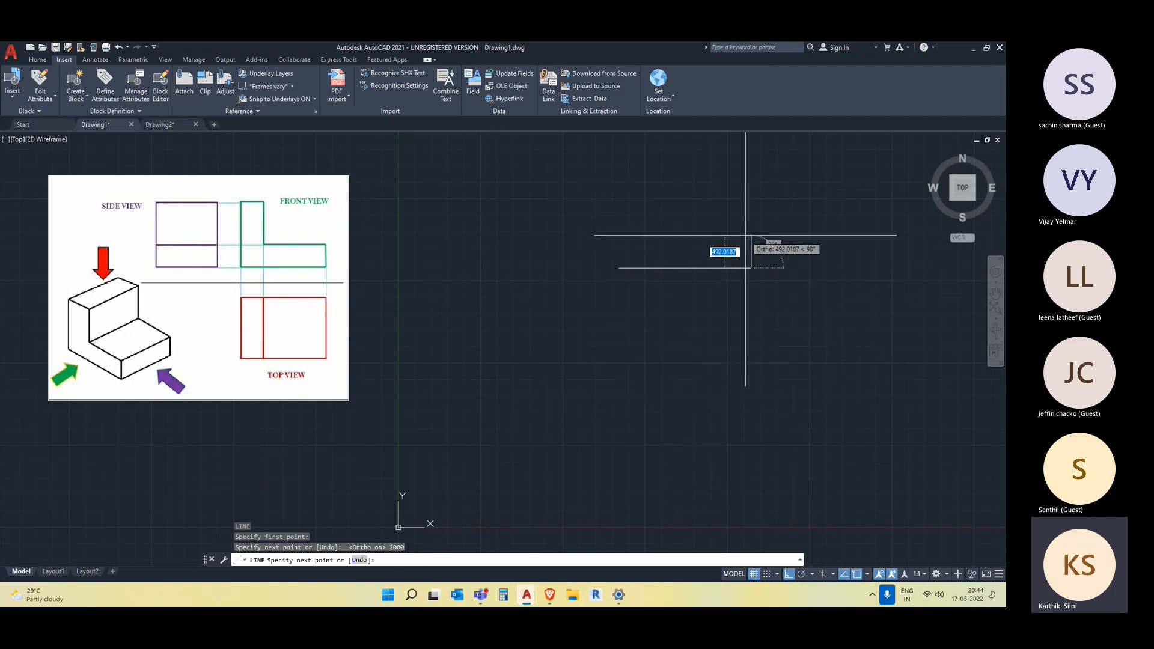
text(5)
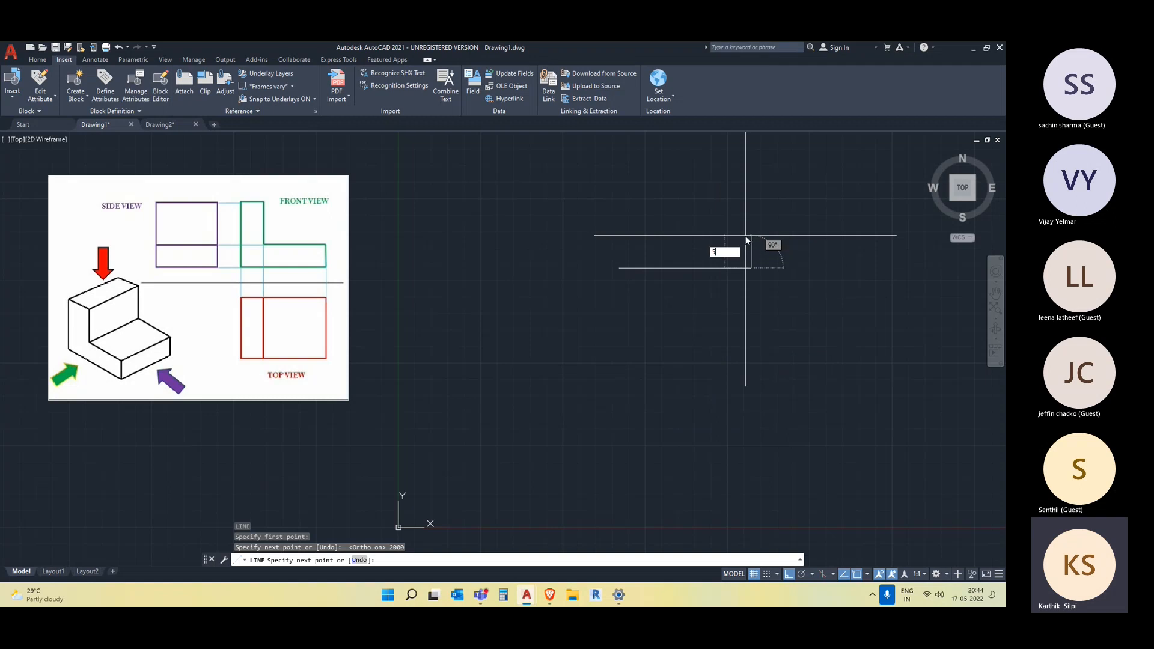
text(00)
key(Return)
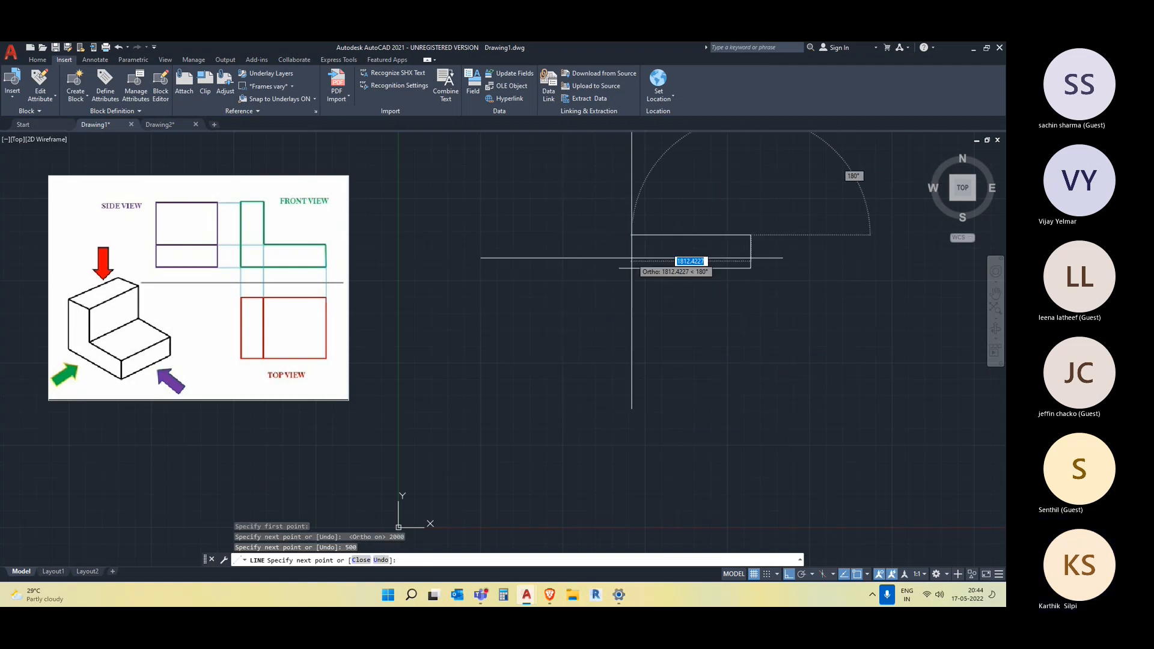
key(Escape)
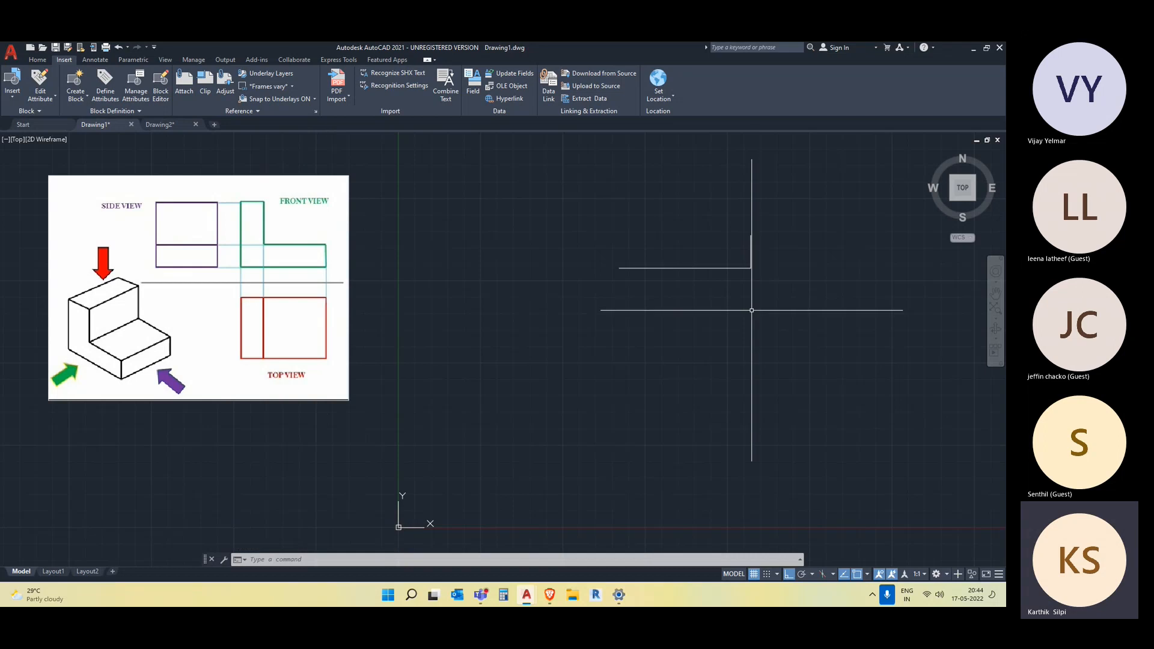
- Complete the L-shaped front view with lines 1500 mm left, 1500 mm up and 500 mm left, closing down to the base line's start
text(l)
key(Return)
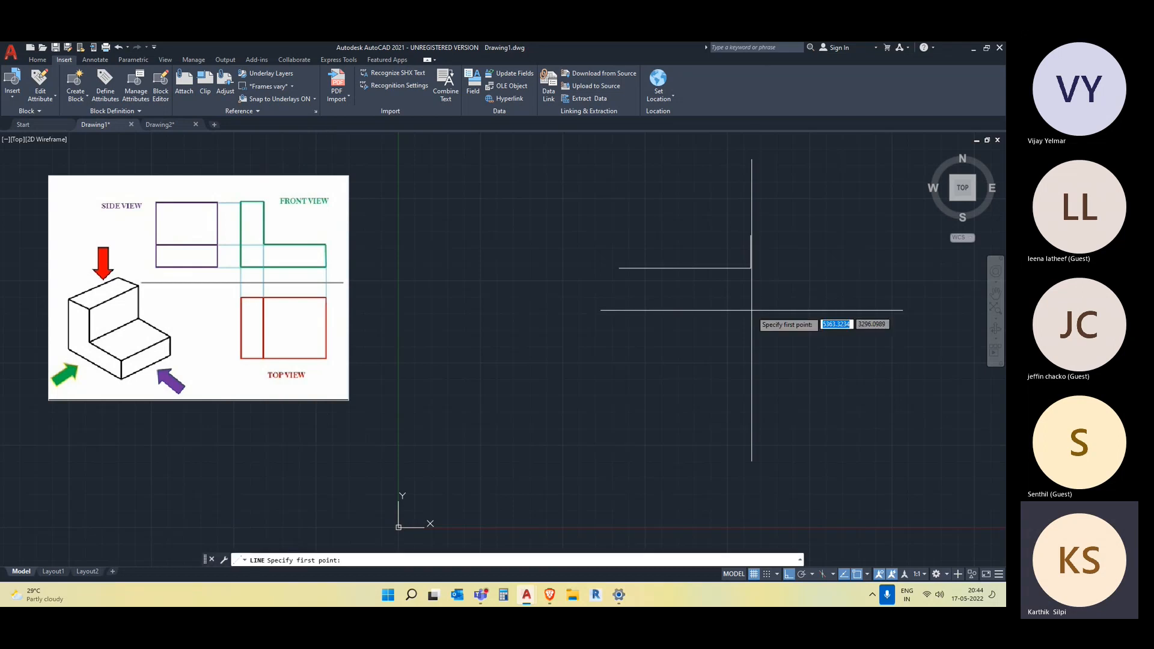
click(751, 236)
text(1500)
key(Return)
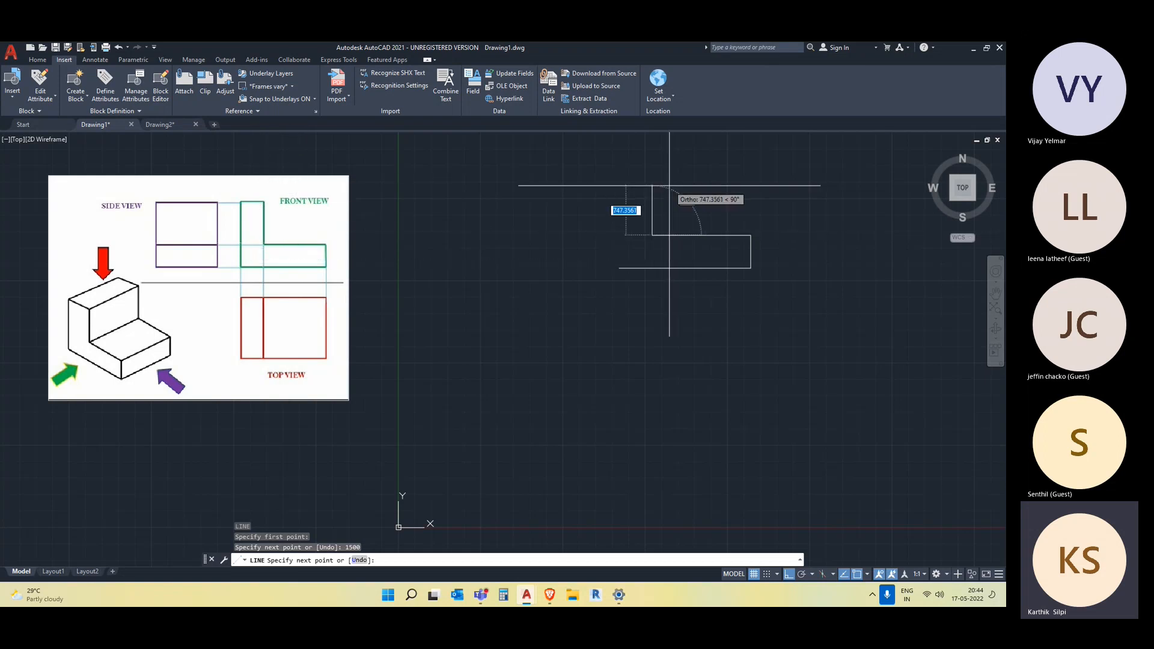
text(1500)
key(Return)
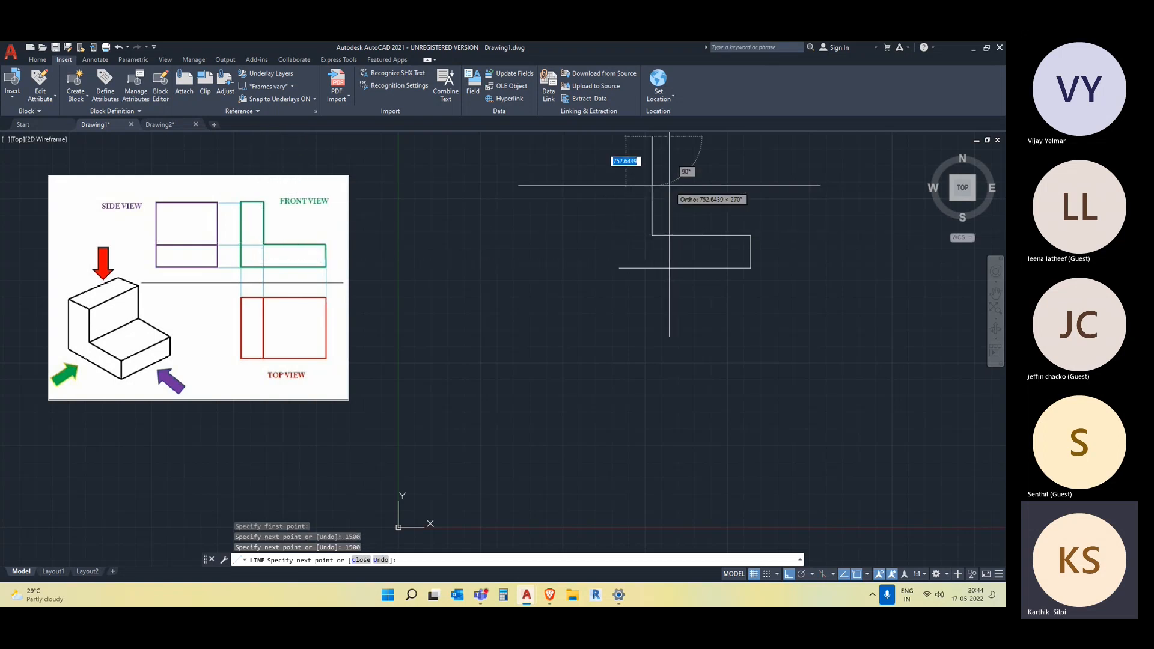
text(500)
key(Return)
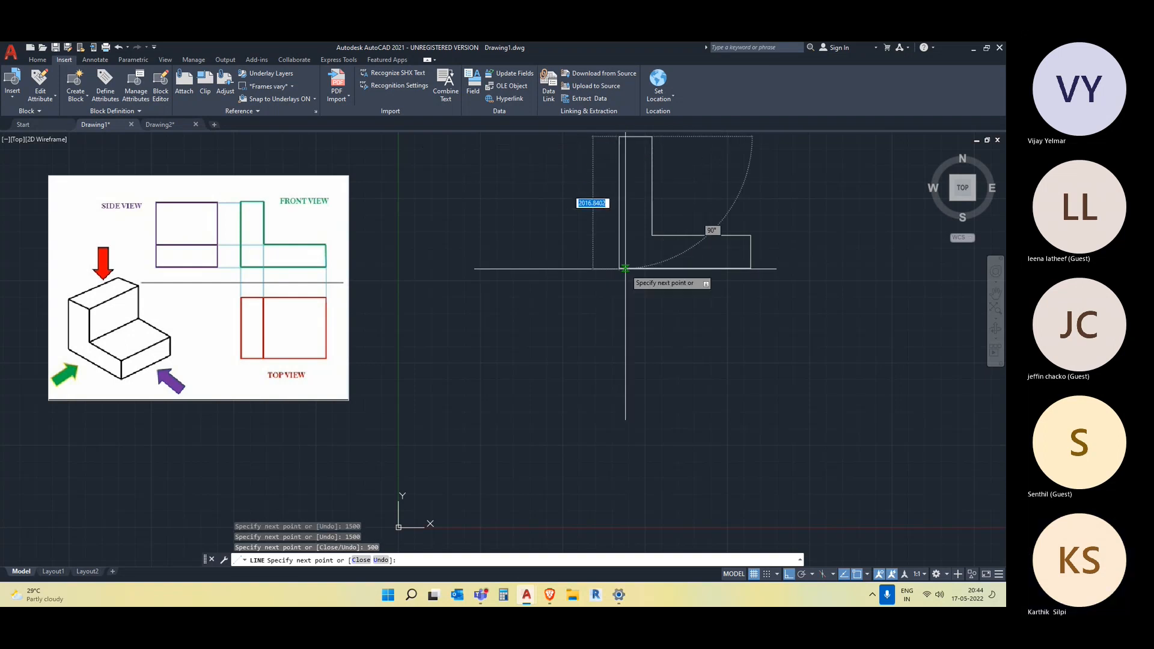
click(619, 268)
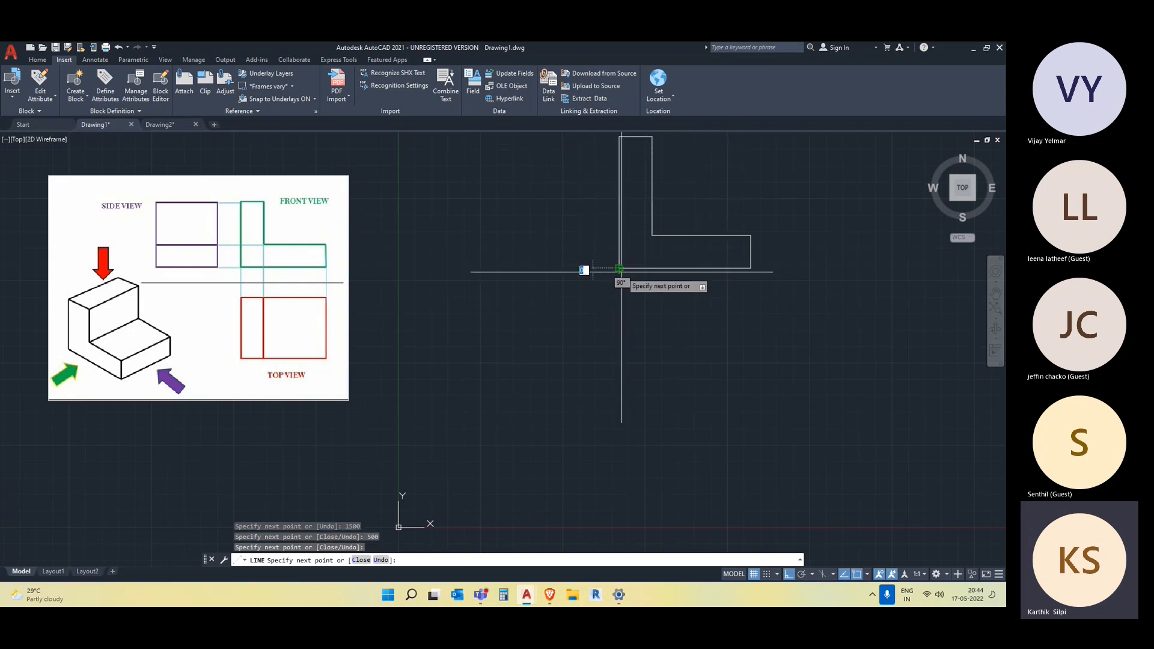
key(Escape)
middle_drag(691, 357, 661, 399)
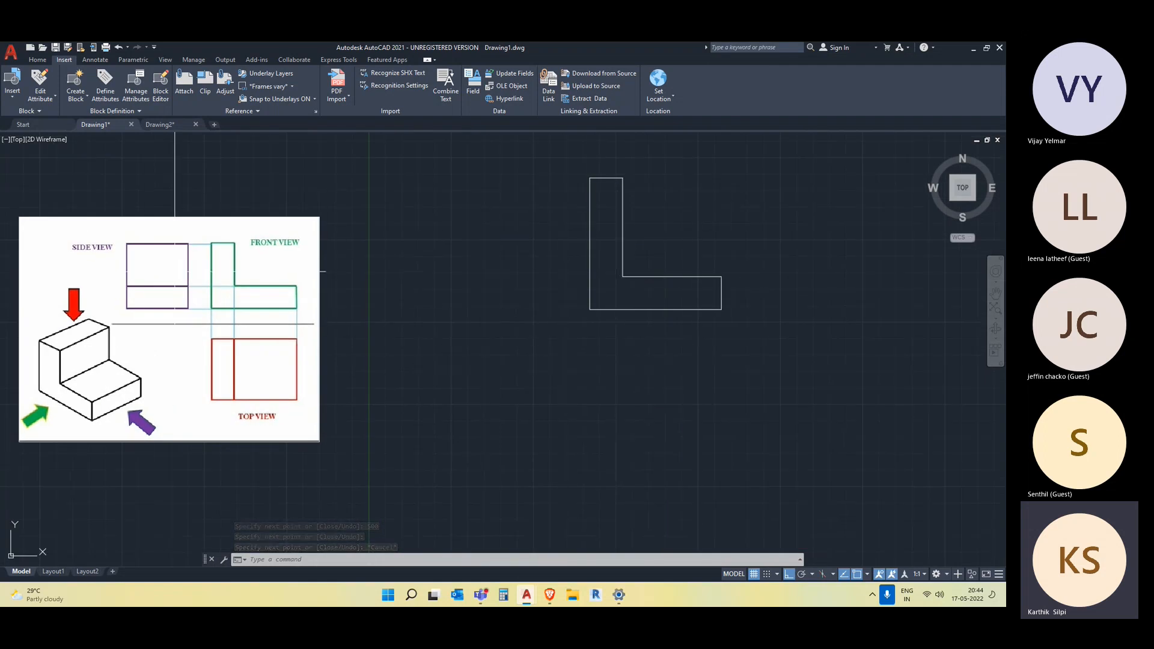
text(l)
key(Return)
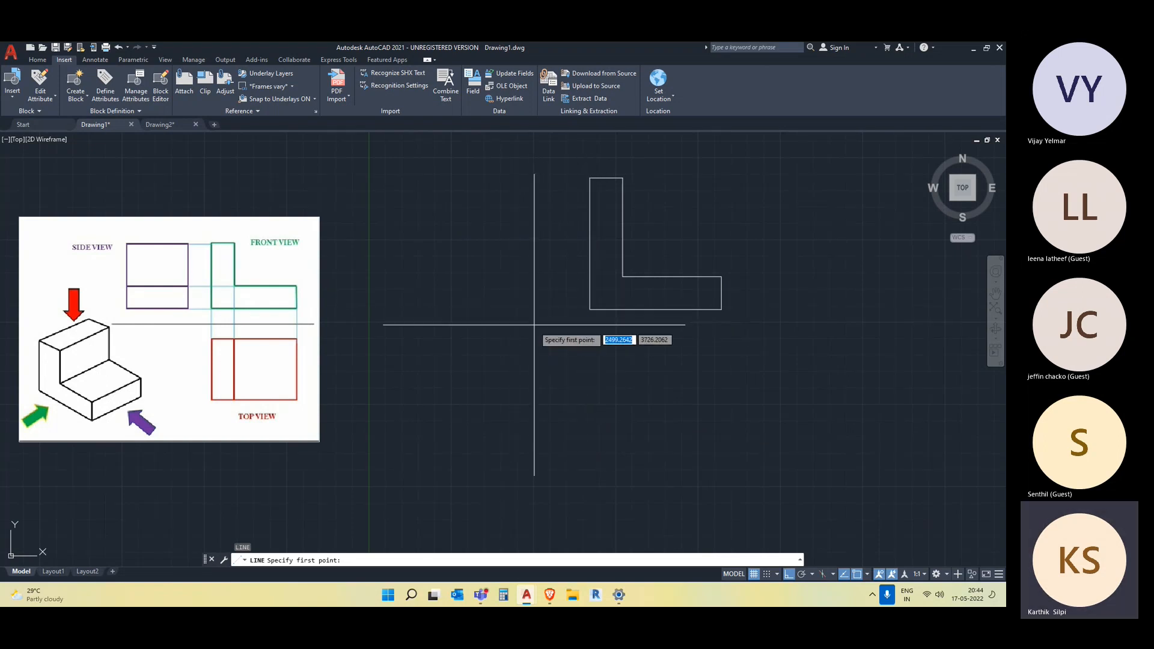
key(F1)
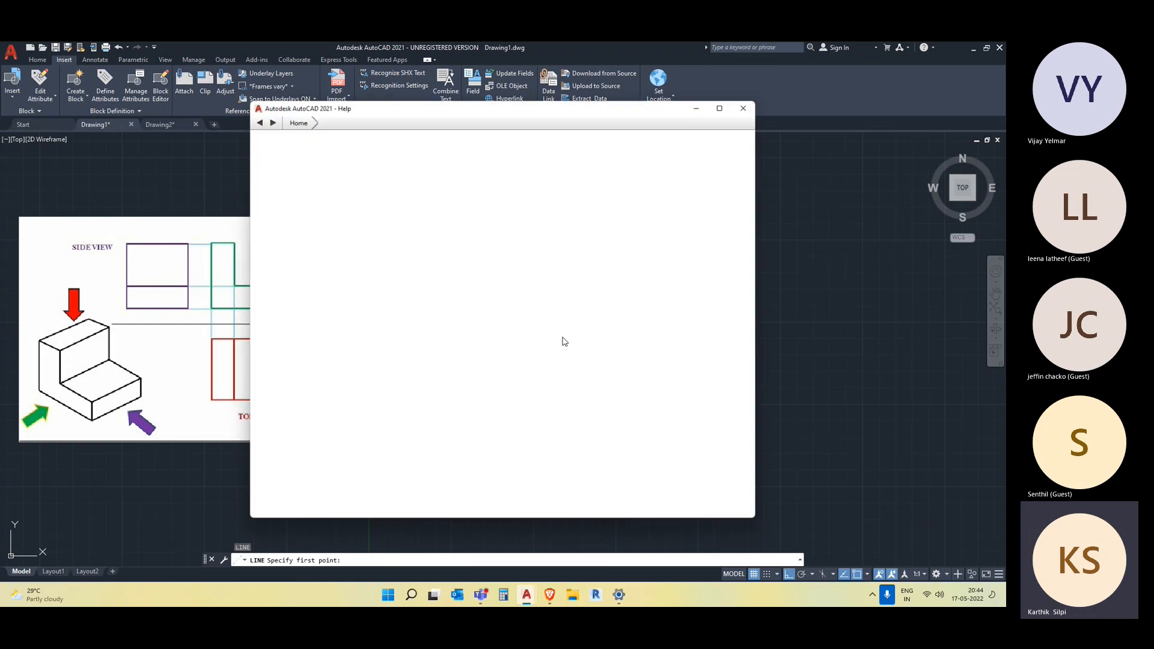
click(742, 108)
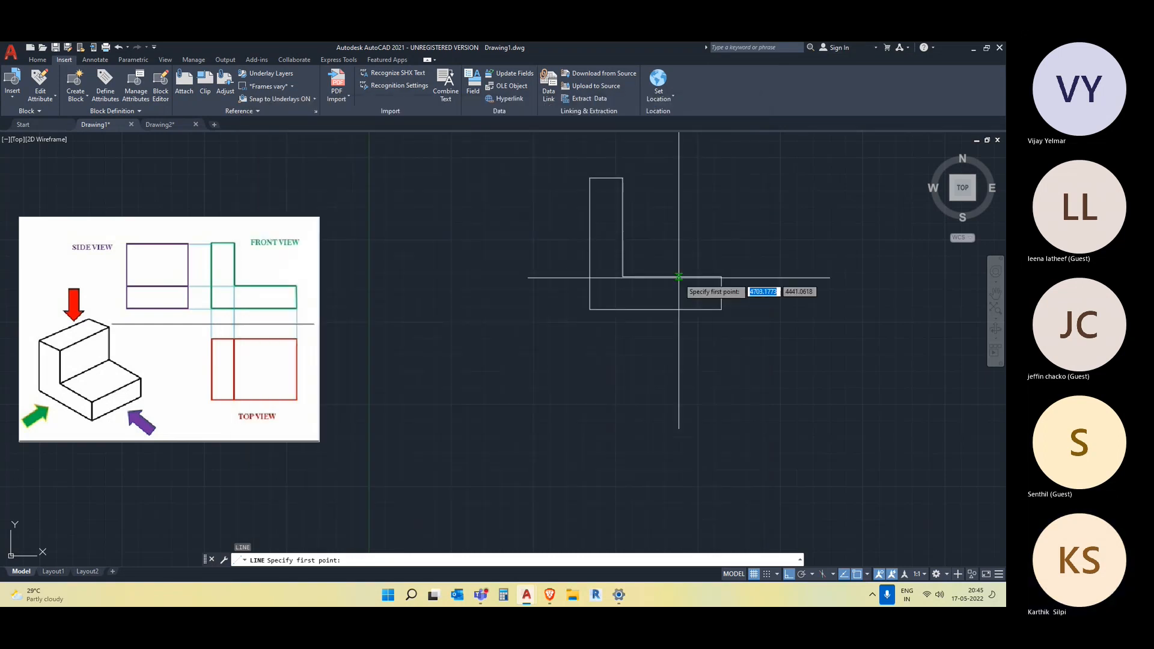
key(Escape)
key(Escape)
text(l)
key(Return)
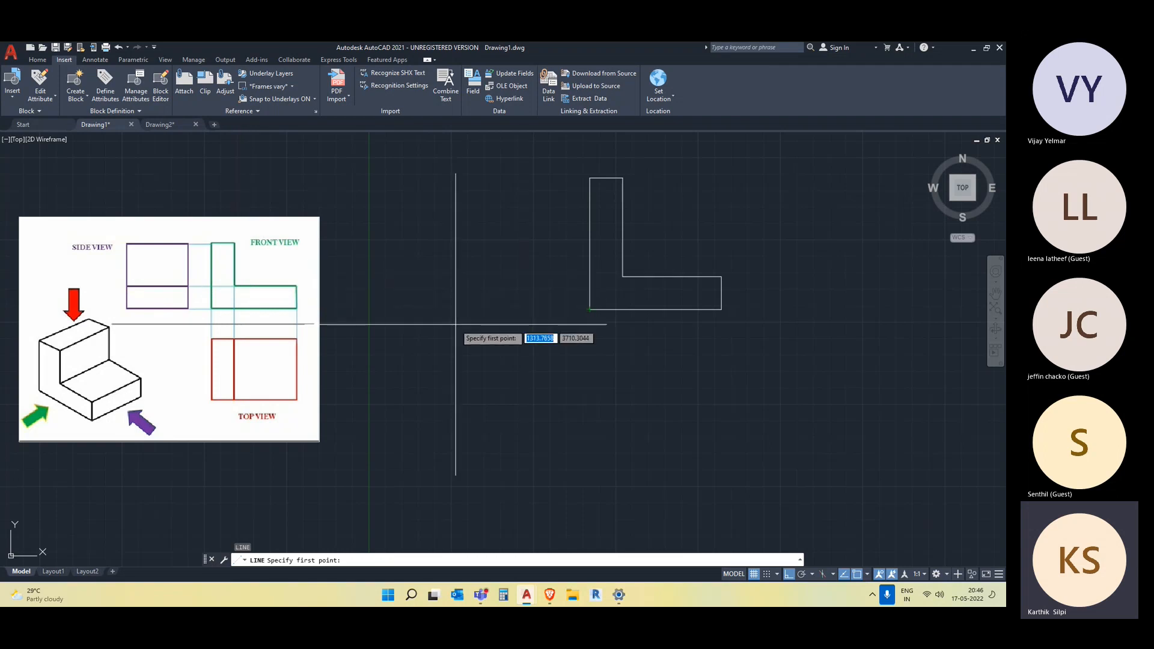
key(BackSpace)
key(Escape)
key(Escape)
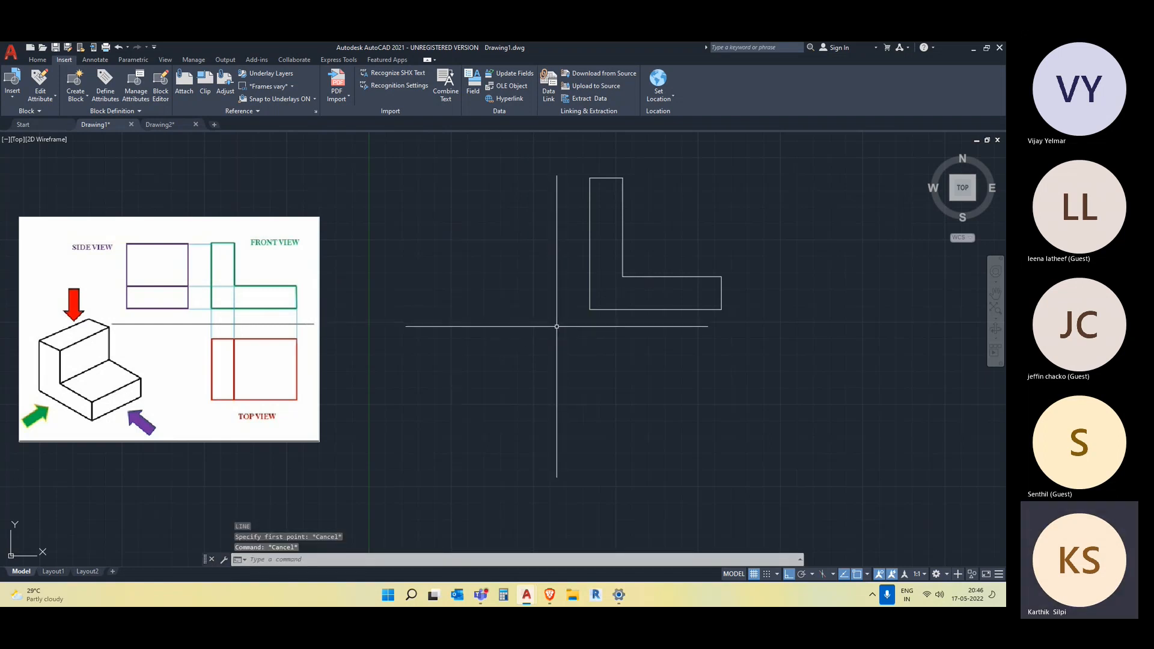
- Draw the side view as a closed 2000 mm square left of the front view, with its base aligned to the front view's base line
text(l)
key(Return)
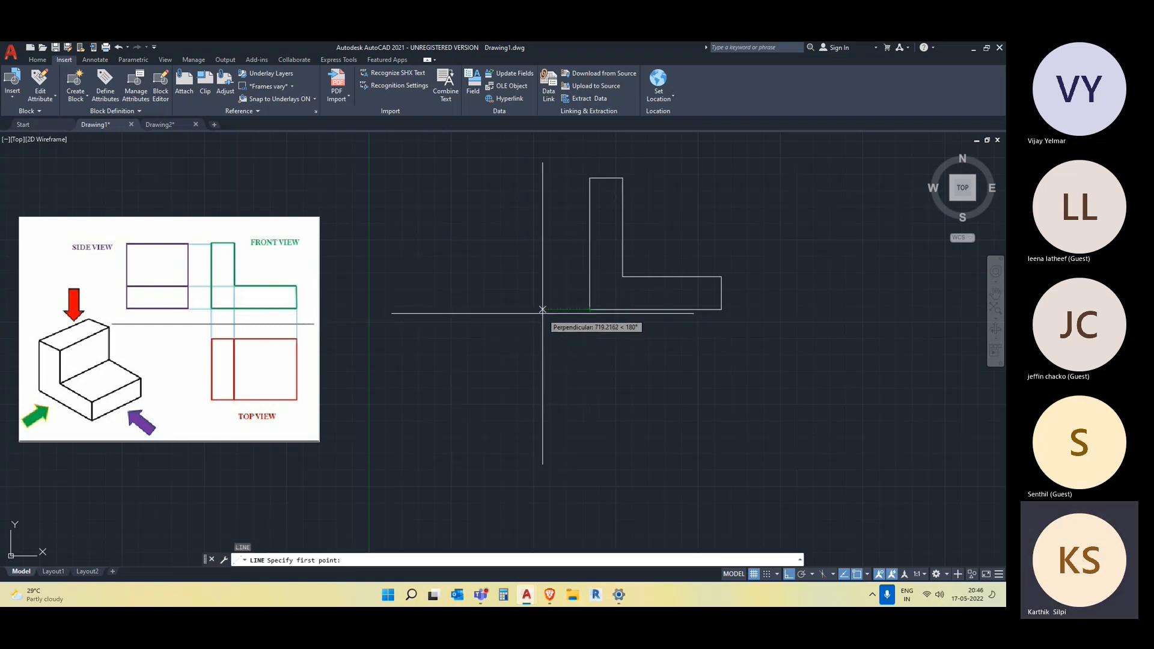
click(529, 310)
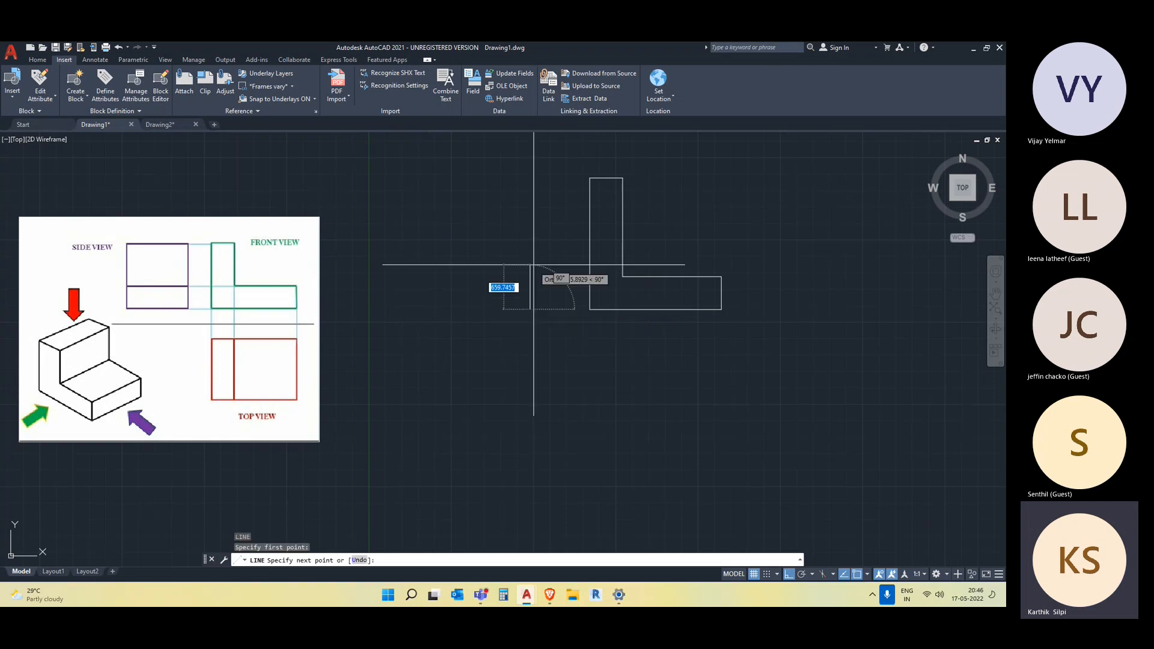
text(2000)
key(Return)
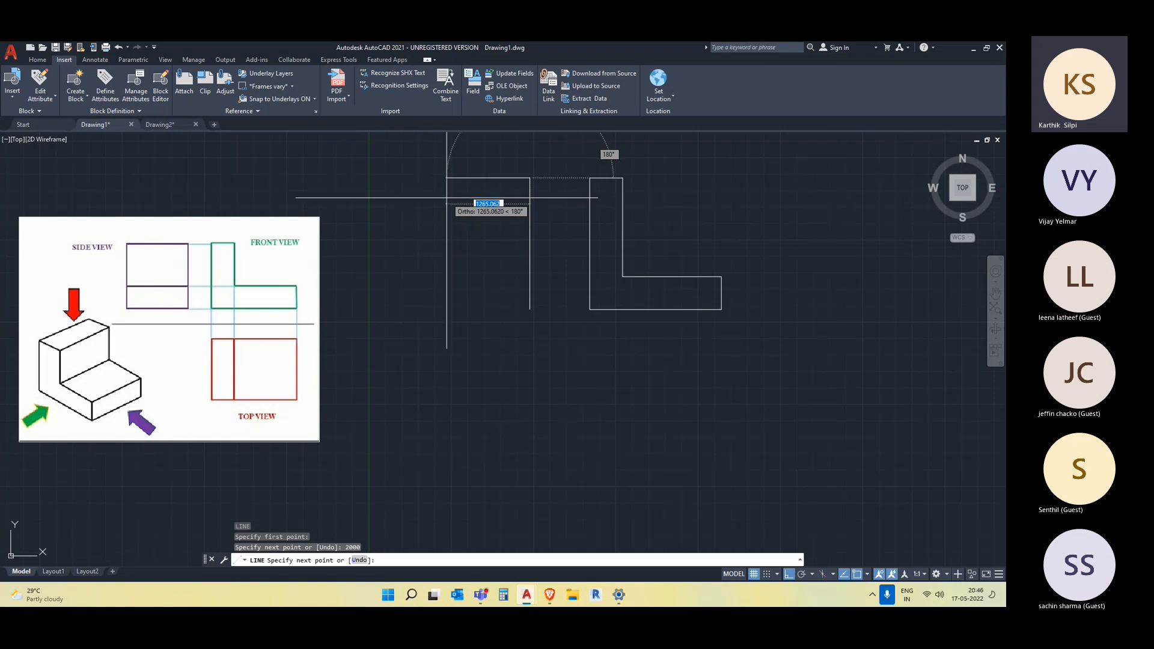
text(2000)
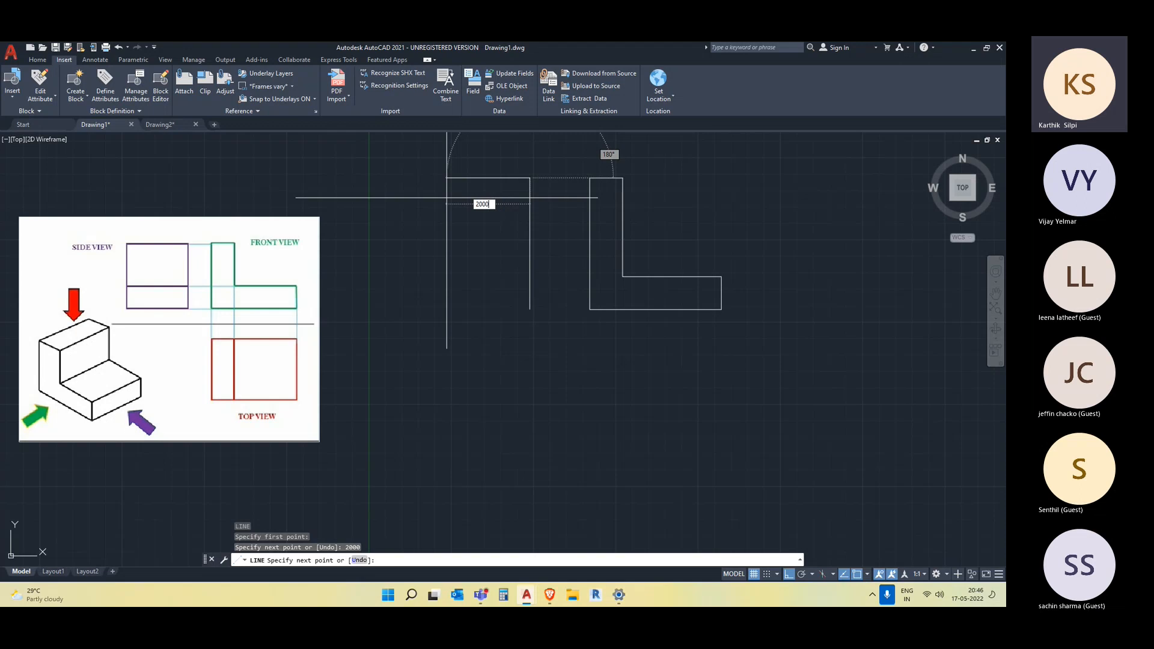
key(Return)
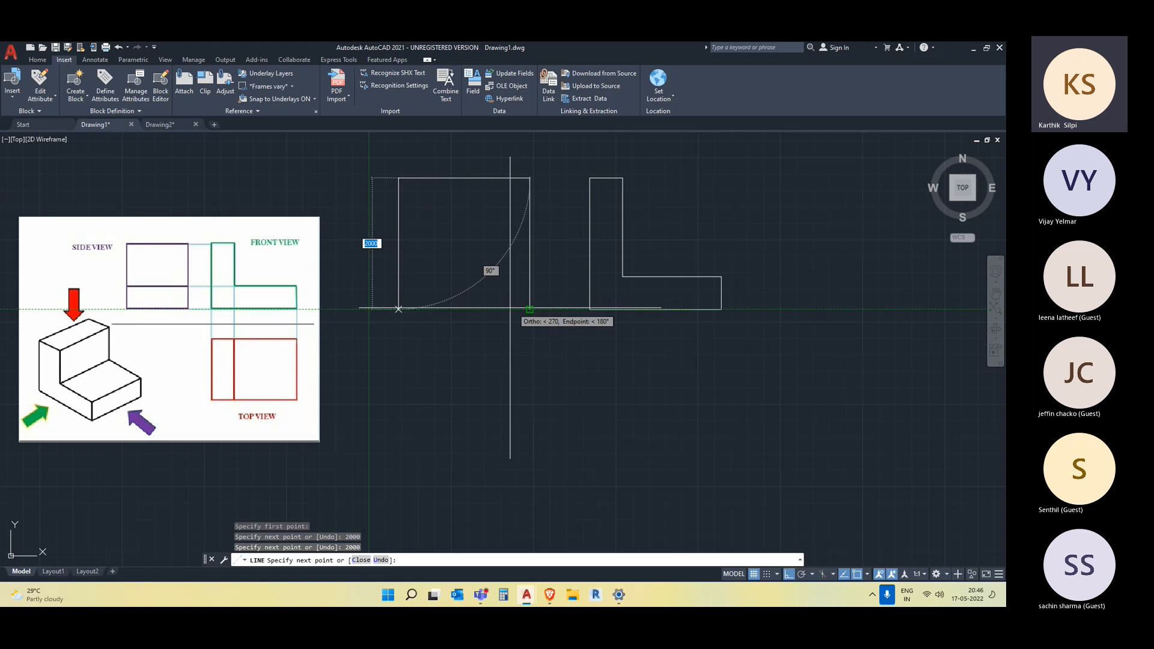
click(398, 309)
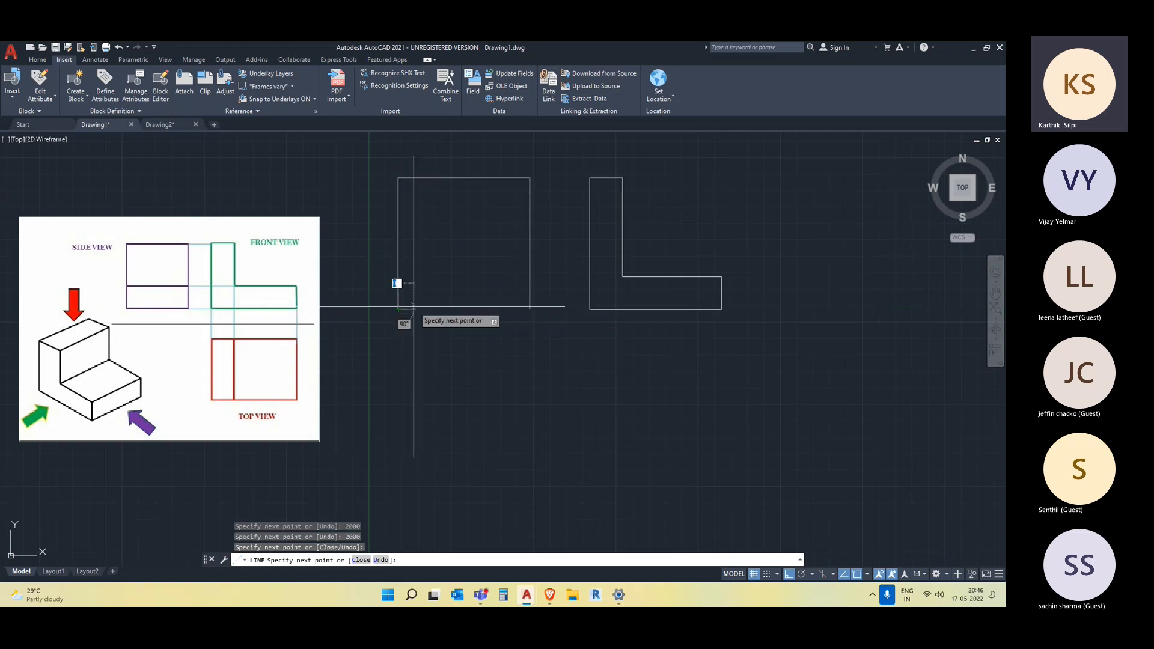
click(531, 310)
key(Escape)
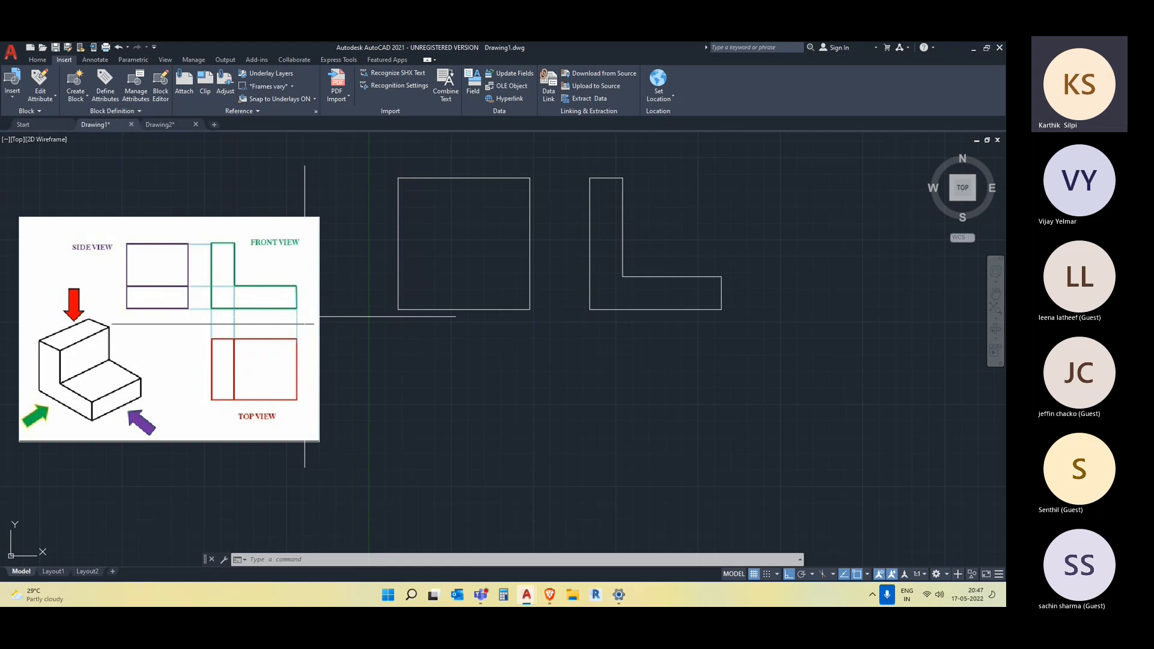
- Draw a horizontal line across the side view square, level with the step of the front view
text(l)
key(Return)
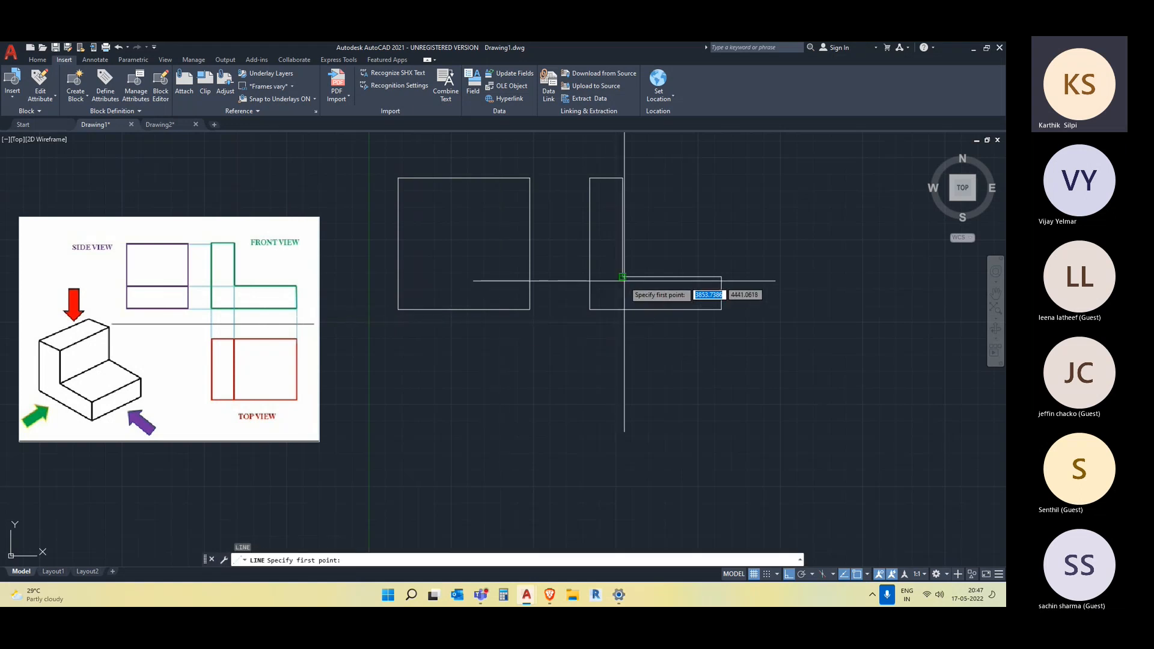
click(531, 277)
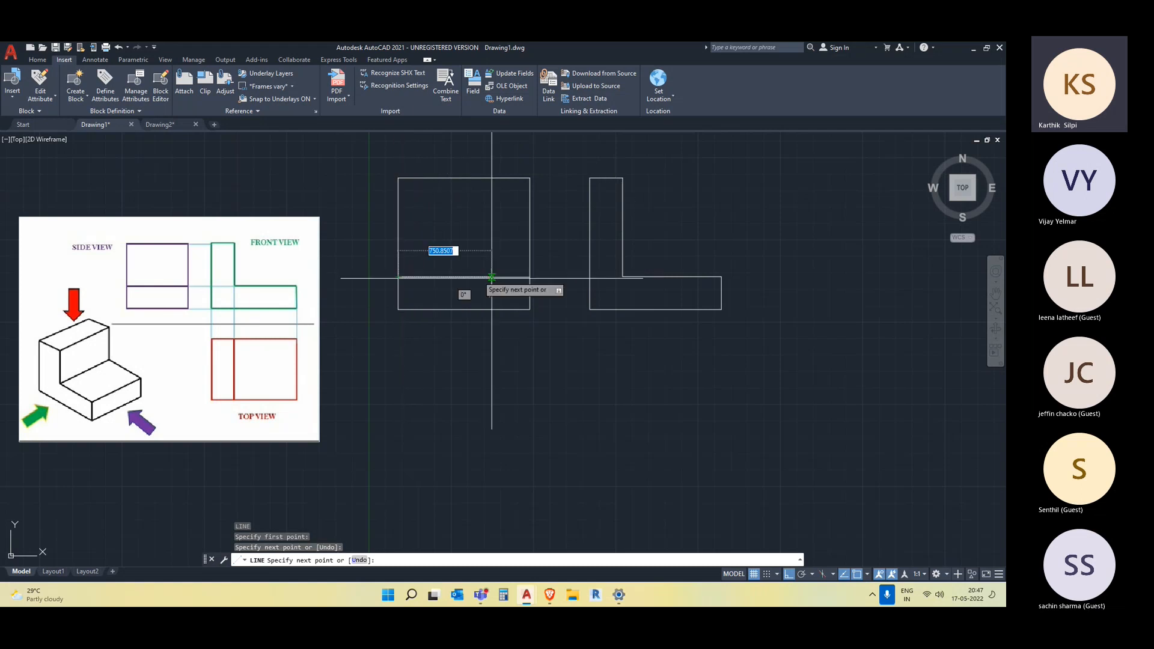
key(Escape)
middle_drag(644, 425, 633, 421)
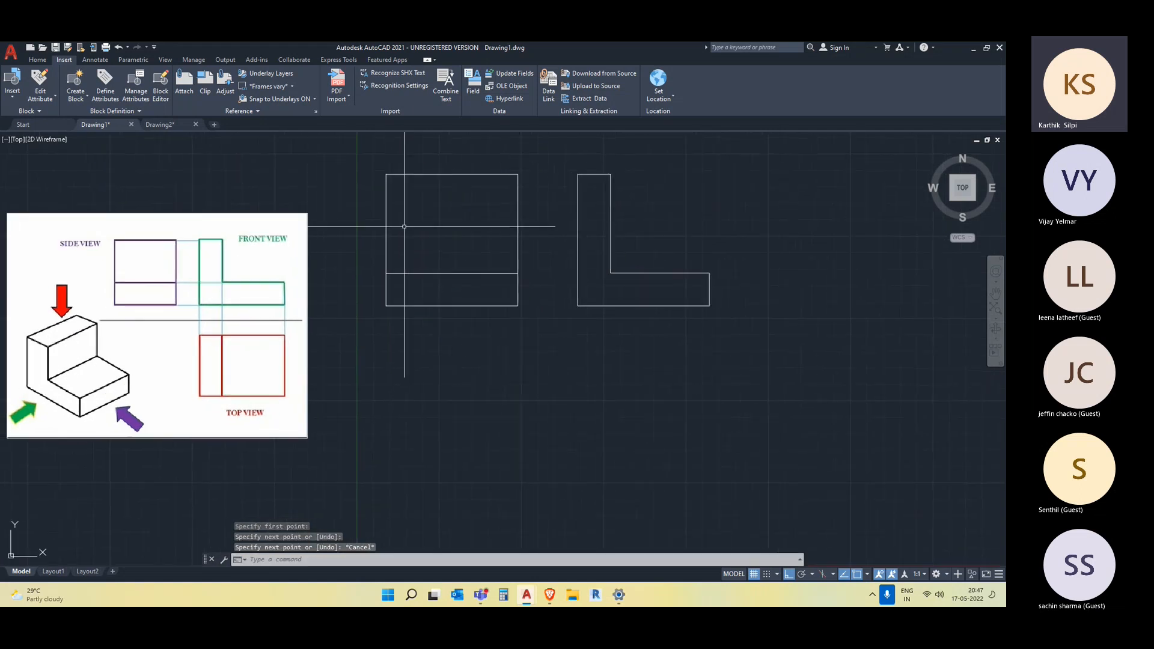
- Check the guest waiting in the Microsoft Teams meeting lobby, and minimise the meeting window to return to AutoCAD
click(933, 523)
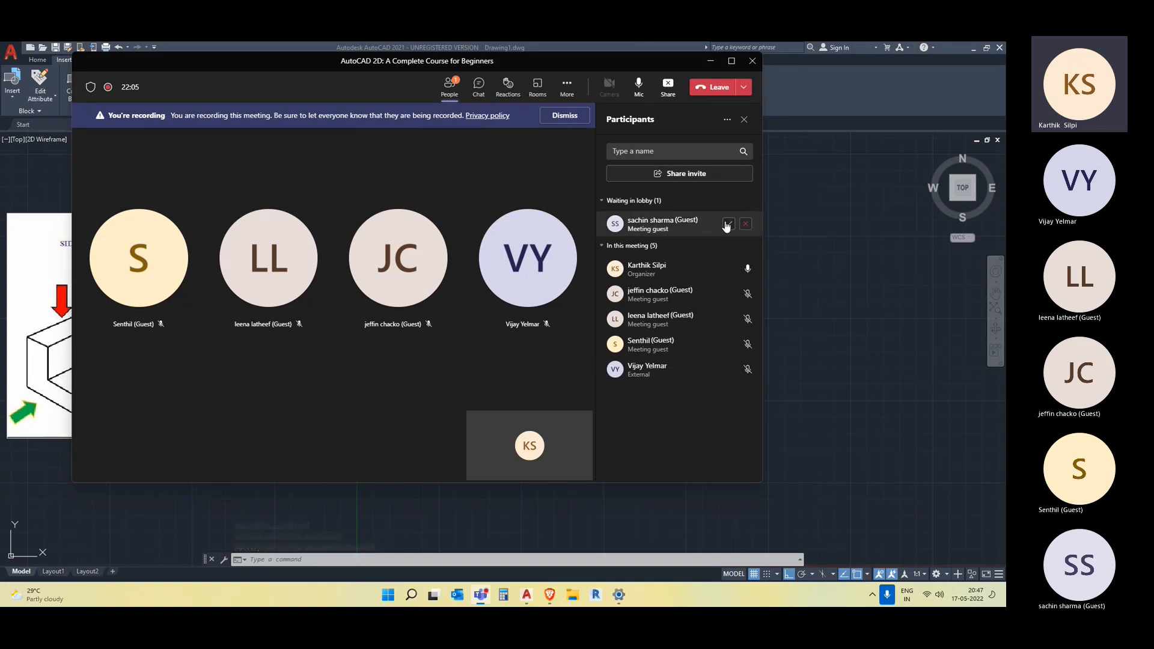
click(710, 62)
- Draw the top view's left edge as a 2000 mm vertical line below the front view, aligned with its left side
middle_drag(664, 472, 668, 446)
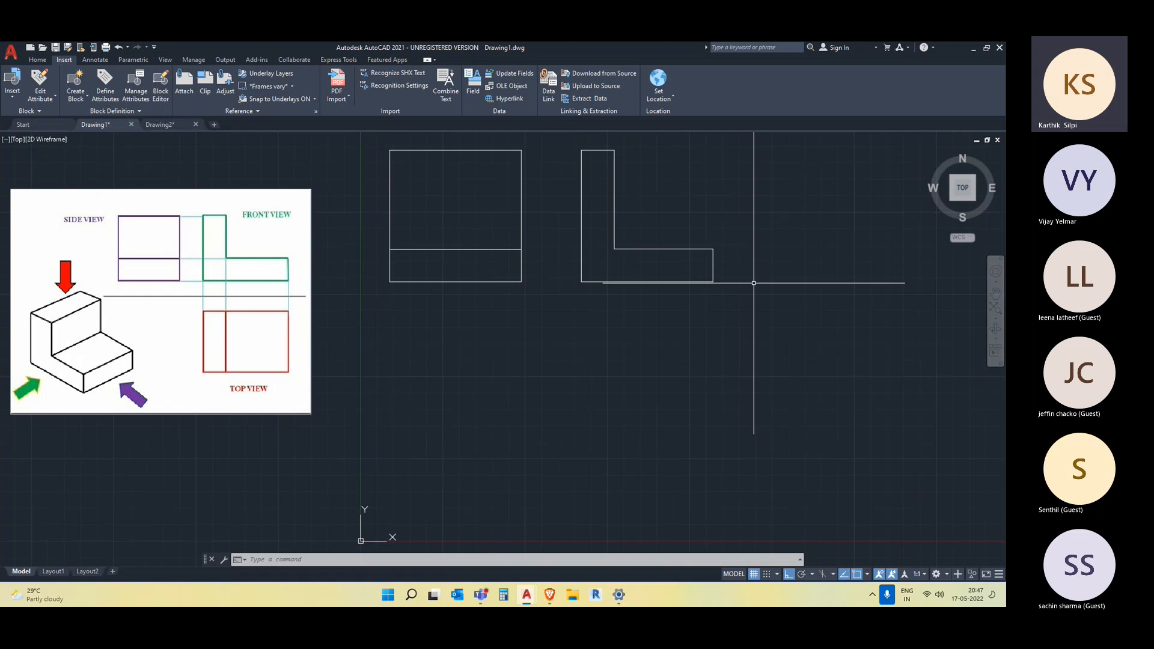
middle_drag(675, 423, 674, 409)
text(l)
key(Return)
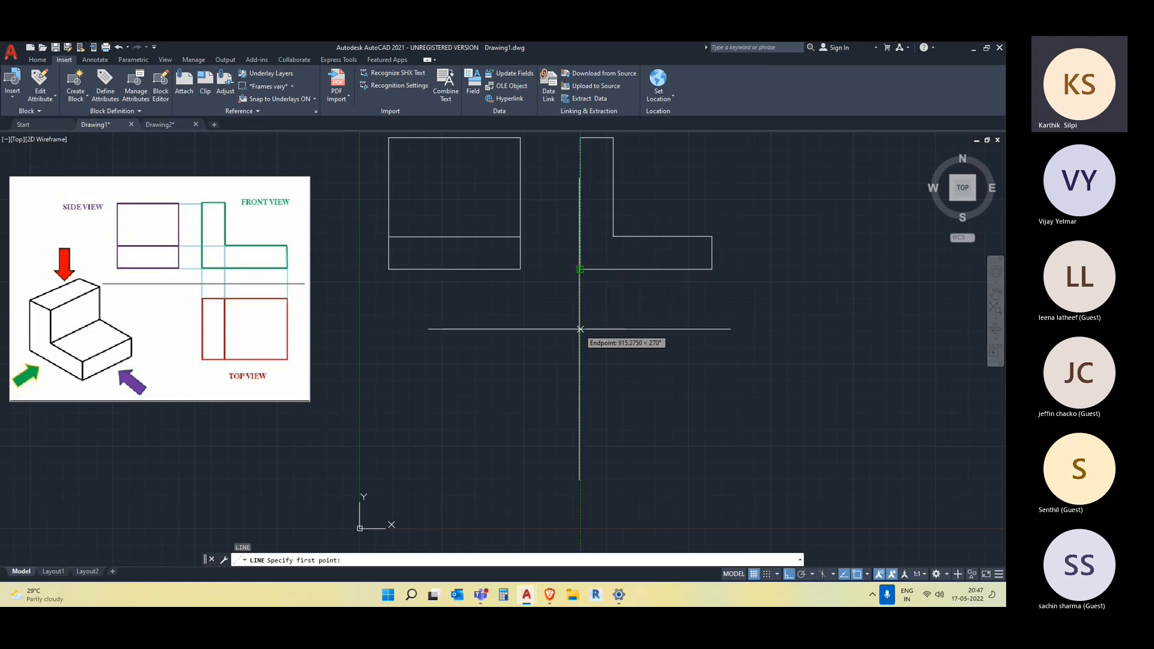
click(580, 328)
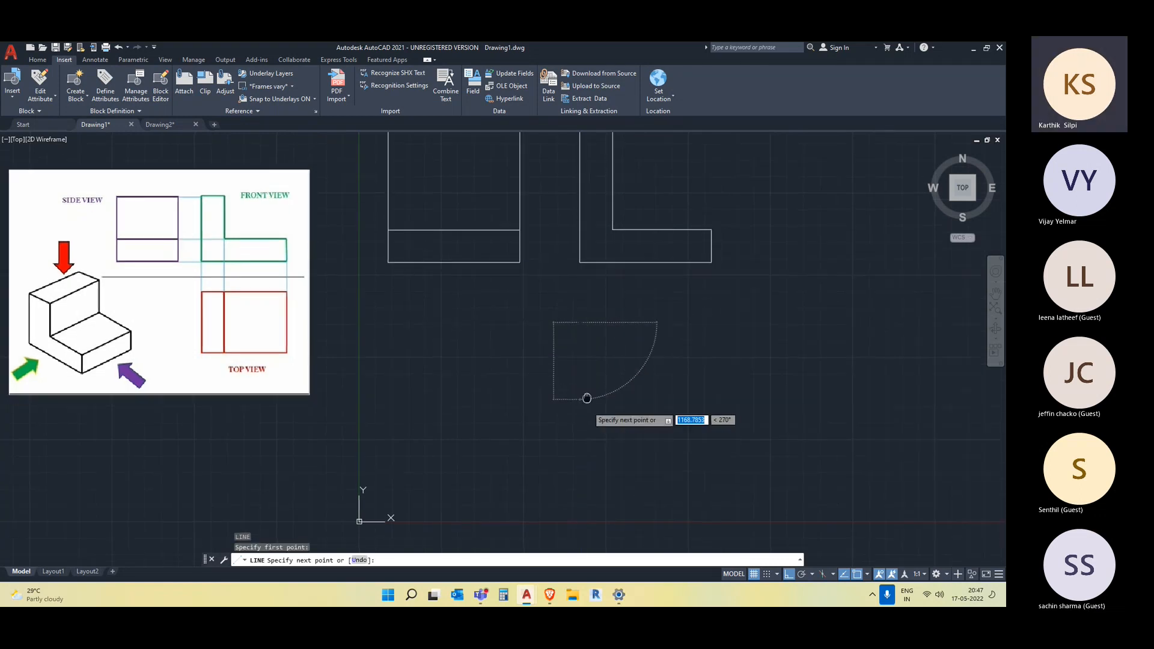
text(2000)
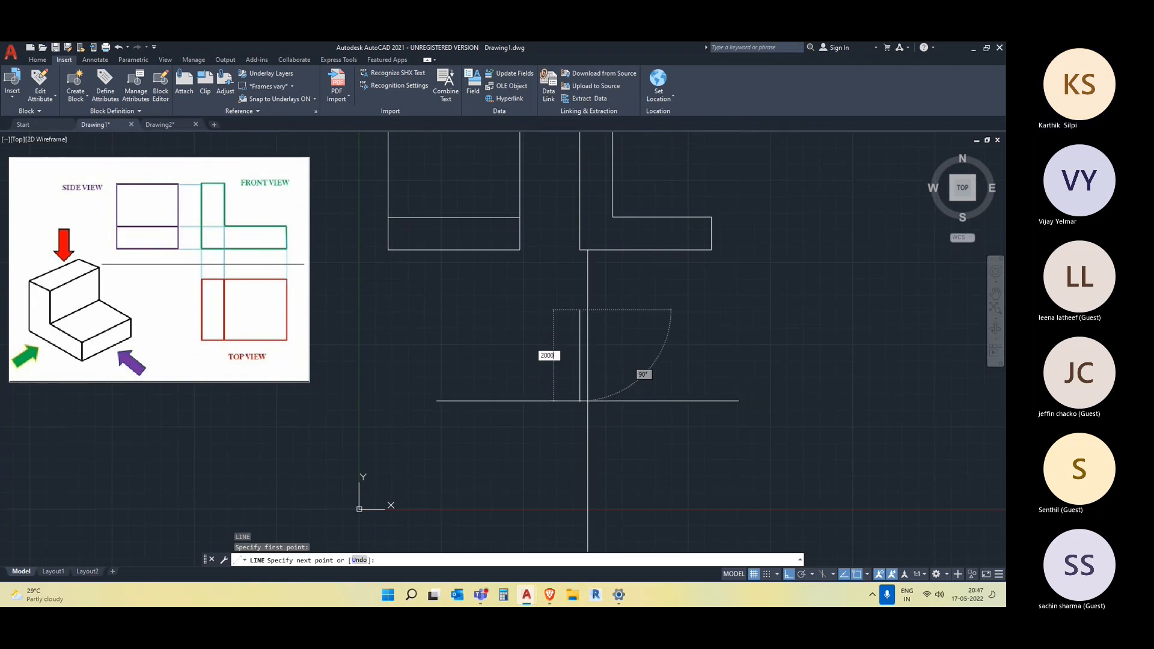
key(Return)
key(Escape)
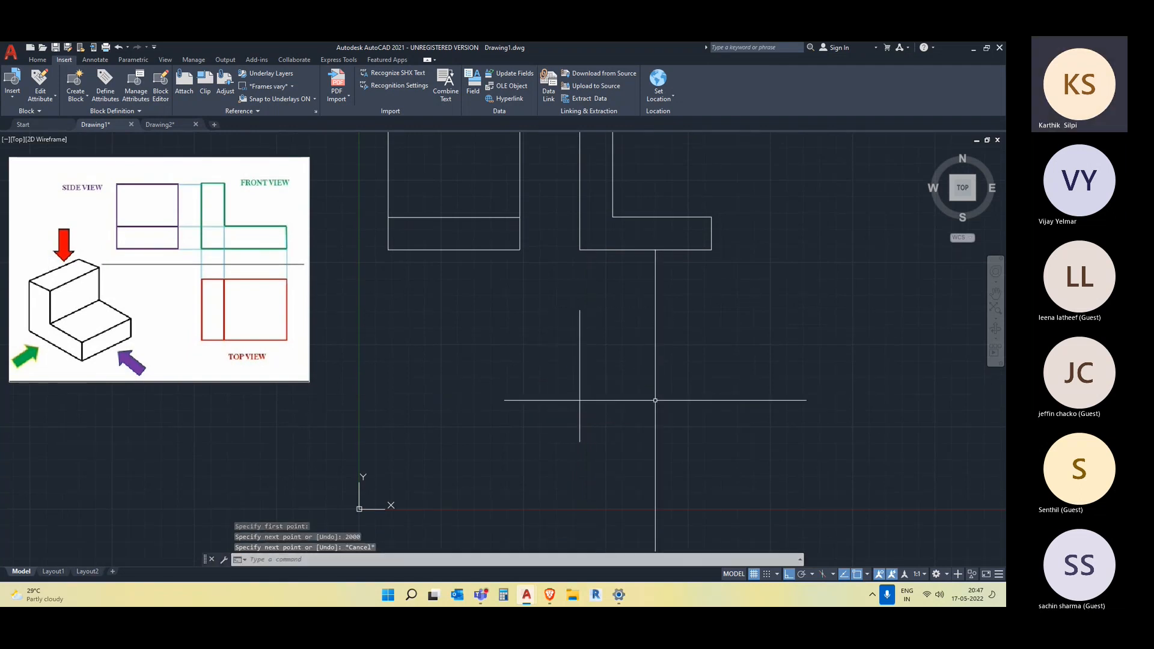
- Draw the top view's horizontal upper edge from the top of the left edge, extending past the front view's right side
text(l)
key(Return)
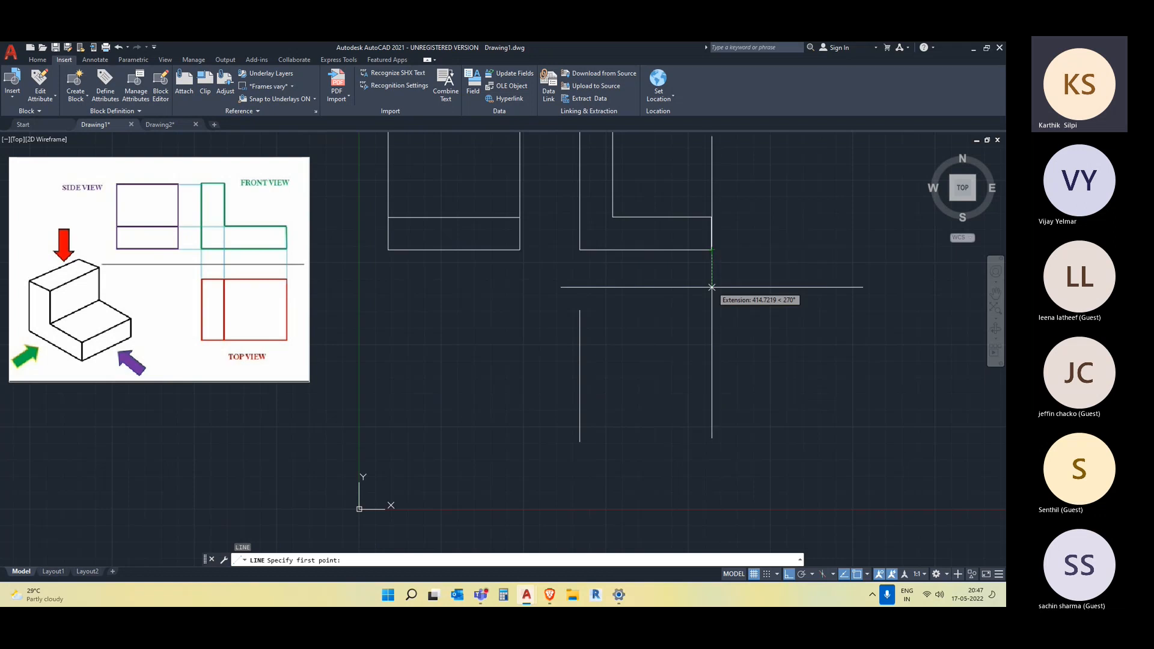
click(579, 310)
click(794, 311)
key(Escape)
key(Escape)
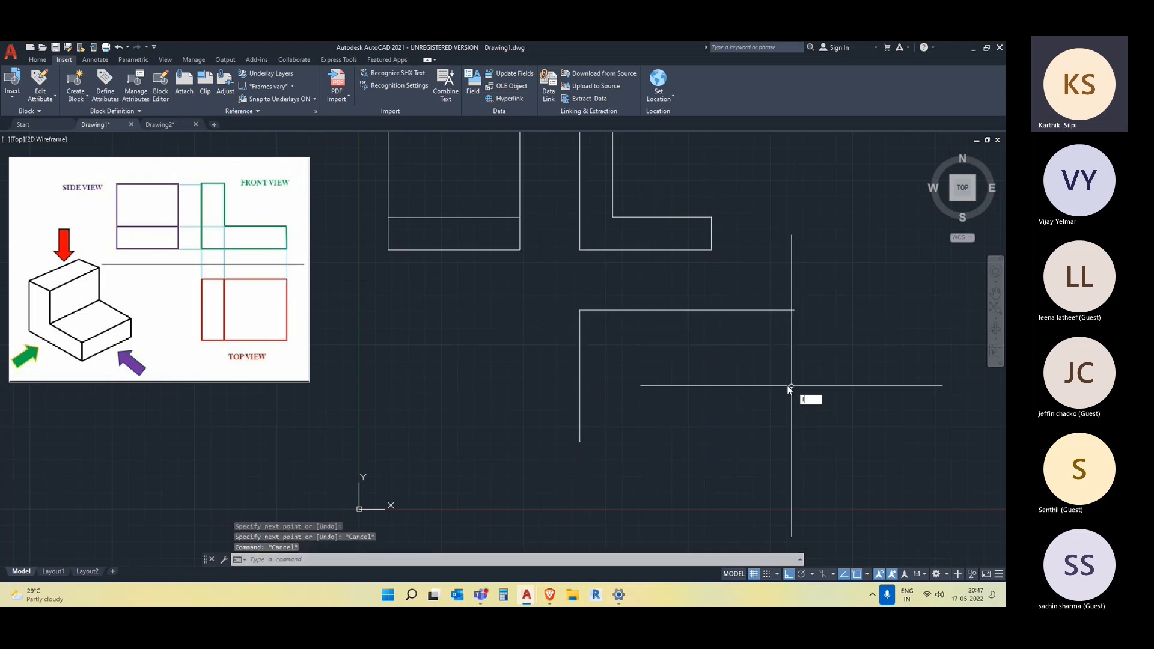
- Draw the top view's right edge down from its upper edge, aligned with the front view's right side and extending below the left edge
text(l)
key(Return)
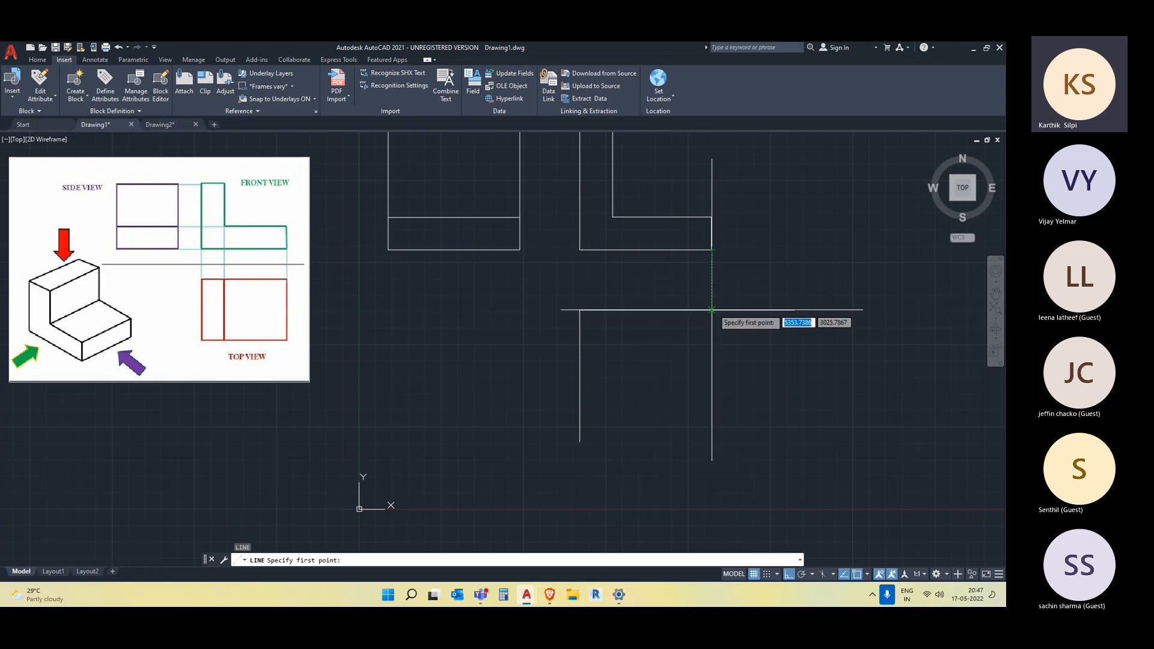
click(712, 310)
click(715, 469)
key(Escape)
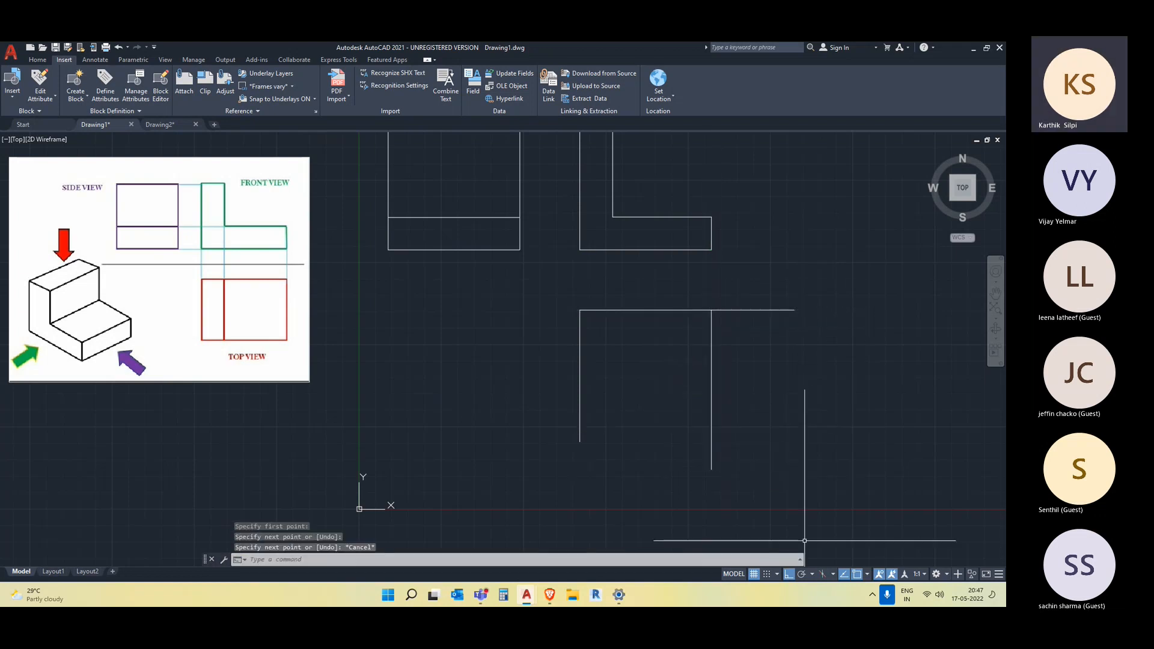
- Draw the top view's horizontal lower edge from the bottom of the left edge, extending past the right edge
text(l)
key(Return)
click(579, 441)
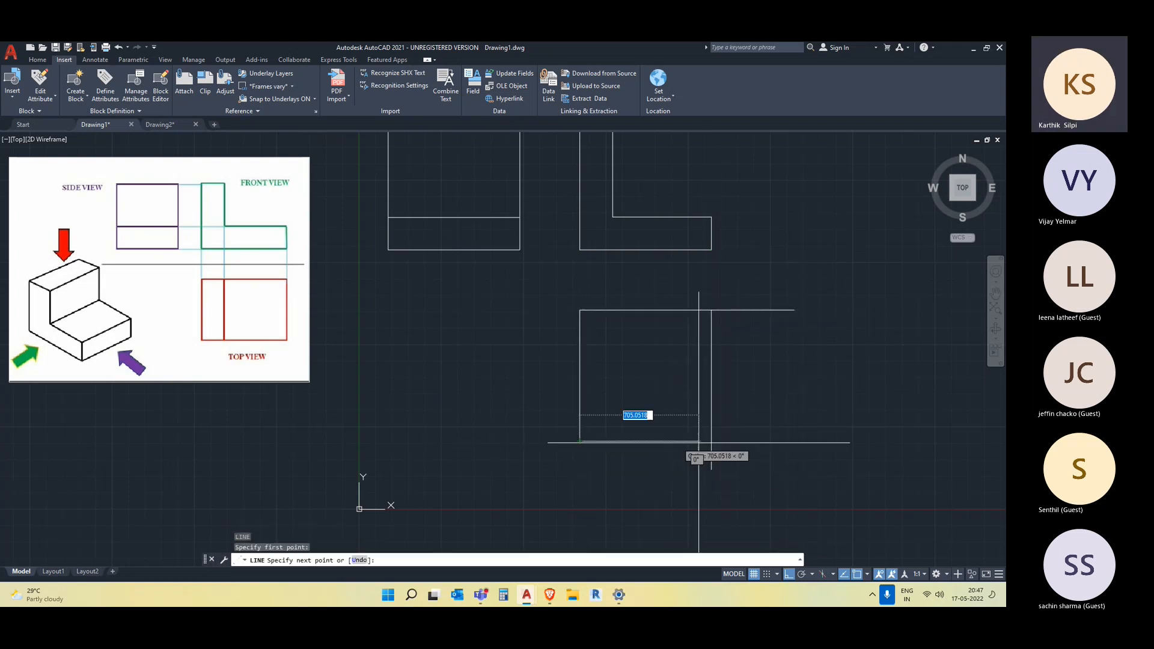
click(763, 442)
key(Escape)
- Trim the overhanging ends of the top view's lower, right and upper edges to leave a closed square
text(tr)
key(Return)
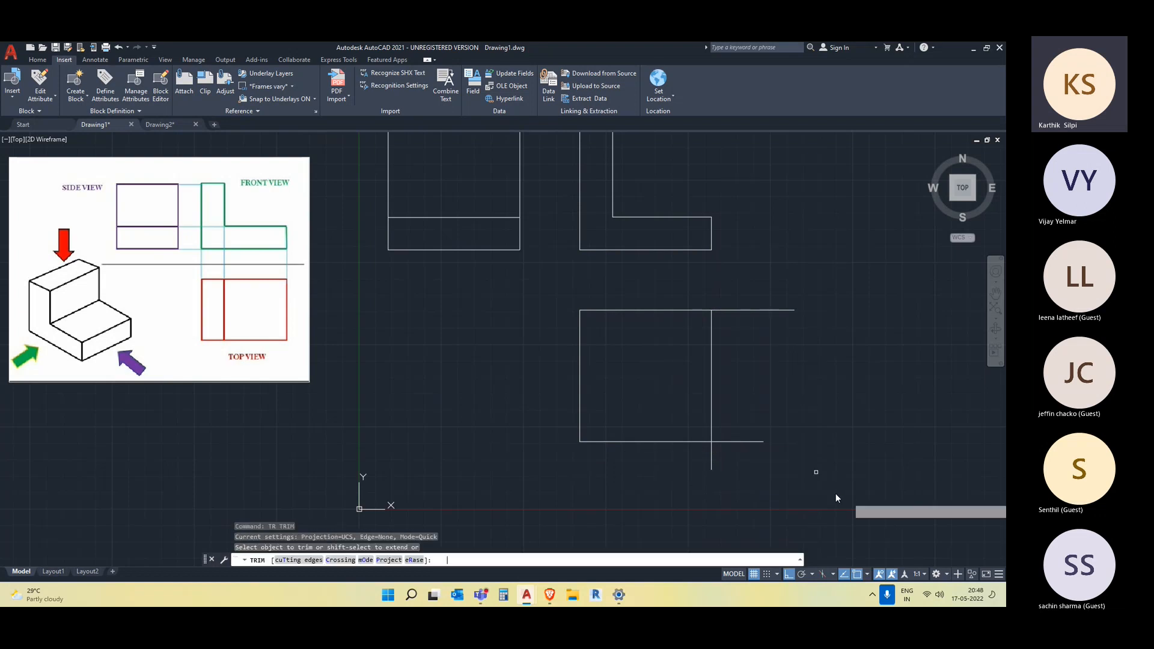
click(738, 442)
click(712, 453)
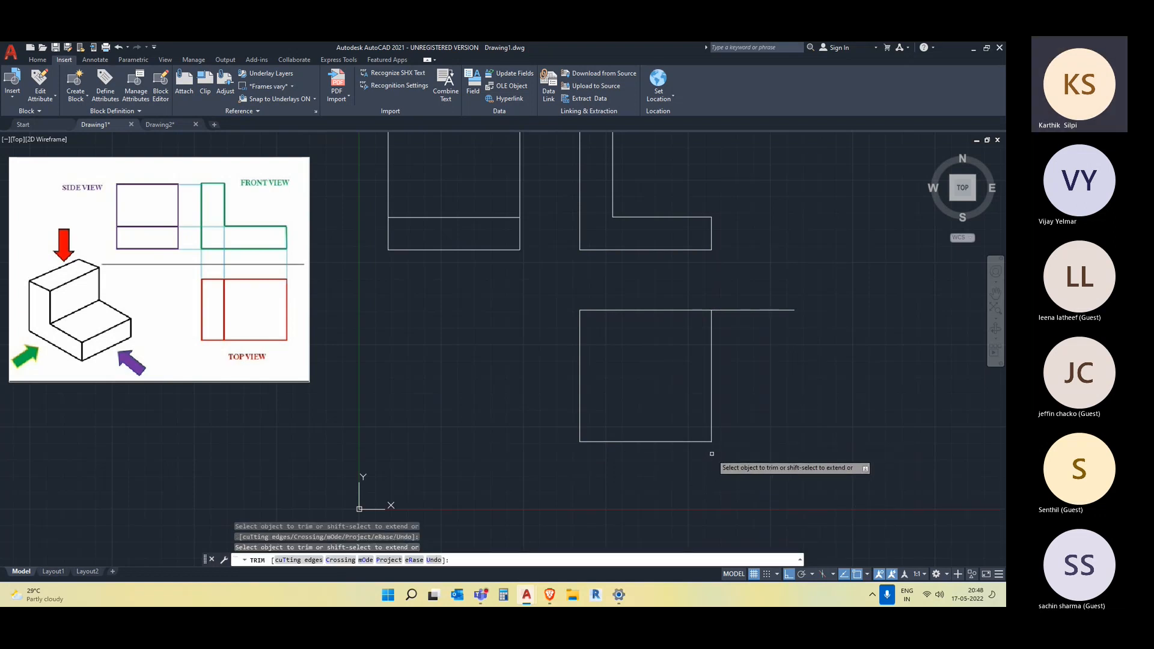
click(755, 310)
scroll(766, 401, down, 2)
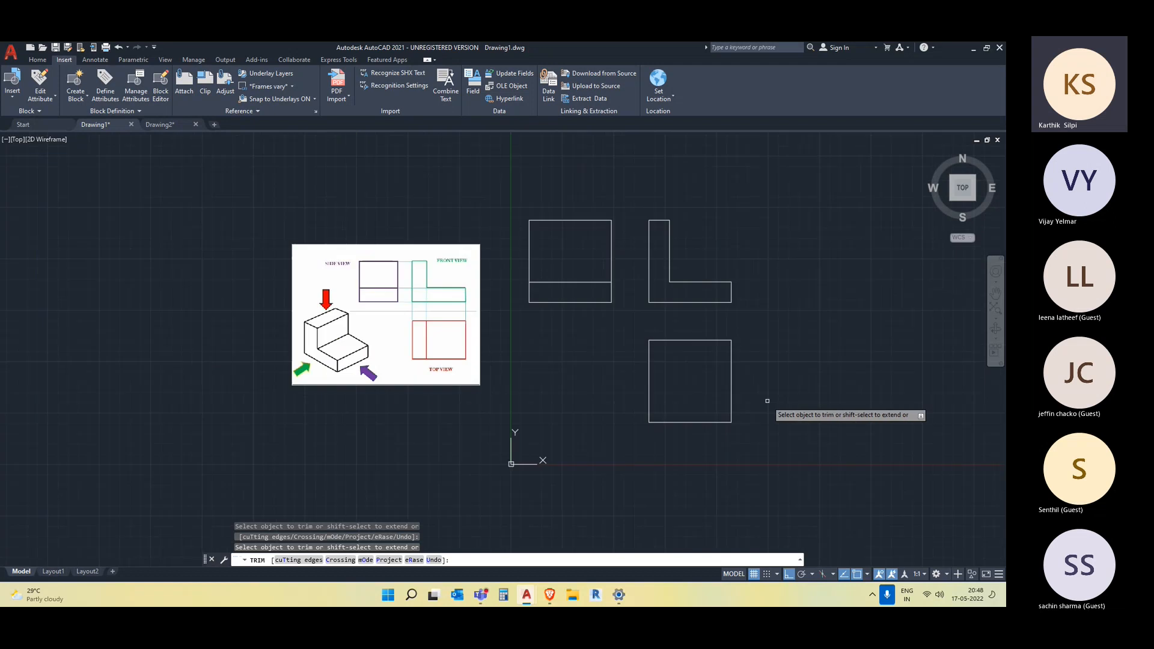
middle_drag(767, 408, 756, 380)
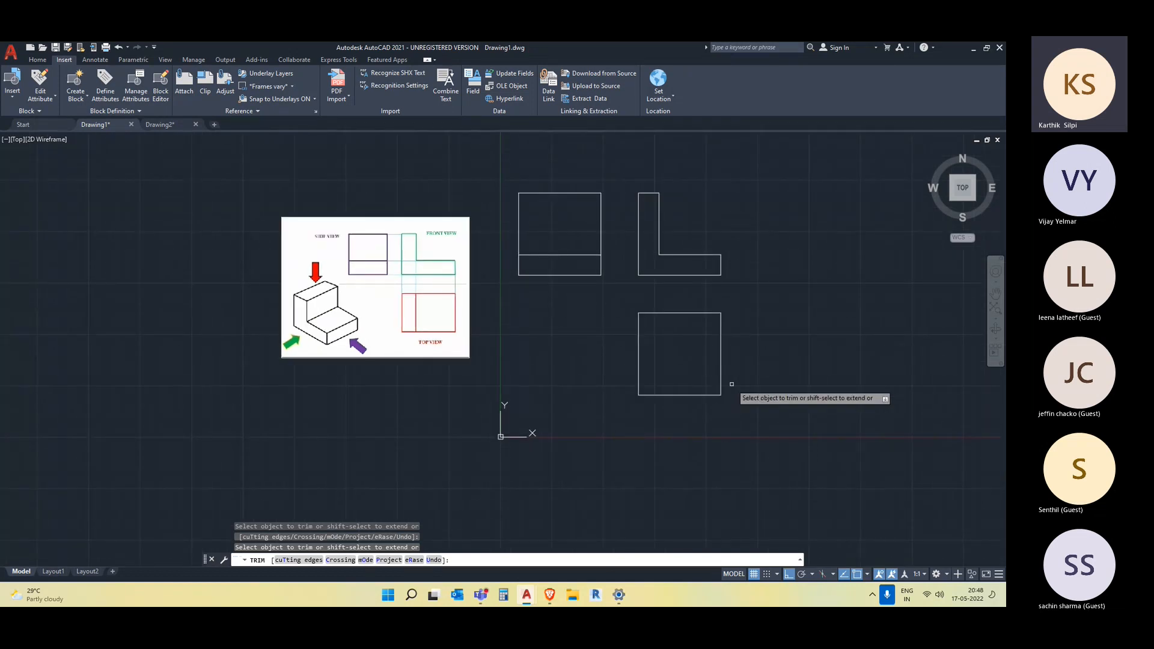
key(Escape)
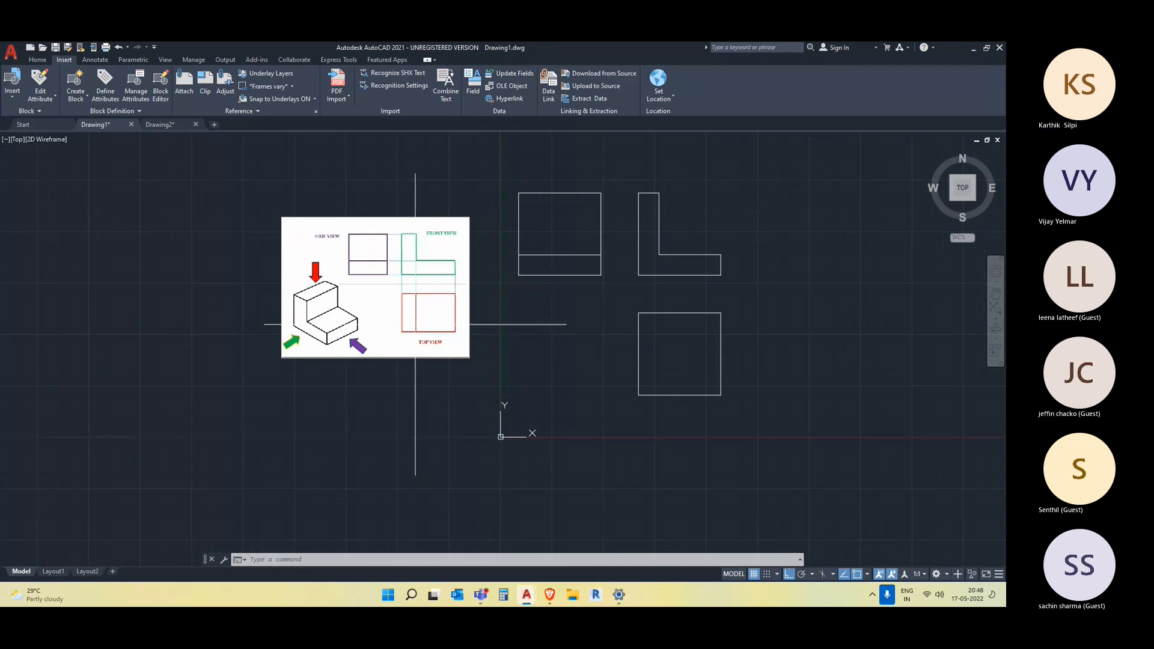
- Draw a vertical line from the upper to the lower edge of the top view, aligned with the front view's inner step corner
key(l)
key(Return)
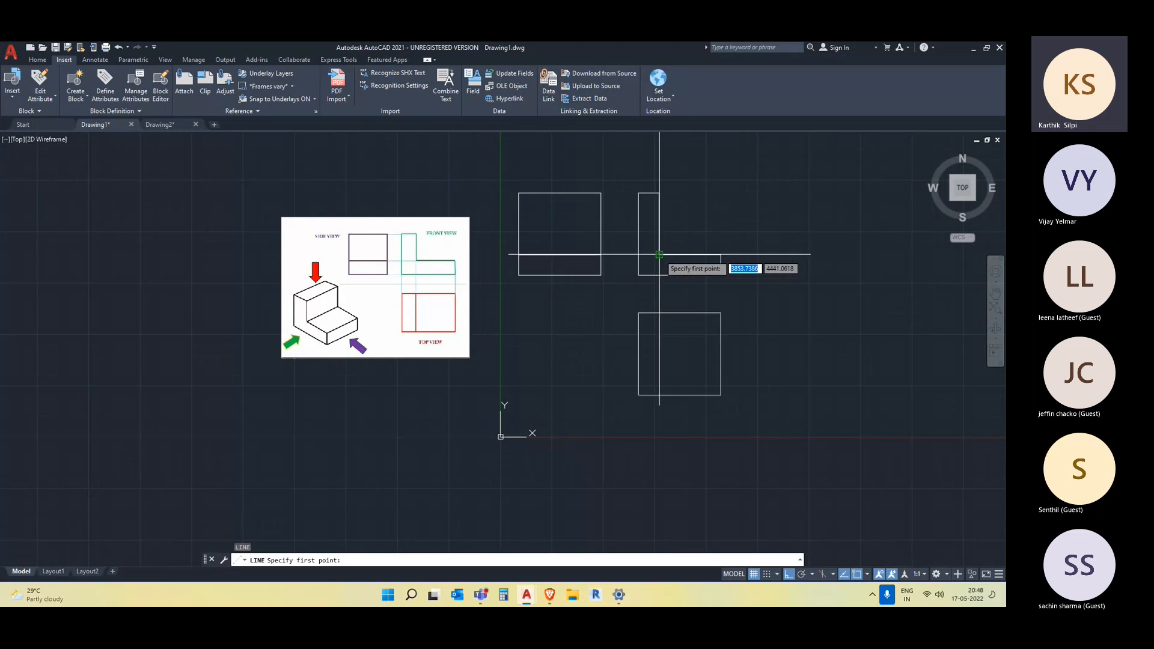
click(660, 312)
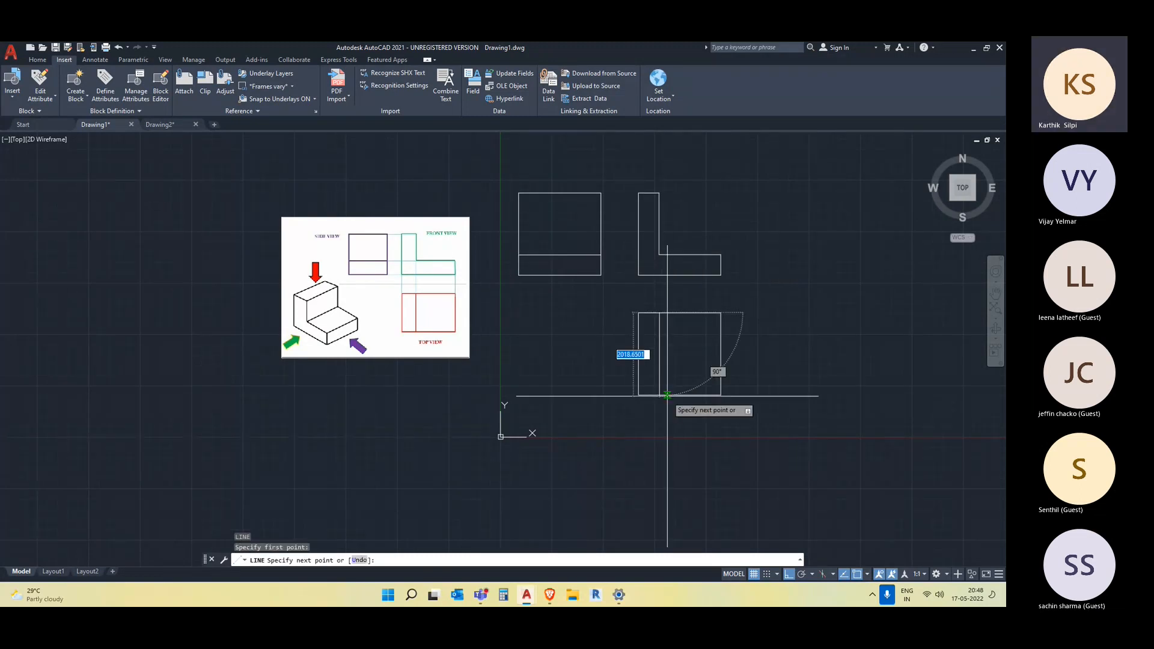
key(Escape)
middle_drag(850, 464, 772, 478)
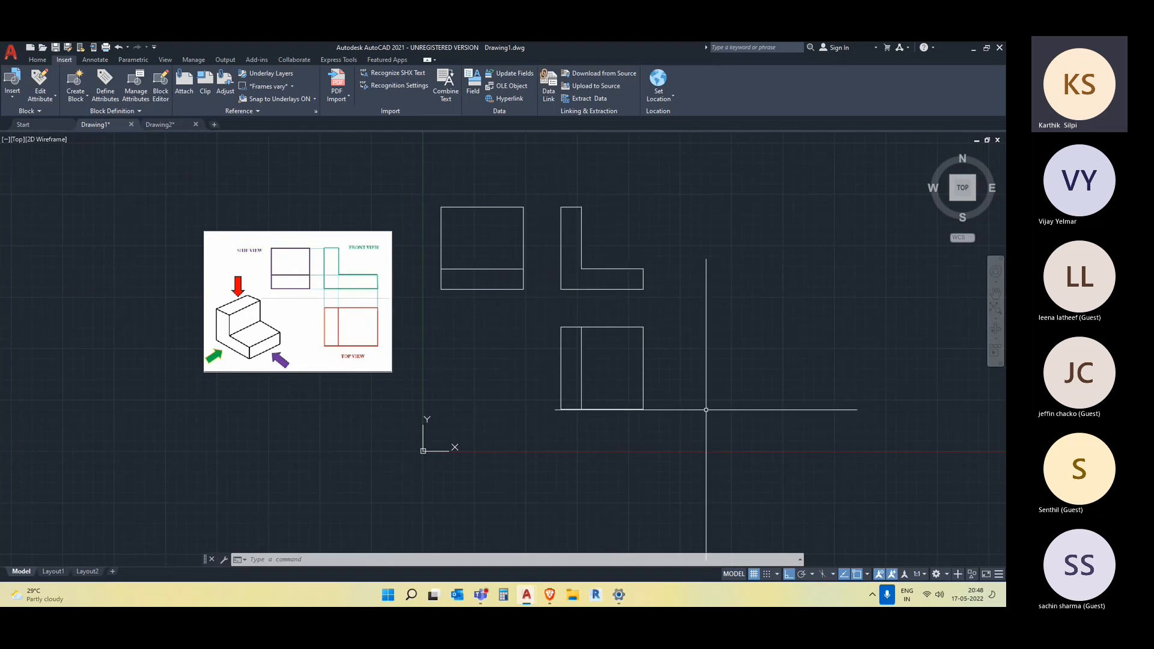
middle_drag(709, 407, 695, 407)
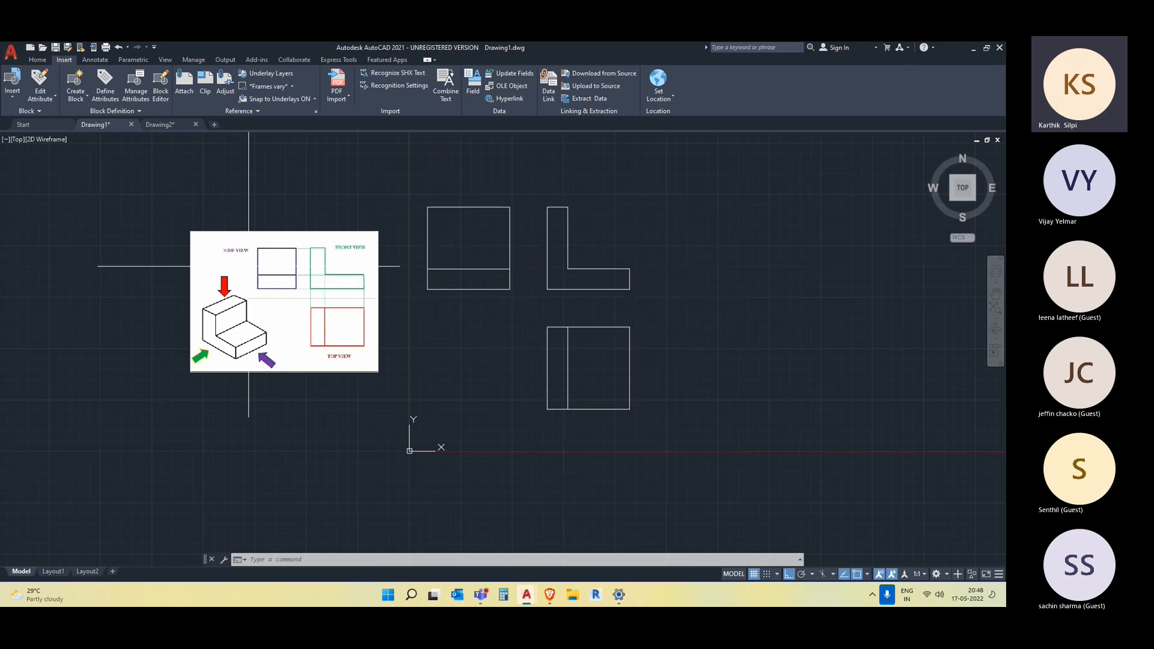
middle_drag(606, 469, 581, 468)
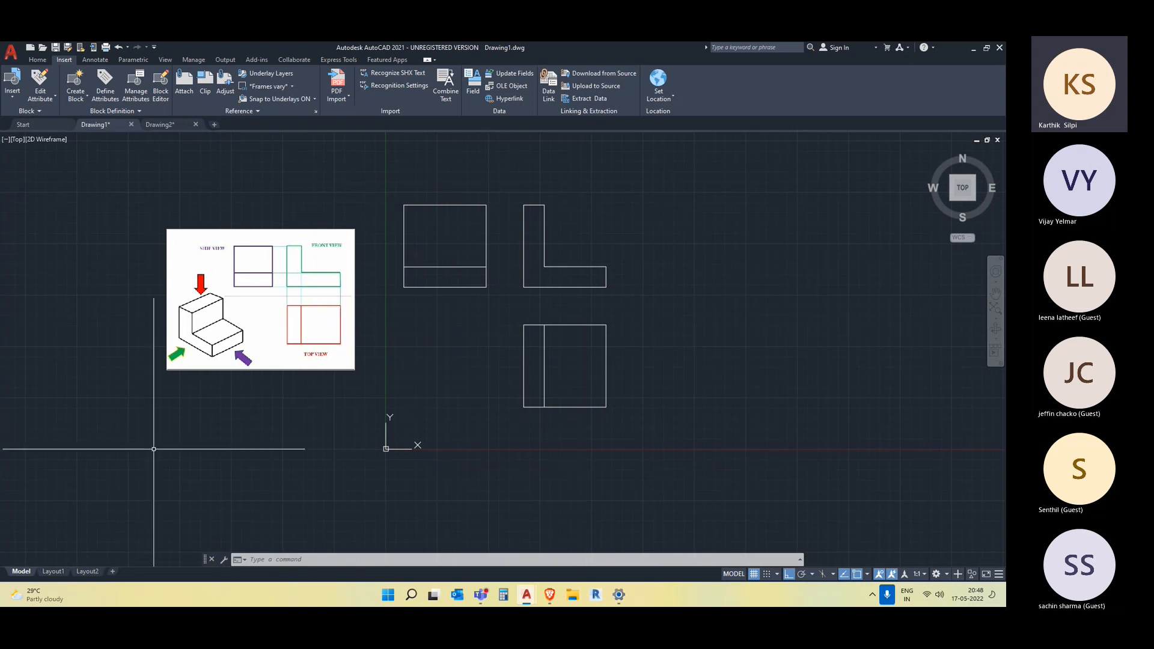
scroll(194, 340, up, 2)
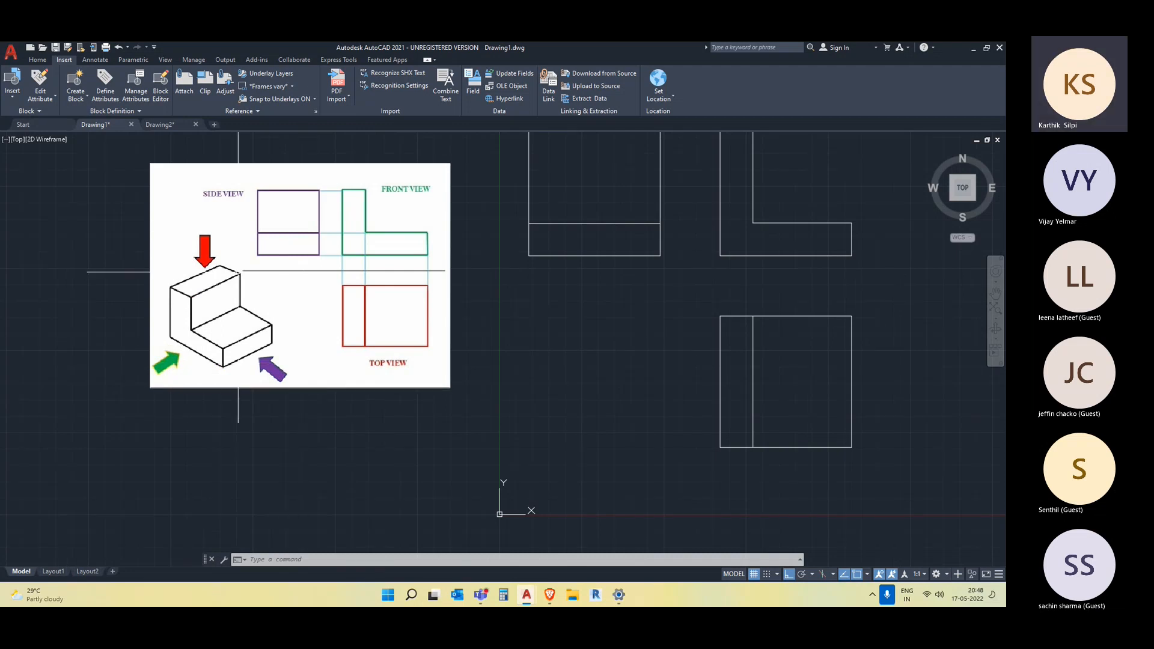
scroll(394, 354, down, 4)
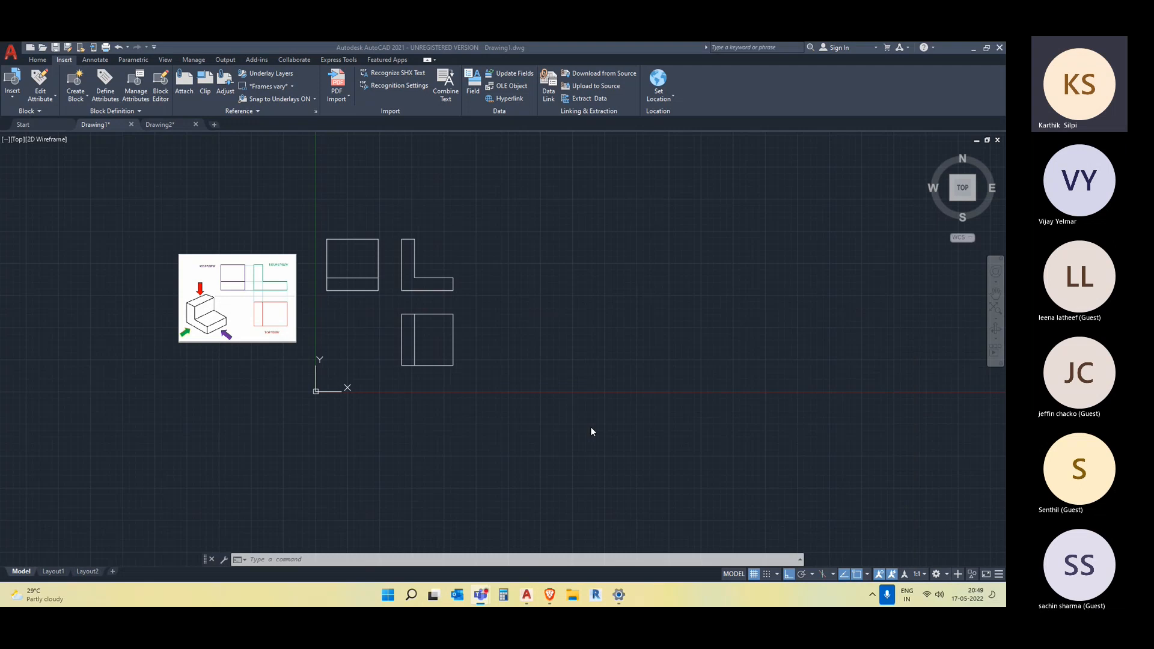
- Turn on isometric drafting with the isoplane set to Top
click(834, 574)
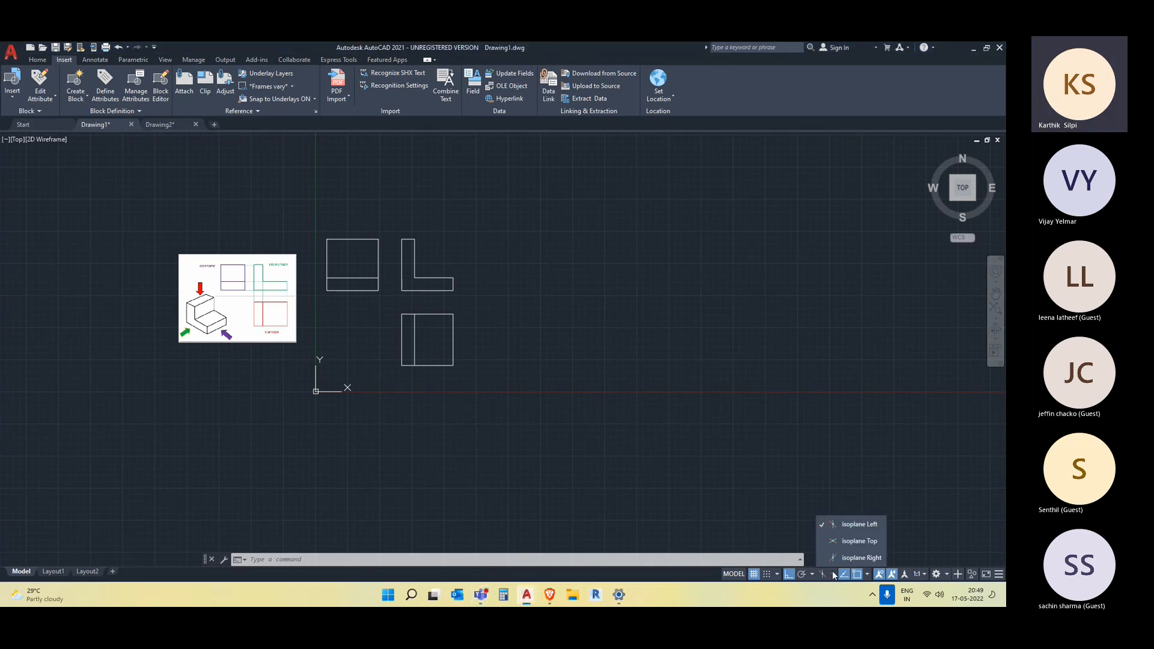
click(859, 536)
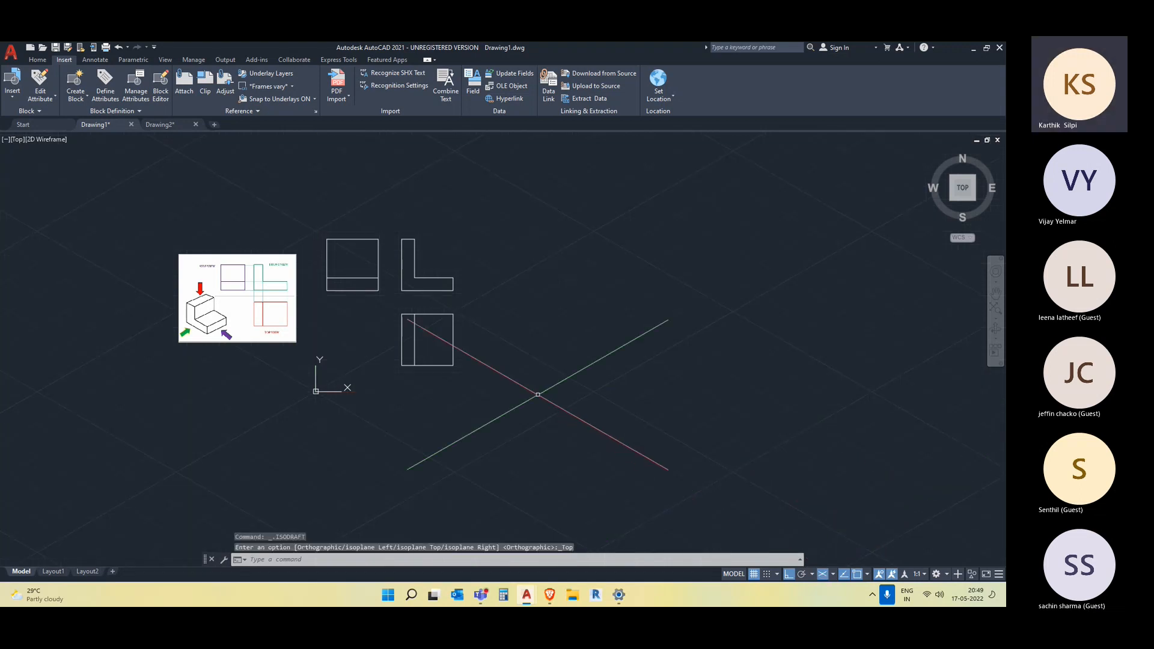
scroll(174, 322, up, 2)
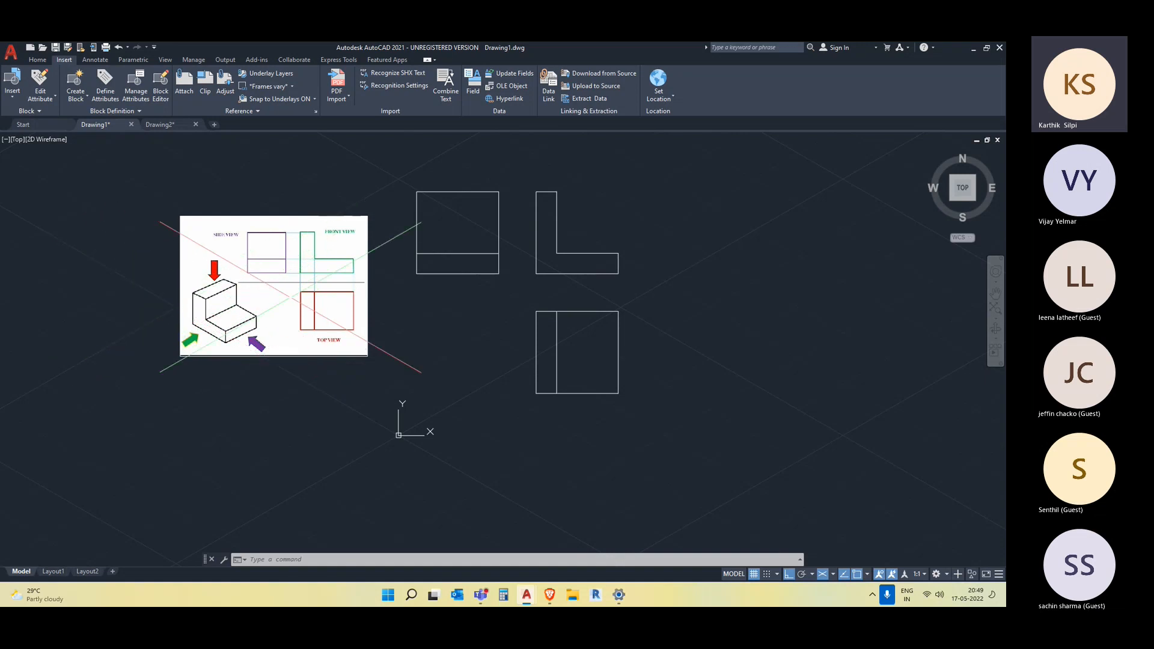
middle_drag(558, 427, 443, 406)
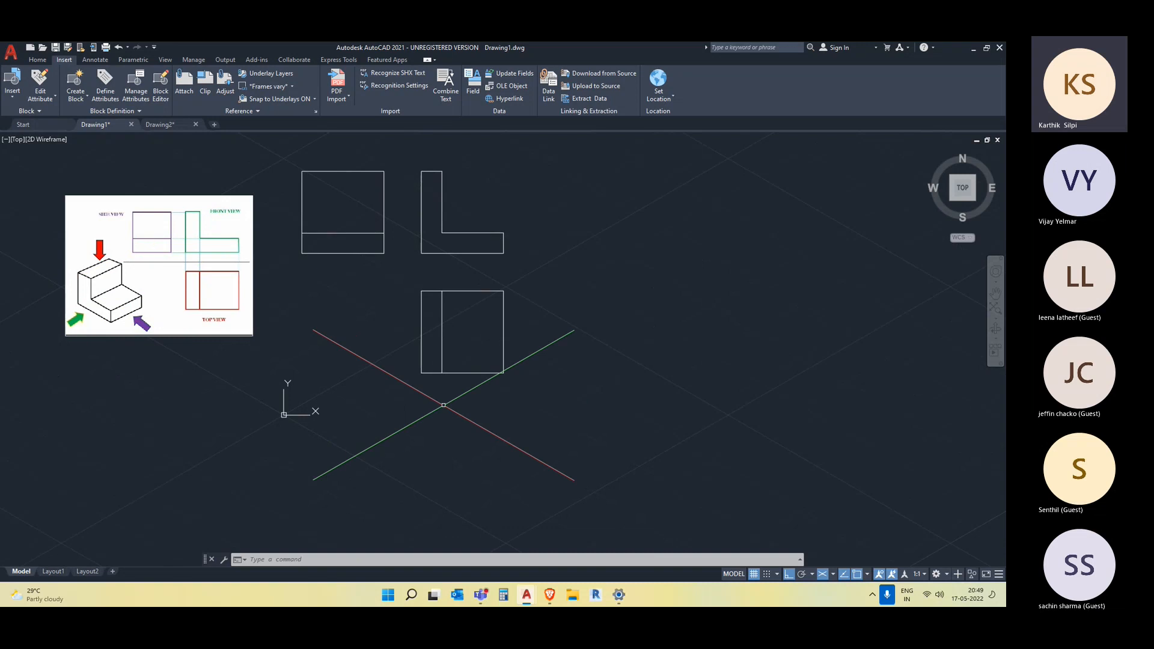
middle_drag(442, 391, 435, 360)
middle_drag(585, 397, 578, 420)
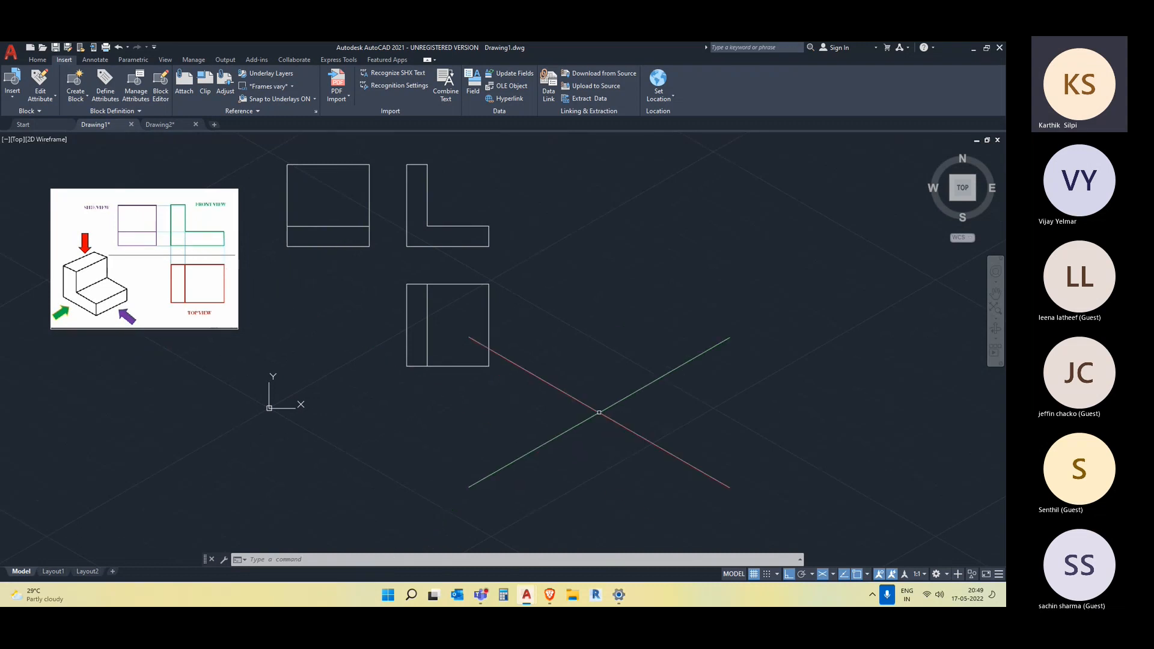
- Start a polyline in the empty area beside the front view with a 2000-unit edge descending at 330°, keeping Ortho on
text(l)
key(Return)
click(591, 263)
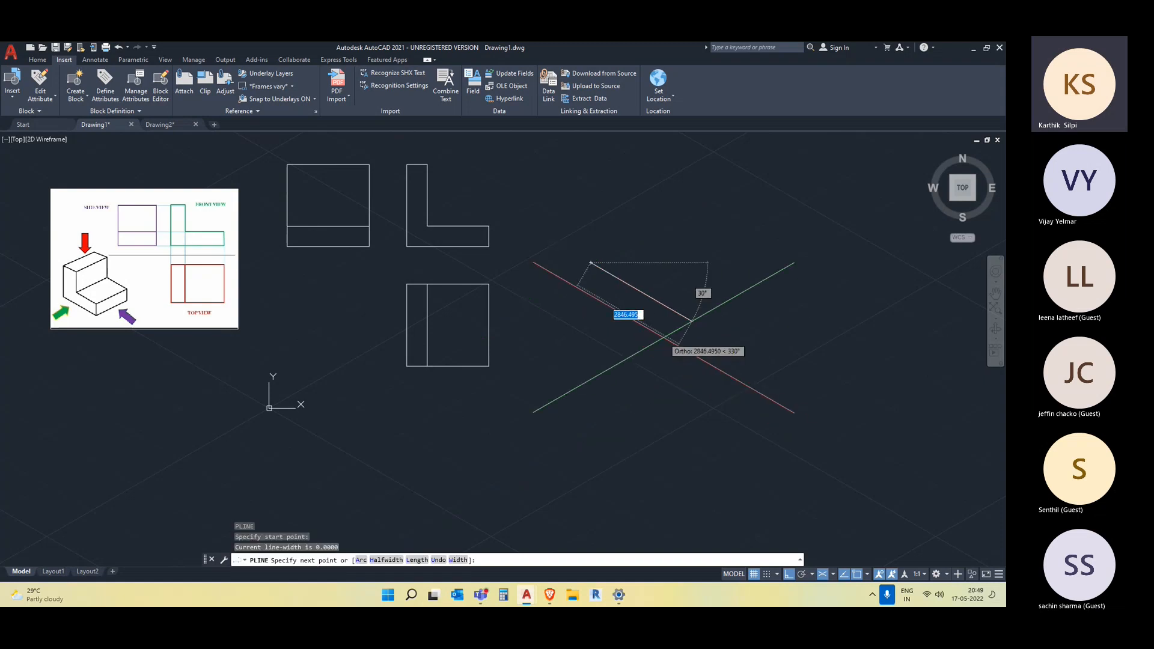
key(F8)
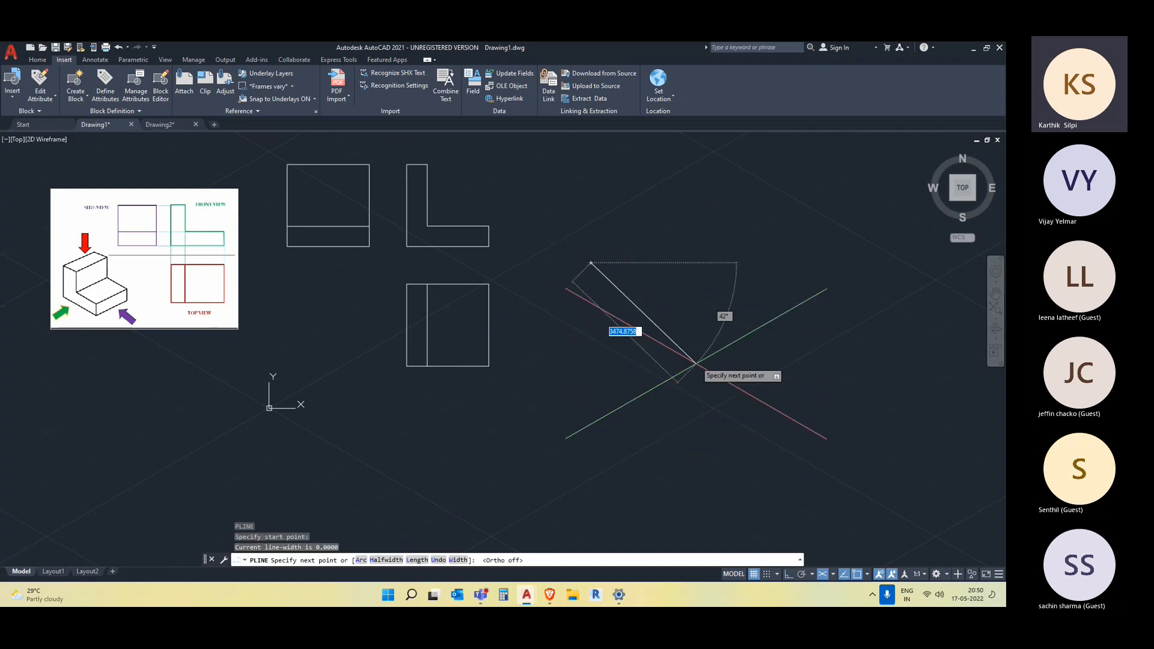
key(F8)
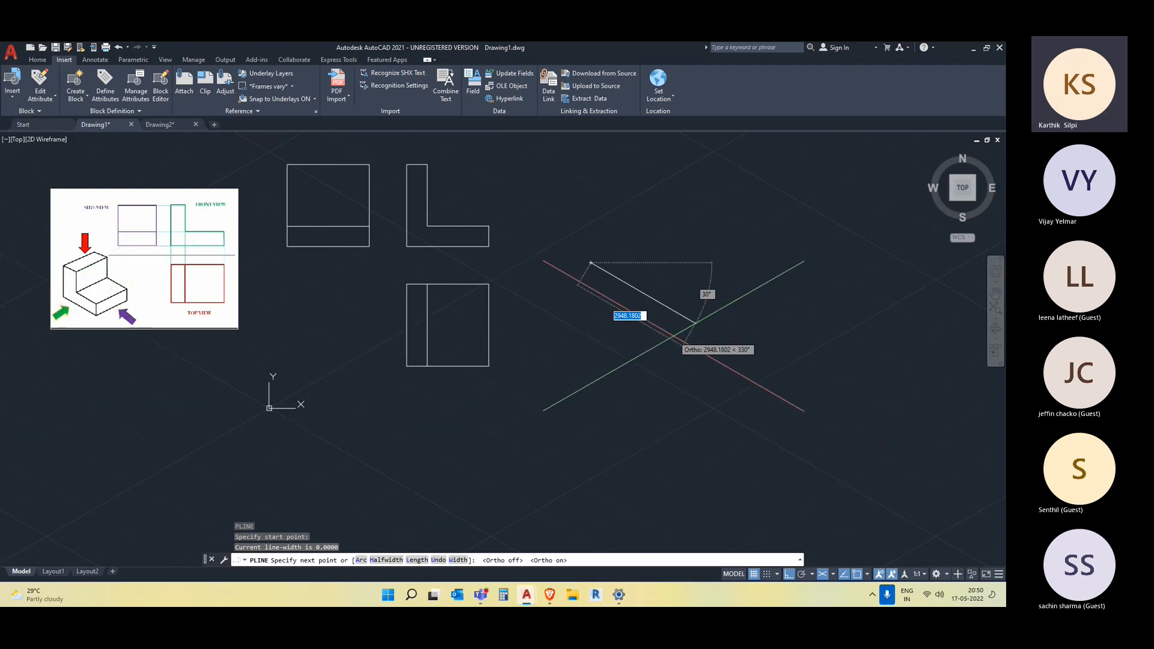
text(2000)
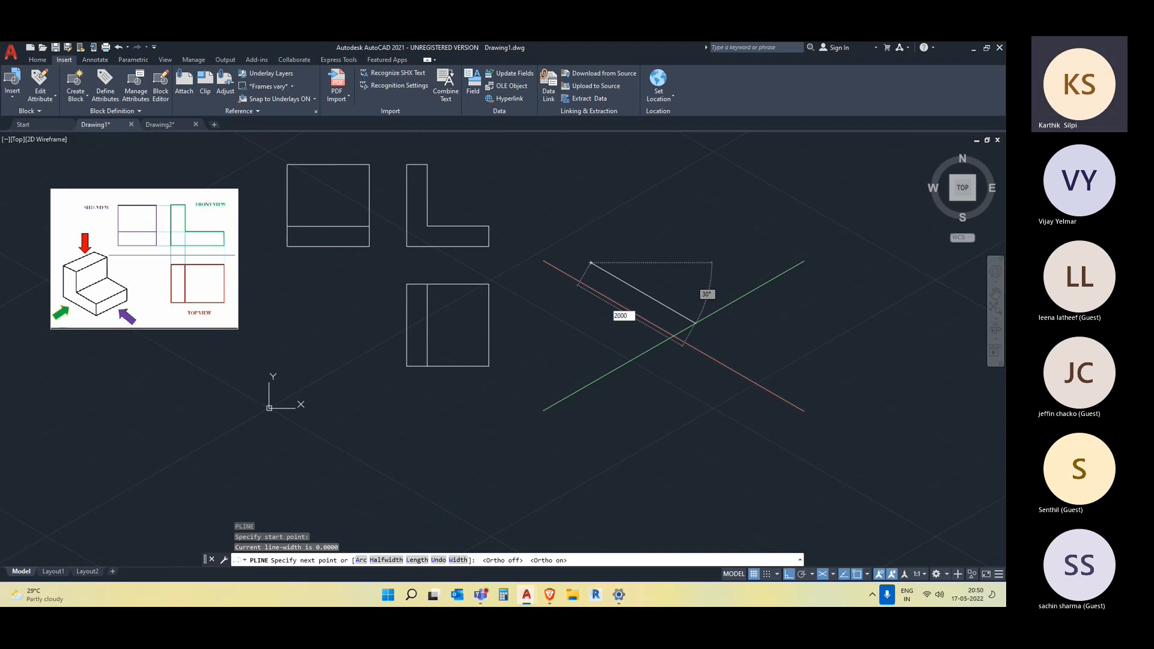
key(Return)
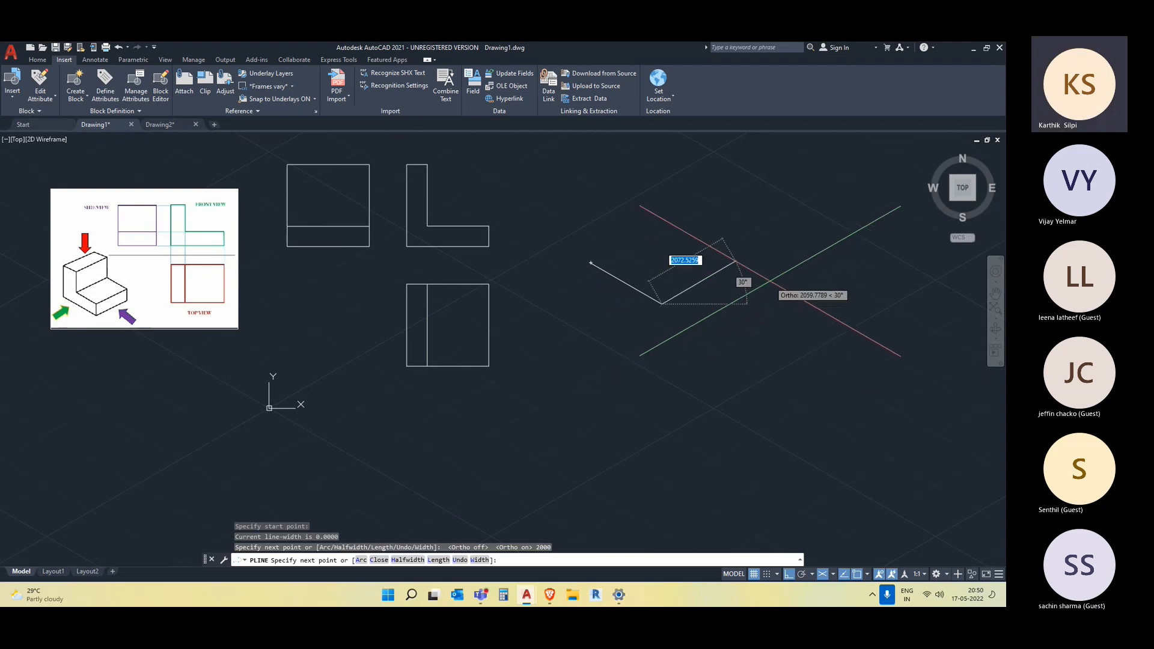
- Add 2000-unit edges at 30° and 150° to the polyline and return to its start point to complete the isometric square
text(2000)
key(Return)
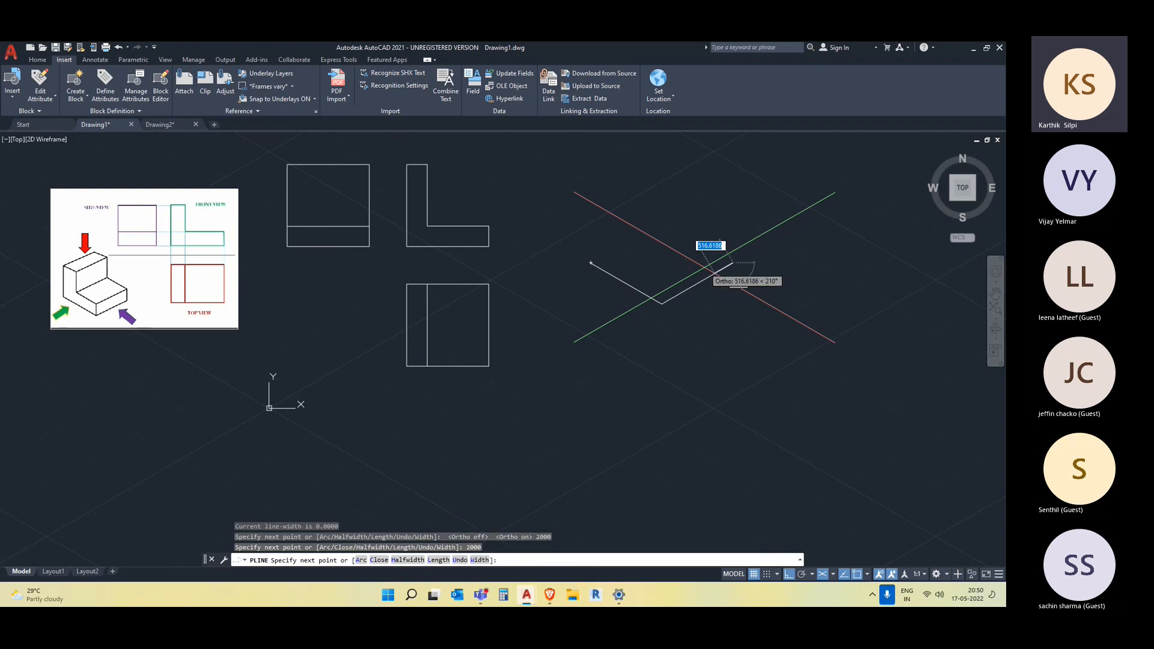
text(200)
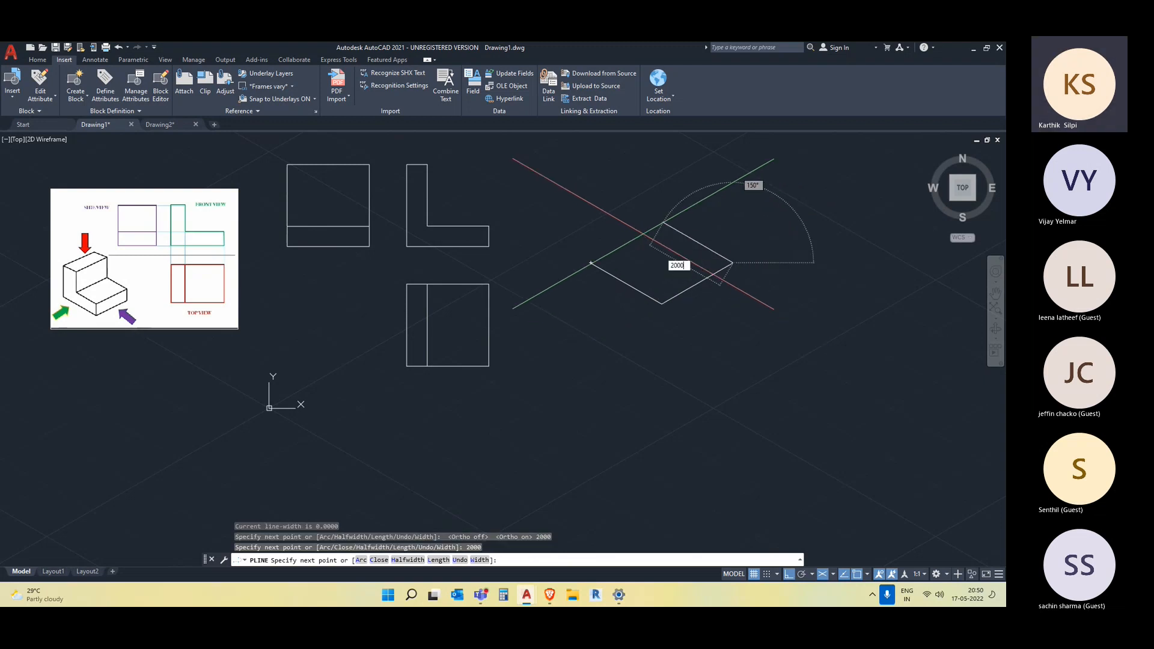
text(0)
key(Return)
scroll(595, 262, up, 3)
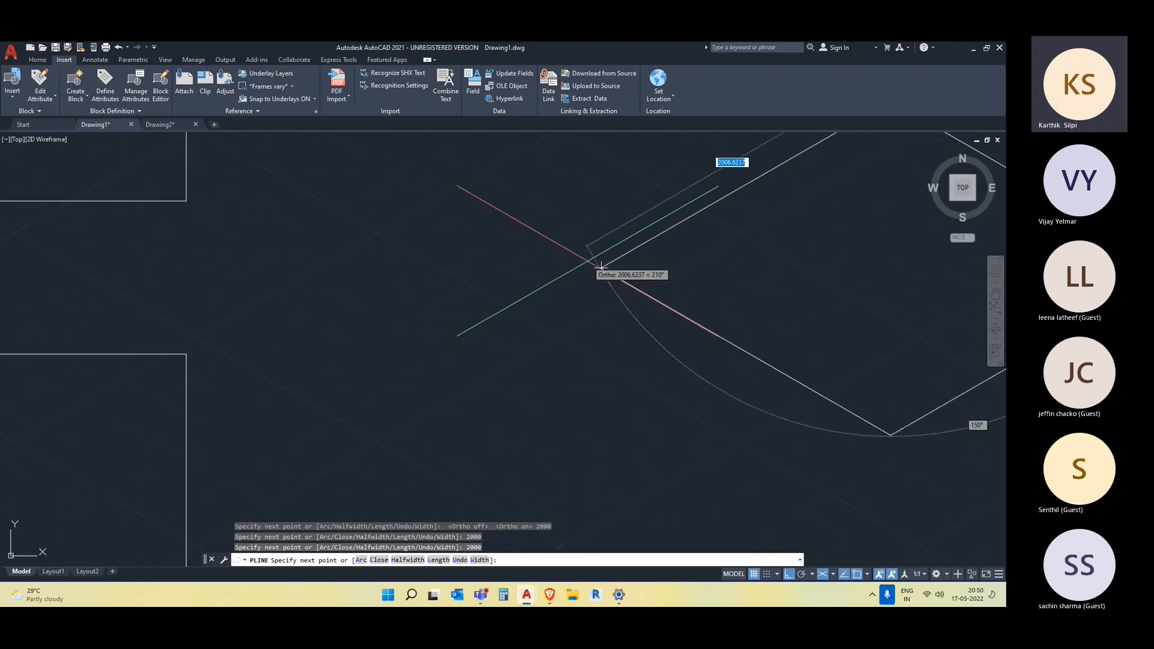
scroll(601, 265, down, 3)
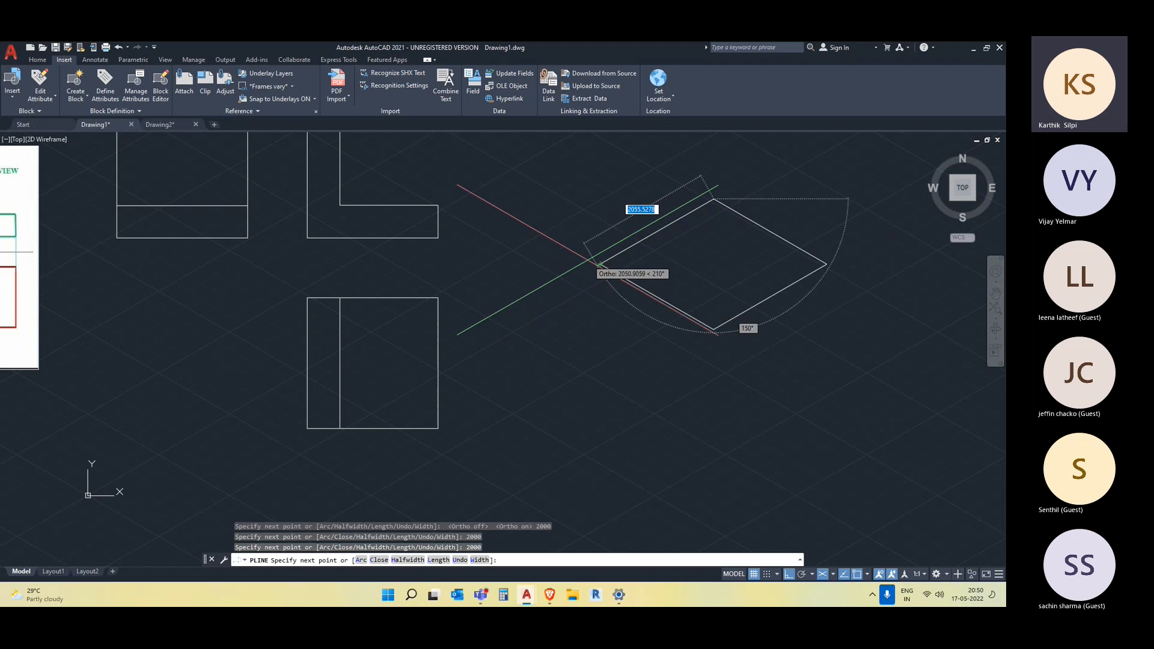
click(600, 264)
key(Escape)
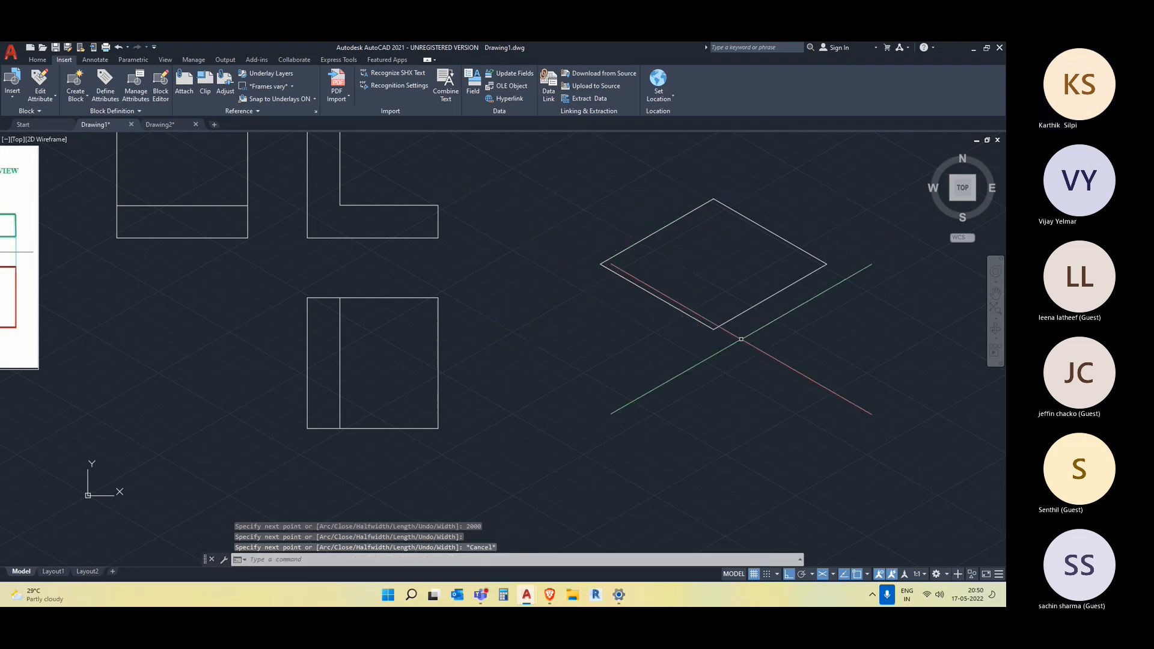
scroll(742, 341, down, 3)
click(744, 343)
key(Escape)
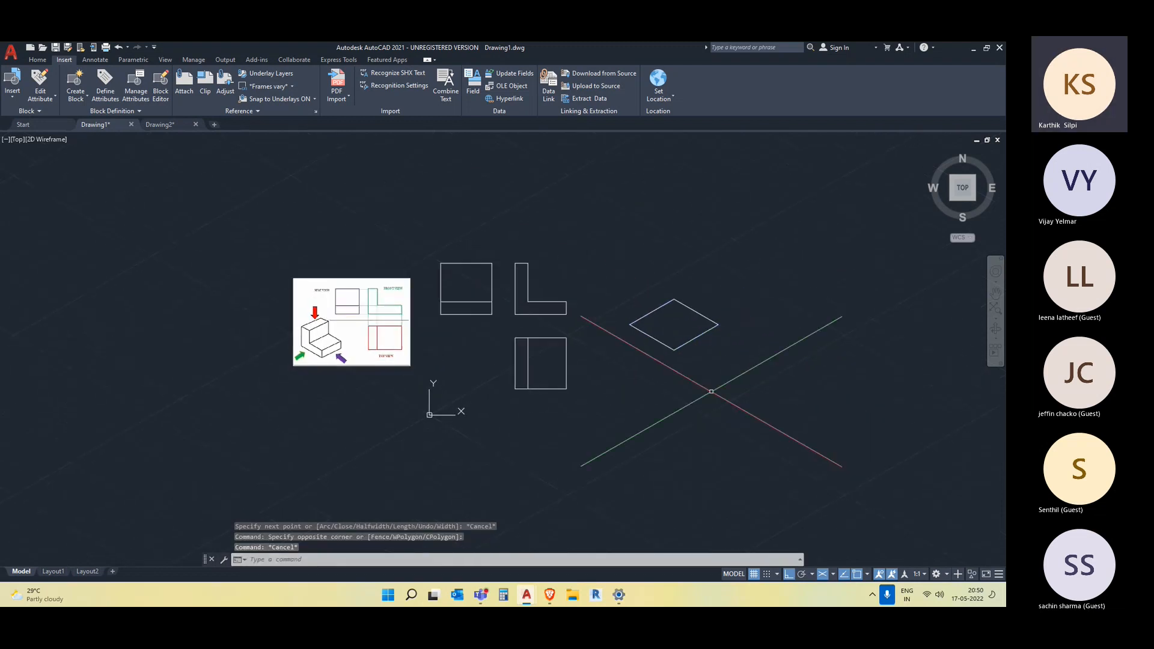
scroll(319, 359, up, 4)
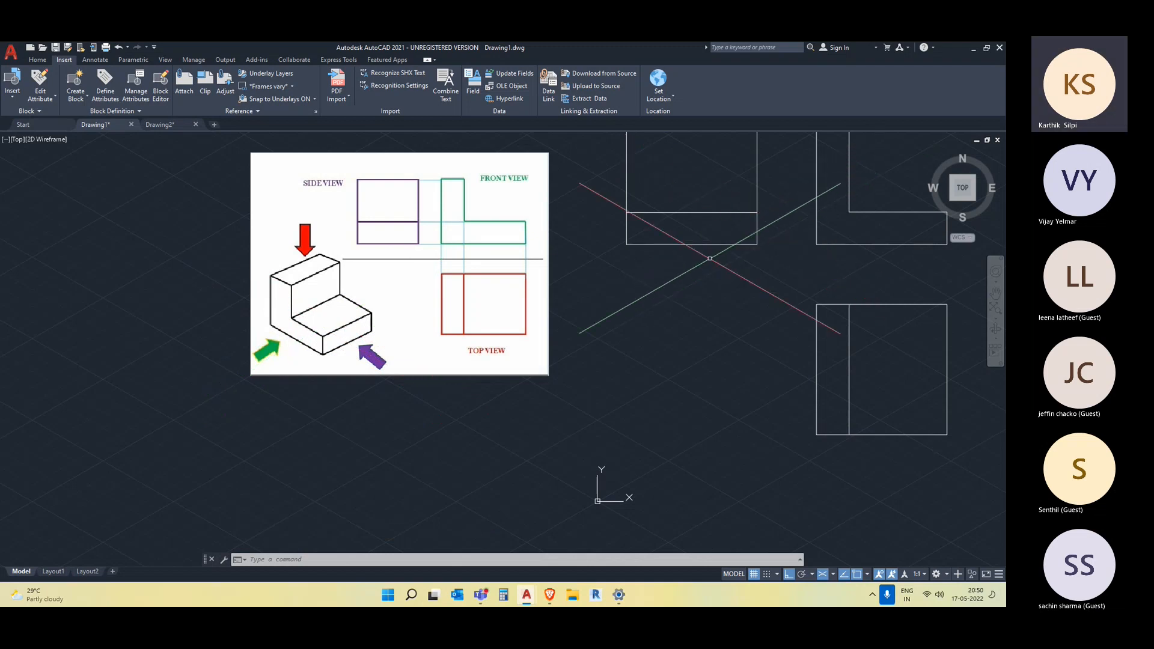
scroll(710, 262, down, 2)
middle_drag(894, 289, 791, 278)
click(832, 296)
click(797, 258)
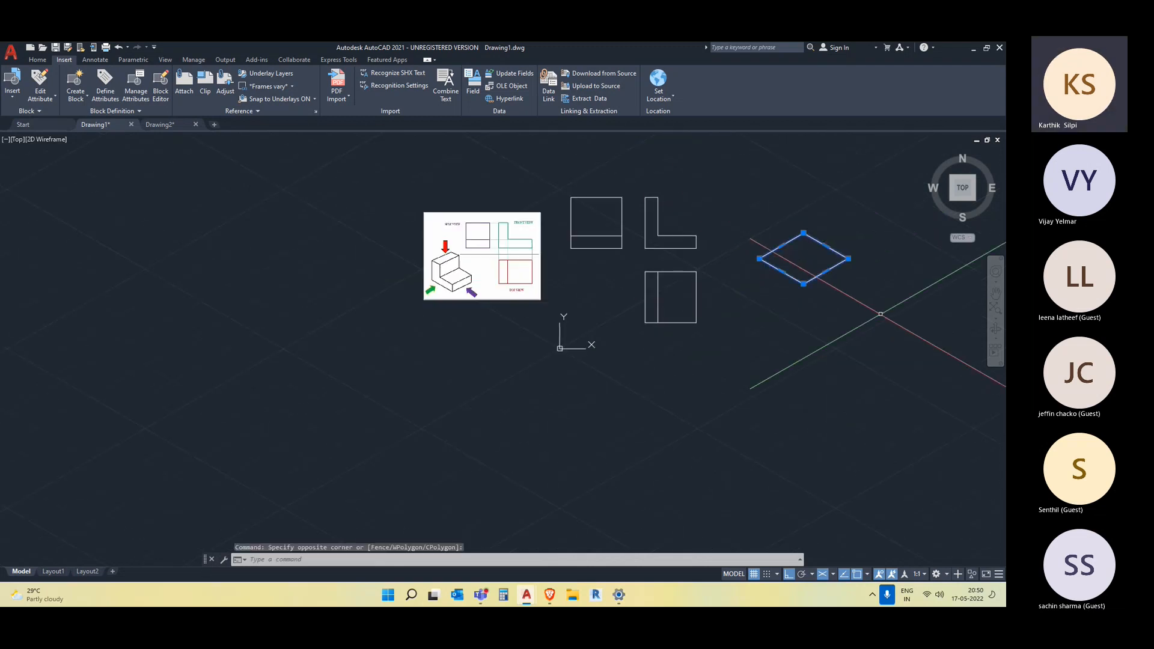
middle_drag(880, 313, 825, 326)
text(cp)
key(Return)
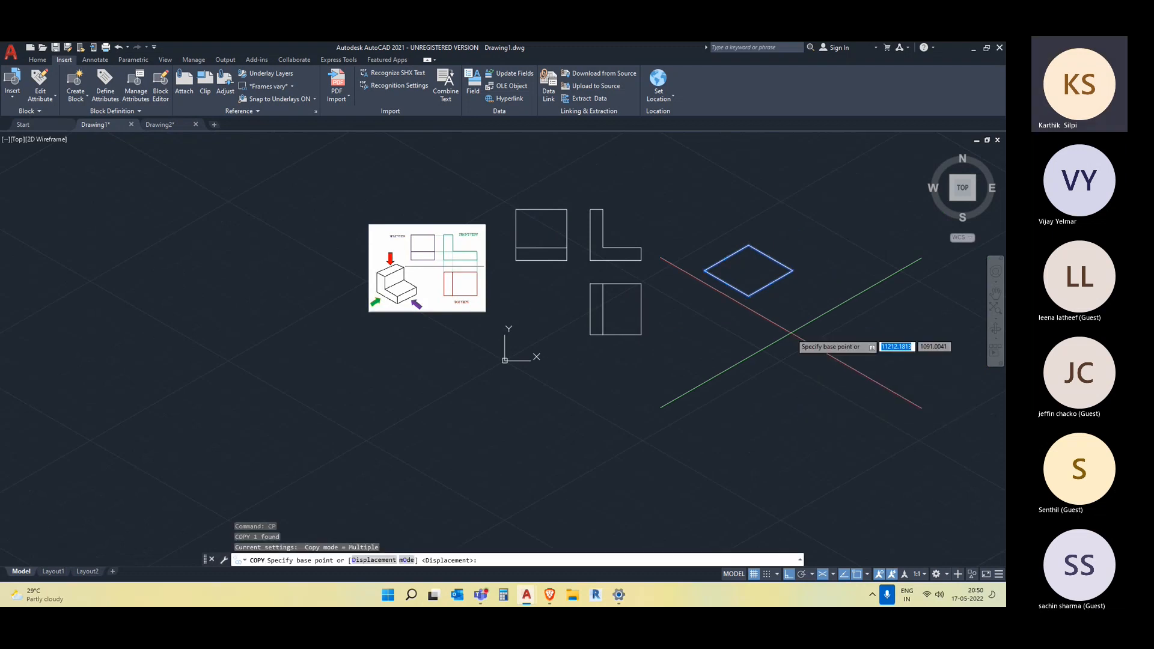
click(748, 271)
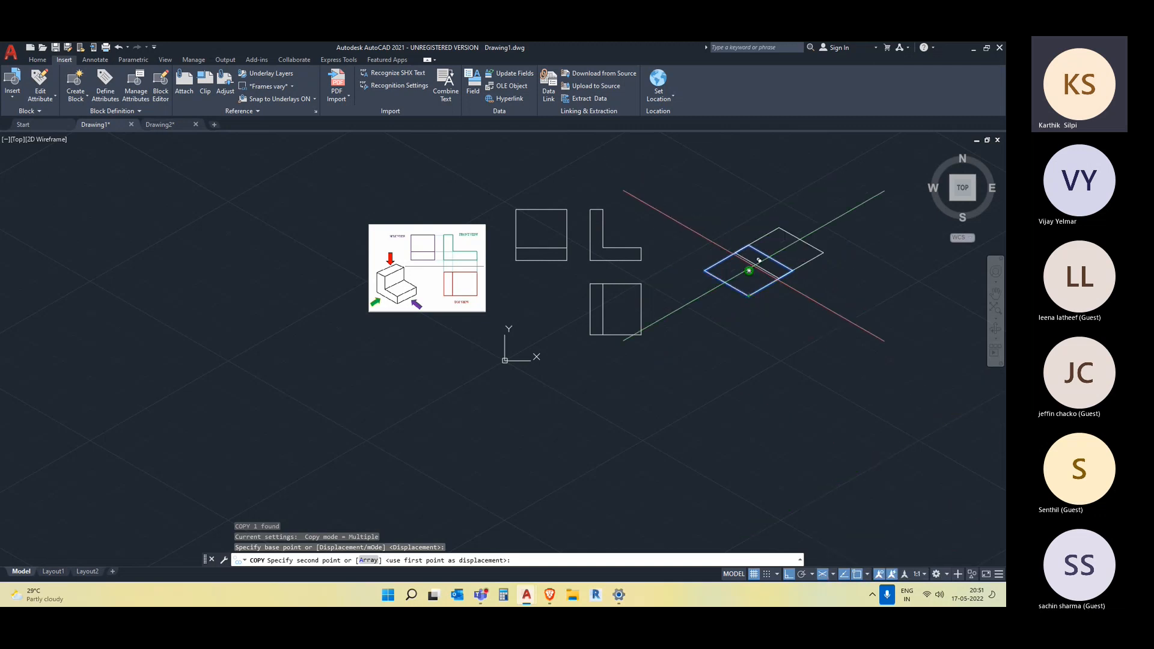
text(7)
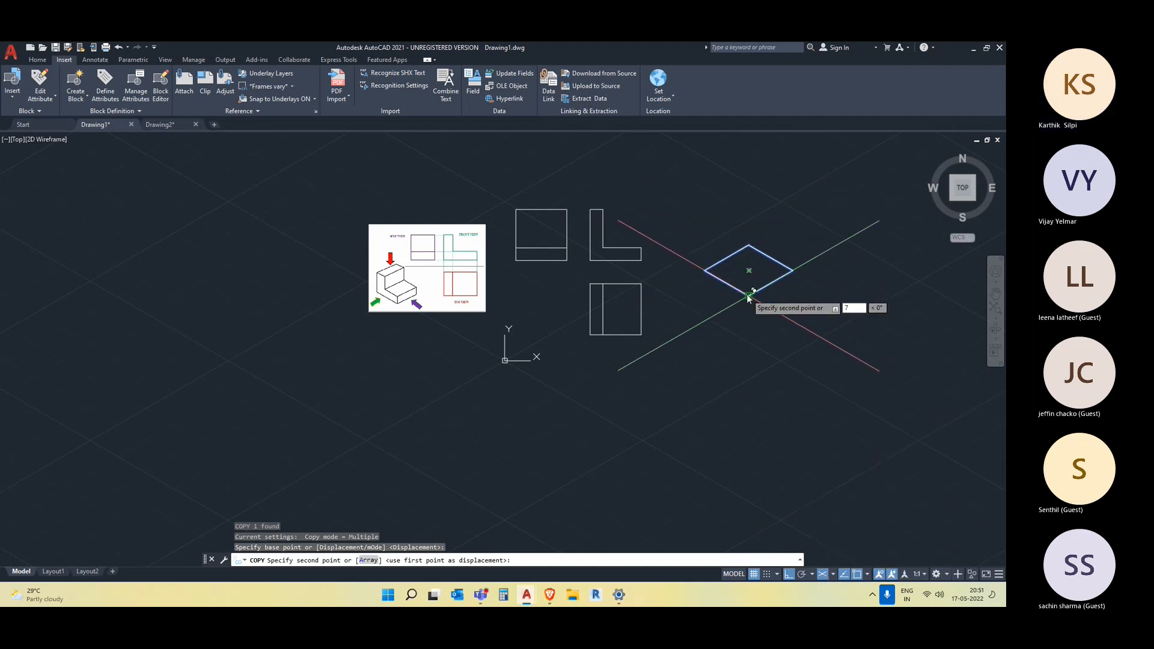
key(Escape)
- Copy the isometric square from its centre 50 units straight up, with the isoplane switched to Right
click(764, 304)
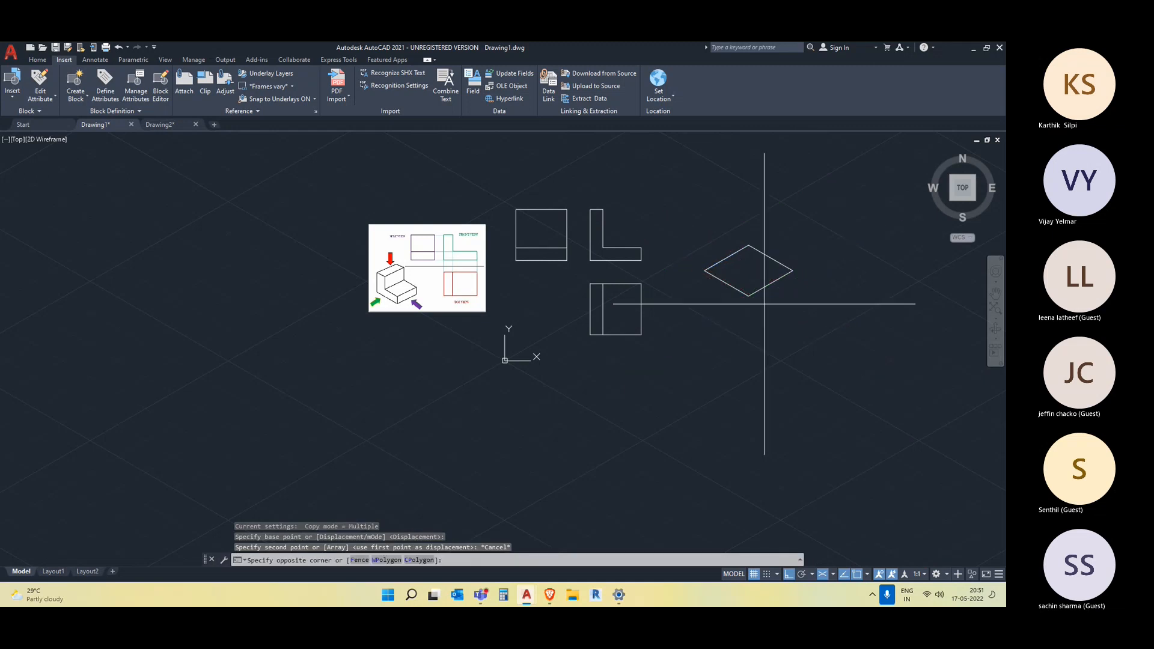
click(743, 278)
text(cp)
key(Return)
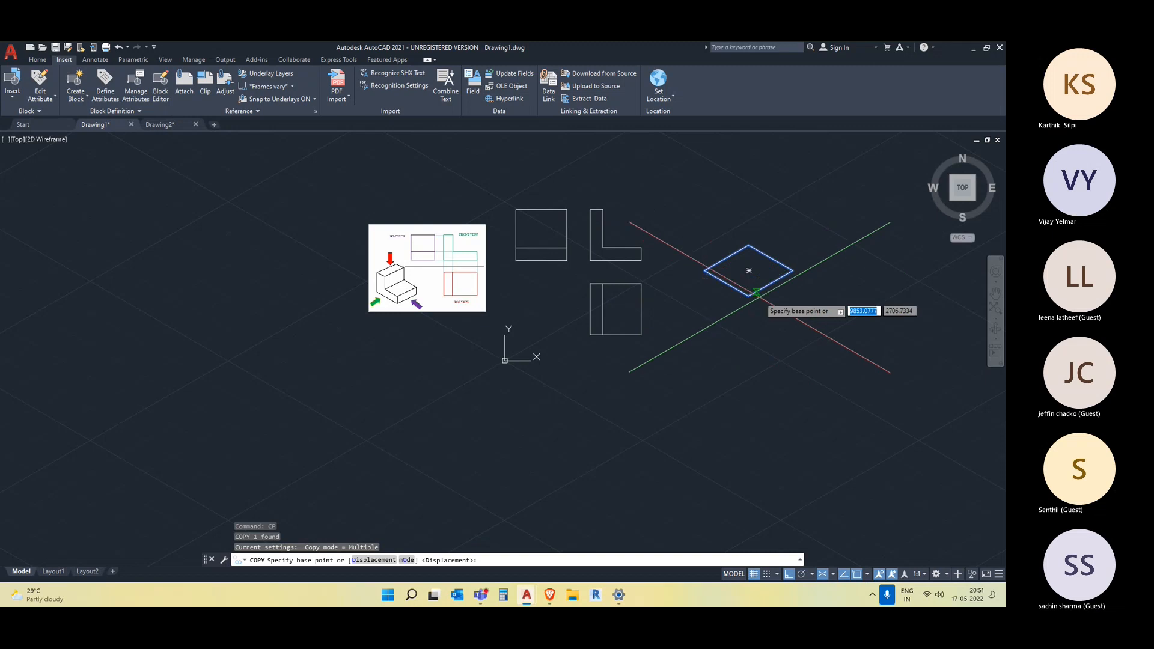
click(749, 271)
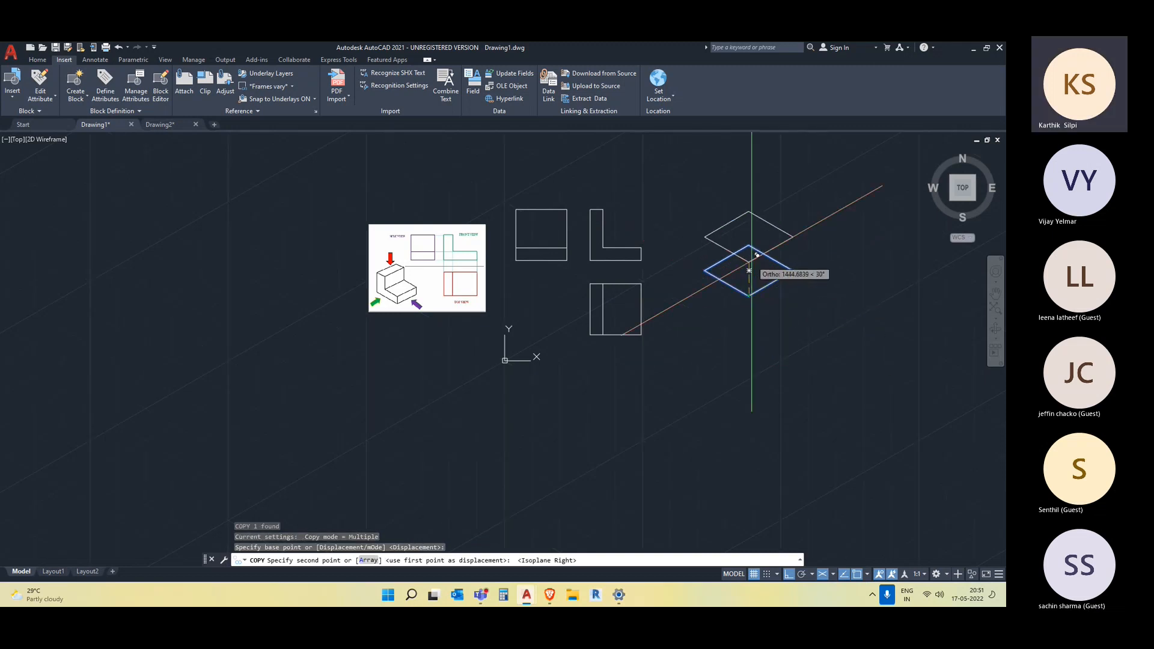
key(F5)
key(F5)
key(F5)
scroll(757, 255, up, 2)
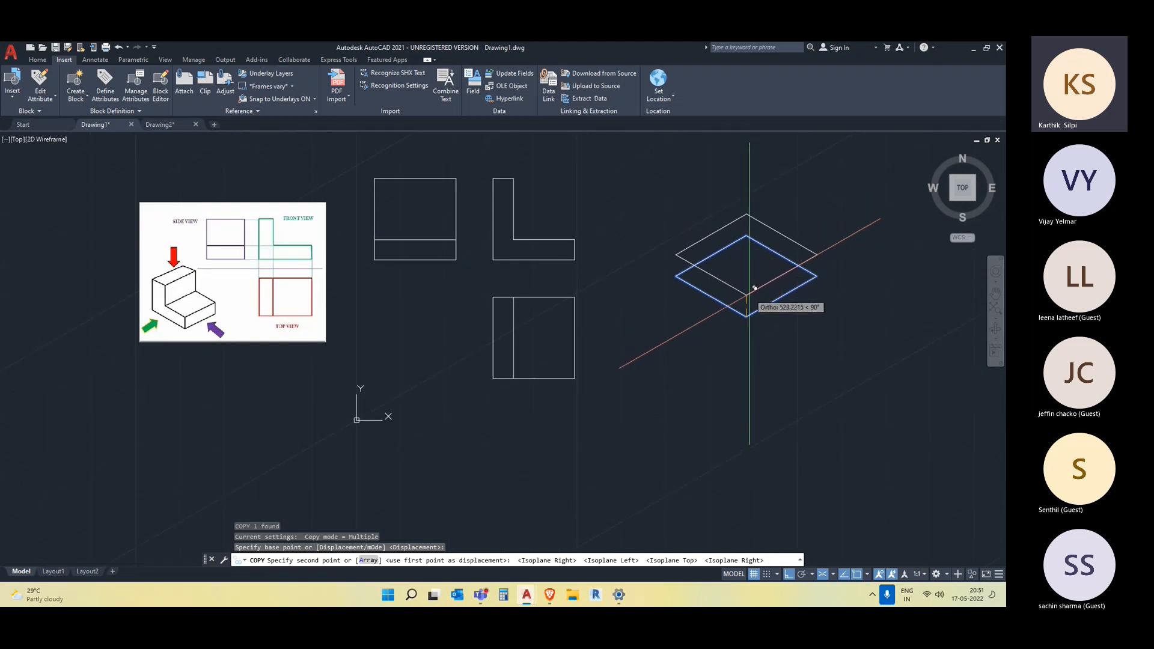
text(0)
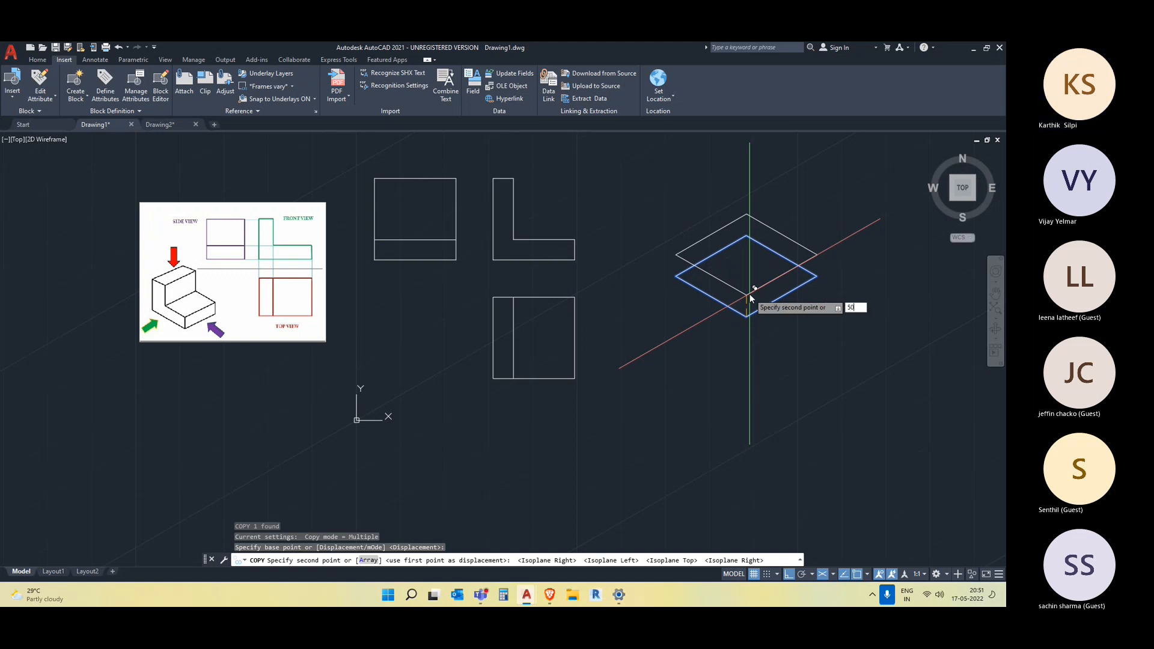
key(Return)
scroll(751, 288, up, 8)
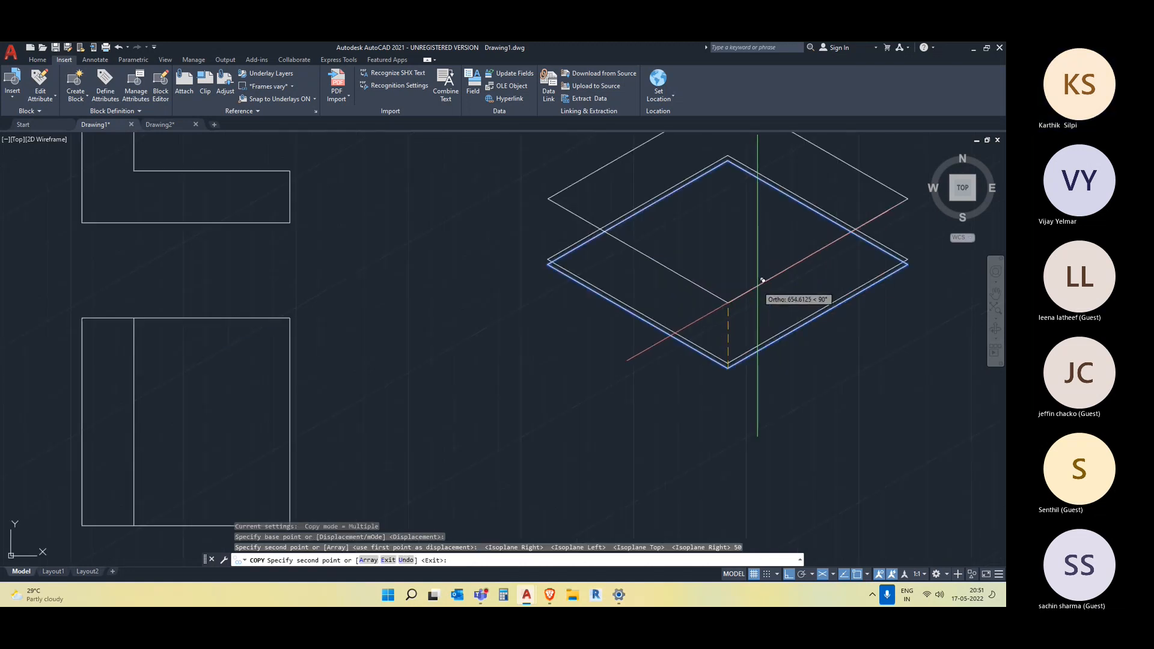
key(Escape)
scroll(749, 362, down, 8)
scroll(762, 379, up, 5)
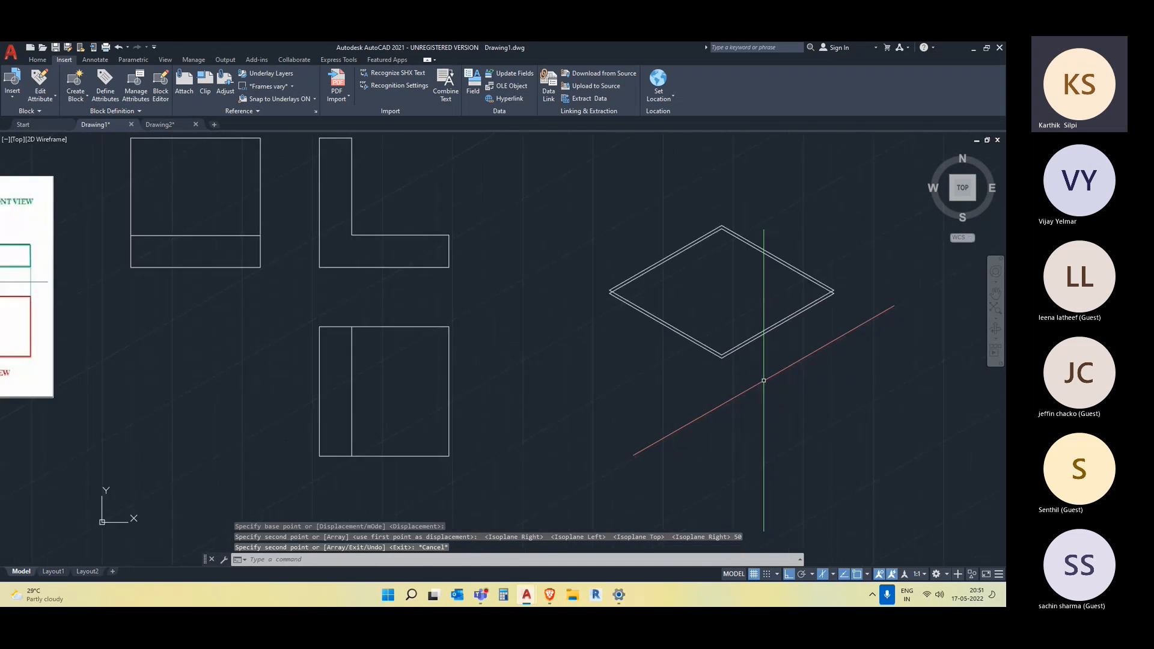
- Erase the upper of the two overlapping isometric squares
click(713, 332)
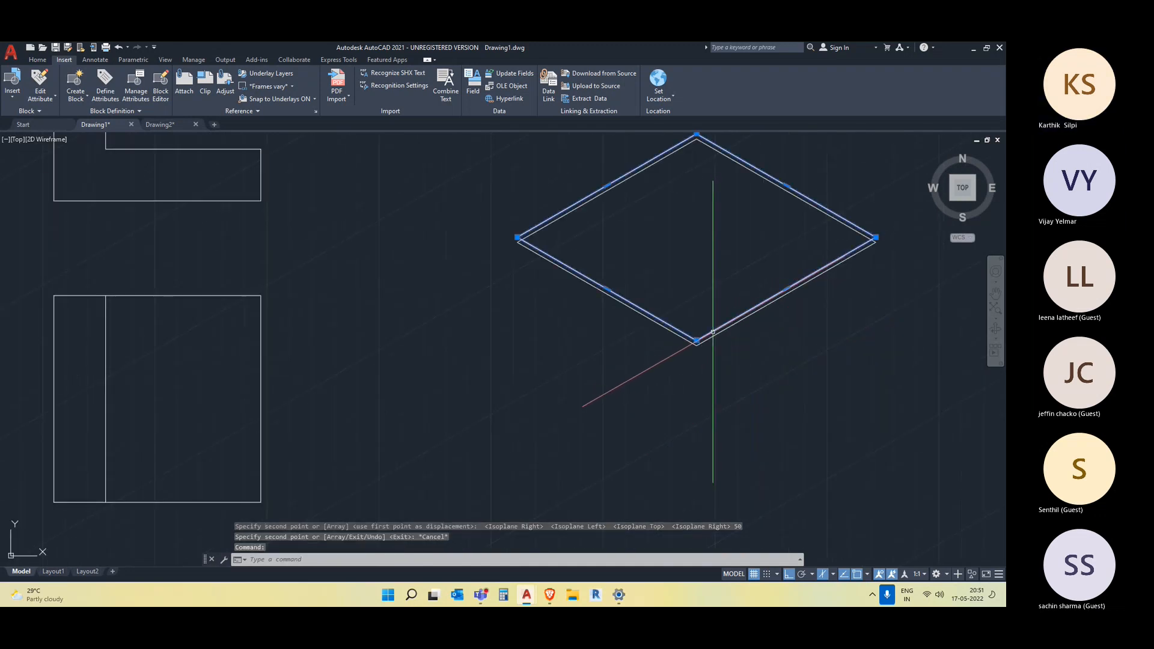
scroll(716, 328, down, 4)
key(Delete)
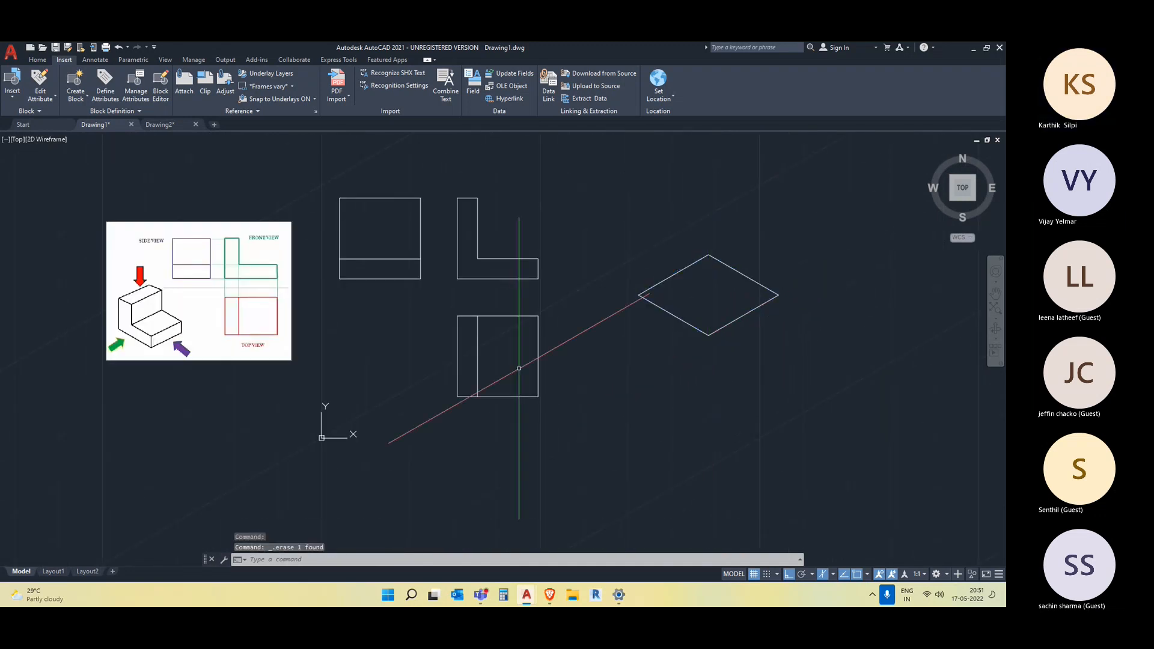
- Measure the thickness of the front view's lower horizontal leg
text(ist)
key(Return)
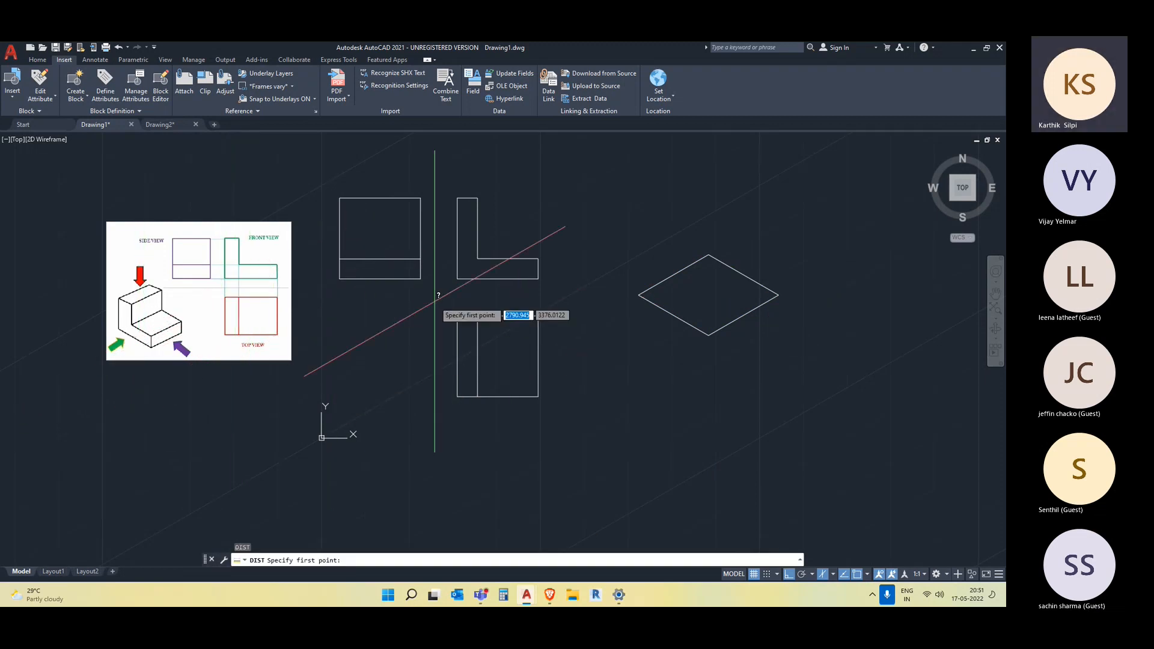
click(482, 278)
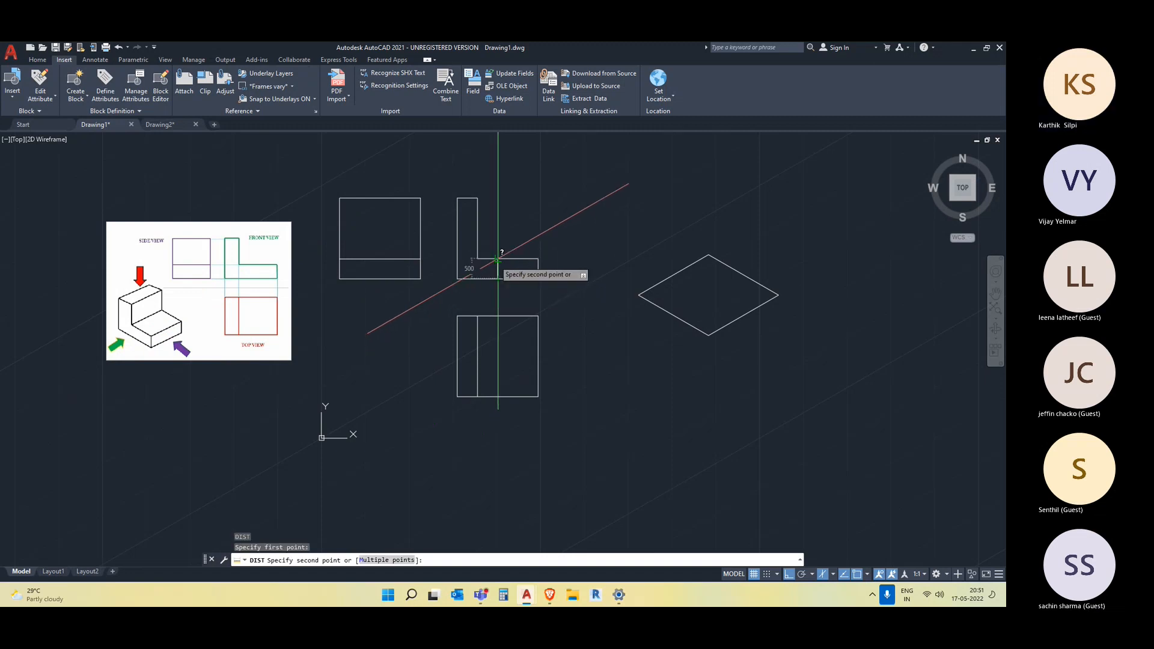
key(Escape)
click(744, 392)
click(682, 281)
middle_drag(741, 348, 689, 362)
text(cp)
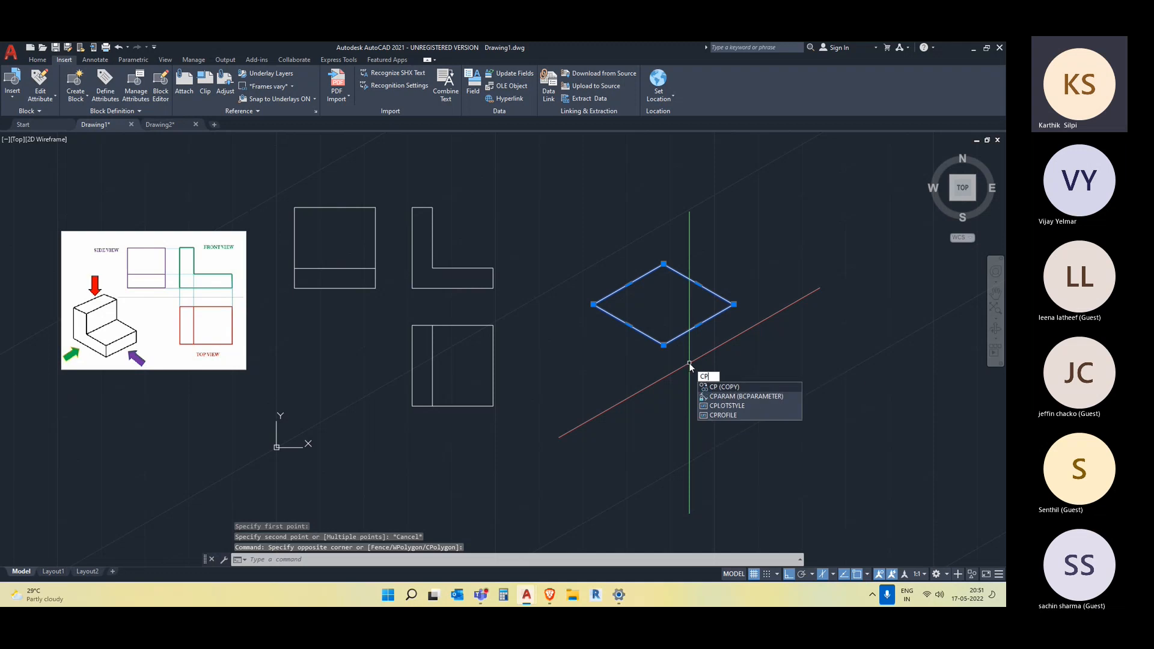
key(Return)
click(661, 343)
key(Escape)
- Copy the isometric square 500 units straight up from its front corner
click(692, 360)
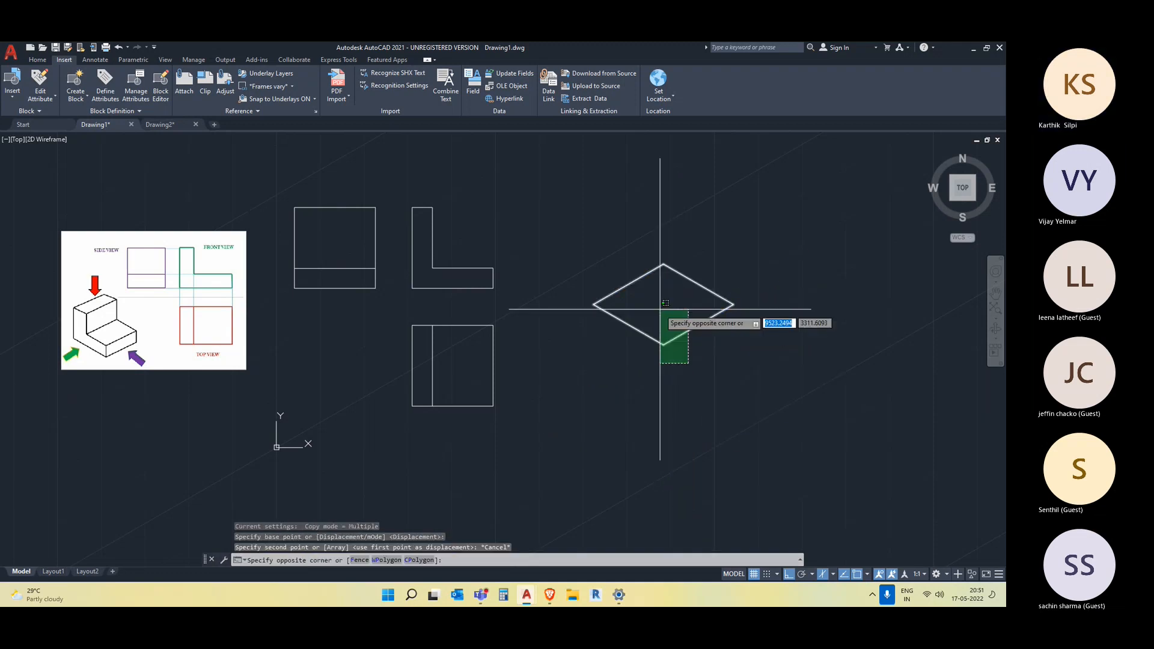
click(660, 309)
key(BackSpace)
text(c)
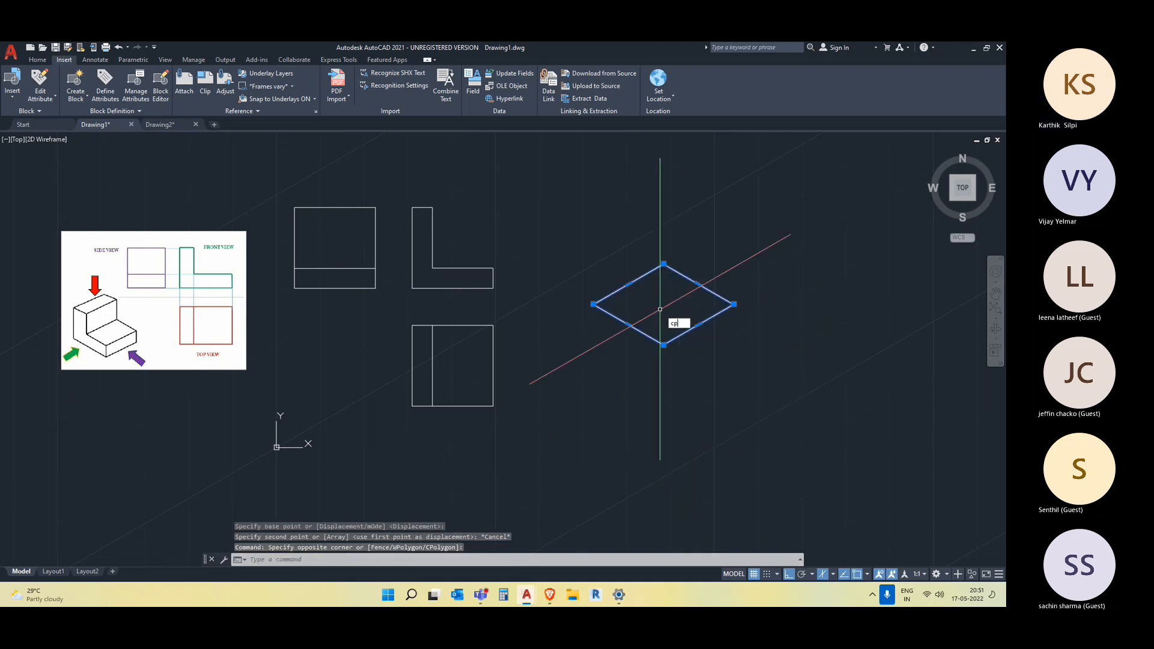
text(p)
key(Return)
click(663, 344)
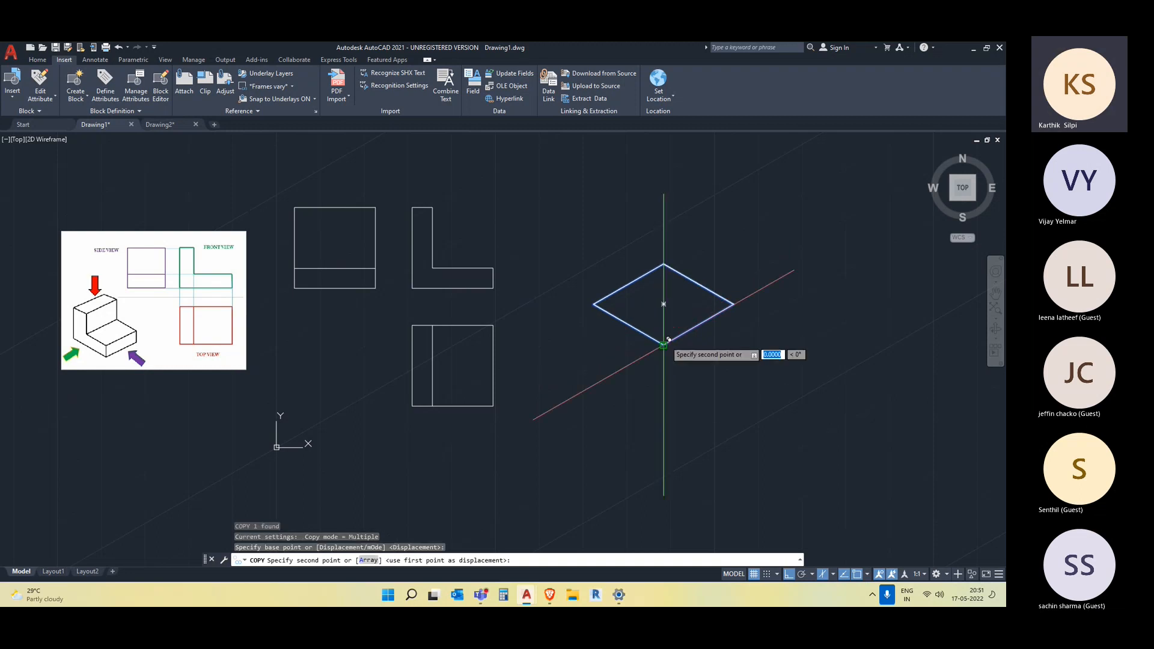
text(500)
key(Return)
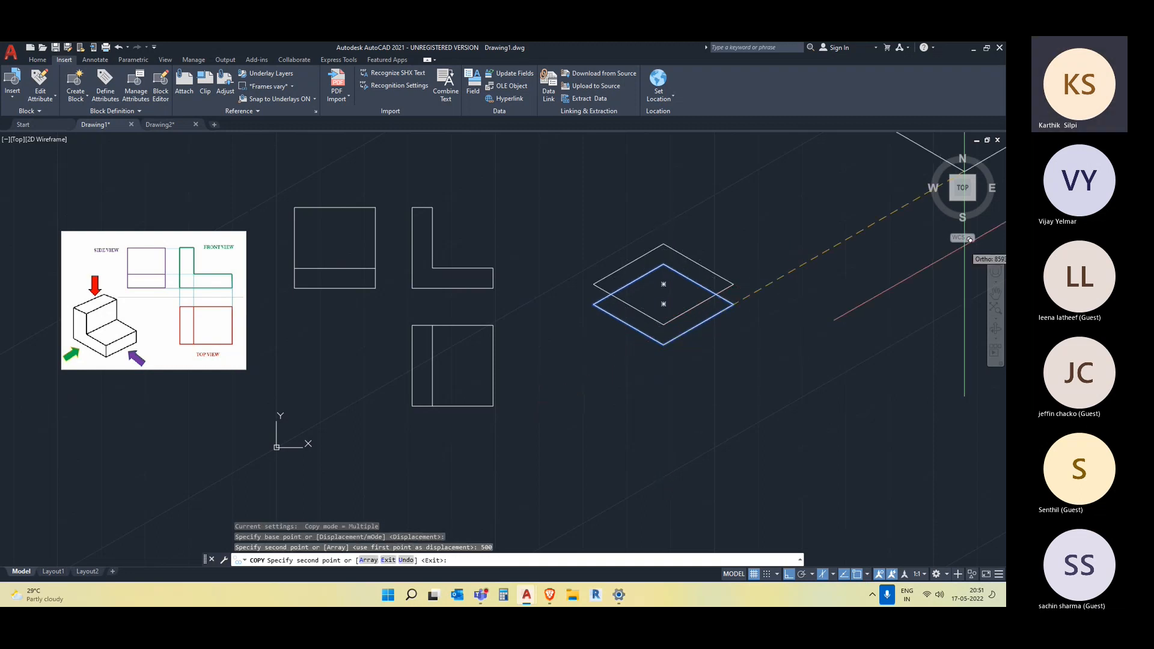
scroll(851, 285, down, 2)
scroll(756, 336, up, 2)
key(Escape)
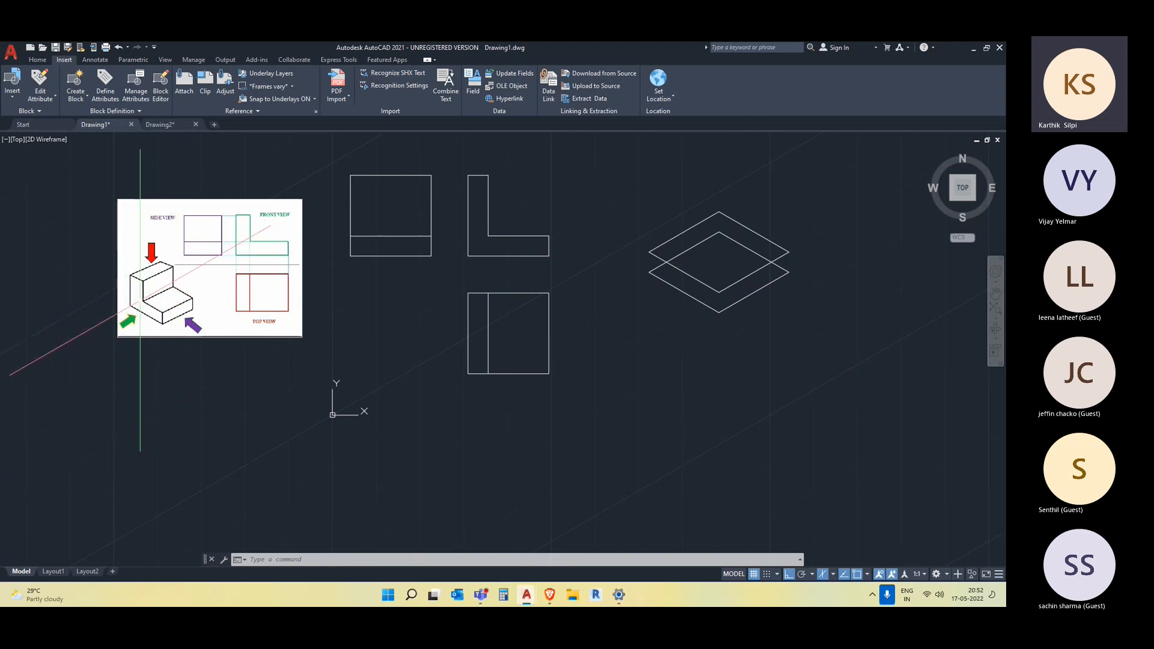
- Draw a vertical line joining the front corners of the upper and lower isometric squares
middle_drag(647, 356, 631, 368)
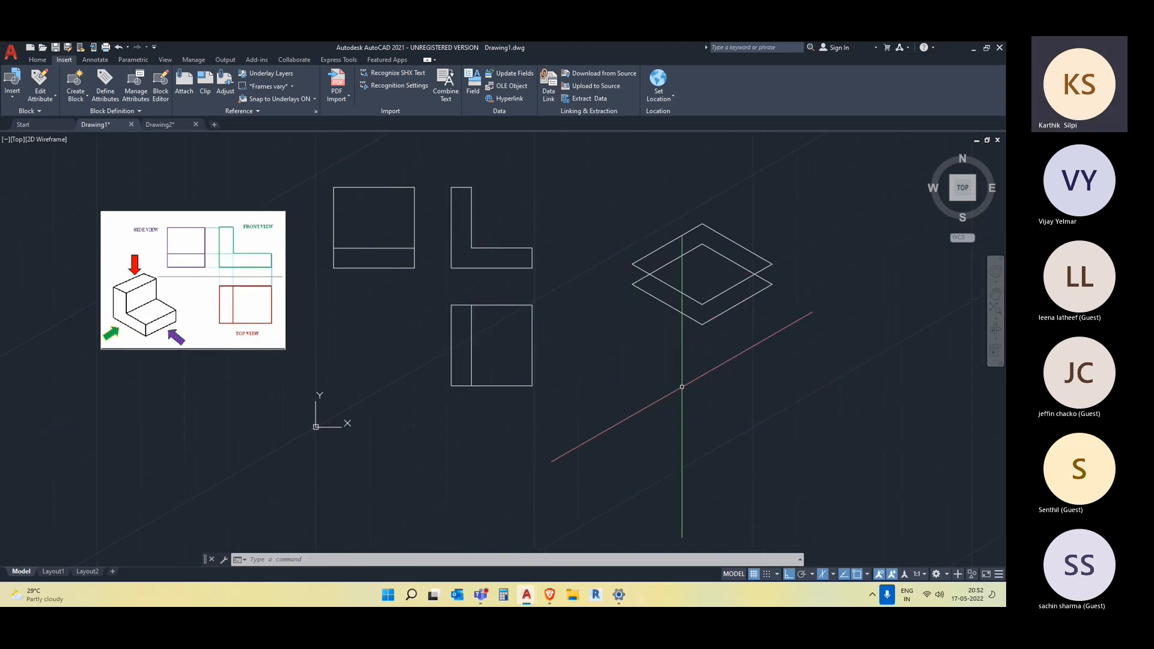
key(Return)
scroll(699, 317, up, 2)
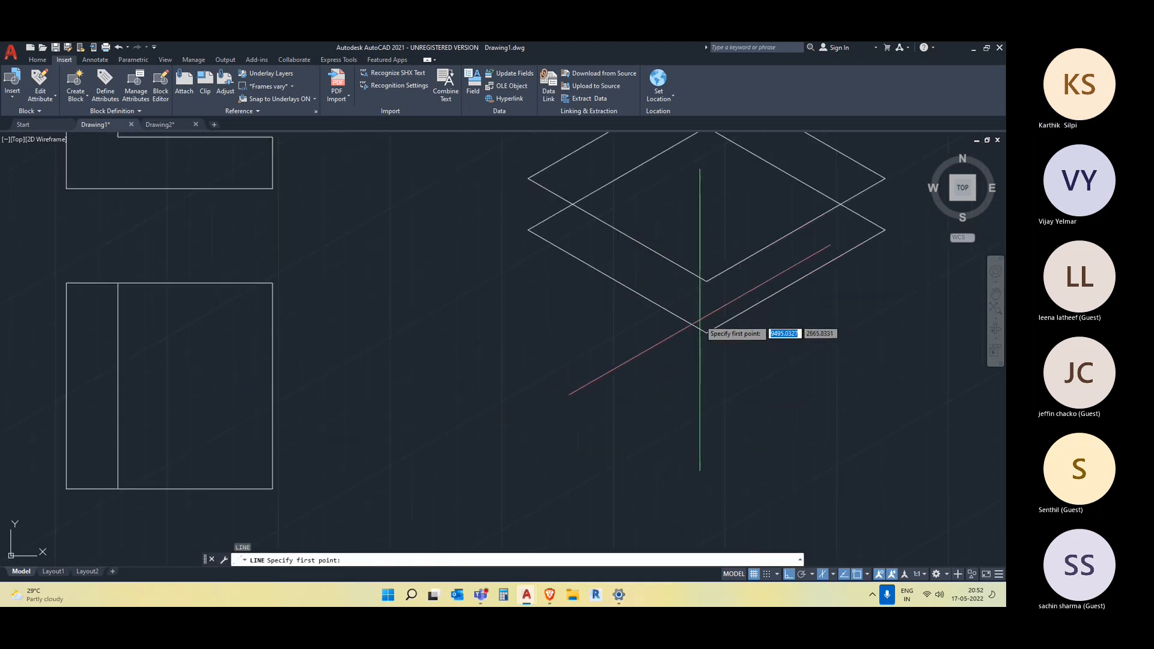
click(707, 281)
click(707, 333)
key(Escape)
- Draw vertical lines joining the two isometric squares at their right and left corners
middle_drag(830, 384, 756, 427)
key(Return)
click(813, 221)
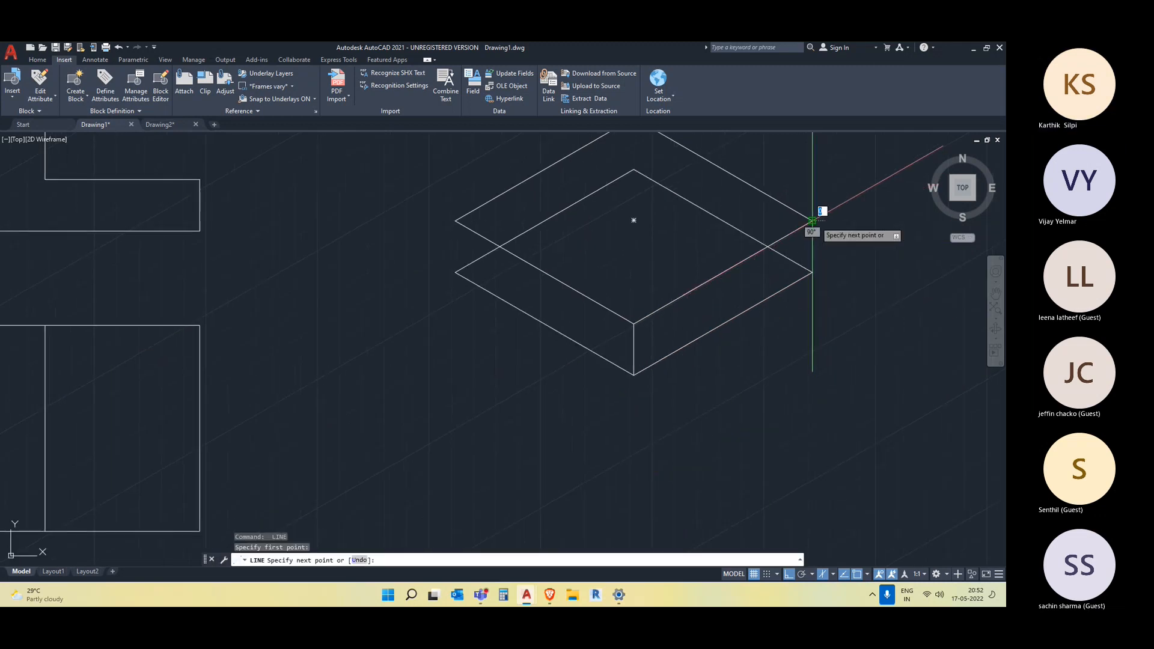
click(812, 272)
key(Escape)
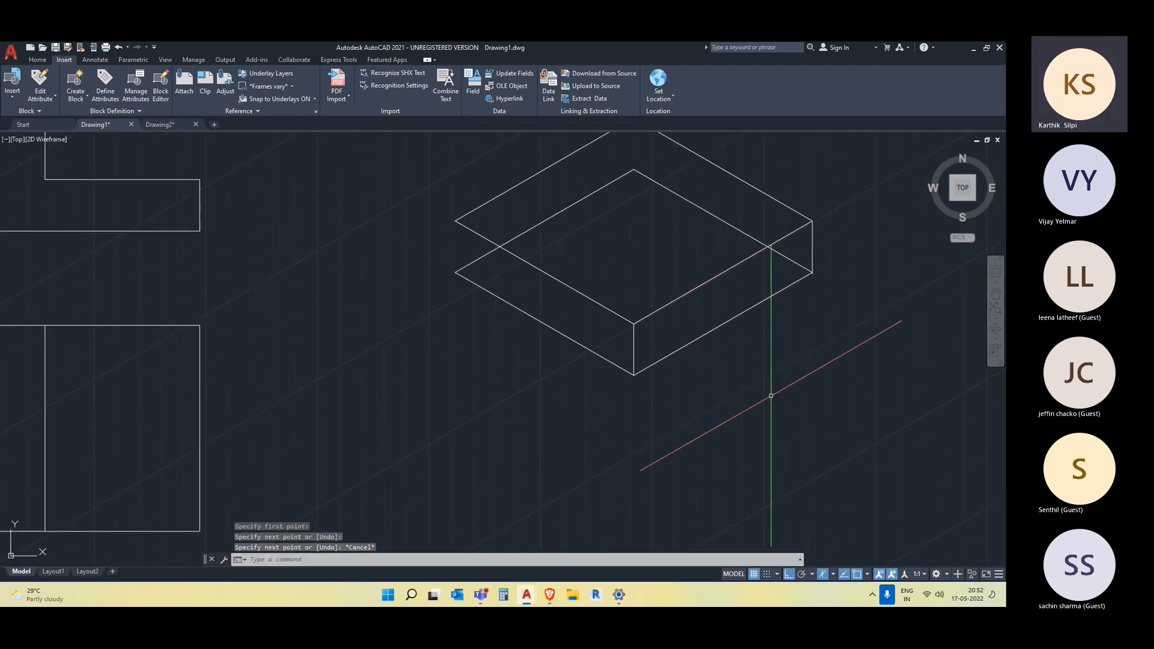
key(Return)
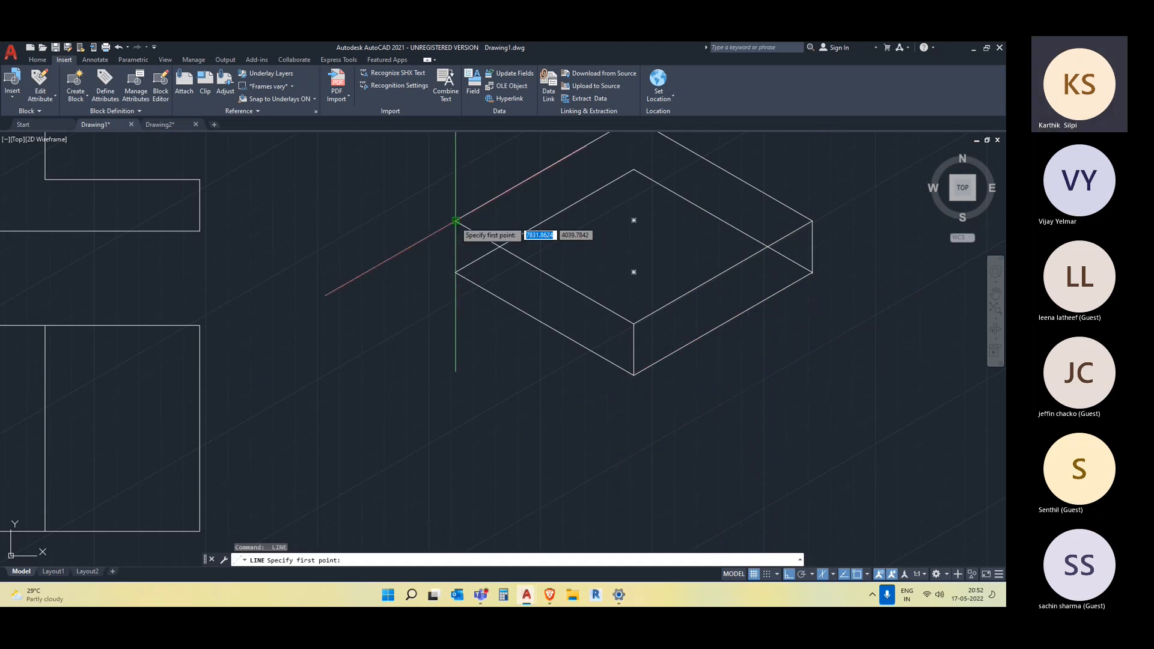
click(455, 221)
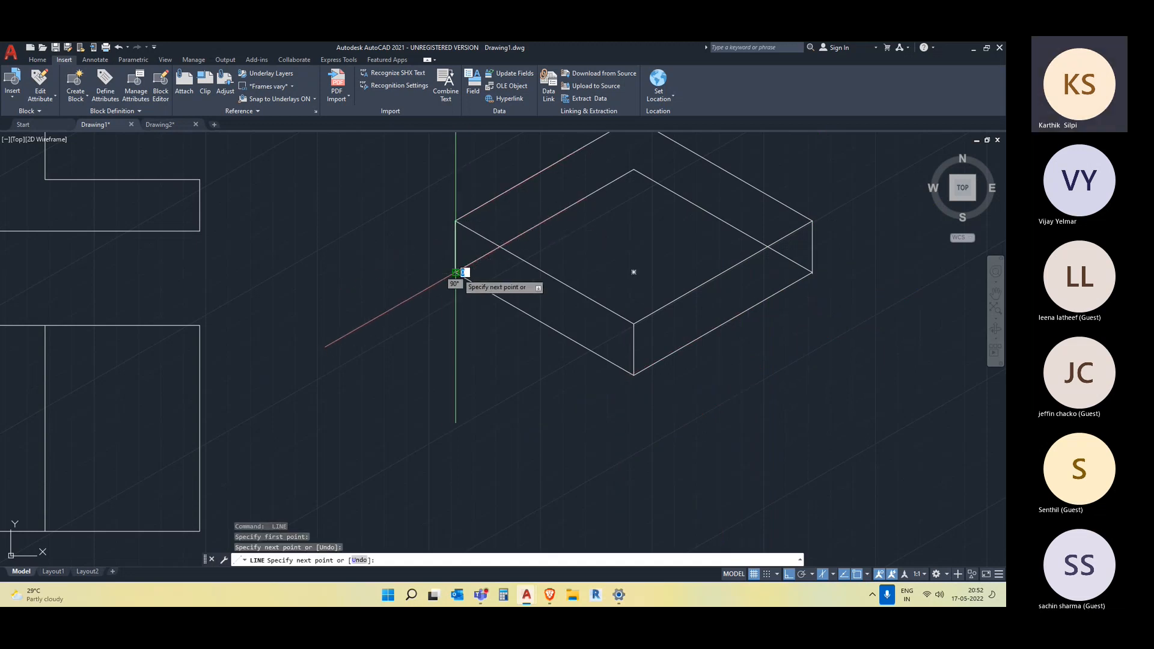
click(456, 273)
key(Escape)
- Try to join the rear corners of the two isometric squares with a line, and erase that line
middle_drag(680, 313, 677, 399)
key(Return)
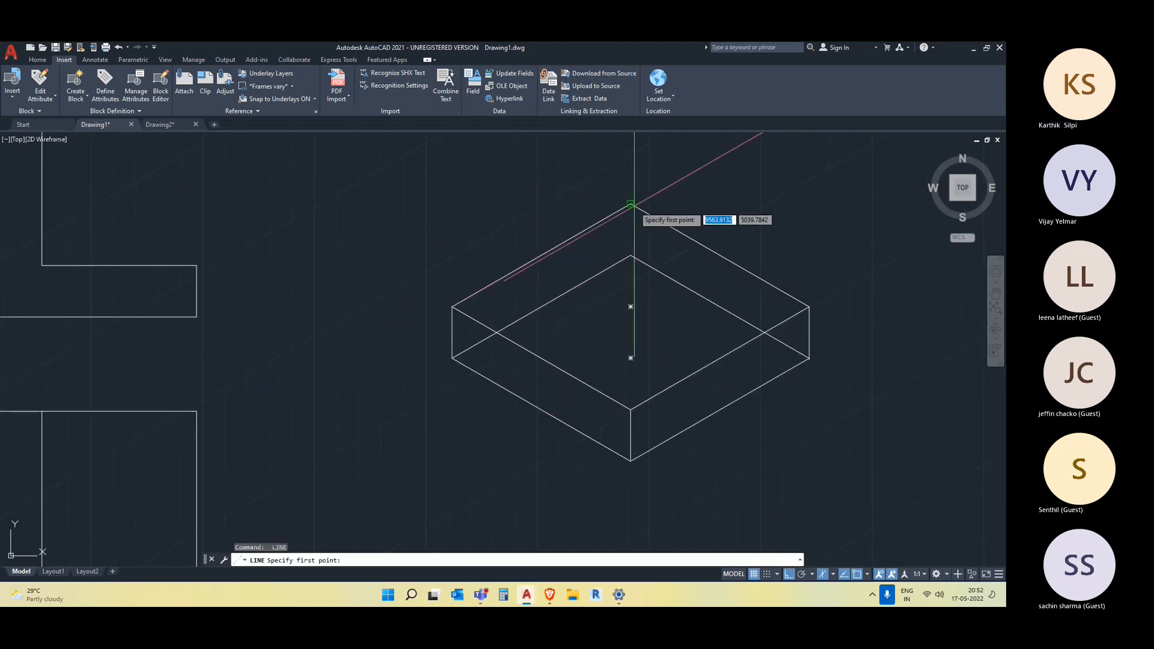
click(630, 205)
click(635, 256)
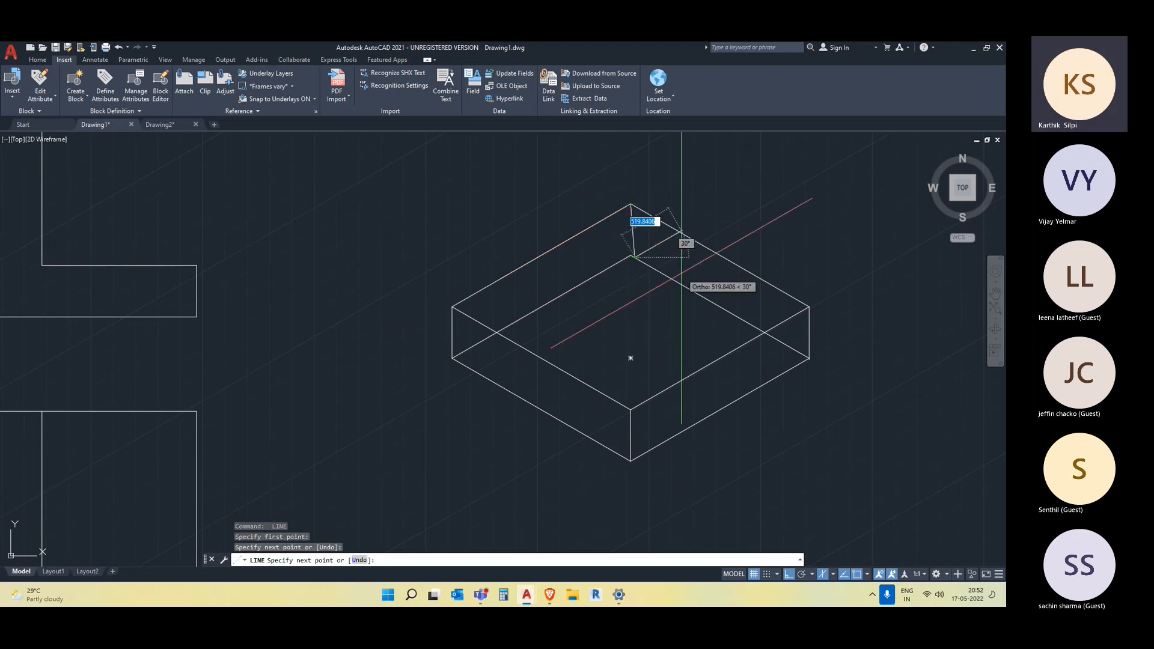
key(Escape)
click(642, 240)
click(617, 232)
key(Delete)
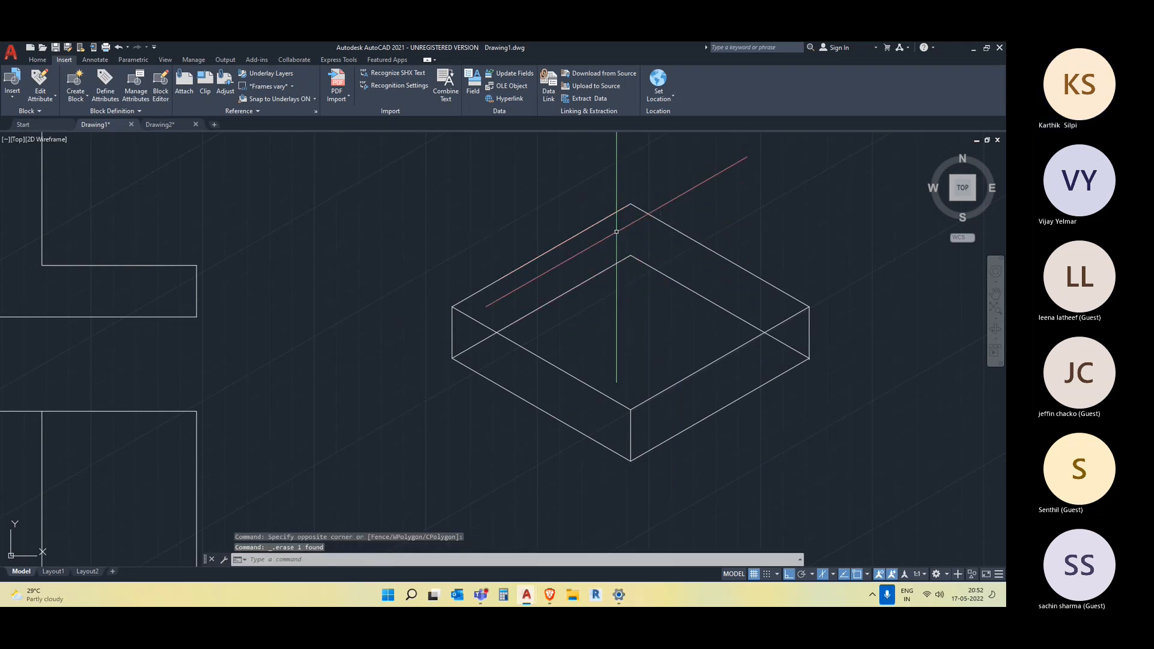
key(Return)
key(Escape)
- Draw a vertical line joining the rear corners of the two isometric squares
text(l)
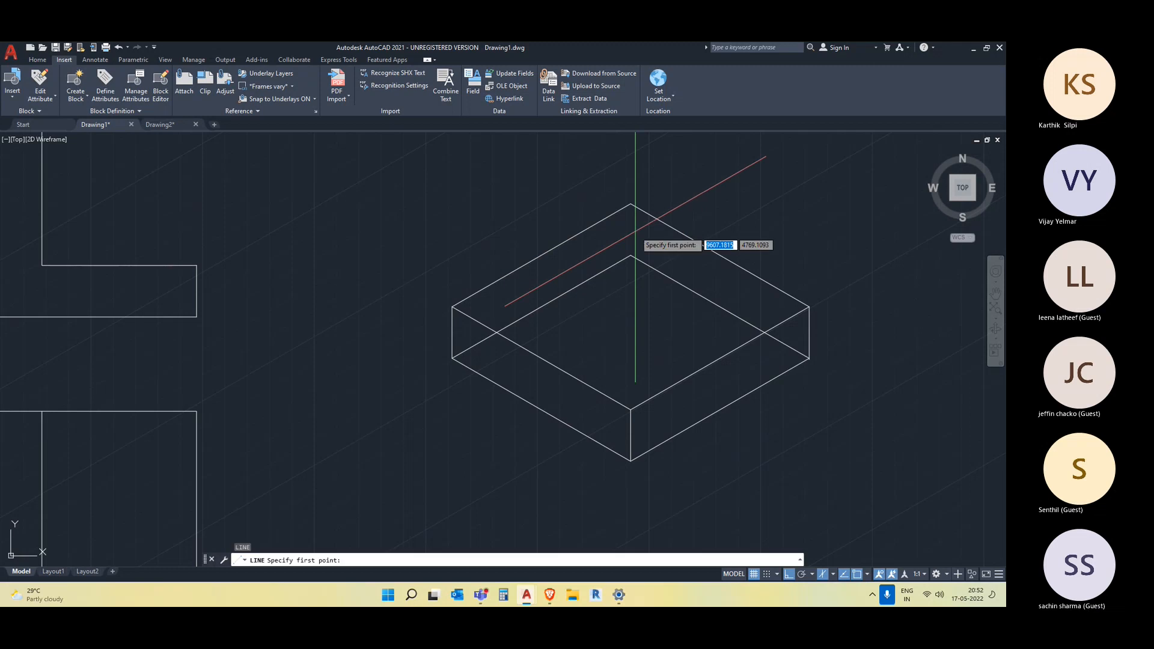
key(Return)
click(630, 256)
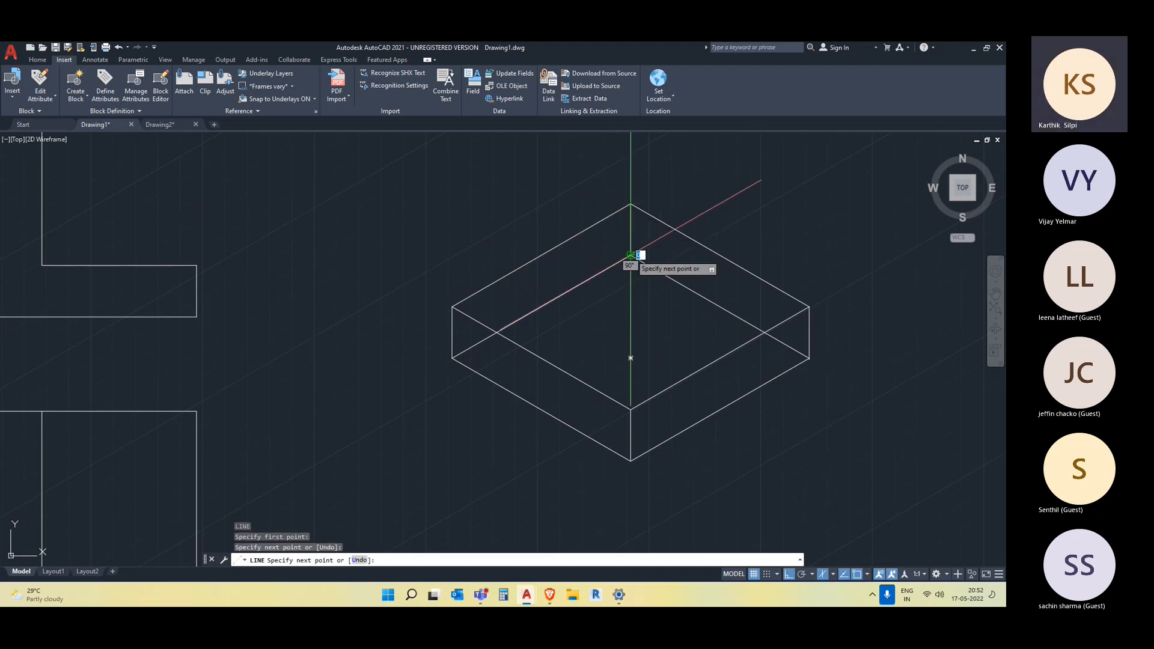
scroll(630, 256, down, 5)
key(Escape)
scroll(742, 412, up, 2)
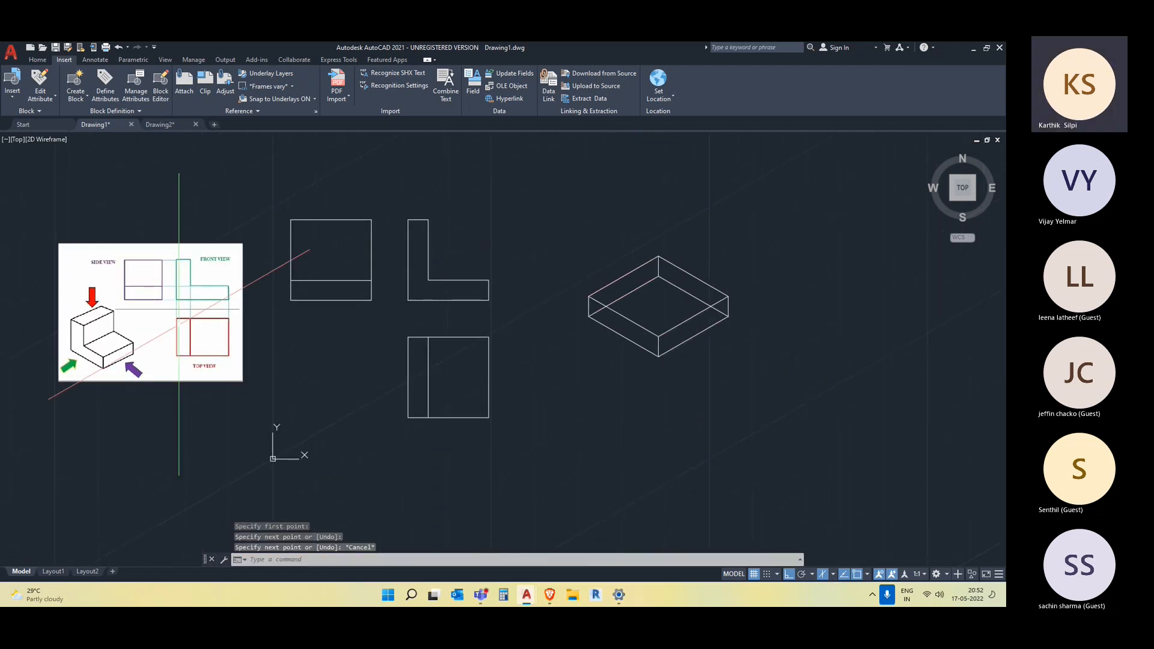
click(621, 313)
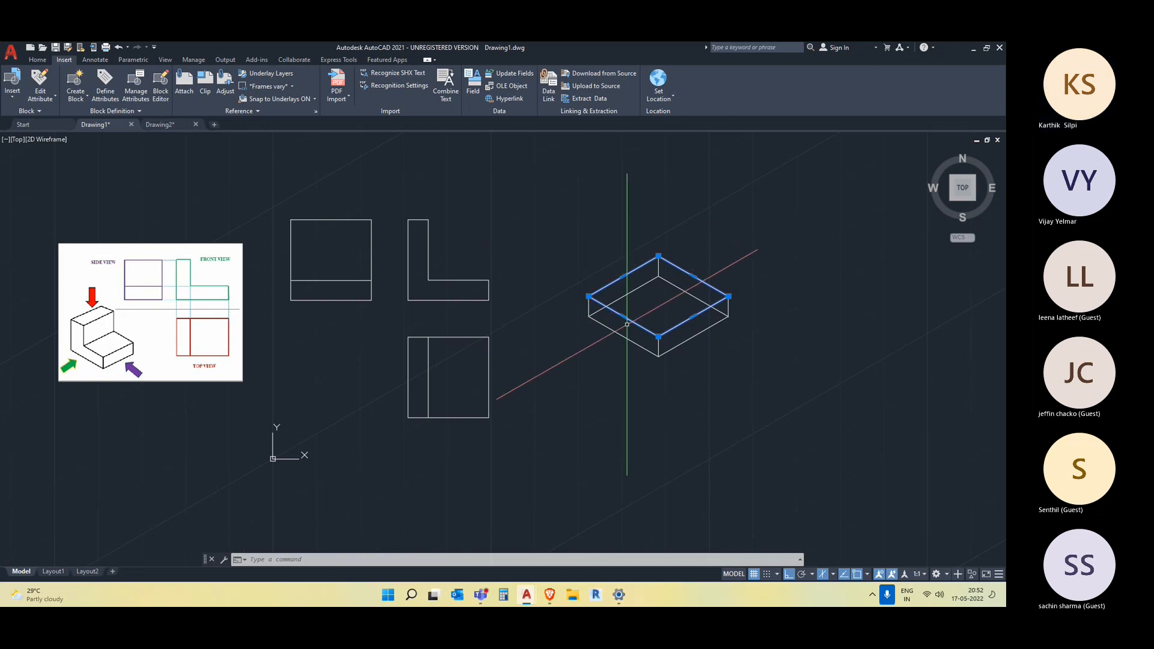
middle_drag(677, 320, 688, 362)
key(Escape)
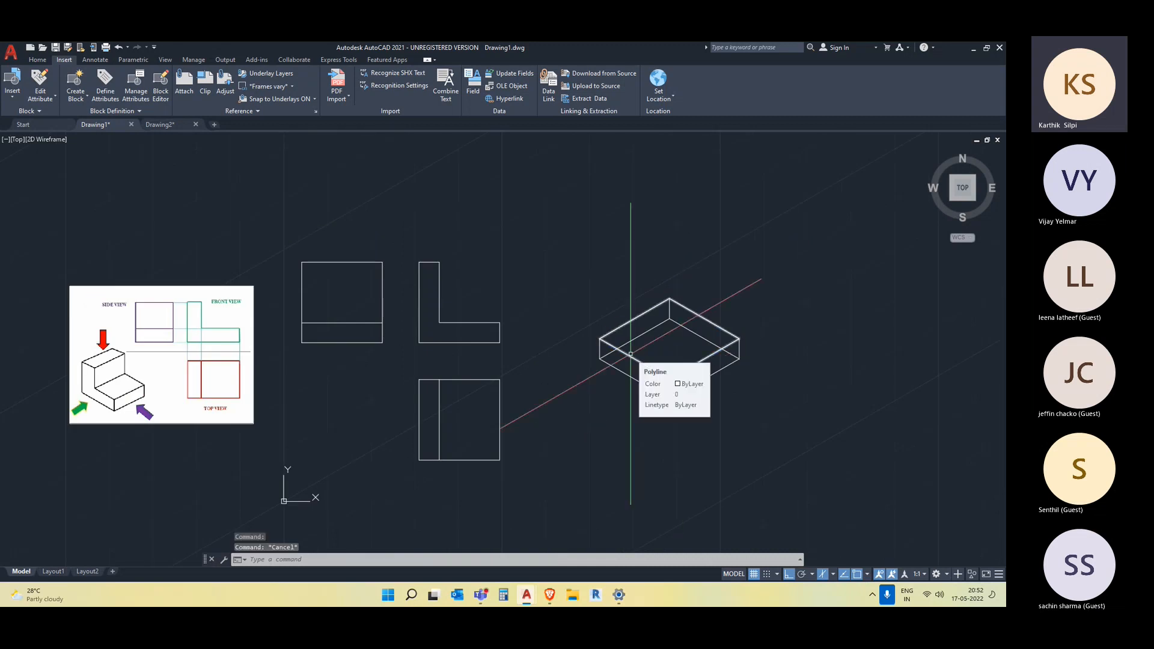
text(l)
key(Return)
scroll(668, 372, up, 5)
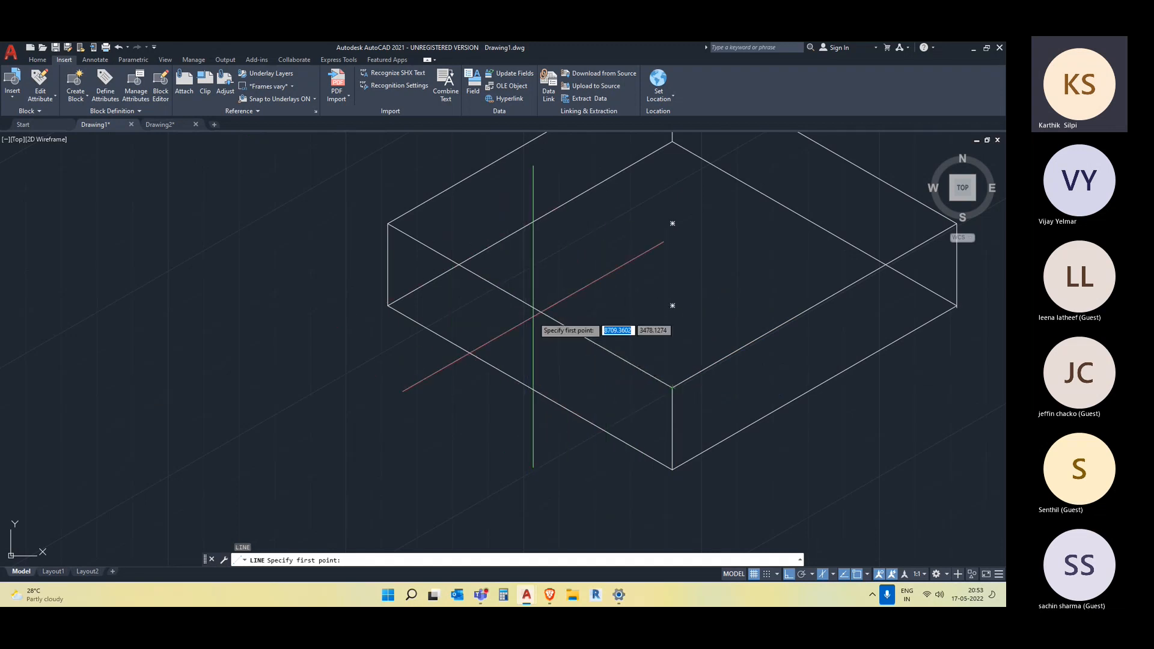
scroll(593, 379, down, 4)
key(Escape)
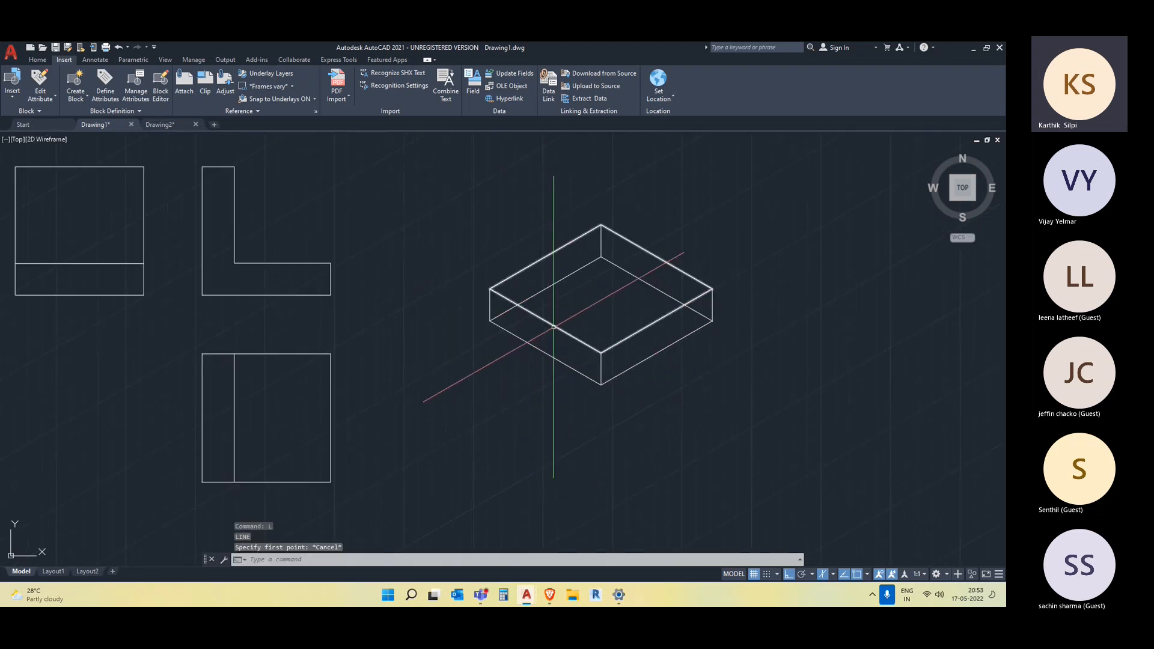
- Explode the upper isometric square into separate lines
click(553, 325)
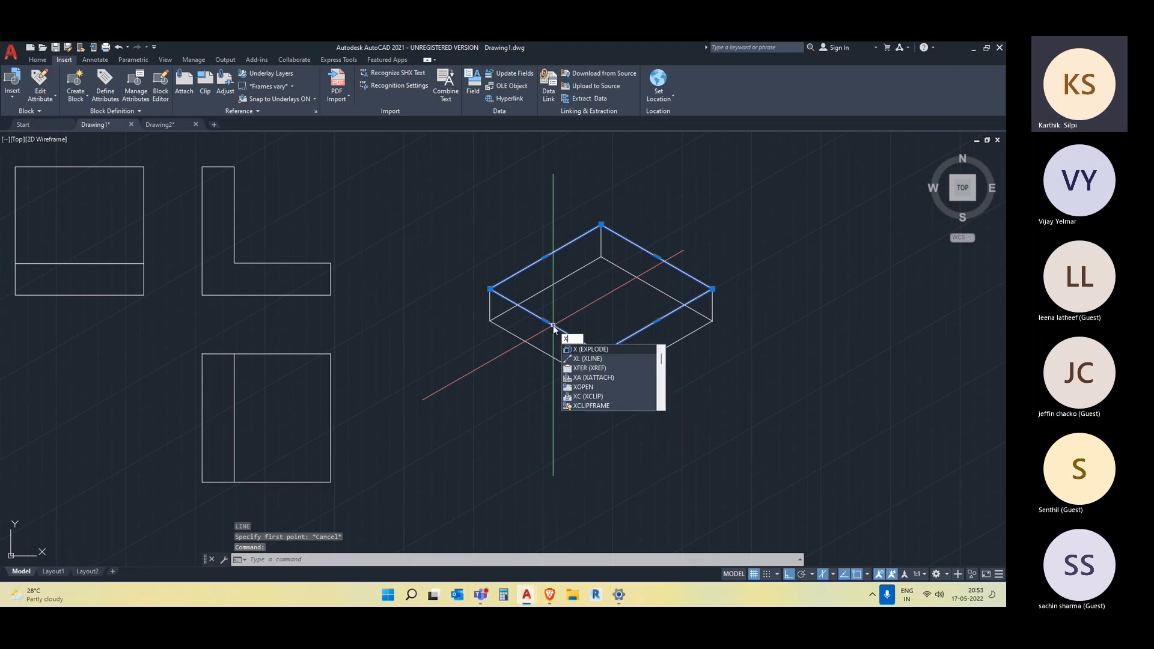
key(Return)
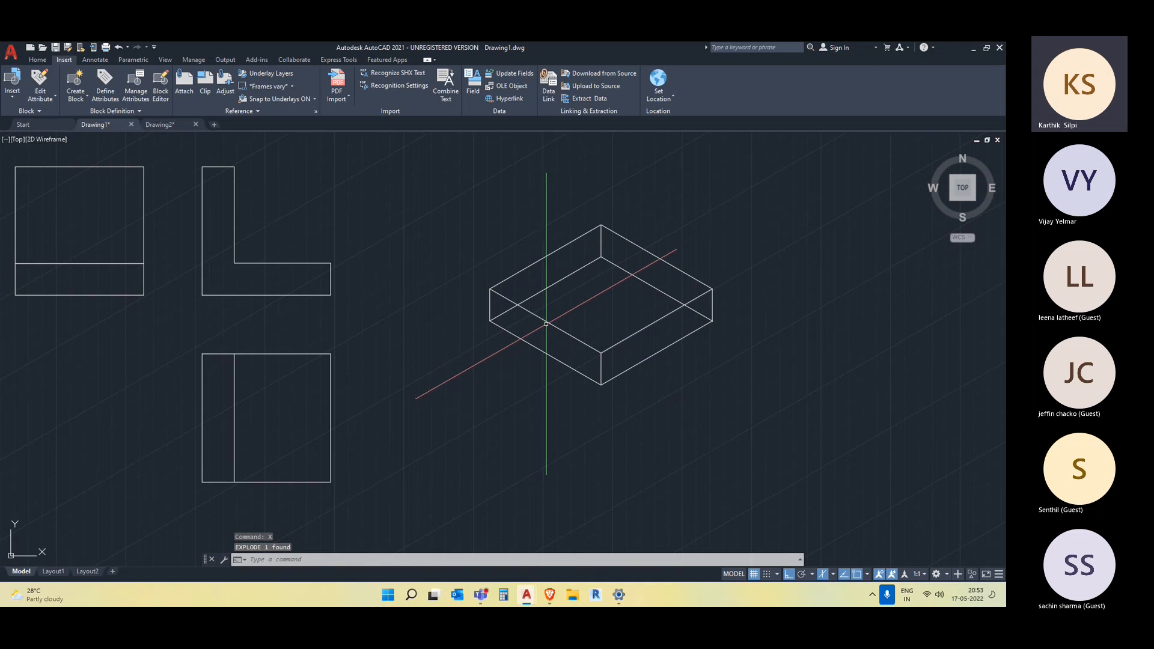
click(544, 328)
key(Escape)
click(550, 323)
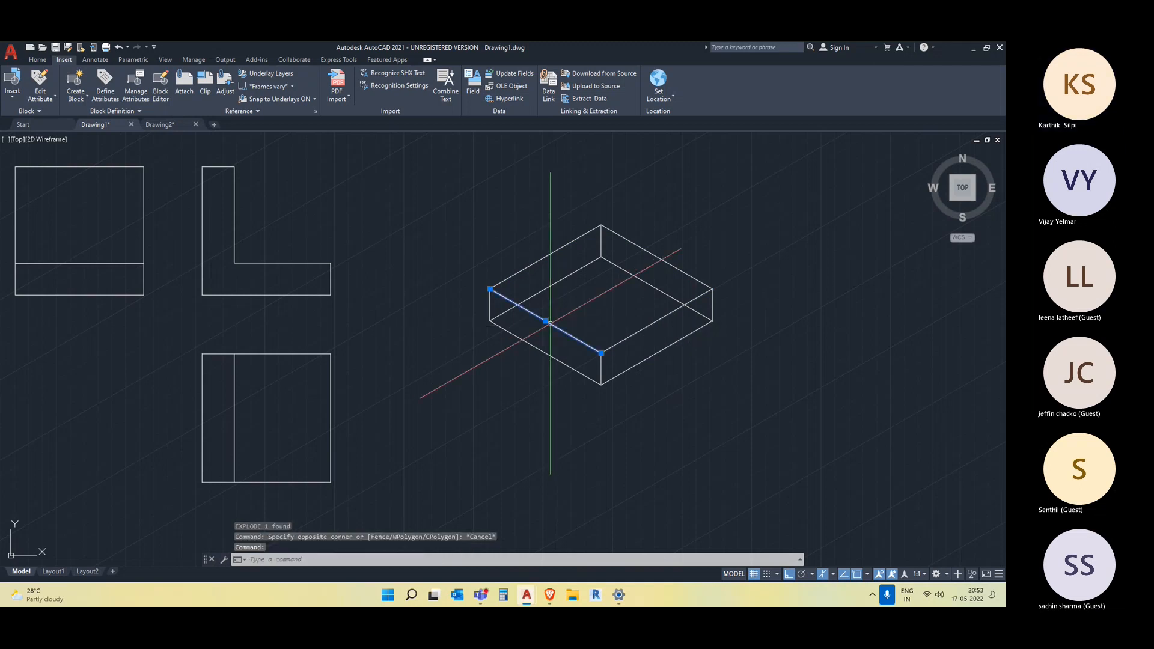
key(Escape)
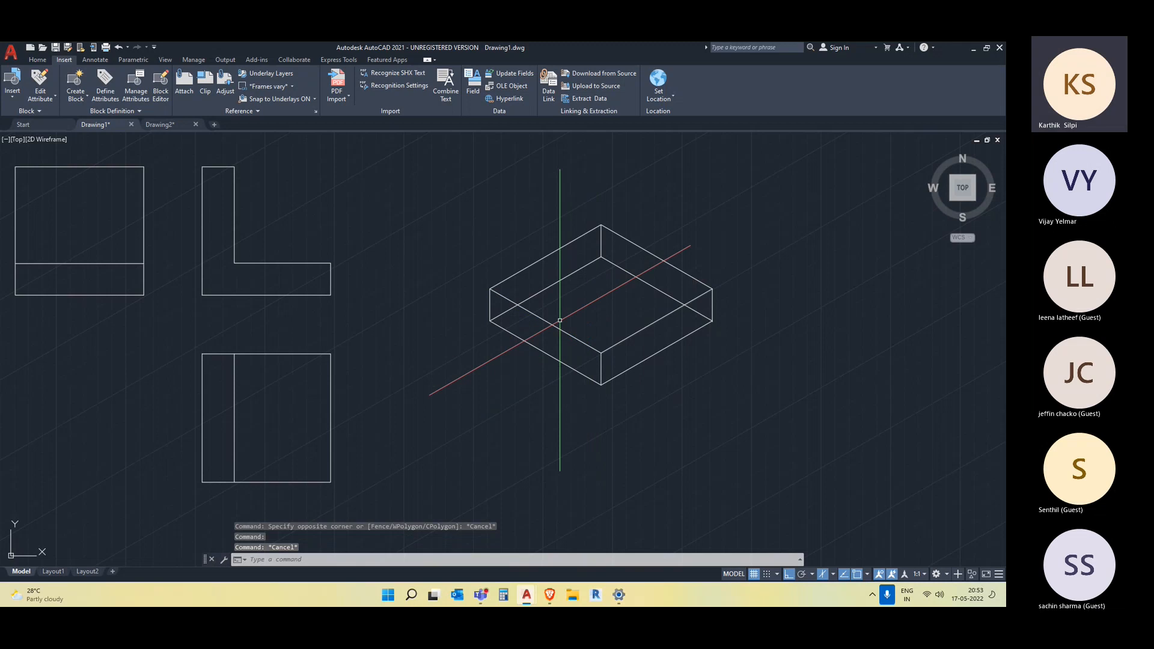
- Display the object properties and check the length of the upper square's front-left edge
text(PR)
key(Return)
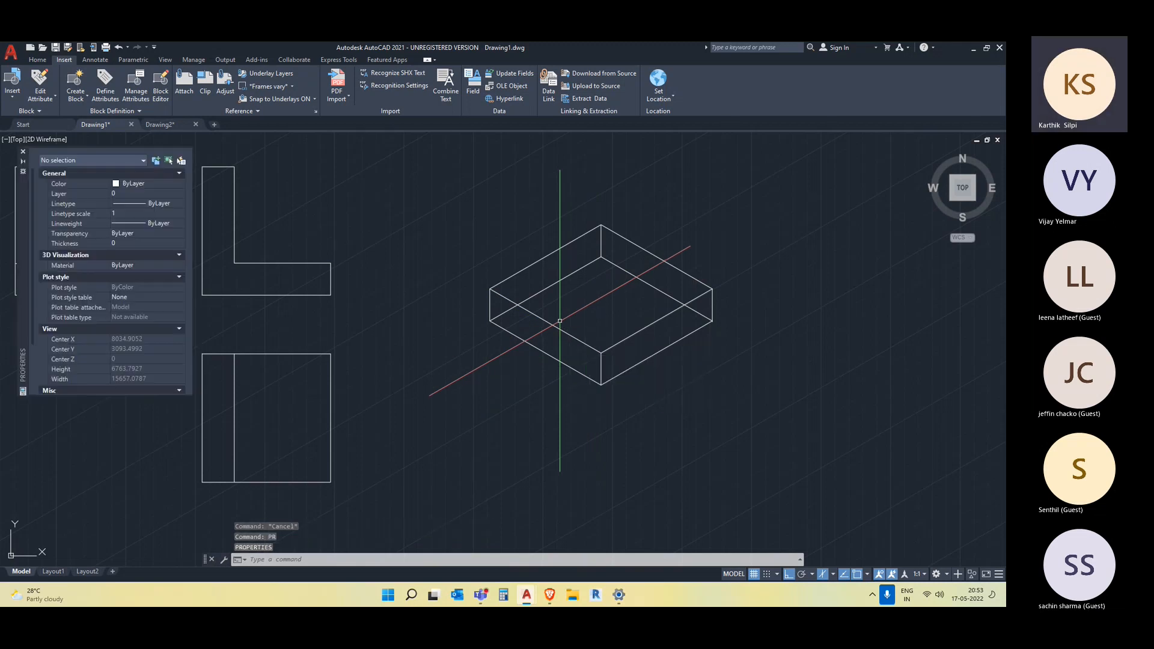
click(351, 392)
key(Escape)
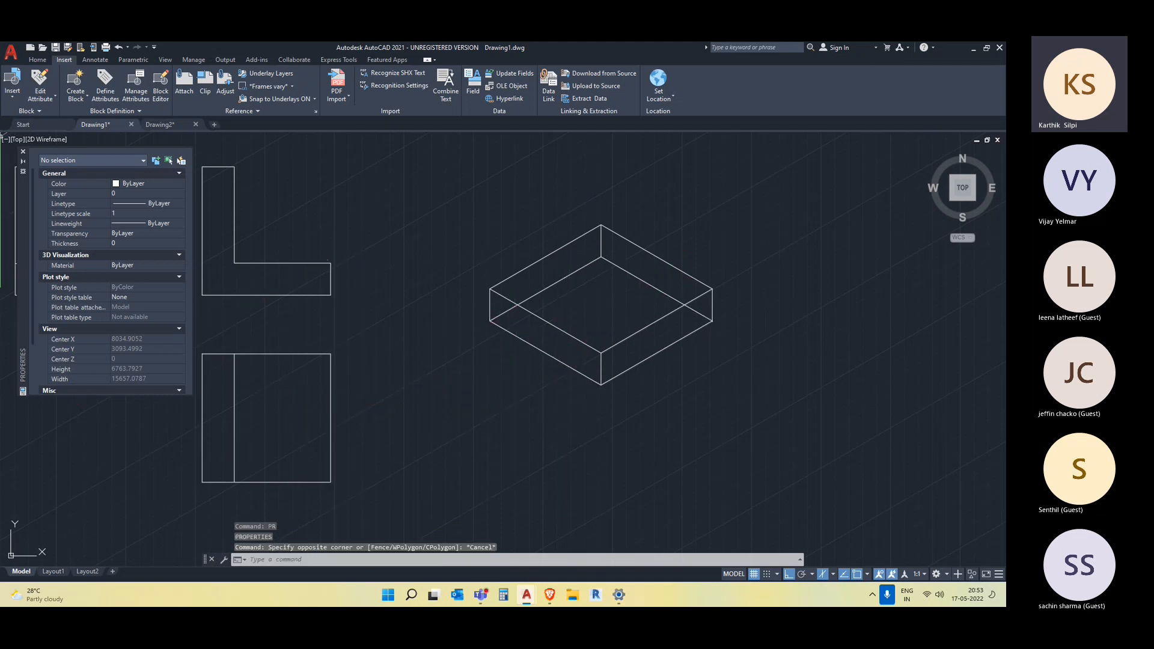
click(569, 337)
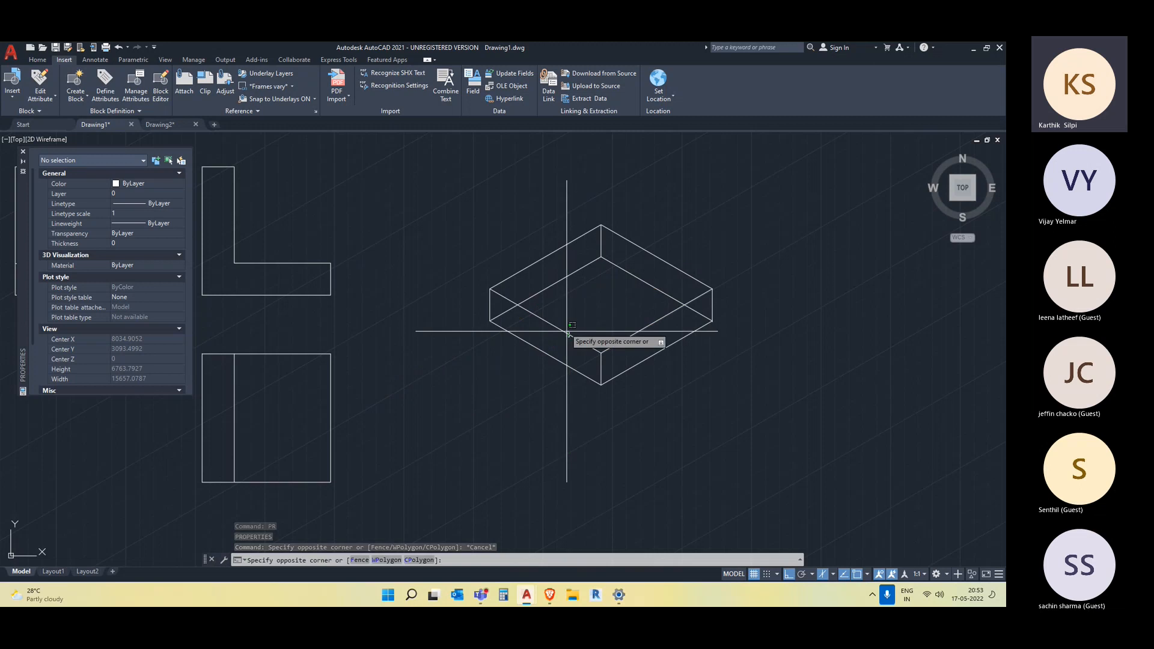
click(563, 322)
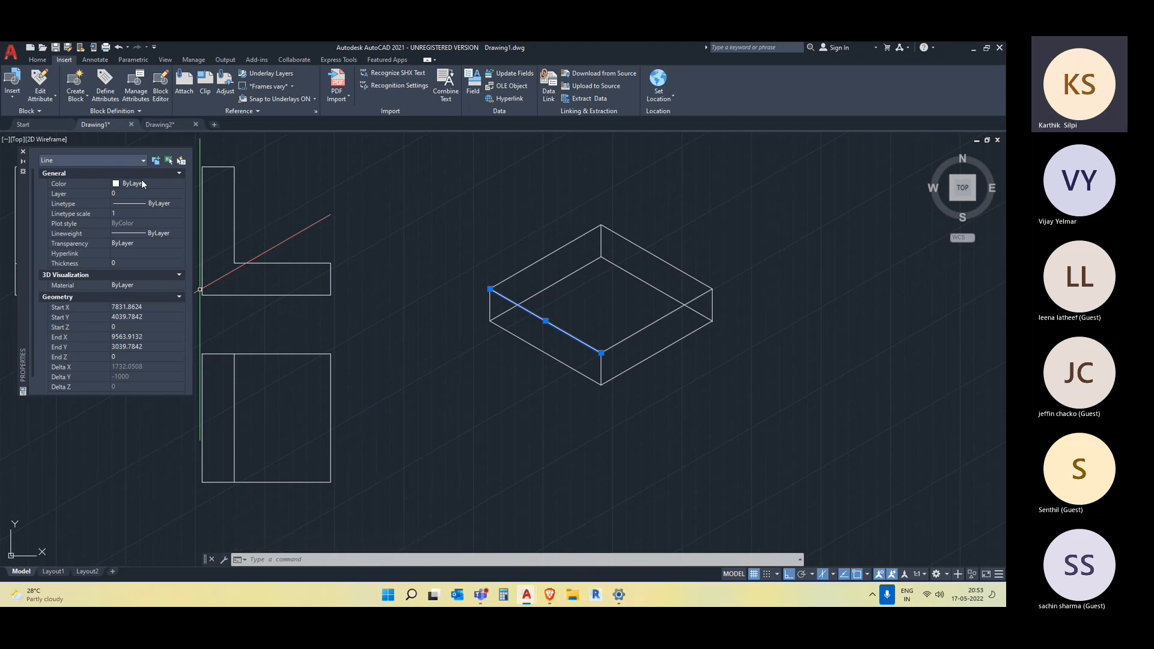
scroll(145, 186, down, 1)
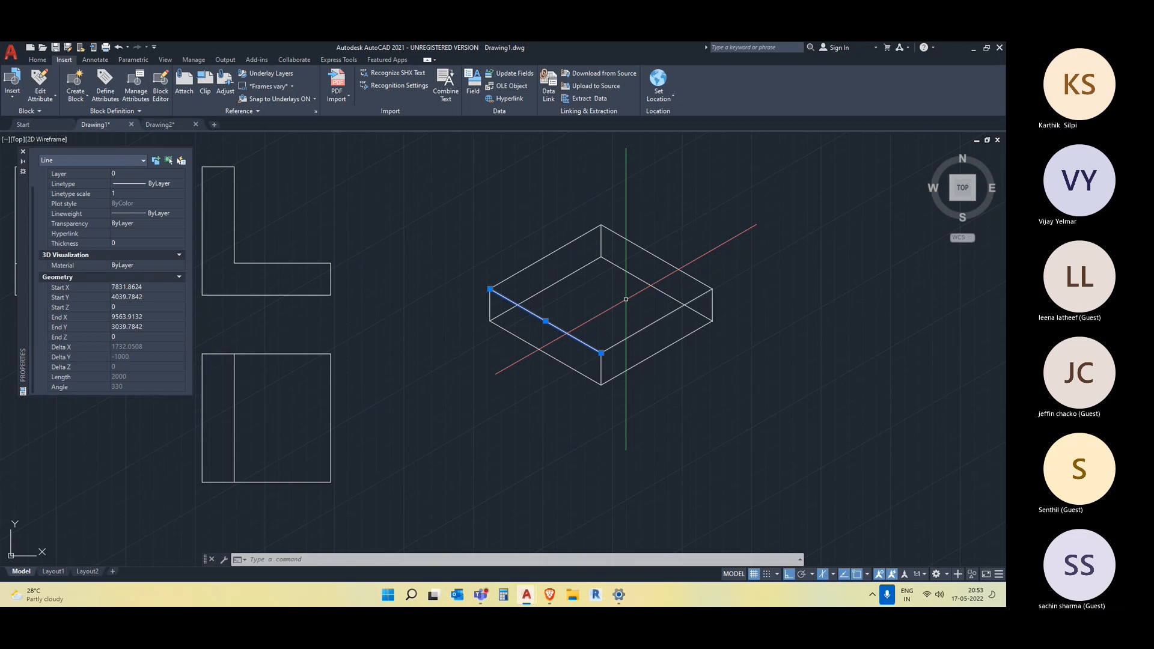
key(Escape)
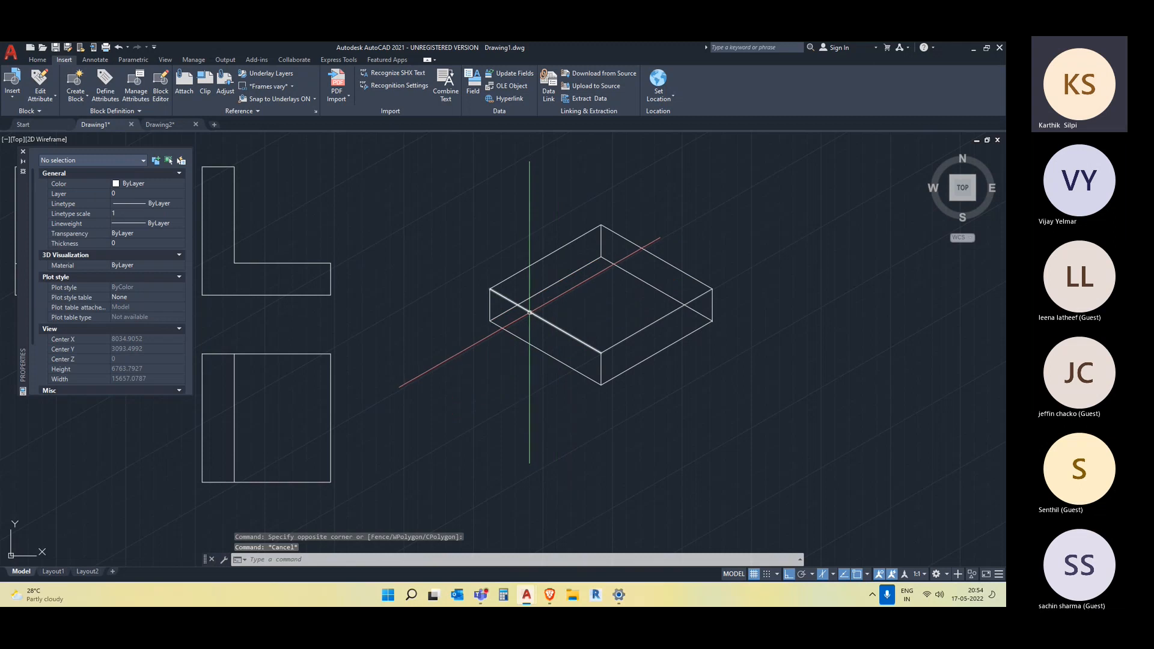
text(l)
key(Return)
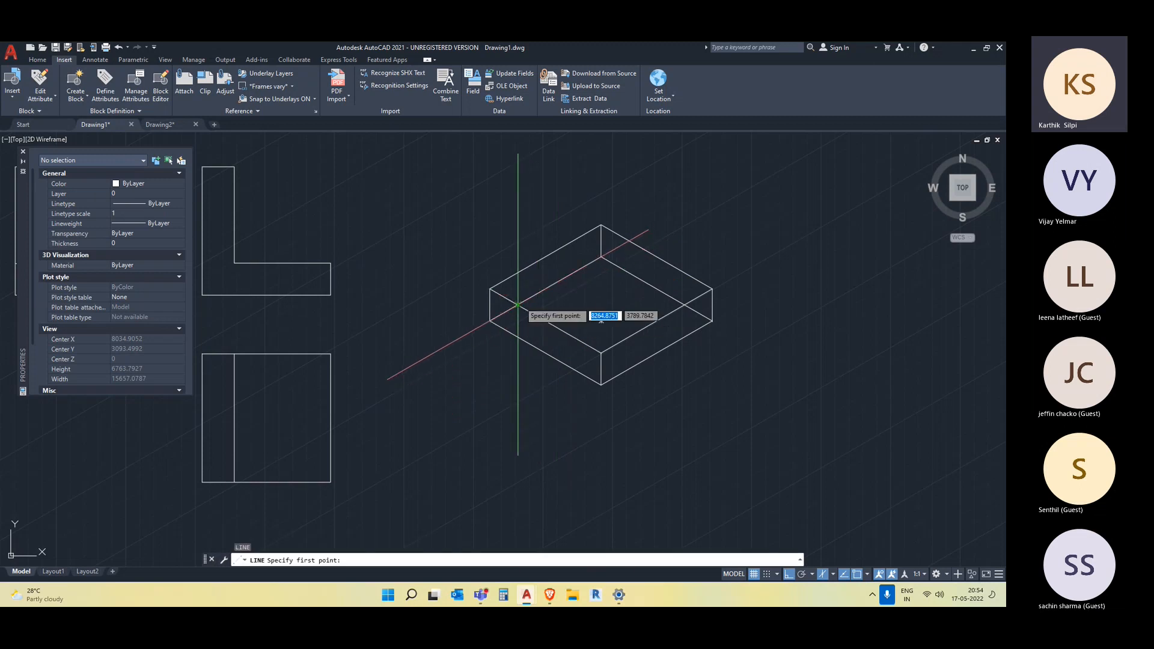
key(Escape)
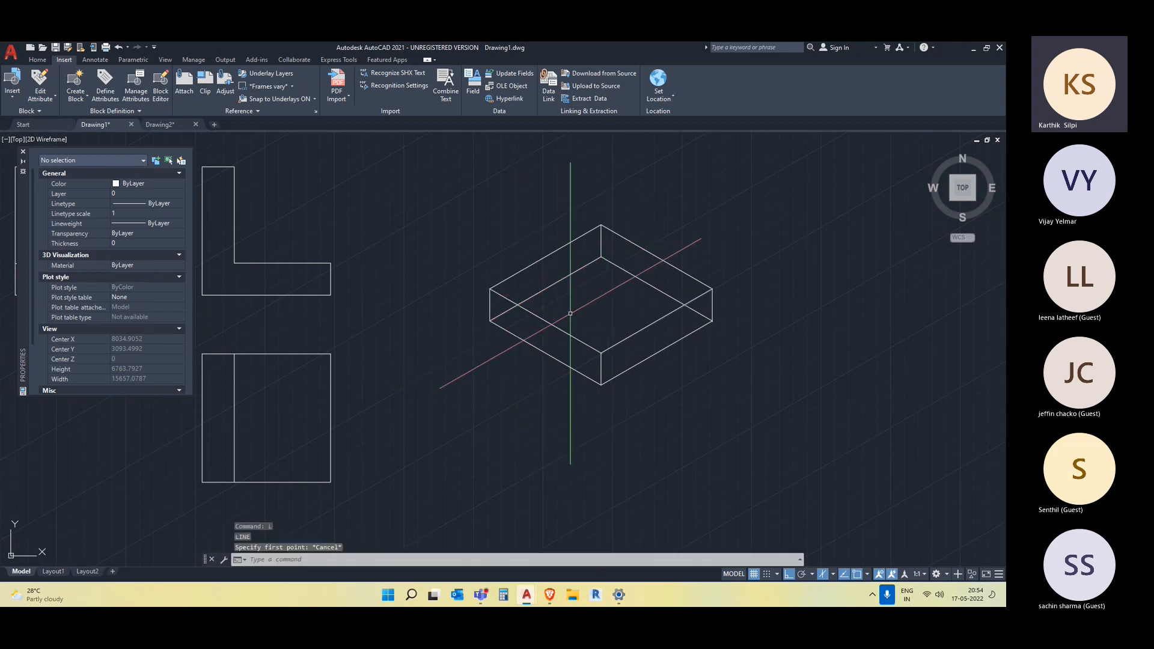
click(551, 323)
middle_drag(551, 323, 609, 335)
key(Escape)
click(589, 327)
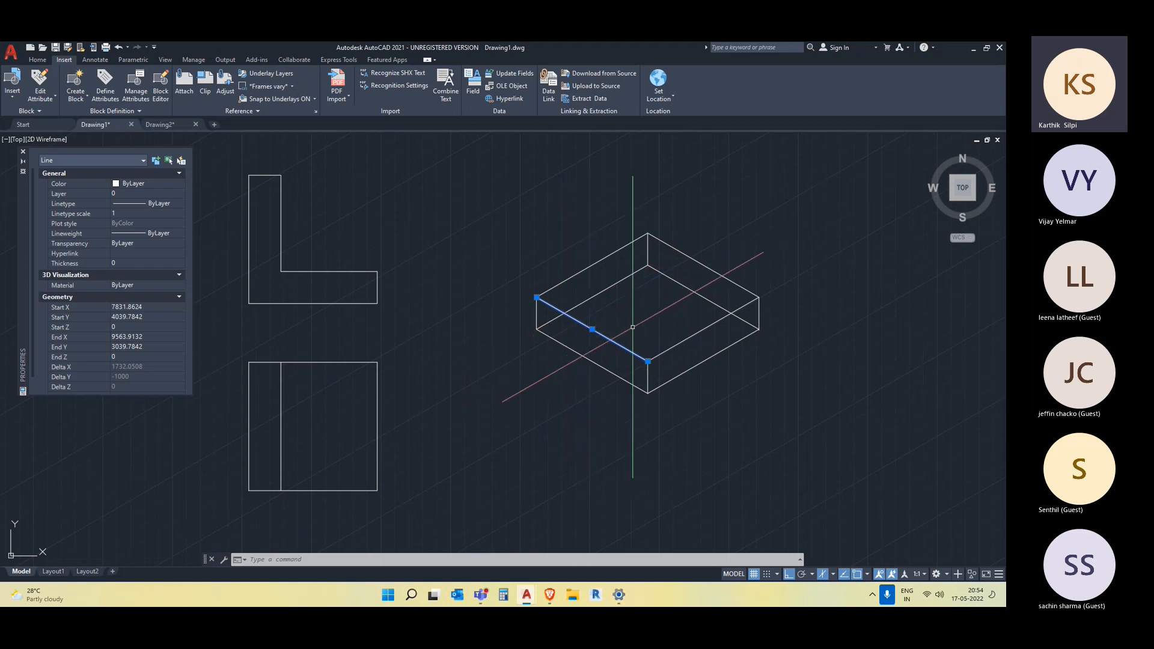
key(Escape)
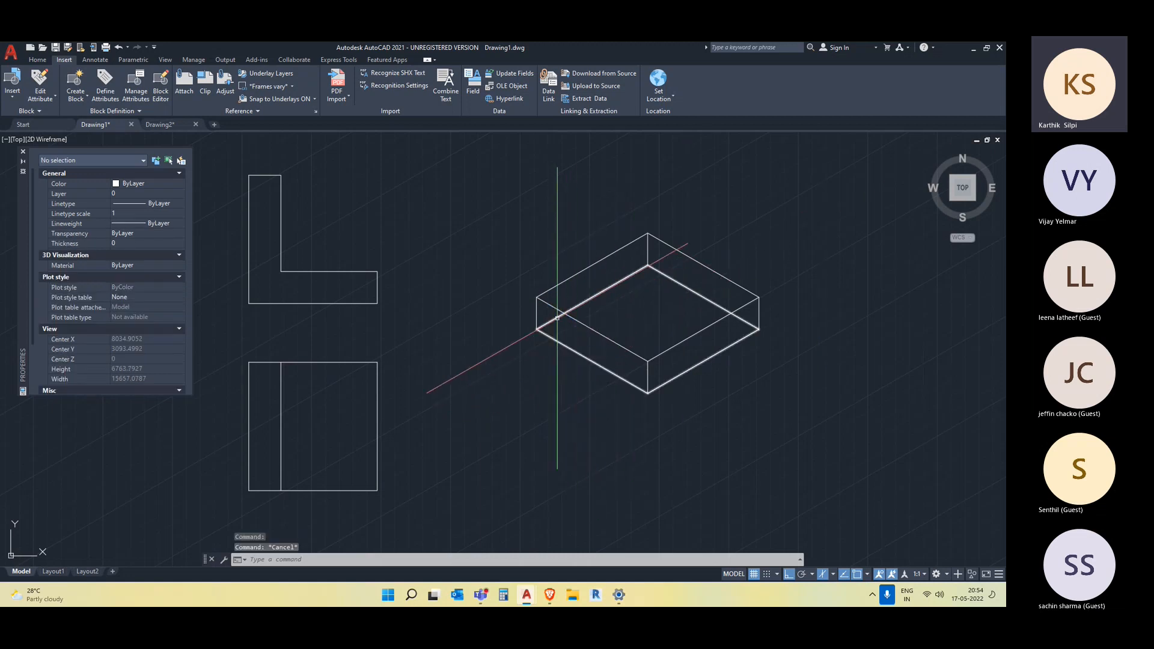
- Divide the upper isometric square's front-left edge into 5 segments
key(Escape)
scroll(574, 320, up, 4)
click(574, 318)
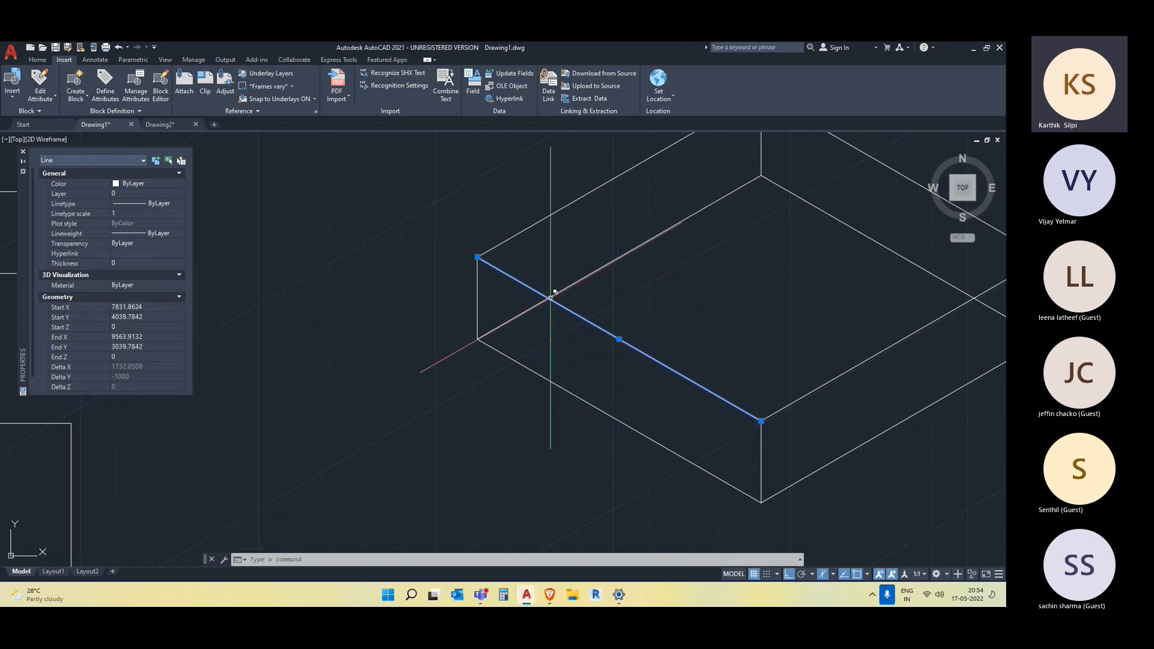
scroll(718, 242, down, 3)
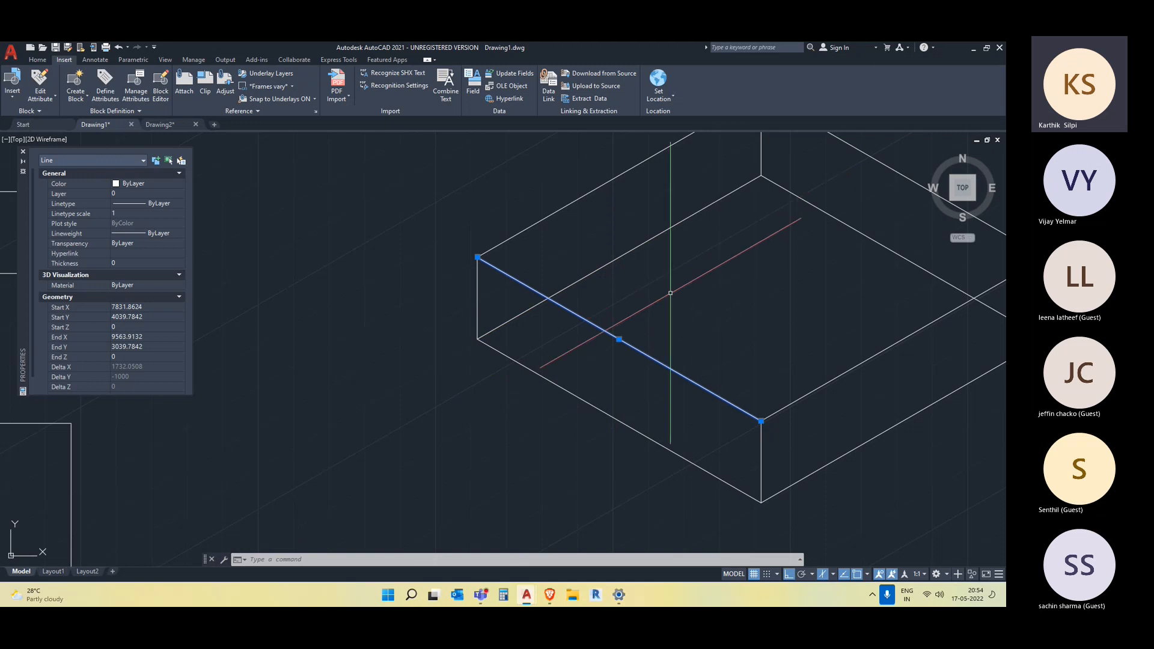
key(Escape)
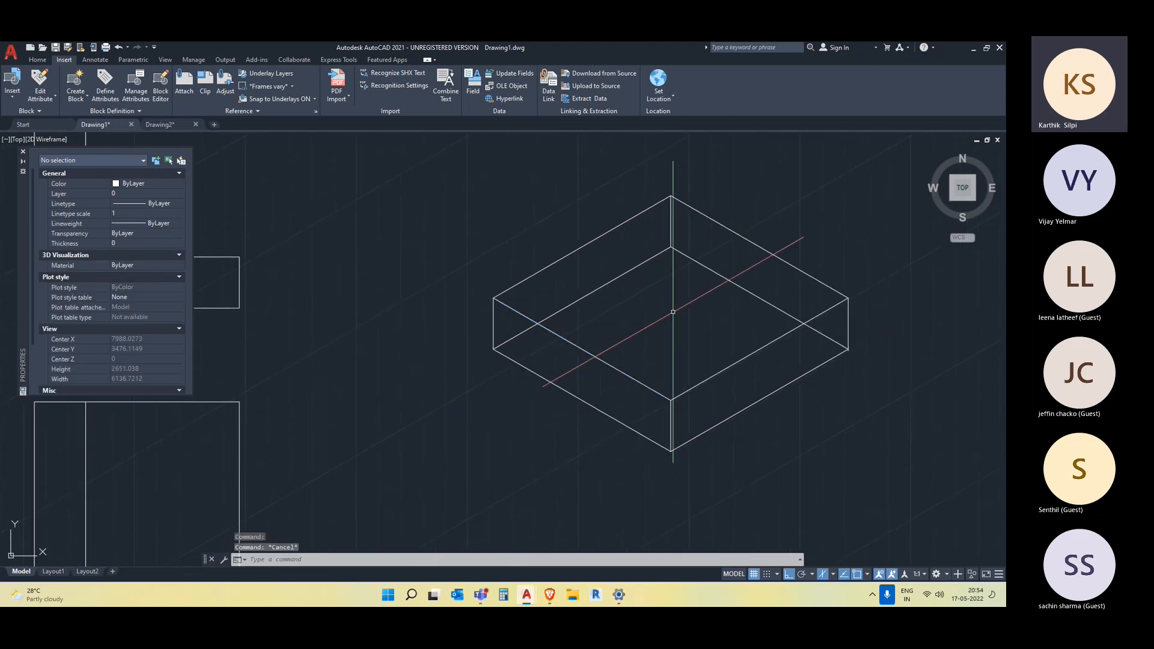
click(602, 362)
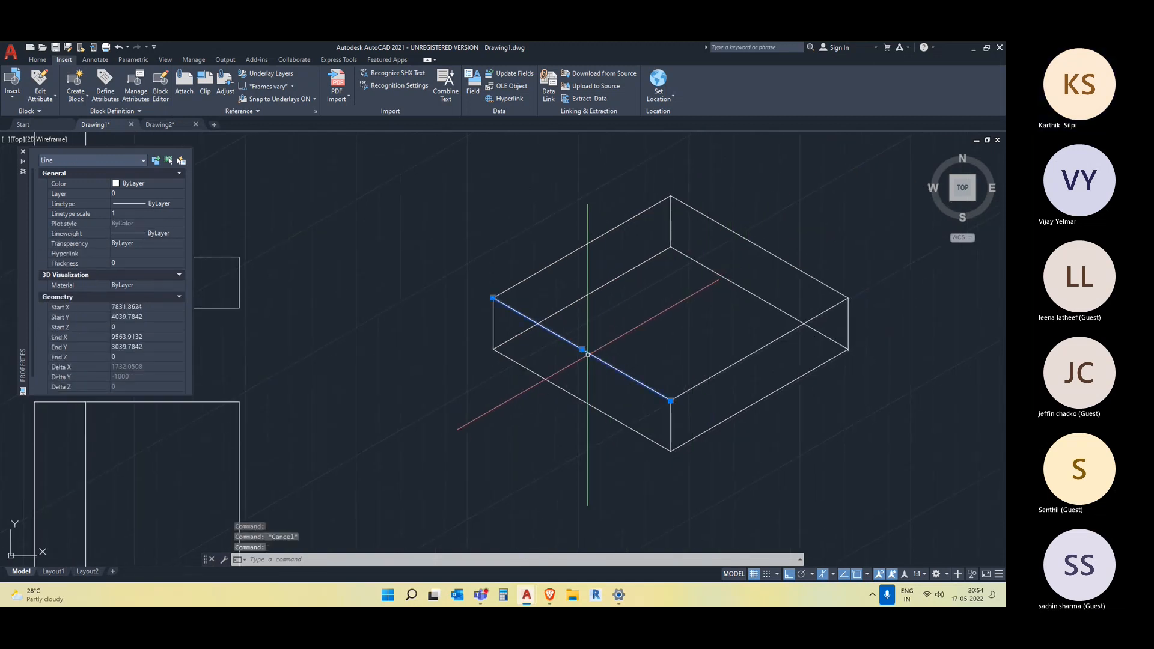
text(div)
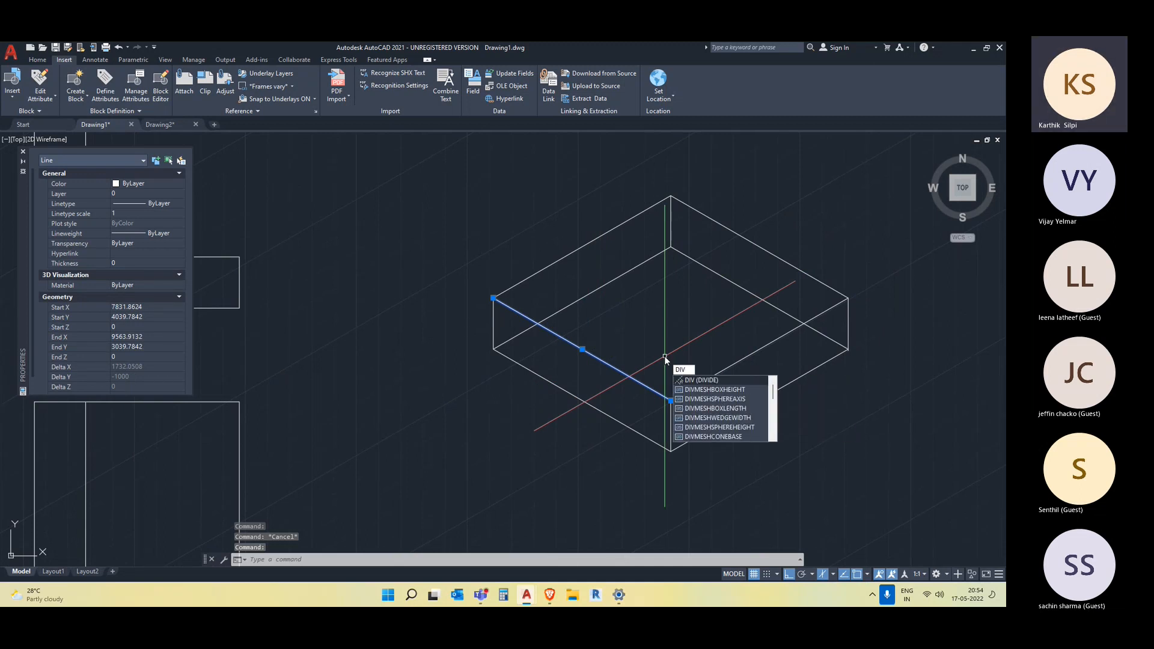
click(702, 385)
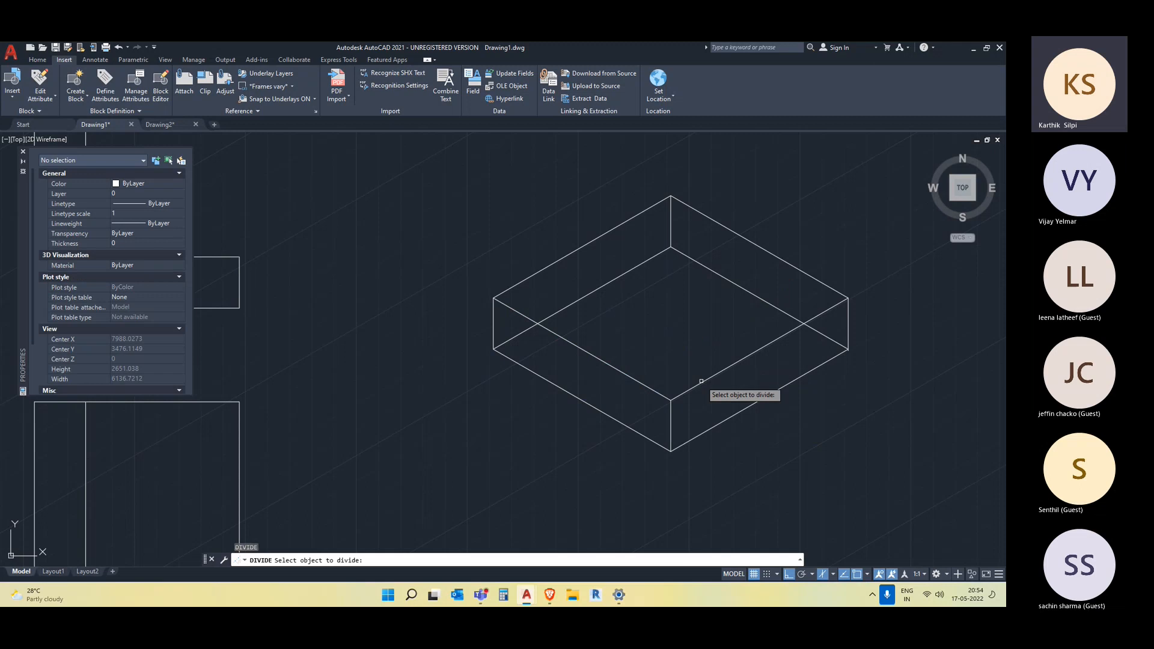
click(612, 366)
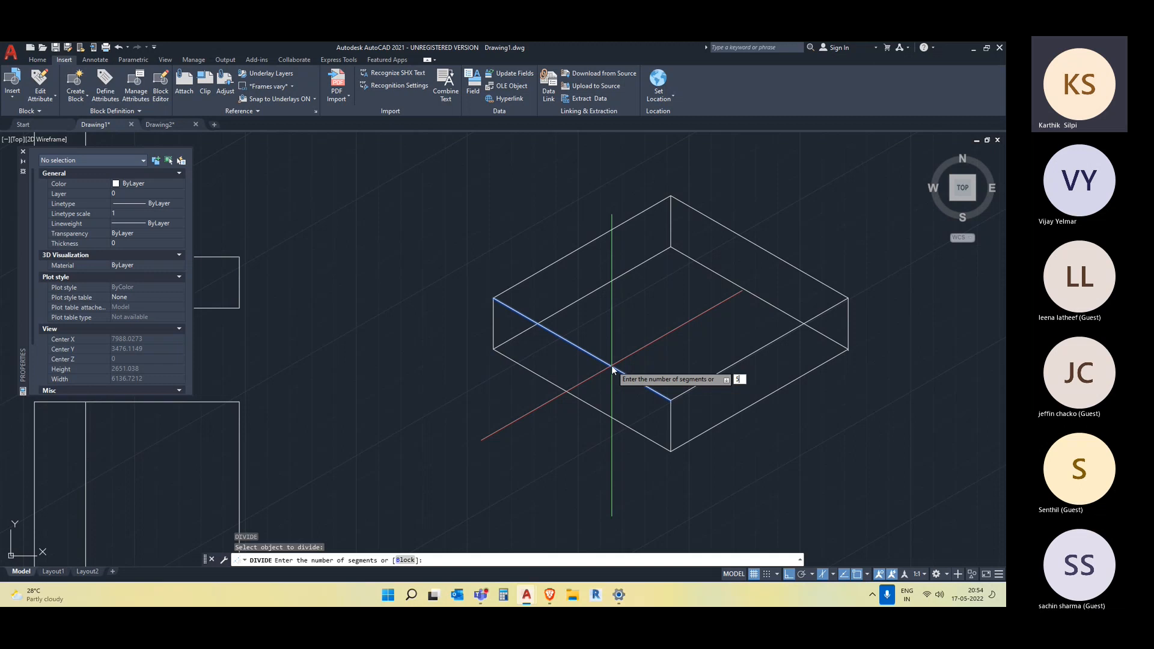
key(Return)
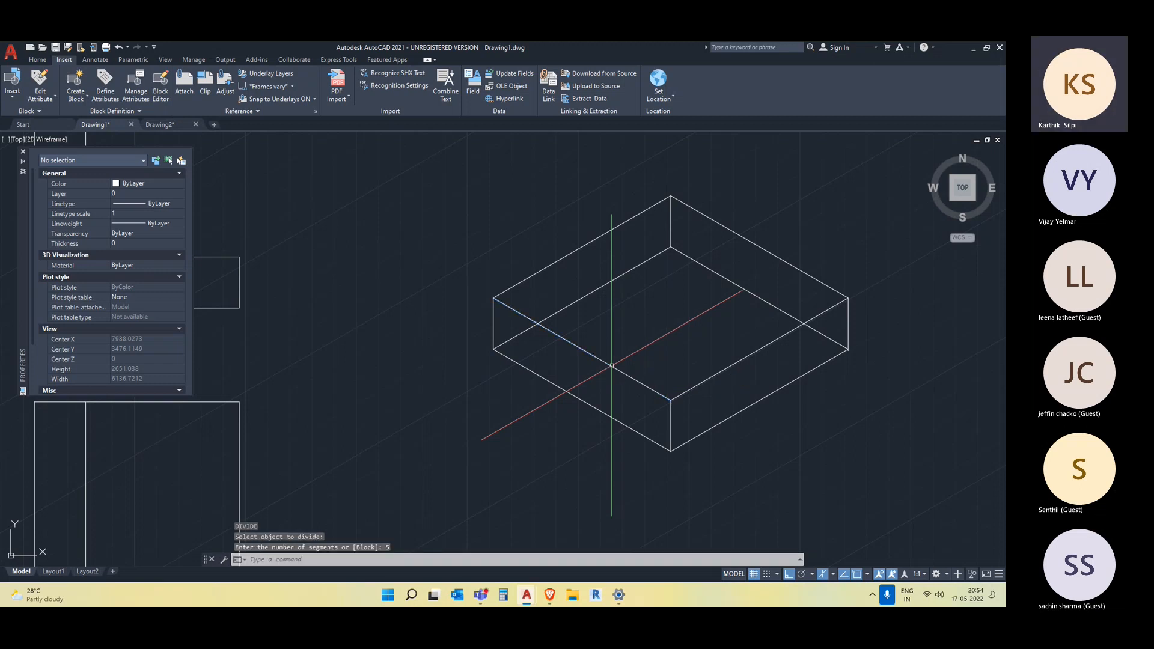
- Draw a 1500-unit line from where the lower square's rear-left edge crosses the upper square's front-left edge to the lower square's rear corner
click(579, 346)
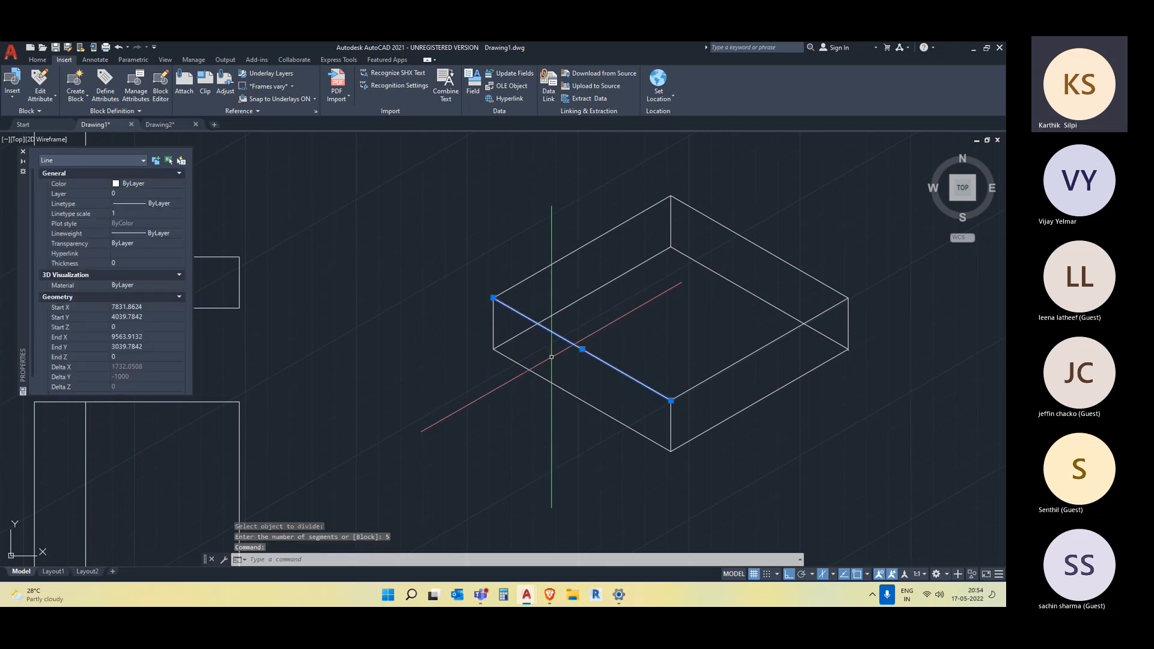
key(Escape)
middle_drag(619, 341, 619, 379)
text(l)
key(Return)
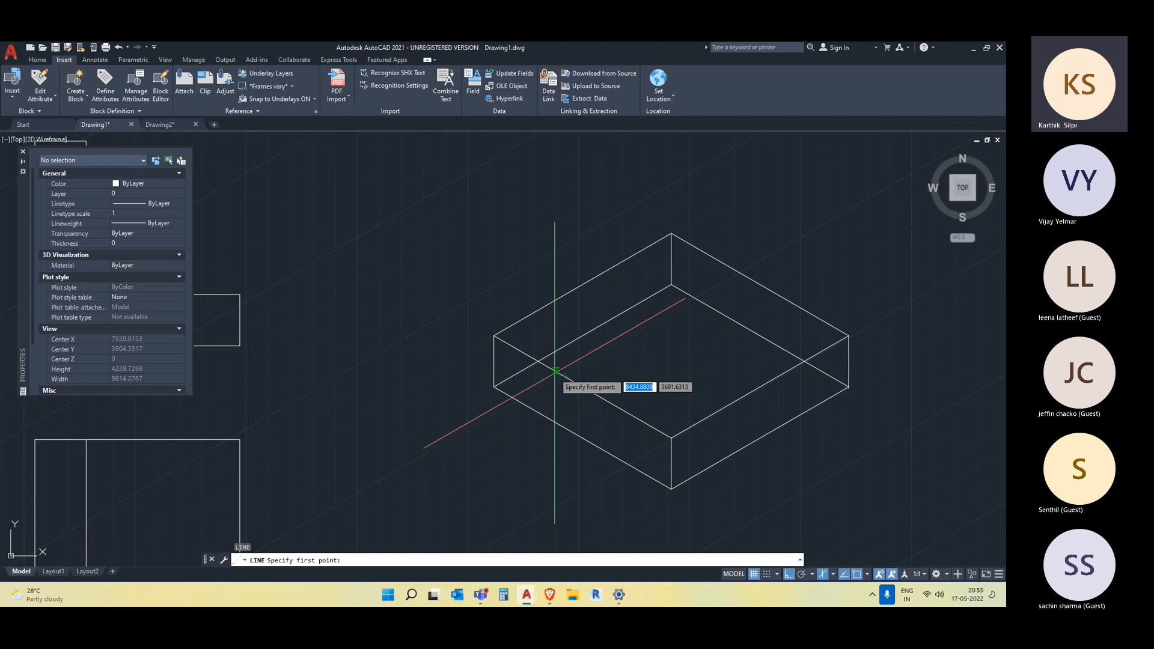
scroll(538, 361, up, 4)
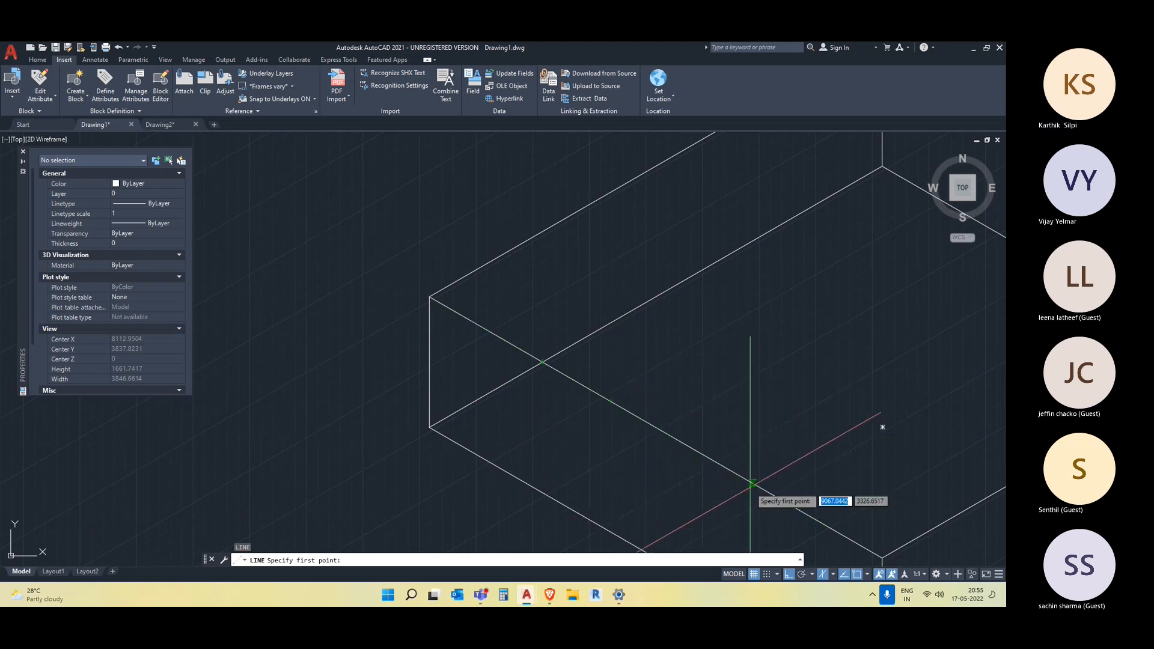
middle_drag(735, 472, 654, 386)
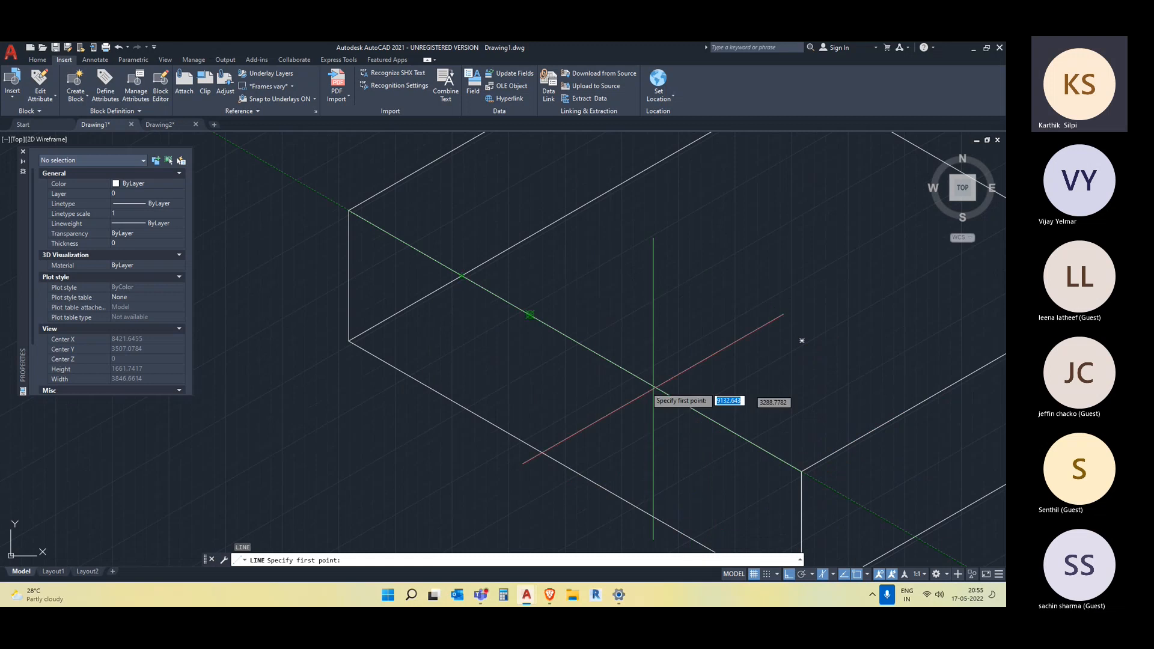
middle_drag(600, 368, 617, 449)
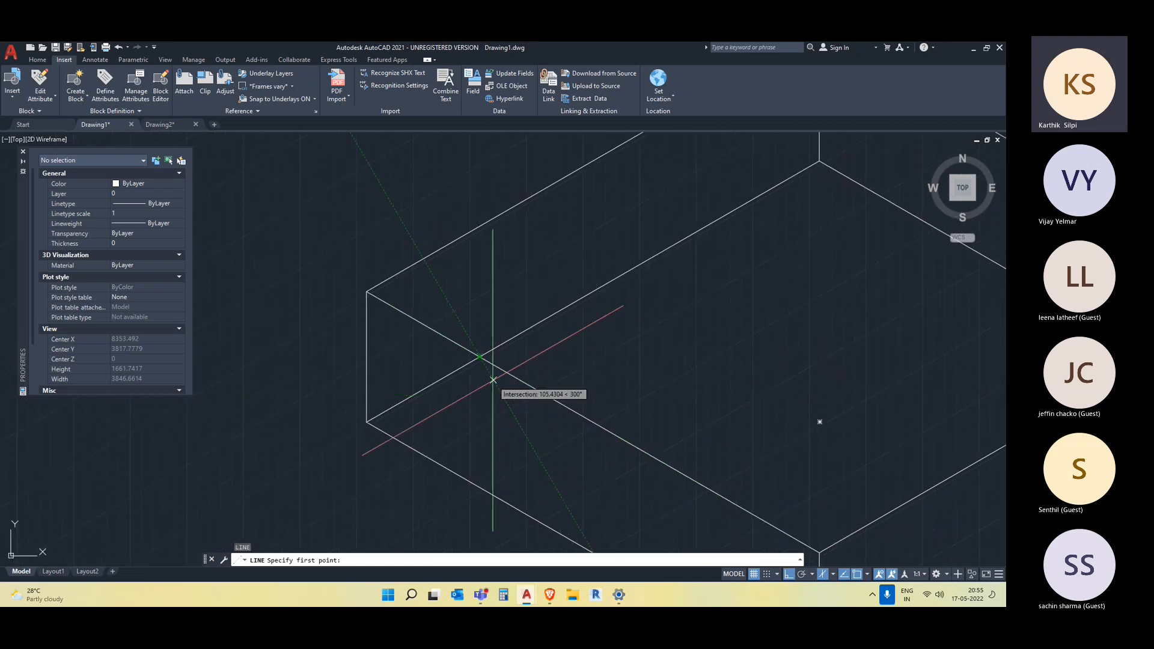
click(481, 357)
scroll(576, 315, down, 2)
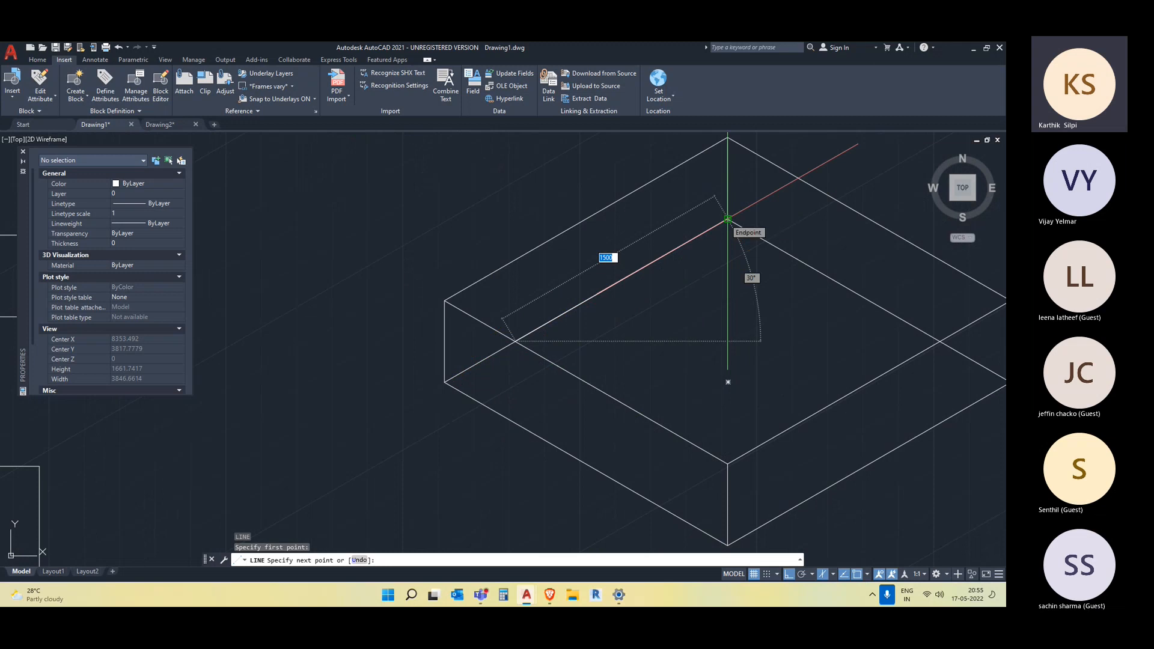
click(728, 219)
key(Escape)
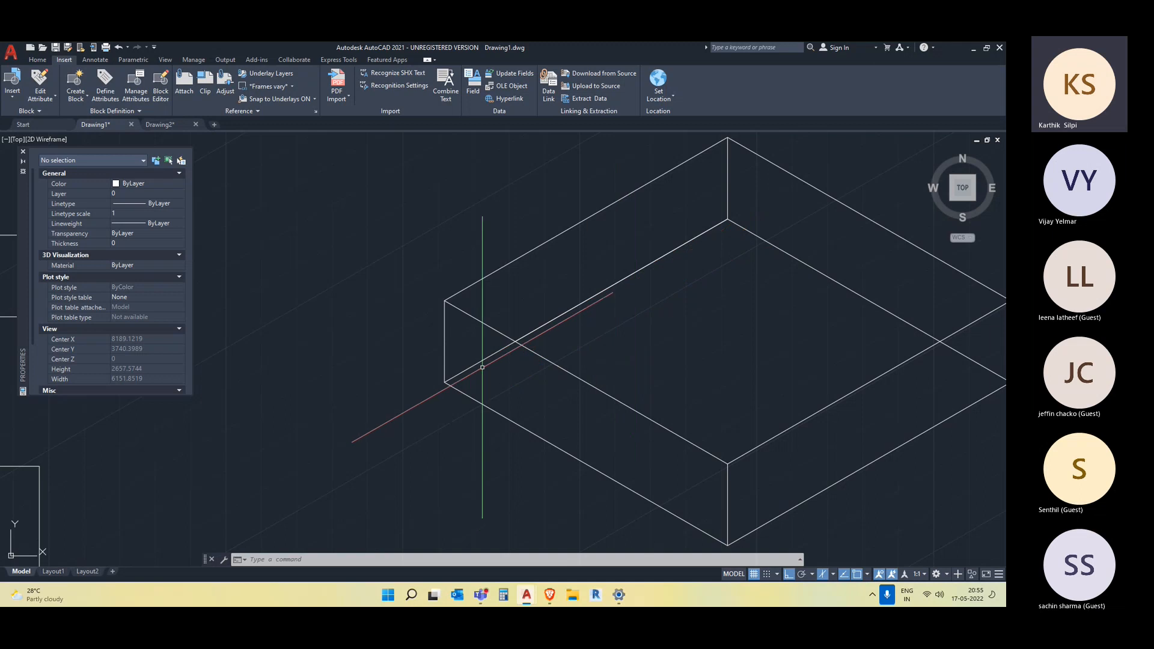
- Explode the lower isometric square into separate lines
click(482, 368)
click(472, 364)
key(Escape)
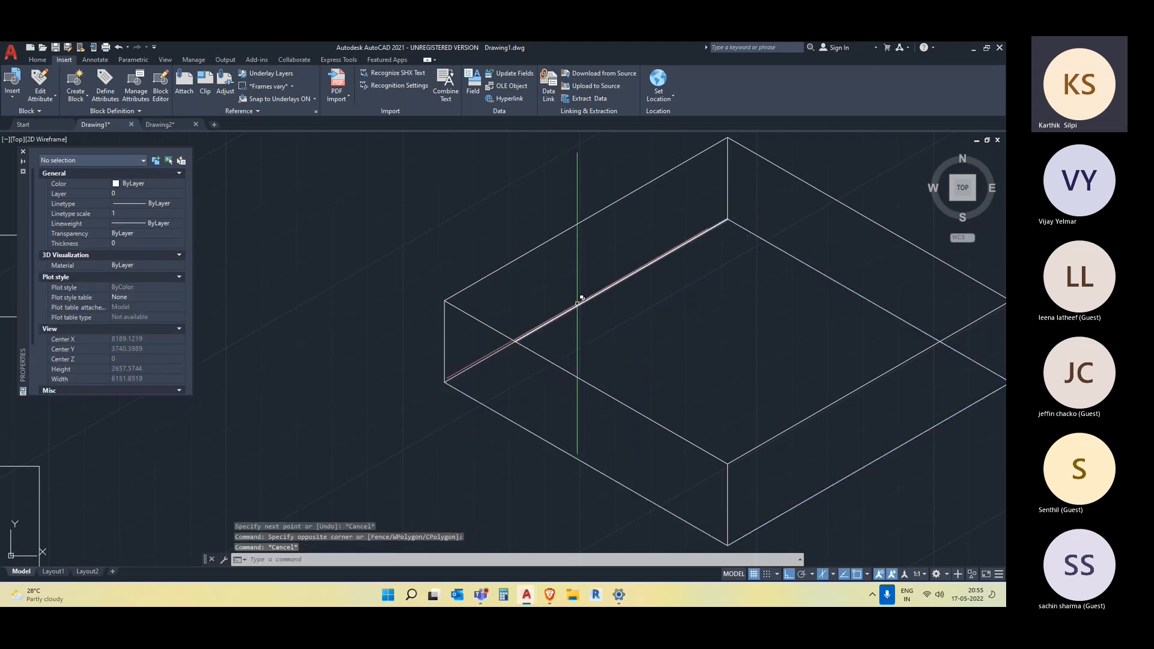
click(504, 370)
click(489, 354)
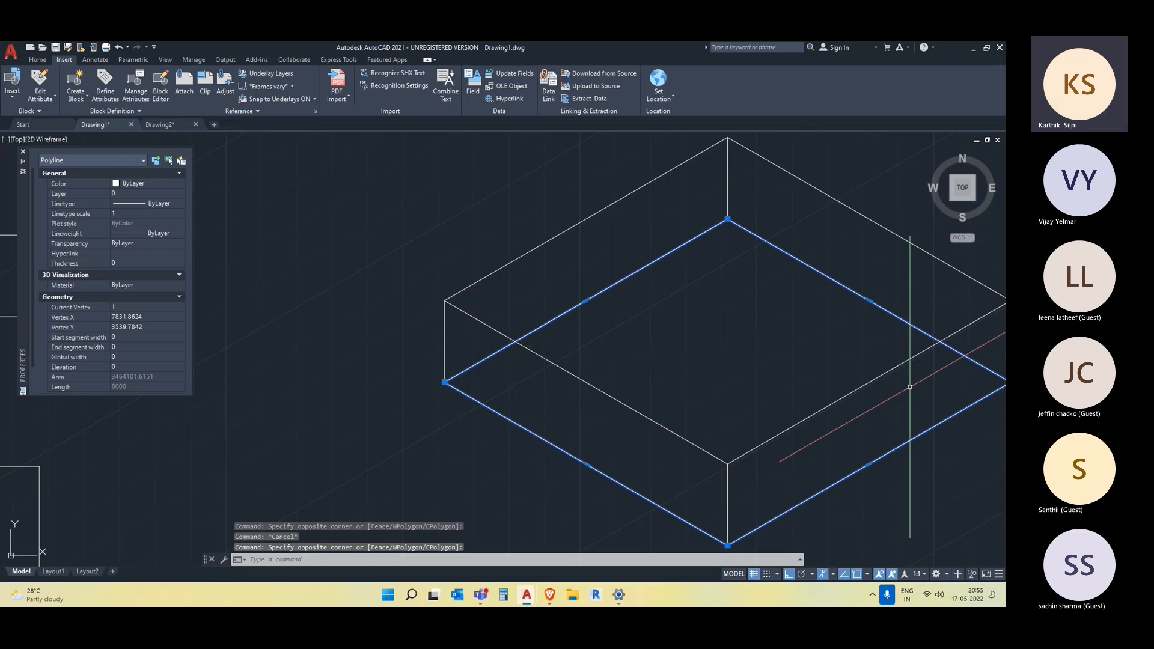
key(Escape)
click(496, 362)
click(470, 350)
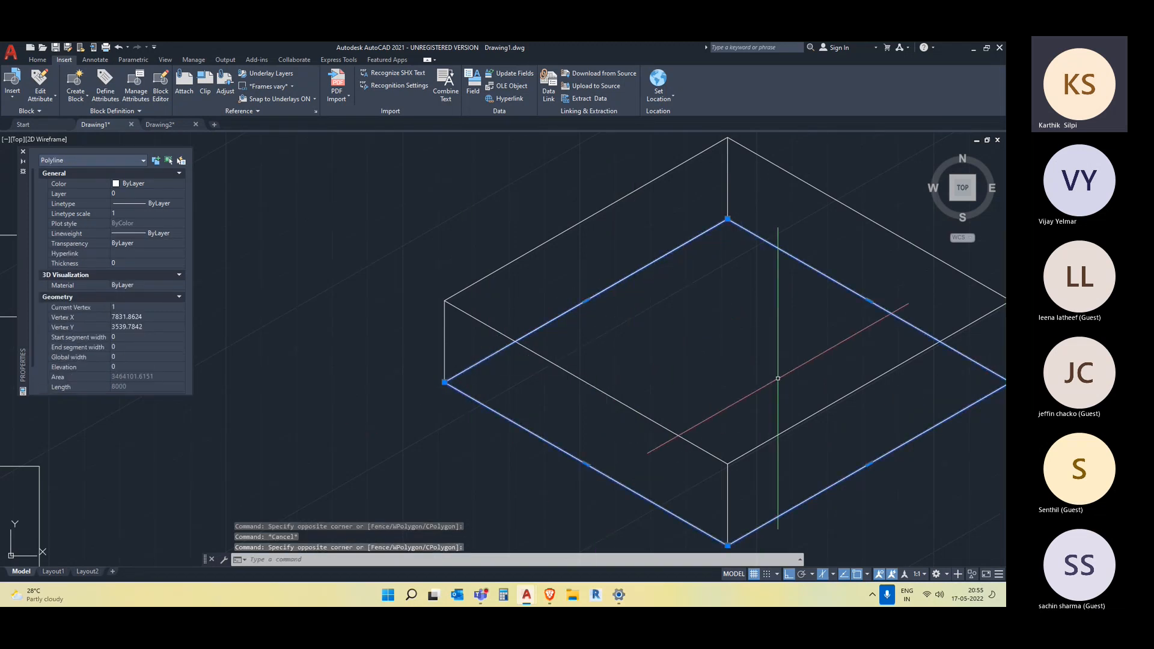
middle_drag(773, 376, 760, 380)
text(x)
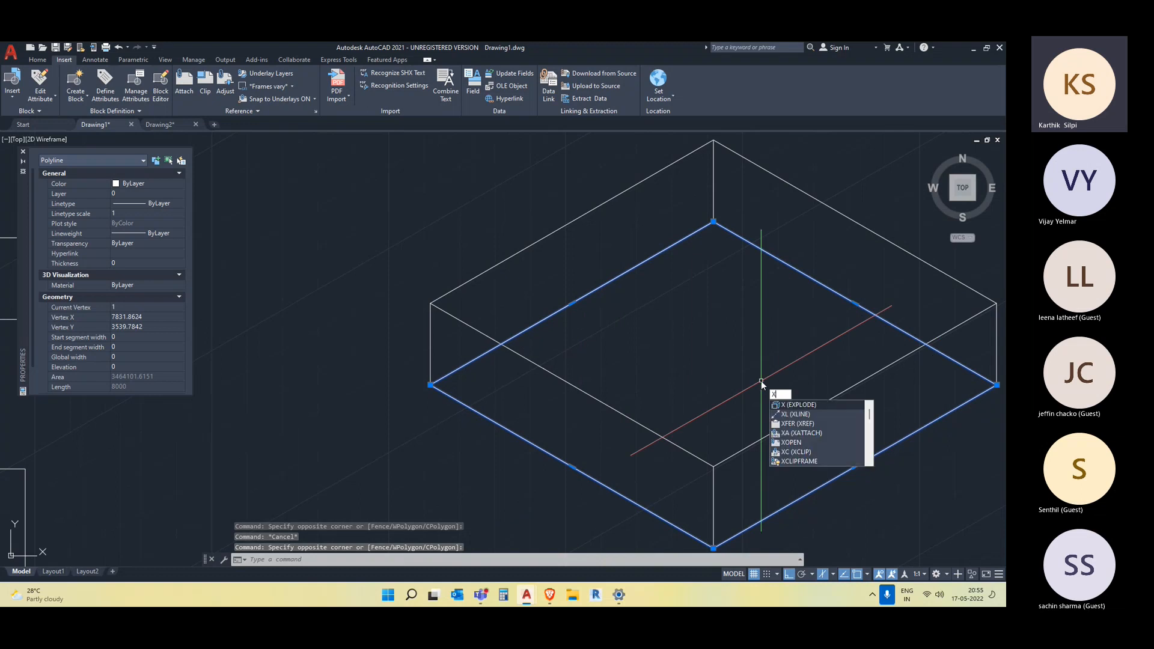
key(Return)
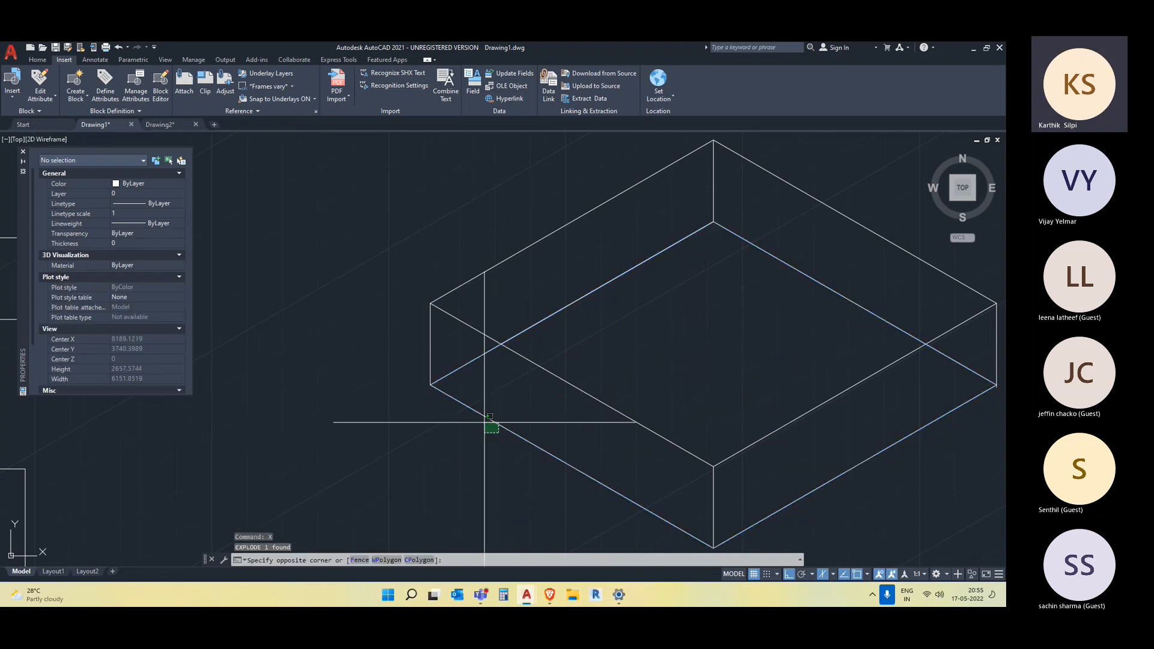
- Erase the lower square's full-length rear-left edge, keeping the shorter line drawn over it
click(488, 419)
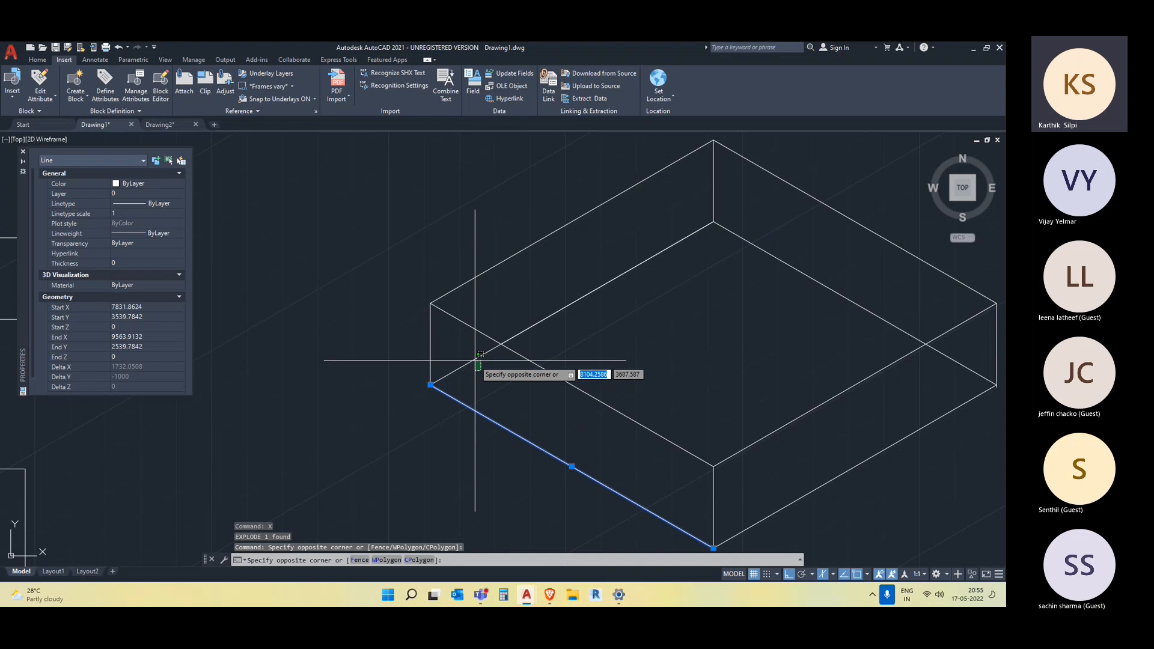
click(475, 361)
key(Escape)
click(472, 373)
click(458, 359)
scroll(458, 359, down, 4)
key(Escape)
middle_drag(478, 354, 972, 349)
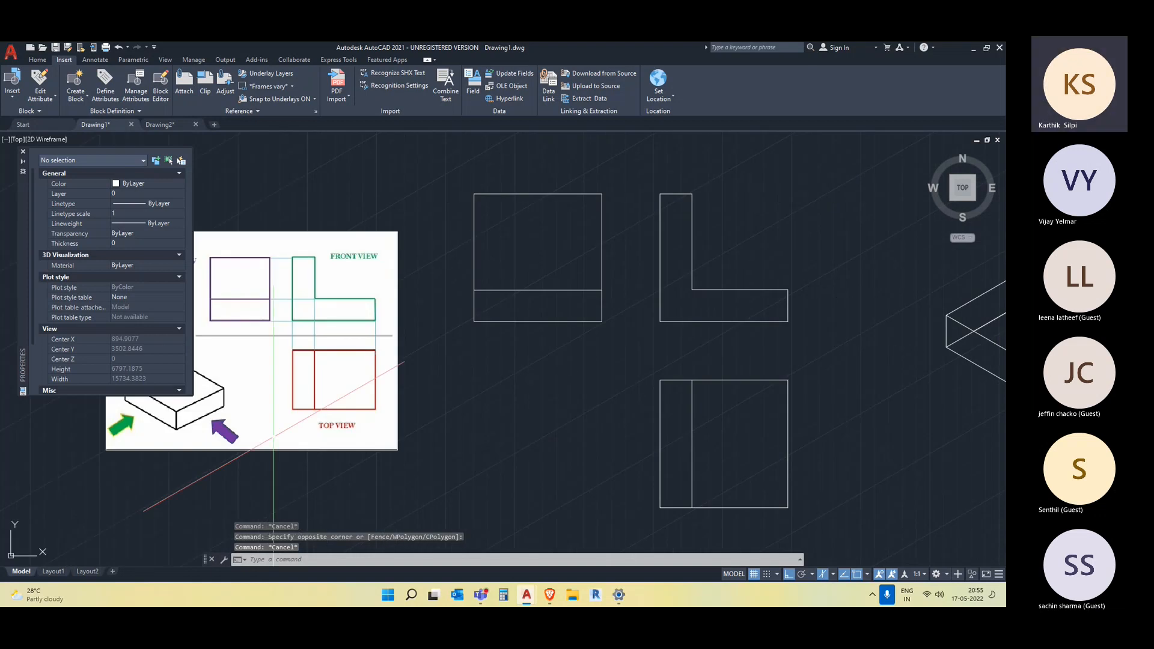
scroll(273, 436, down, 3)
scroll(436, 369, up, 4)
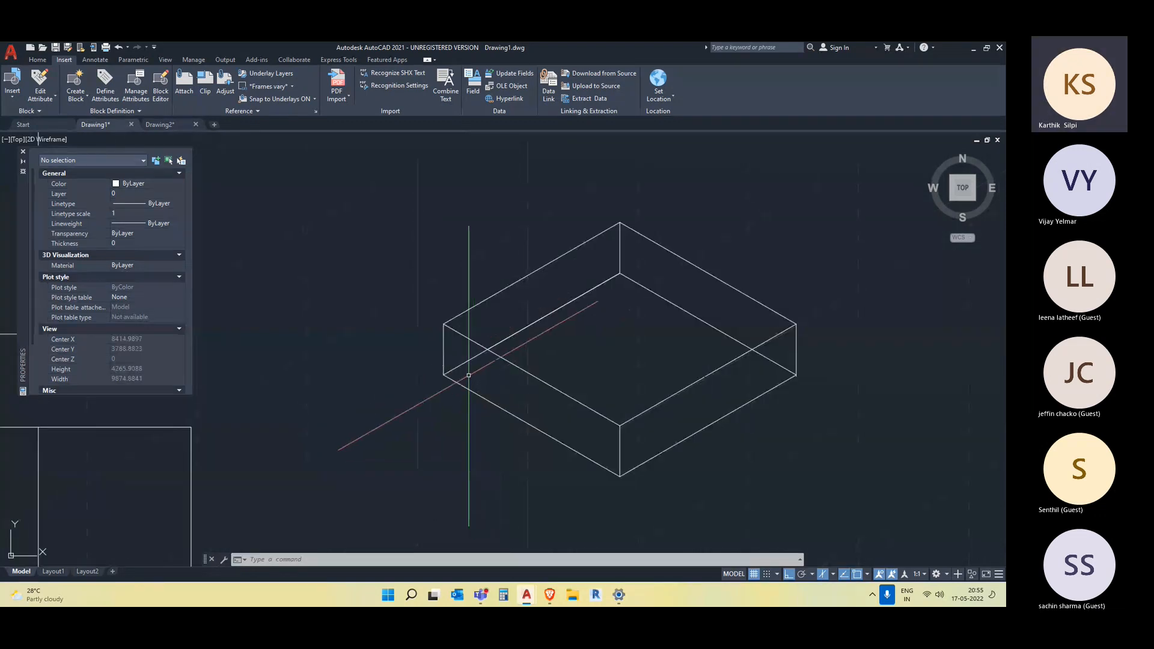
click(469, 376)
click(455, 353)
key(Delete)
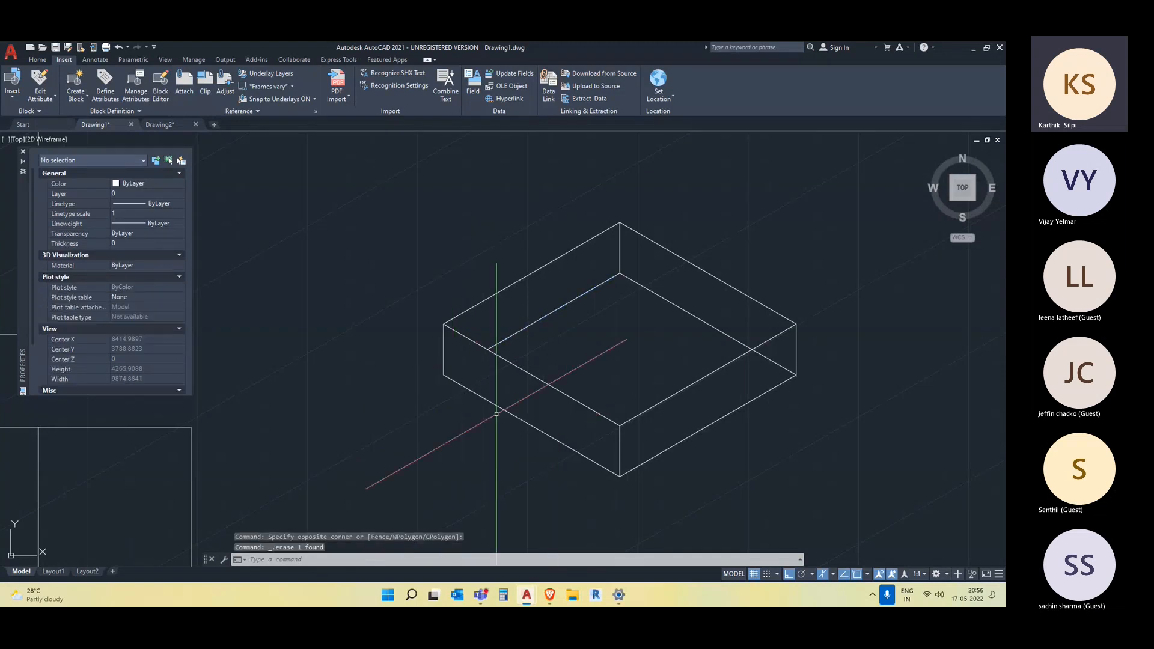
- Check the extent of the remaining inner rear-left line, and compare the isometric base with the reference image and the orthographic views
click(542, 346)
click(512, 299)
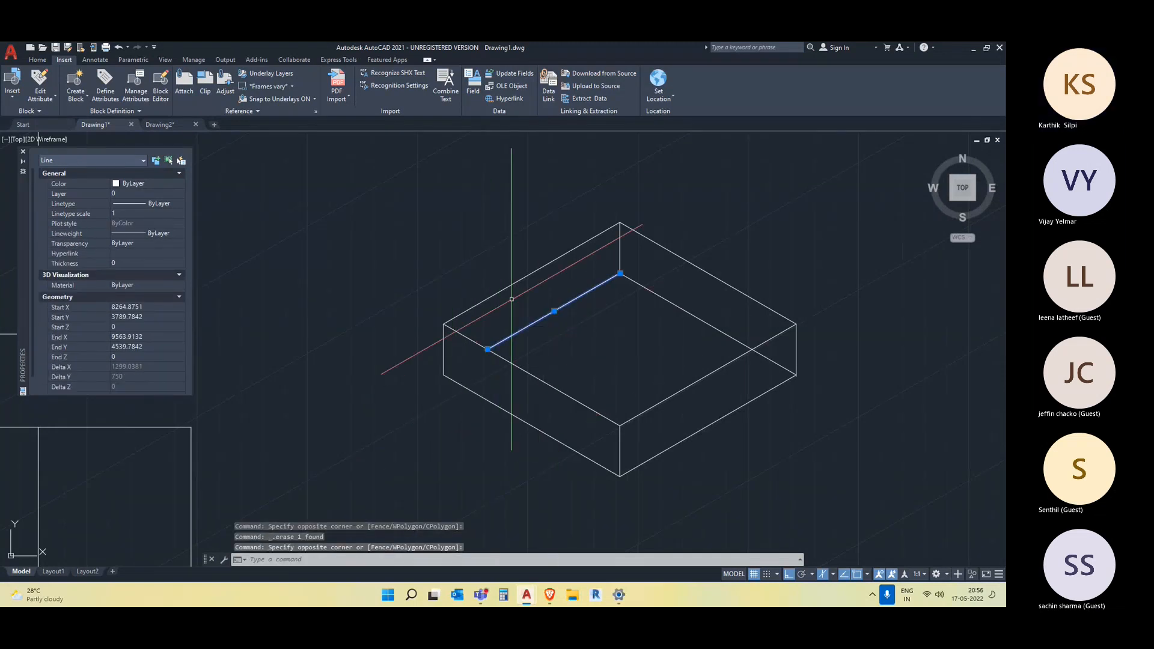
key(Escape)
scroll(661, 420, down, 2)
middle_drag(613, 435, 662, 406)
scroll(662, 406, down, 4)
scroll(638, 373, up, 4)
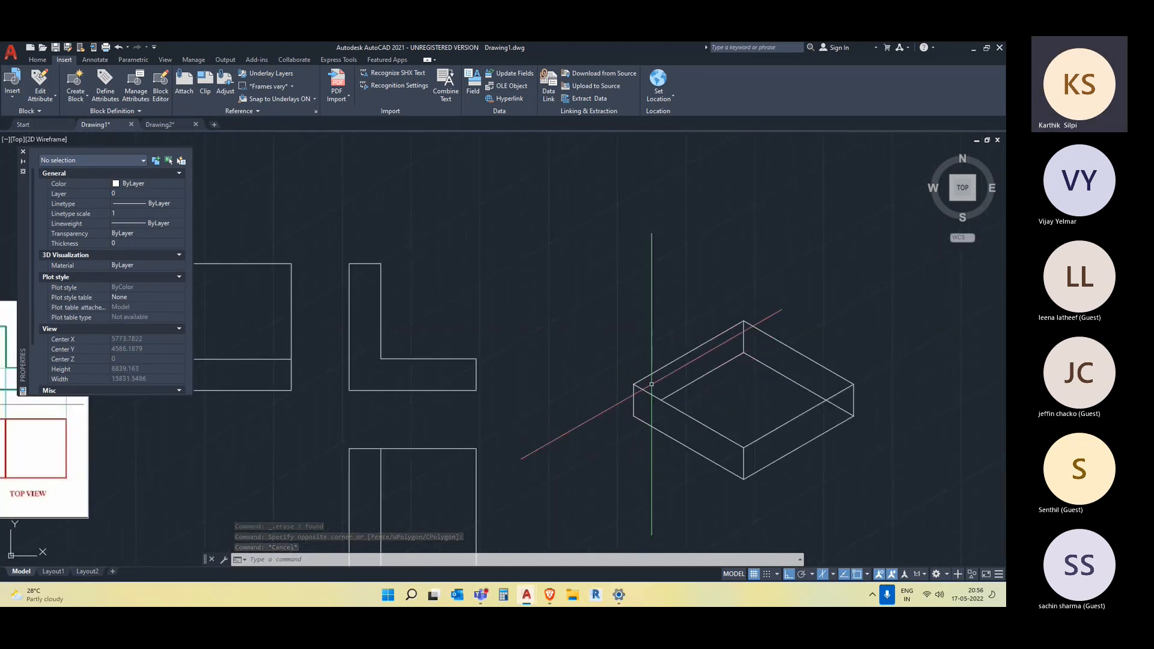
scroll(772, 381, down, 4)
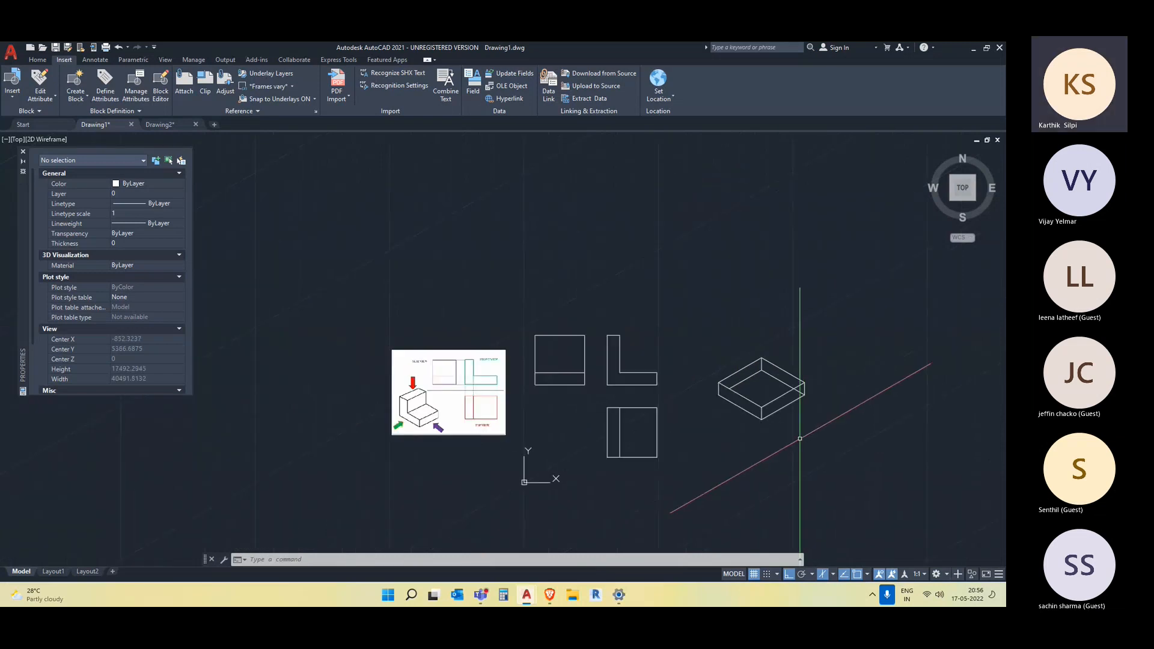
scroll(799, 438, up, 2)
middle_drag(799, 438, 825, 433)
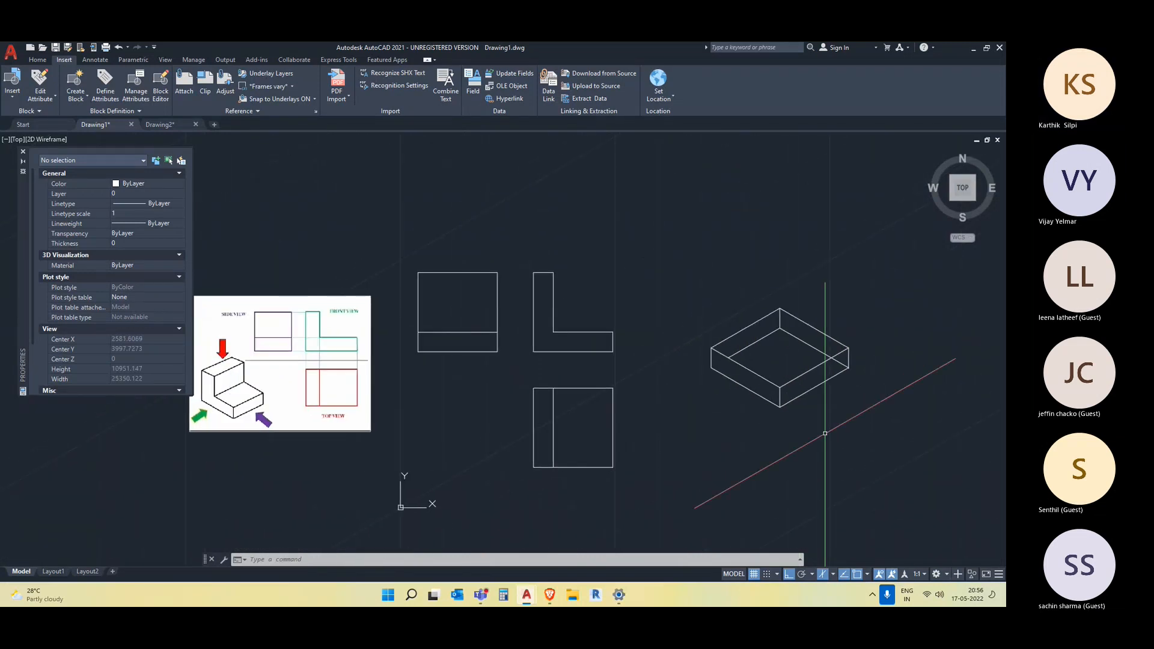
scroll(727, 391, up, 1)
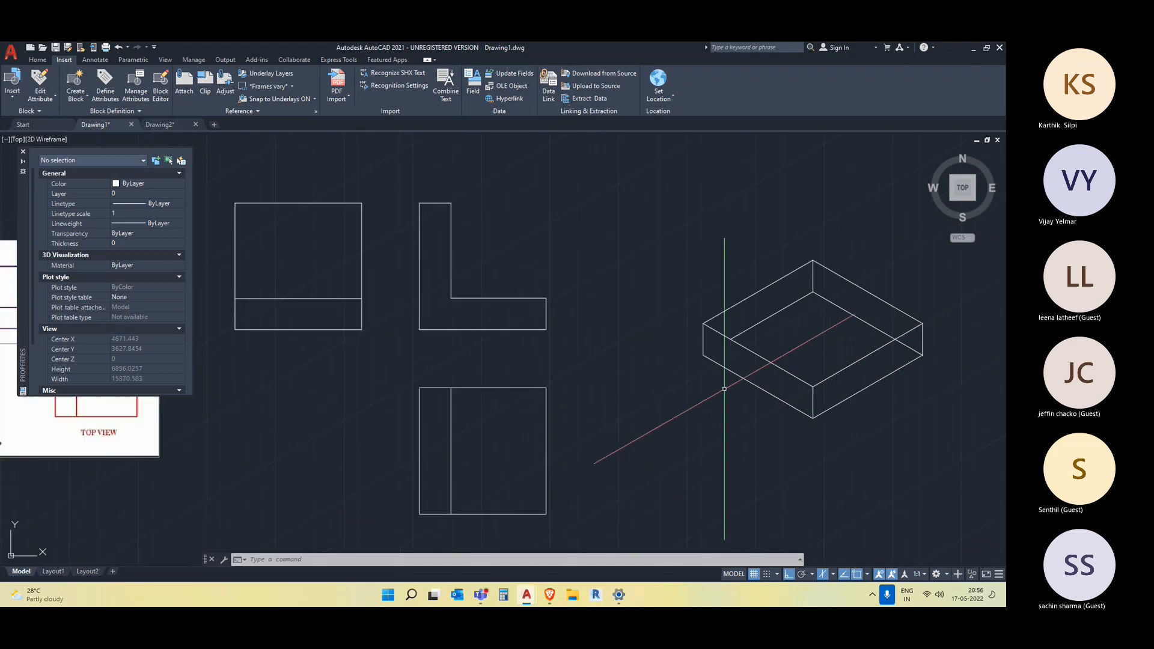
scroll(813, 439, down, 1)
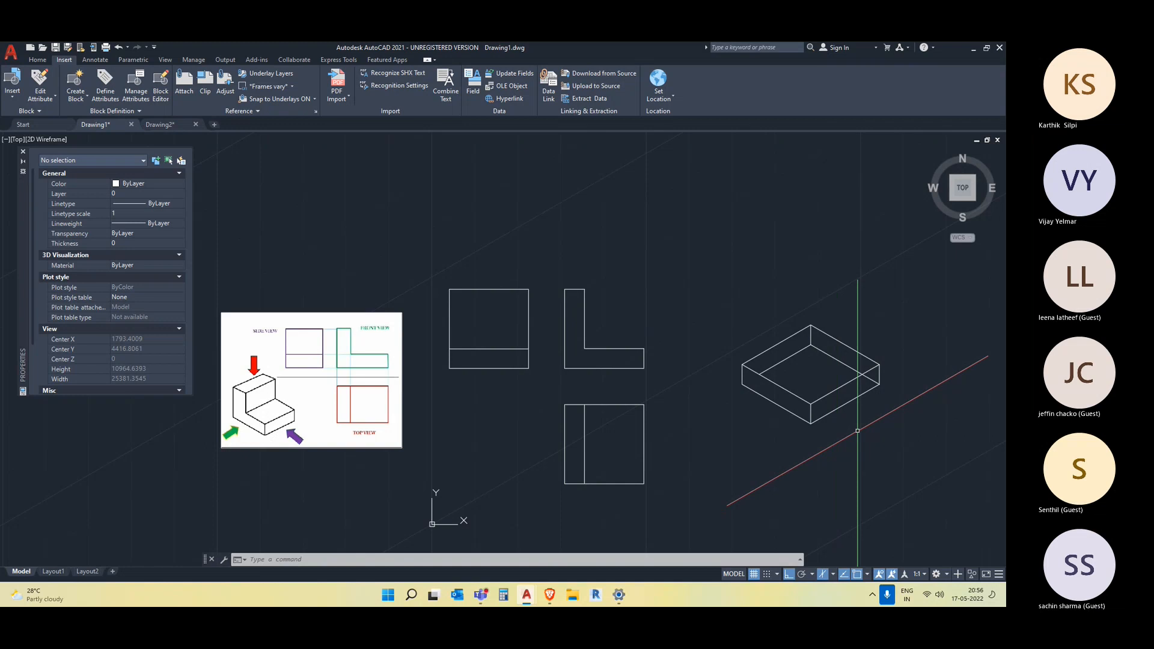
scroll(905, 367, up, 4)
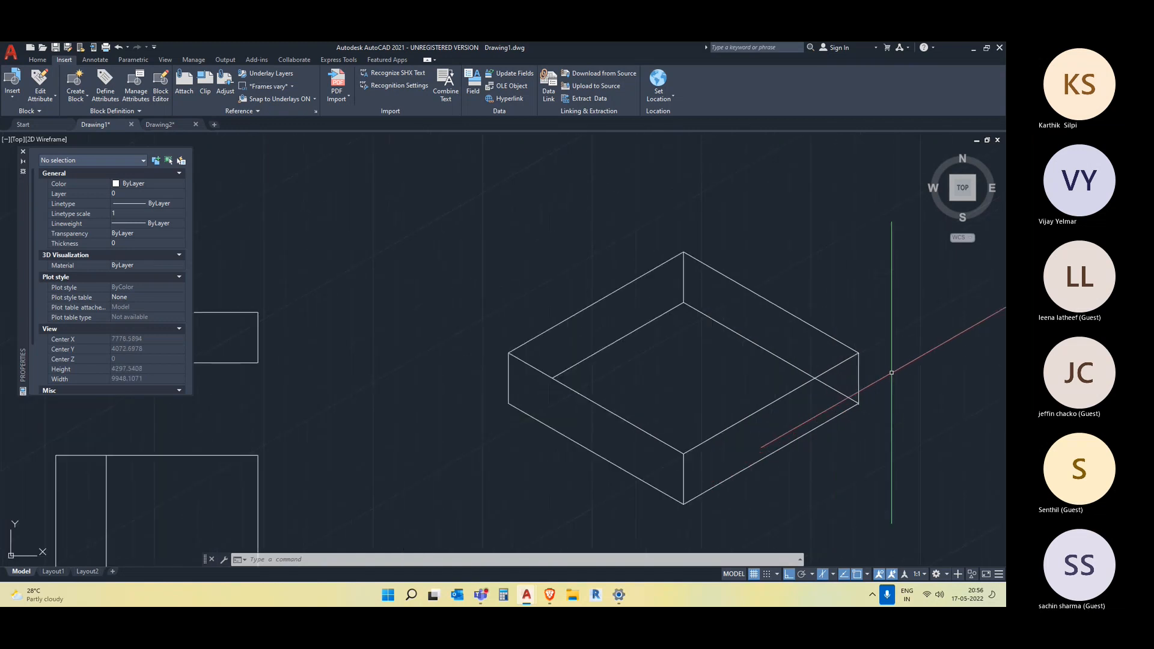
scroll(891, 373, down, 4)
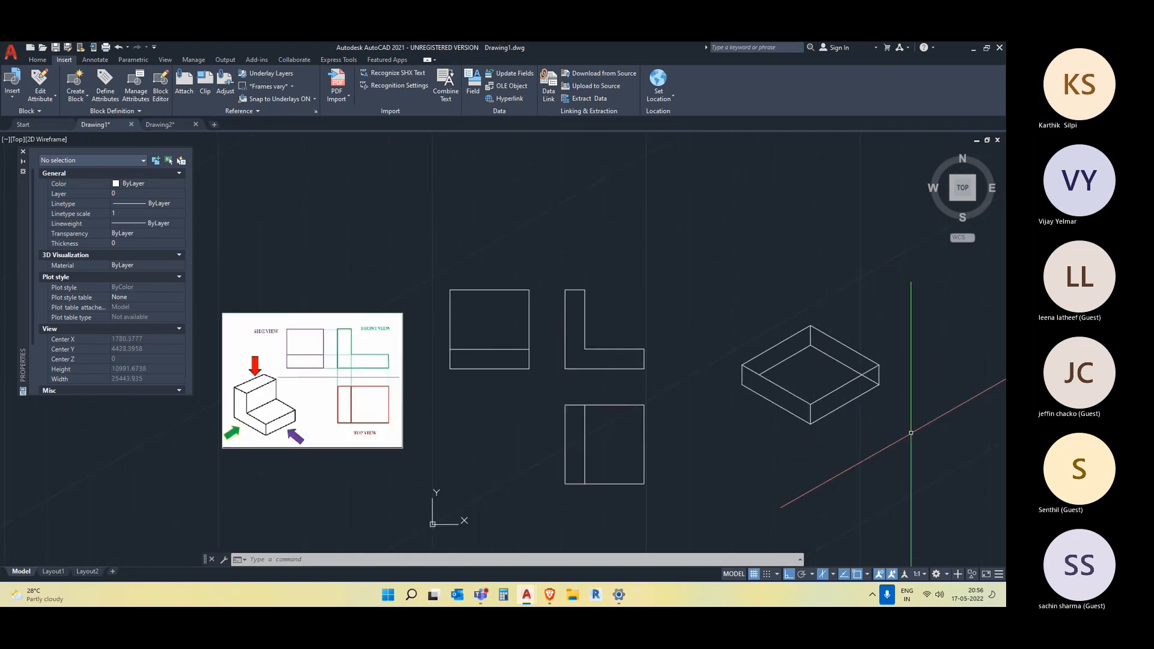
middle_drag(911, 432, 886, 438)
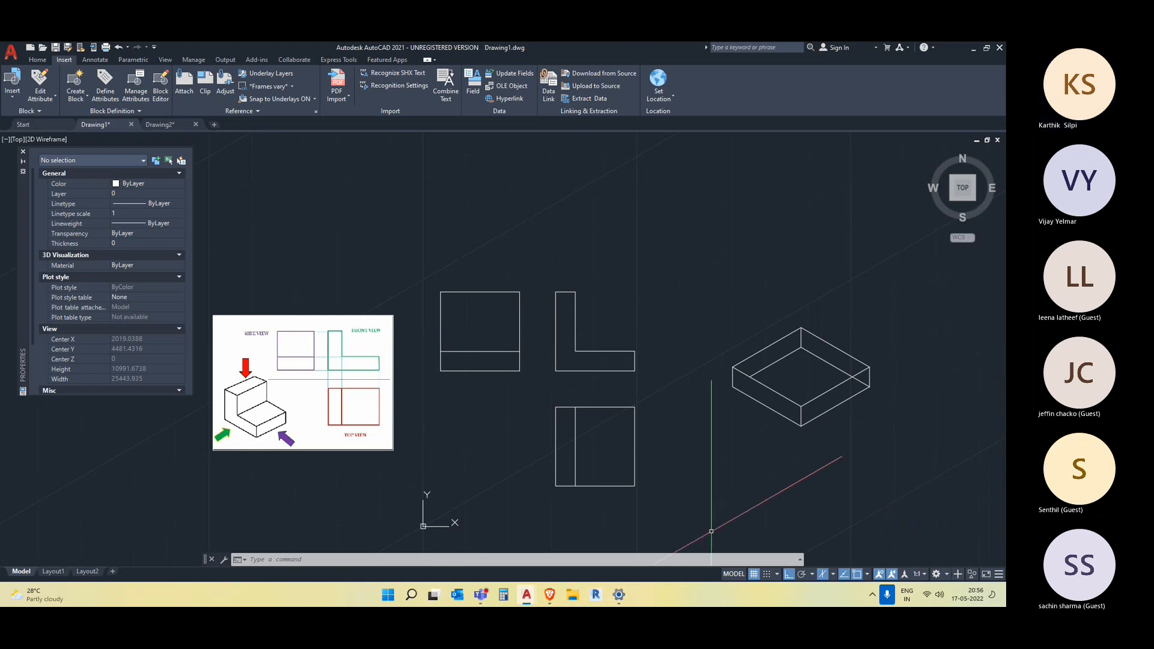
middle_drag(788, 535, 780, 538)
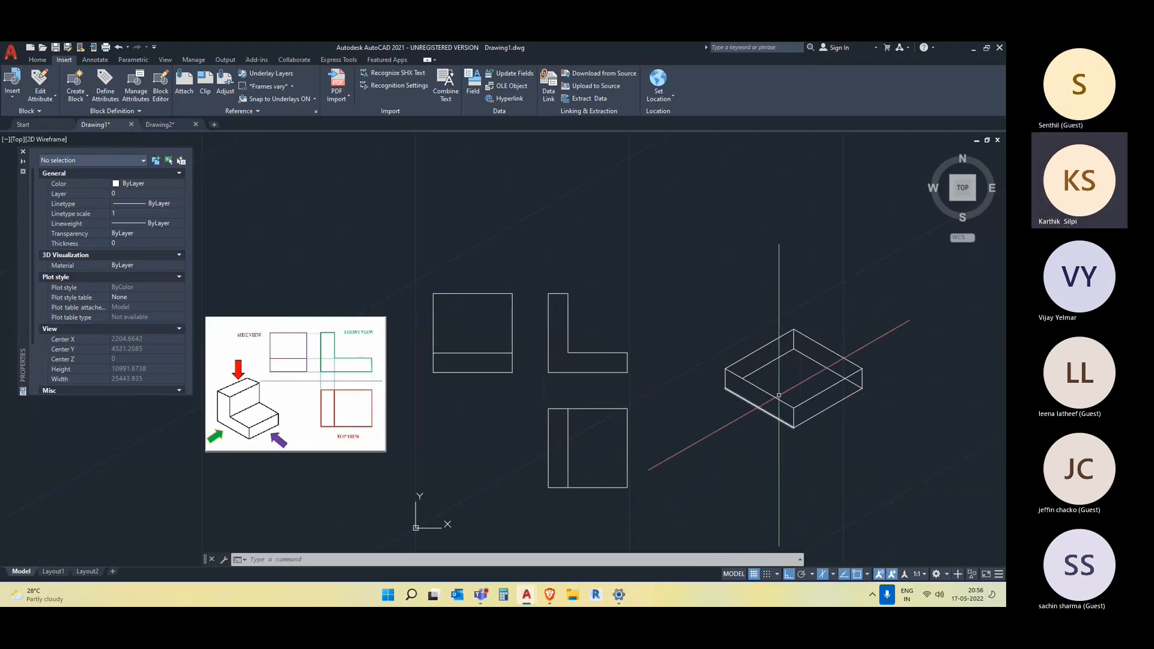
scroll(780, 538, up, 4)
scroll(762, 479, down, 4)
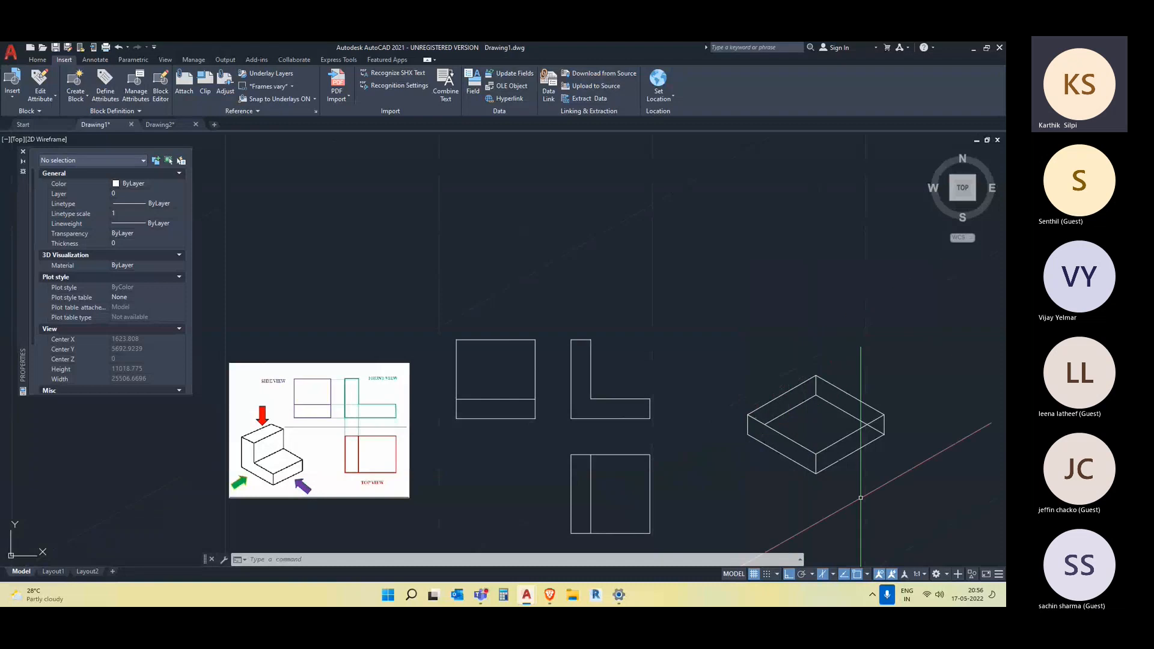
- Trim the inner rear-right line of the isometric base where it runs past the upper square's front-right edge
middle_drag(813, 500, 788, 458)
scroll(836, 408, up, 4)
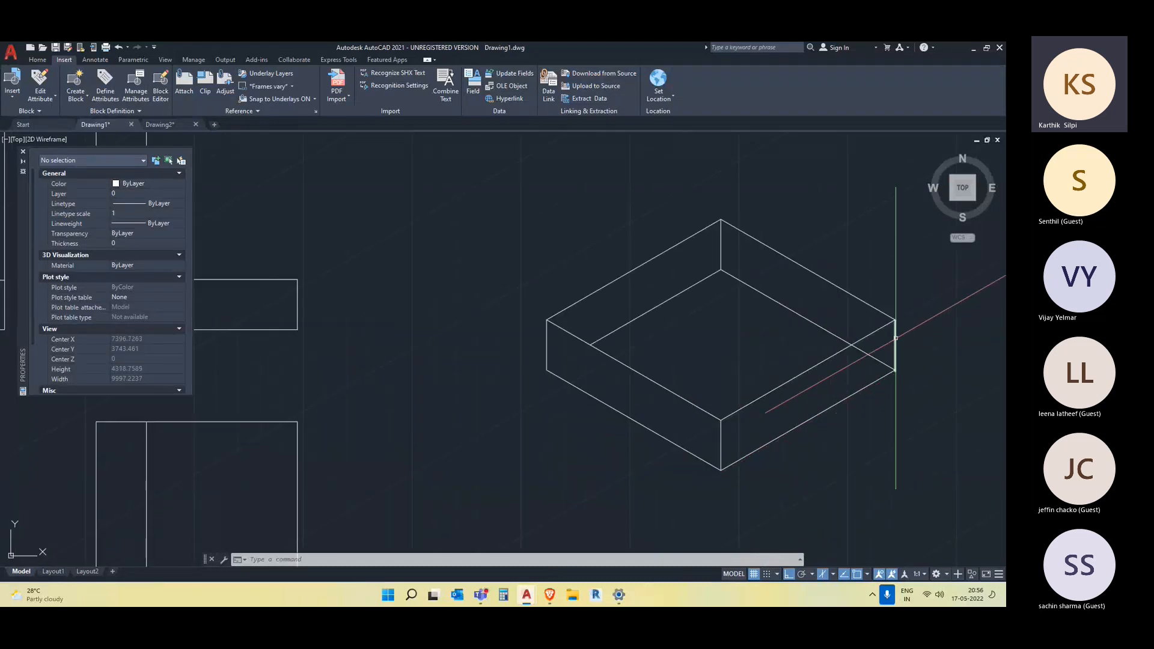
scroll(895, 337, down, 4)
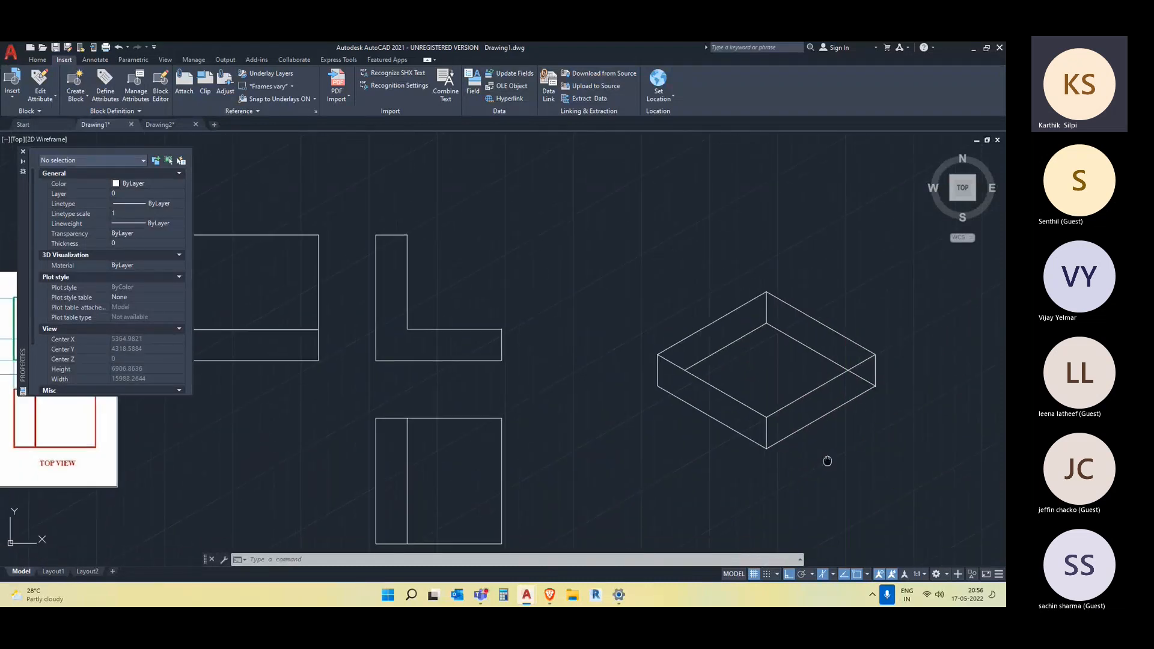
middle_drag(808, 452, 830, 435)
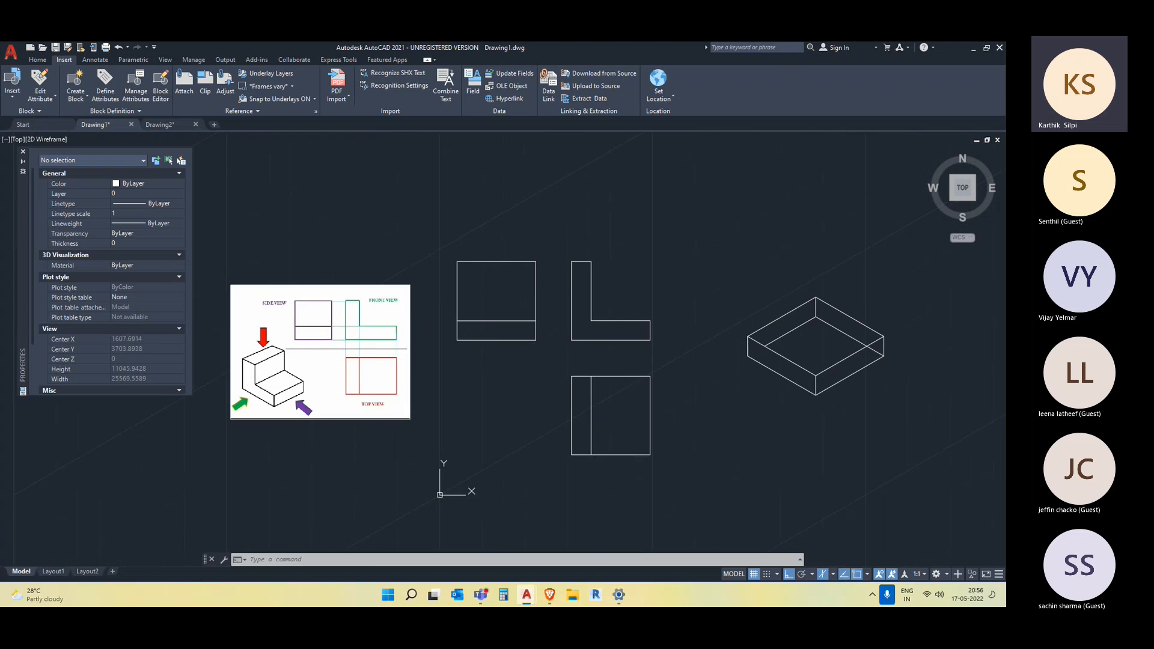
scroll(862, 415, up, 2)
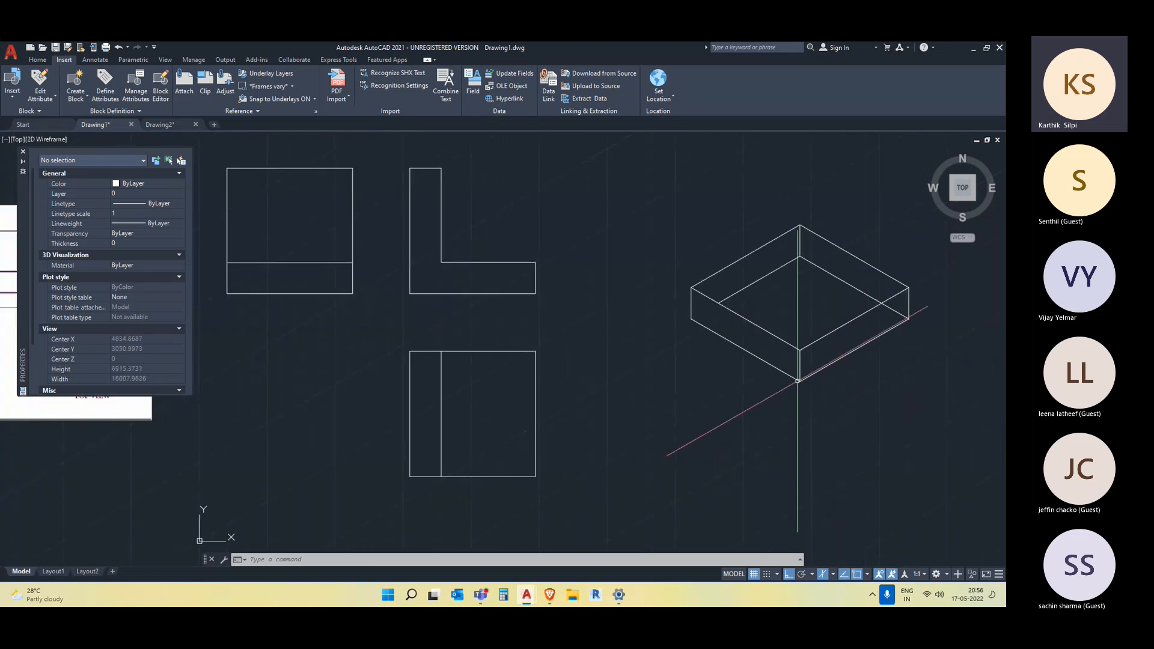
scroll(822, 309, down, 2)
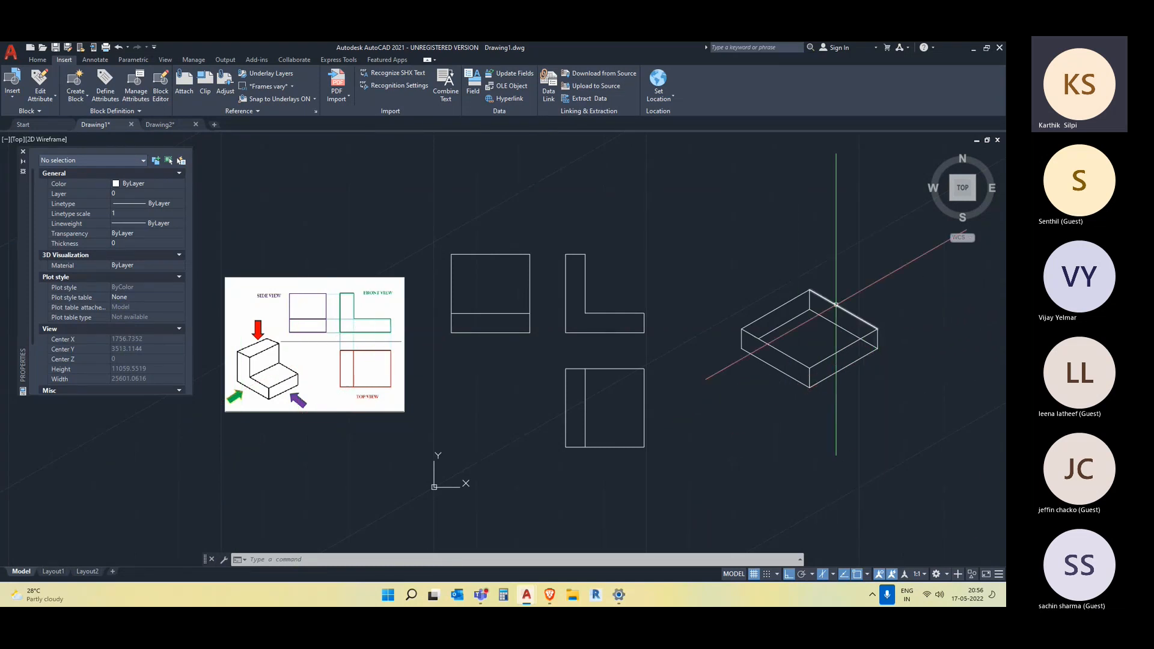
scroll(874, 353, up, 4)
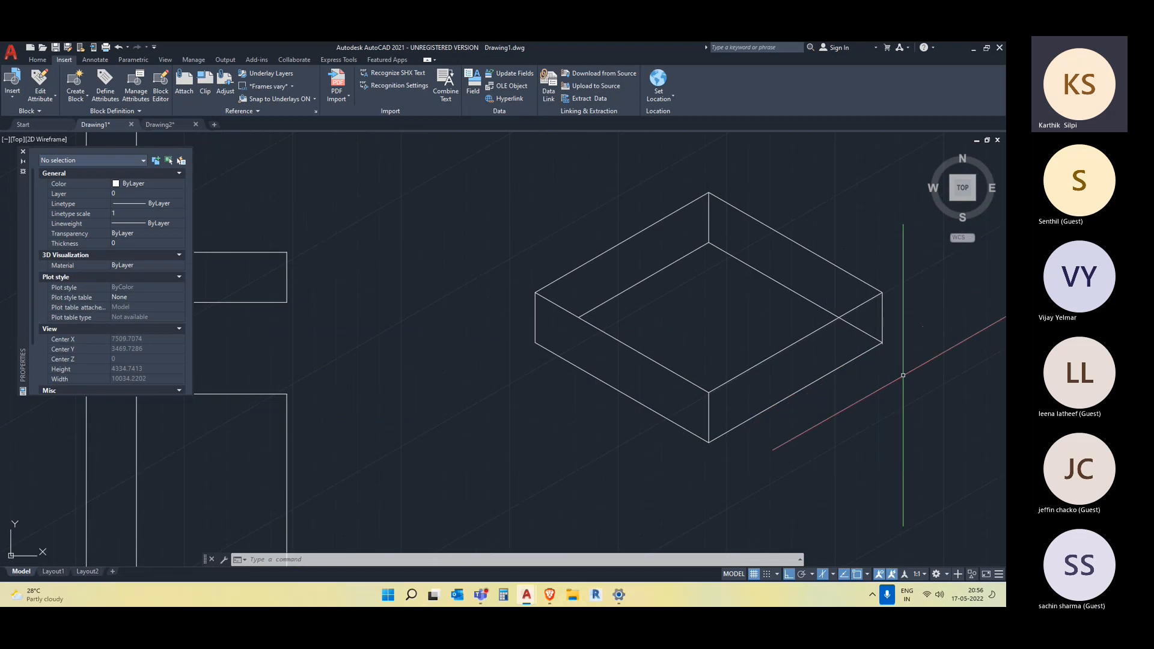
text(l)
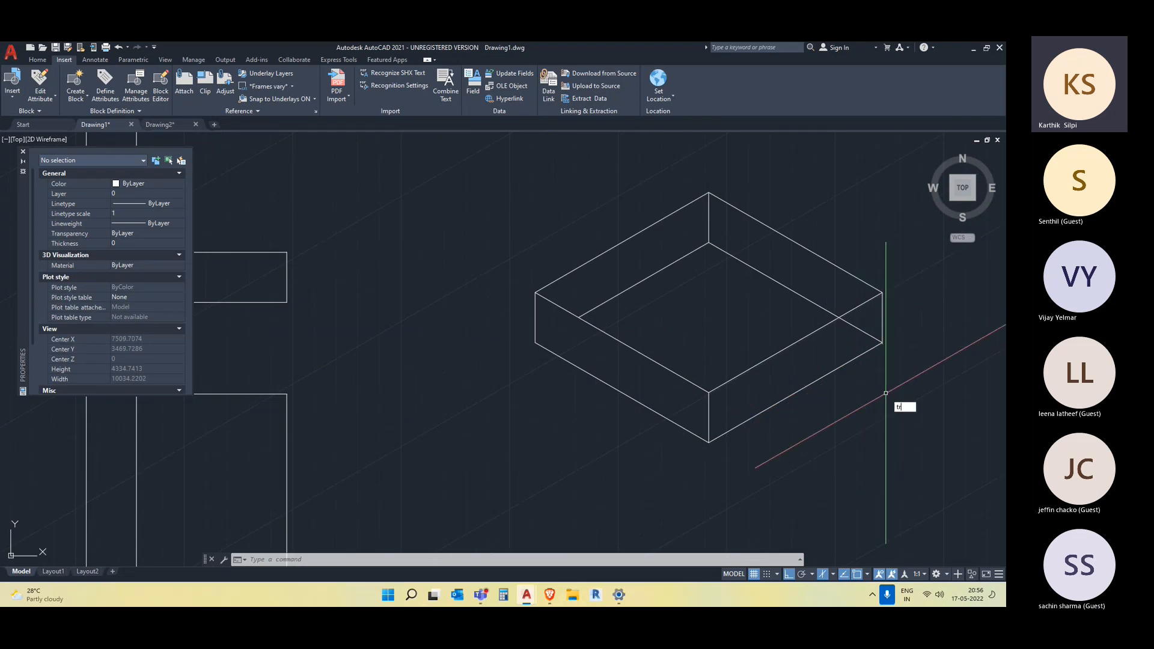
text(r)
key(Return)
scroll(889, 409, down, 4)
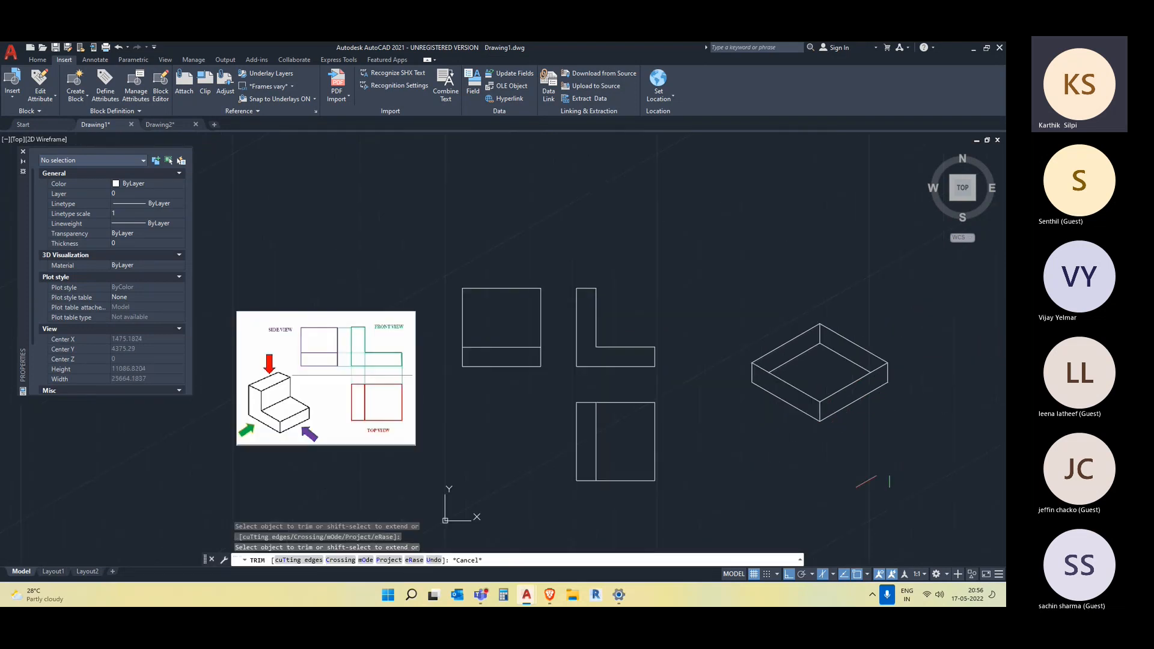
key(Escape)
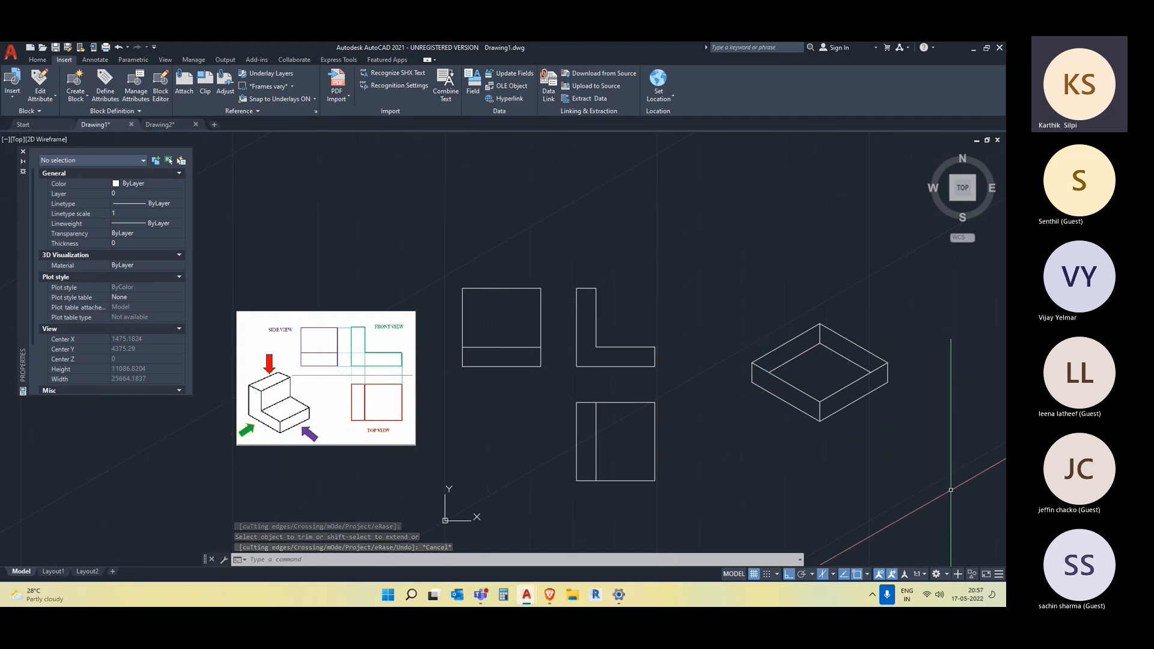
- Stretch the rear end of the inner rear-left line to the upper square's rear-right edge
scroll(949, 484, up, 2)
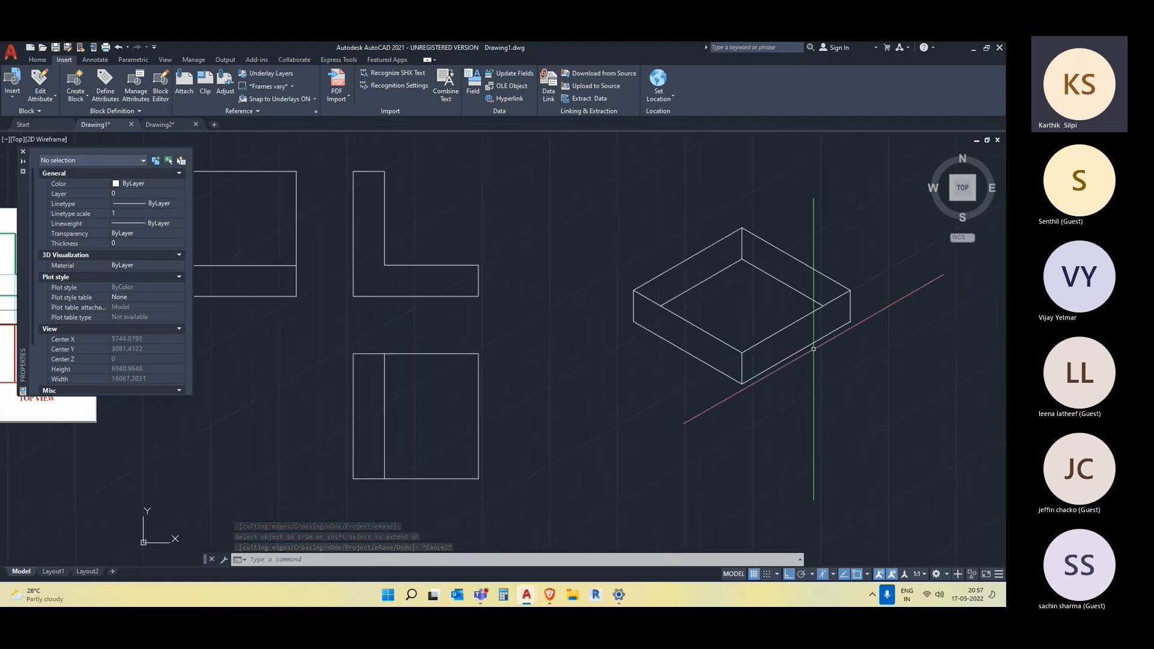
click(688, 322)
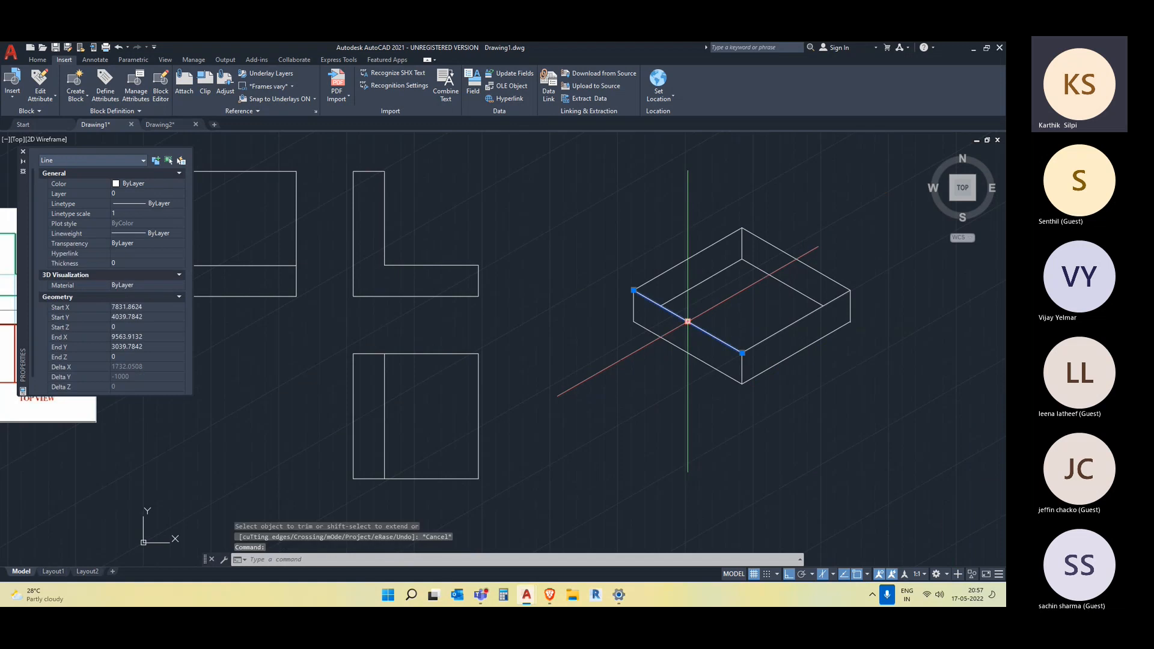
key(Escape)
click(714, 271)
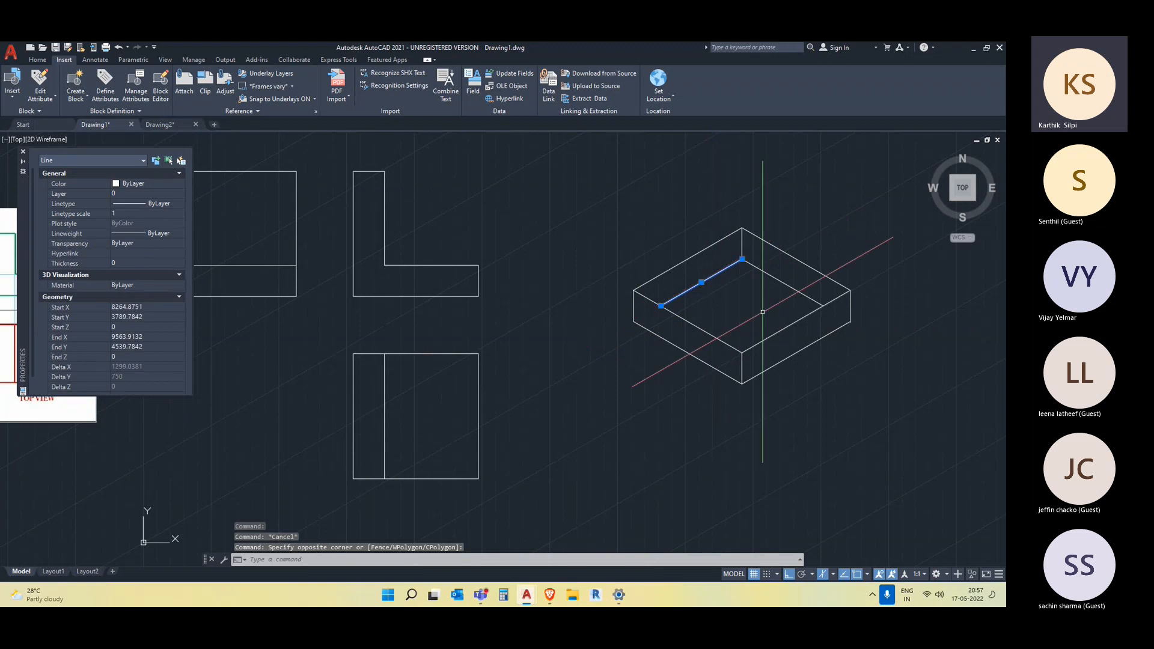
scroll(762, 312, down, 2)
middle_drag(707, 367, 762, 384)
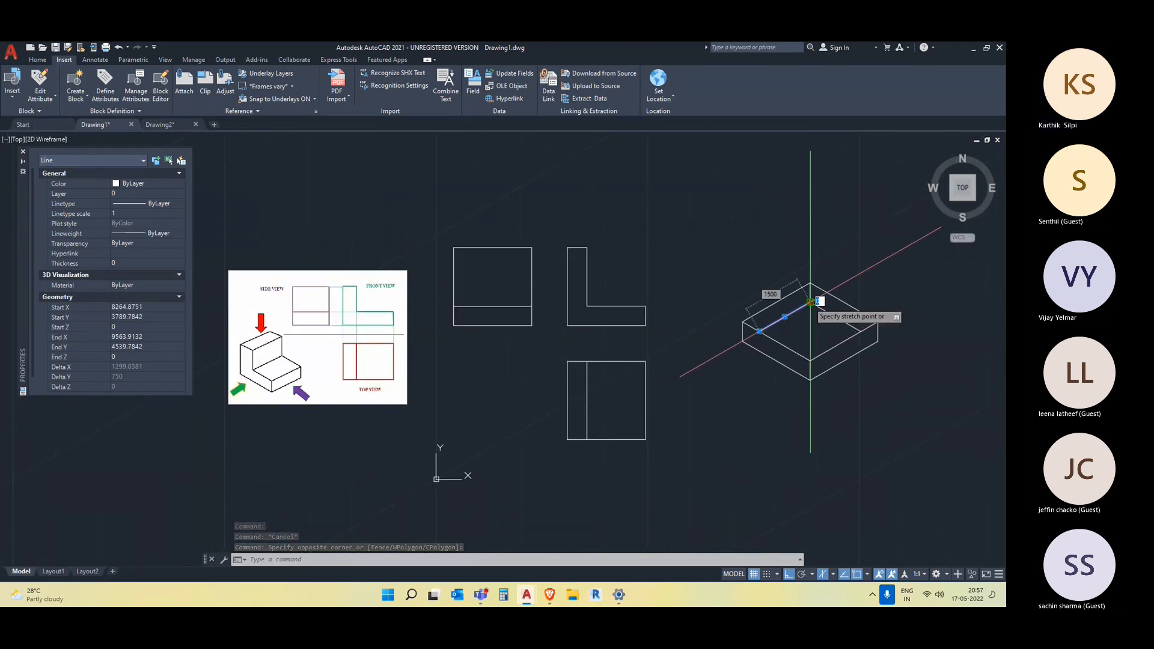
click(811, 302)
key(Escape)
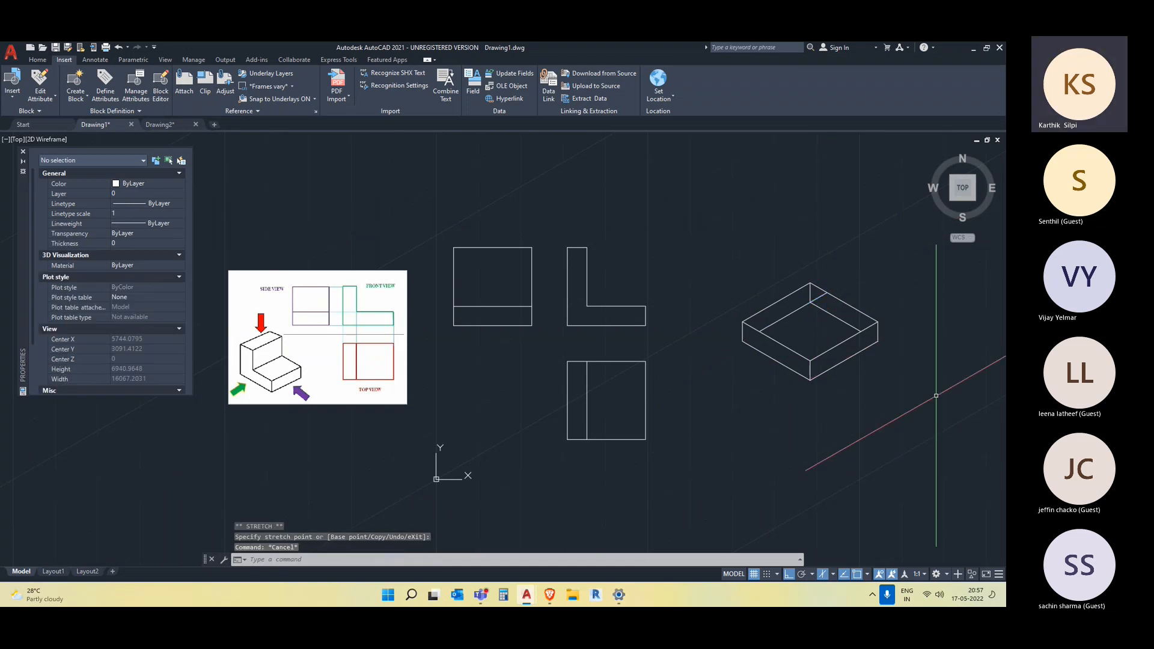
- Draw a 1500-unit vertical line upward from the inner line's front end on the base's front-left edge
middle_drag(928, 393, 922, 451)
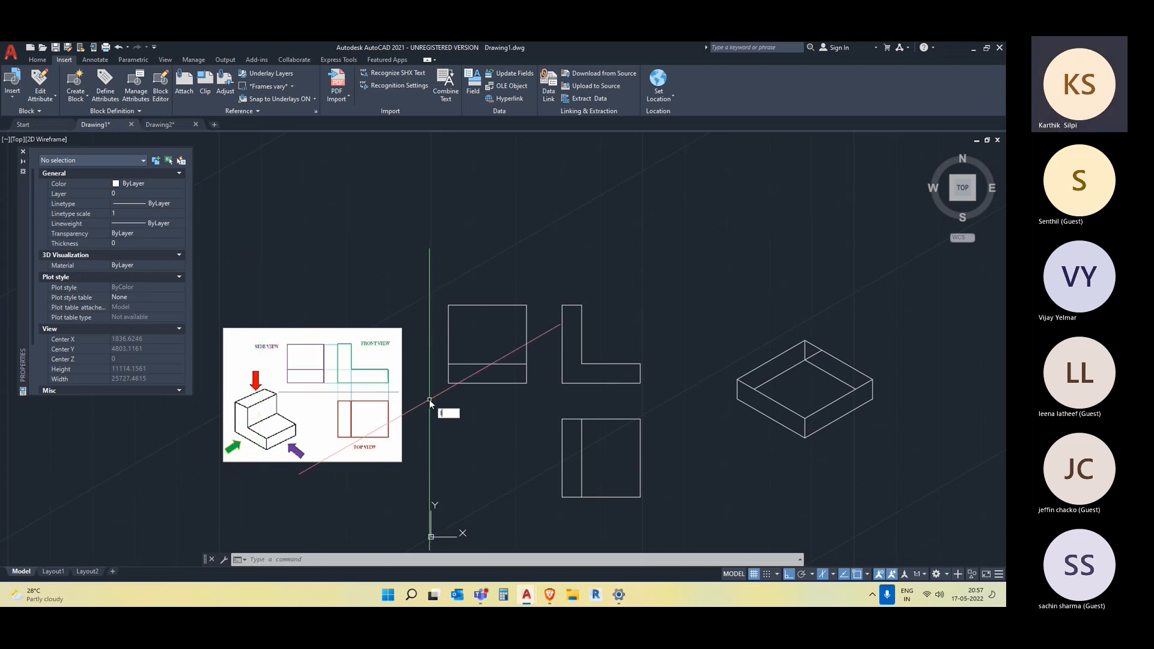
text(l)
key(Return)
click(754, 389)
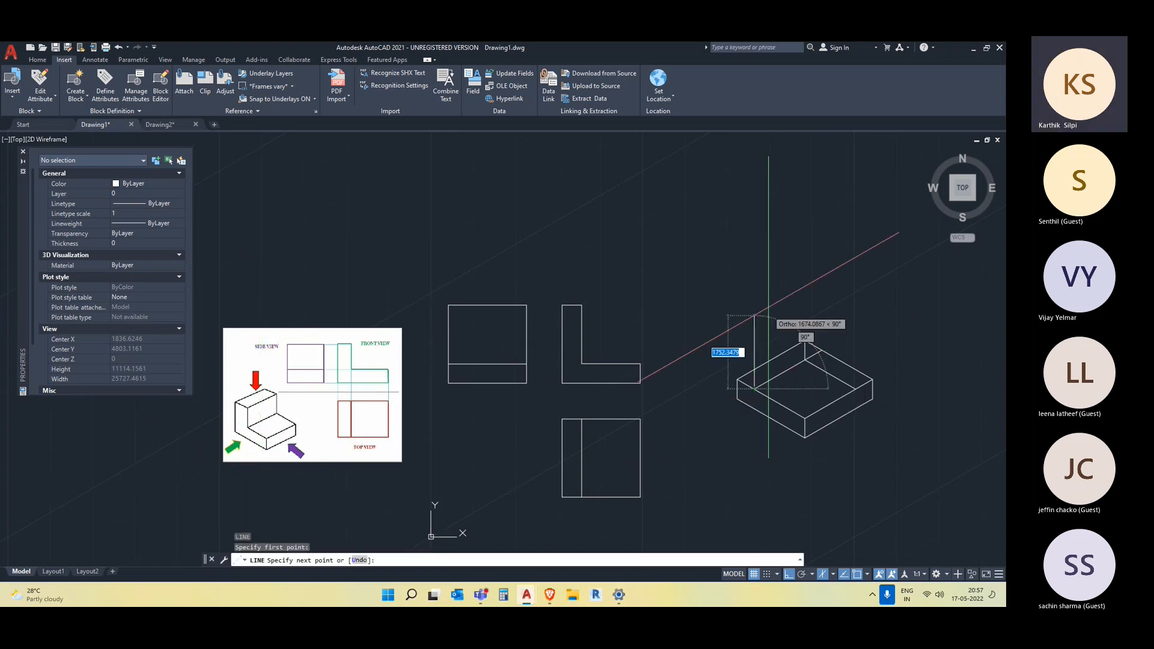
text(1)
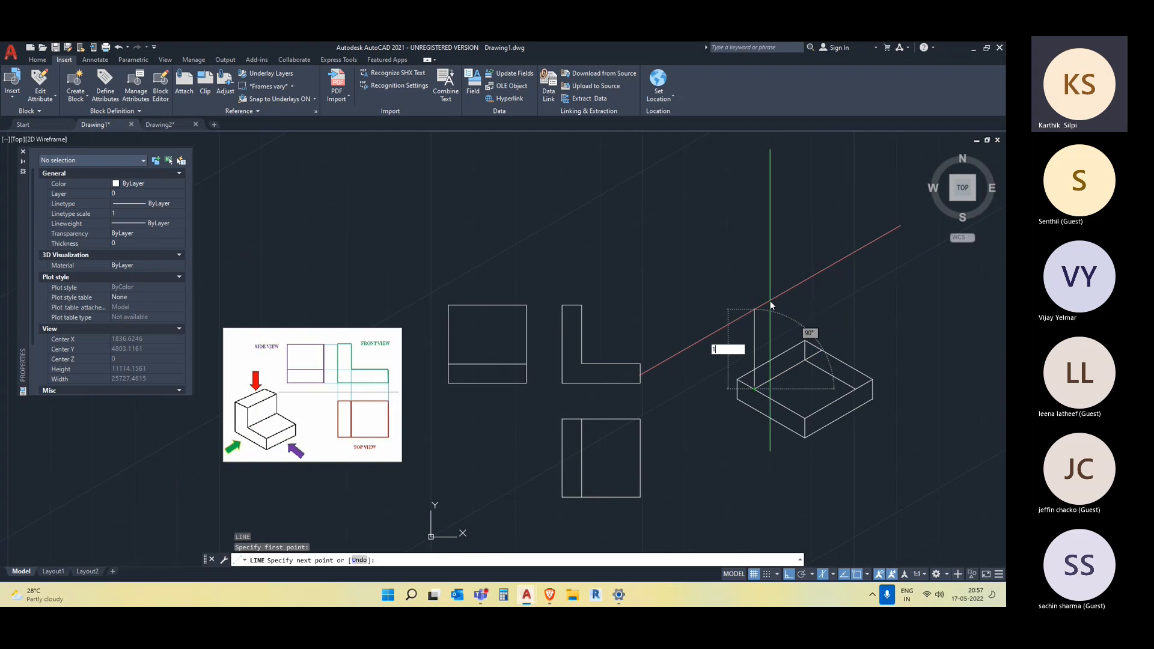
text(500)
key(Return)
key(Escape)
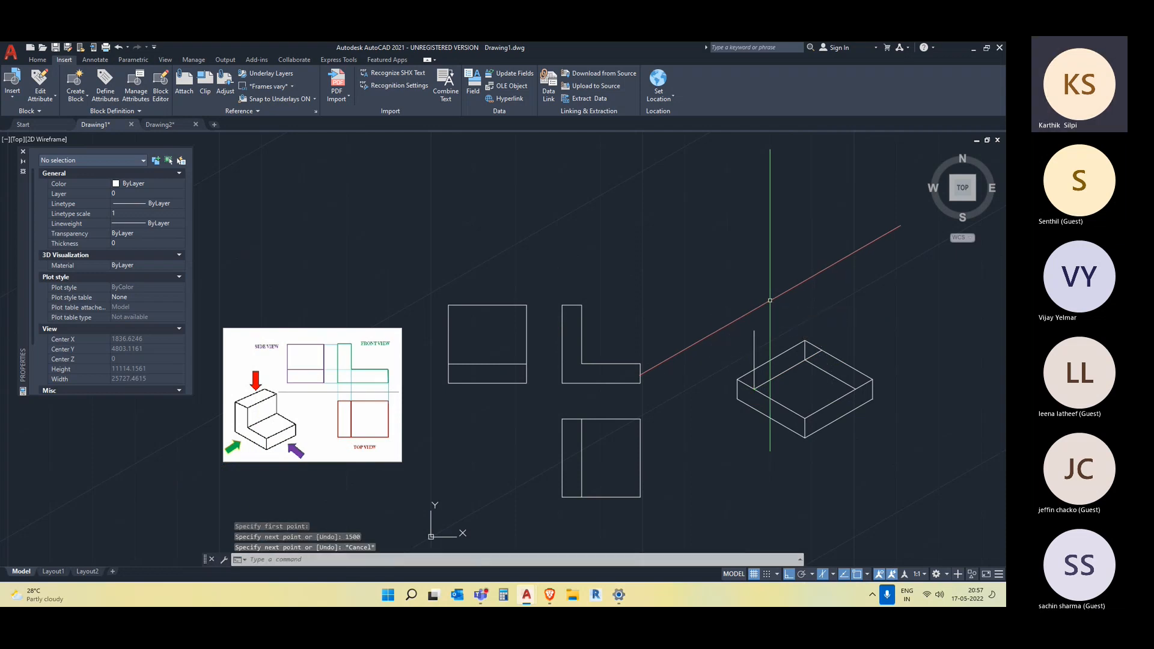
- Copy the vertical line to the inner line's other end and to the upper square's rear and left corners
click(771, 331)
click(682, 334)
middle_drag(784, 344, 755, 349)
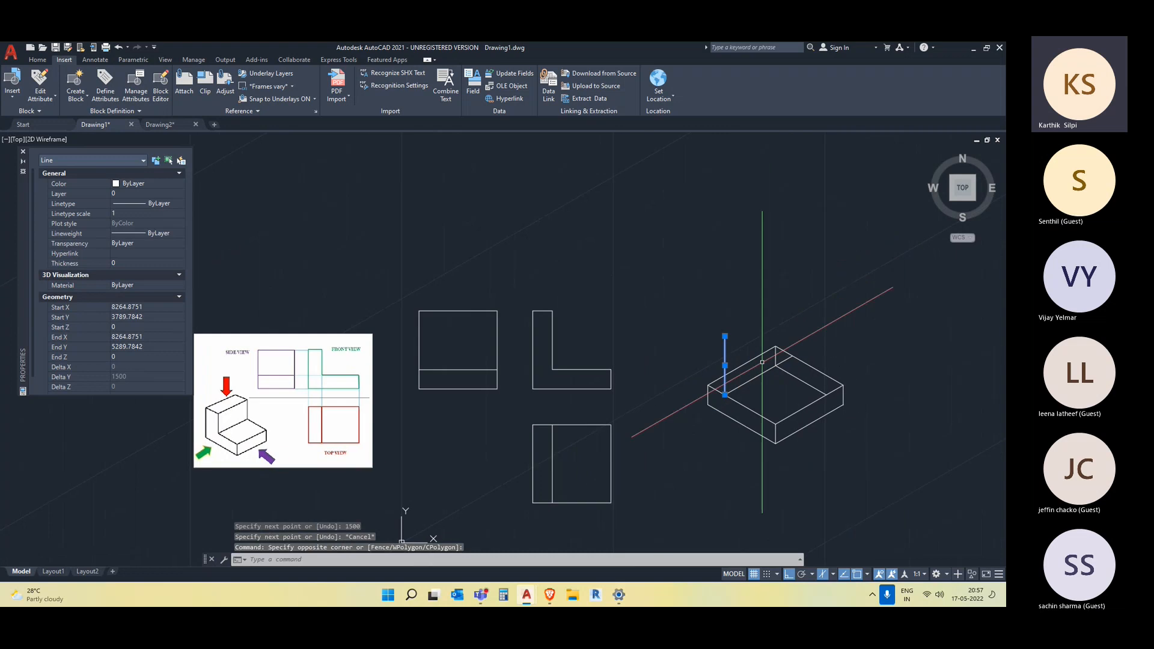
text(cp)
key(Return)
click(726, 395)
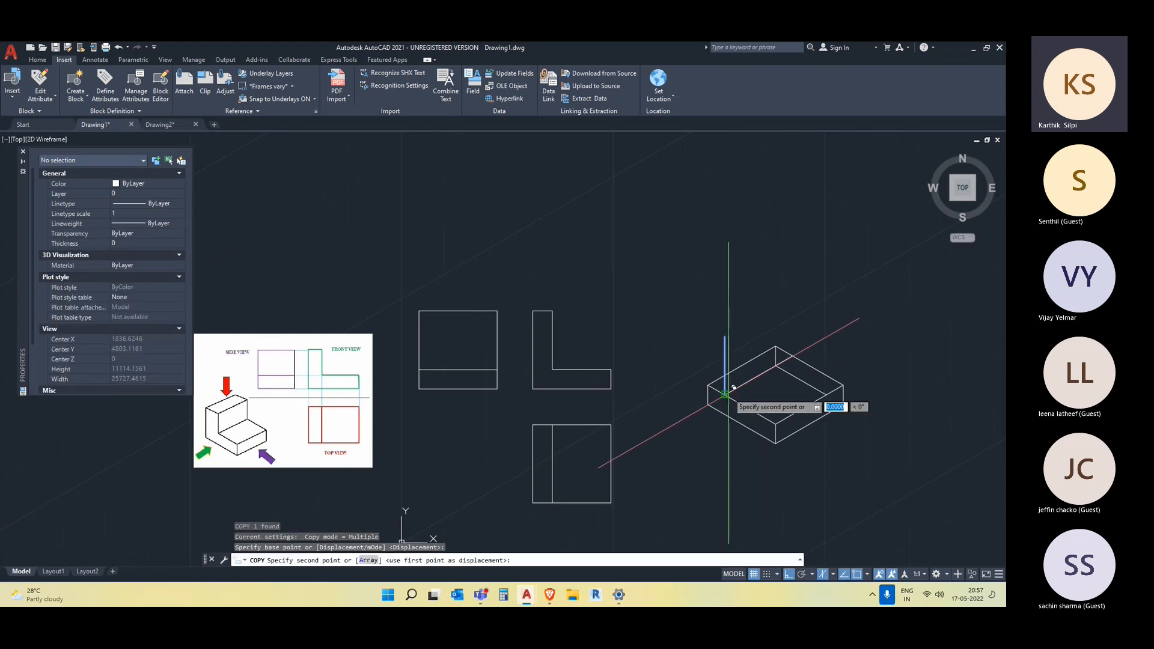
click(775, 346)
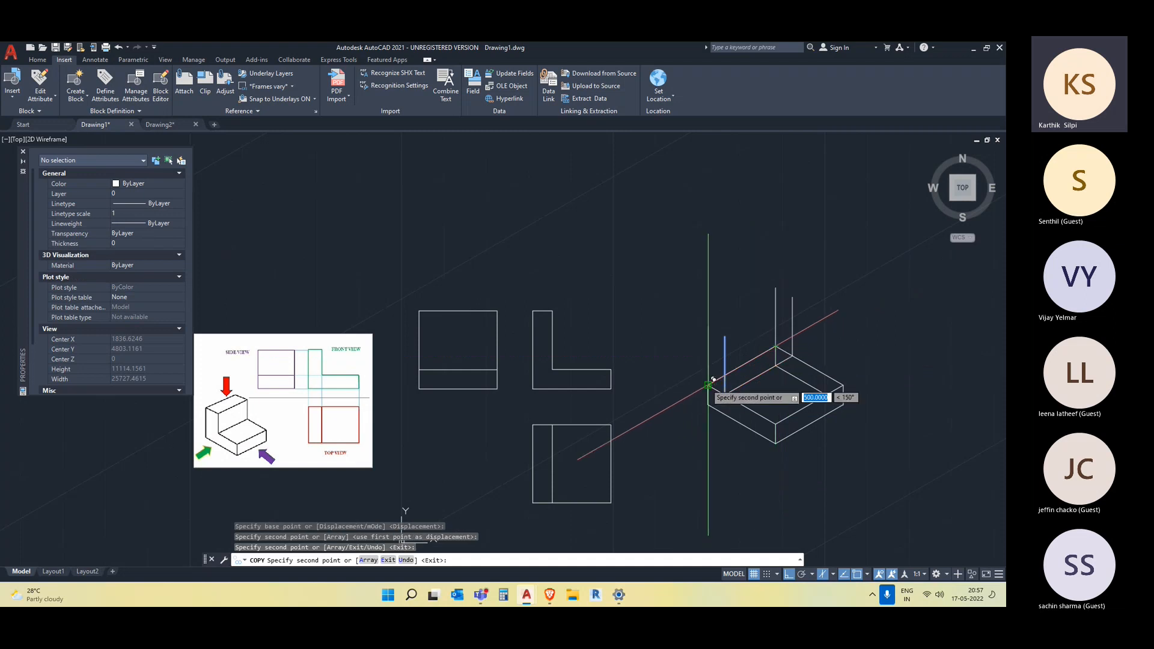
click(707, 385)
key(Escape)
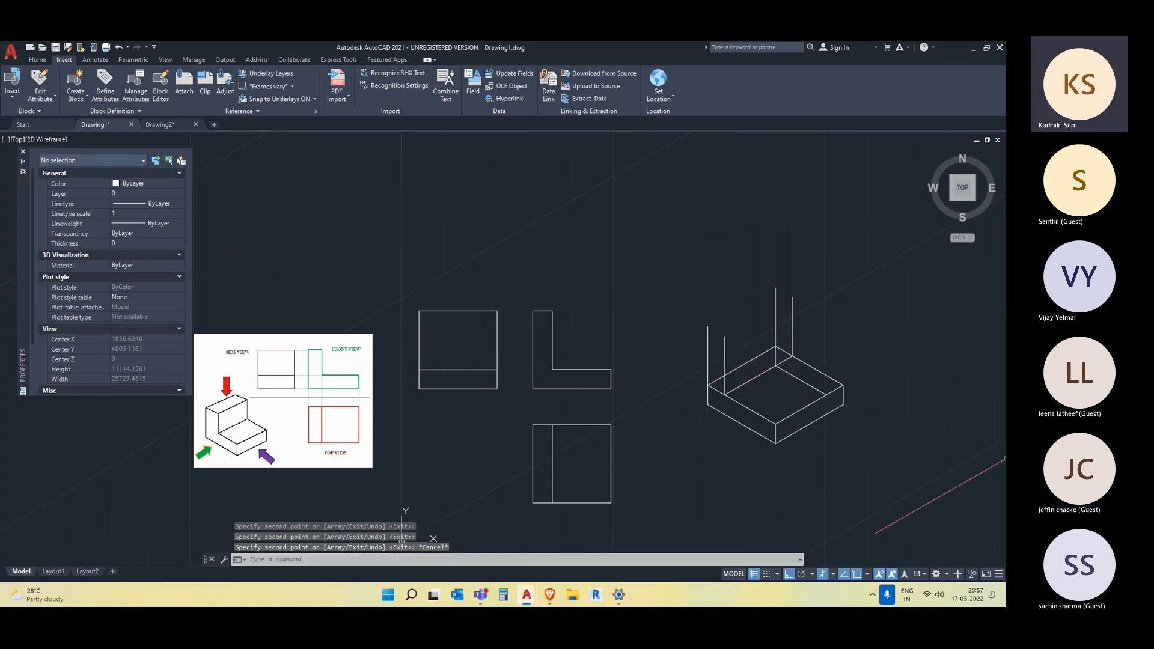
- Draw a closed polyline through the upper ends of the four vertical lines to form the upright's top face
text(pl)
key(Return)
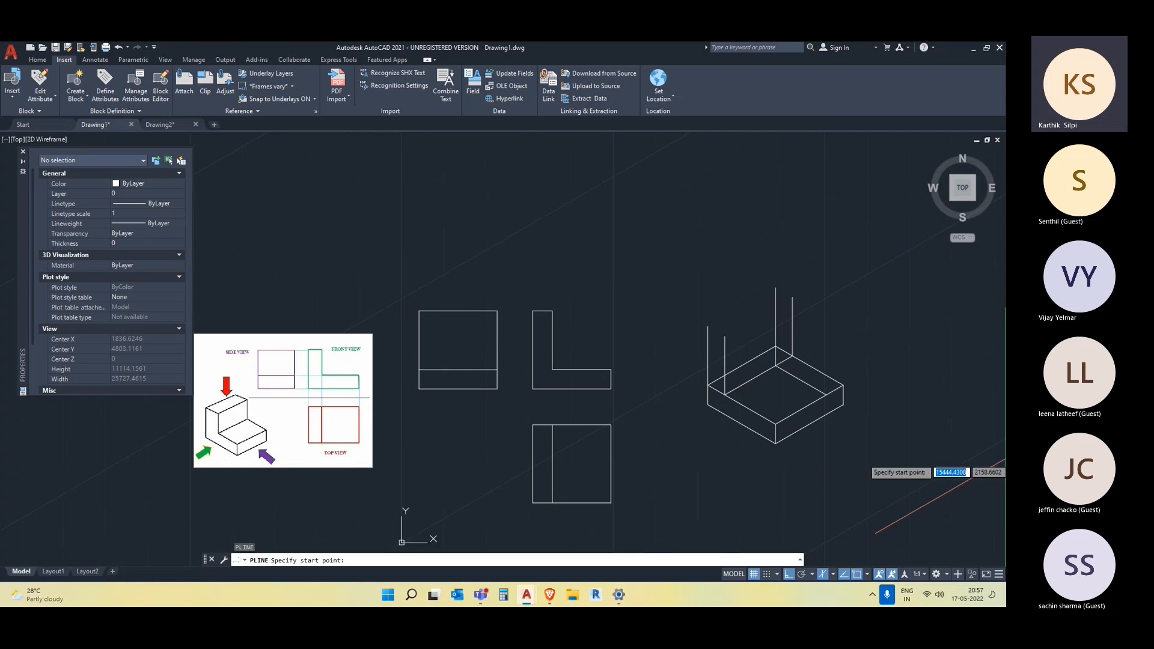
click(708, 327)
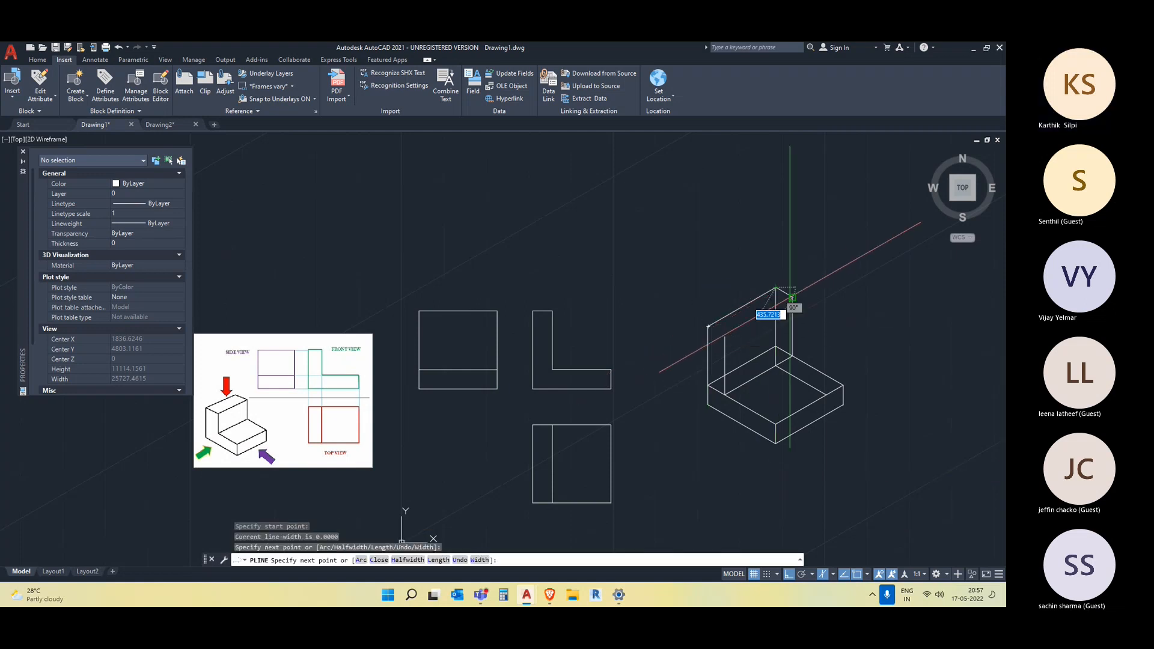
click(792, 298)
click(724, 336)
click(708, 326)
key(Escape)
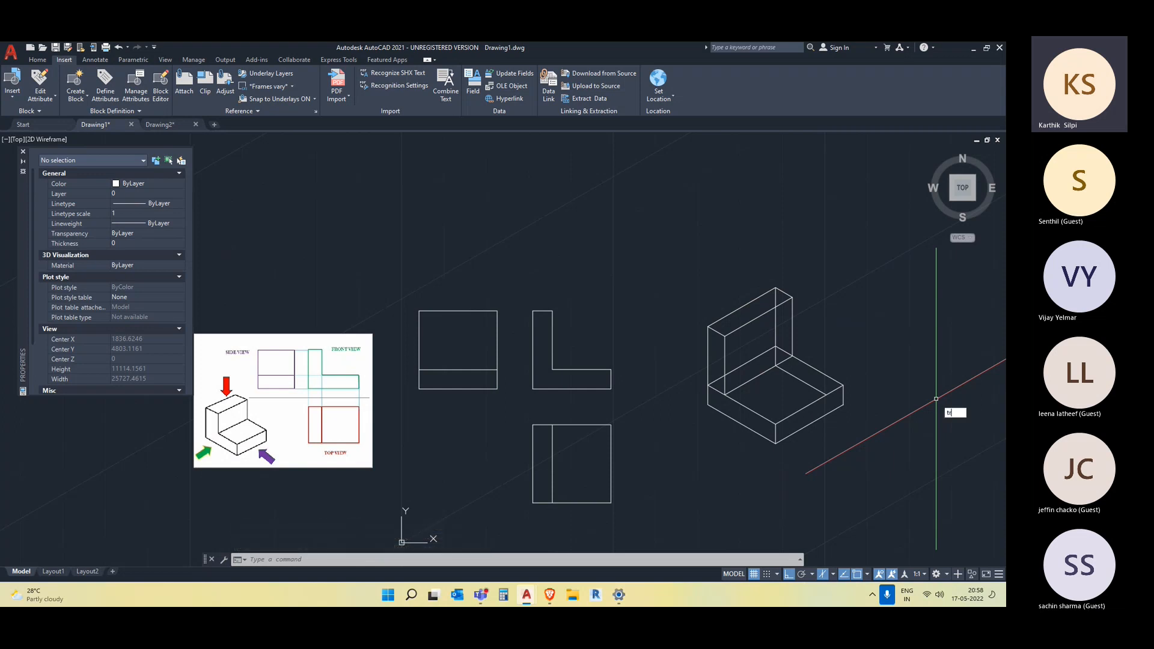
- Trim away the hidden edges of the upright and base, keeping only the stepped block's visible edges
key(Return)
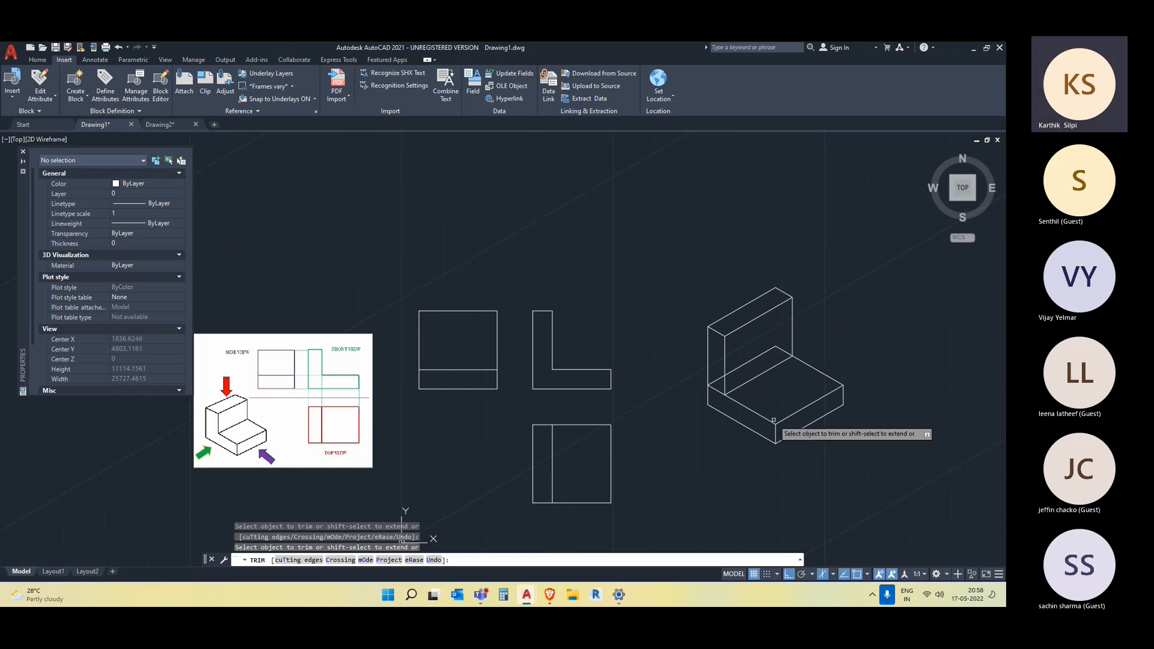
middle_drag(777, 403, 783, 398)
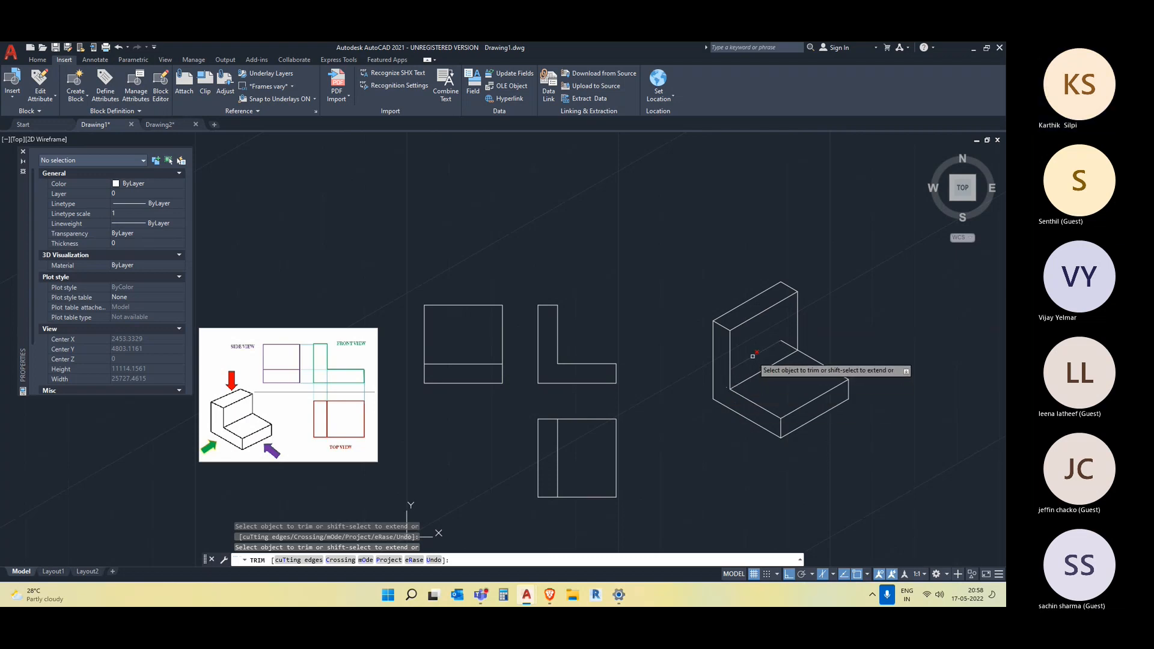
click(790, 343)
click(783, 344)
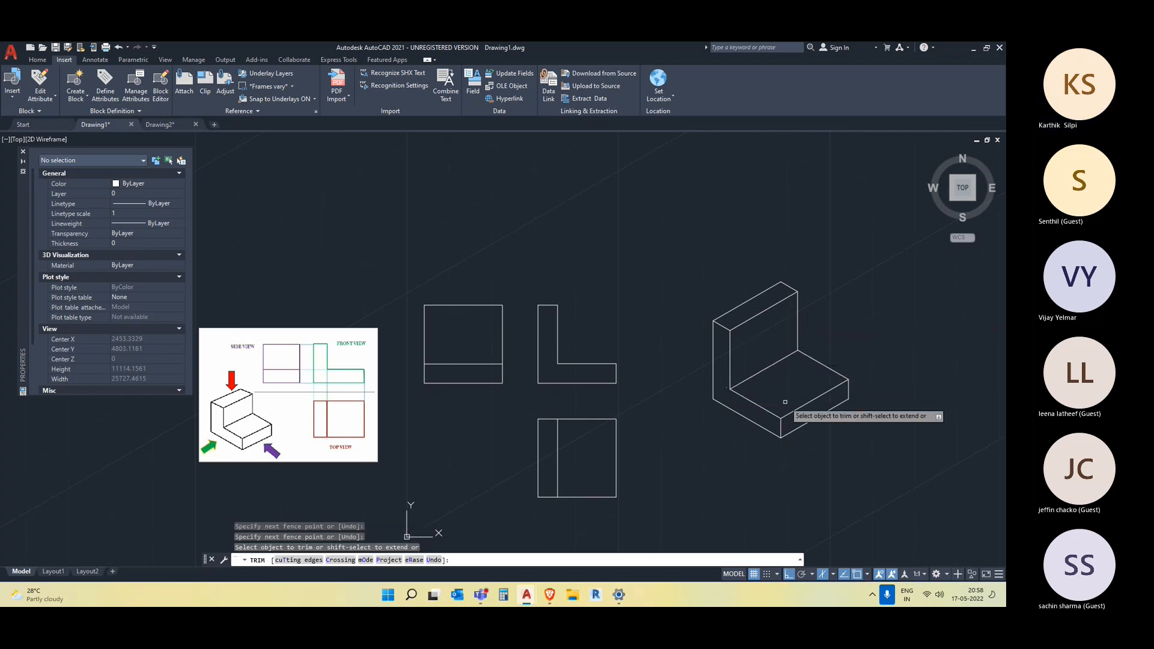
scroll(723, 391, up, 2)
key(Escape)
- Erase the stray point left on the block's front-left face beside the inner step corner
click(740, 384)
click(721, 370)
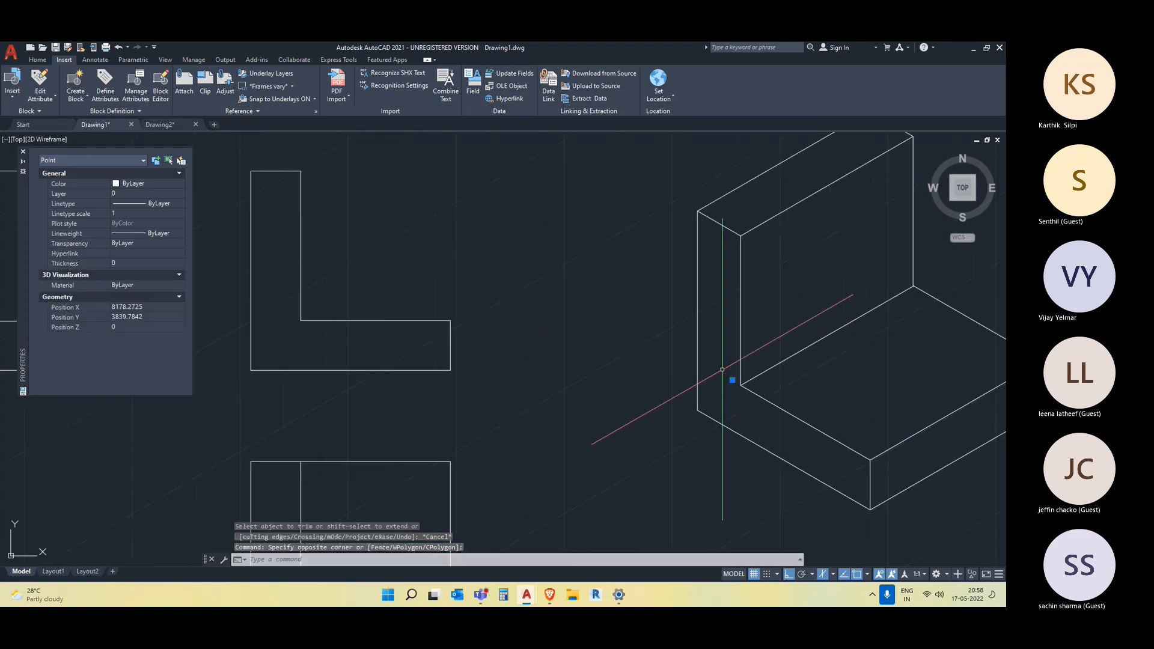
key(Delete)
- Review the finished isometric block against the reference image and orthographic views, and switch isometric drafting back to orthographic mode
scroll(752, 452, down, 6)
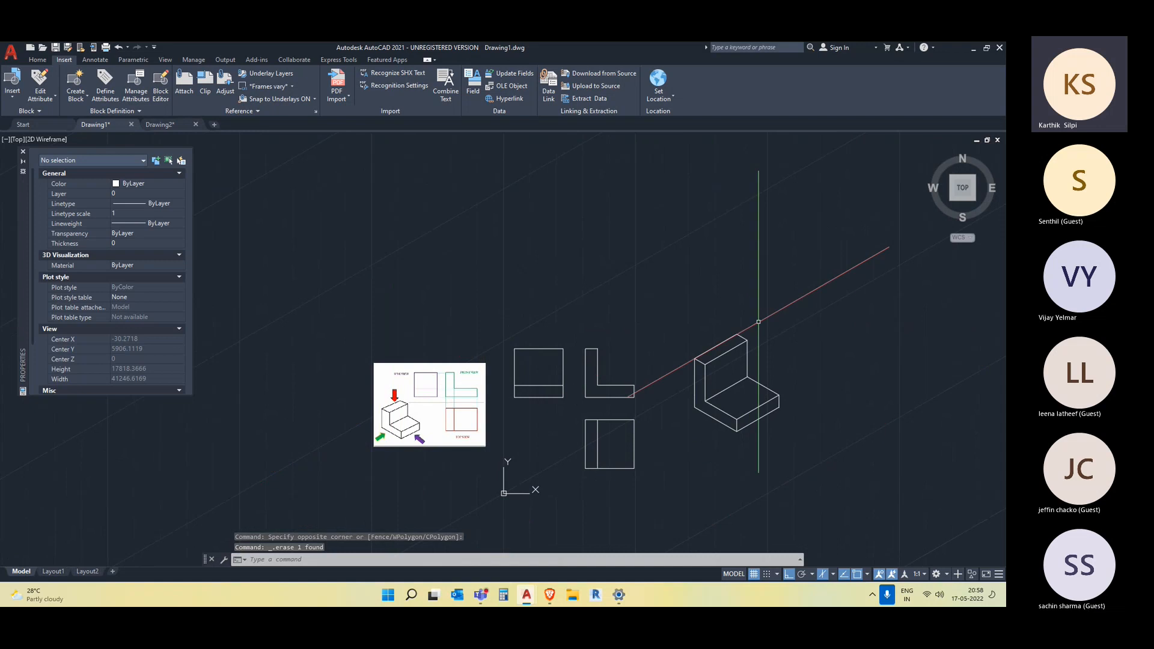
scroll(766, 462, up, 2)
middle_drag(168, 482, 311, 480)
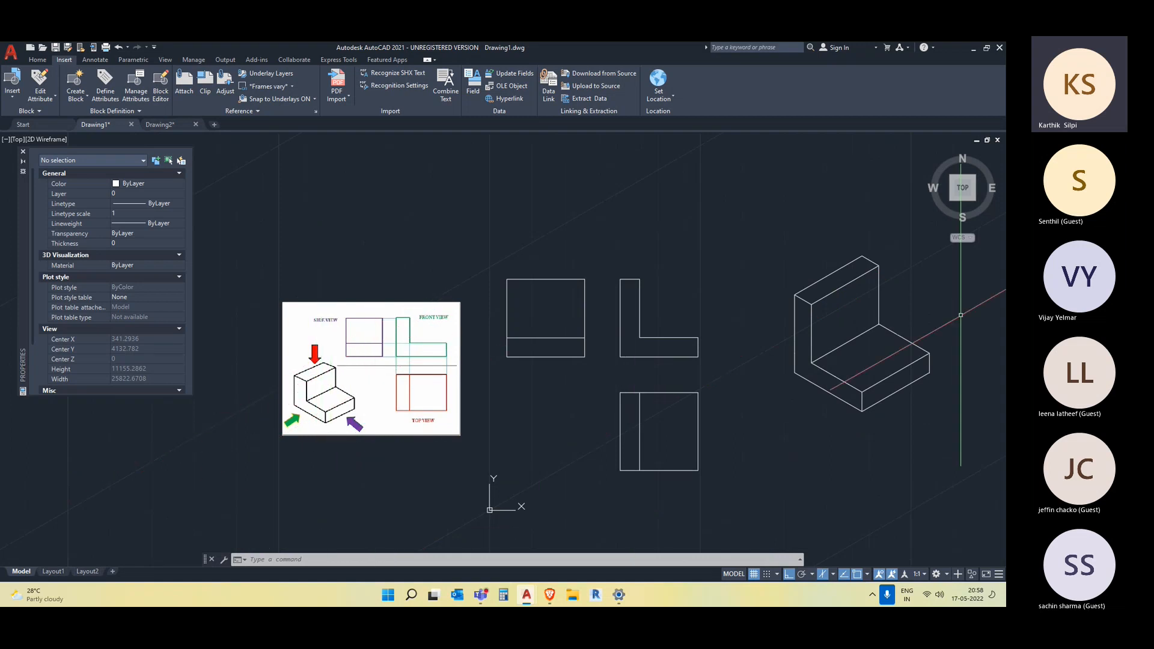
middle_drag(857, 453, 816, 452)
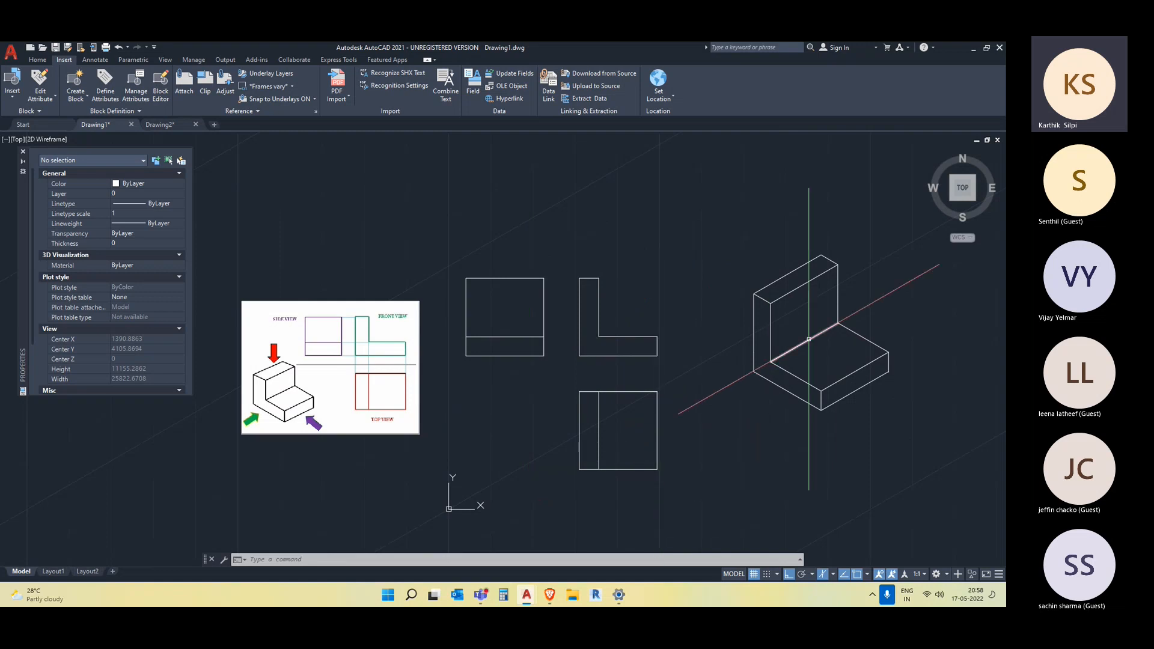
middle_drag(804, 466, 802, 466)
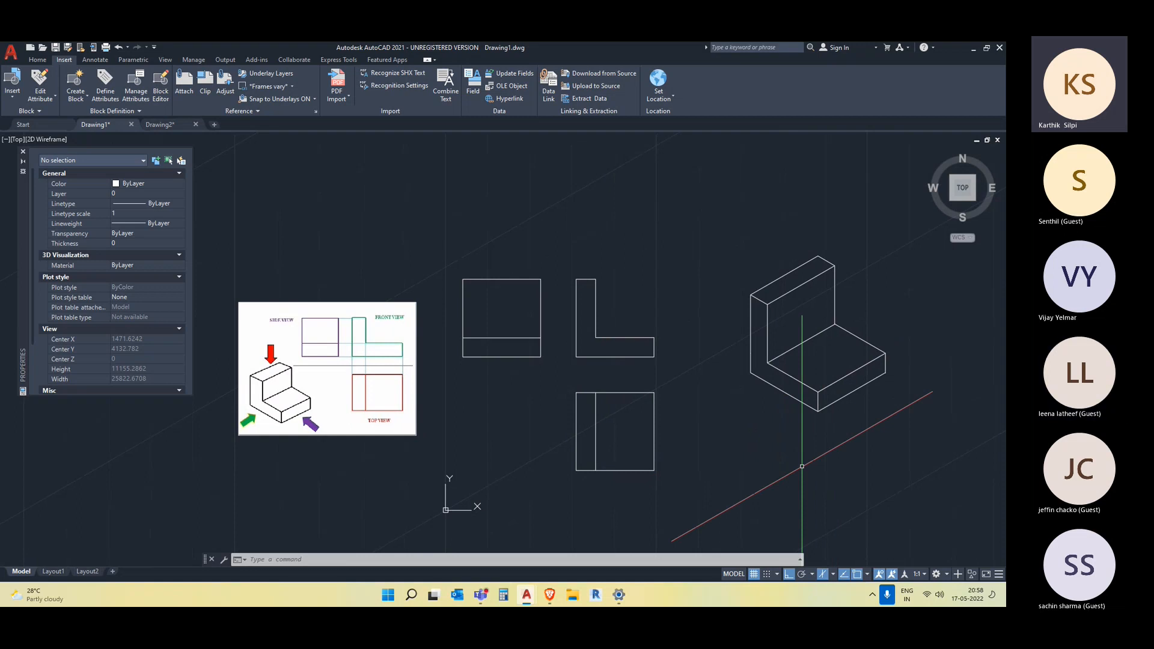
middle_drag(730, 451, 690, 443)
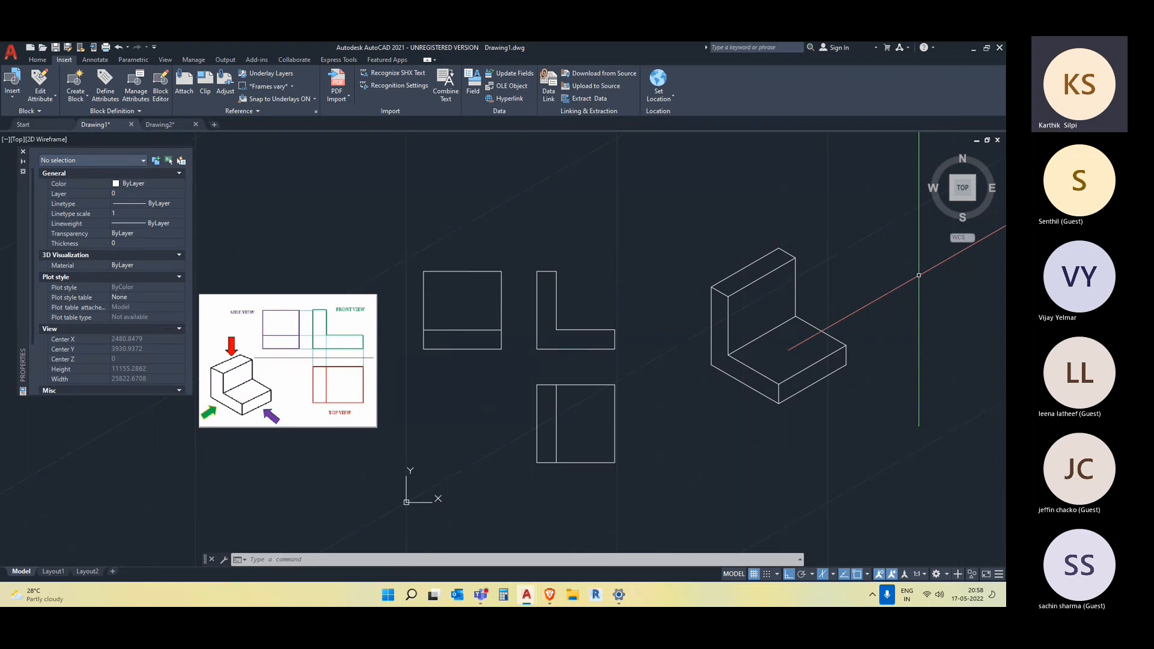
click(822, 574)
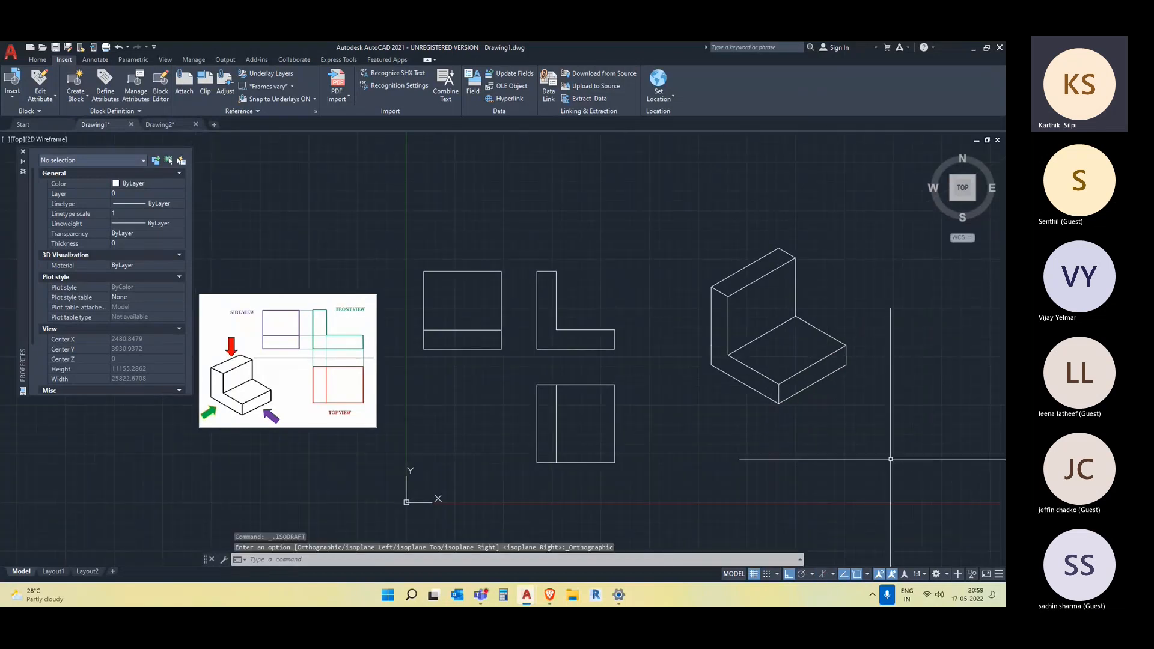
- Erase the reference image beside the orthographic views and close the Properties palette
middle_drag(355, 451, 361, 451)
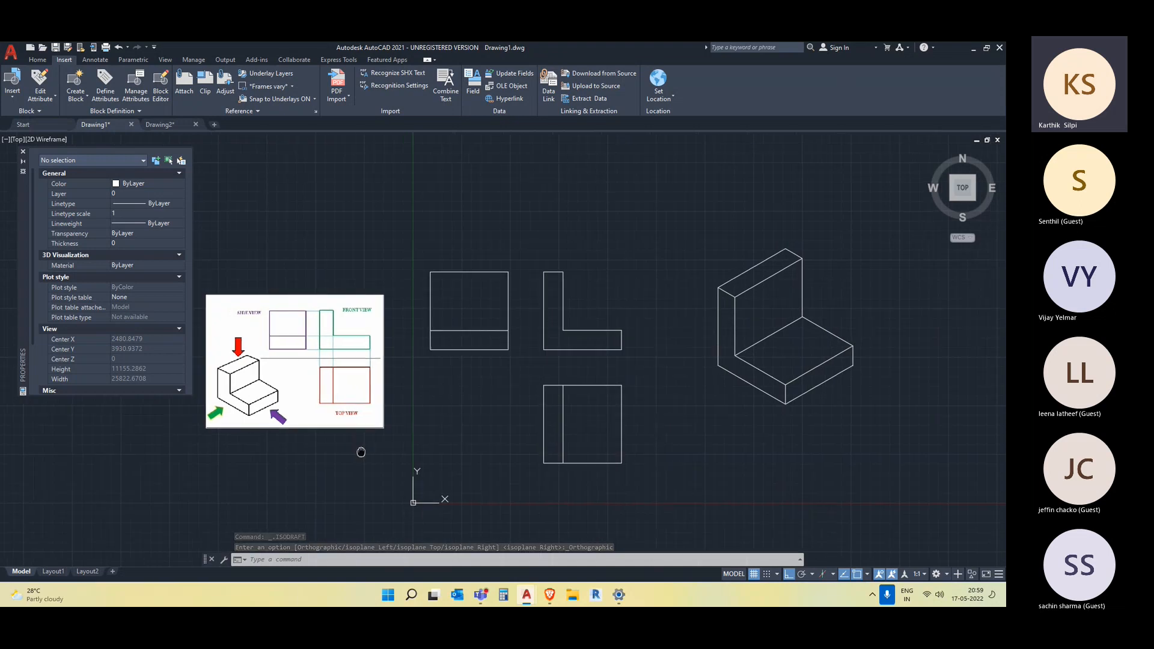
click(362, 451)
click(238, 303)
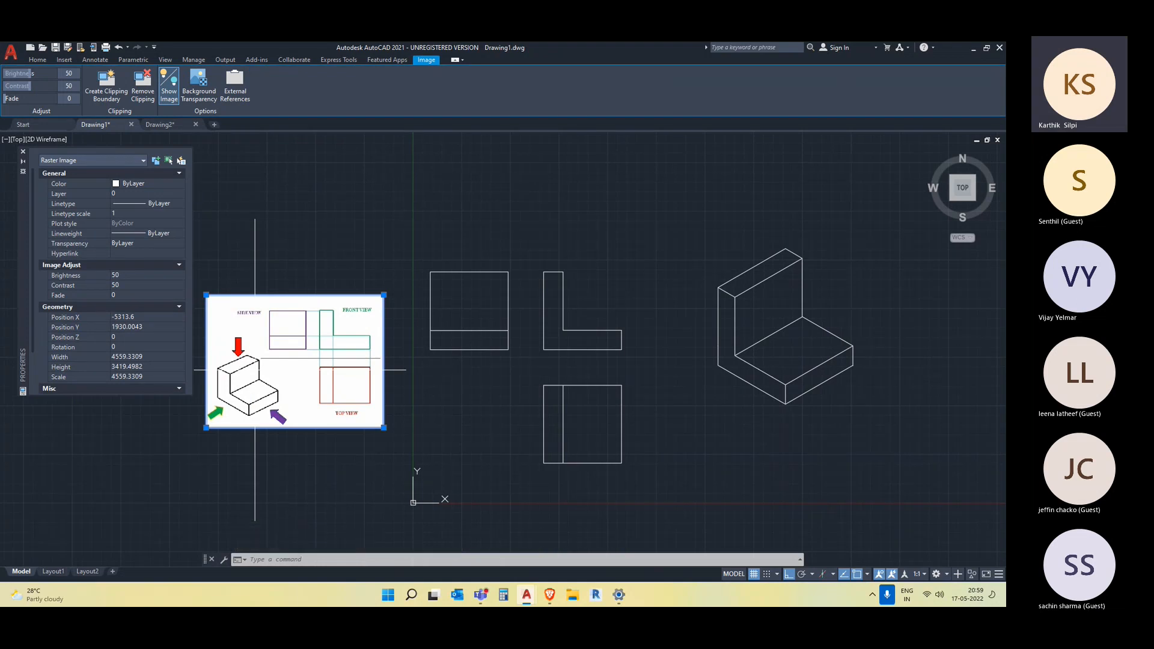
key(Delete)
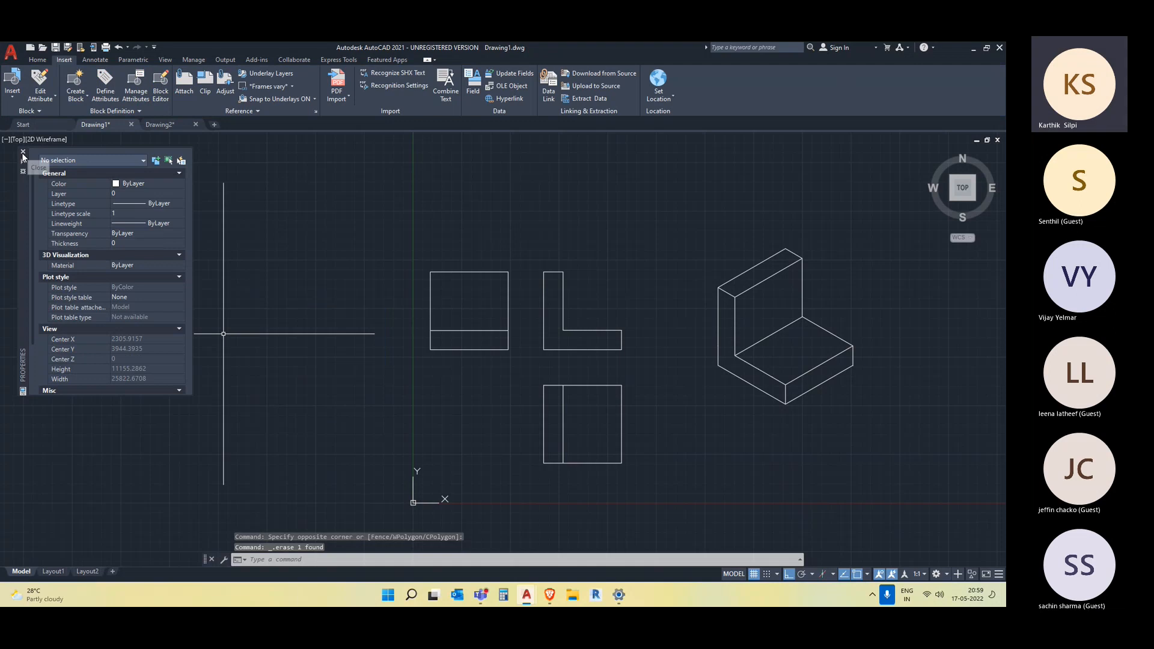
click(22, 153)
- Add an aligned dimension to the outer vertical edge of the isometric block's upright, placed outside the block
middle_drag(490, 358, 384, 332)
scroll(385, 333, down, 2)
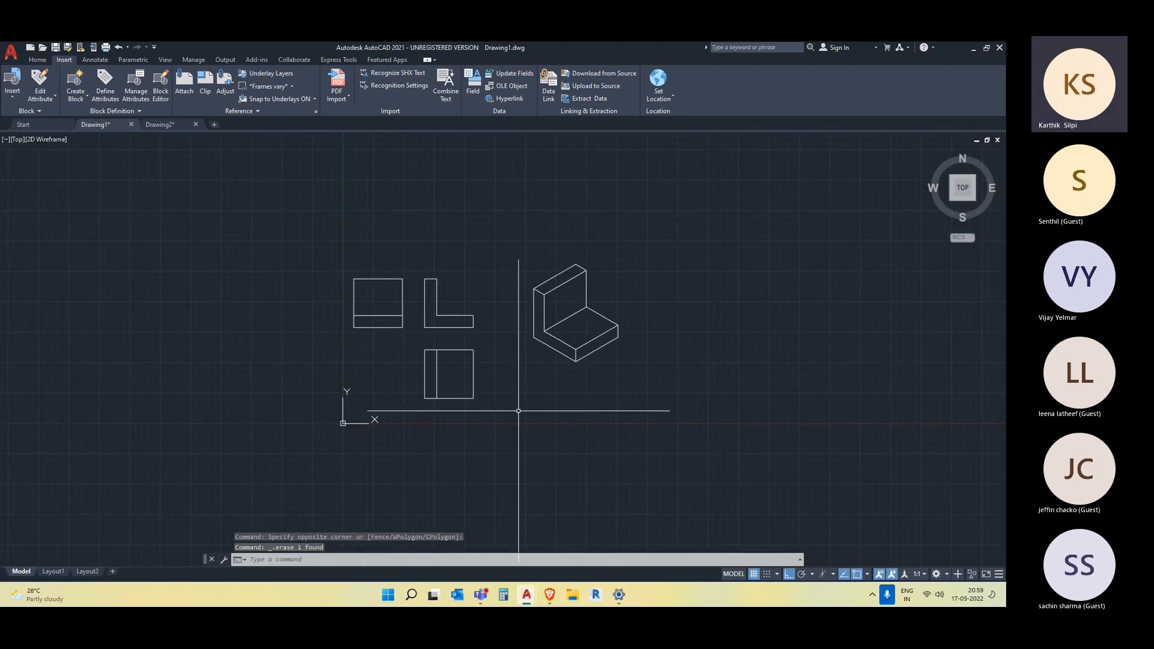
middle_drag(505, 415, 450, 407)
scroll(330, 348, up, 2)
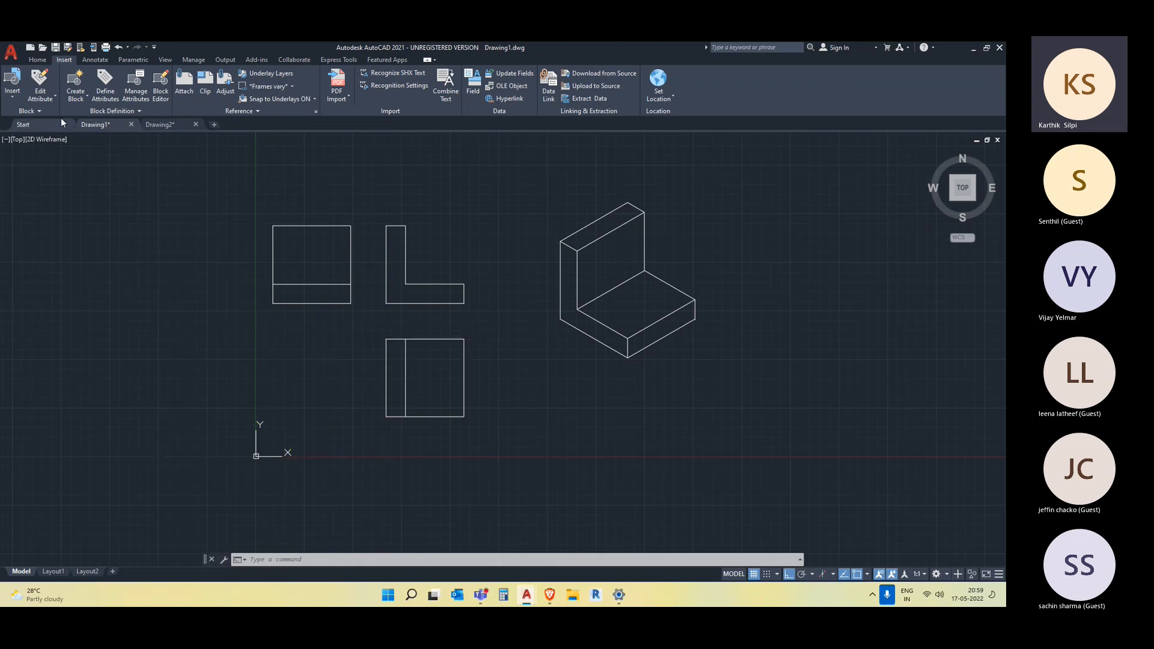
click(90, 59)
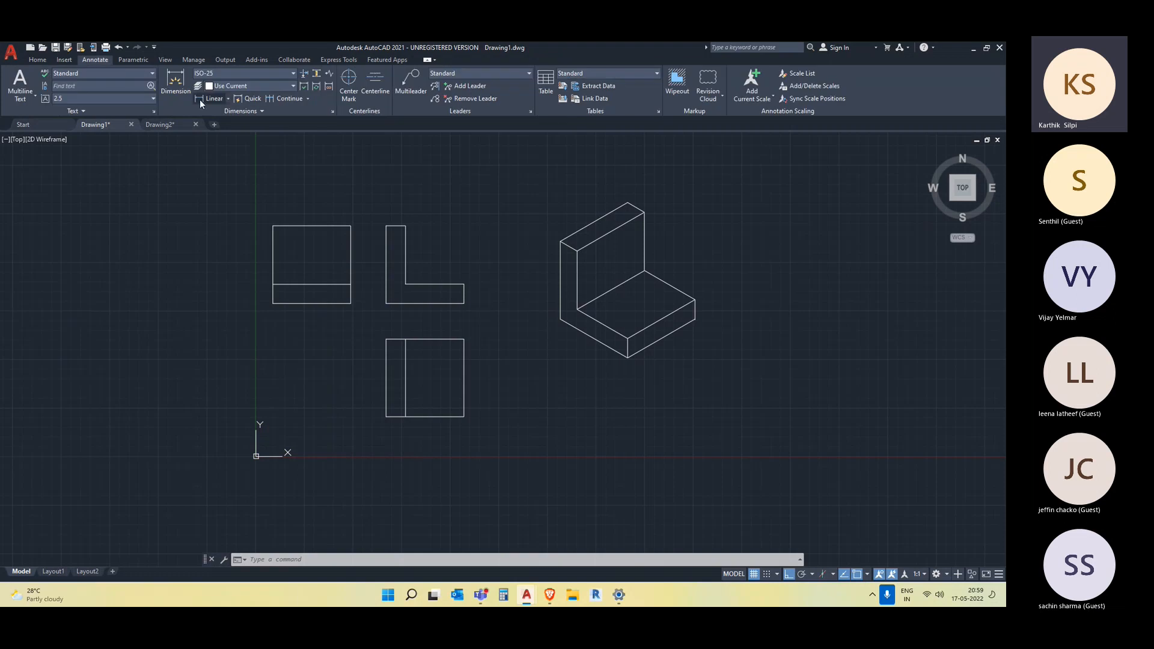
click(228, 98)
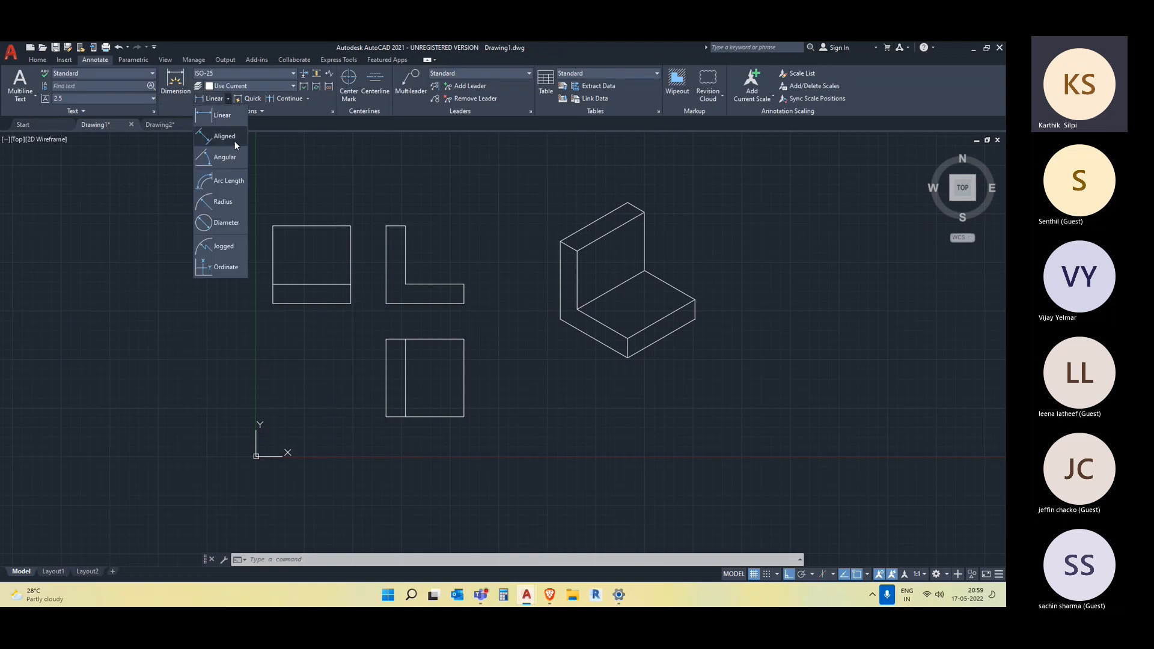
click(233, 137)
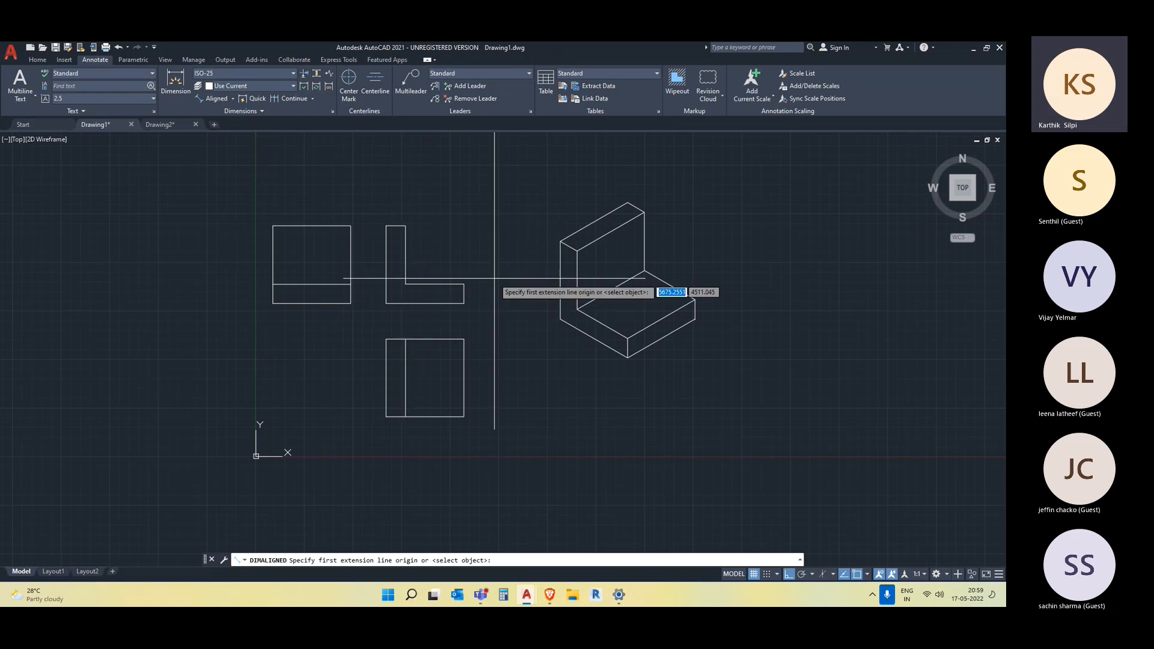
click(560, 241)
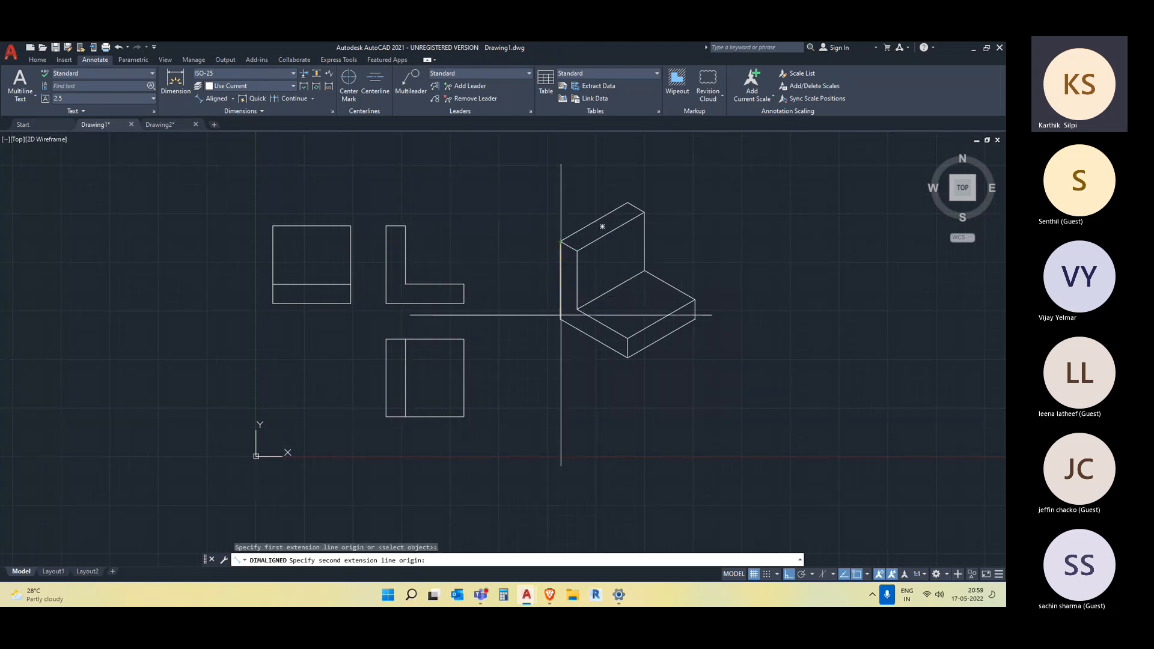
click(560, 319)
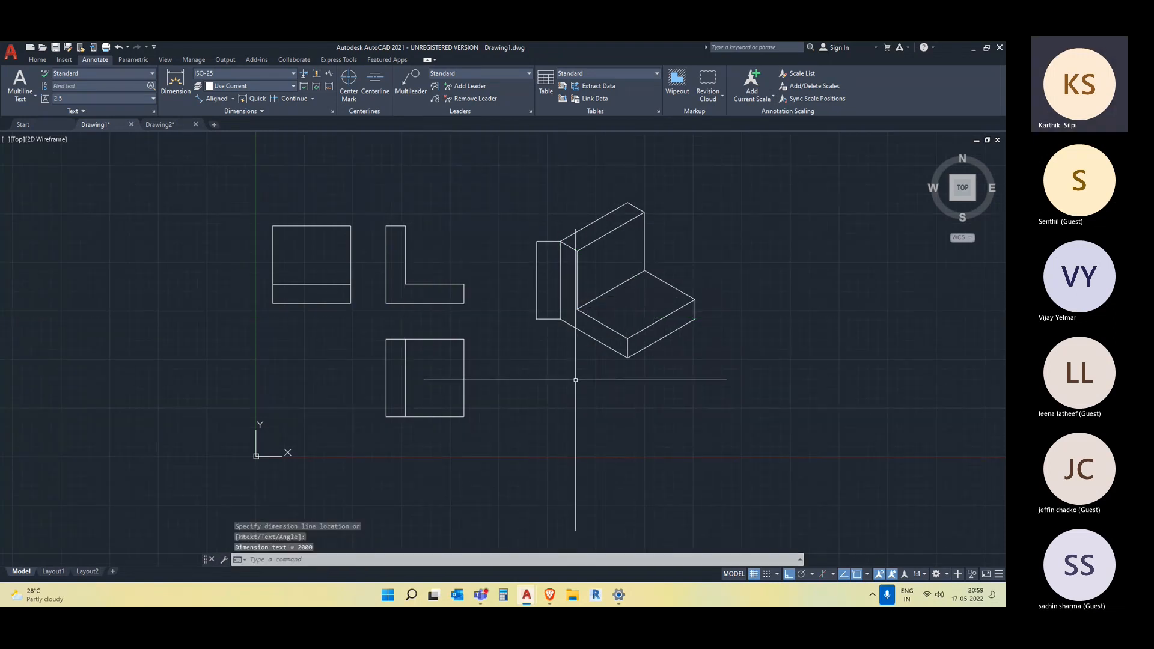
- Modify the ISO-25 dimension style to use an overall scale of 30
scroll(529, 295, up, 4)
click(535, 283)
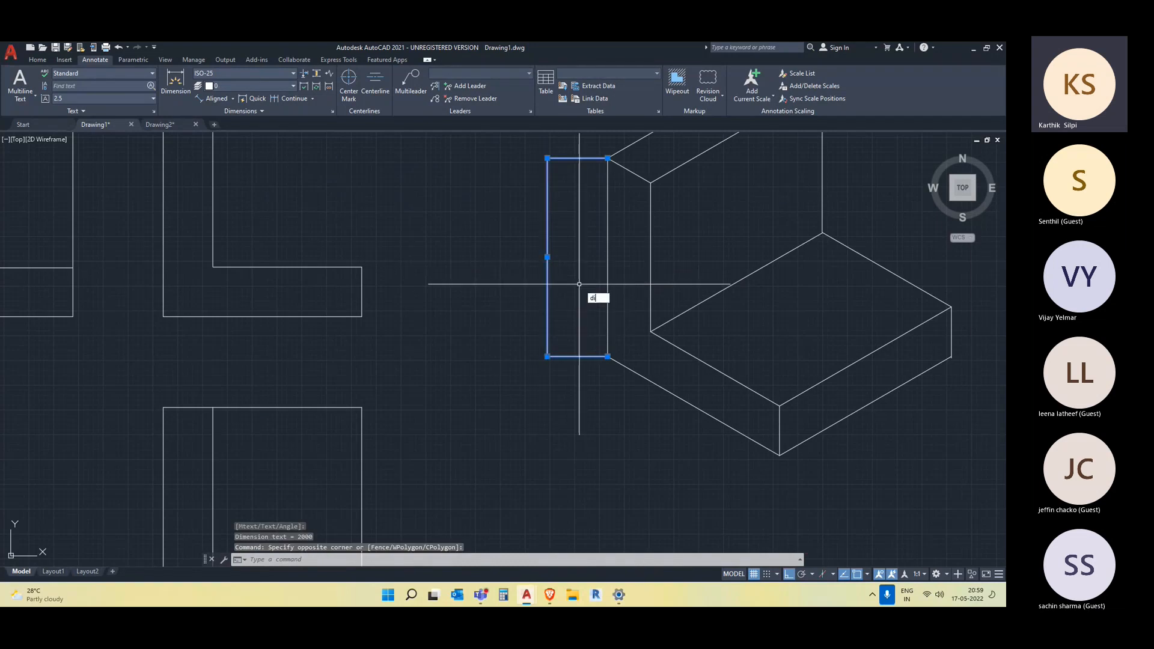
text(ty)
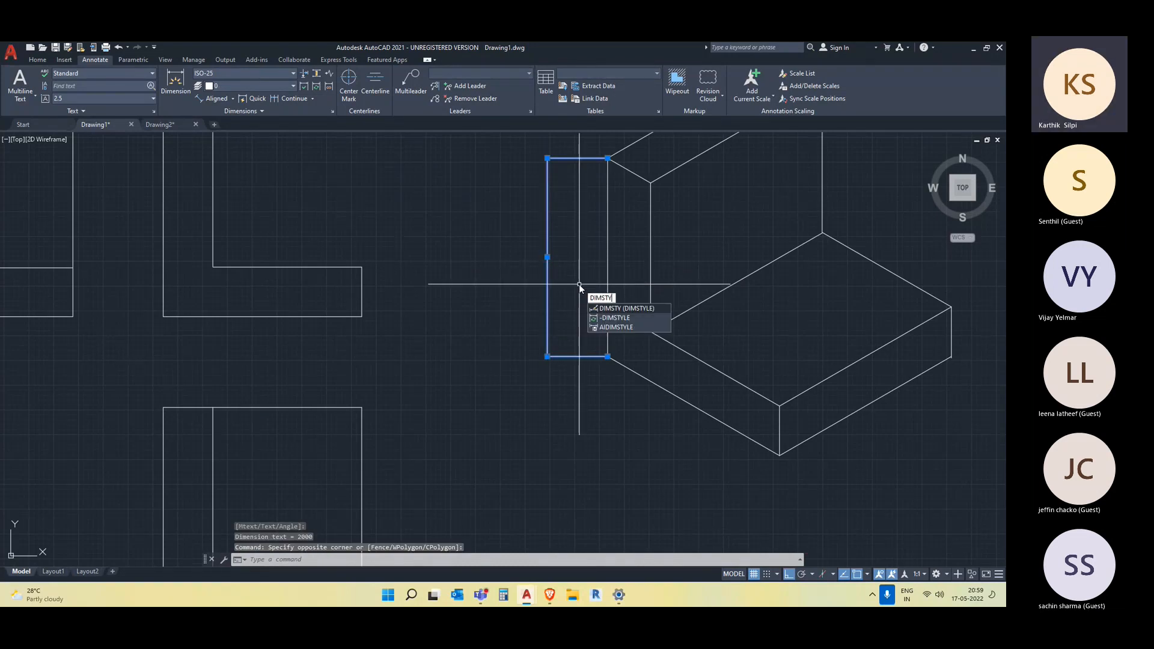
key(Return)
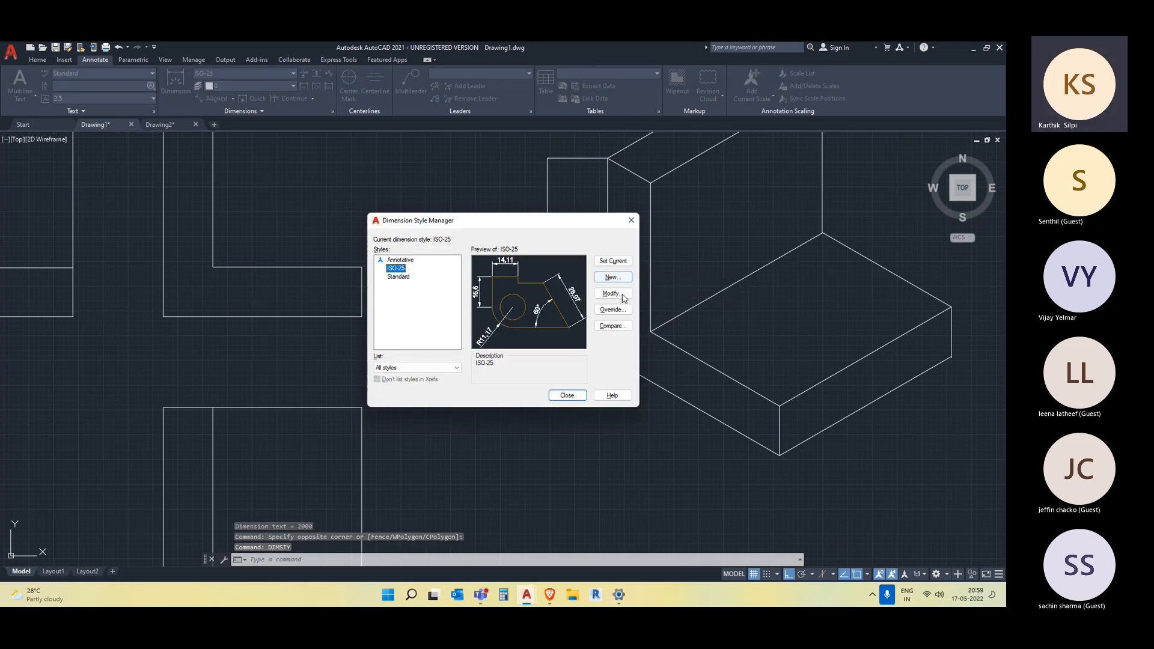
click(611, 294)
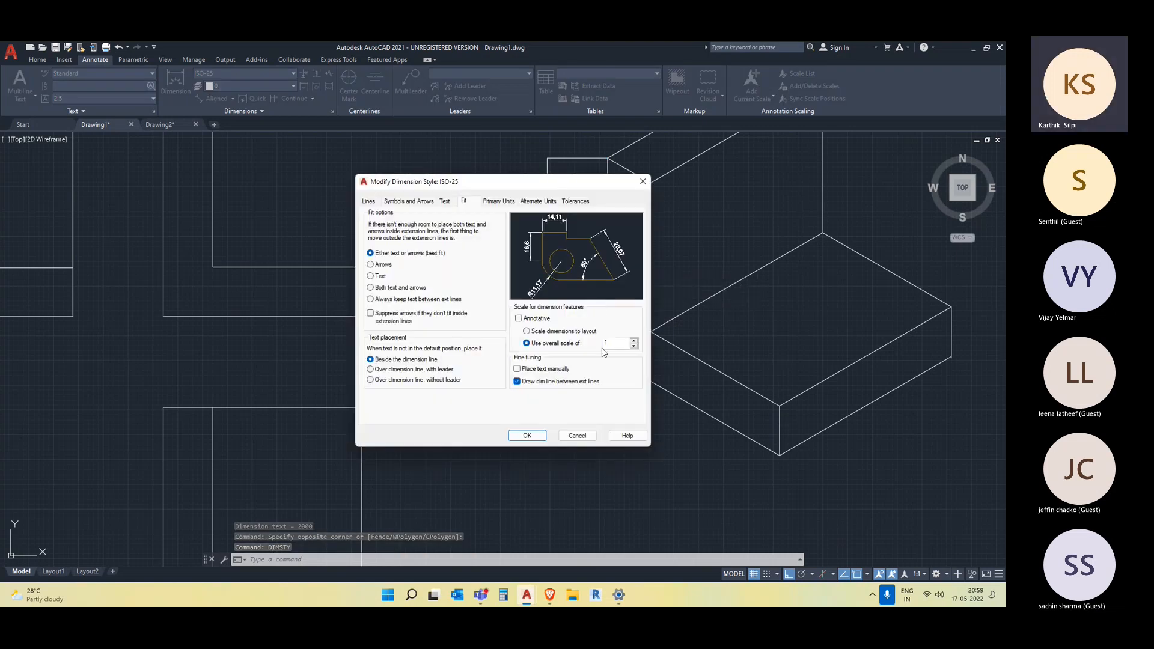
text(30)
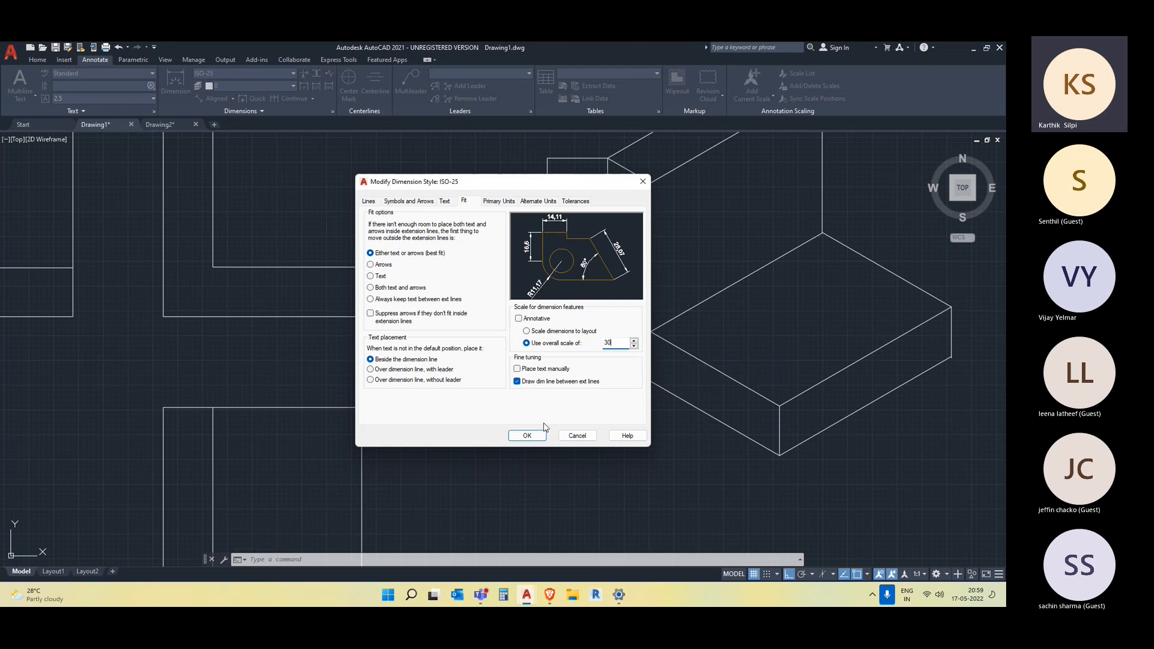
click(538, 435)
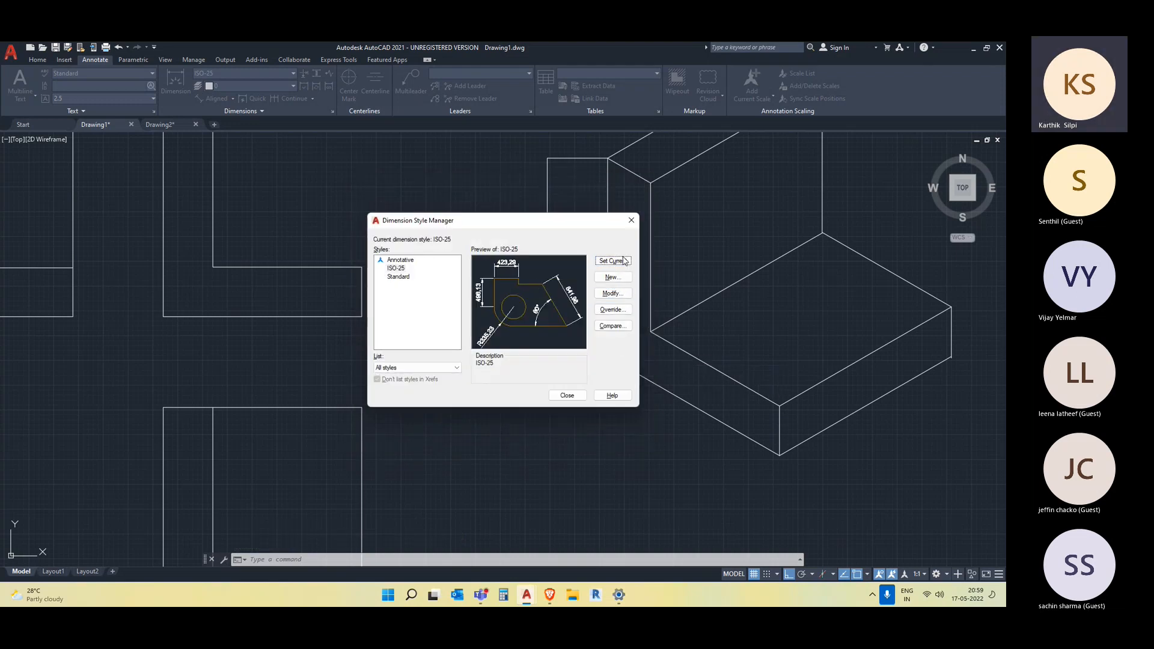
click(567, 395)
scroll(683, 391, down, 3)
scroll(736, 459, up, 5)
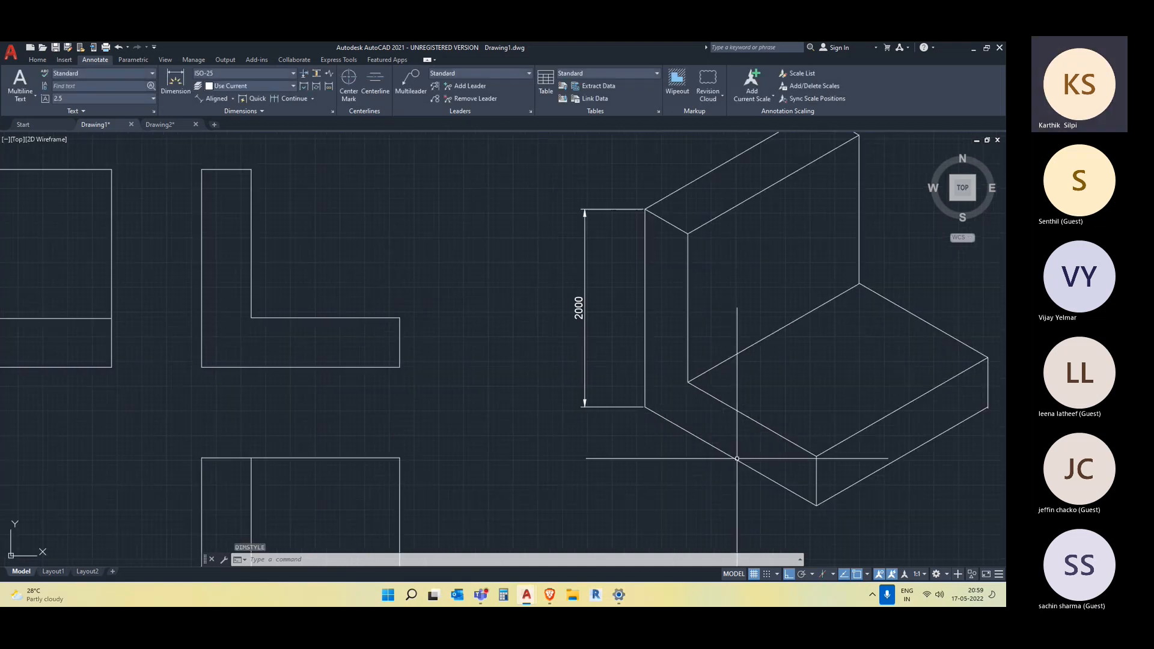
- Turn Ortho off and add an aligned dimension along the lower front-left edge of the isometric block's base
middle_drag(736, 459, 655, 394)
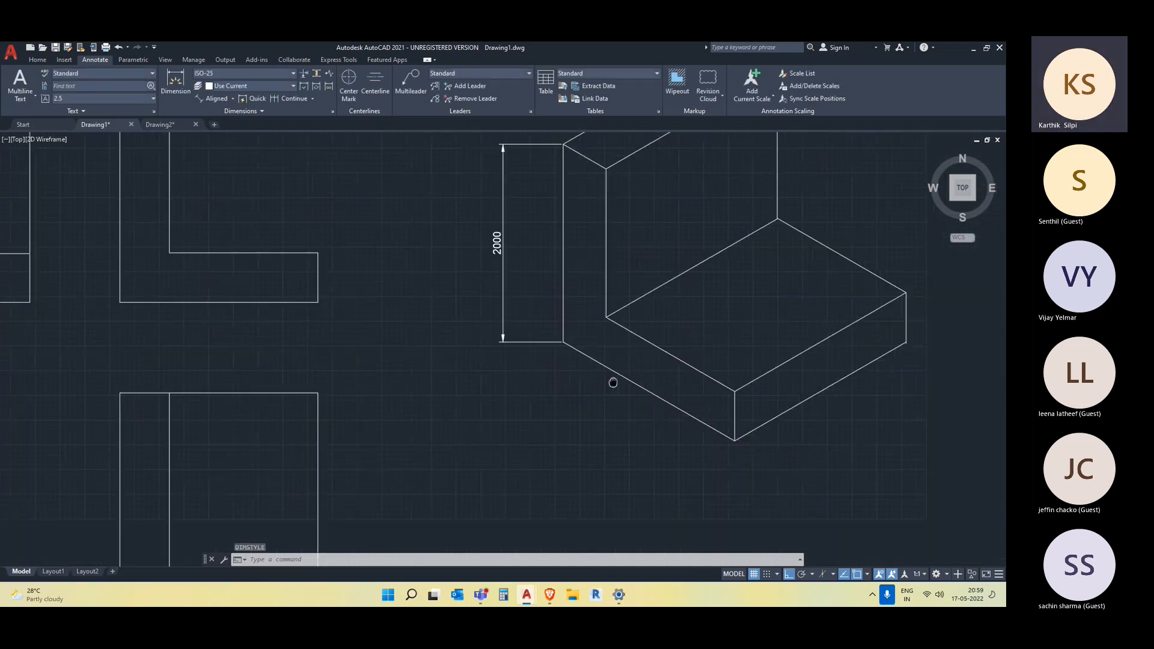
click(217, 99)
click(563, 342)
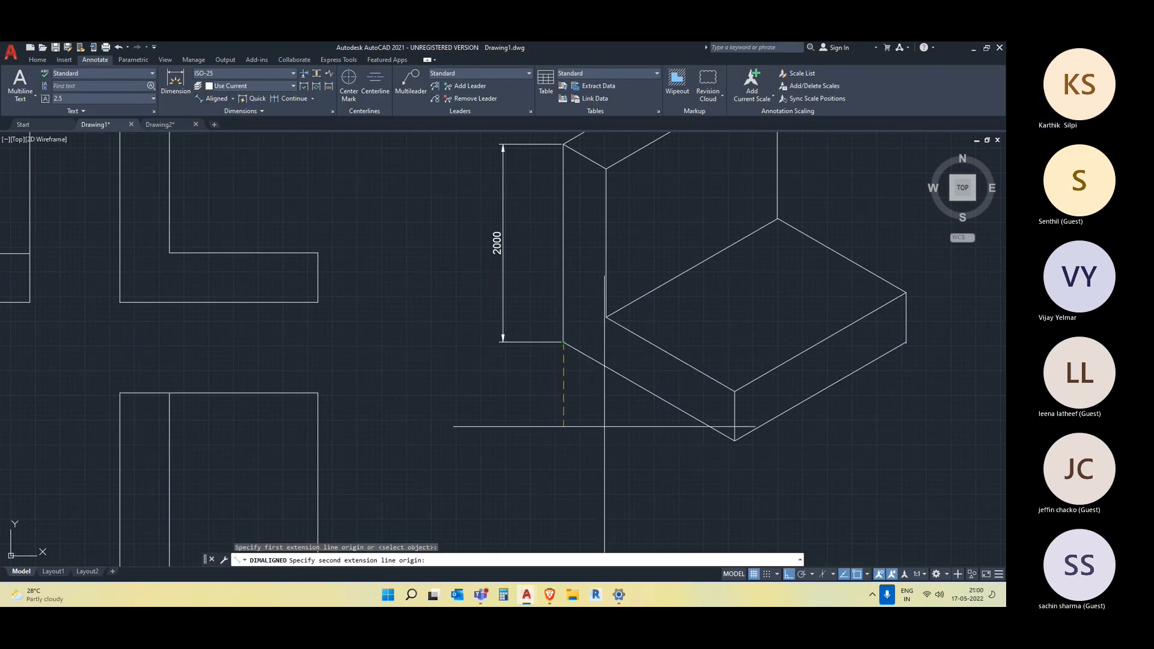
key(F8)
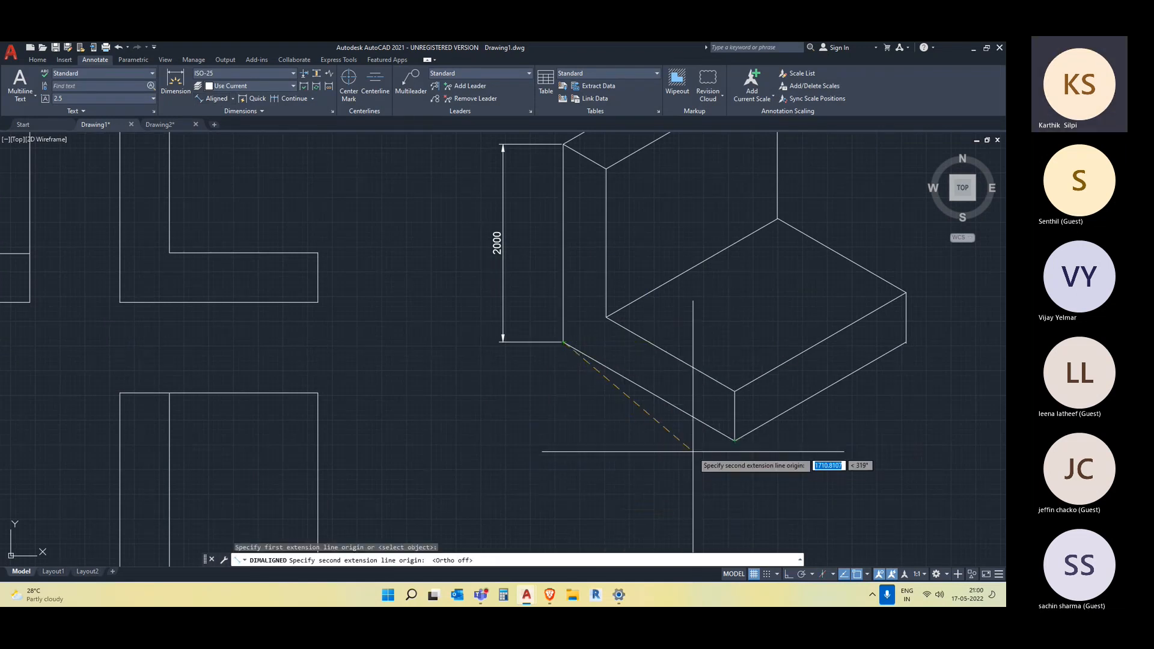
click(735, 441)
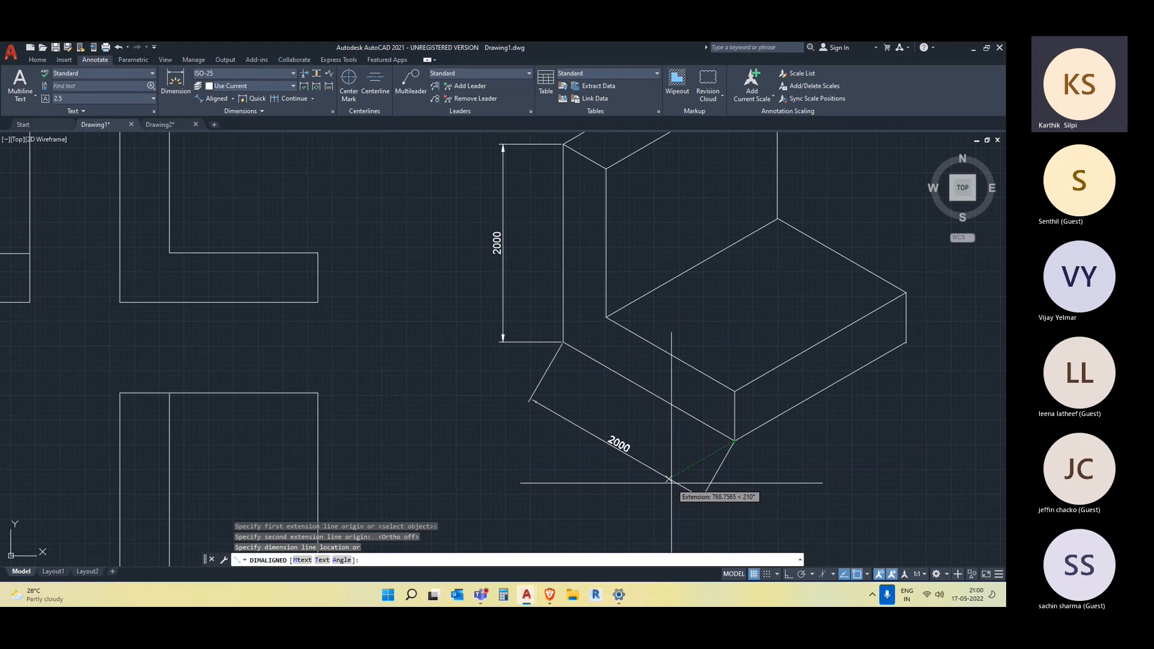
click(682, 499)
- Add an aligned dimension along the lower front-right edge of the isometric block's base
middle_drag(724, 488, 716, 486)
scroll(716, 486, down, 5)
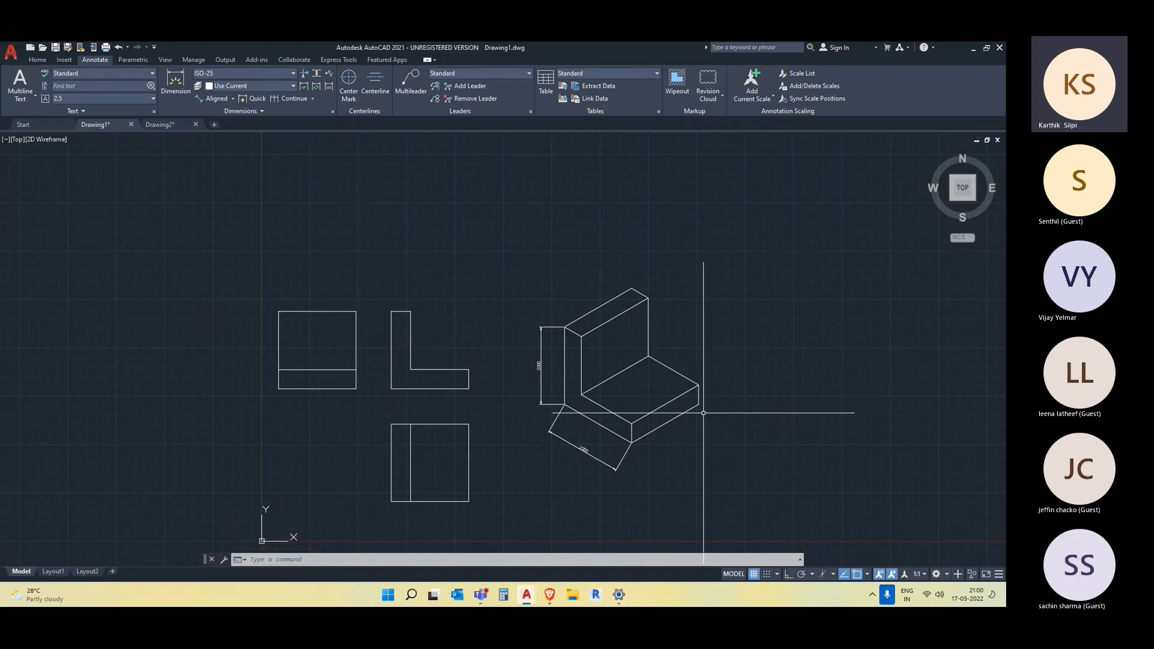
key(Return)
click(632, 444)
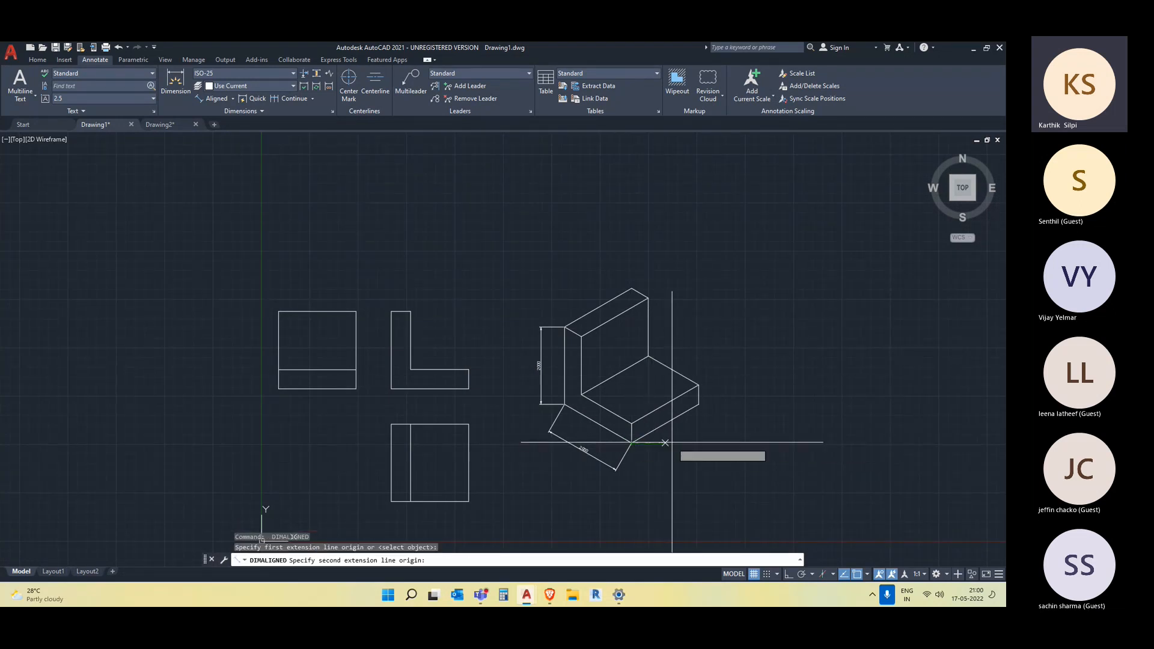
click(698, 405)
click(711, 427)
key(Escape)
- Oblique the vertical height dimension with DIMEDIT, picking the angle along the long outer top edge of the upright
middle_drag(788, 492, 779, 439)
scroll(546, 328, up, 4)
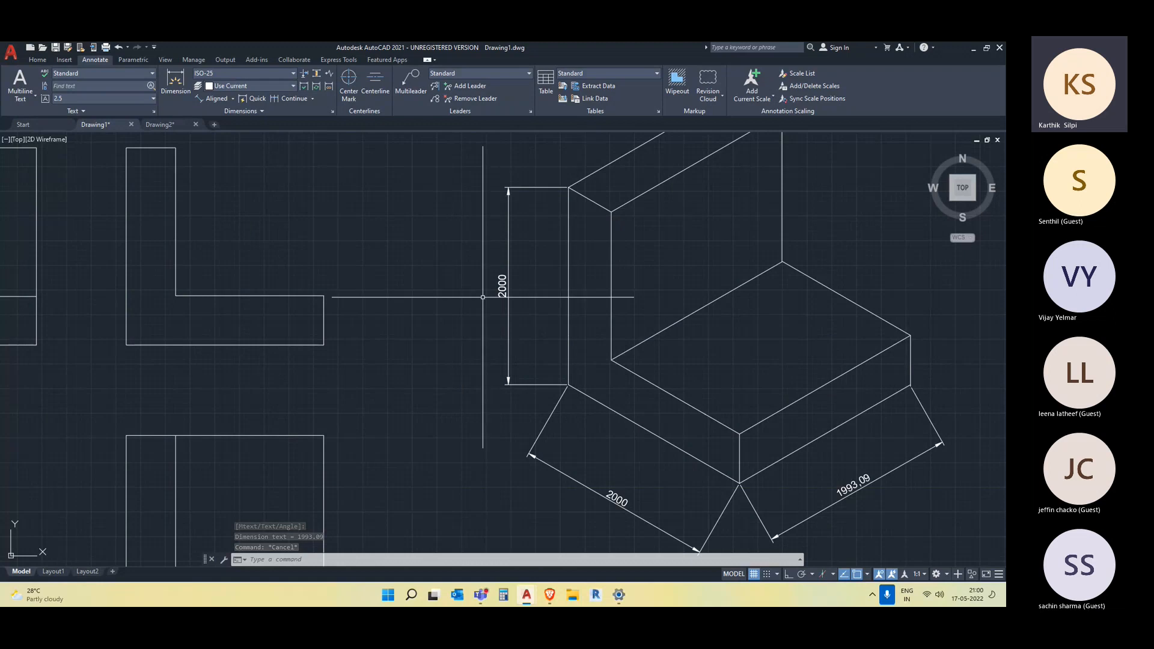
click(530, 398)
click(505, 355)
text(dimed)
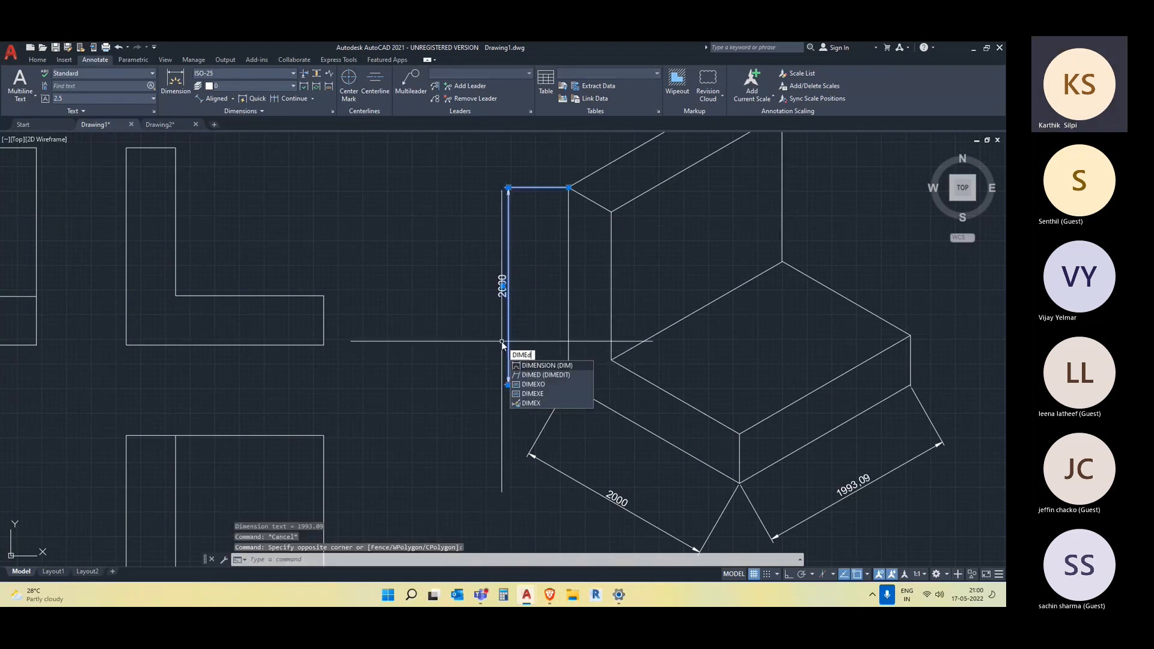
key(Return)
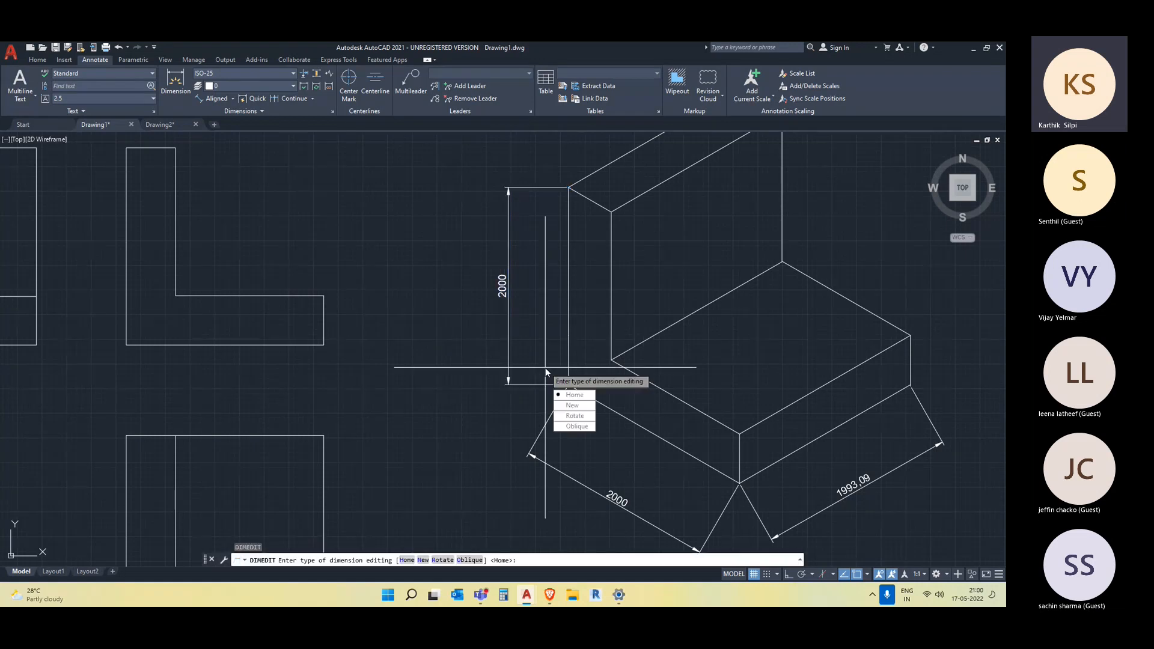
click(582, 427)
middle_drag(622, 285, 616, 345)
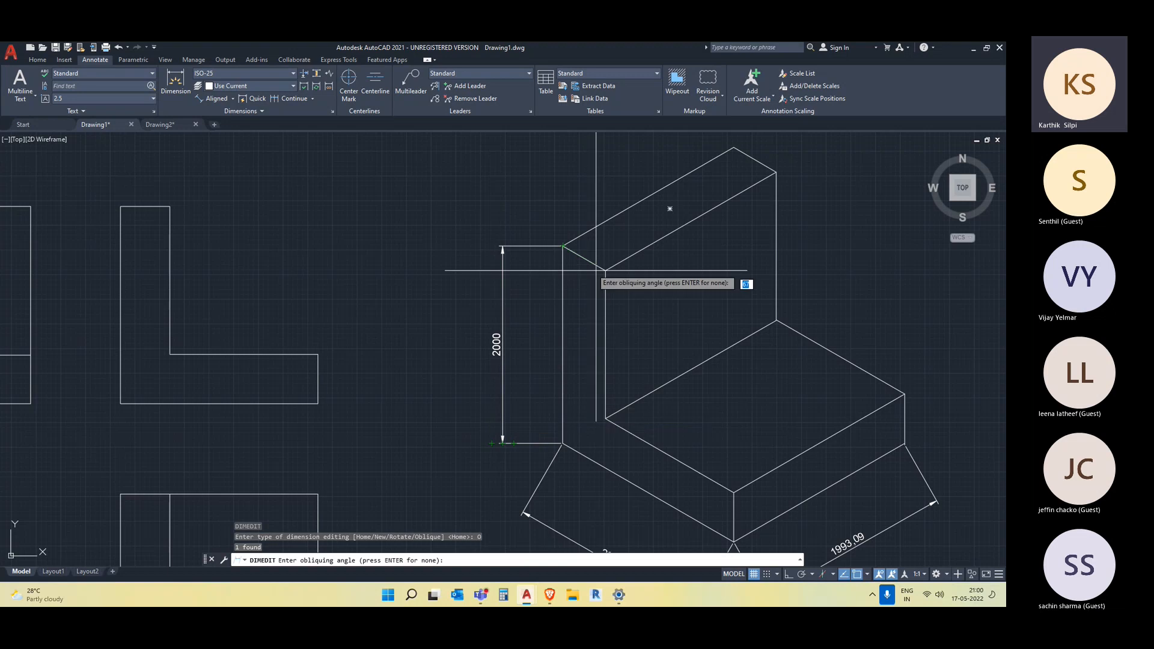
click(563, 246)
click(733, 146)
- Try to oblique the base's front-left dimension with DIMEDIT, picking the angle along the front-left edge of the step's top face
mouse_move(695, 363)
middle_down()
mouse_move(648, 301)
mouse_move(623, 314)
middle_up()
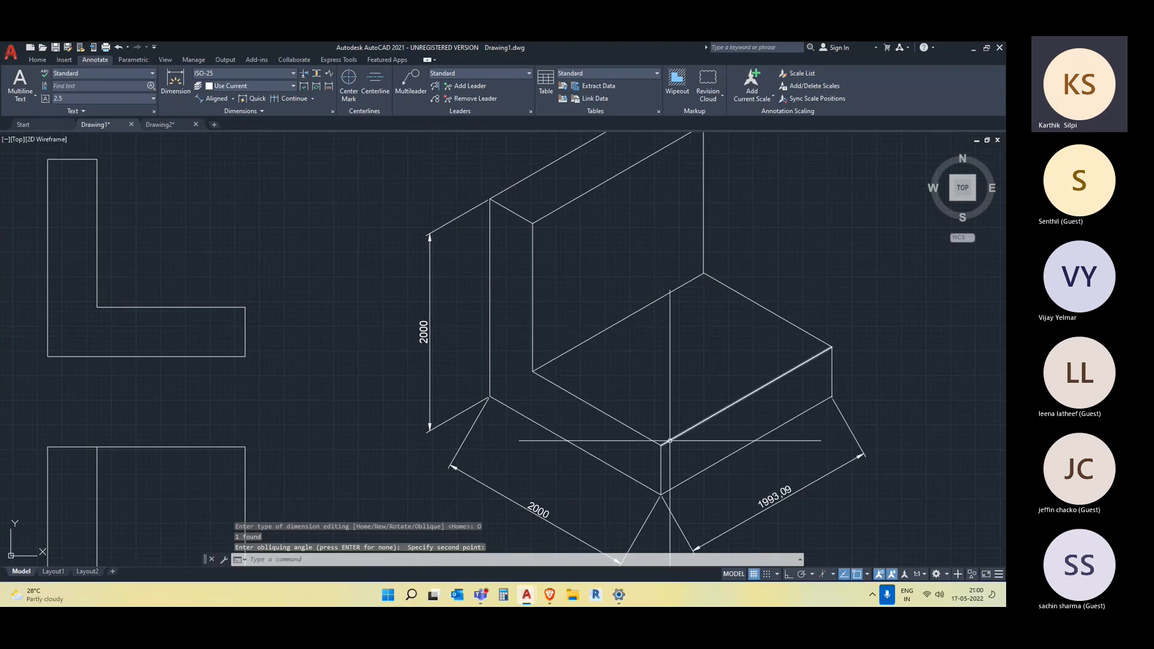
middle_drag(668, 469, 649, 421)
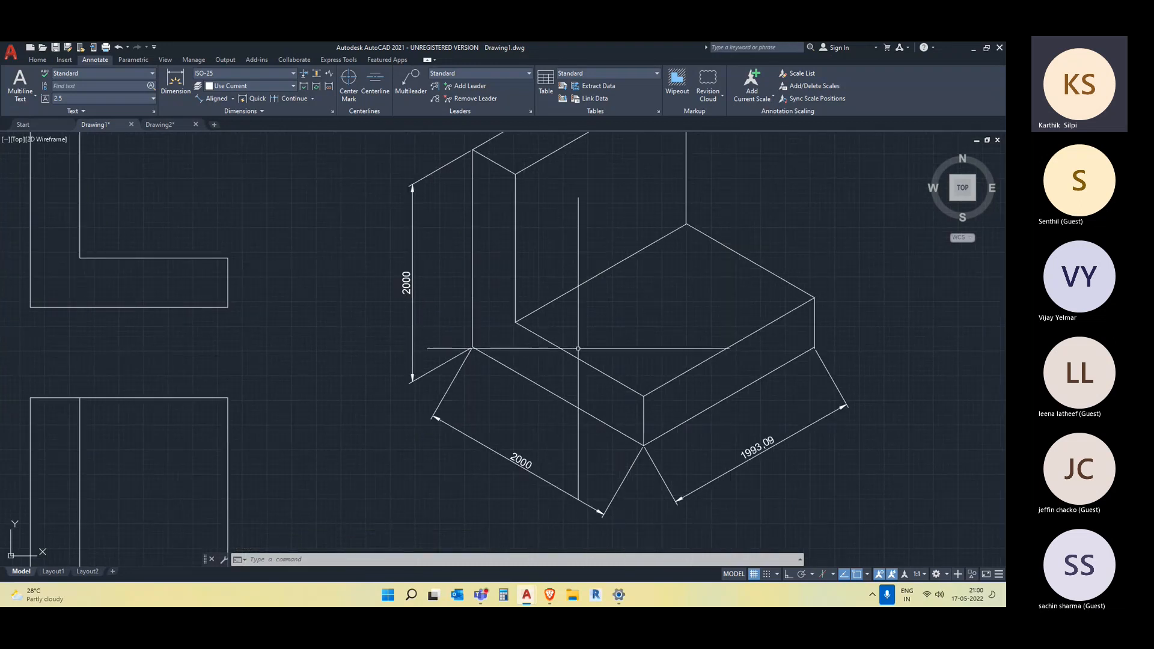
click(454, 433)
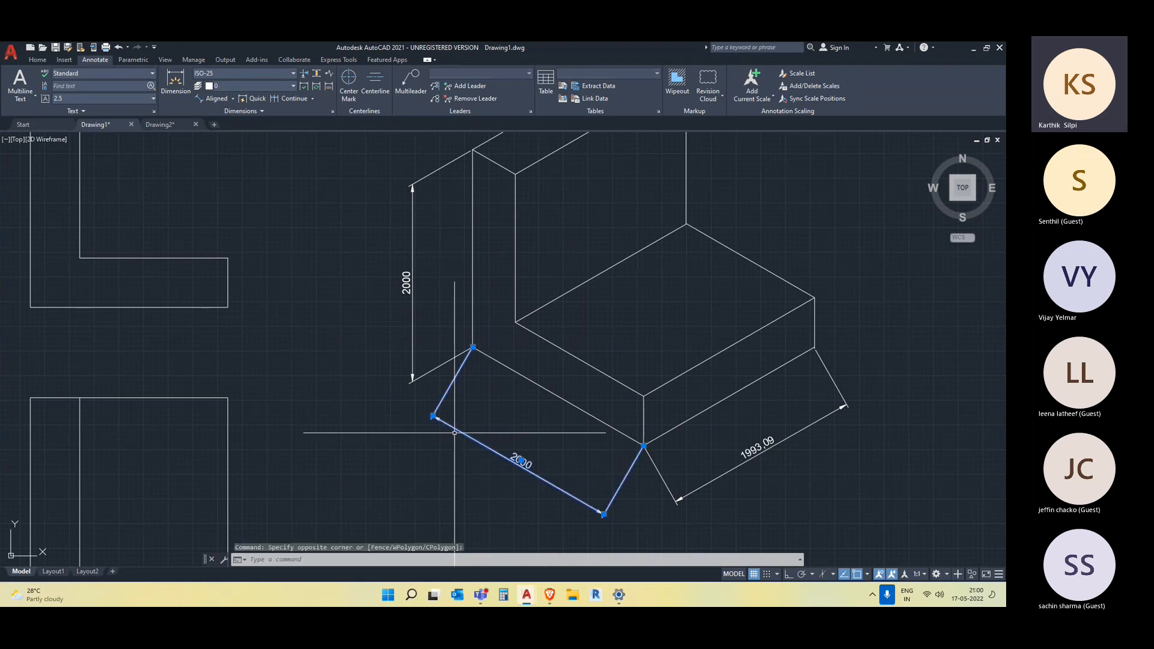
text(dimedit)
key(Return)
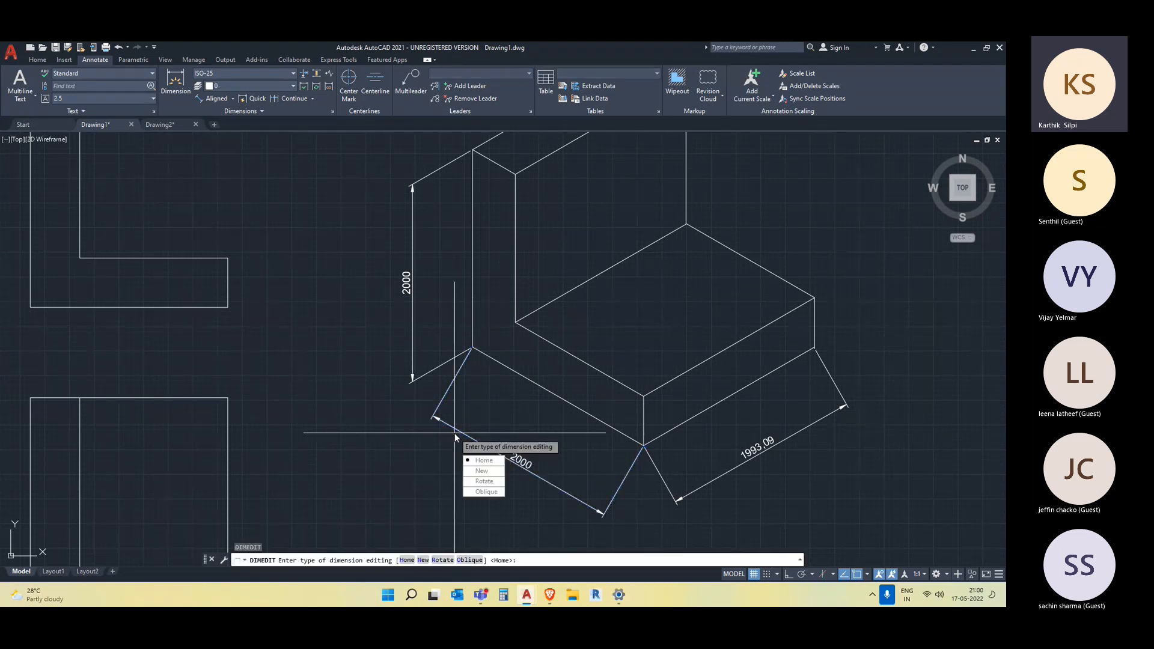
key(Down)
key(Down)
key(Down)
key(Return)
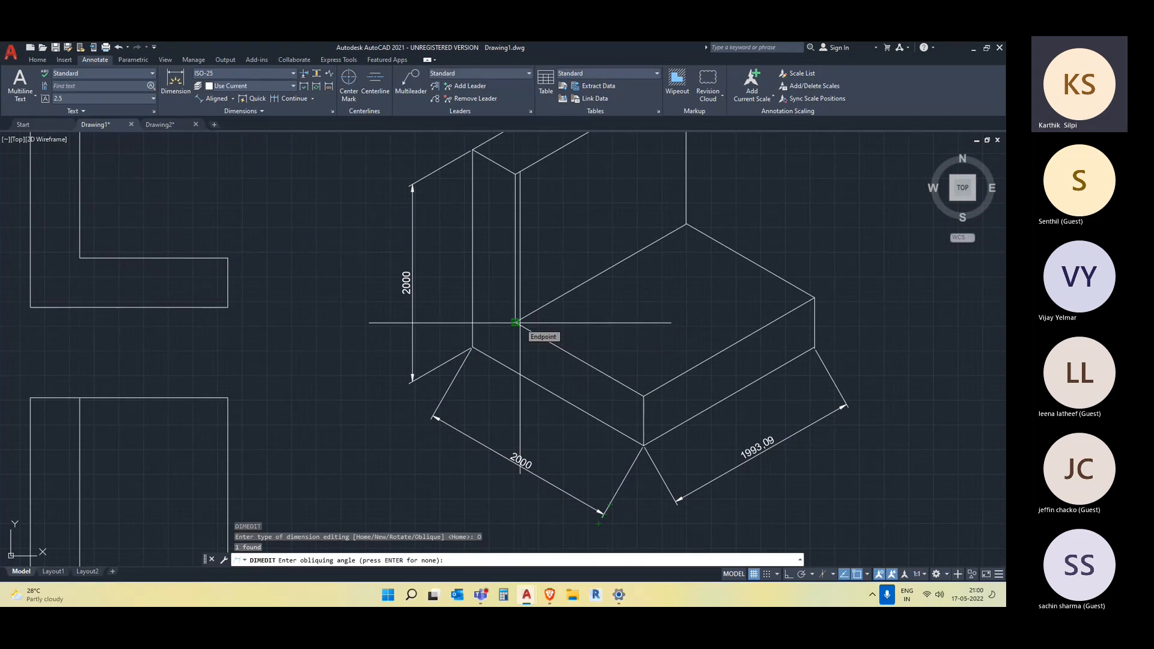
click(643, 397)
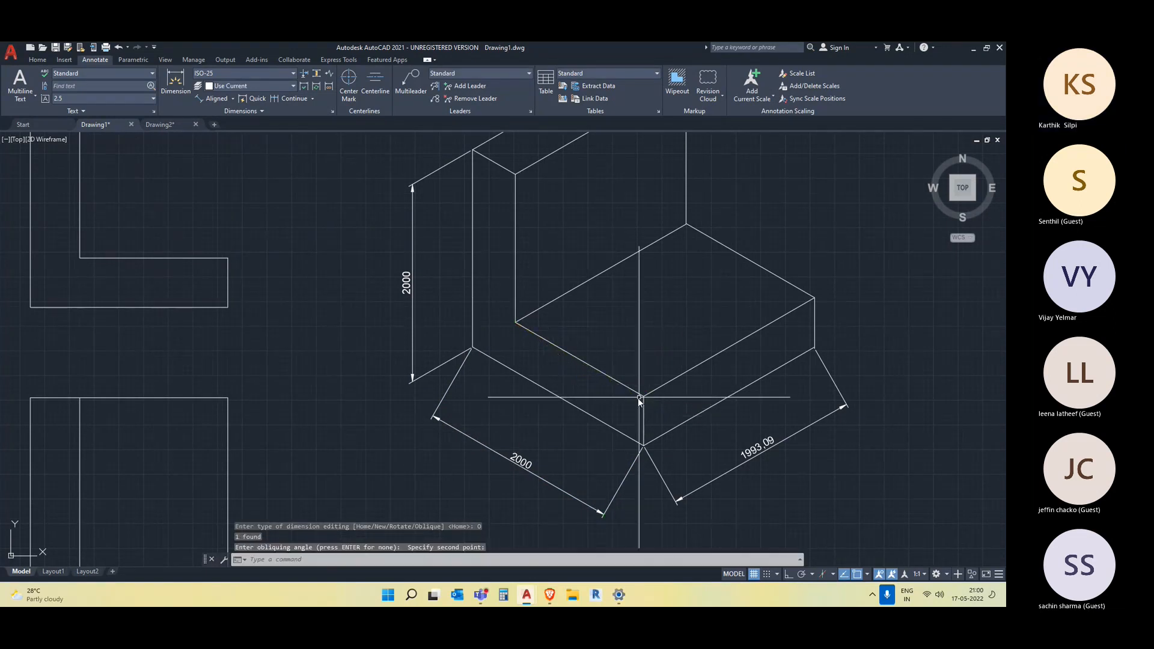
- Oblique the base's front-left dimension with DIMEDIT, picking the angle along the edge where the upright meets the step's top face
click(498, 478)
click(486, 458)
click(465, 463)
click(448, 427)
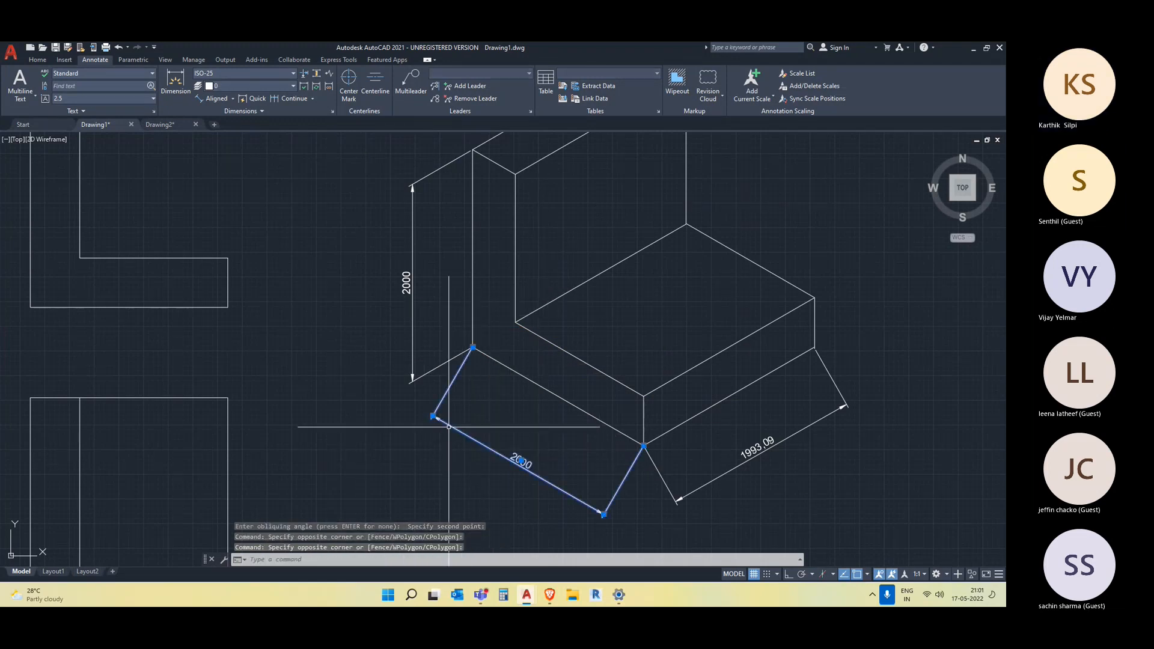
text(dimension edit)
key(Return)
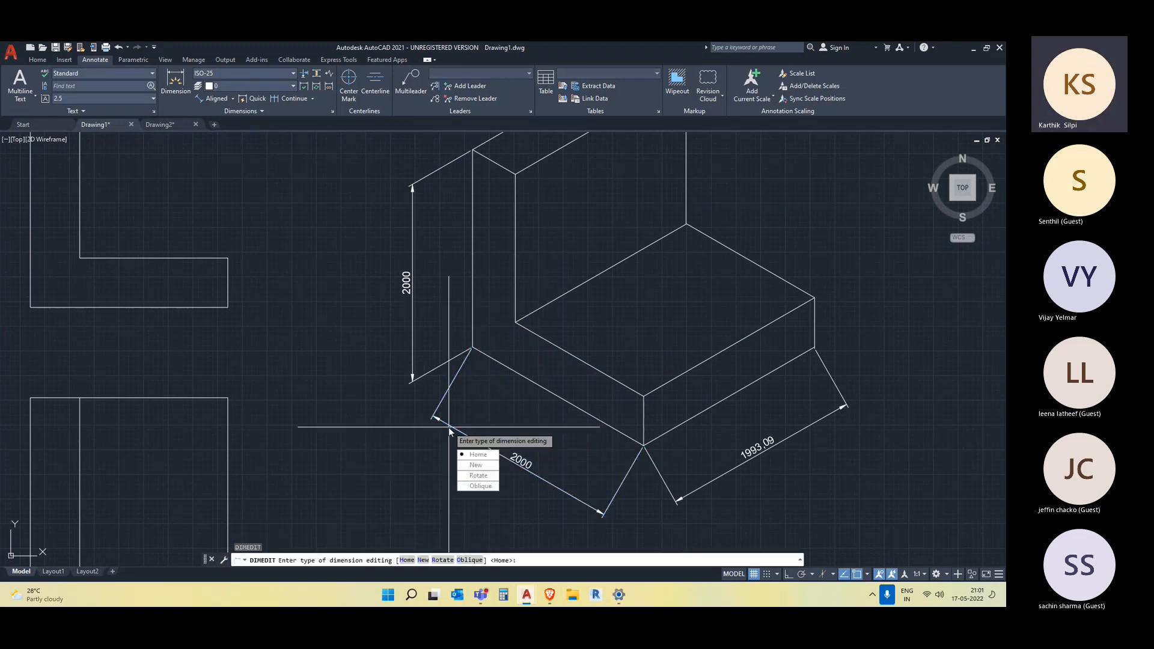
click(489, 490)
click(515, 322)
click(682, 225)
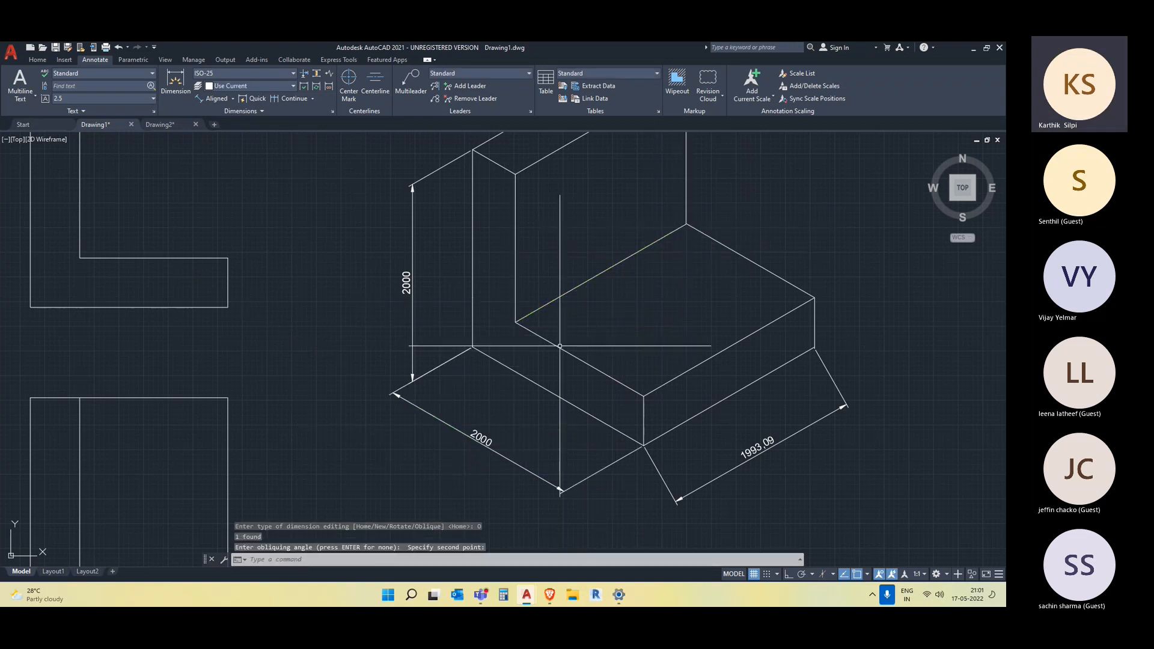
- Oblique the base's front-right dimension with DIMEDIT, picking the angle along the front-left edge of the step's top face
middle_drag(653, 453, 603, 417)
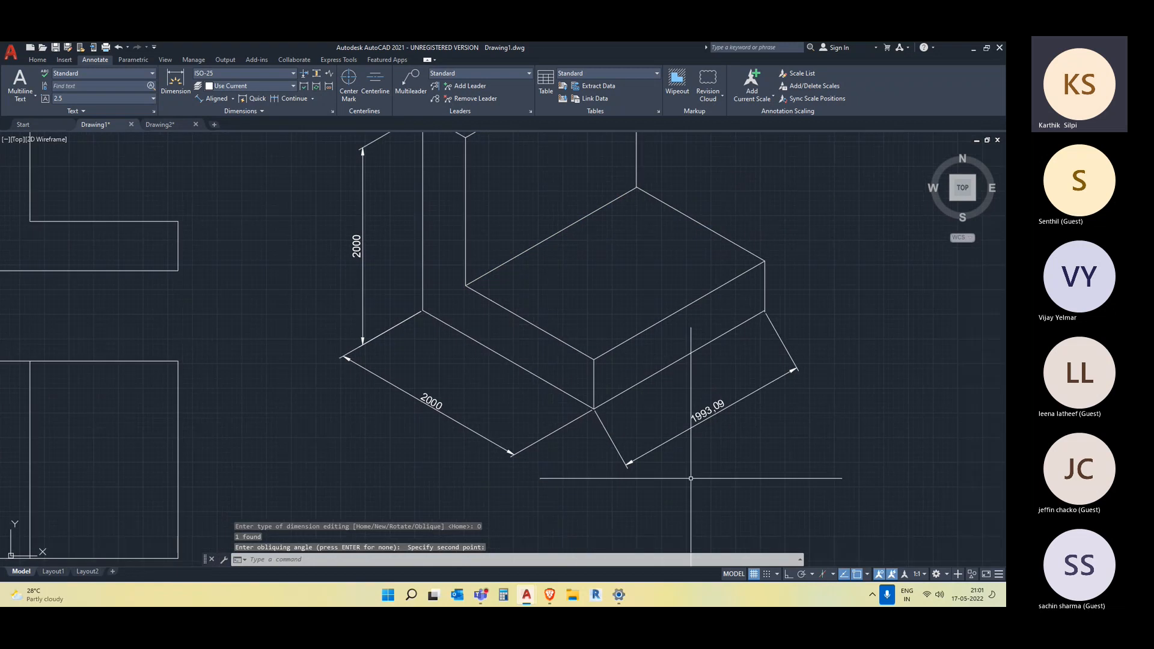
click(732, 467)
click(684, 410)
text(DIe)
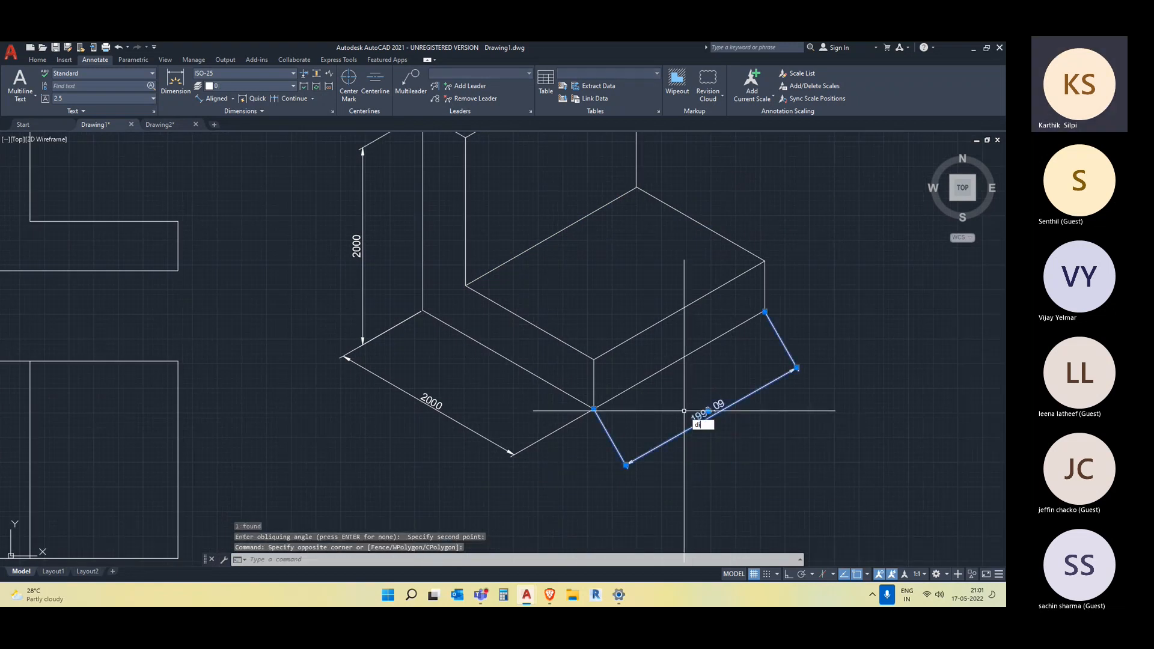
key(BackSpace)
text(med)
key(Return)
key(Down)
key(Down)
key(Down)
key(Down)
key(Return)
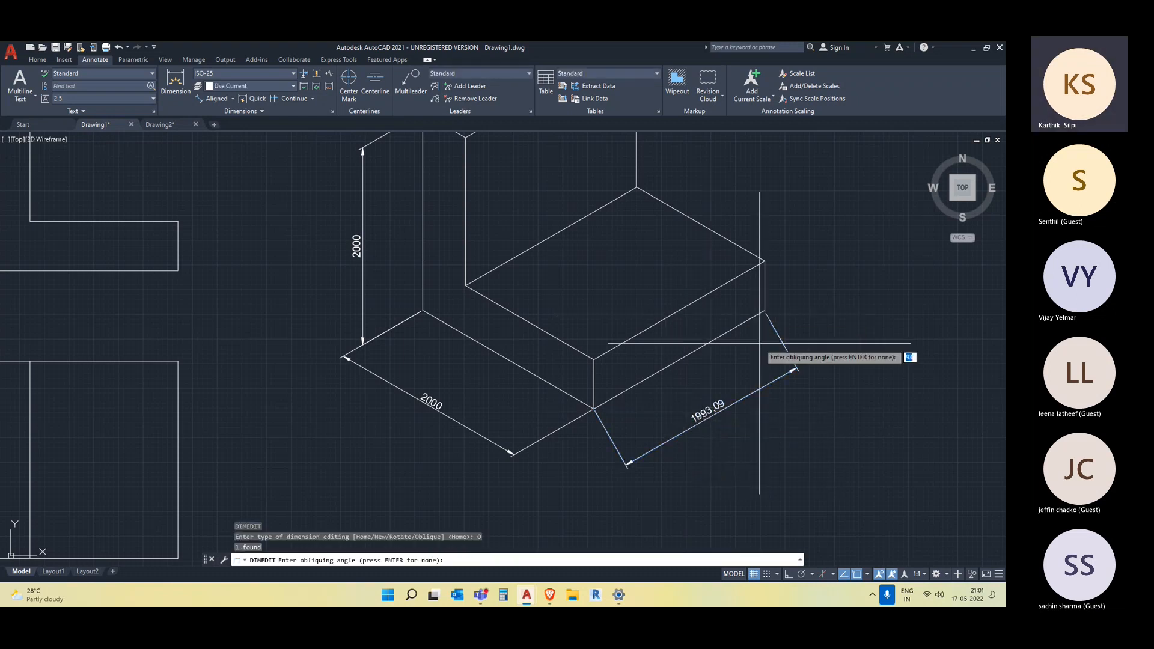
click(594, 359)
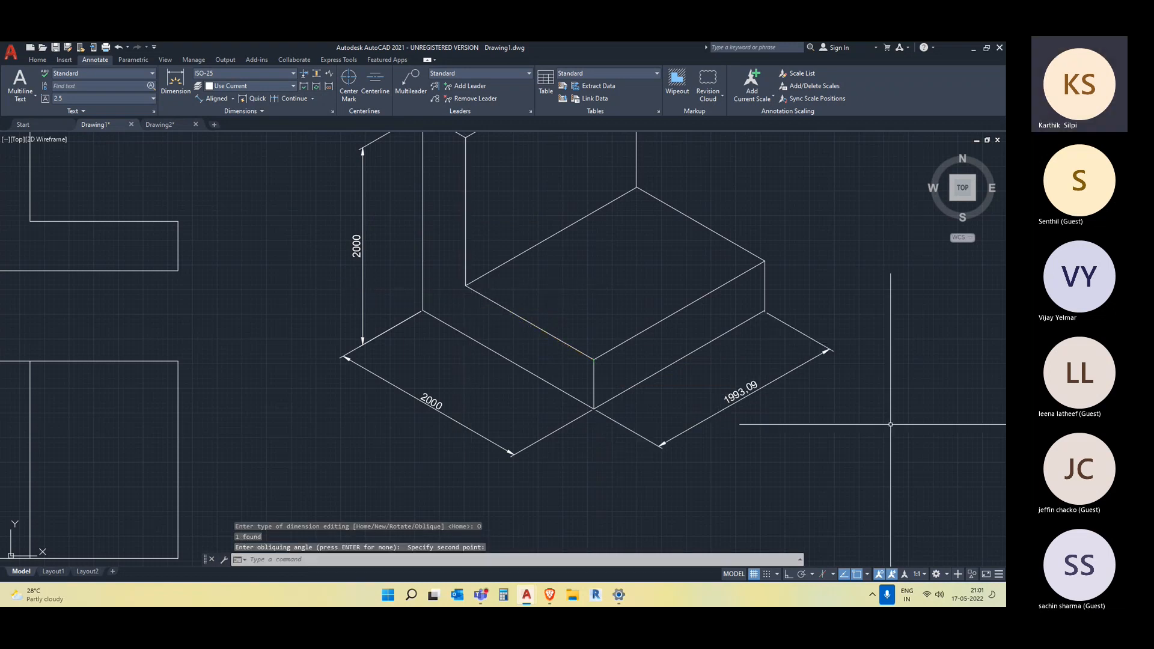
scroll(710, 447, down, 3)
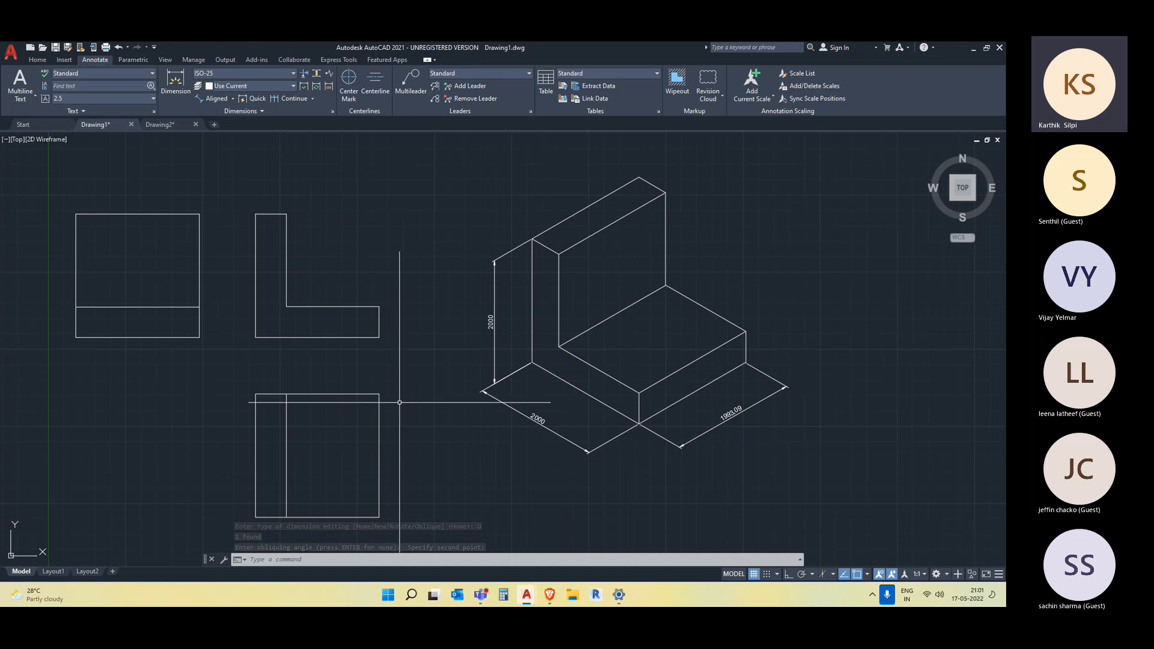
middle_drag(297, 470, 317, 425)
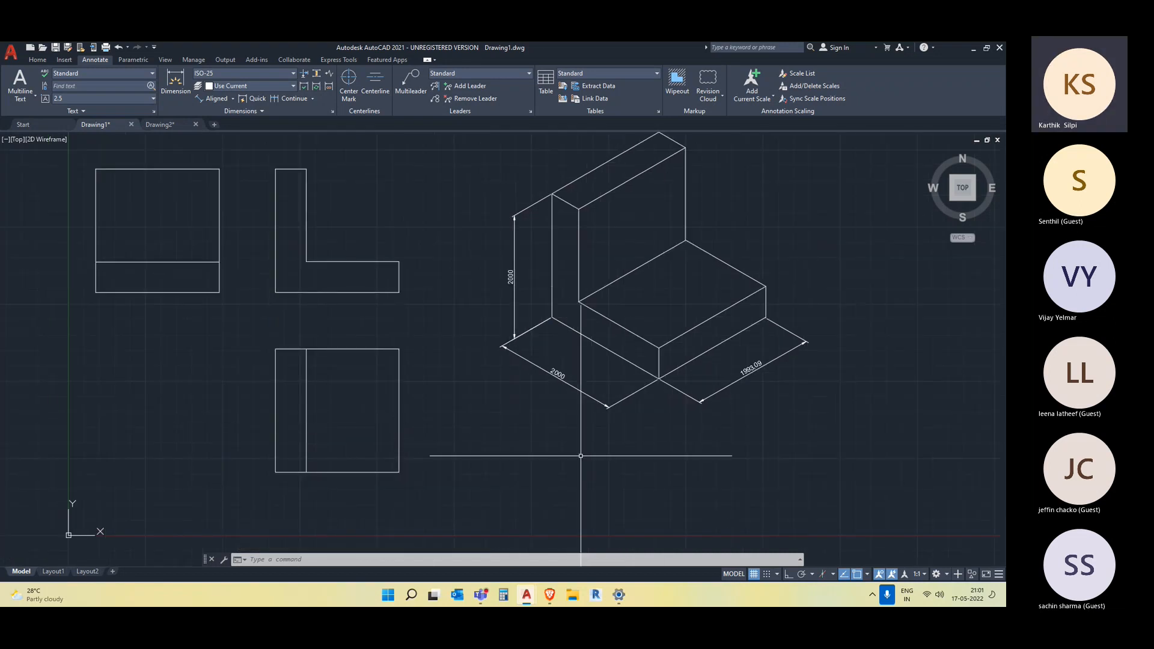
scroll(583, 454, down, 1)
middle_drag(633, 444, 600, 410)
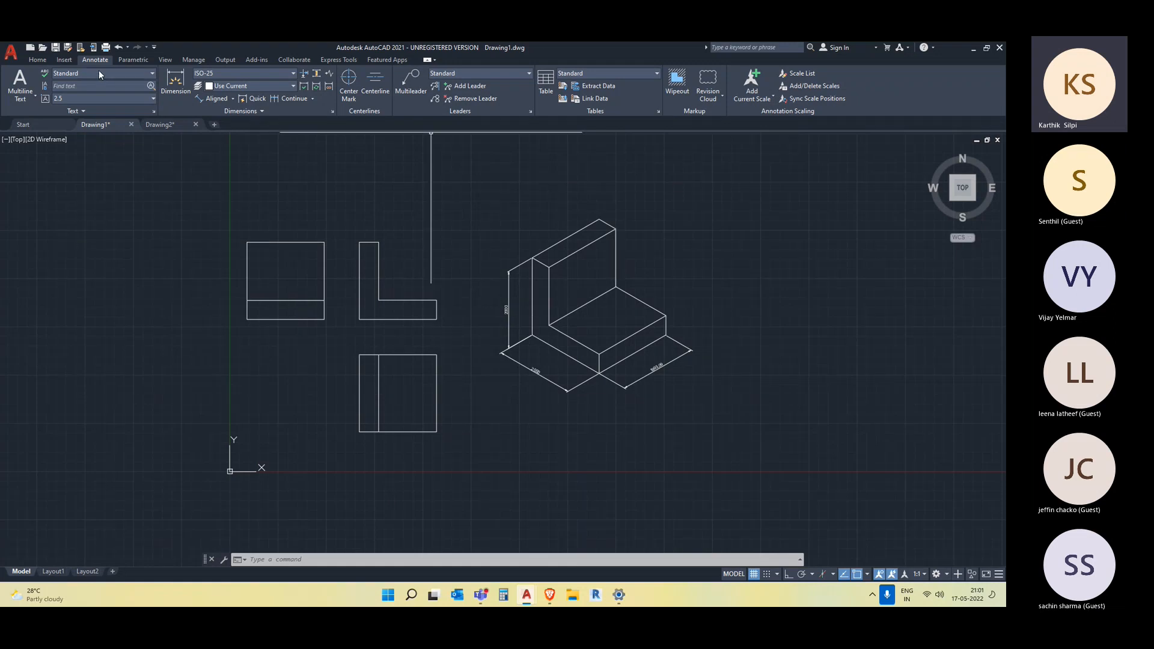
key(Escape)
scroll(569, 405, up, 2)
click(570, 405)
key(Escape)
click(612, 406)
click(551, 382)
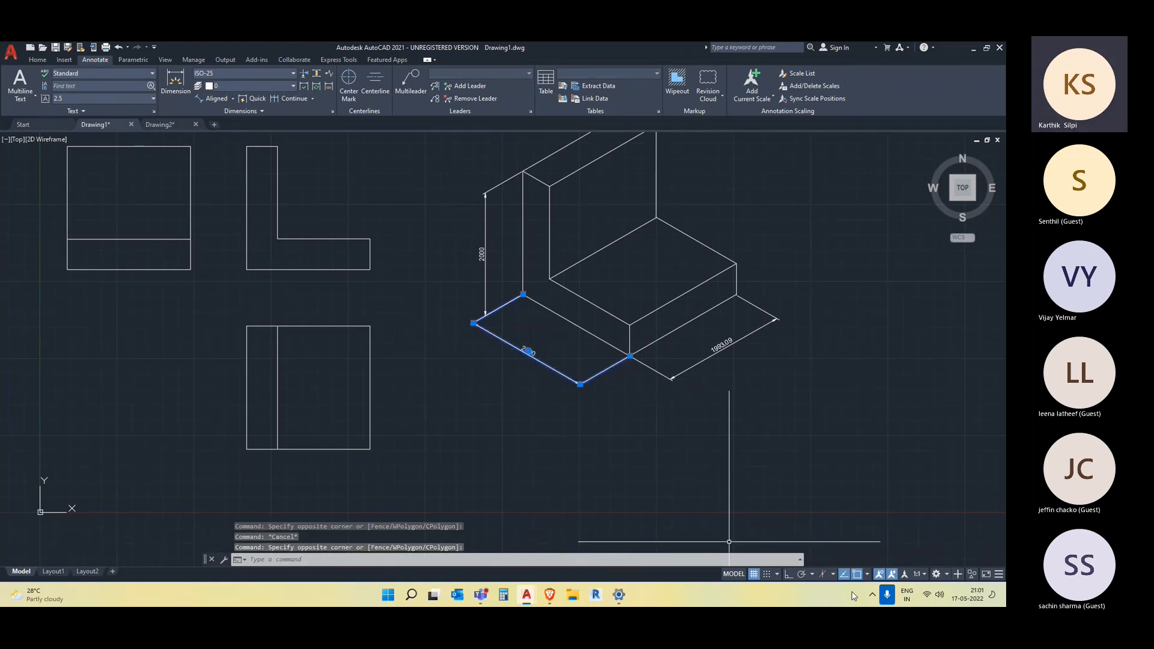
key(Escape)
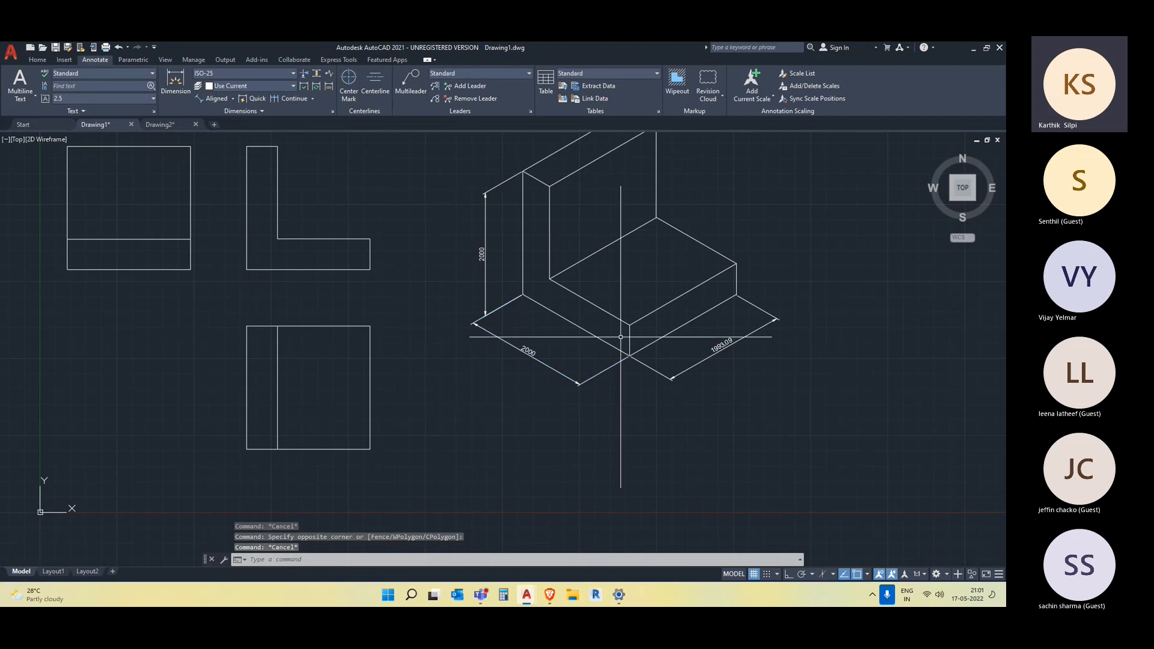
middle_drag(631, 337, 532, 383)
click(923, 574)
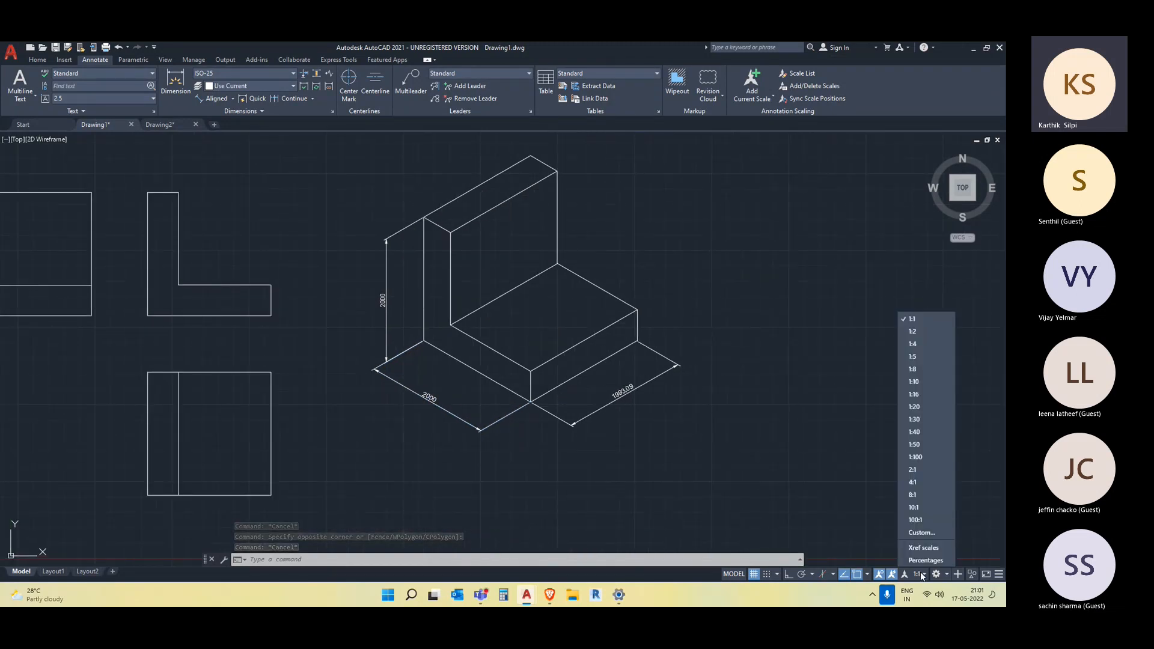
key(Escape)
key(Escape)
key(Escape)
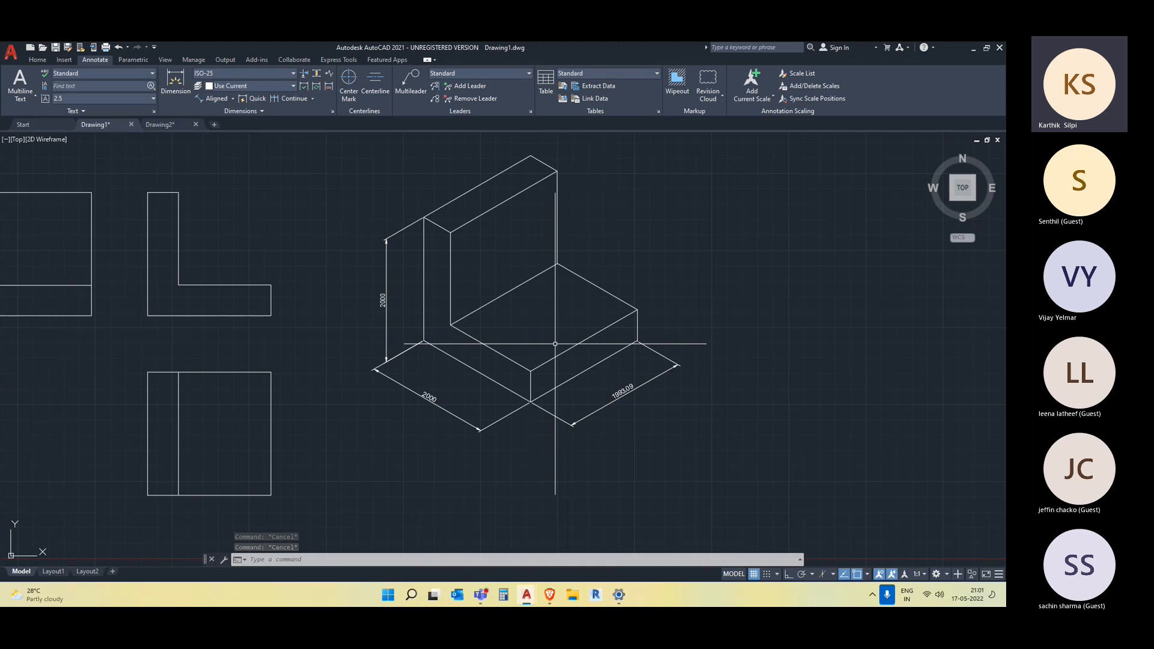
- Examine the Layout1 sheet and return to model space to review the full set of views
click(46, 573)
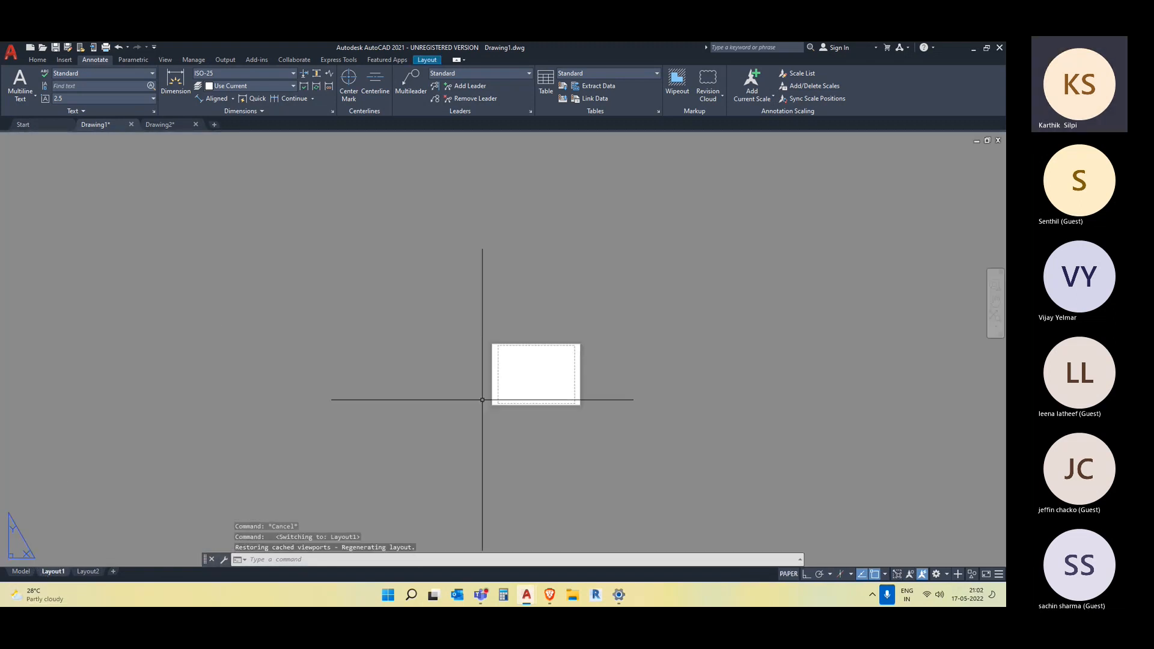
scroll(600, 371, up, 4)
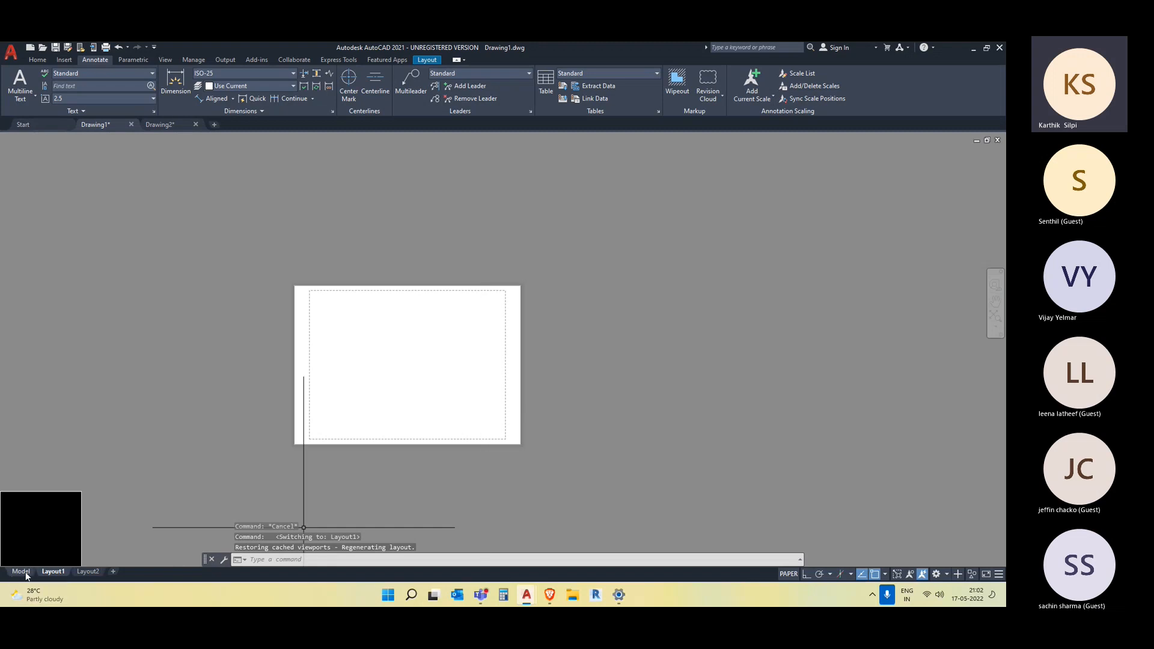
click(27, 574)
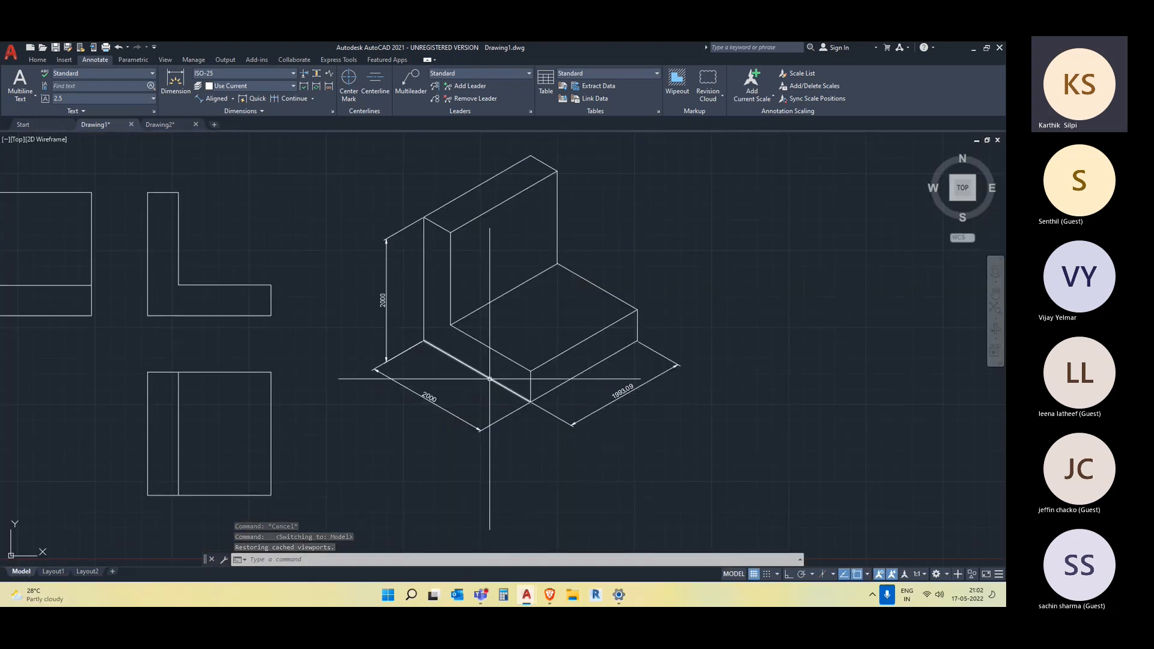
scroll(384, 444, down, 2)
middle_drag(421, 445, 434, 420)
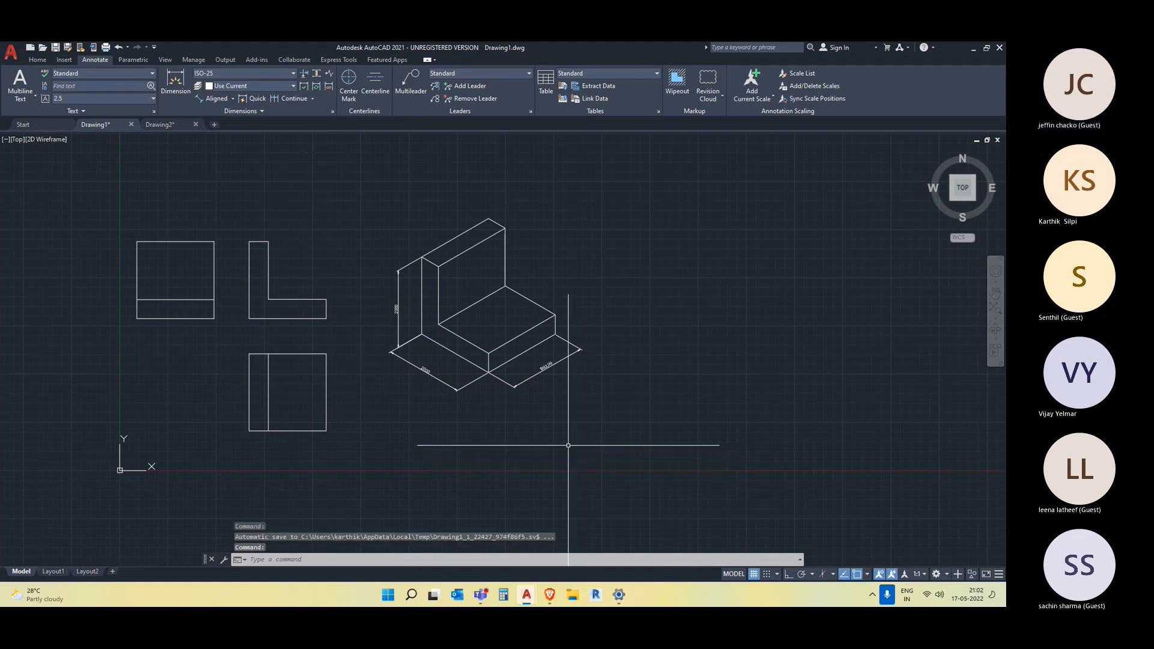
scroll(476, 388, up, 2)
scroll(476, 388, down, 2)
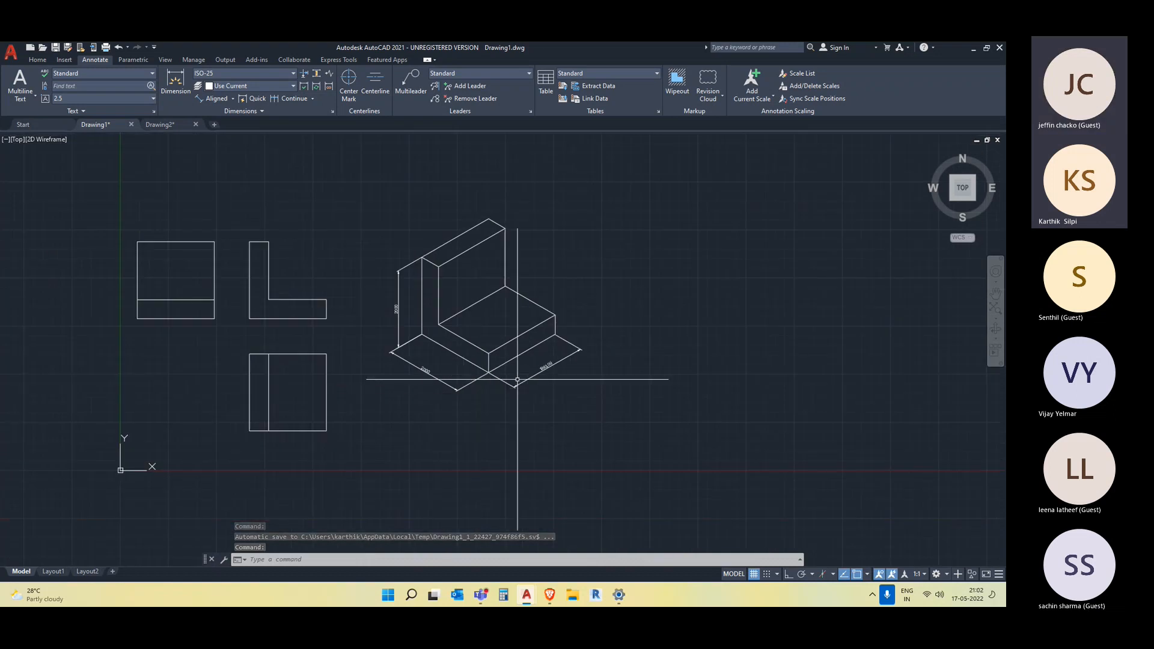
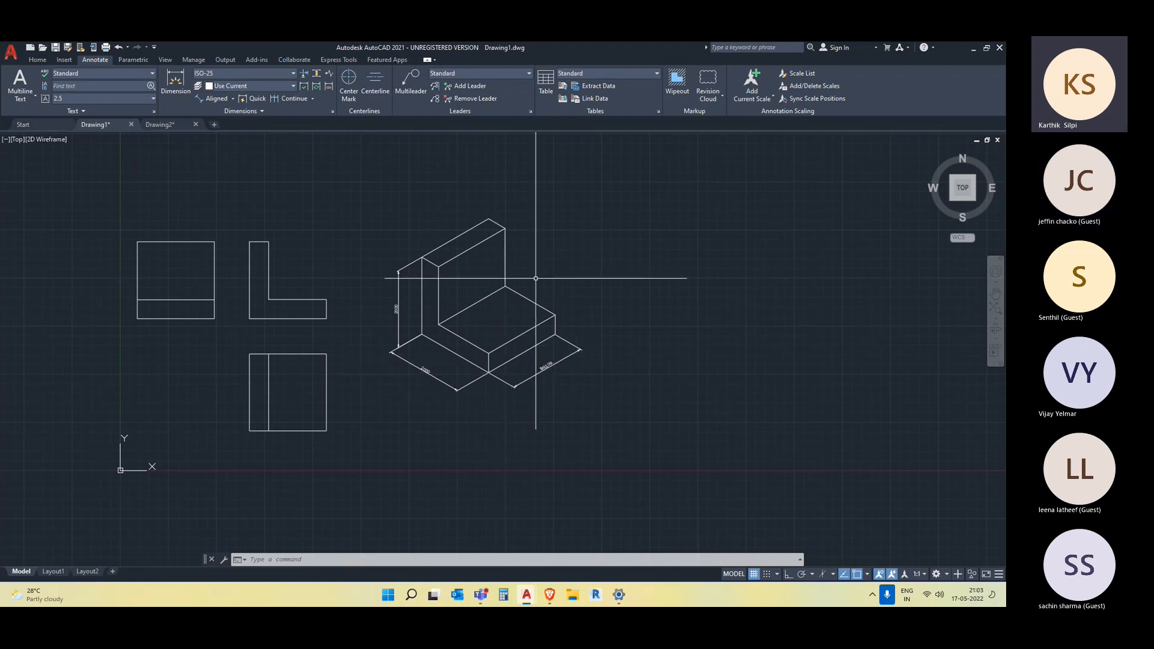
- Try rotating the dimensioned isometric view by a freehand angle about the base's lower front corner, and undo the rotation
click(618, 391)
click(384, 226)
text(ro)
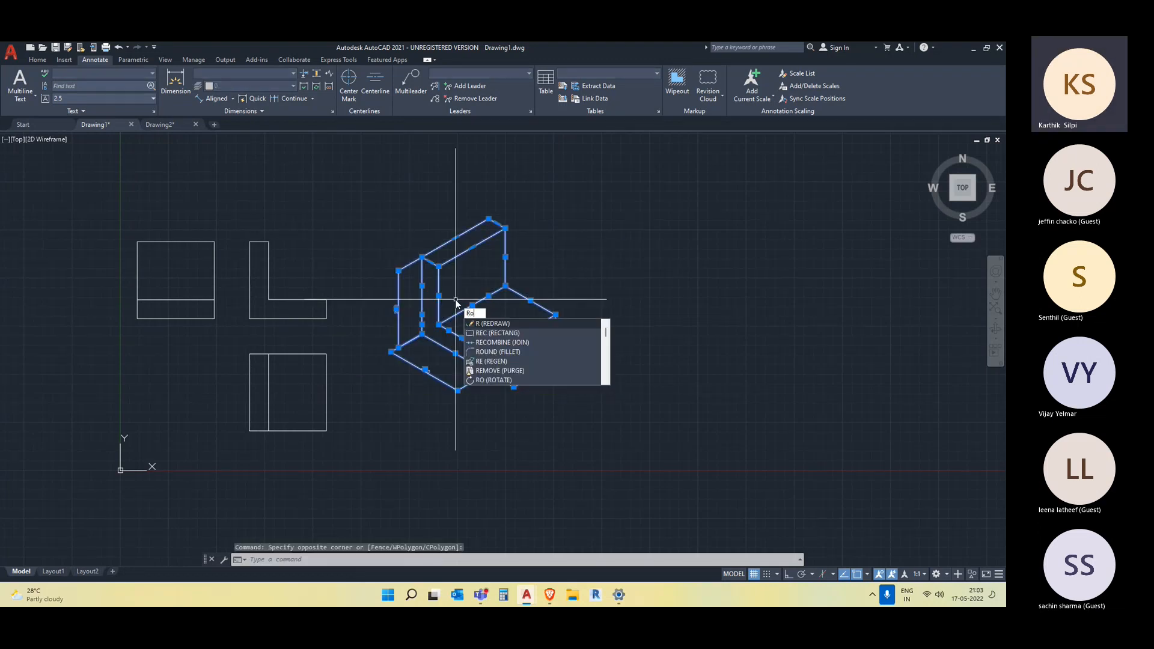
key(Return)
click(489, 373)
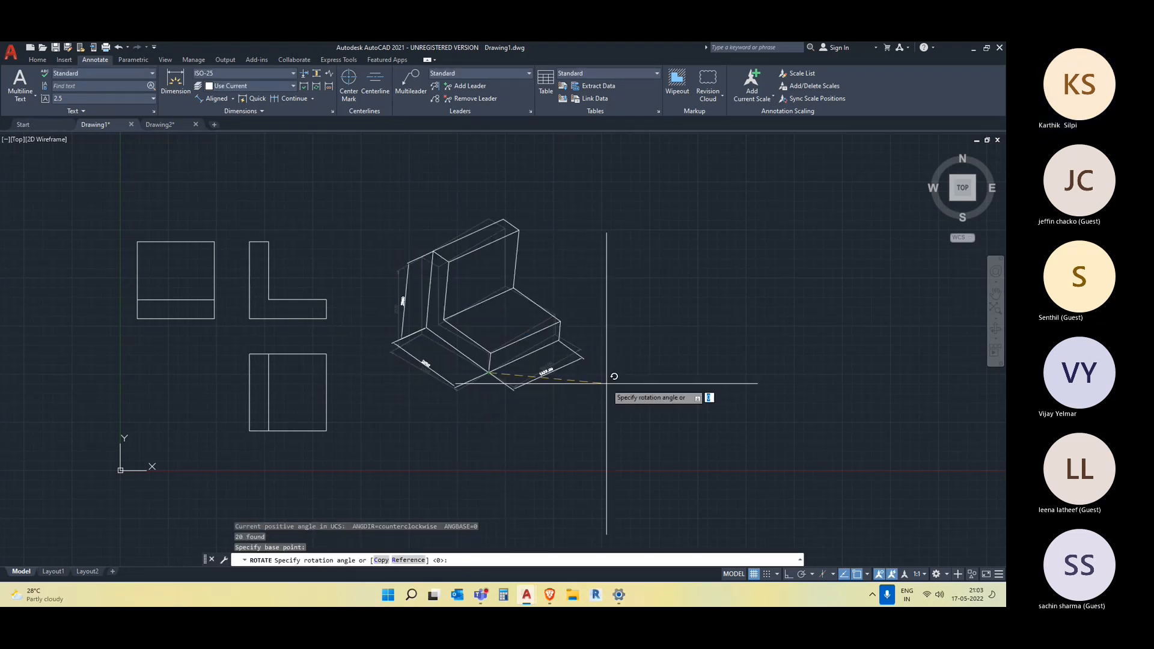
click(703, 333)
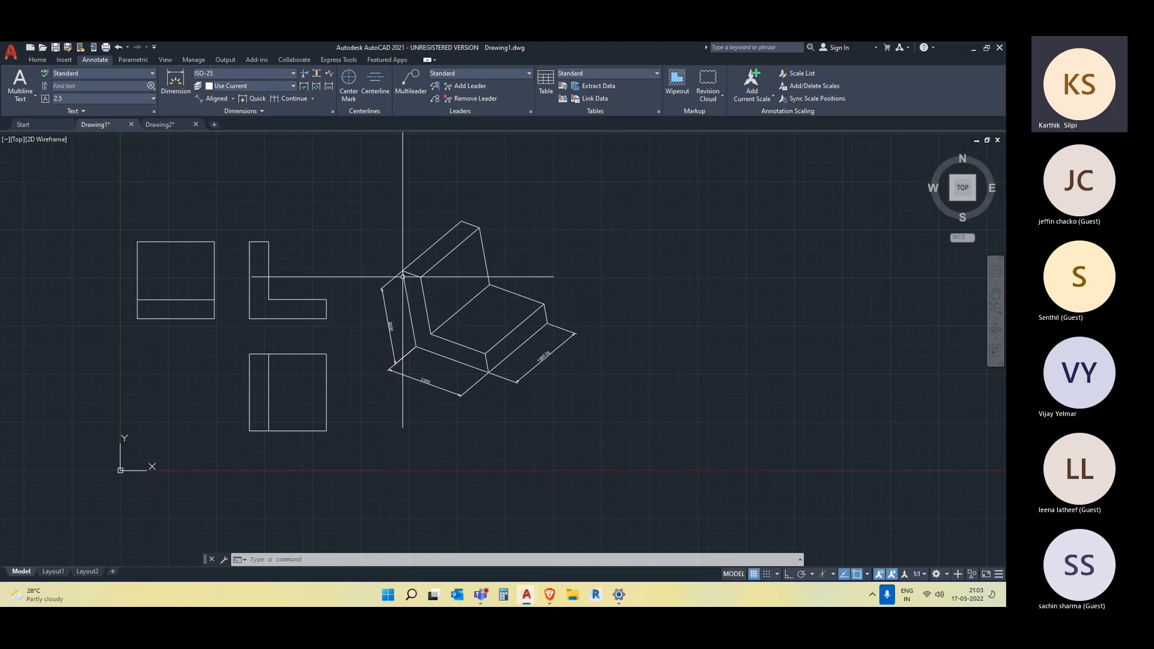
key(ctrl+z)
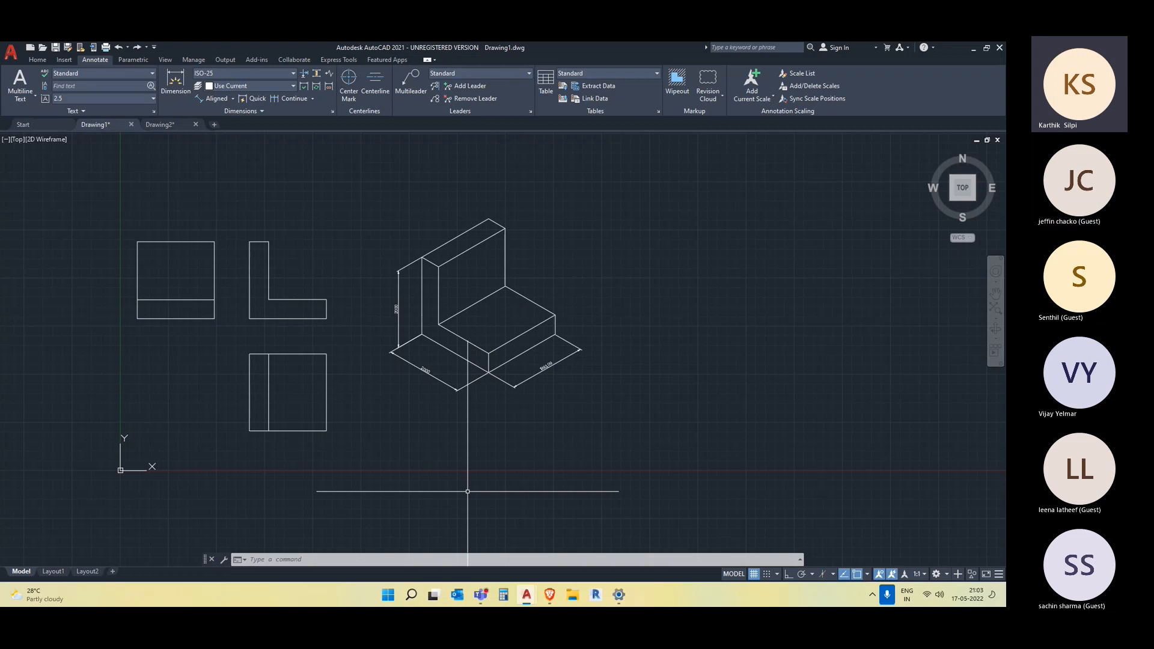
- Start a single-sheet plot of the model and choose AutoCAD PDF (High Quality Print).pc3 as the plotter
middle_drag(399, 507, 379, 481)
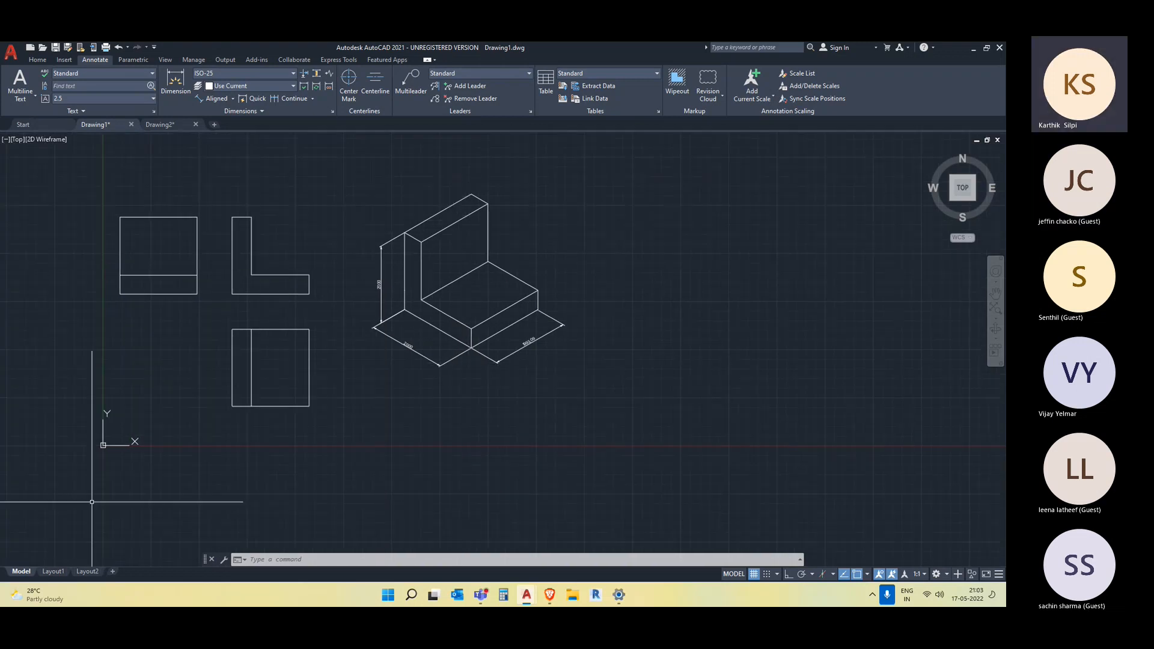
middle_drag(565, 396, 570, 440)
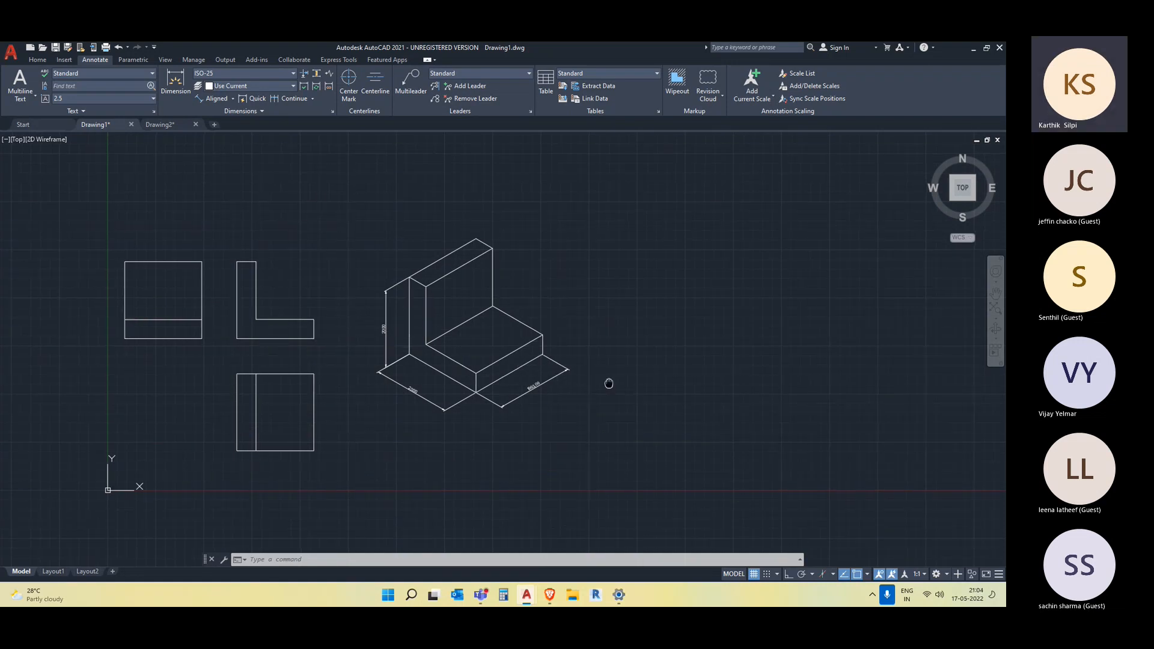
middle_drag(611, 384, 589, 388)
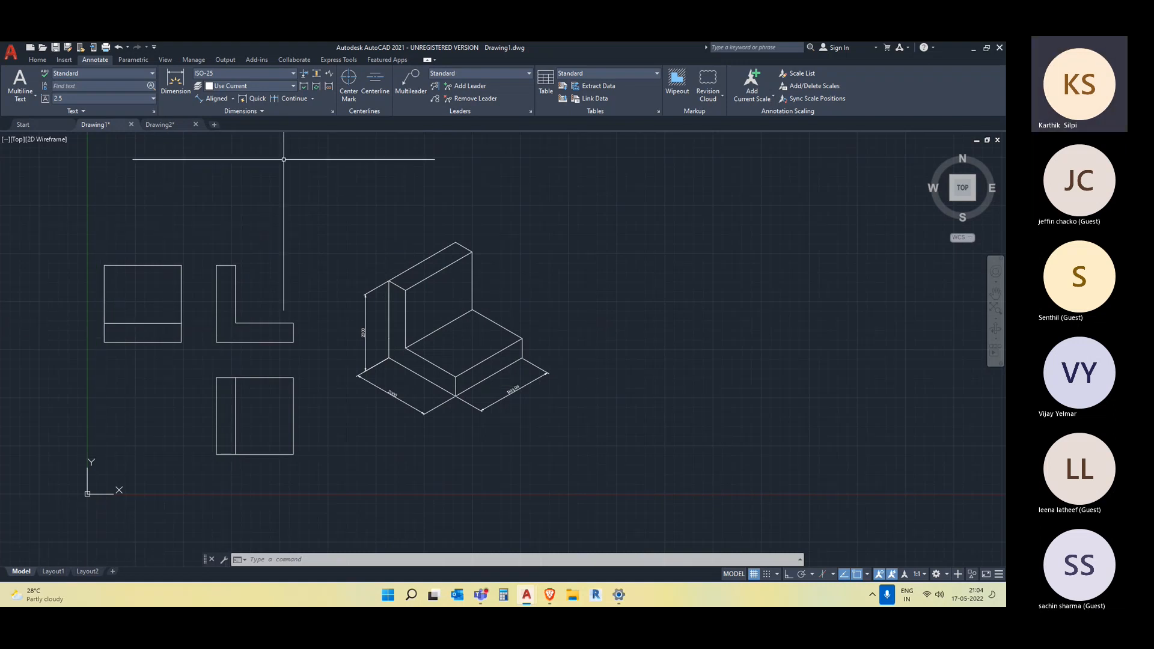
key(ctrl+p)
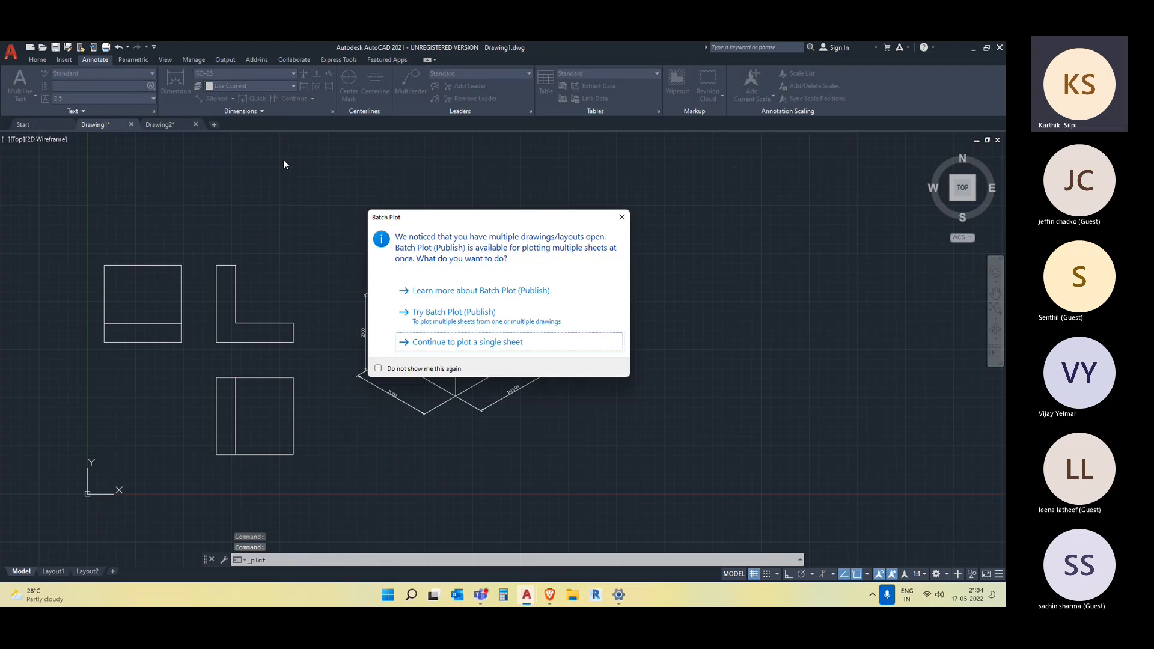
click(463, 341)
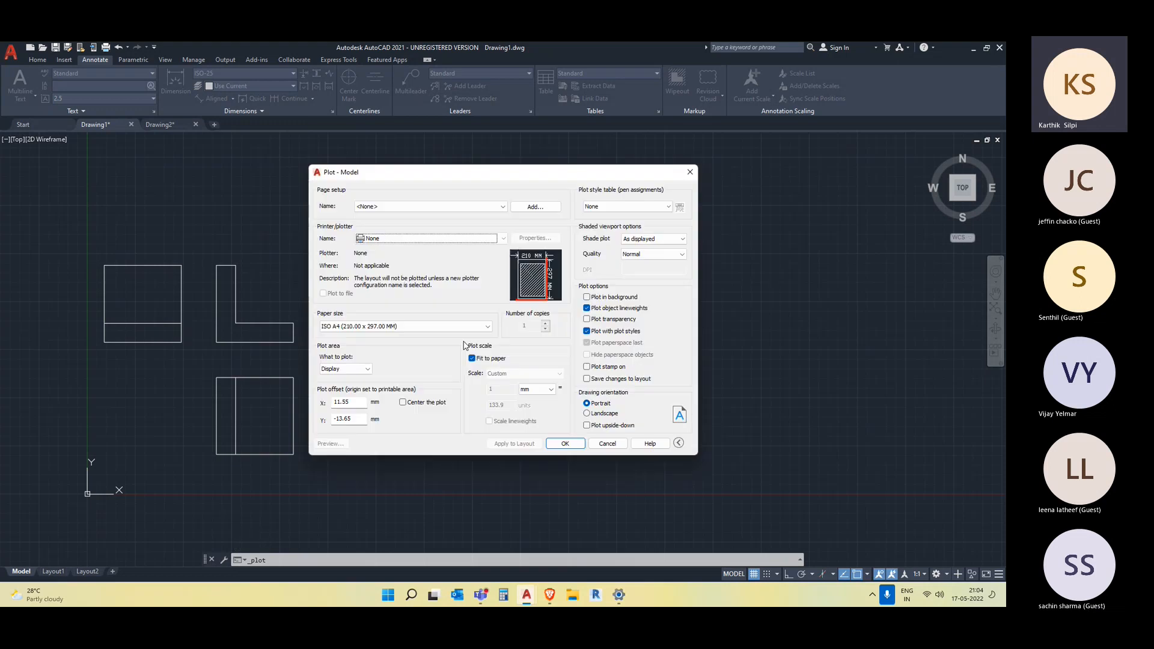
click(408, 206)
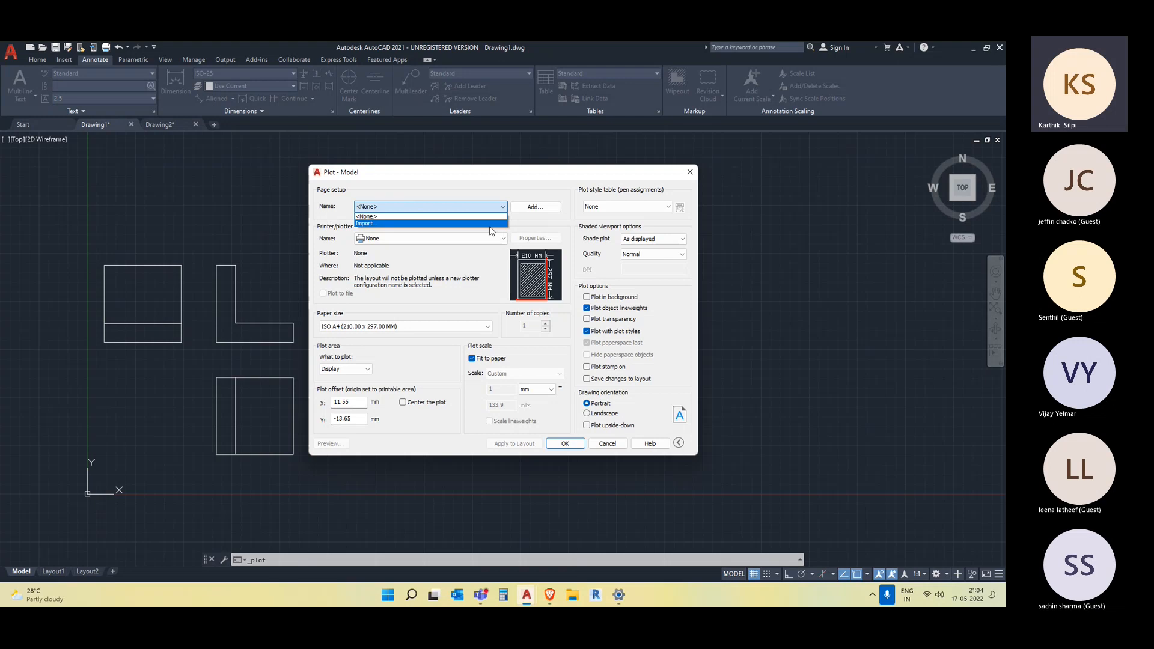
click(438, 193)
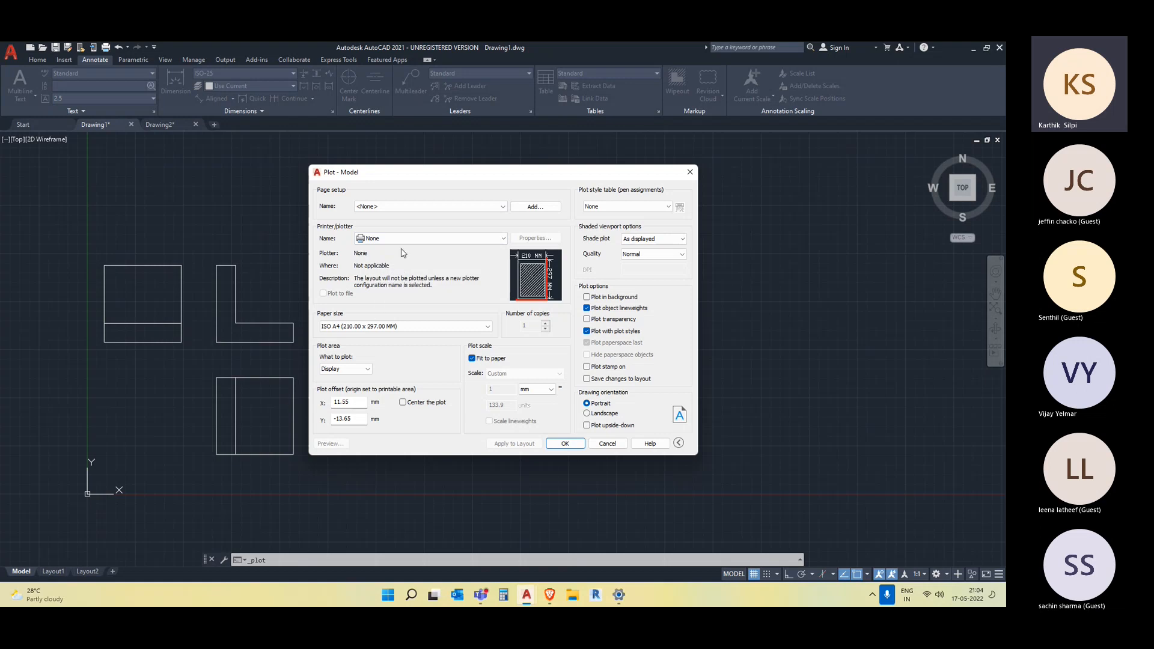
click(407, 238)
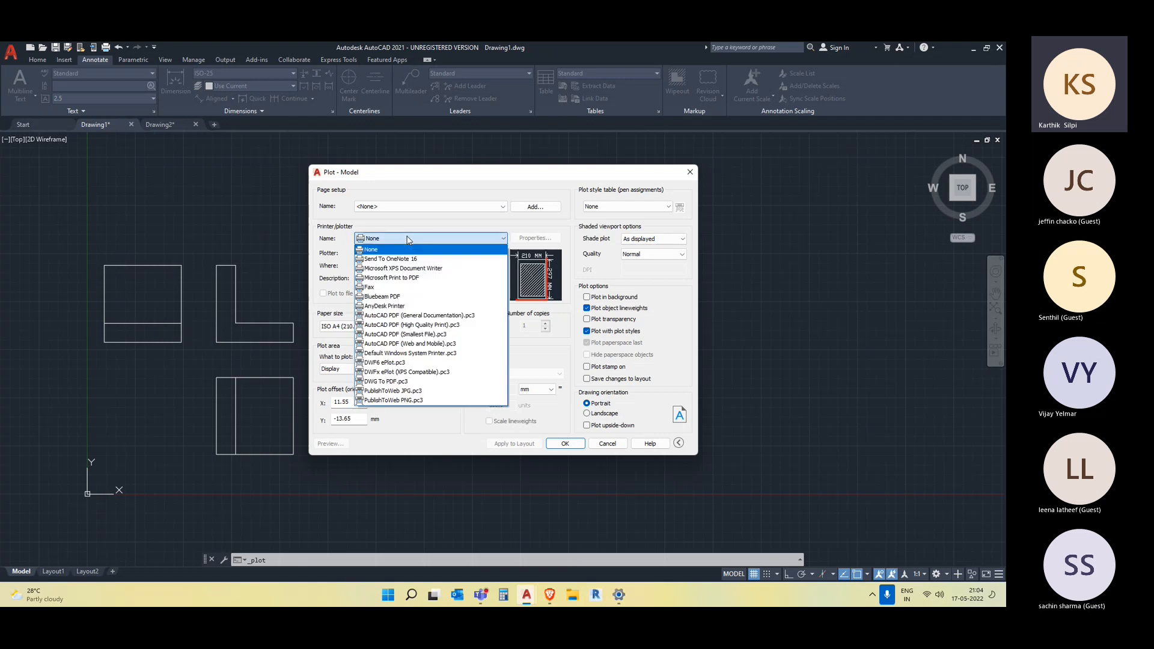
click(446, 326)
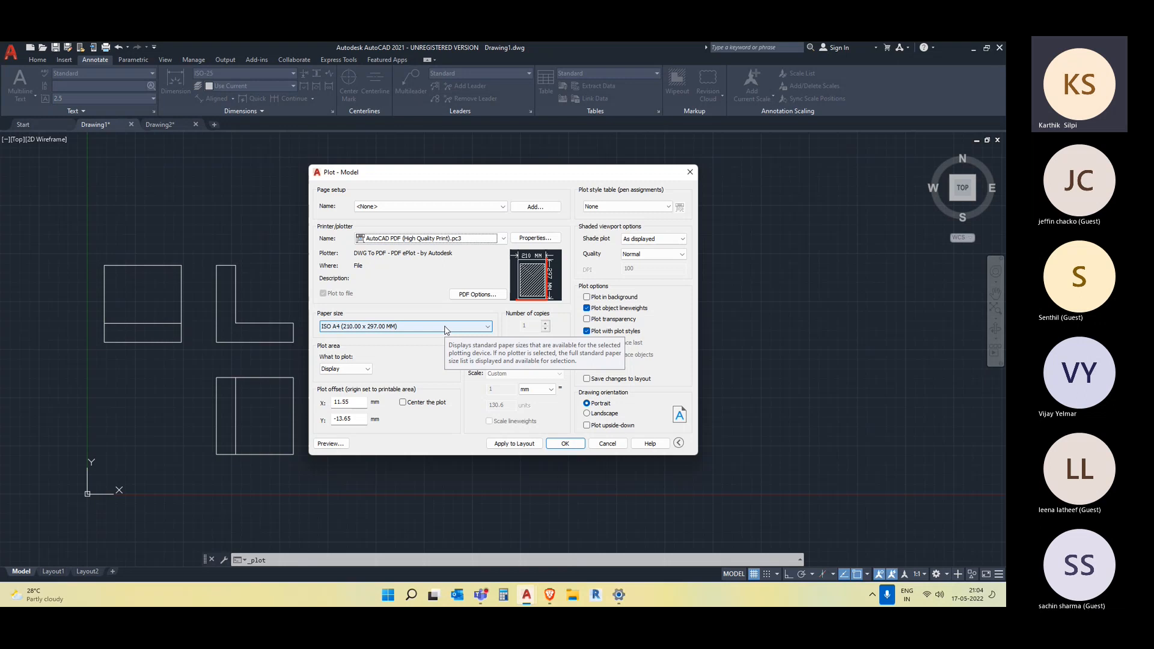
- Review the available paper sizes and set the plot's paper size to ISO expand A4 (297.00 x 210.00 MM)
click(446, 328)
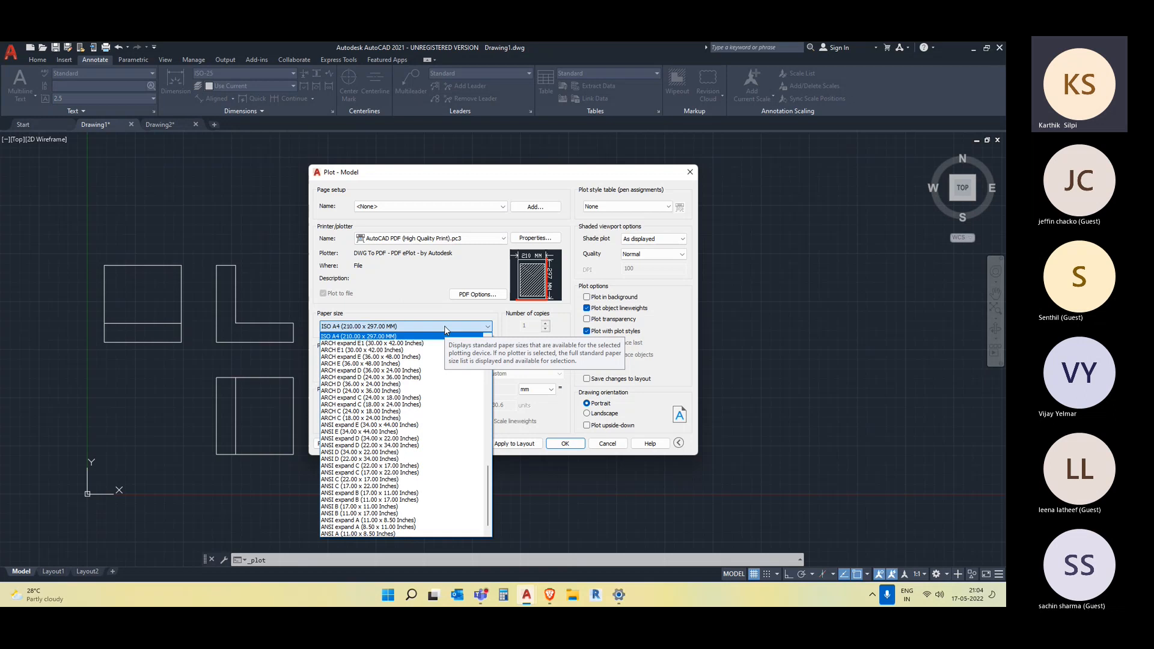
scroll(435, 373, down, 1)
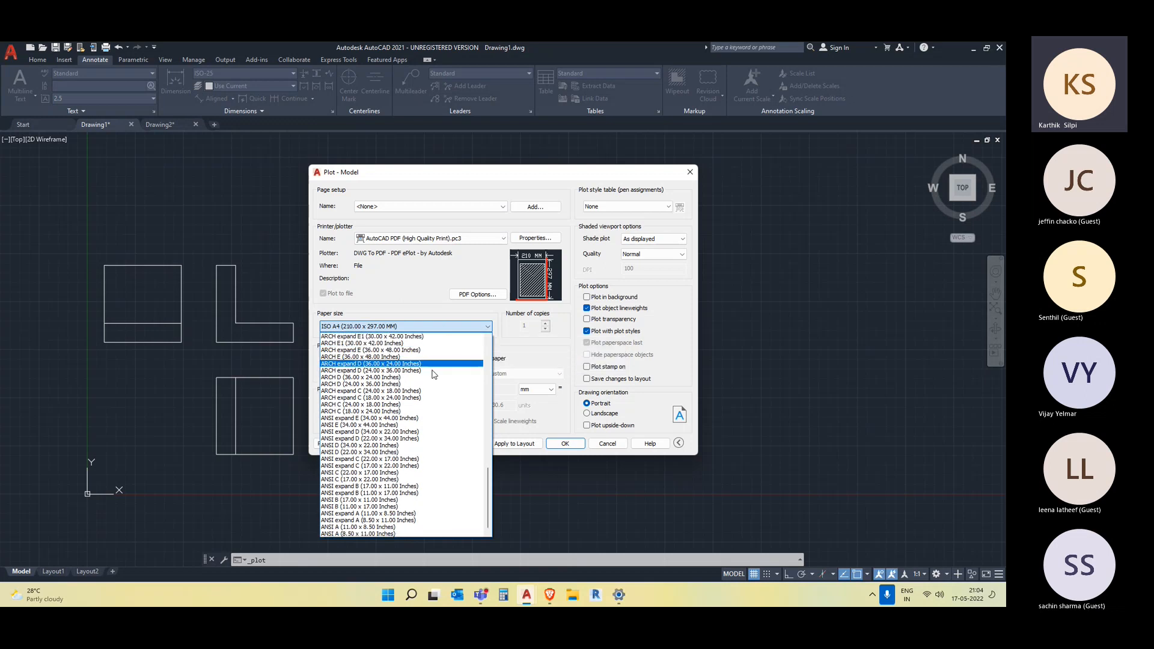
scroll(435, 373, up, 5)
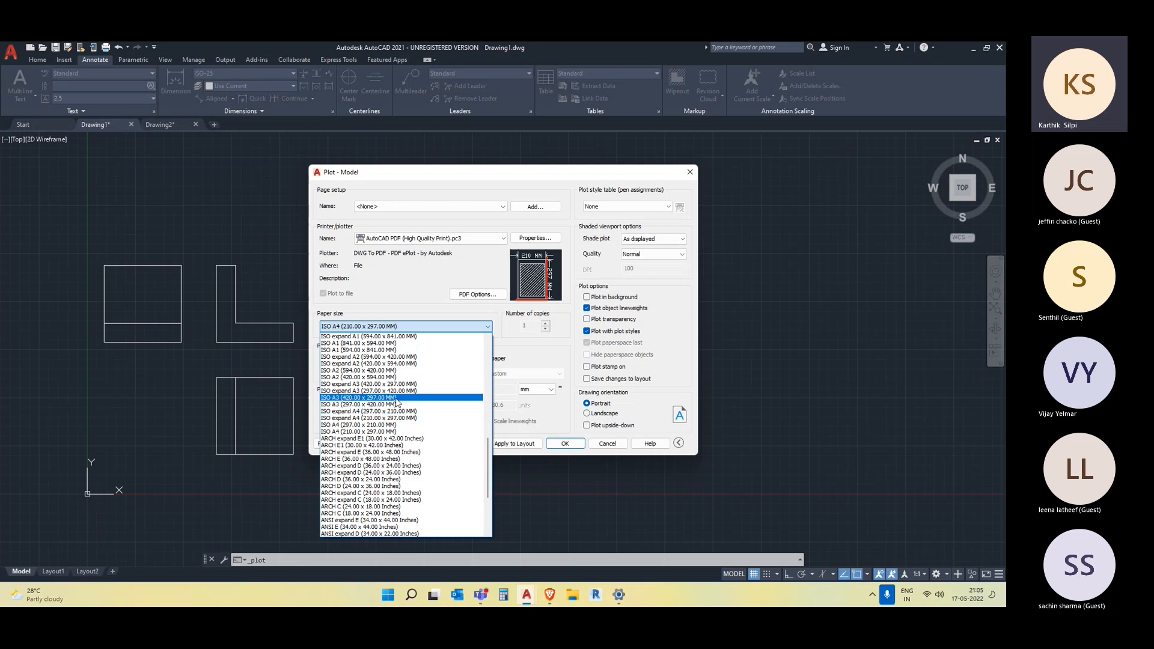
scroll(391, 414, down, 1)
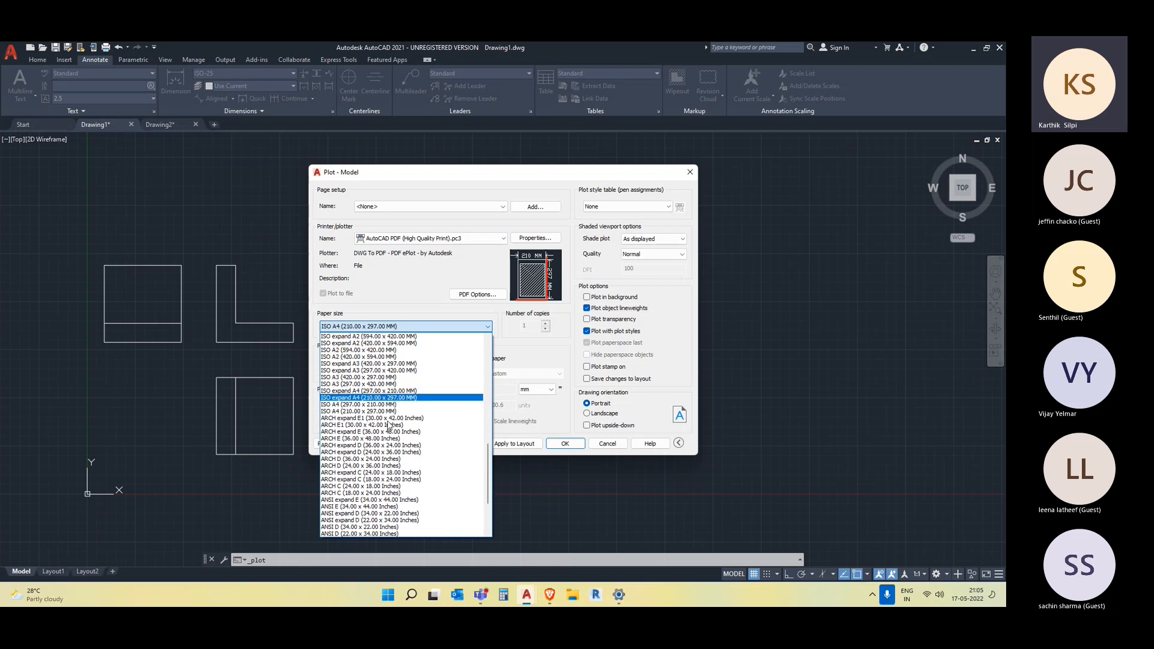
scroll(388, 425, down, 4)
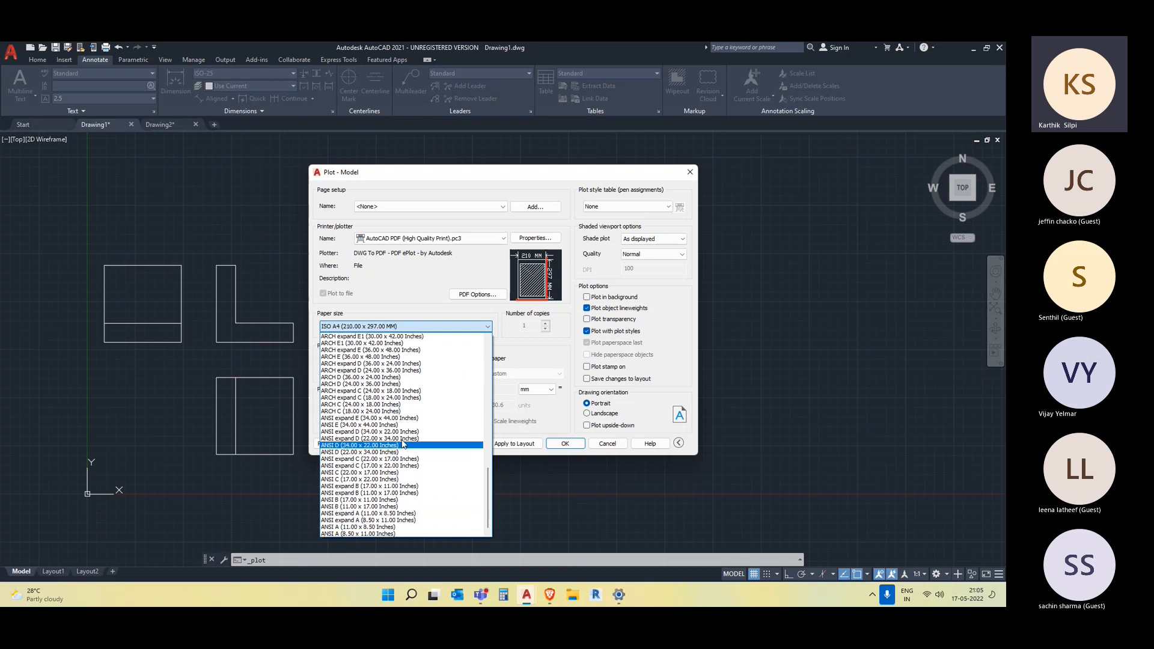
scroll(407, 454, up, 1)
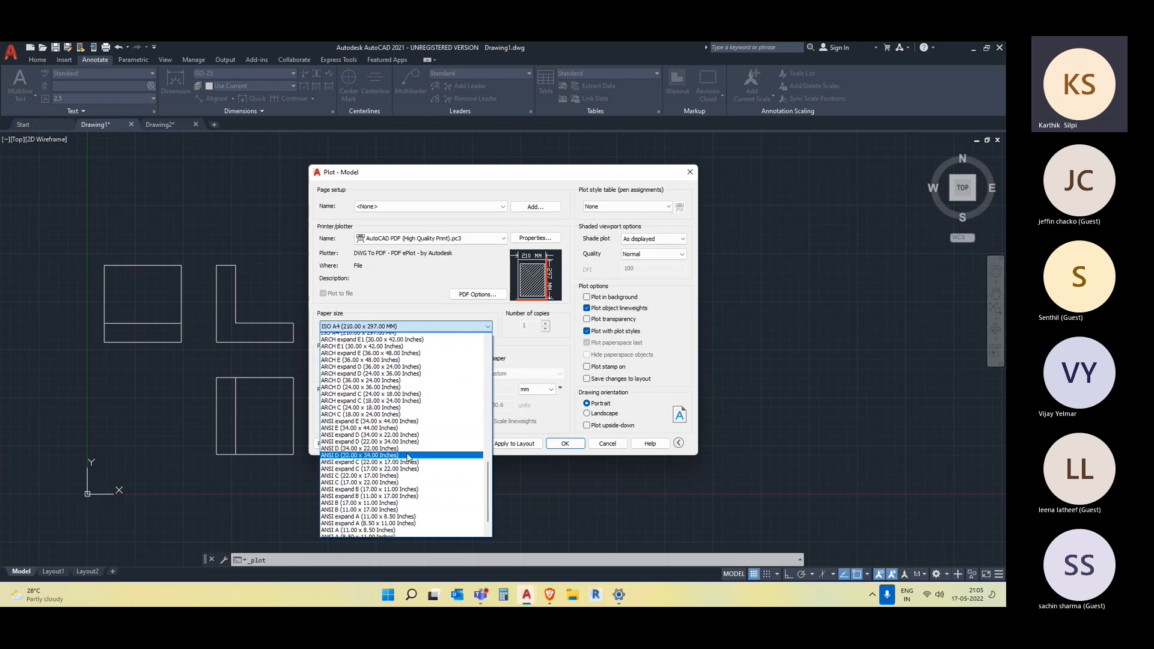
scroll(407, 457, up, 2)
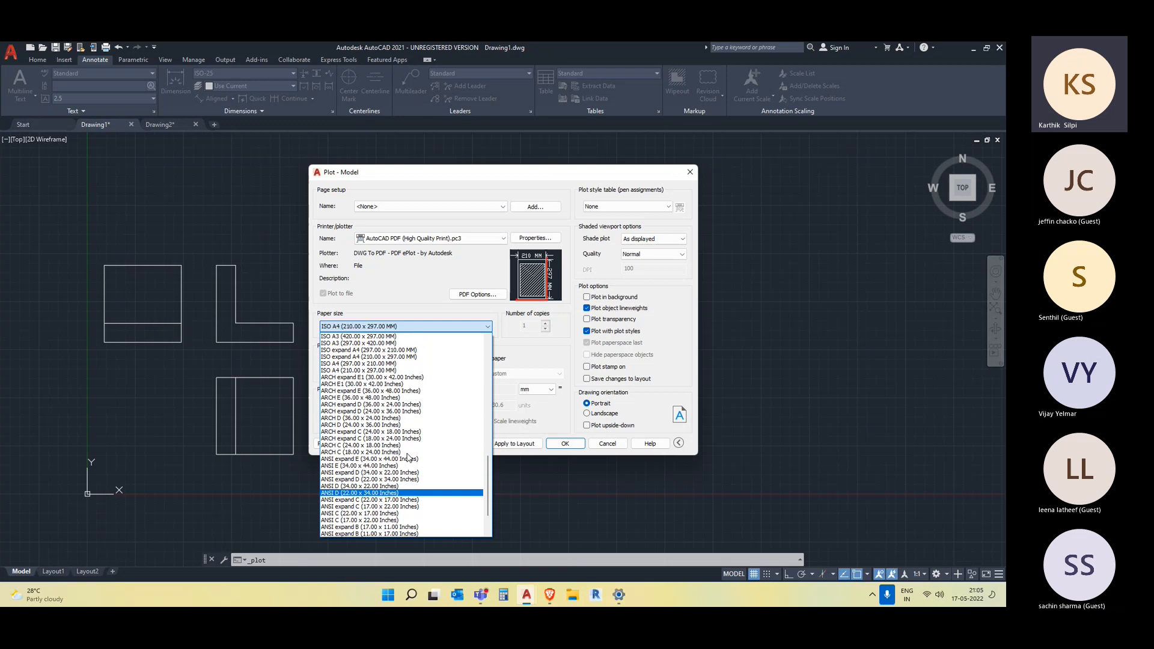
scroll(408, 457, up, 2)
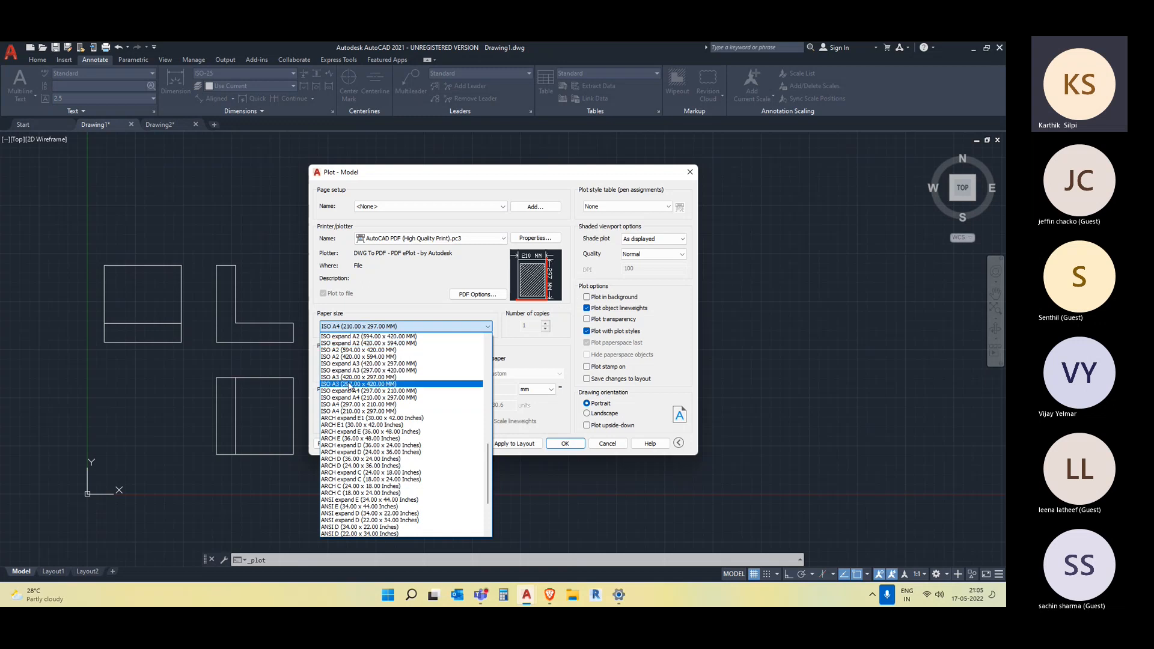
click(386, 378)
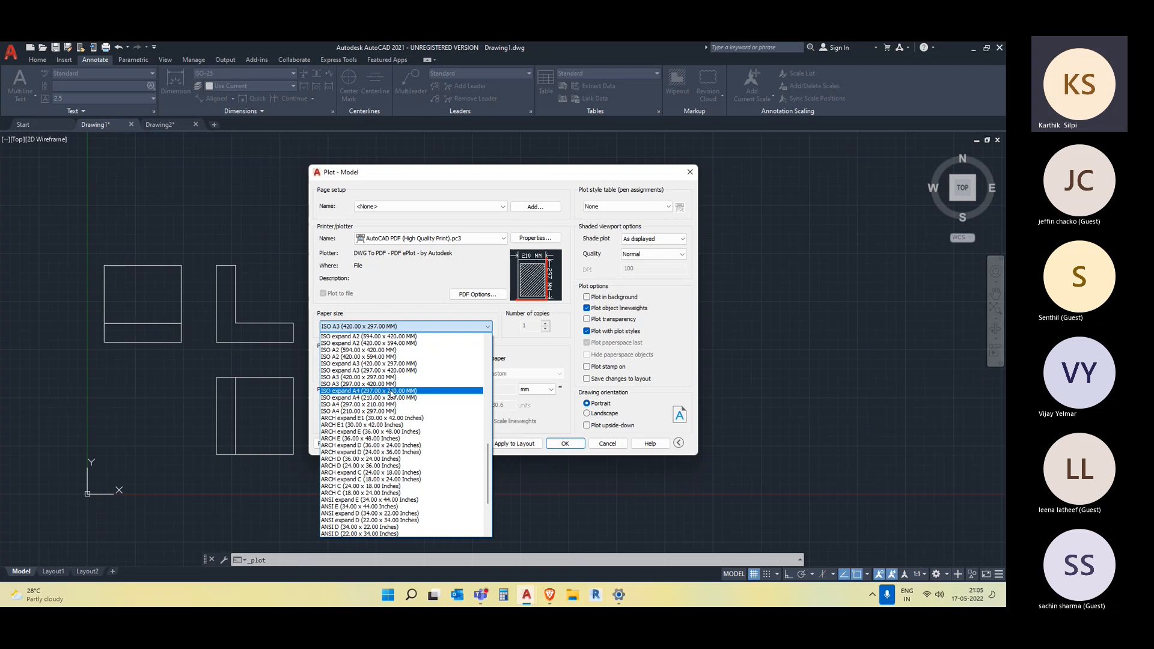
click(394, 391)
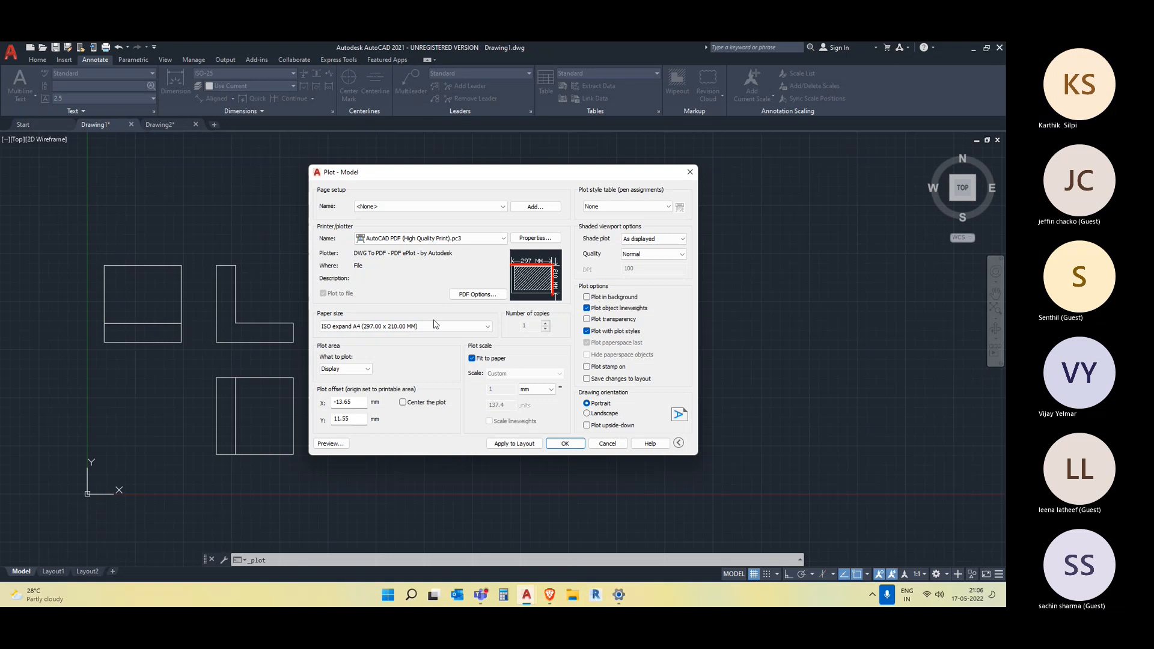
- Look through the available plot style tables without choosing one, and move the plot settings window aside to uncover the isometric view
drag(499, 179, 544, 177)
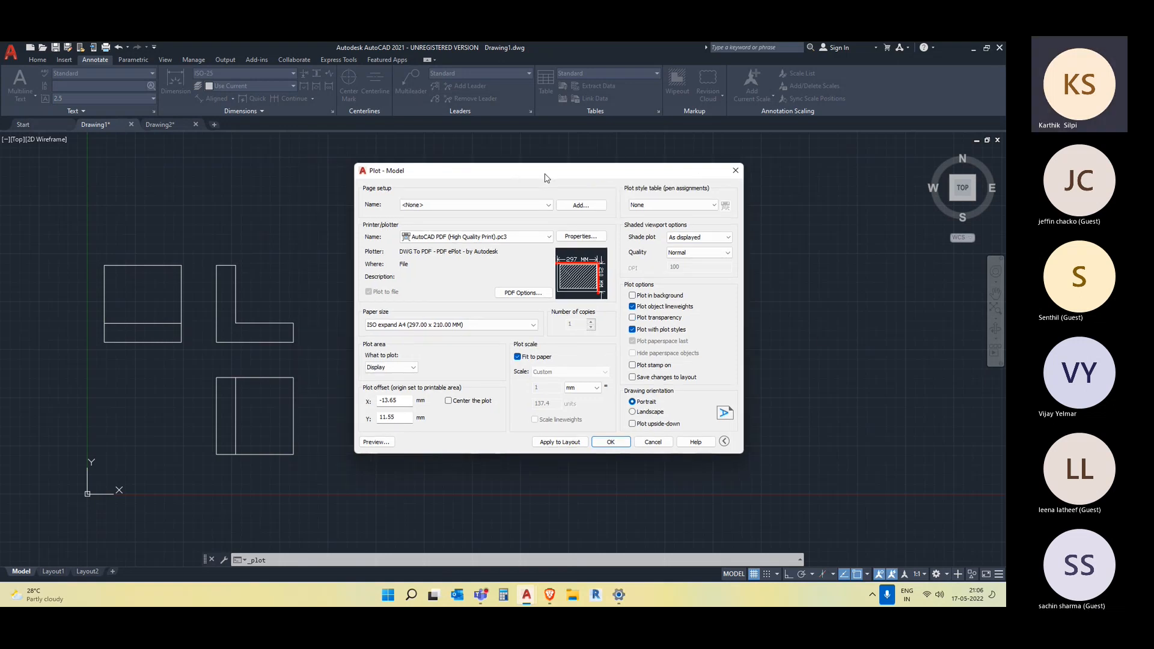
click(710, 206)
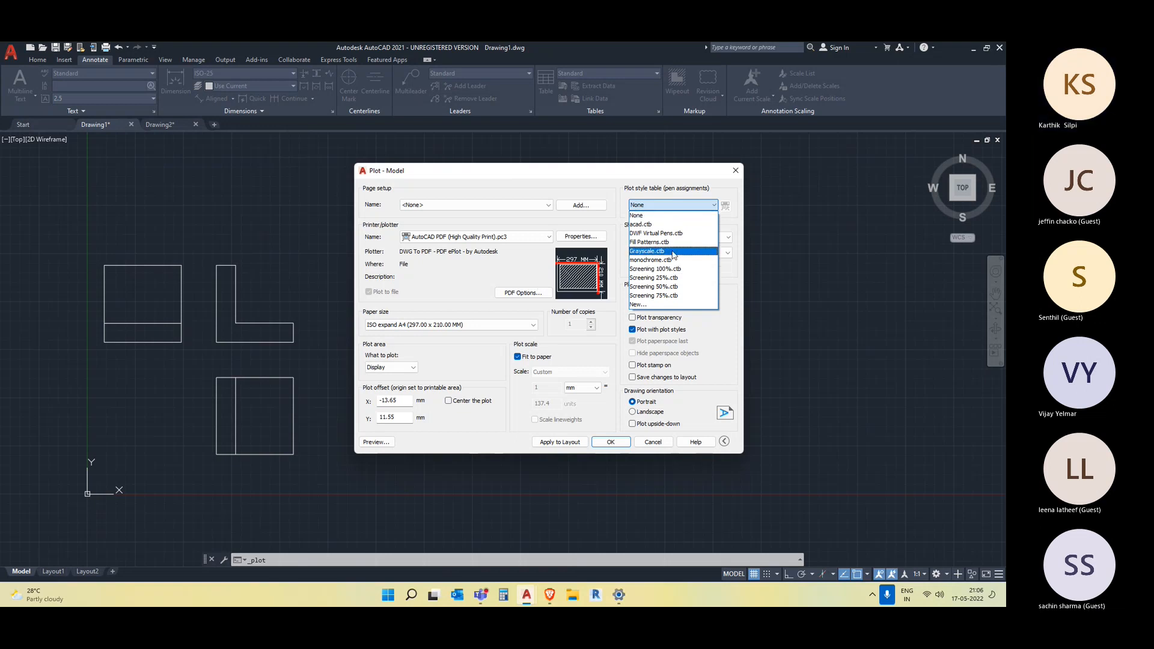
click(590, 361)
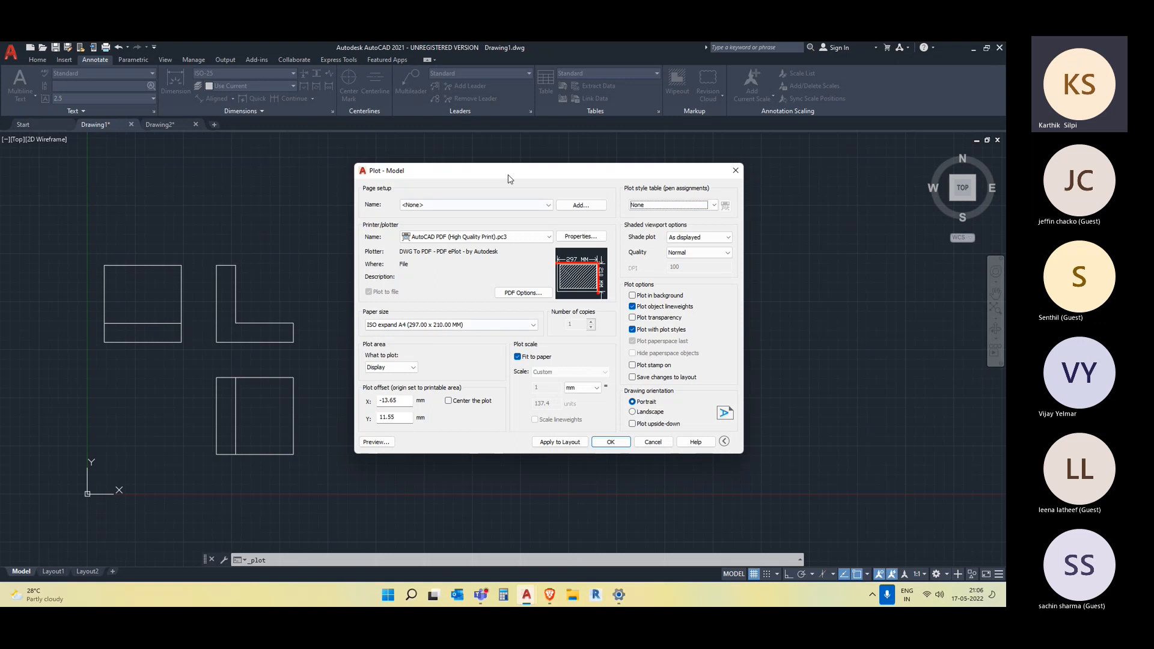
drag(513, 176, 591, 145)
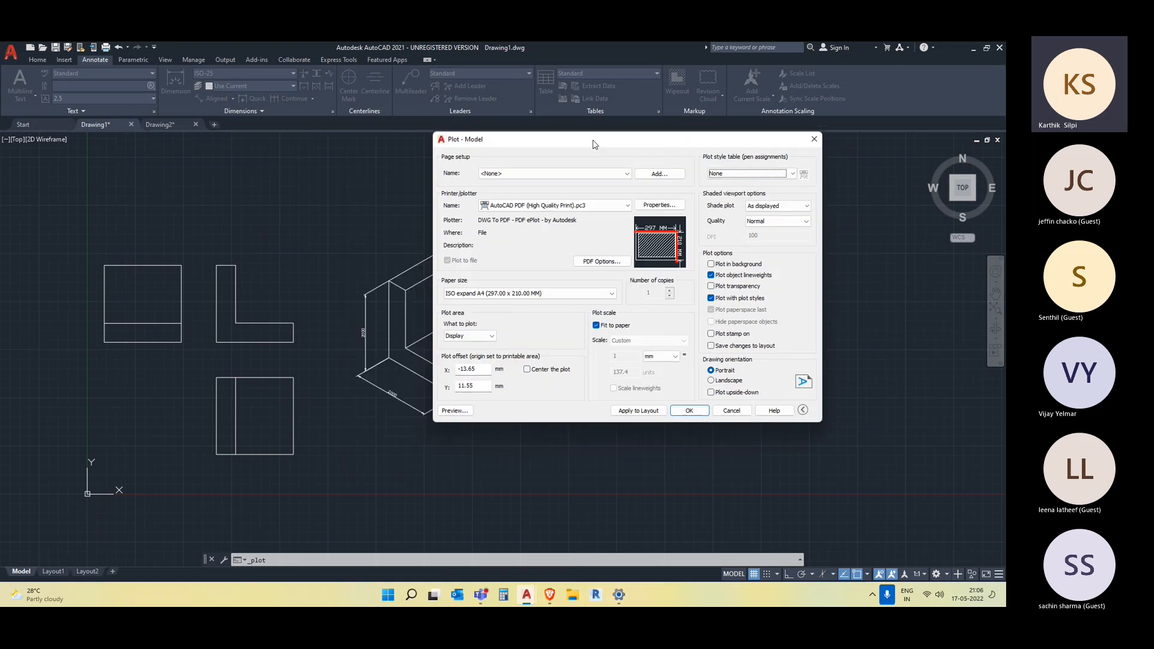
- Set the plot area to Window, enclose the three orthographic views and the isometric view, and preview the plot
click(473, 336)
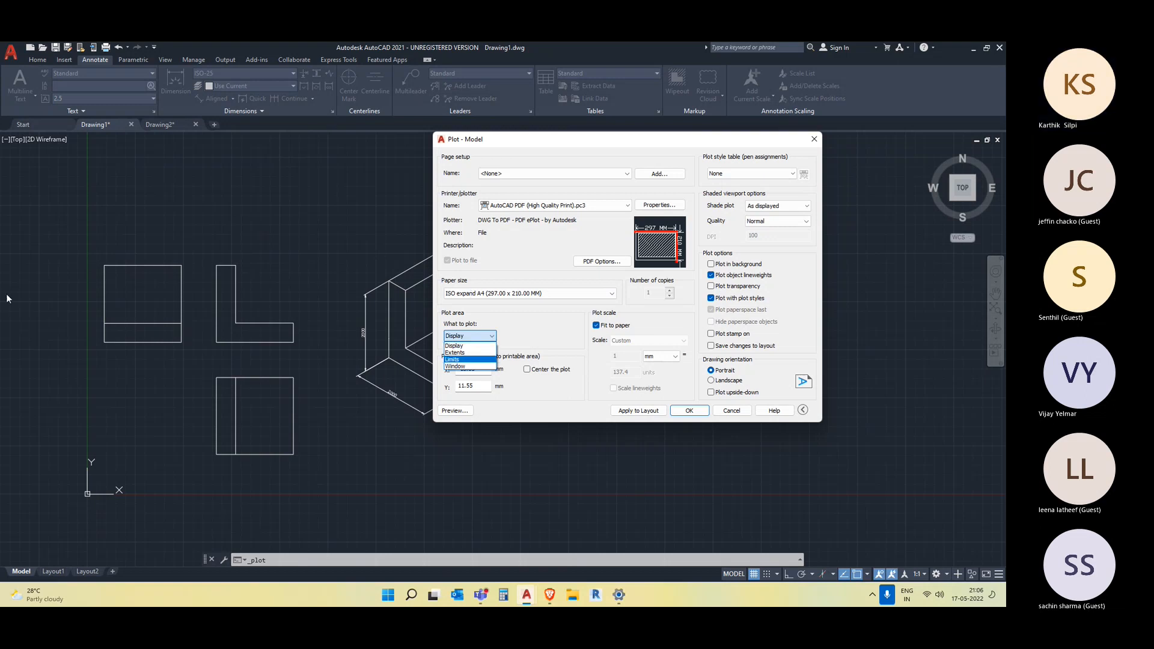
click(462, 367)
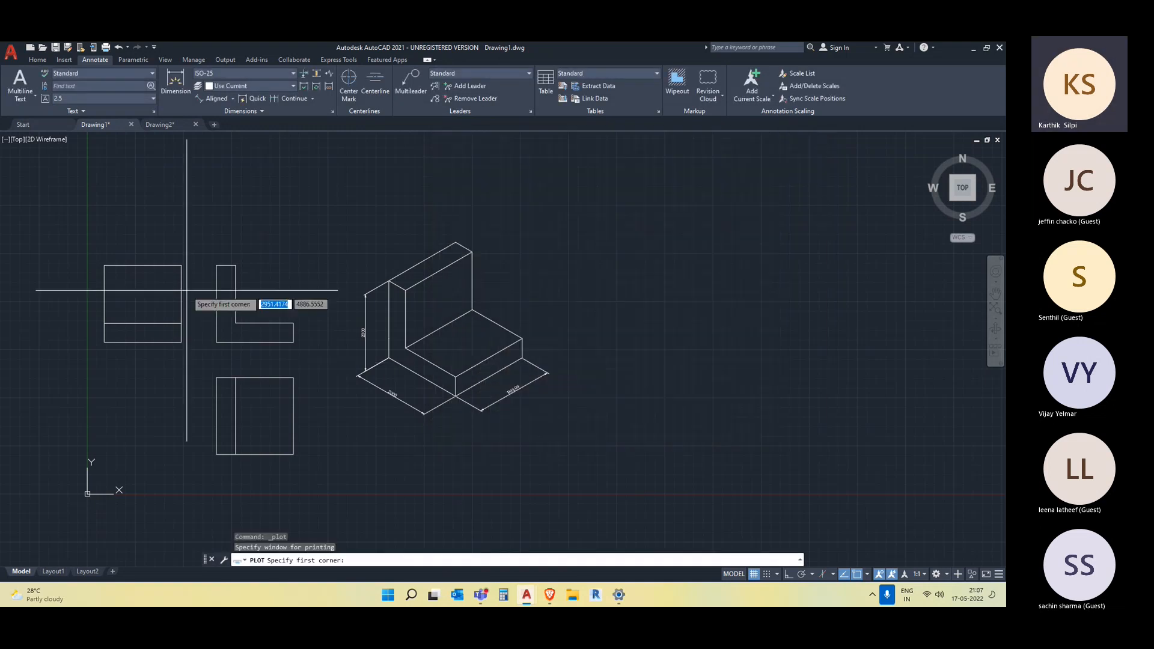
click(96, 188)
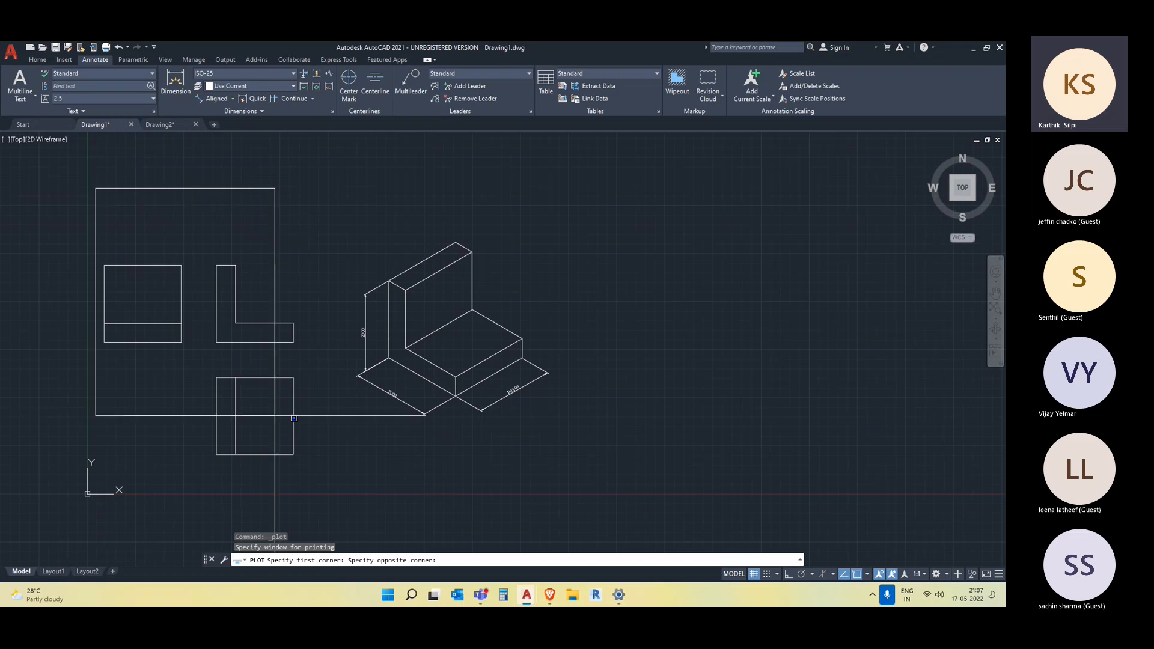
click(570, 479)
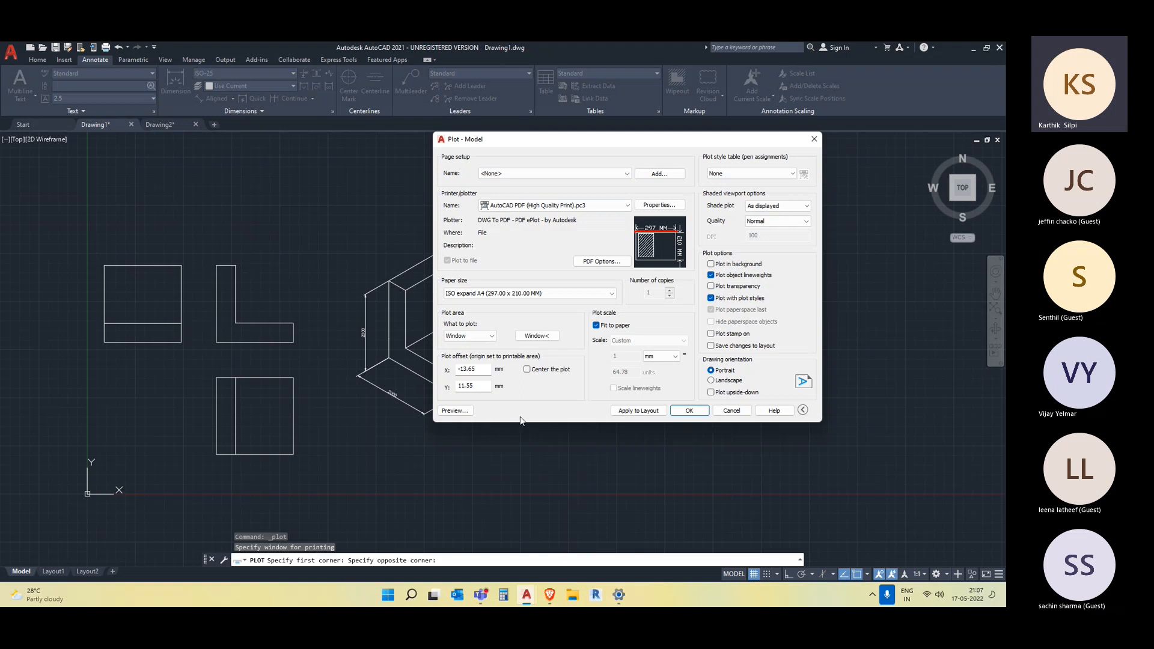
click(457, 410)
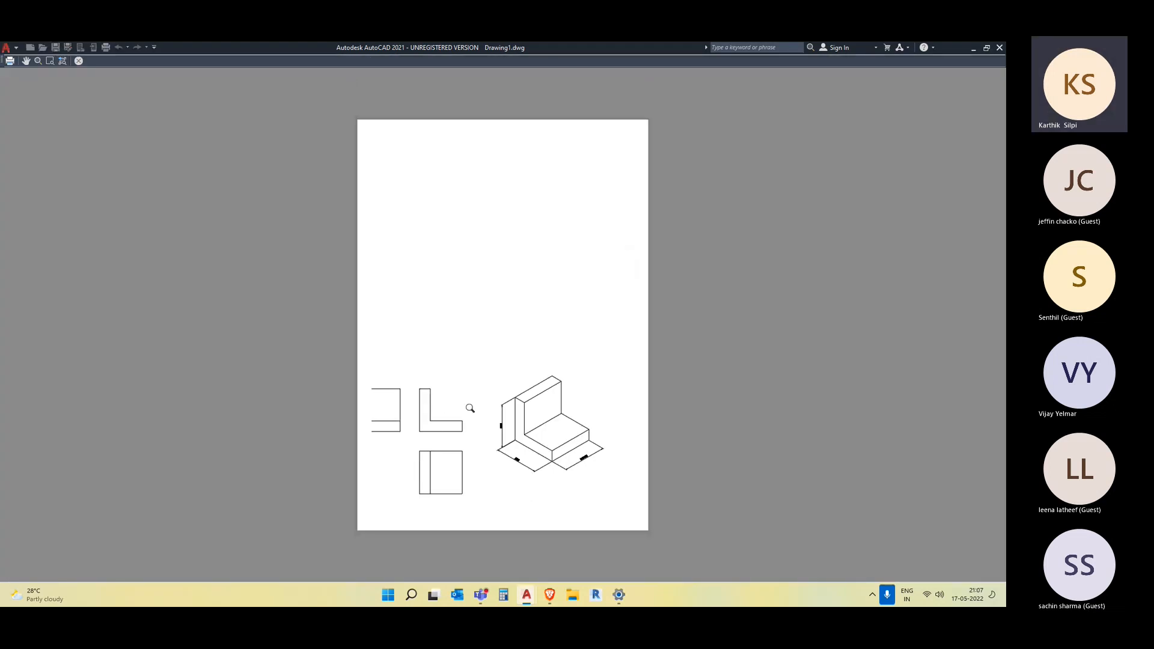
key(Escape)
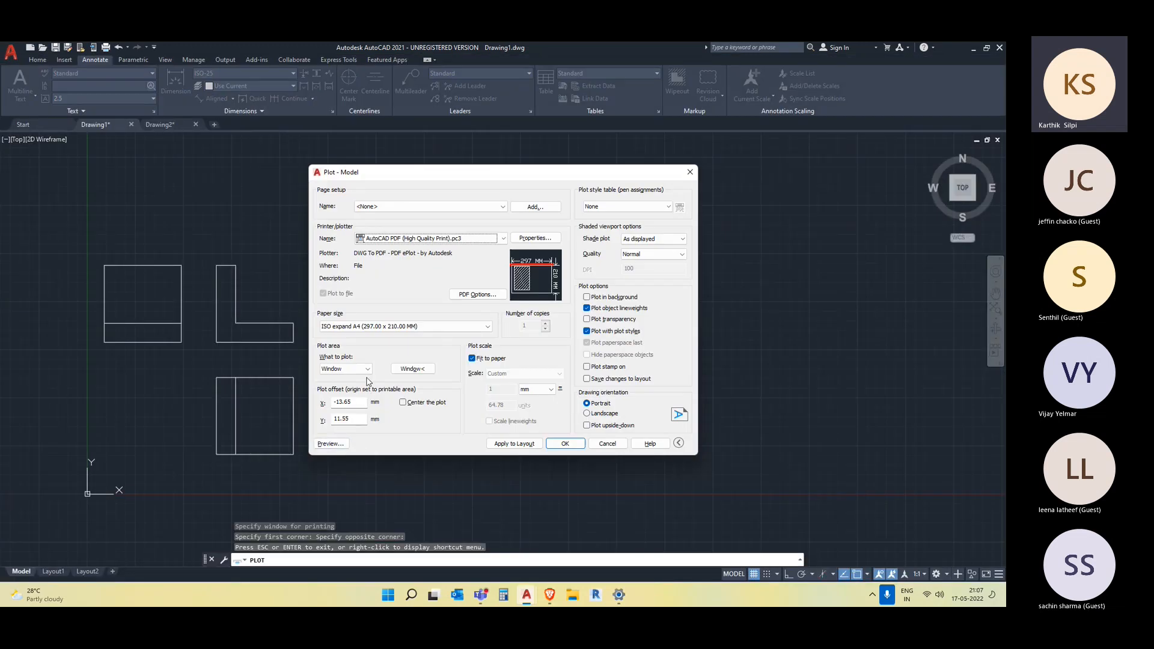
- Redefine the plot window slightly narrower around all four views and check the plot preview again
click(367, 369)
click(353, 401)
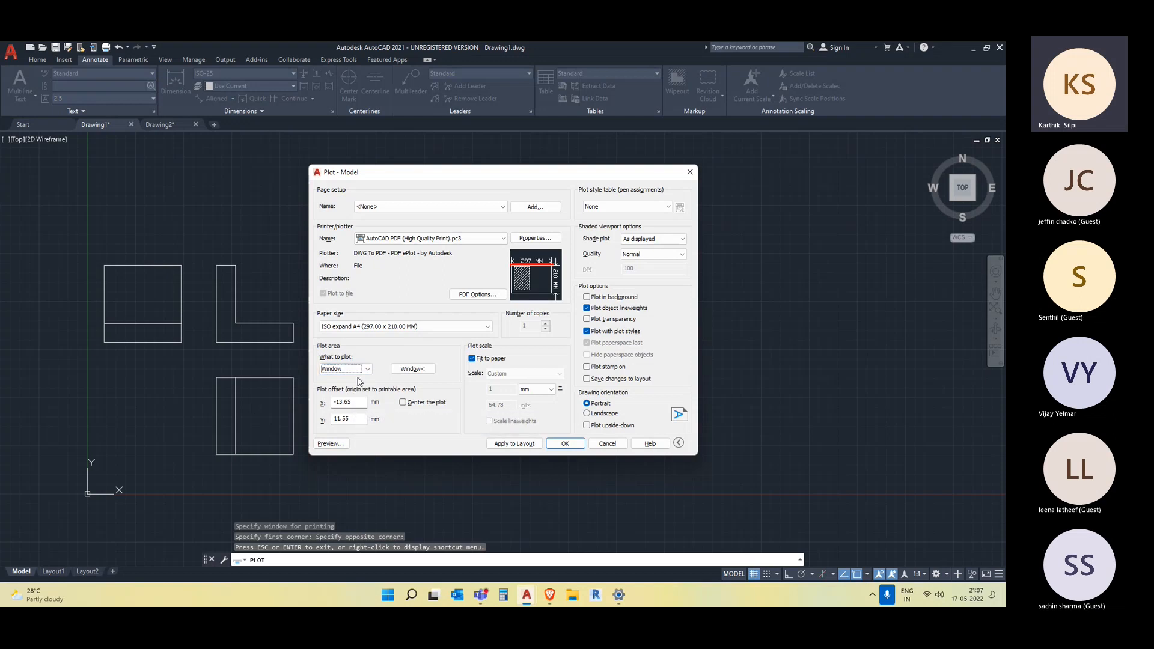
click(413, 369)
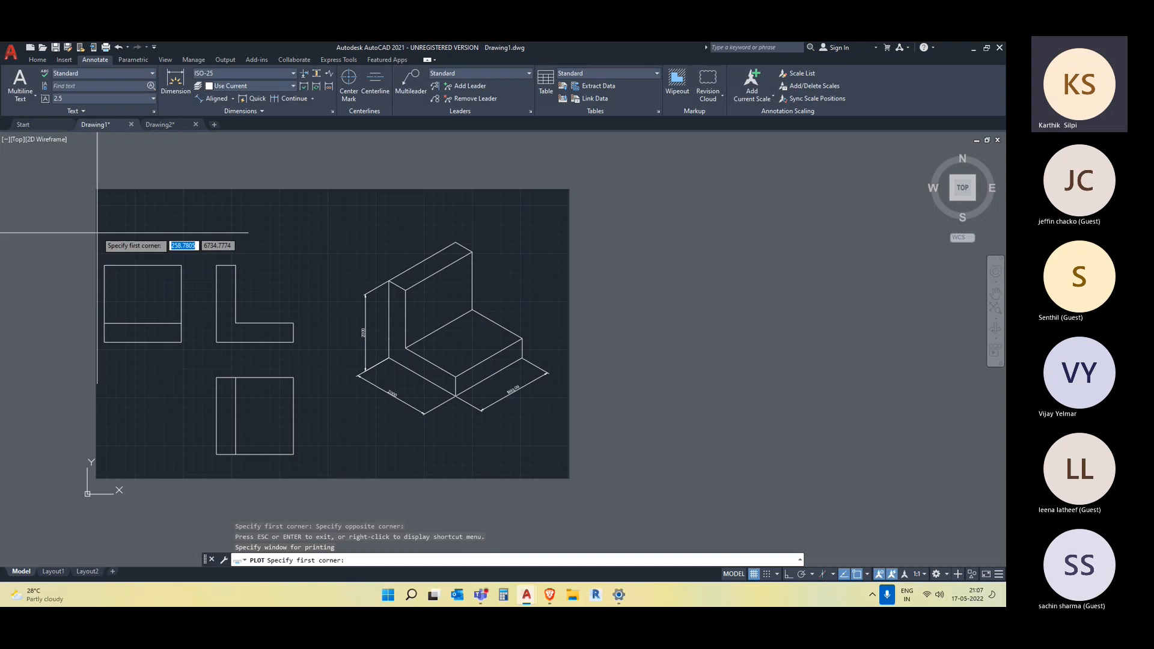
click(95, 189)
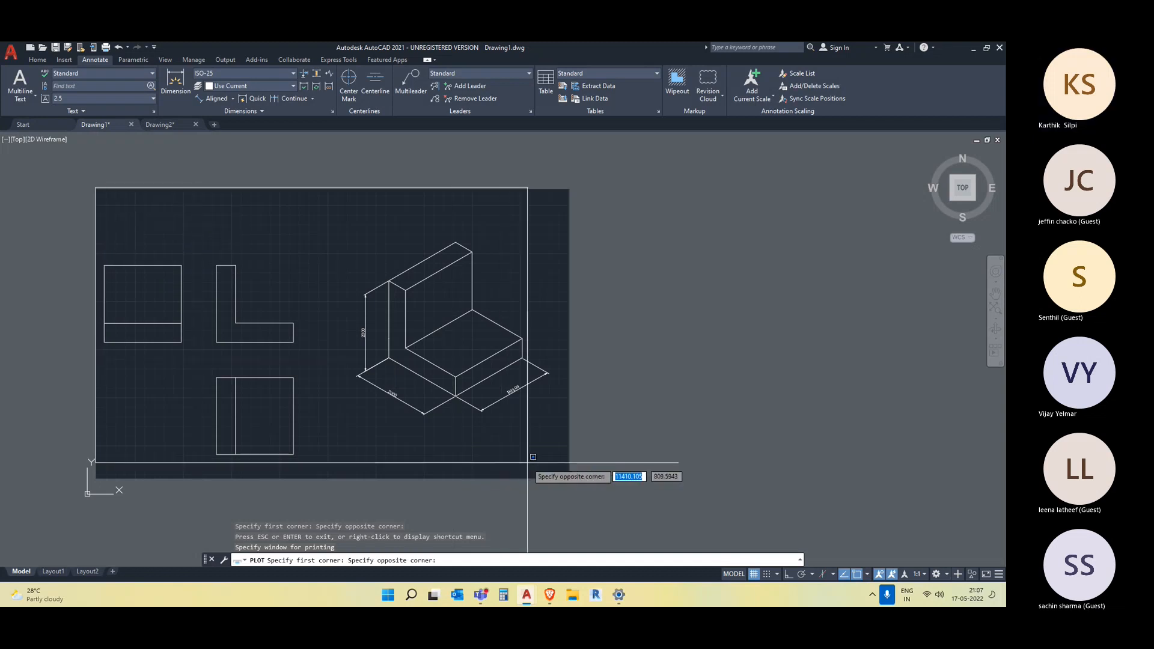
click(555, 475)
click(330, 443)
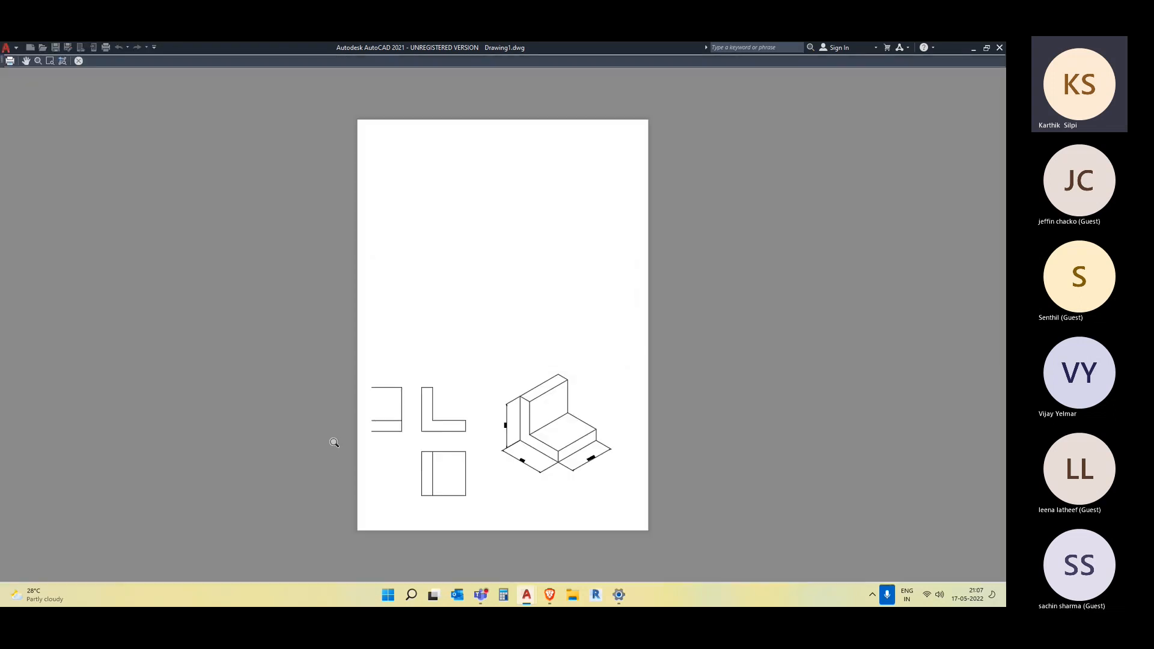
key(Escape)
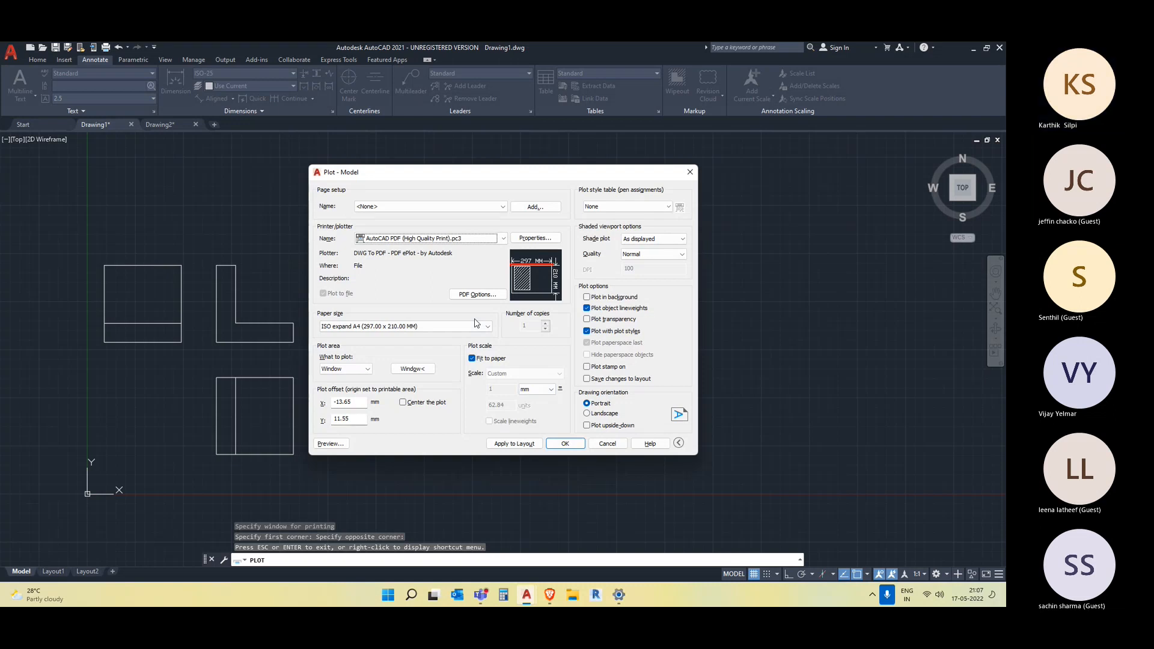
- Set the paper size to ISO expand A4 (210.00 x 297.00 MM)
click(472, 326)
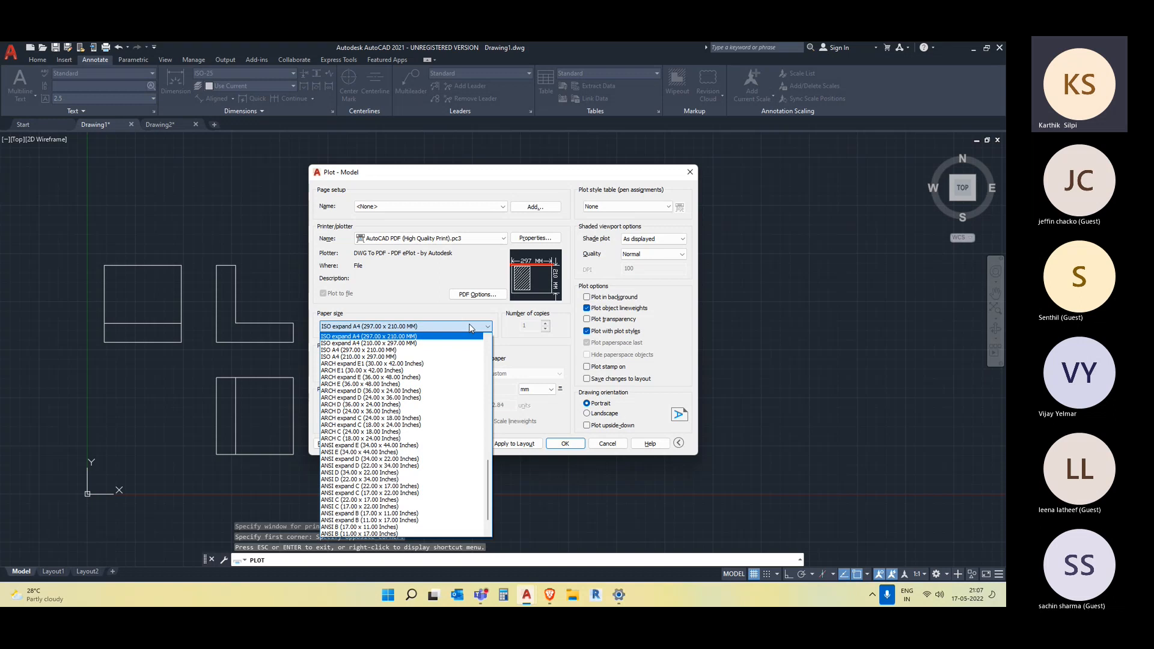
click(445, 343)
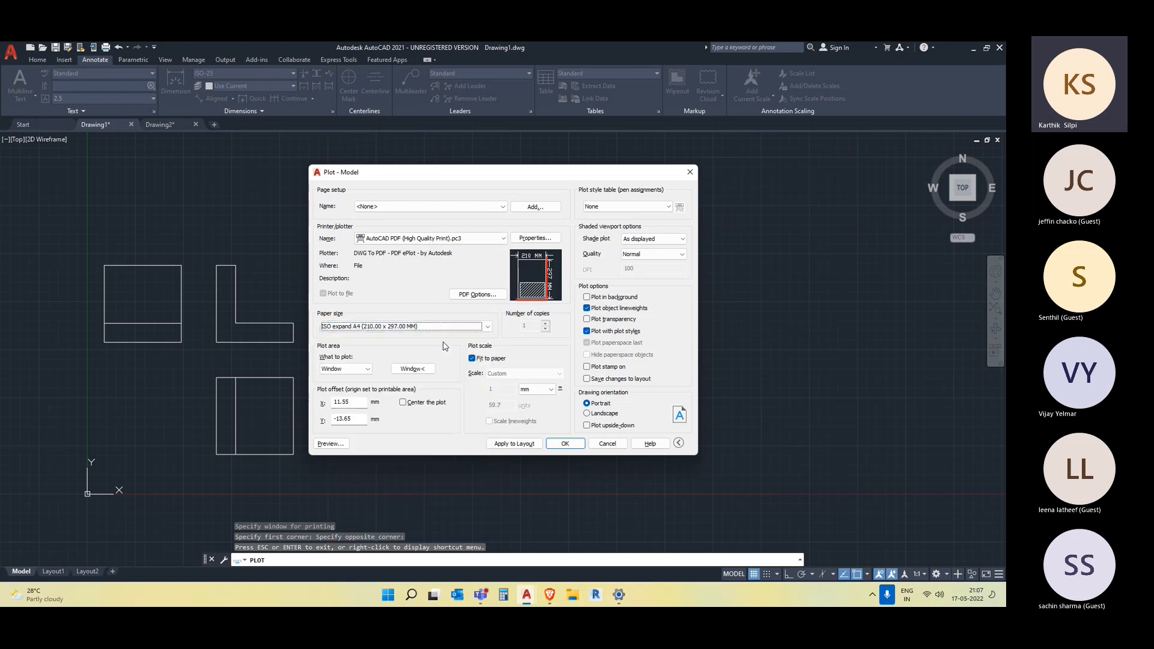
click(438, 326)
scroll(429, 340, up, 4)
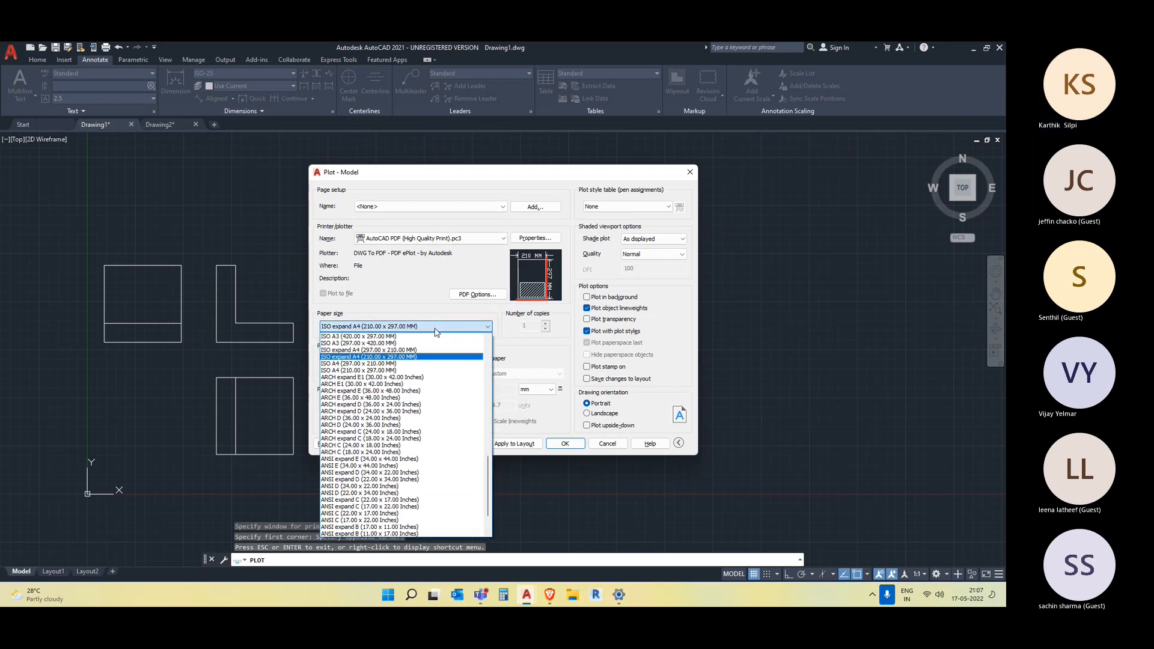
click(418, 356)
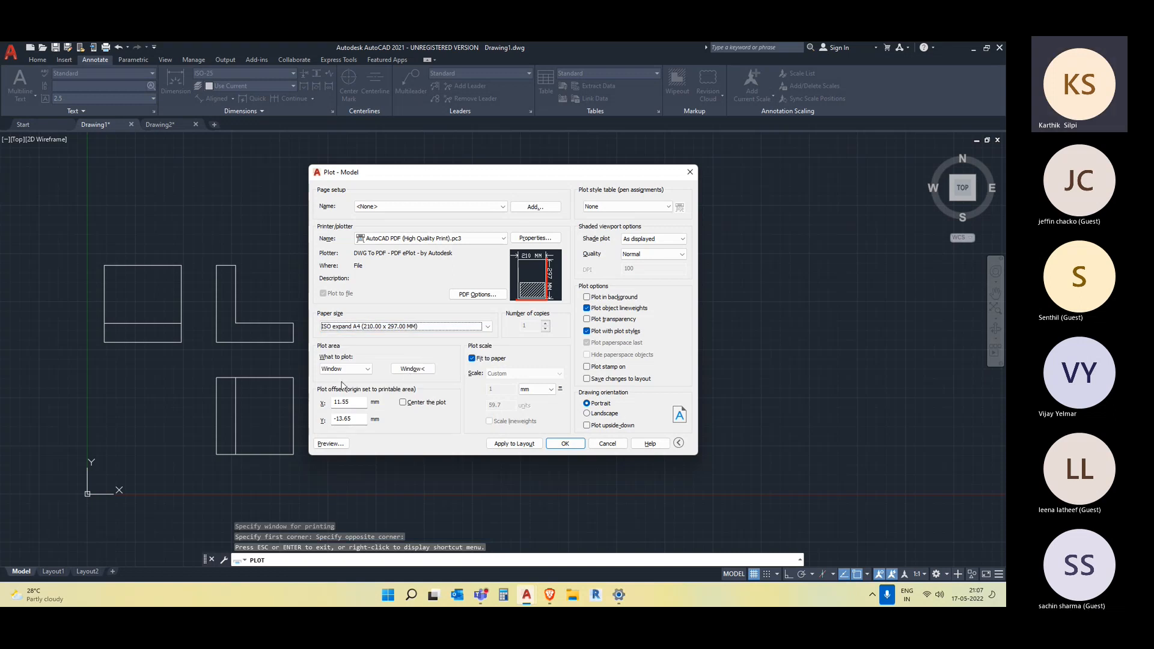
- Redraw the plot window closely around all the views and preview it on the chosen paper size
click(413, 368)
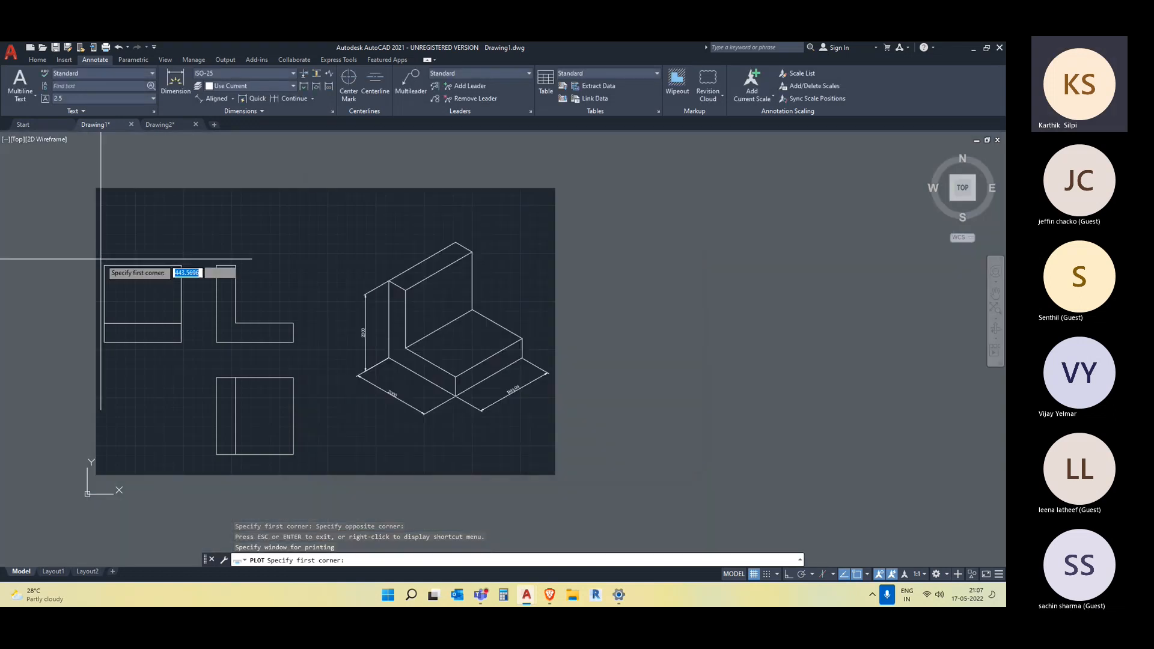
click(101, 204)
click(536, 461)
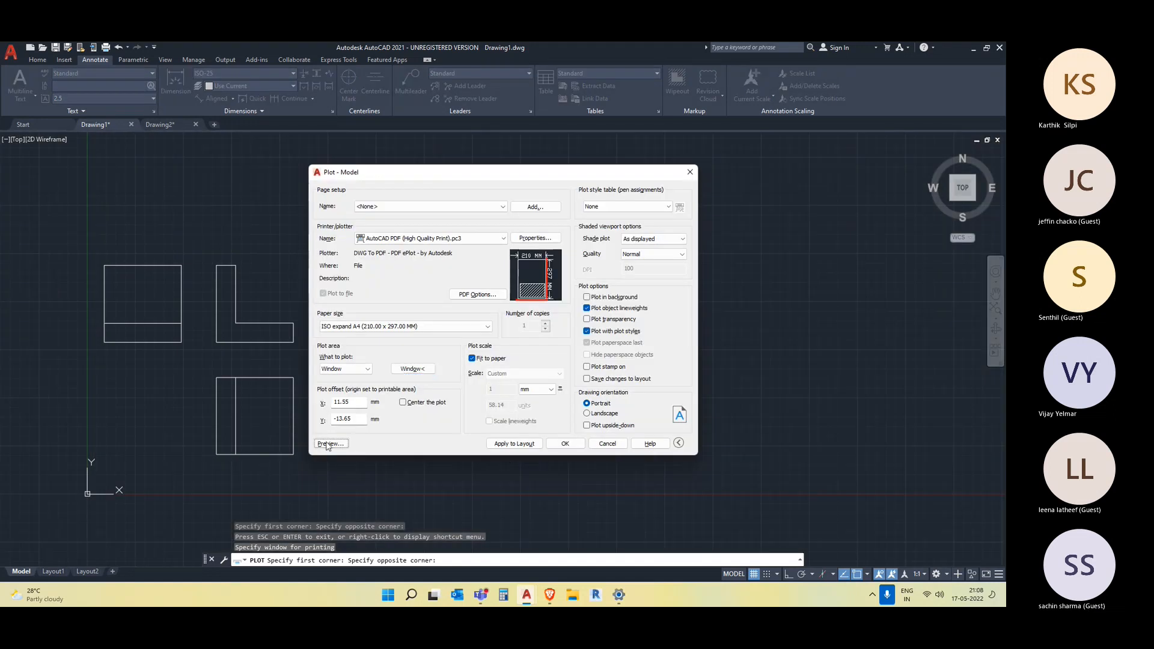
click(330, 444)
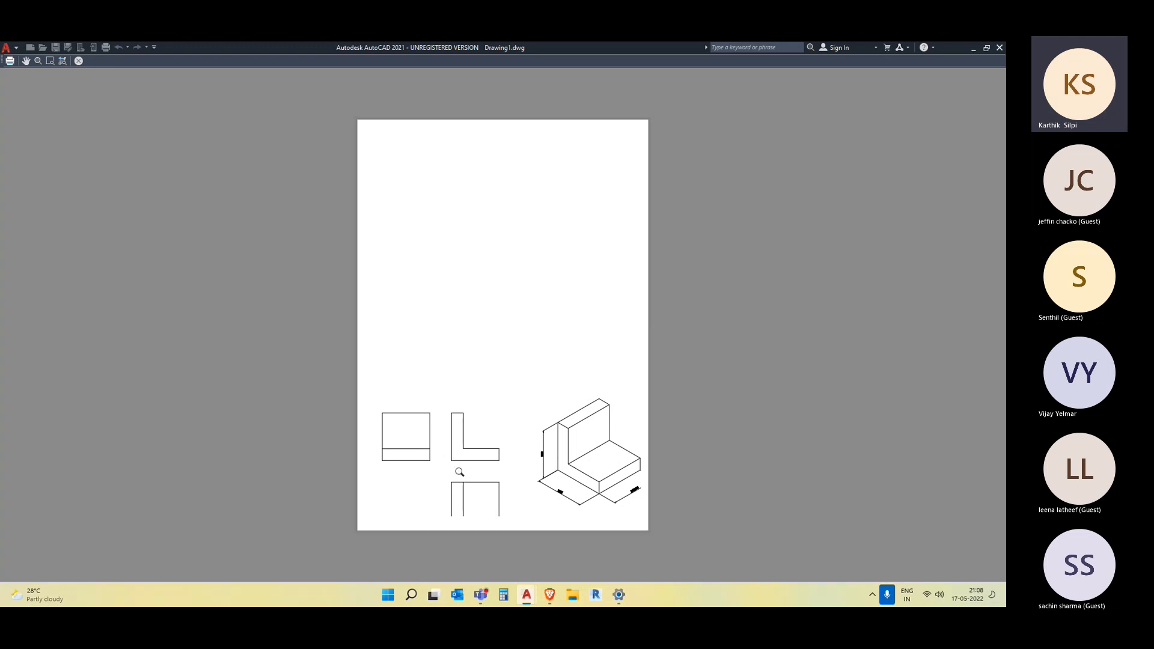
key(Escape)
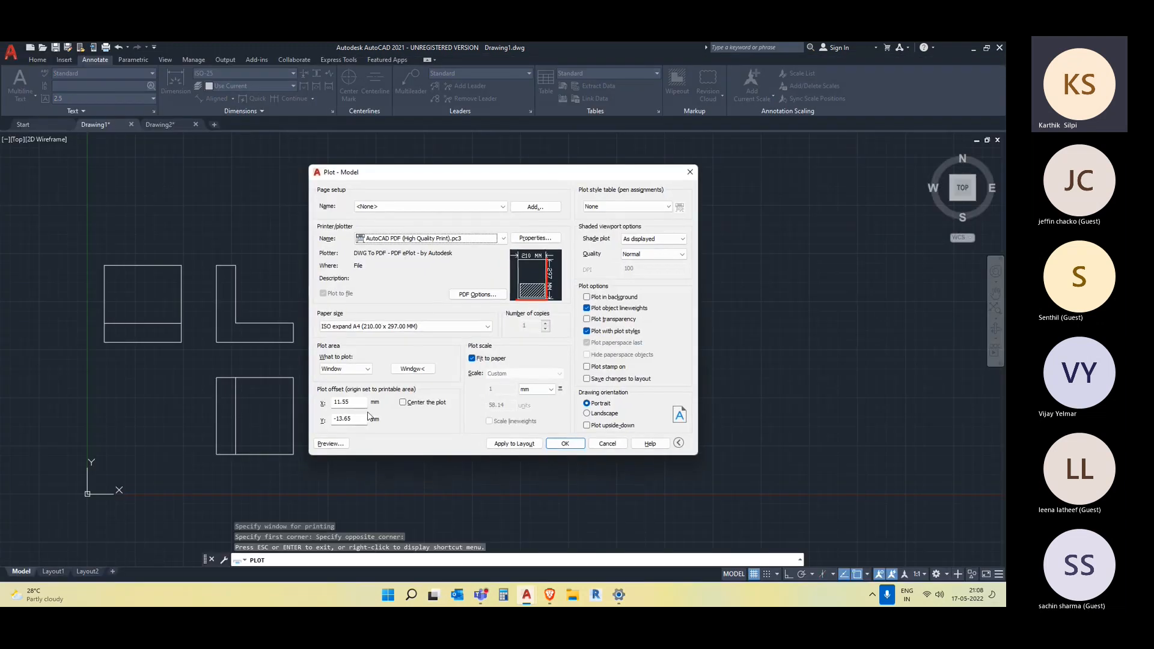
click(414, 369)
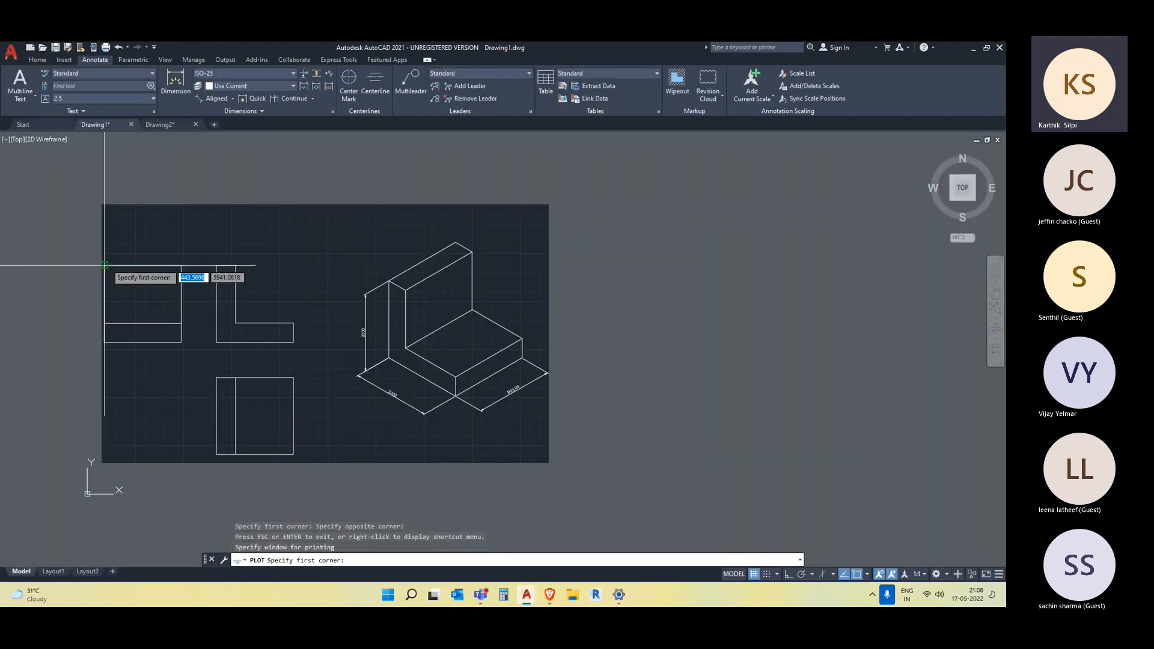
key(Escape)
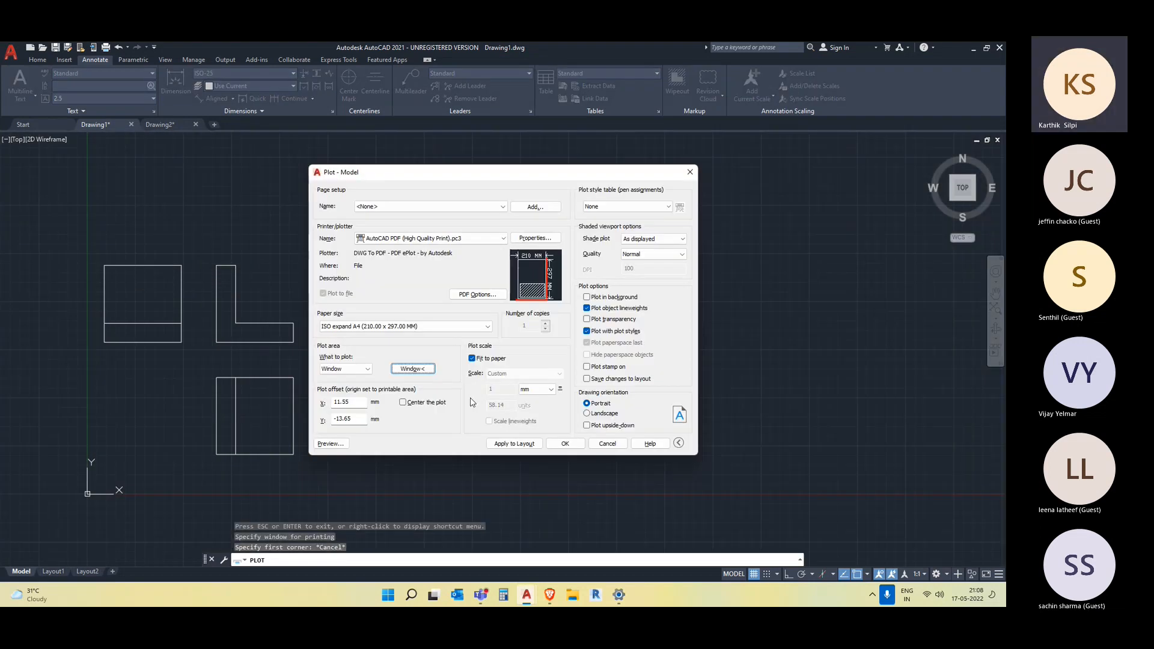
click(473, 359)
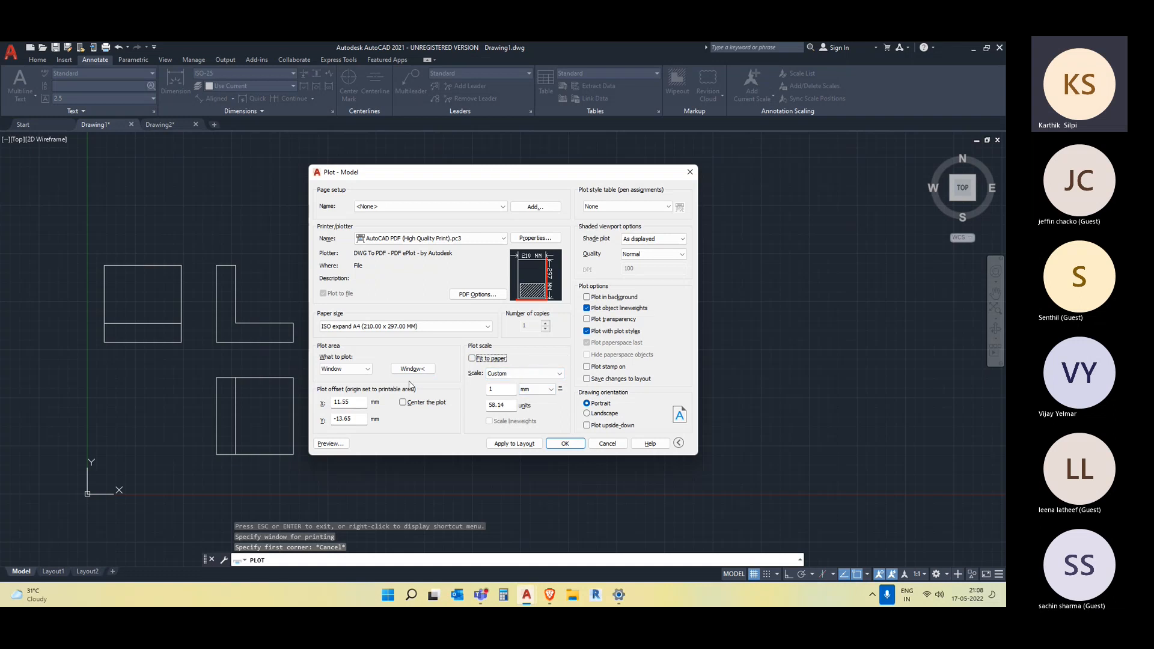
click(472, 359)
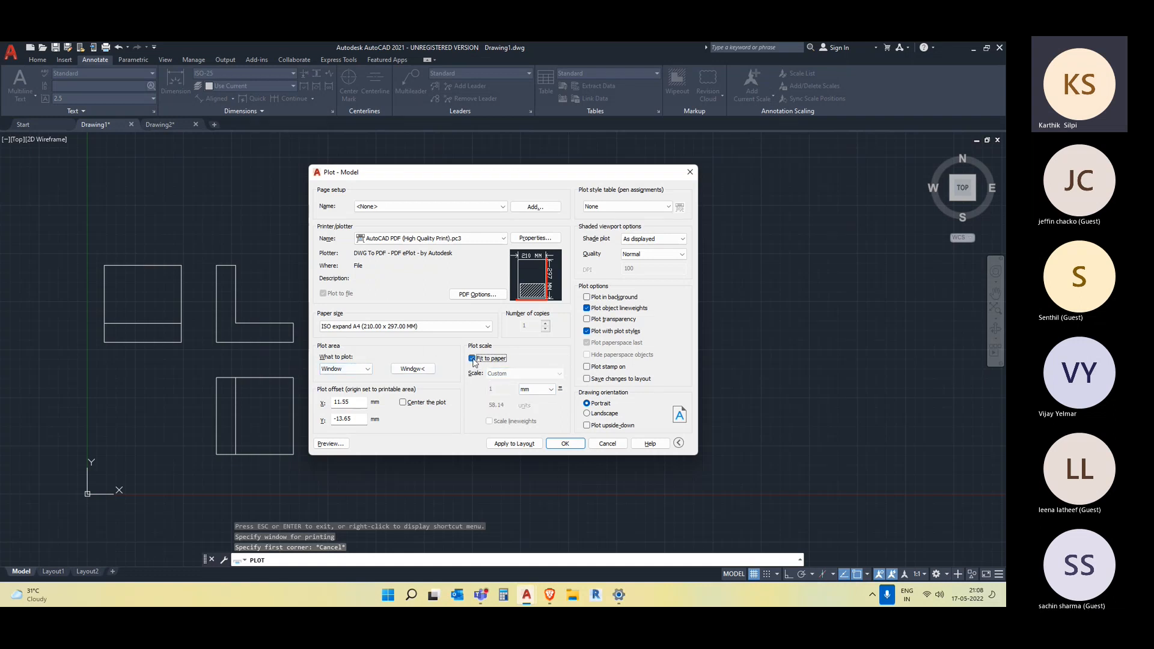
- Set the plot area to Extents and preview the resulting plot
click(345, 369)
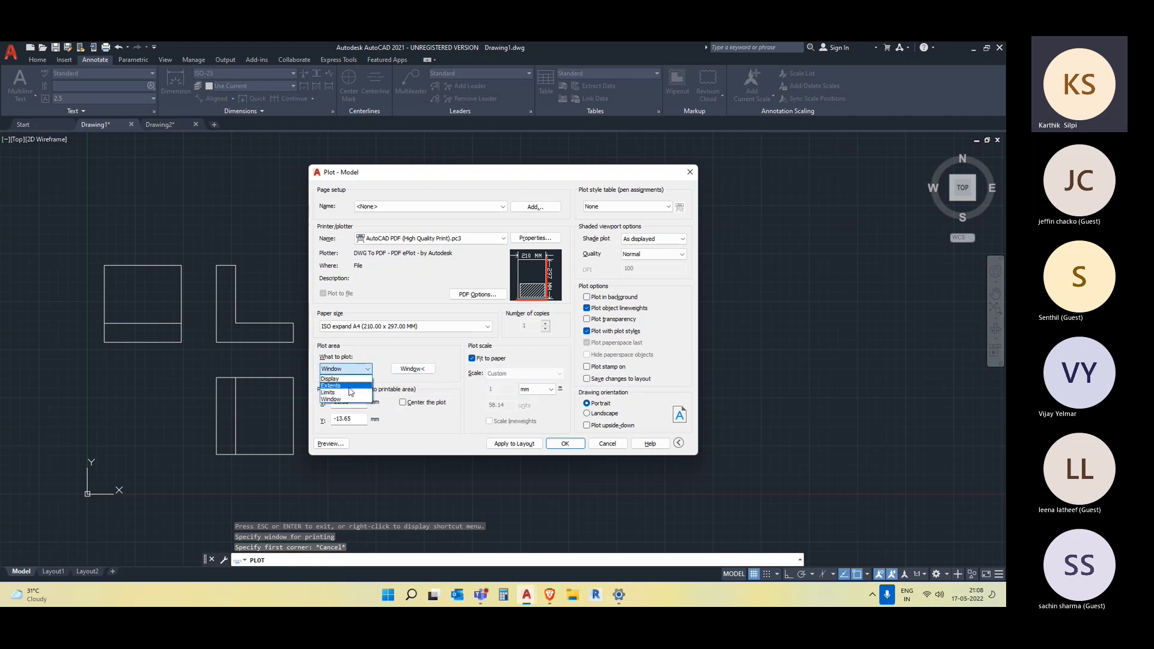
click(331, 386)
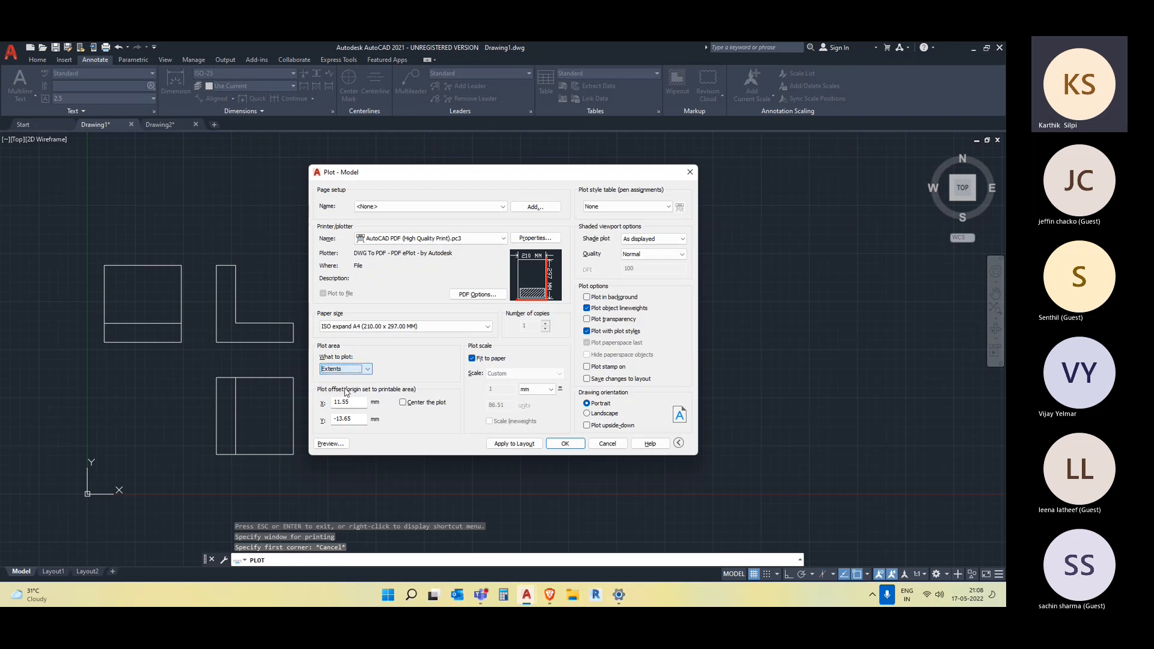
click(335, 444)
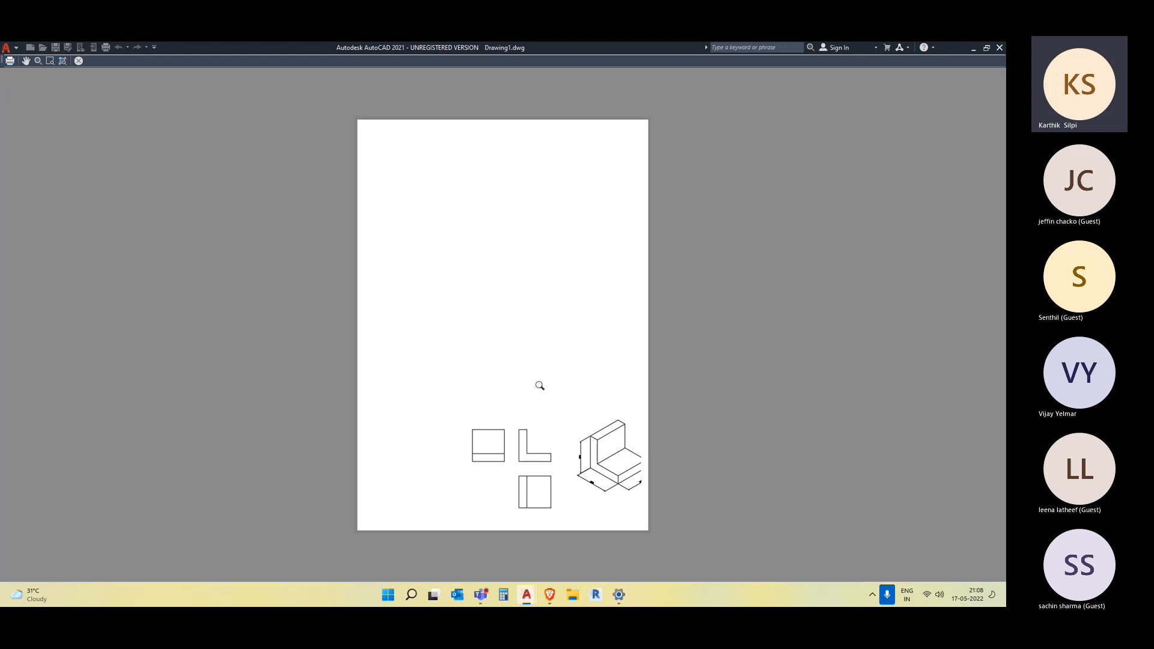
key(Escape)
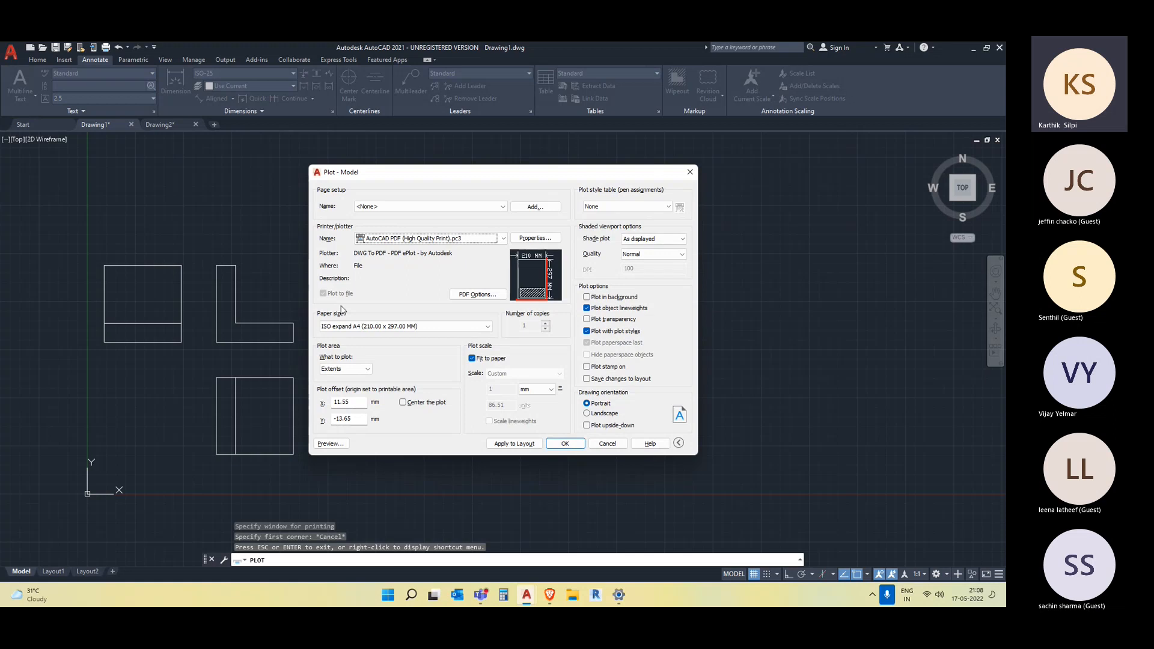
- Set the plot area to Display and preview the resulting plot
click(363, 372)
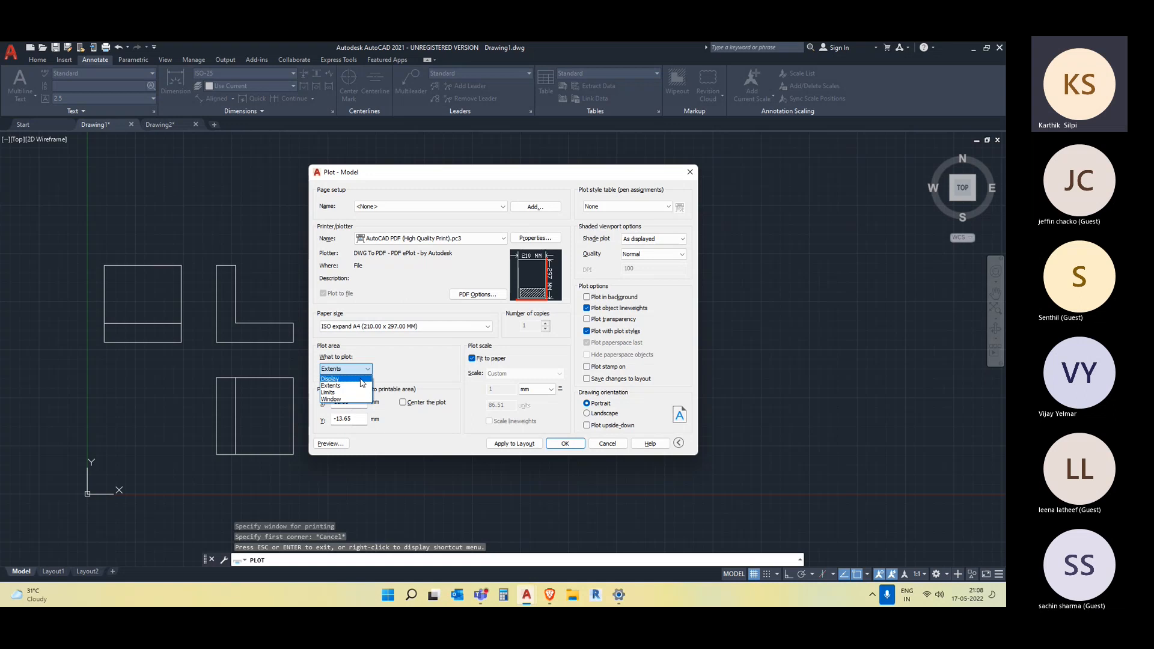
click(363, 379)
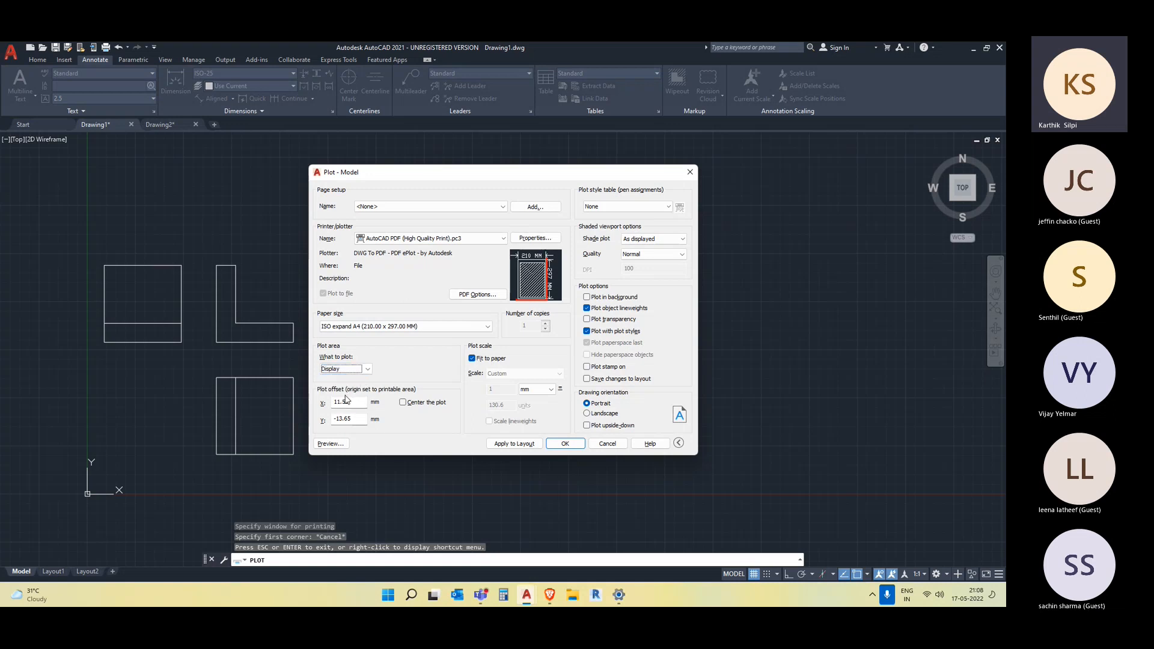
click(330, 443)
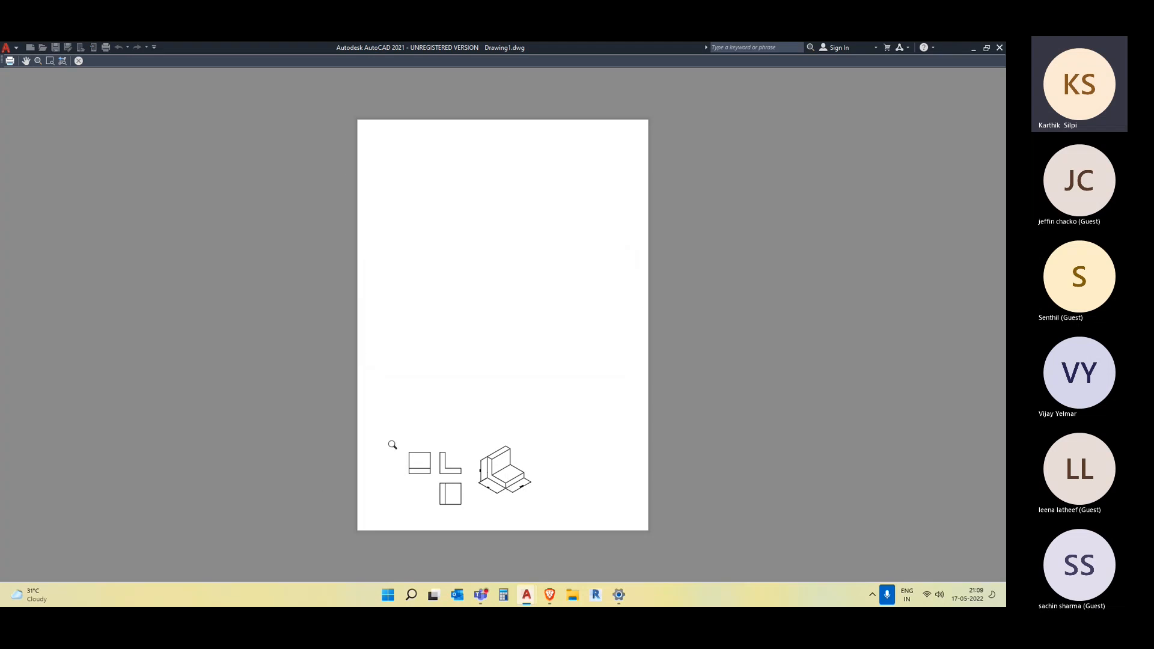
key(Escape)
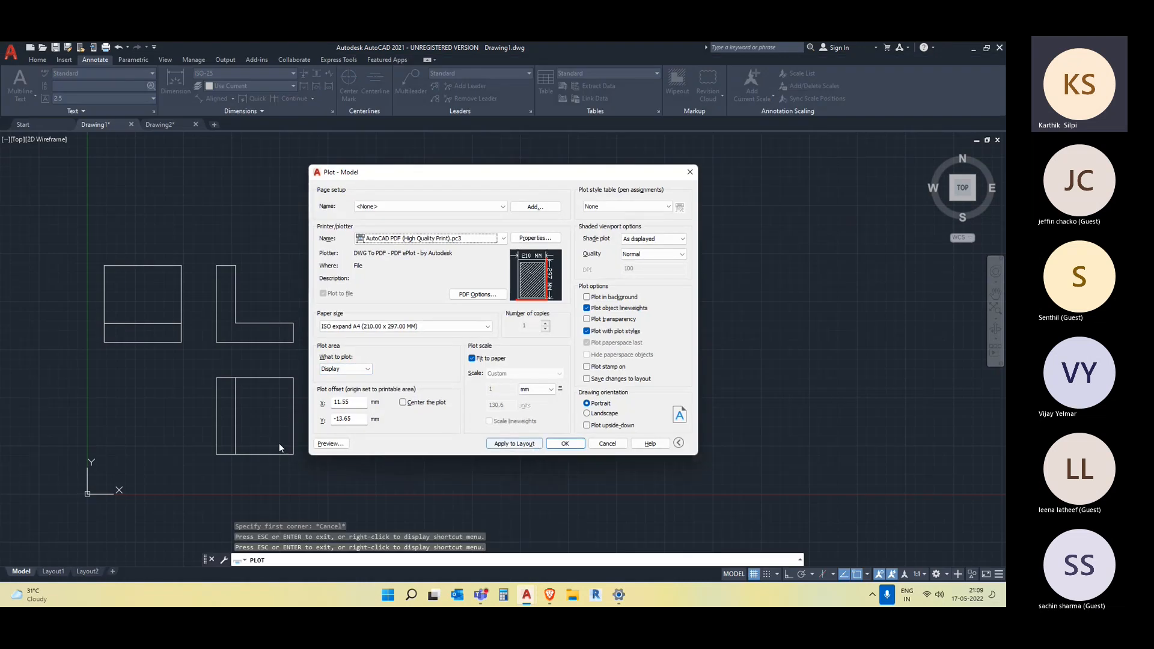
- Set the plot area to Window, enclose only the dimensioned isometric view, and preview the plot
click(354, 369)
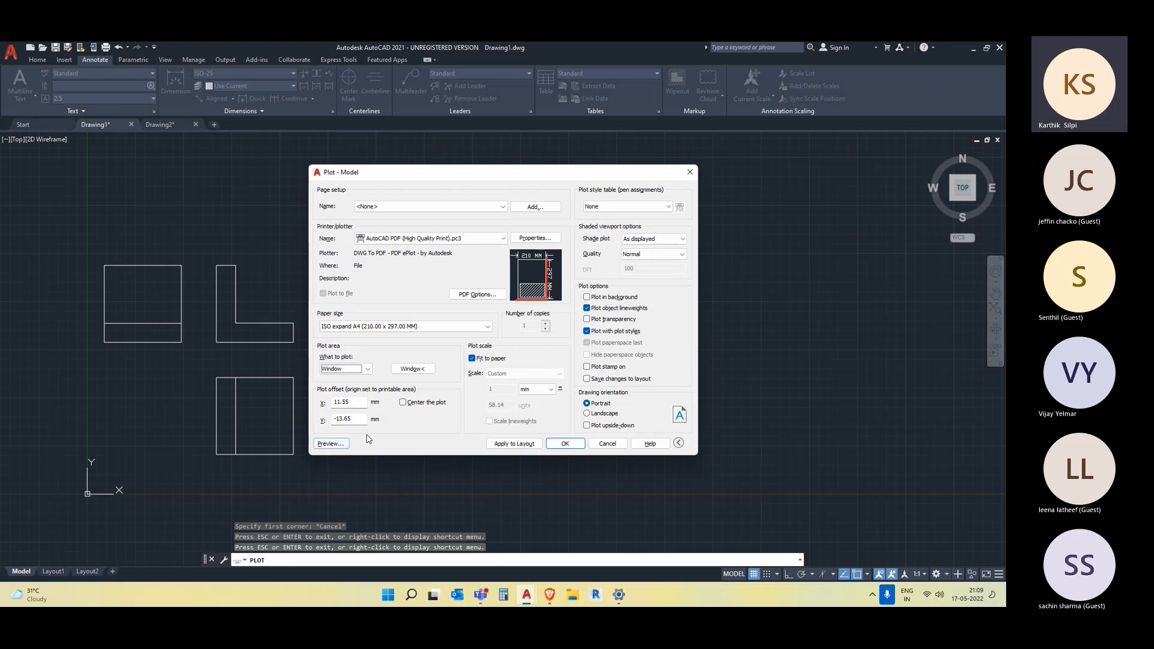
click(414, 369)
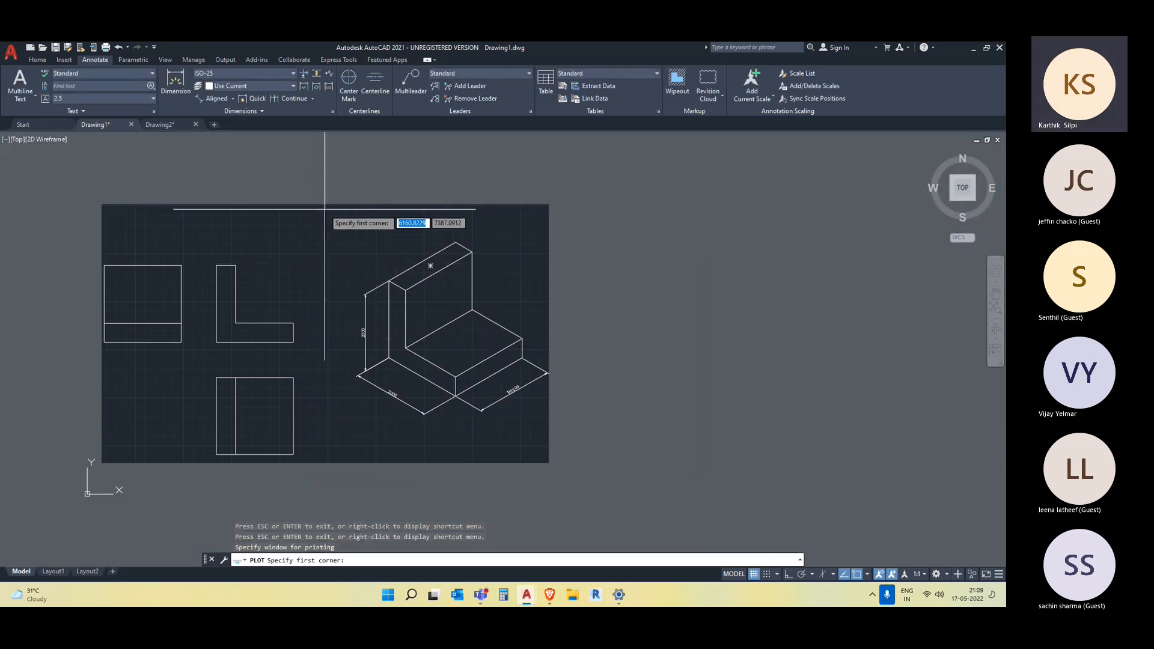
click(554, 442)
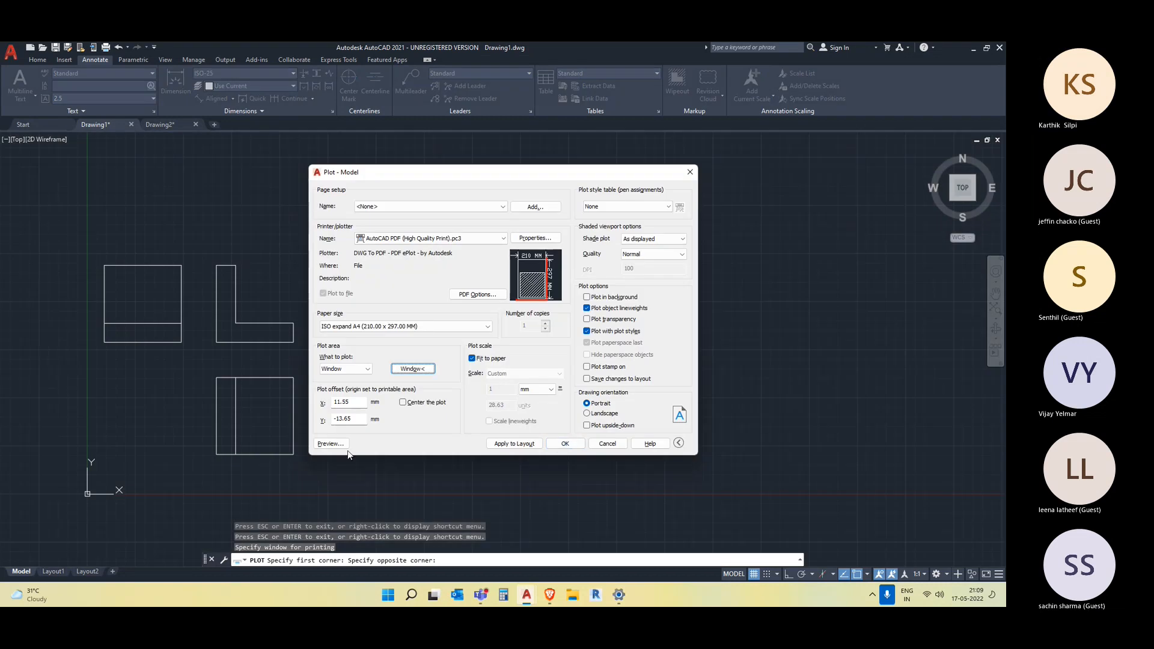
click(332, 447)
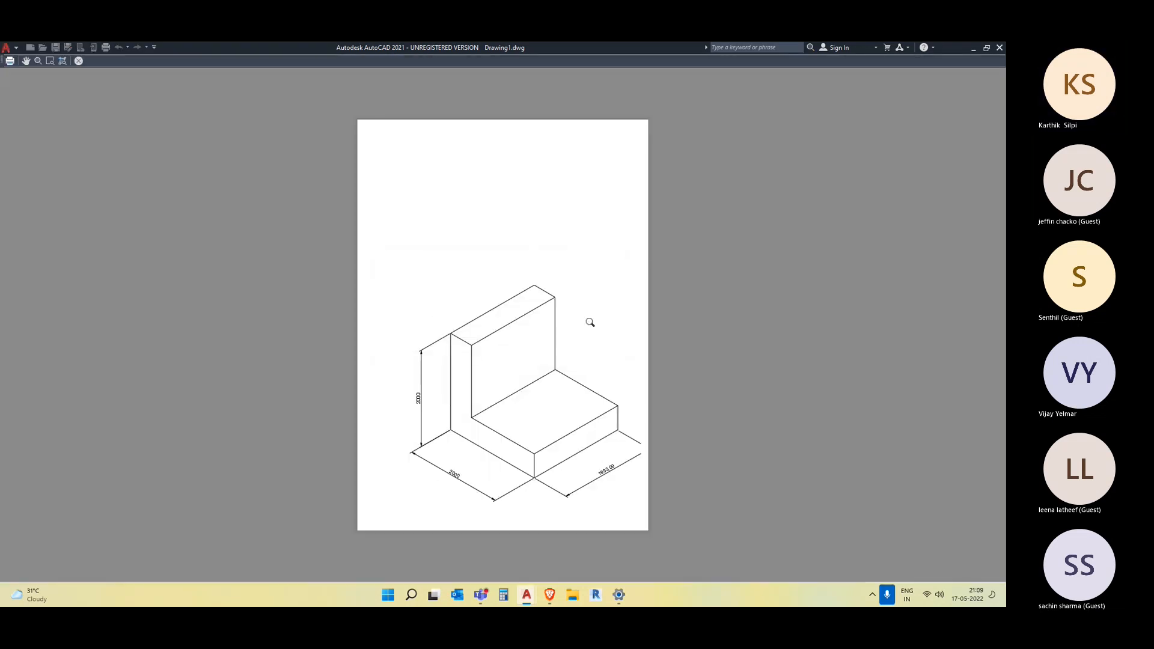
- Close the plot preview and plot setup without plotting, and copy the title block sheet from Drawing2
key(Escape)
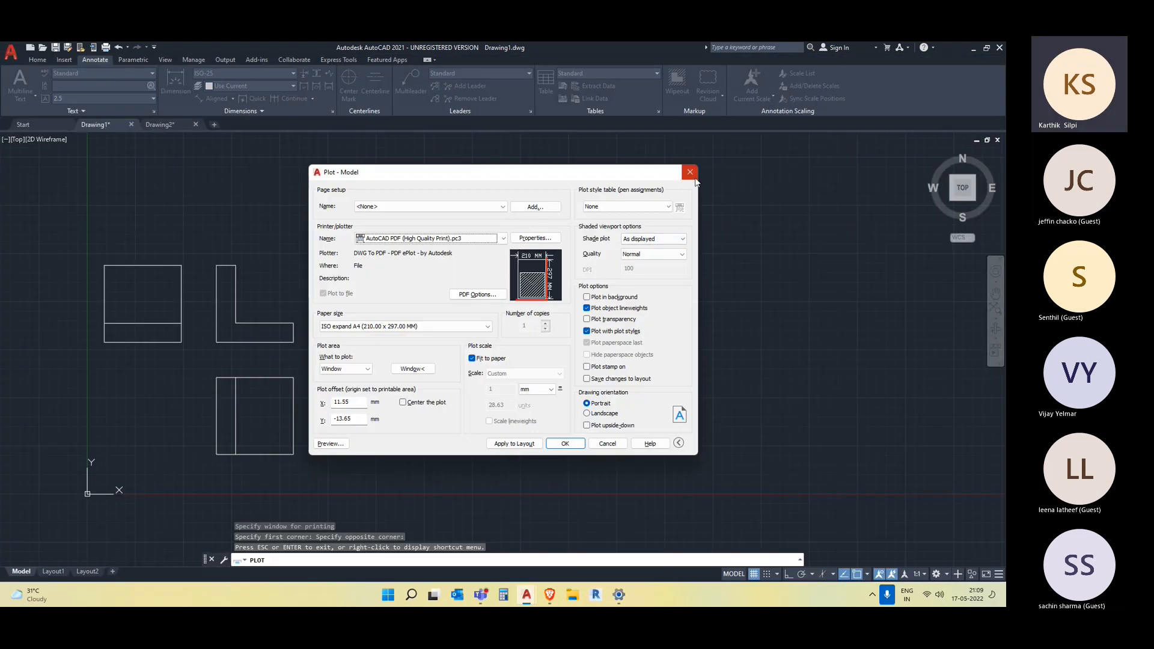
click(693, 177)
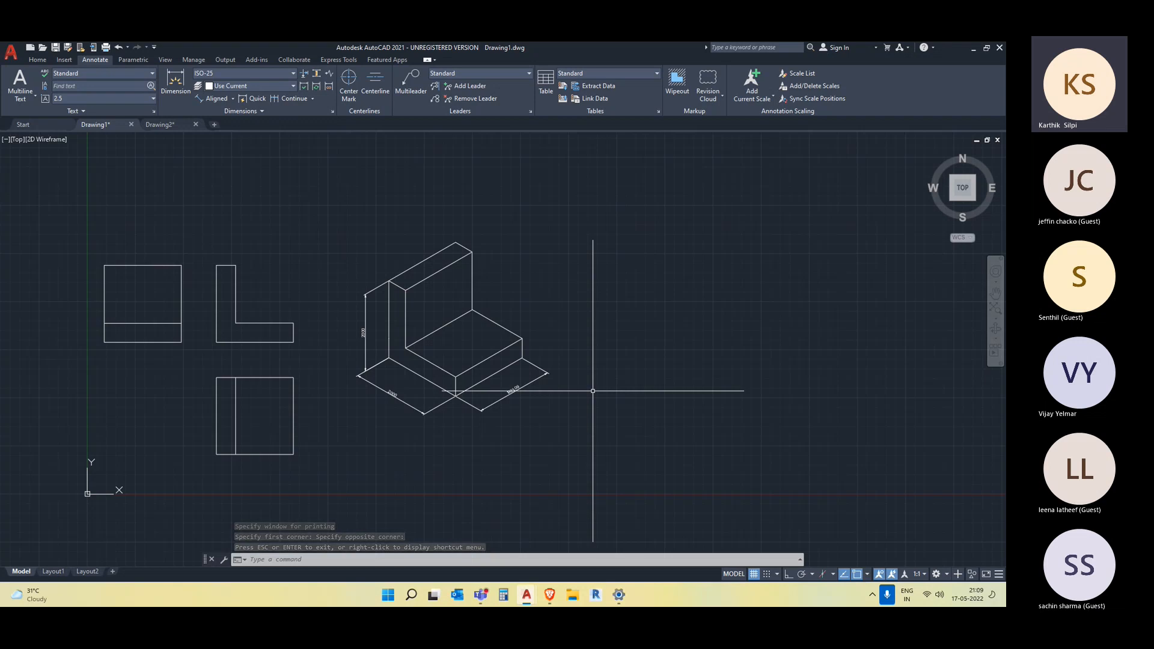
click(172, 125)
click(694, 485)
click(271, 193)
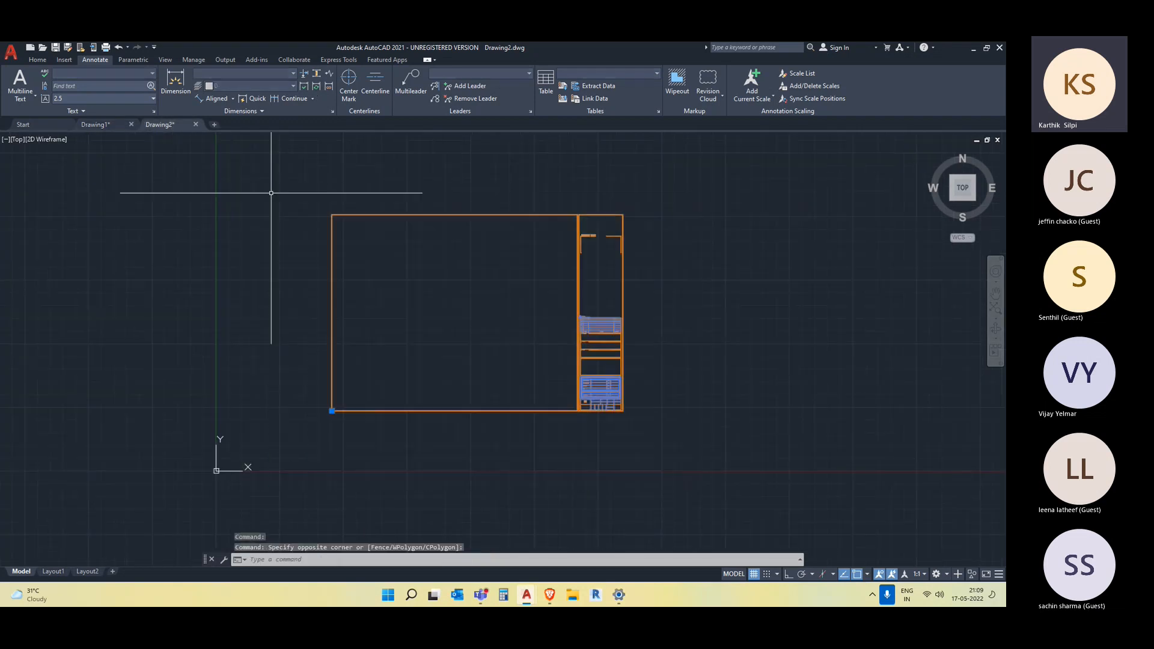
- Paste the copied title block sheet into Drawing1, in the empty space beside the dimensioned isometric view
click(120, 125)
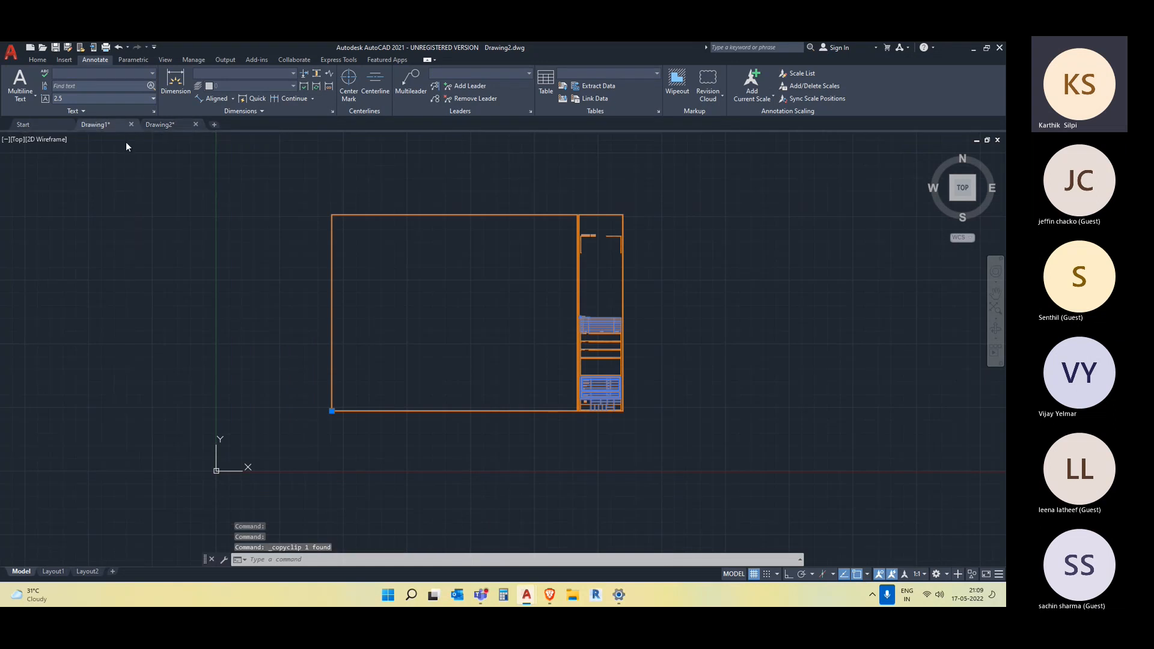
key(ctrl+v)
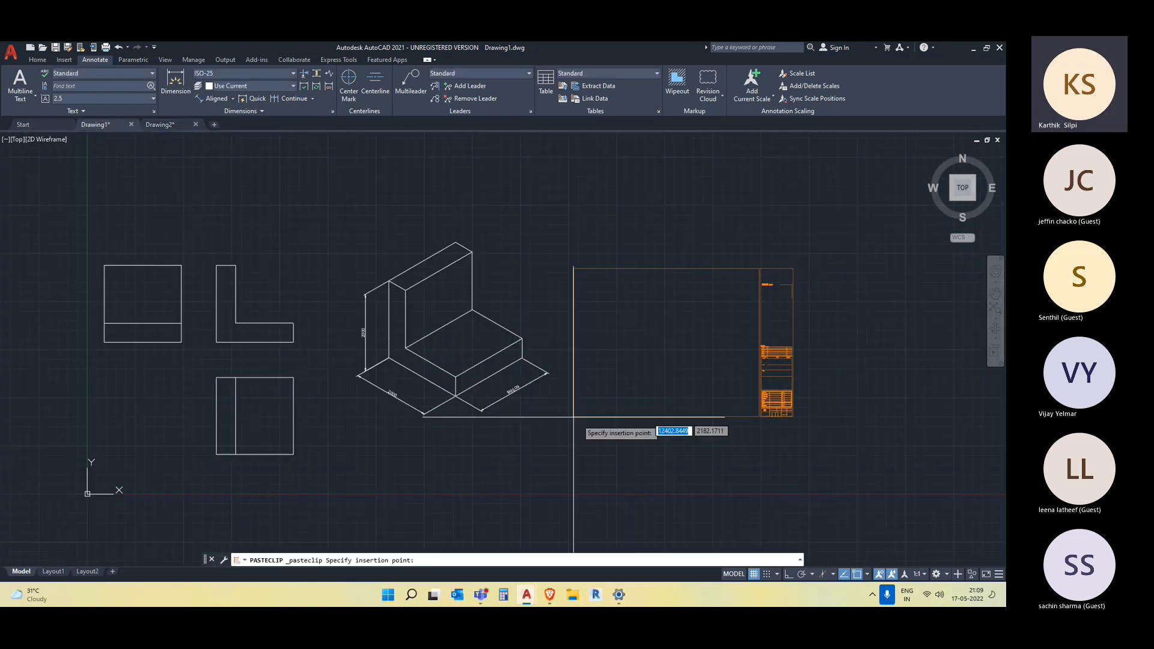
scroll(842, 442, up, 1)
scroll(834, 443, down, 1)
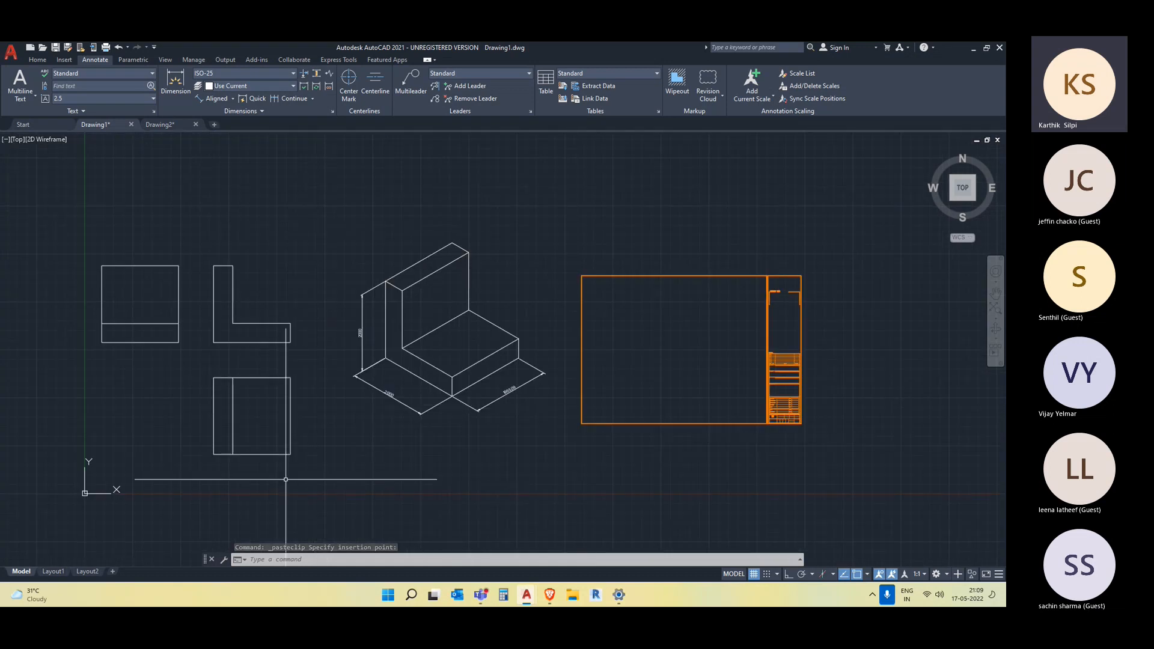
middle_drag(686, 453, 670, 449)
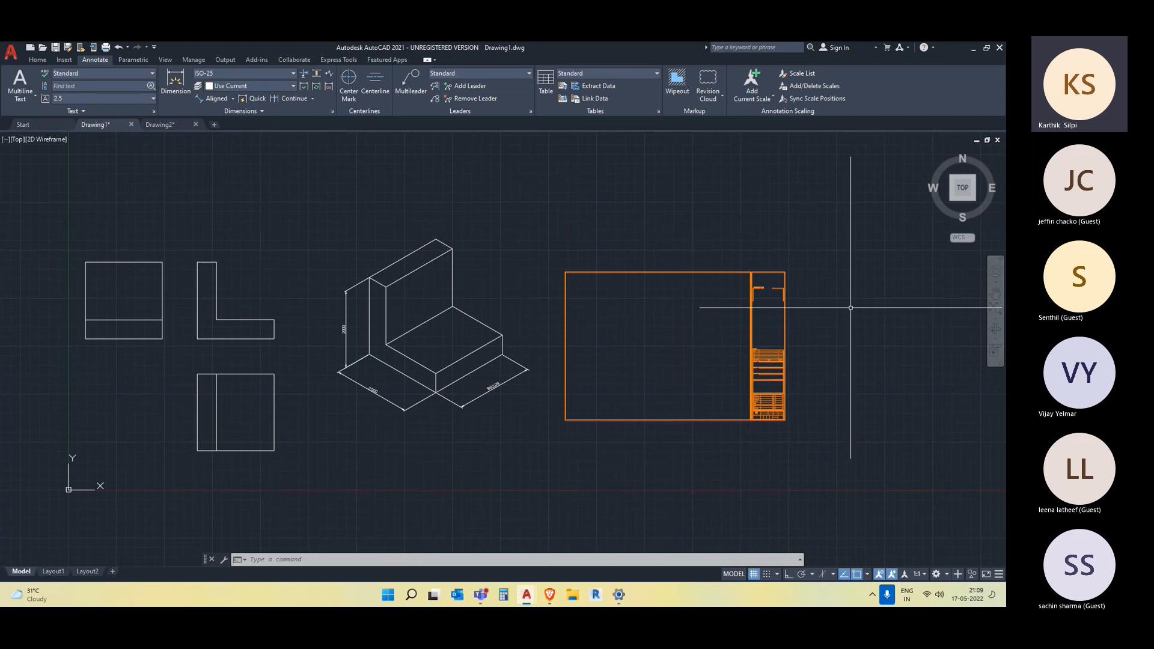
- Examine the pasted title block's revision table and its project, client and title fields
scroll(812, 336, up, 5)
scroll(684, 408, up, 2)
middle_drag(683, 408, 685, 193)
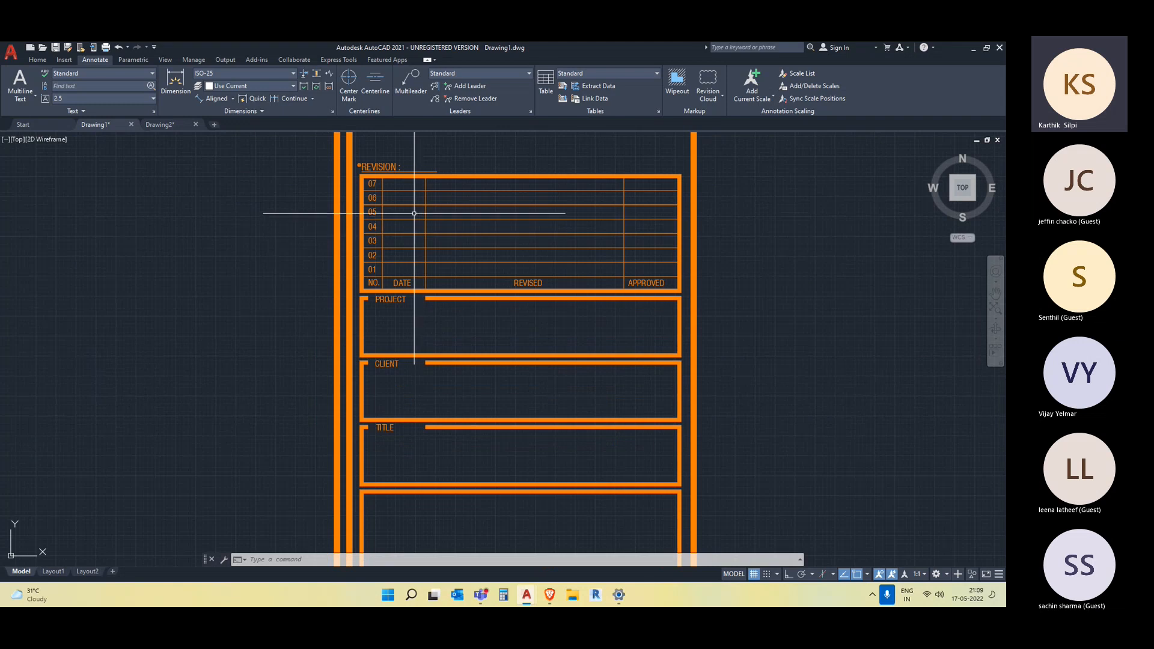
scroll(438, 265, down, 3)
scroll(446, 247, up, 3)
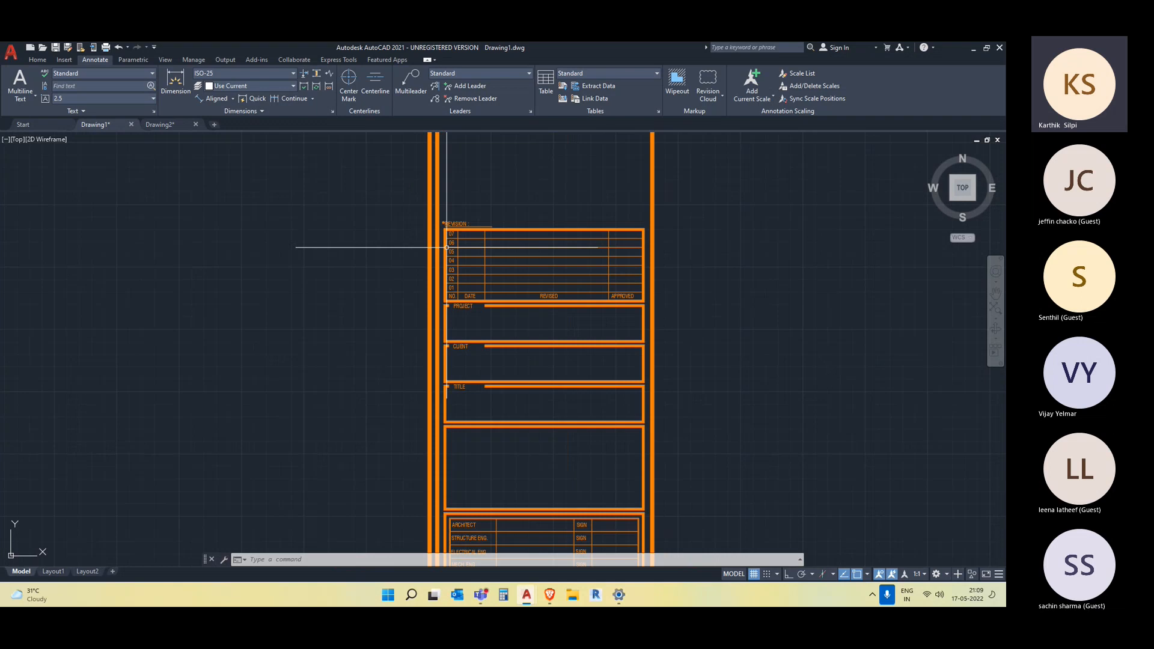
scroll(447, 247, down, 2)
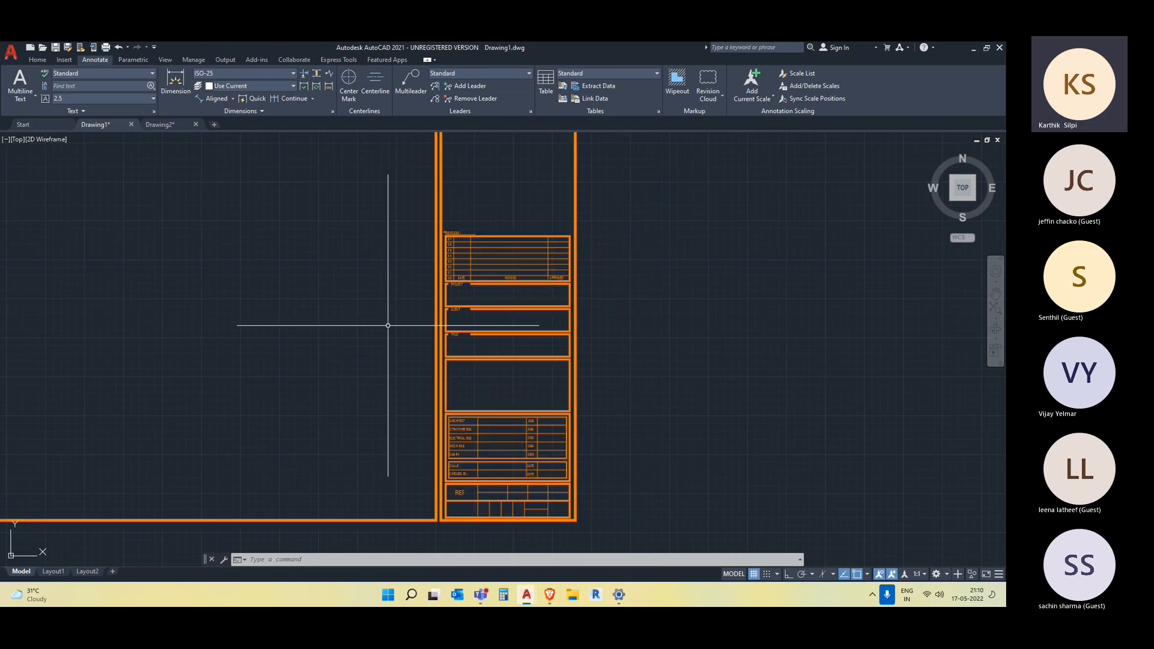
scroll(489, 420, down, 5)
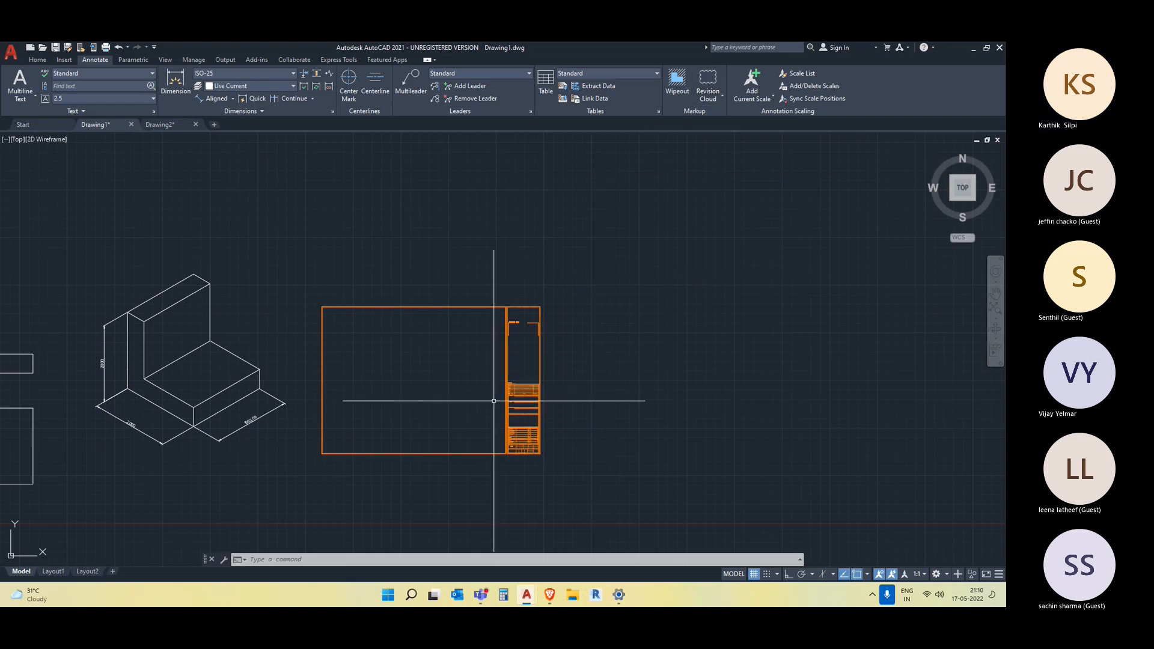
scroll(548, 402, up, 2)
scroll(518, 392, up, 6)
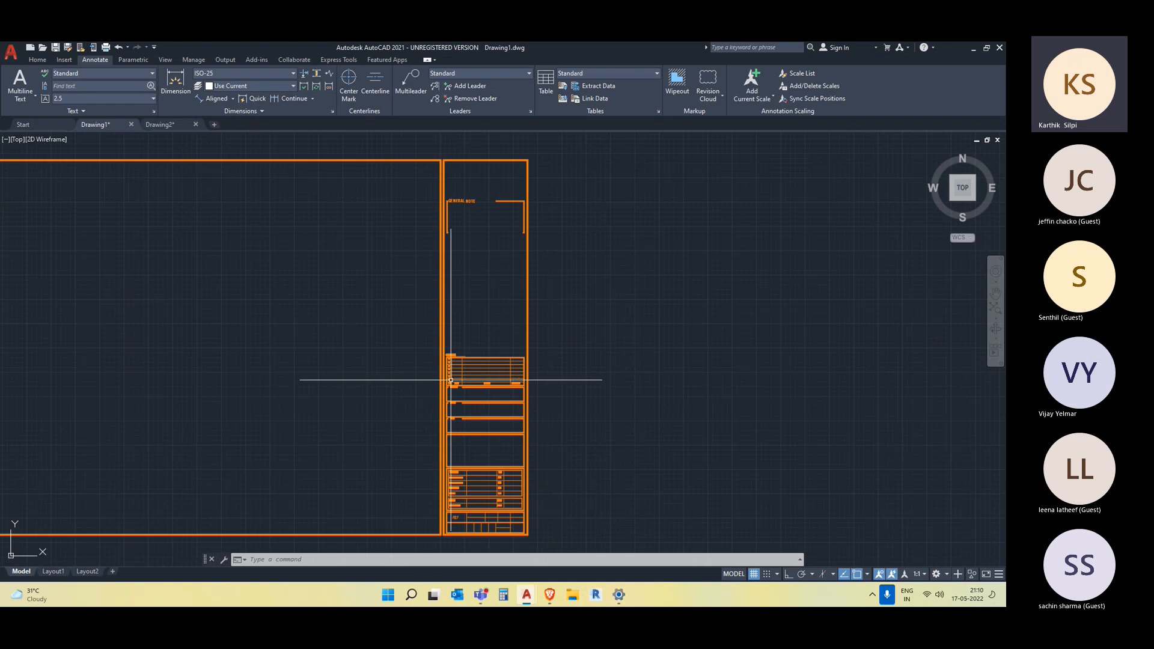
scroll(447, 376, up, 2)
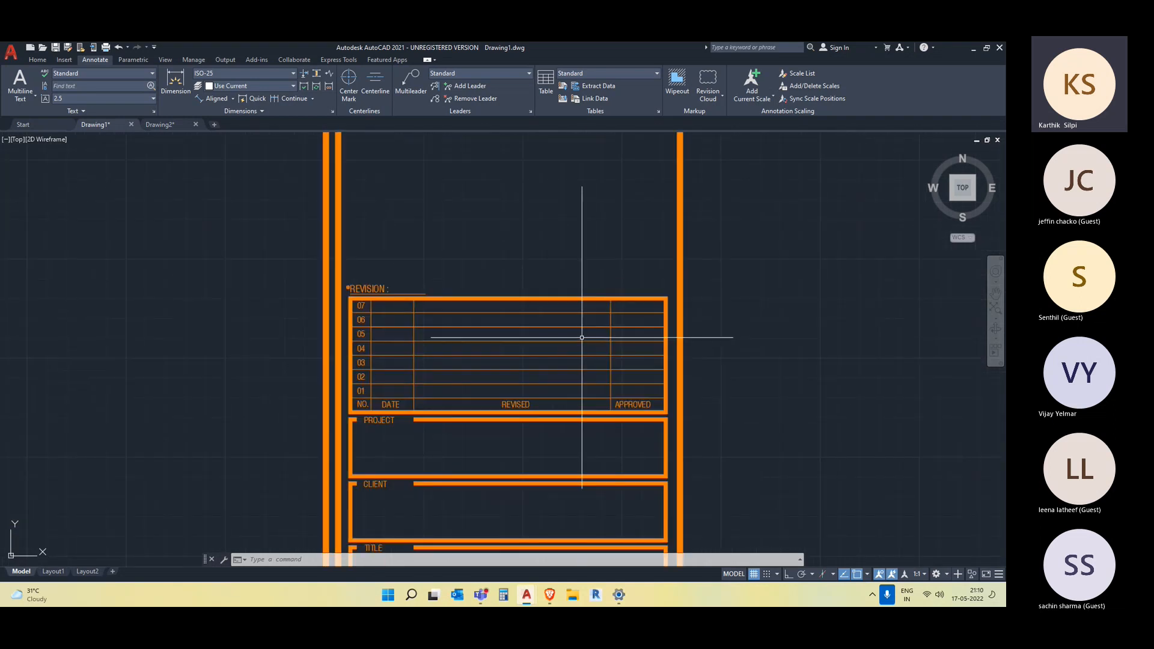
scroll(582, 338, down, 2)
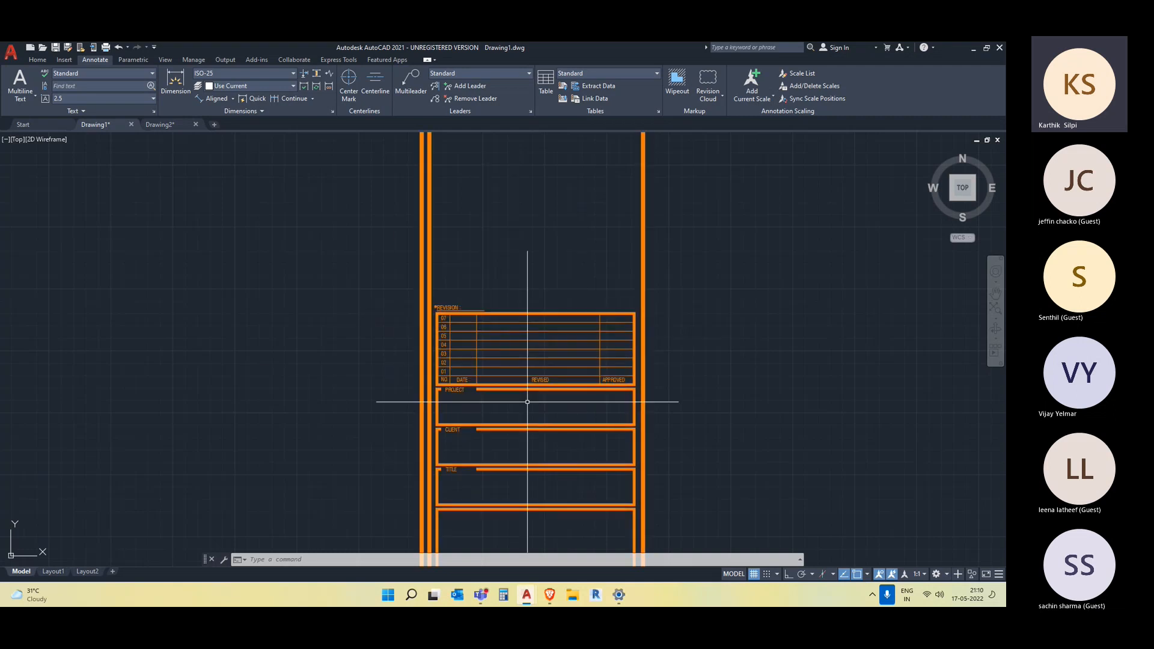
scroll(445, 402, up, 4)
scroll(594, 394, down, 4)
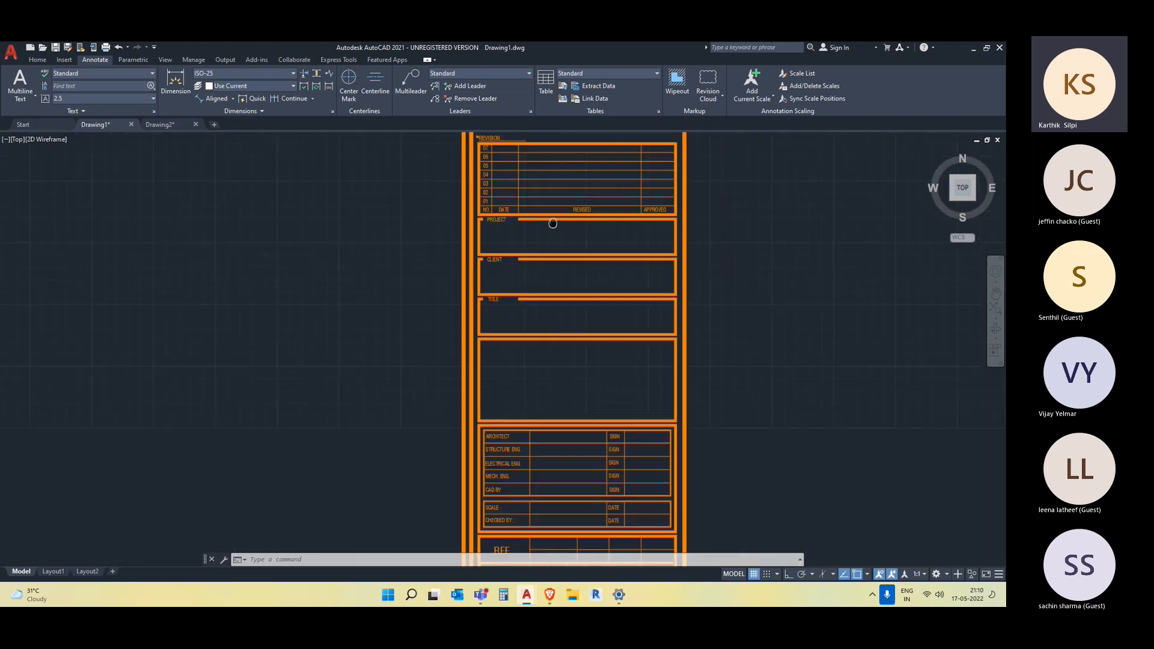
scroll(481, 326, up, 2)
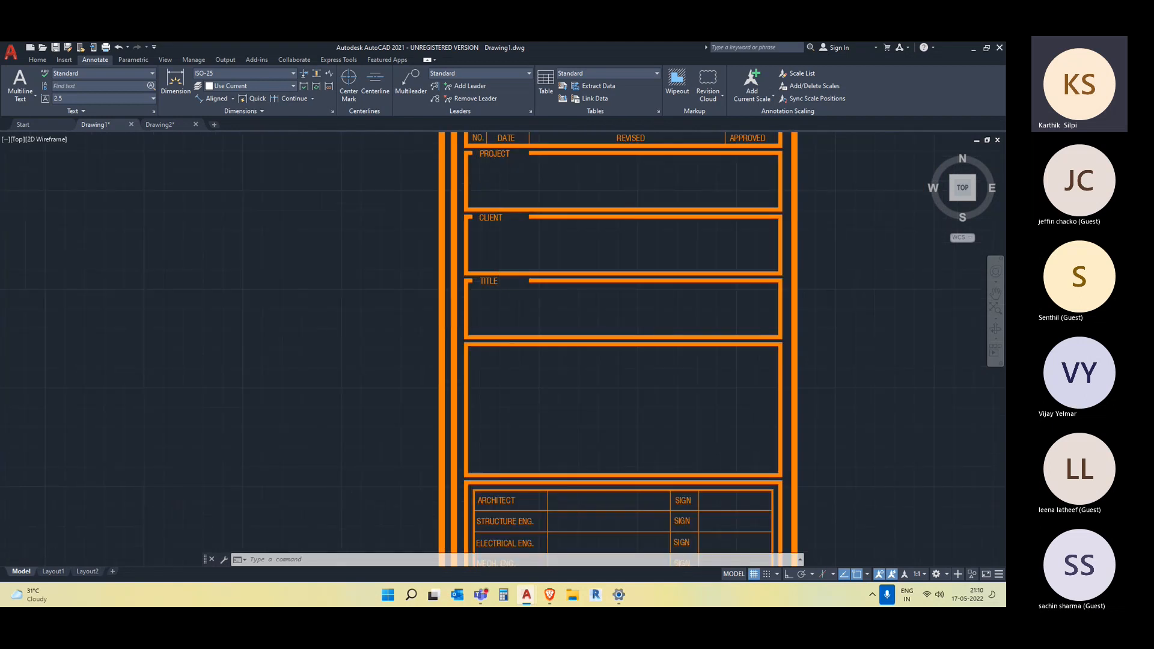
scroll(588, 216, down, 4)
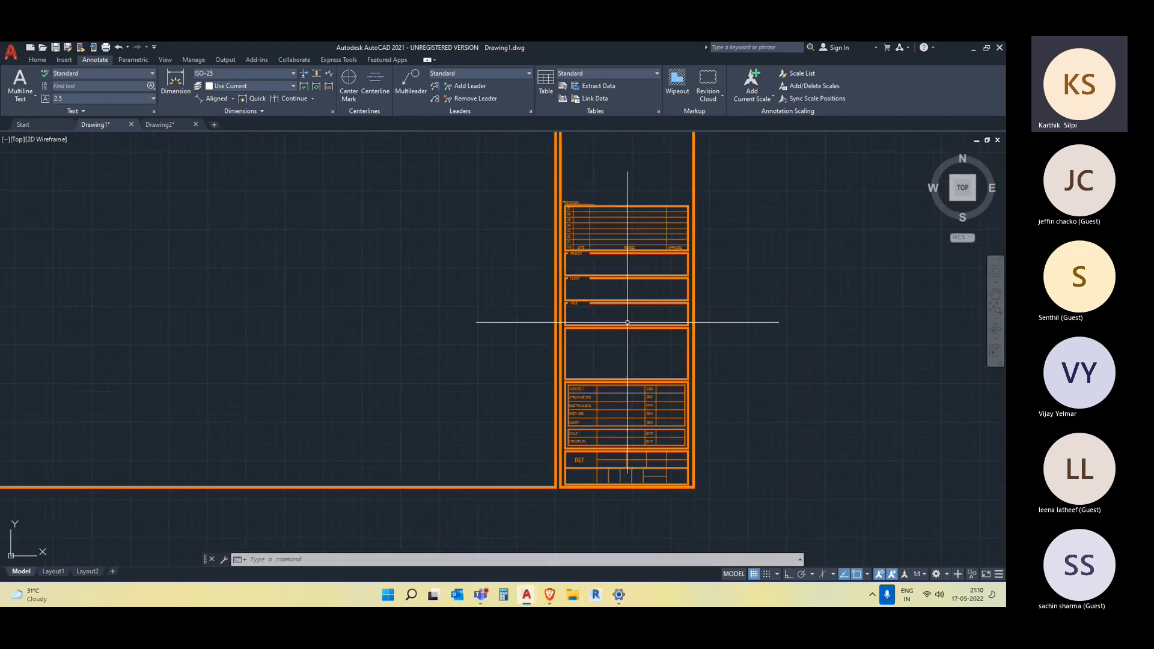
scroll(628, 322, down, 4)
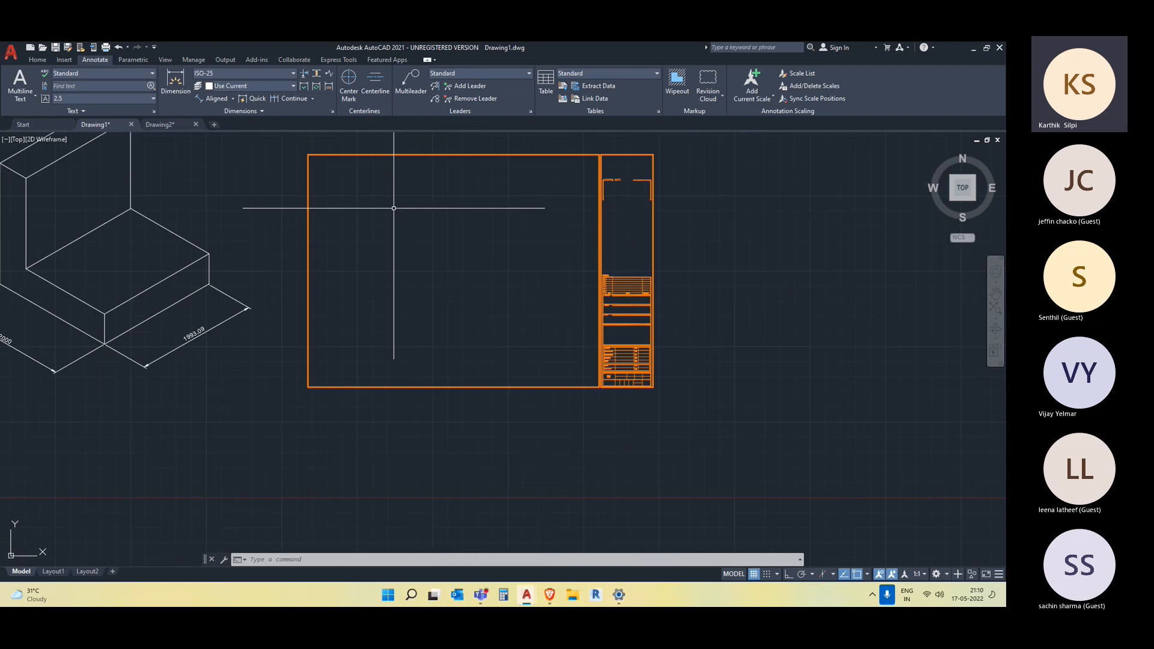
scroll(638, 369, down, 5)
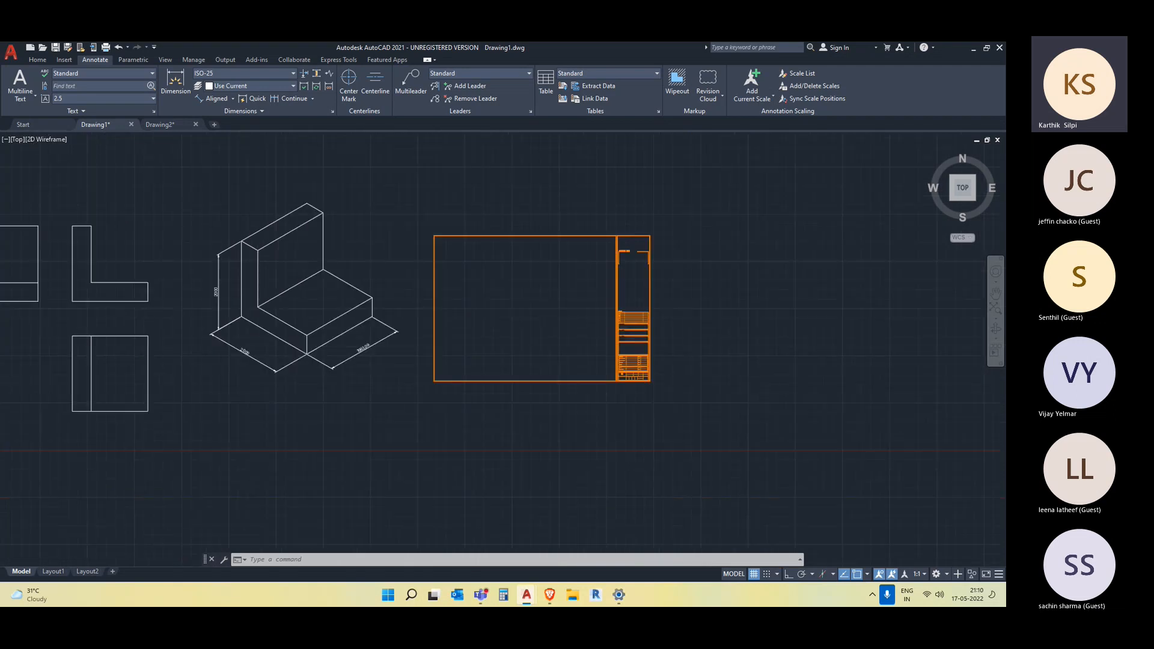
- Examine the title block's architect and engineer sign-off rows, the scale, checked-by and REF fields, and the general note area
scroll(673, 438, up, 2)
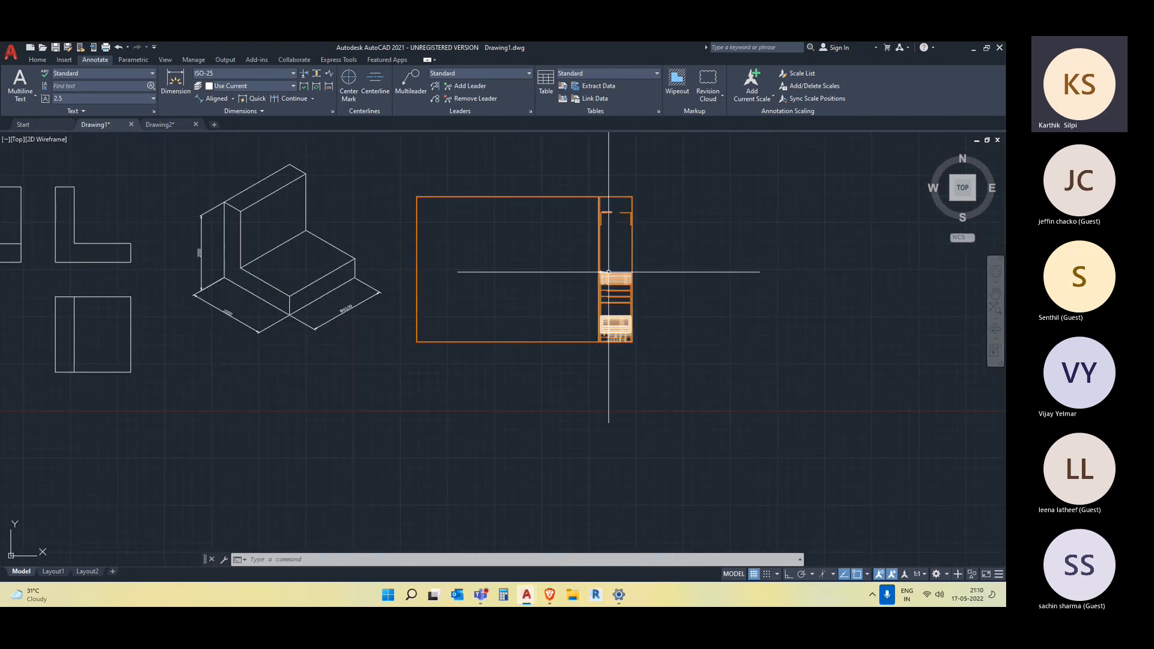
scroll(620, 277, up, 4)
scroll(649, 336, down, 3)
scroll(567, 359, up, 3)
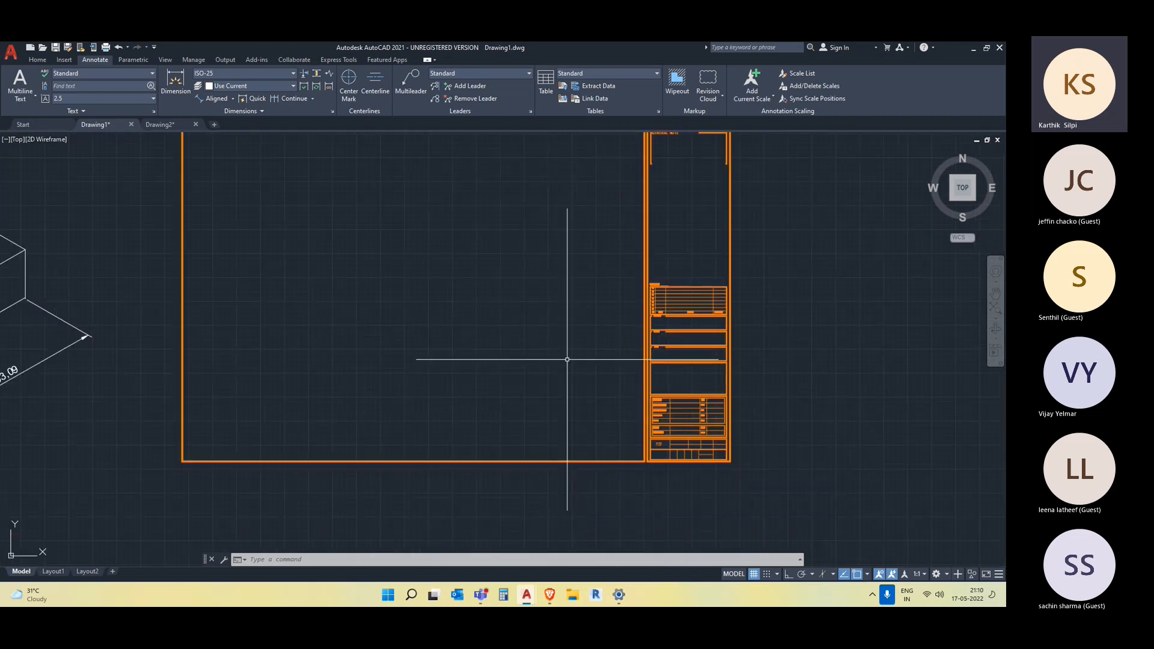
middle_drag(844, 342, 440, 270)
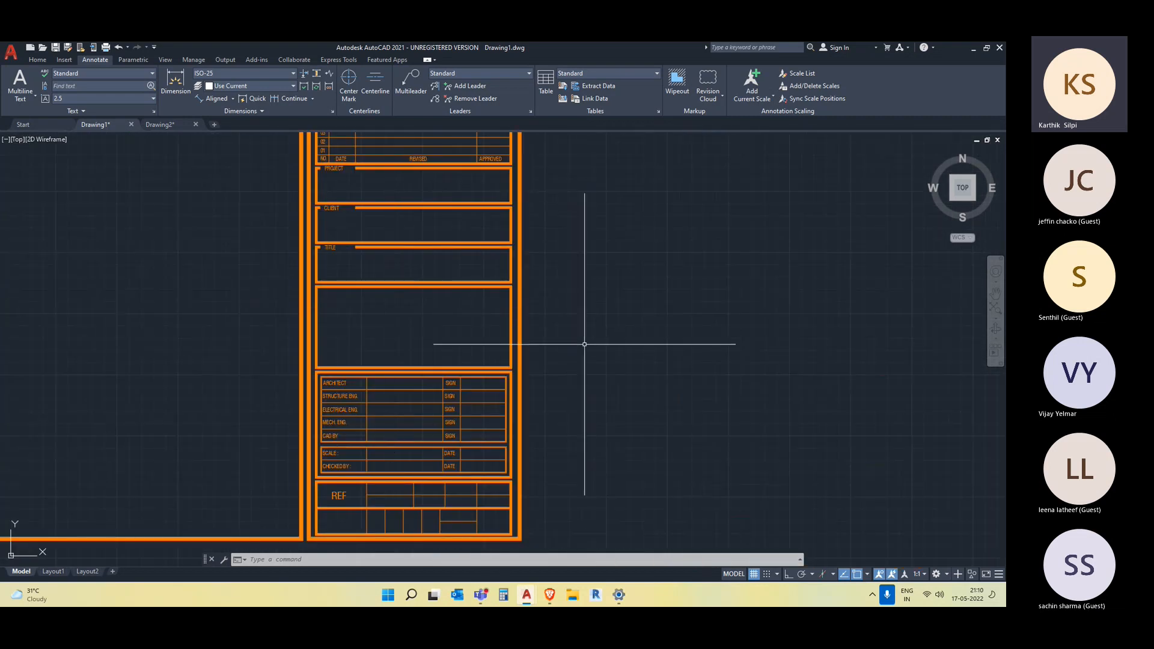
middle_drag(597, 322, 610, 288)
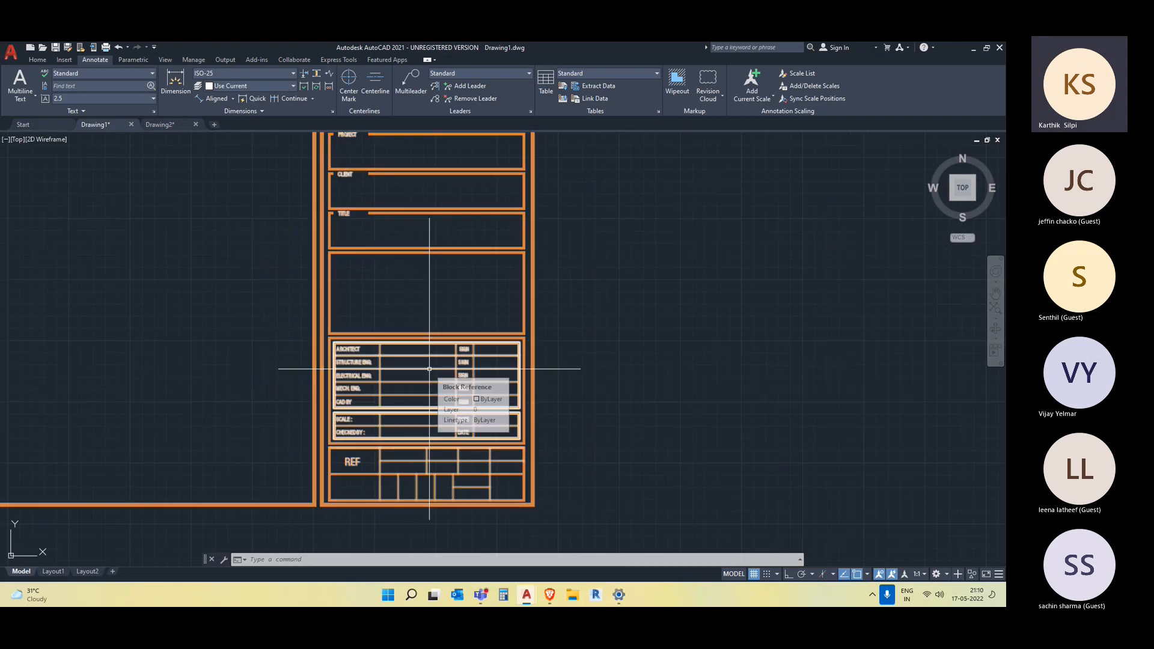
scroll(467, 462, down, 2)
scroll(608, 439, down, 5)
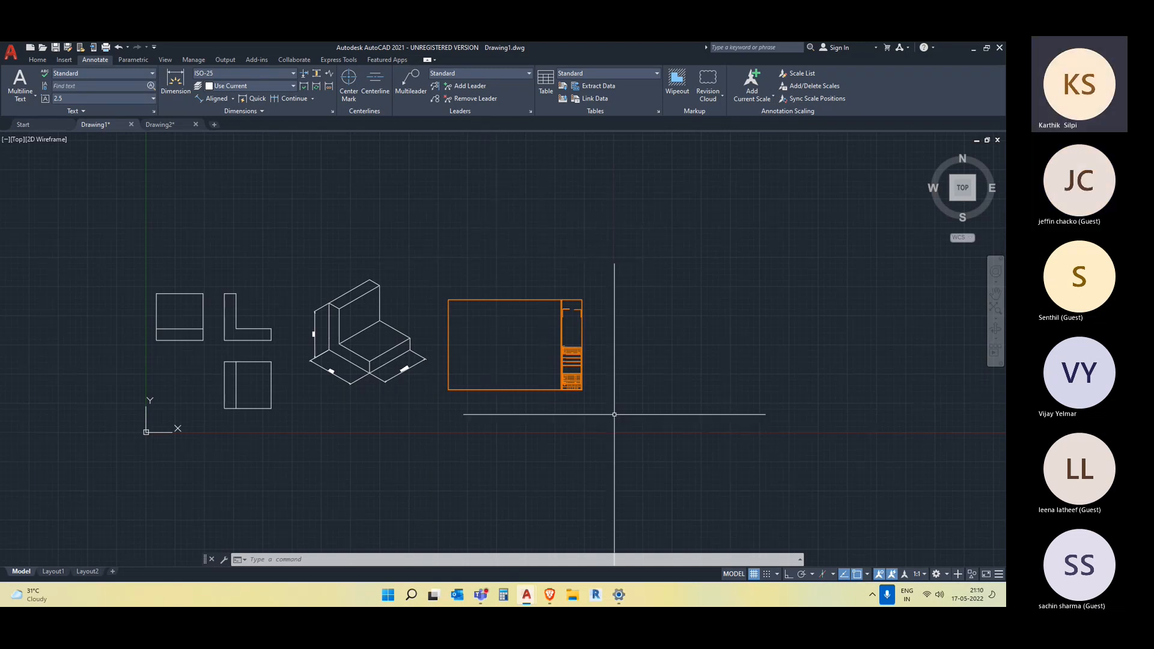
scroll(487, 349, up, 2)
scroll(700, 339, up, 4)
key(Escape)
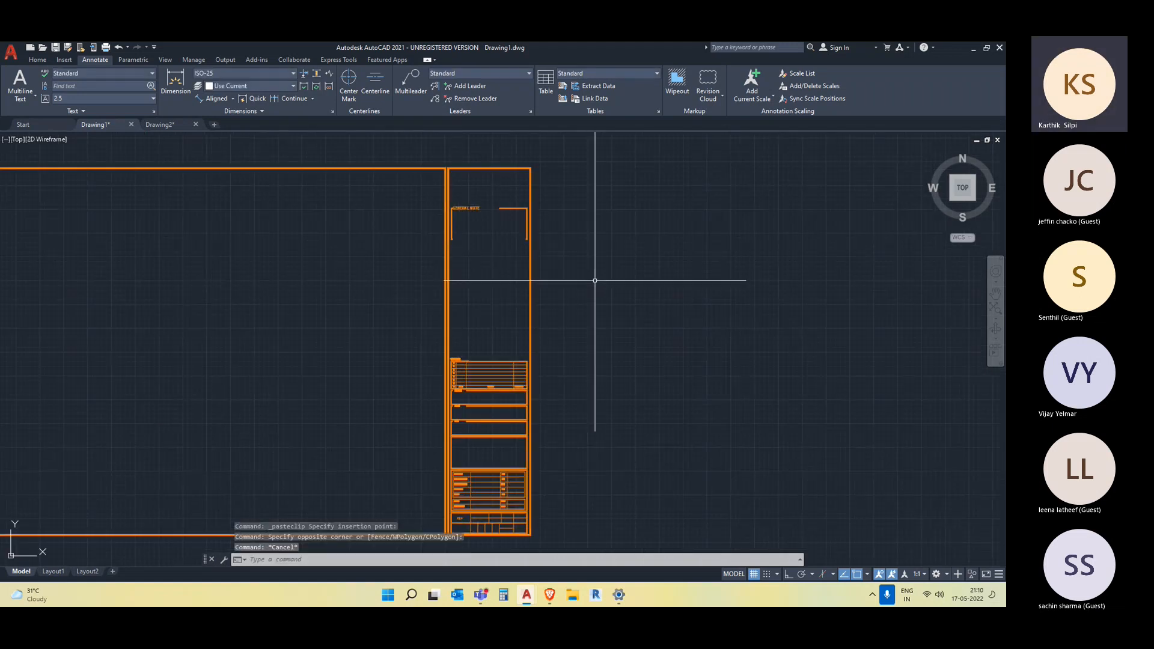
scroll(335, 248, down, 2)
middle_drag(398, 289, 521, 280)
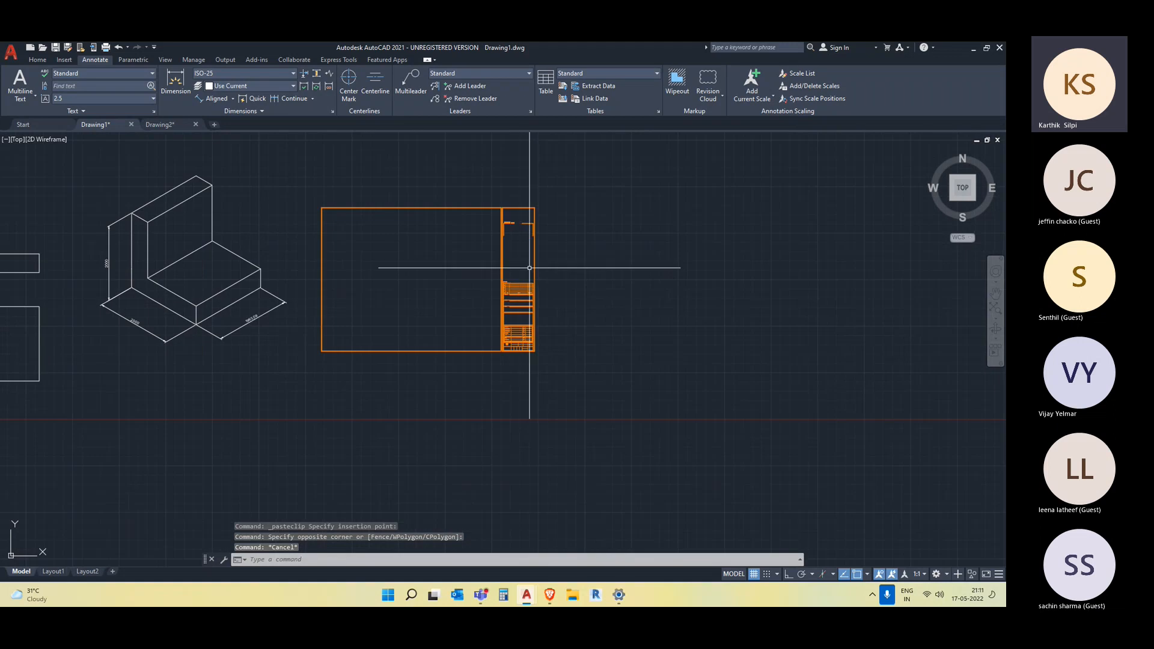
click(448, 268)
click(376, 181)
key(Escape)
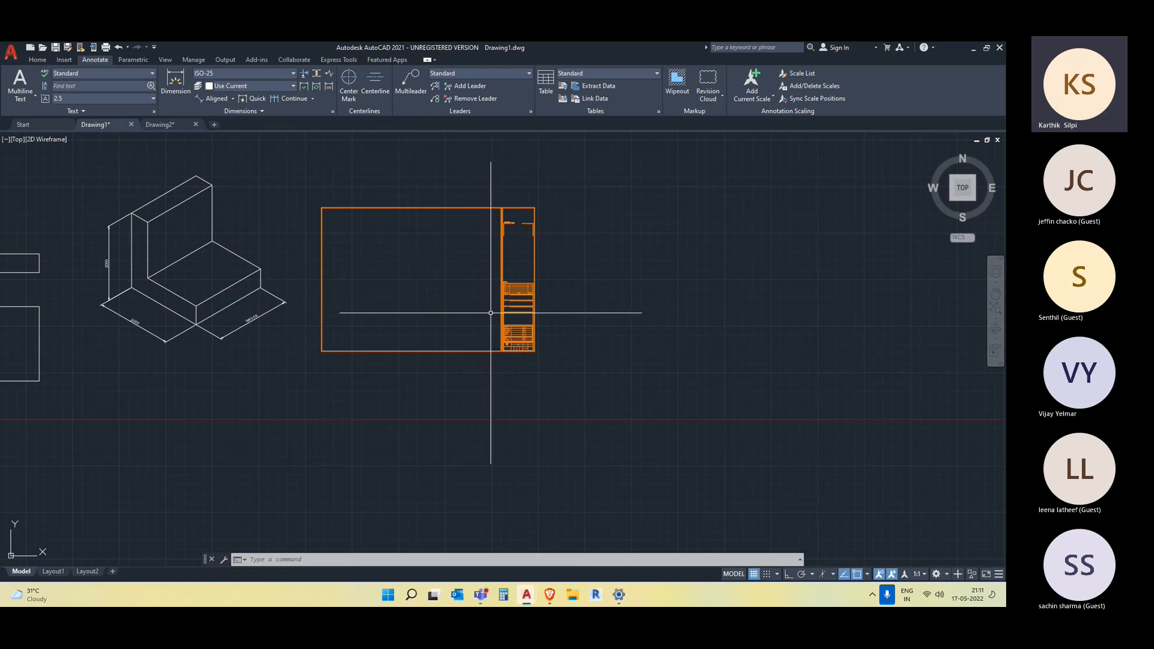
scroll(399, 368, up, 2)
scroll(520, 392, down, 4)
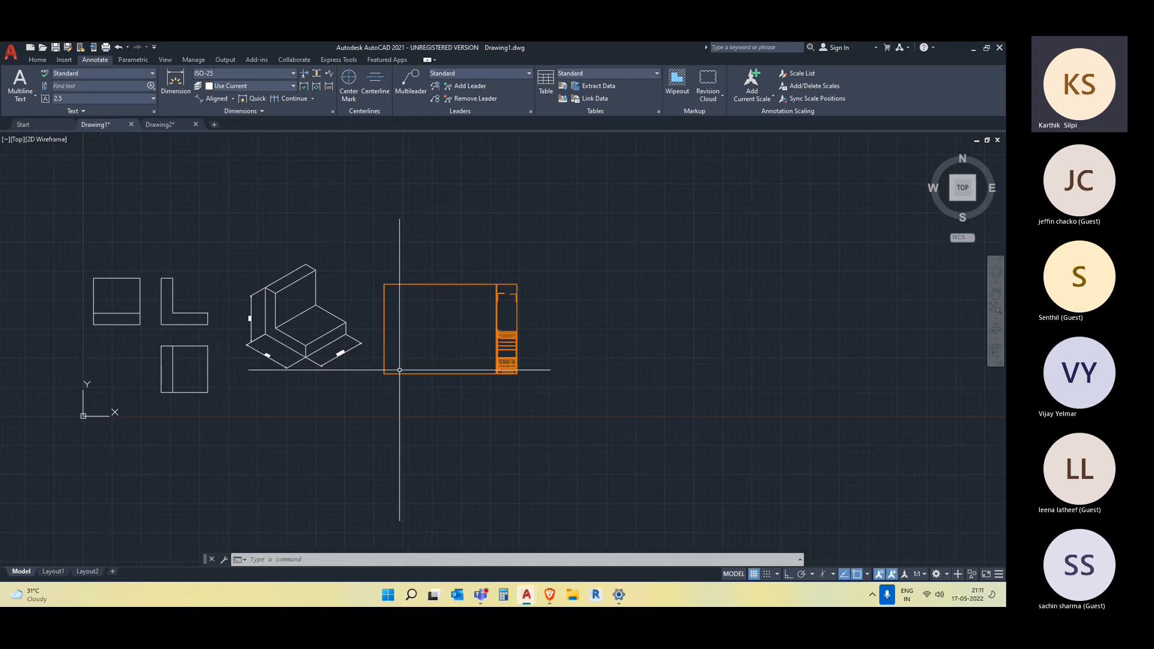
click(520, 398)
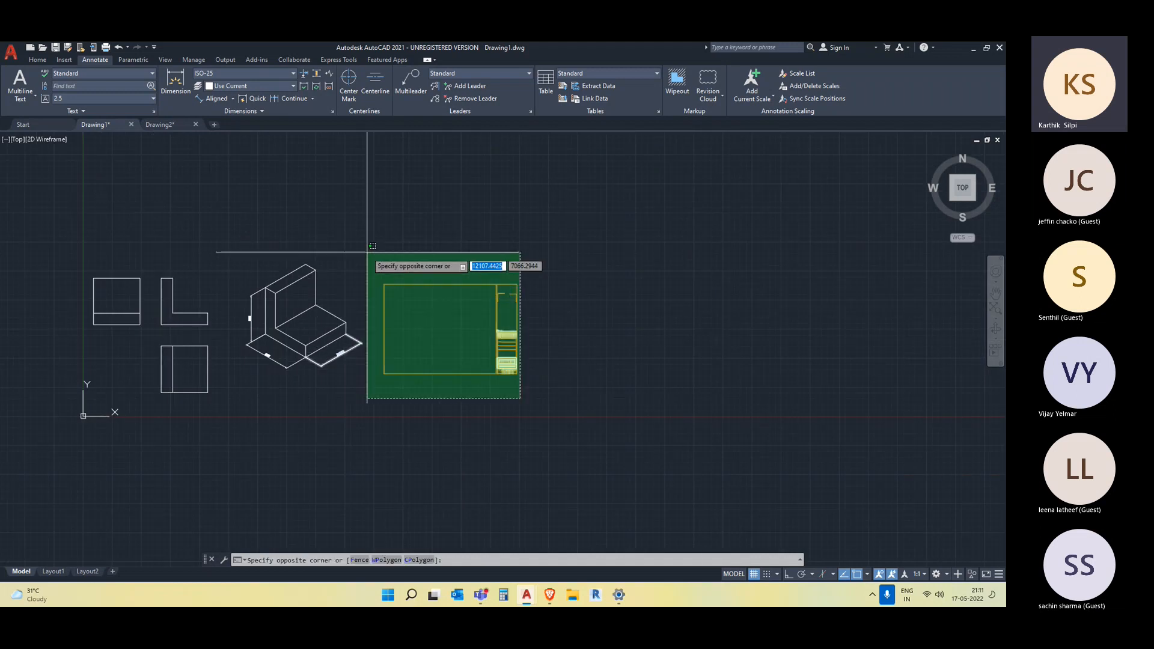
key(Escape)
key(Escape)
- Scale the dimensioned isometric view down by a factor of about 0.52 from a base point near its centre
scroll(262, 347, up, 2)
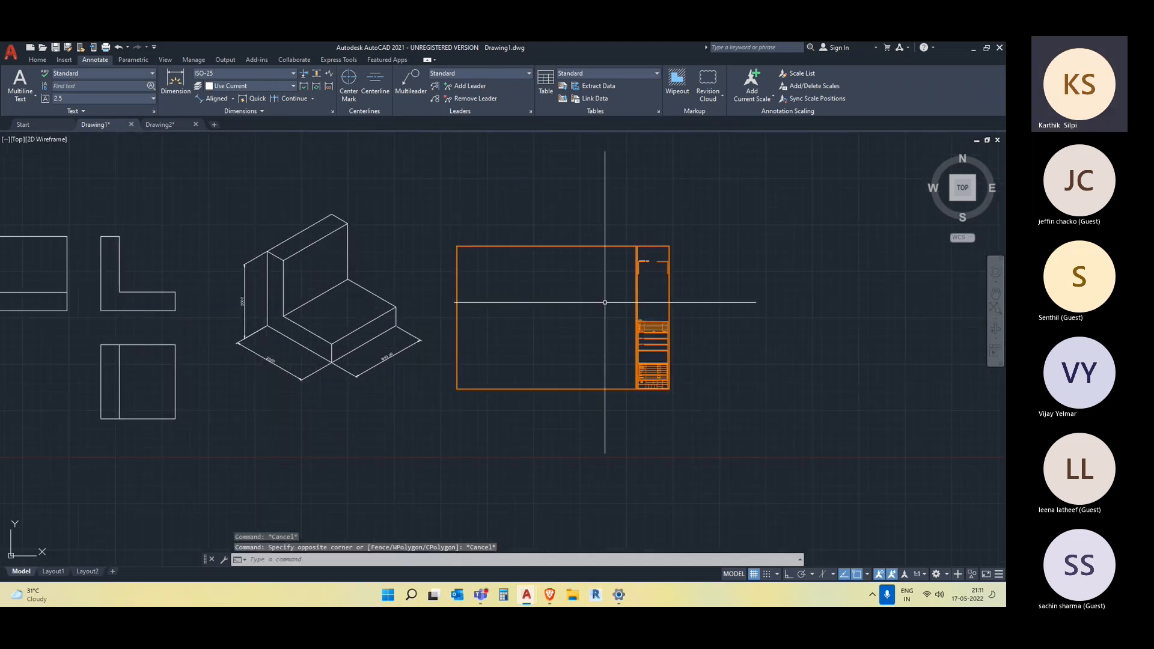
click(424, 384)
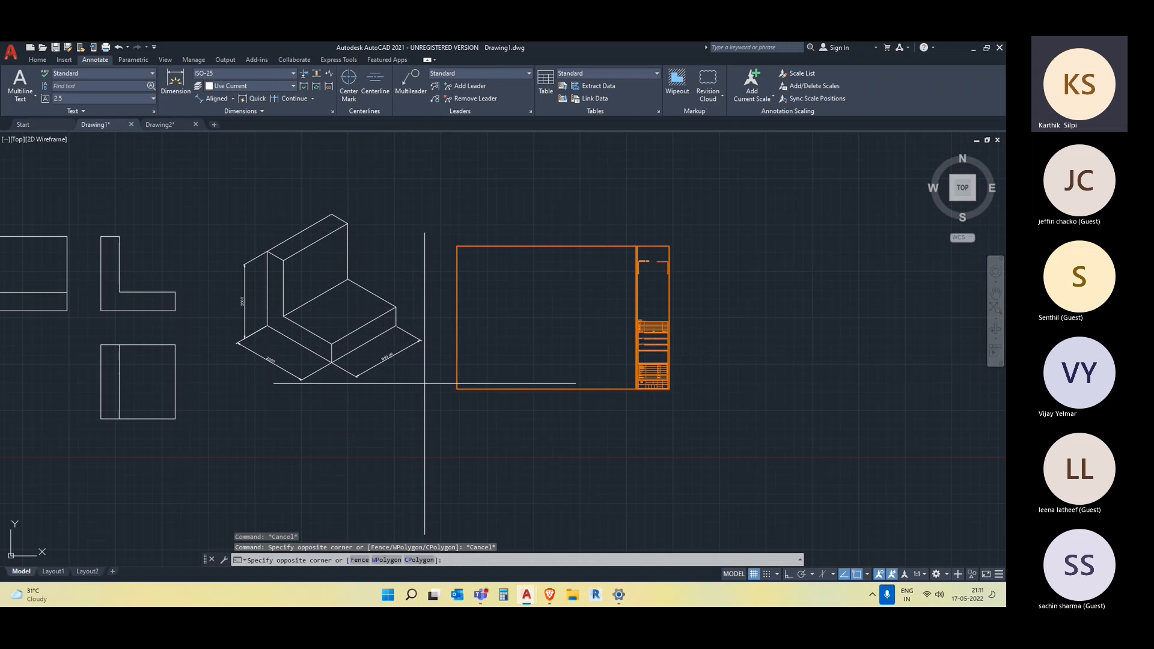
click(222, 202)
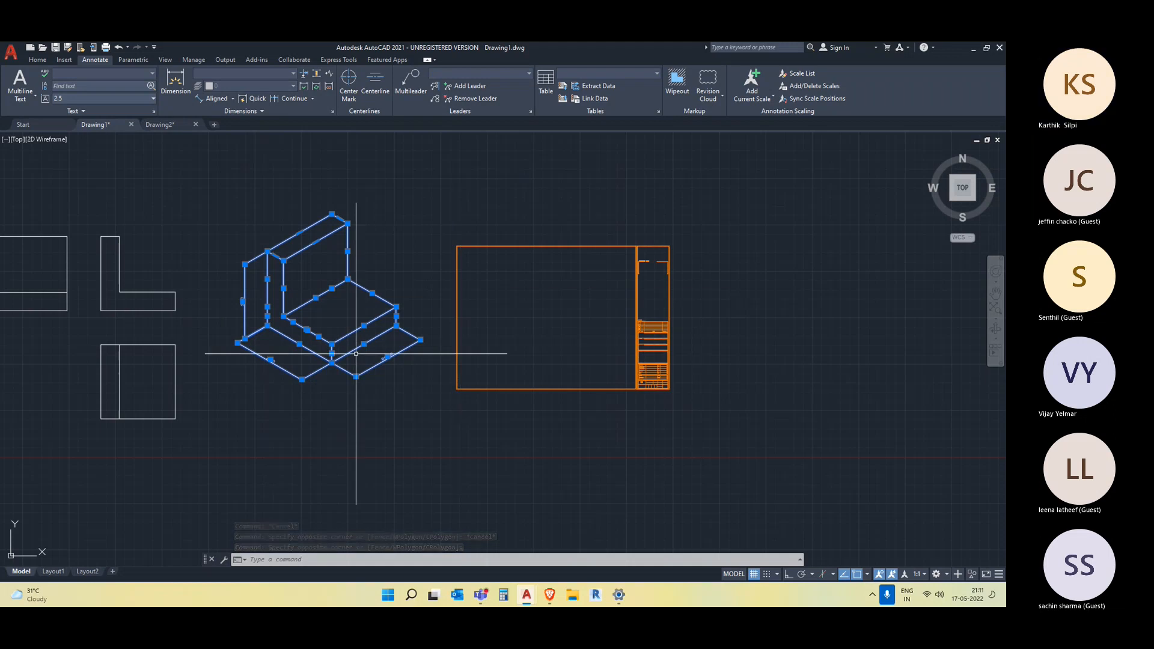
text(s)
key(Return)
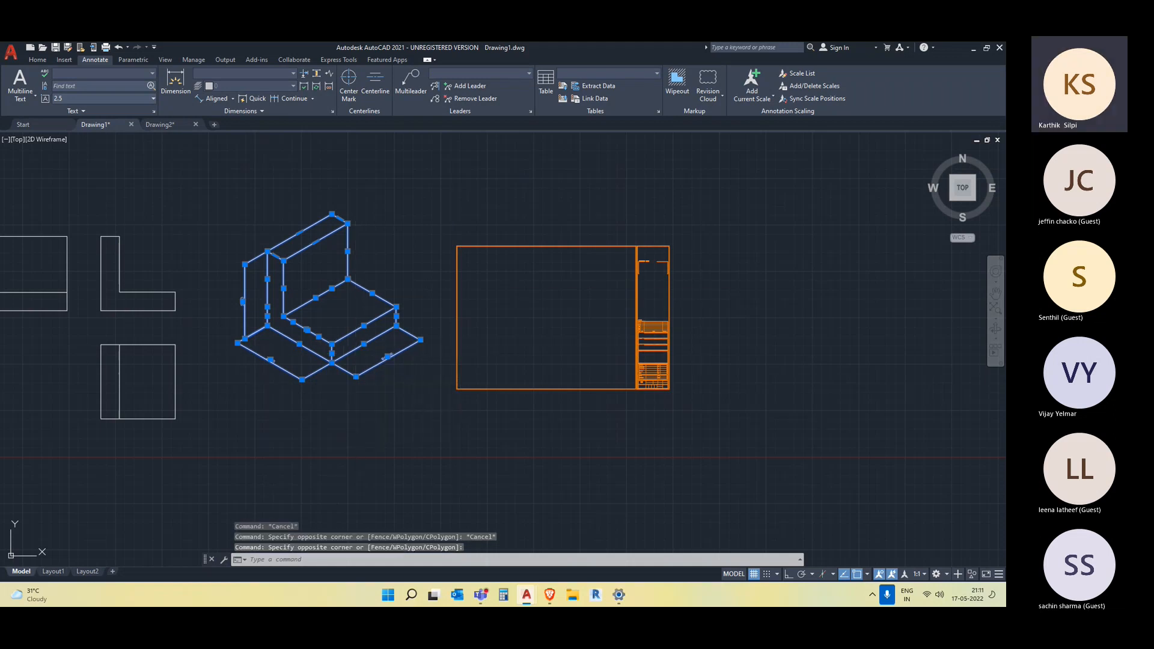
click(315, 315)
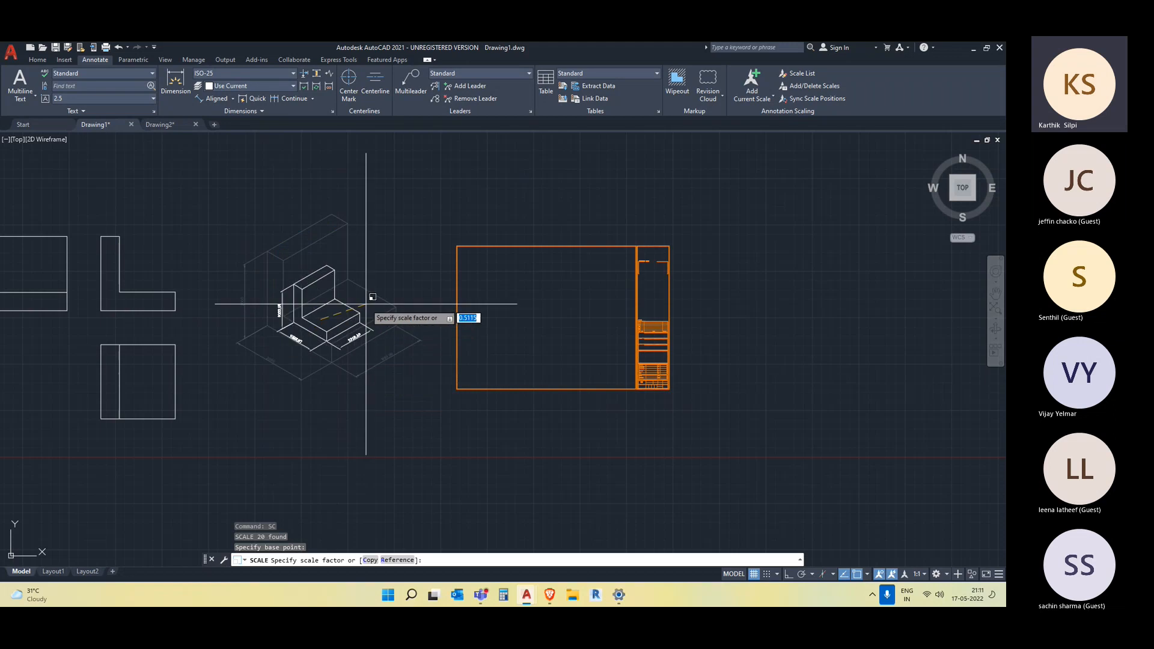
key(Escape)
- Move the scaled isometric view with its dimensions into the upper part of the title block sheet
click(382, 379)
click(224, 242)
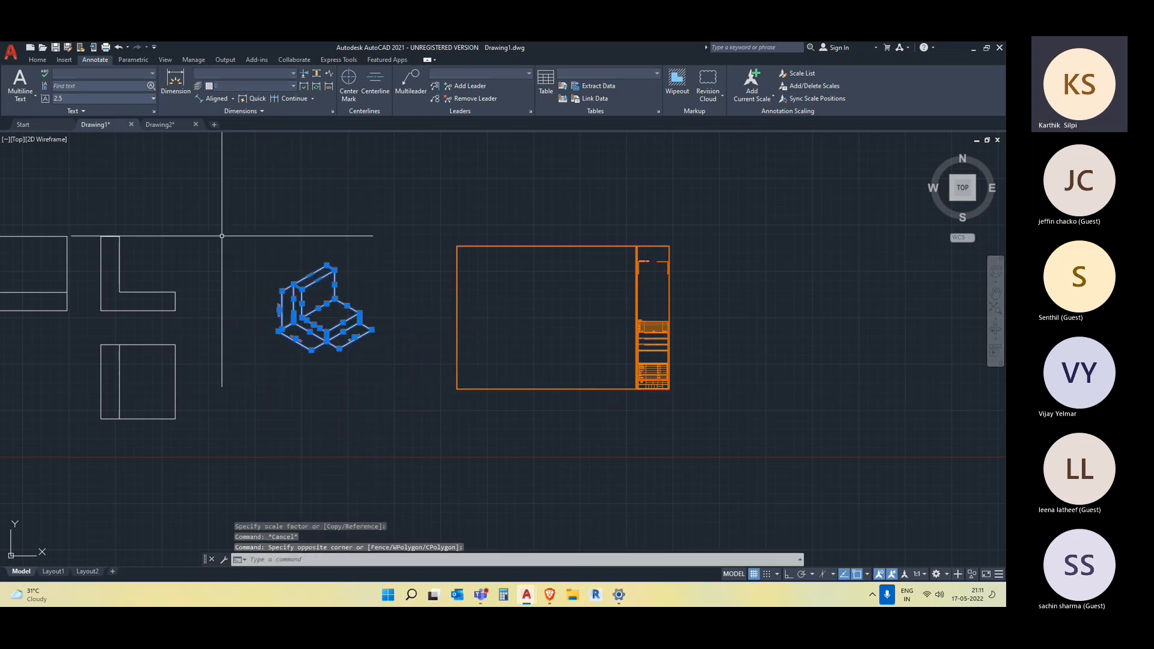
text(m)
key(Return)
click(293, 299)
scroll(592, 271, up, 2)
scroll(599, 264, up, 2)
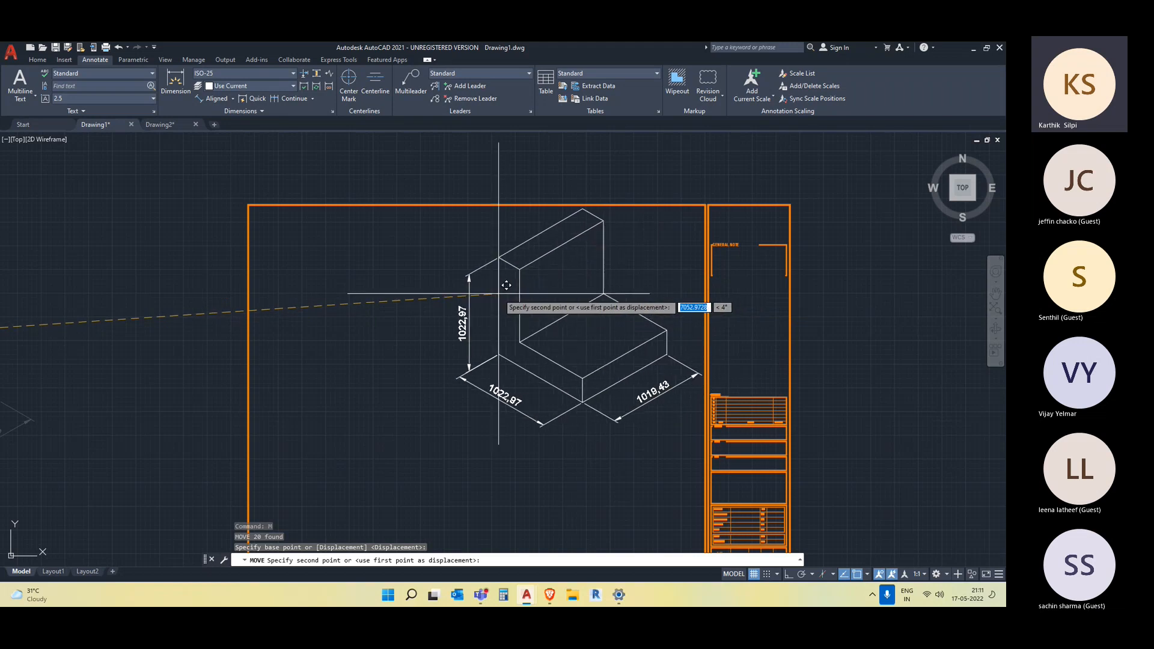
click(502, 311)
- Scale the three orthographic views down together from a base point near their centre
scroll(510, 357, down, 3)
scroll(538, 392, up, 1)
middle_drag(546, 393, 706, 357)
click(309, 437)
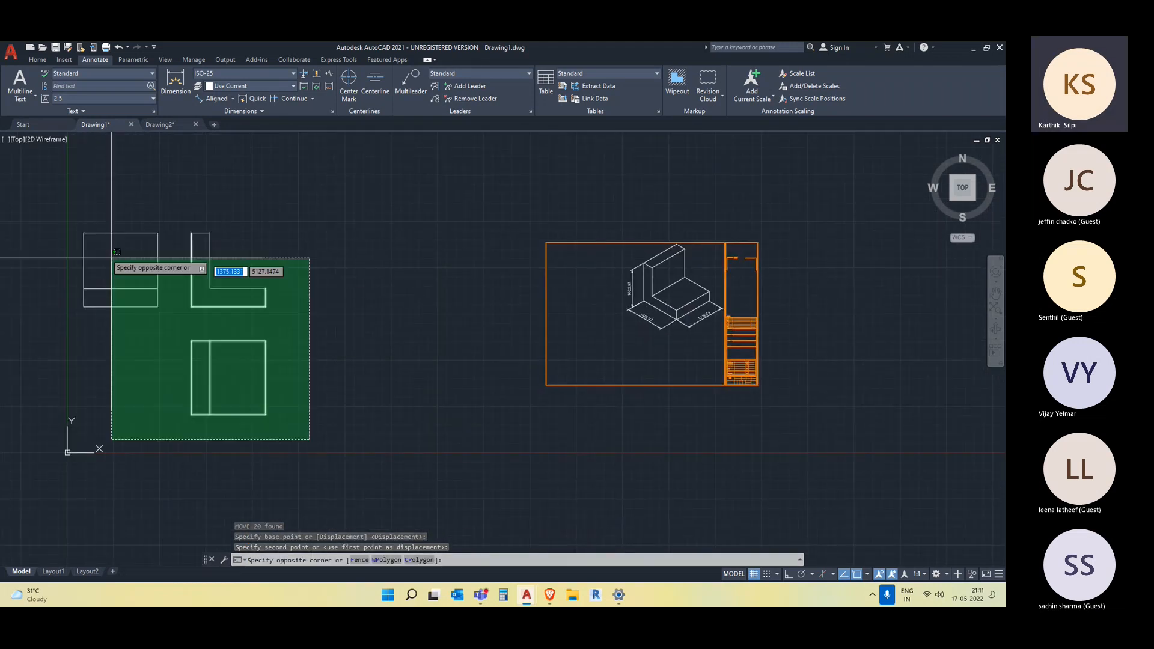
click(78, 205)
text(sc)
key(Return)
click(194, 276)
click(260, 289)
- Move the three orthographic views over to the title block sheet, placing the L-shaped view beside the isometric view
click(296, 387)
click(93, 227)
text(m)
key(Return)
click(172, 282)
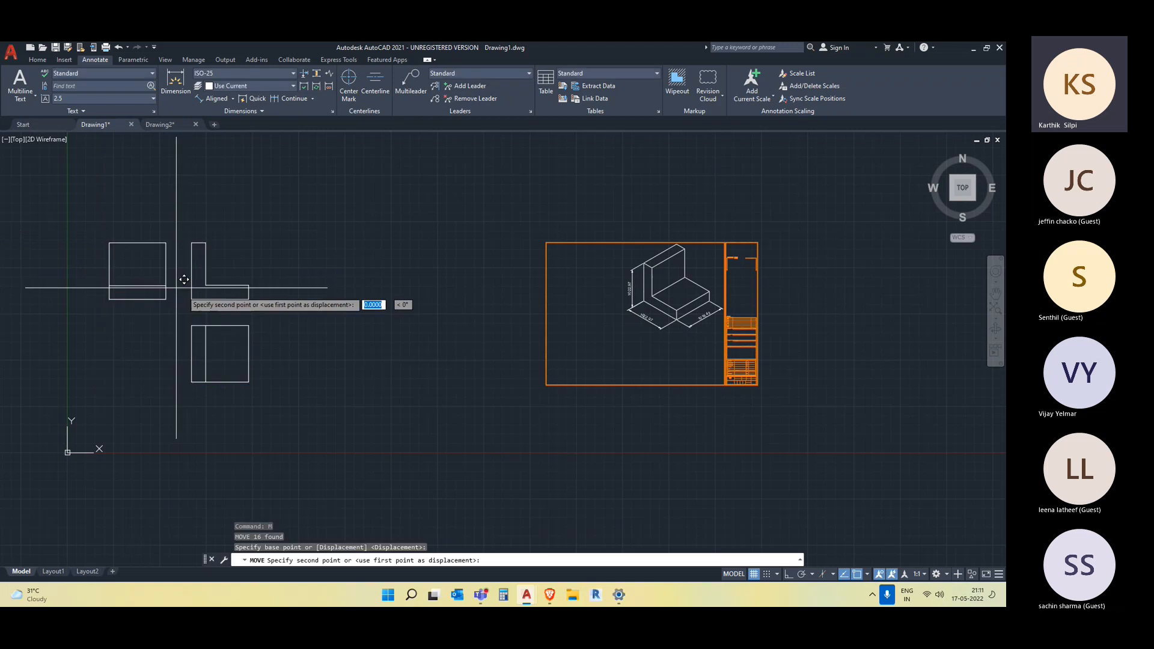
scroll(589, 324, up, 2)
middle_drag(589, 325, 337, 310)
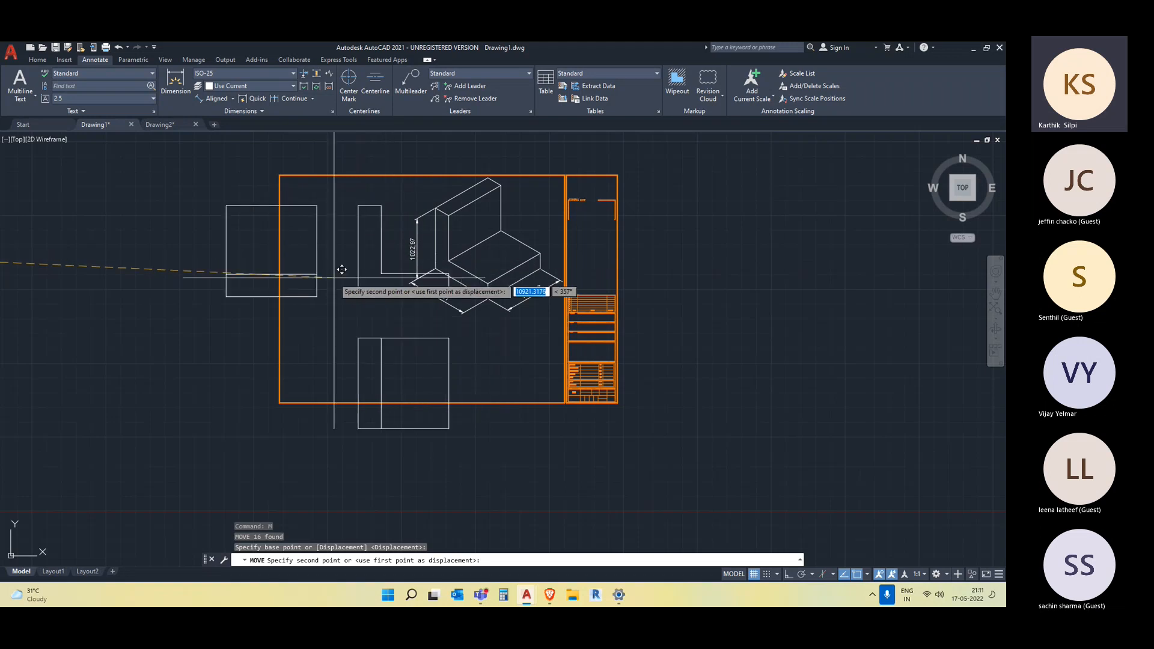
click(302, 268)
key(Escape)
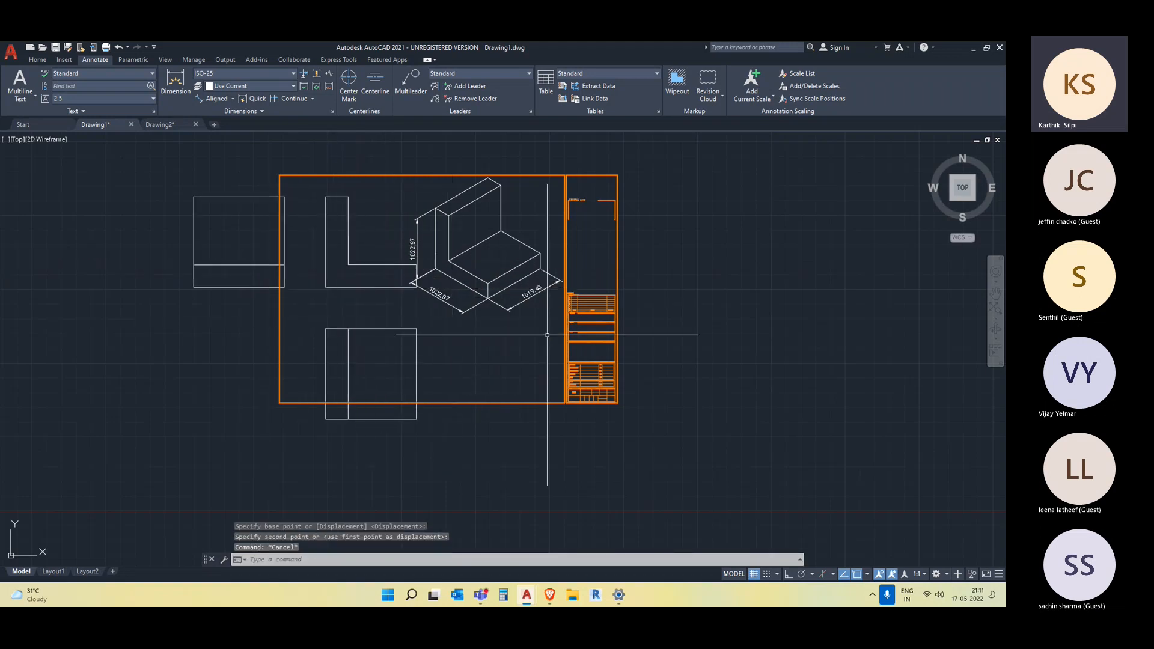
click(548, 335)
click(416, 210)
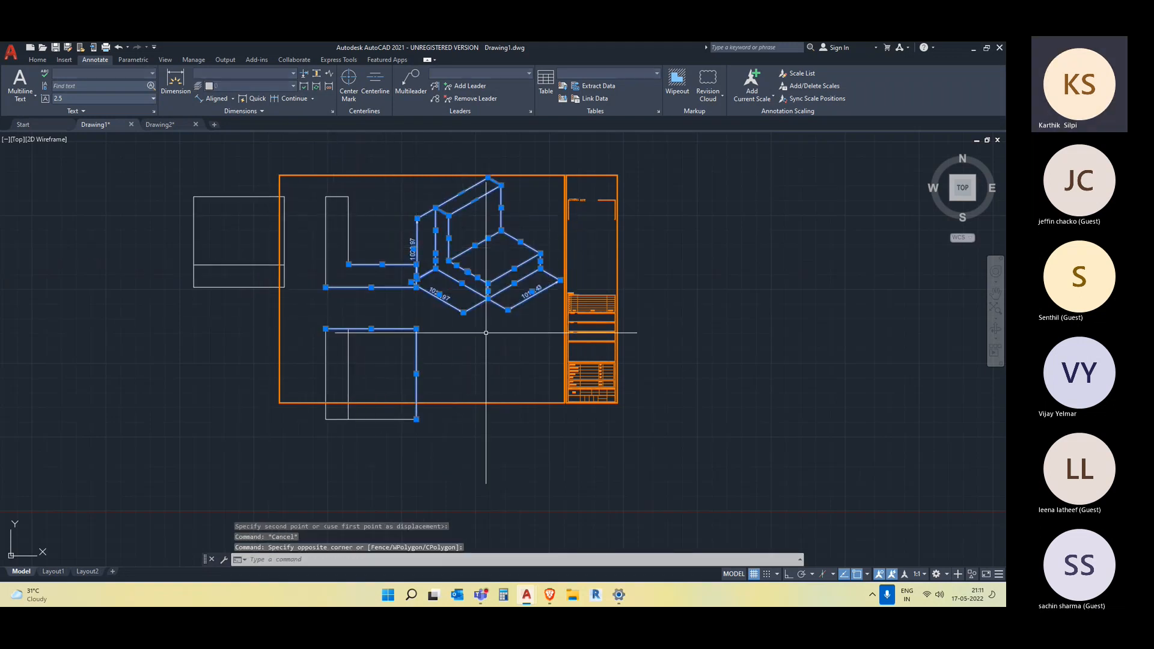
click(382, 309)
click(340, 236)
click(423, 367)
click(369, 336)
click(417, 338)
key(Escape)
key(Escape)
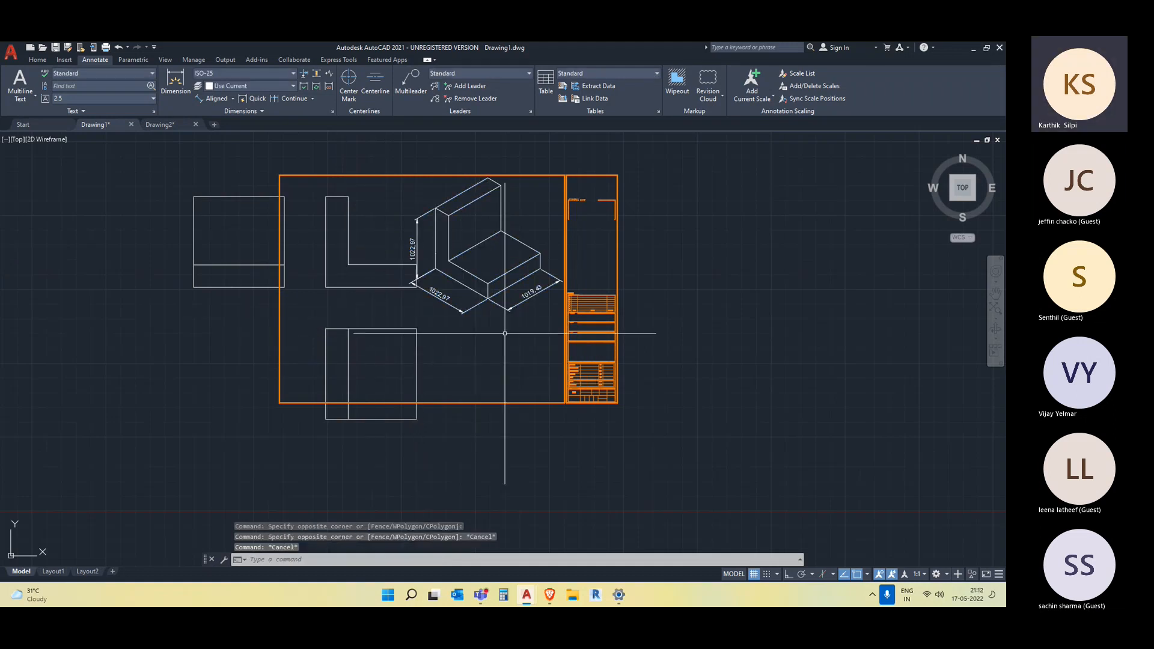
click(522, 332)
click(414, 195)
key(Escape)
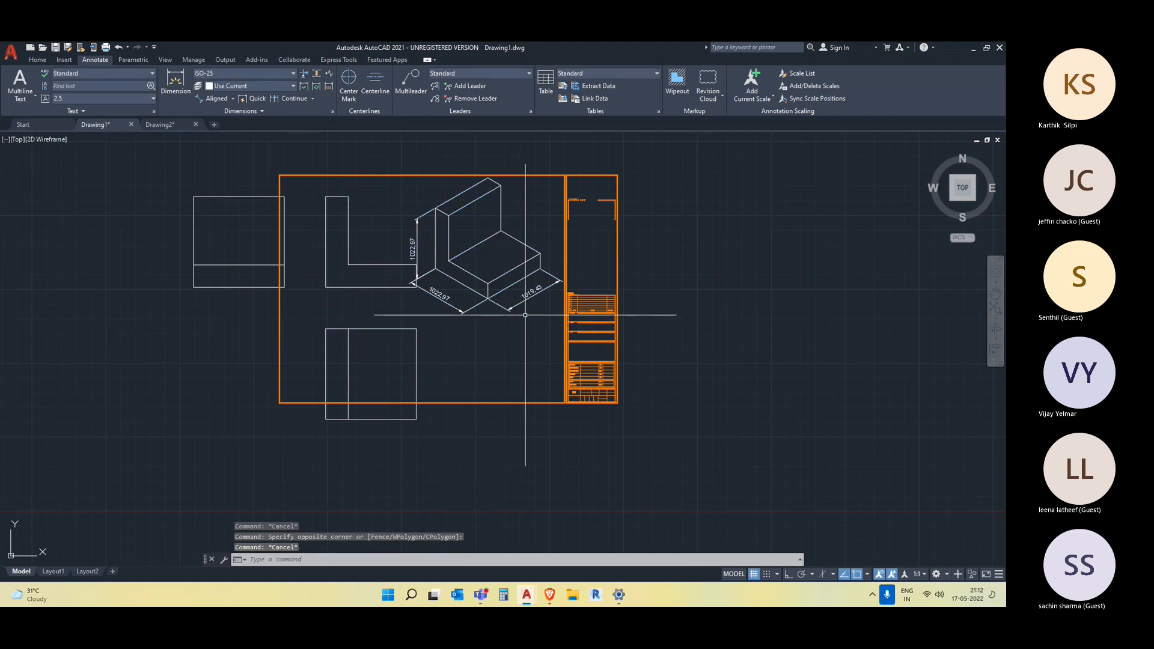
- Try to move the isometric view into the empty space beyond the title block, then undo
click(529, 314)
click(438, 195)
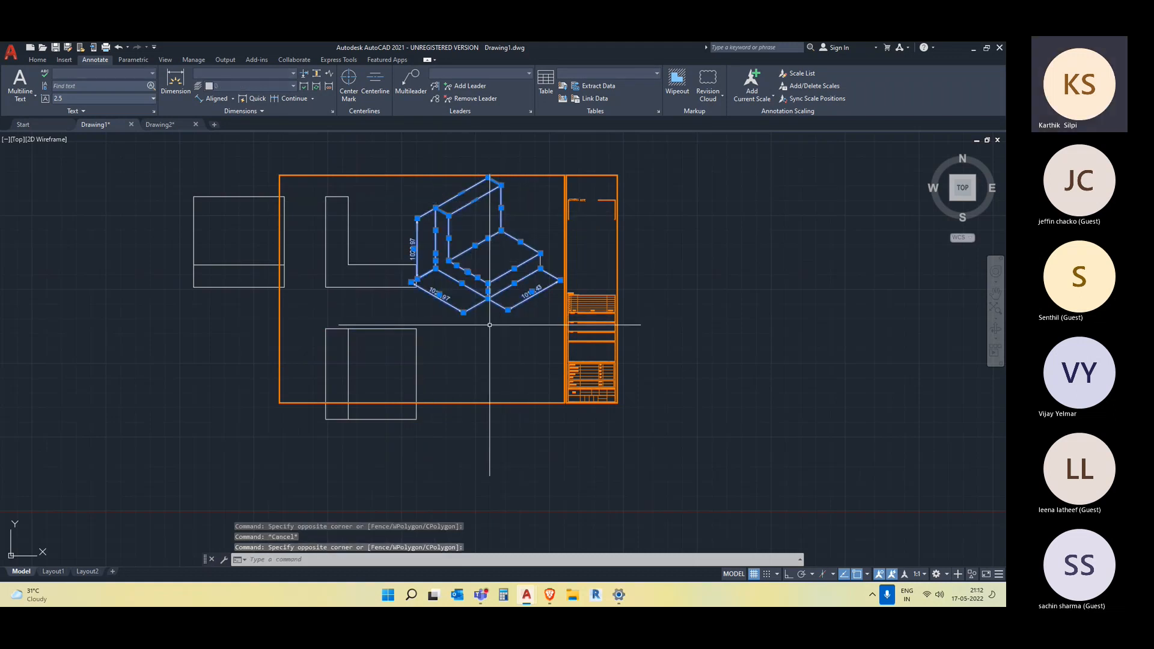
key(Return)
click(480, 278)
click(794, 308)
middle_drag(977, 388, 823, 389)
click(822, 389)
click(563, 189)
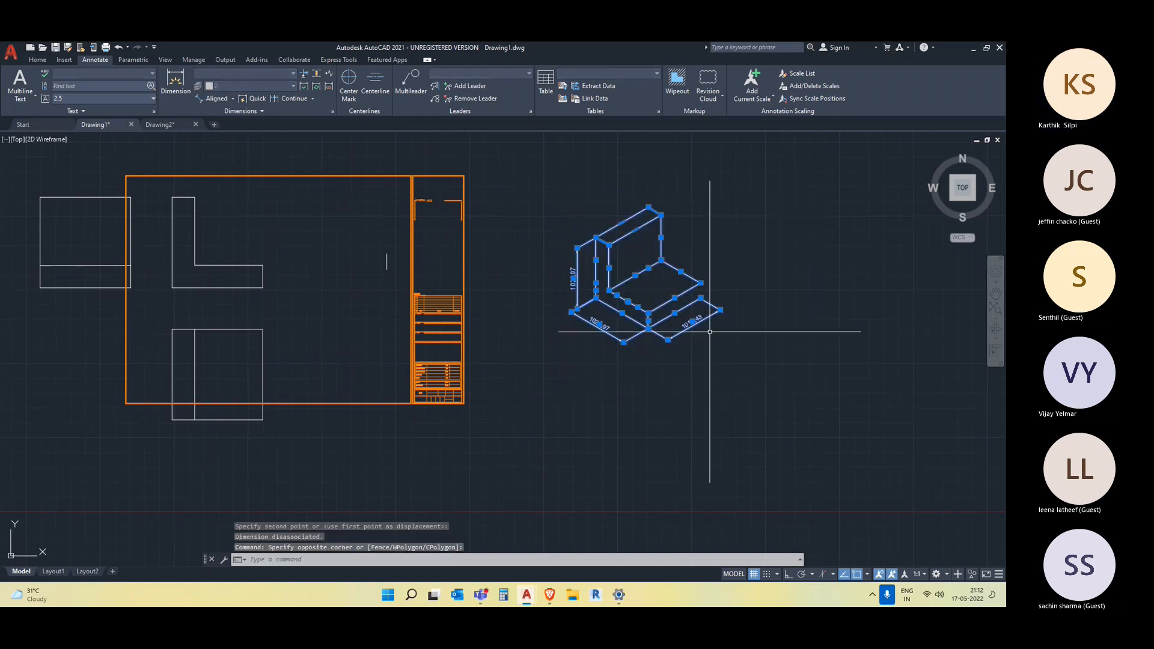
key(ctrl+z)
key(ctrl+z)
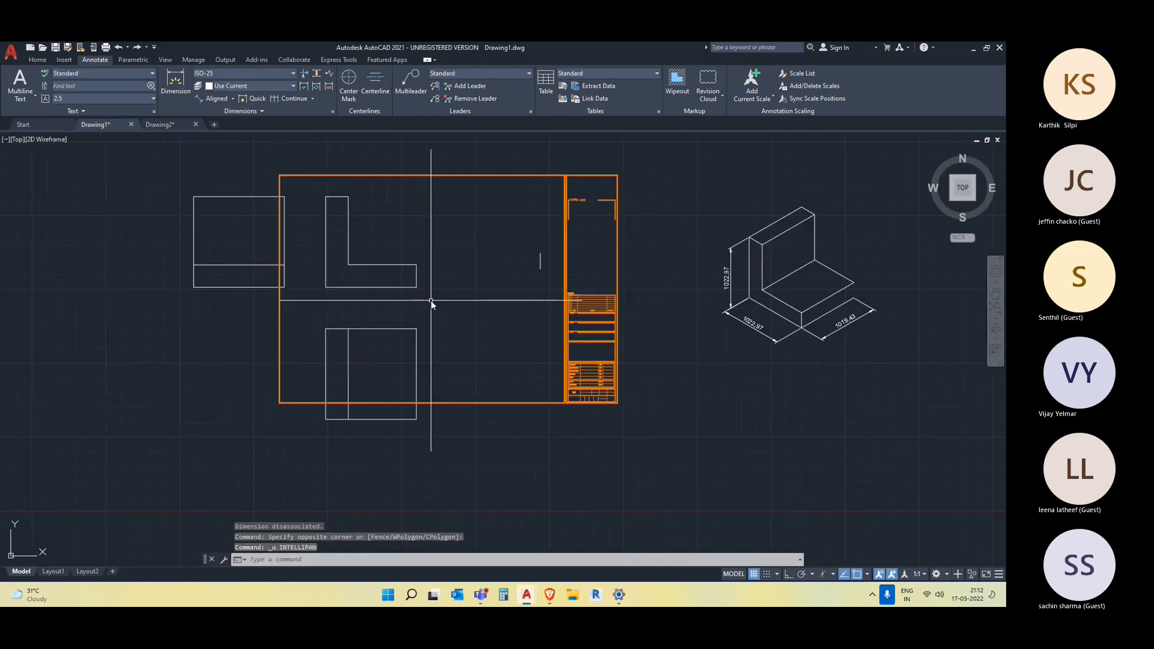
- Try to move the isometric view out of the sheet using a selection built up piece by piece, and undo the move
click(536, 323)
click(495, 227)
click(553, 313)
click(505, 256)
click(502, 333)
click(440, 181)
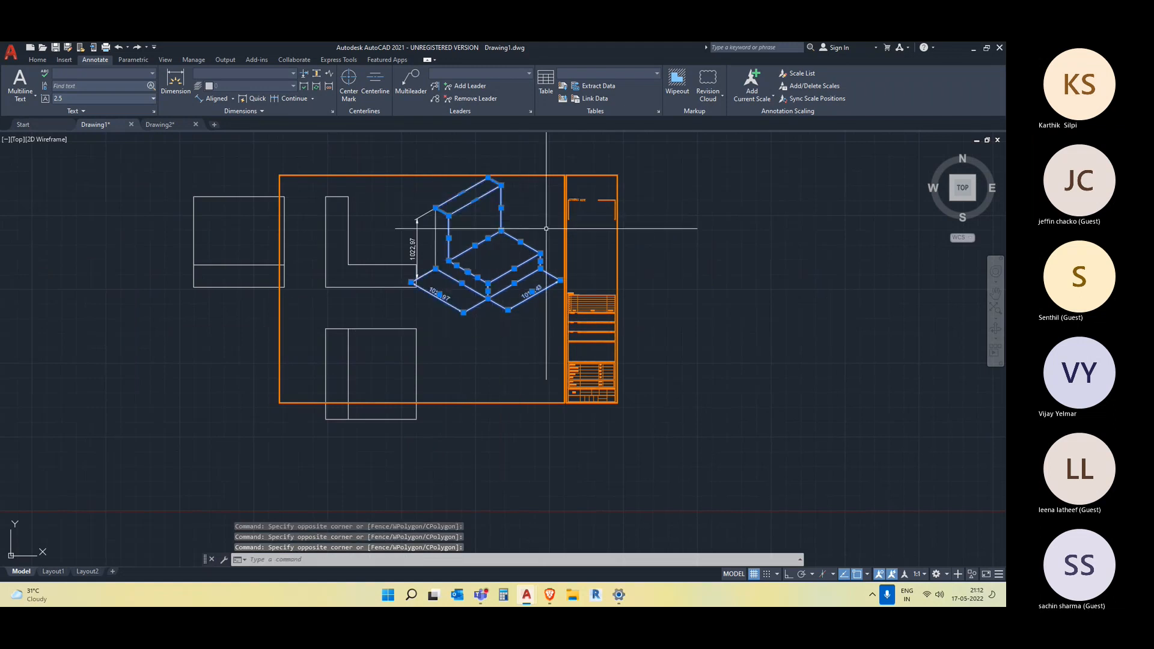
click(532, 223)
click(414, 198)
click(472, 326)
click(443, 270)
key(Return)
click(432, 327)
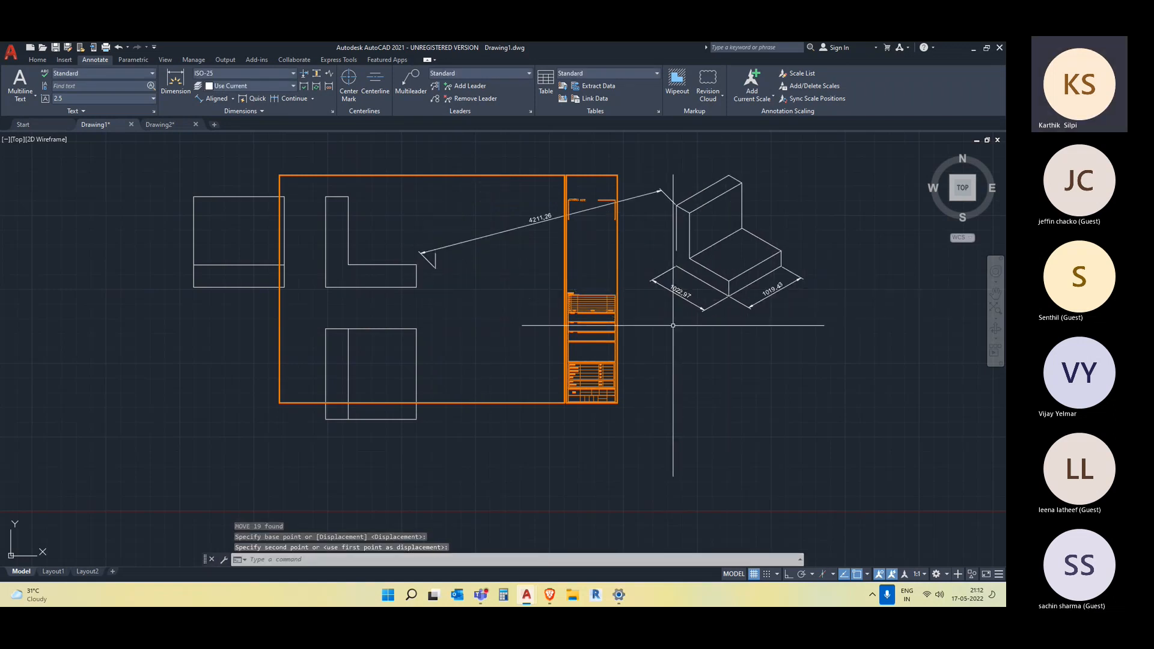
key(ctrl+z)
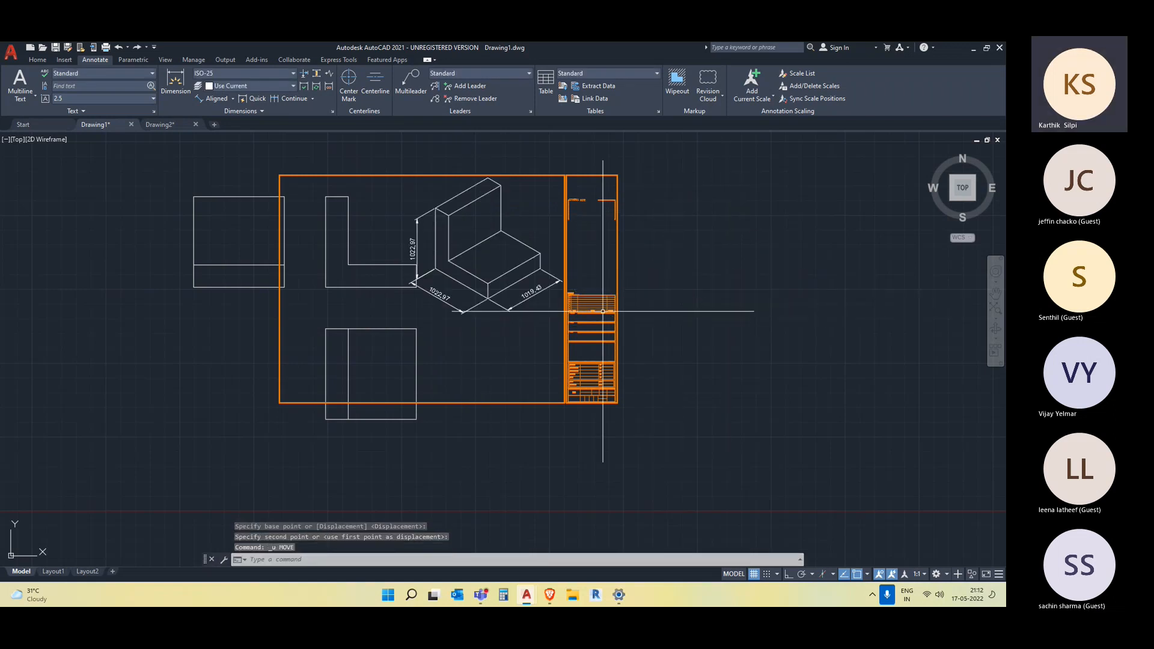
- Move the isometric view and its dimensions to the empty space beyond the title block, excluding the L-shaped view's long lines from the selection
click(571, 309)
click(406, 201)
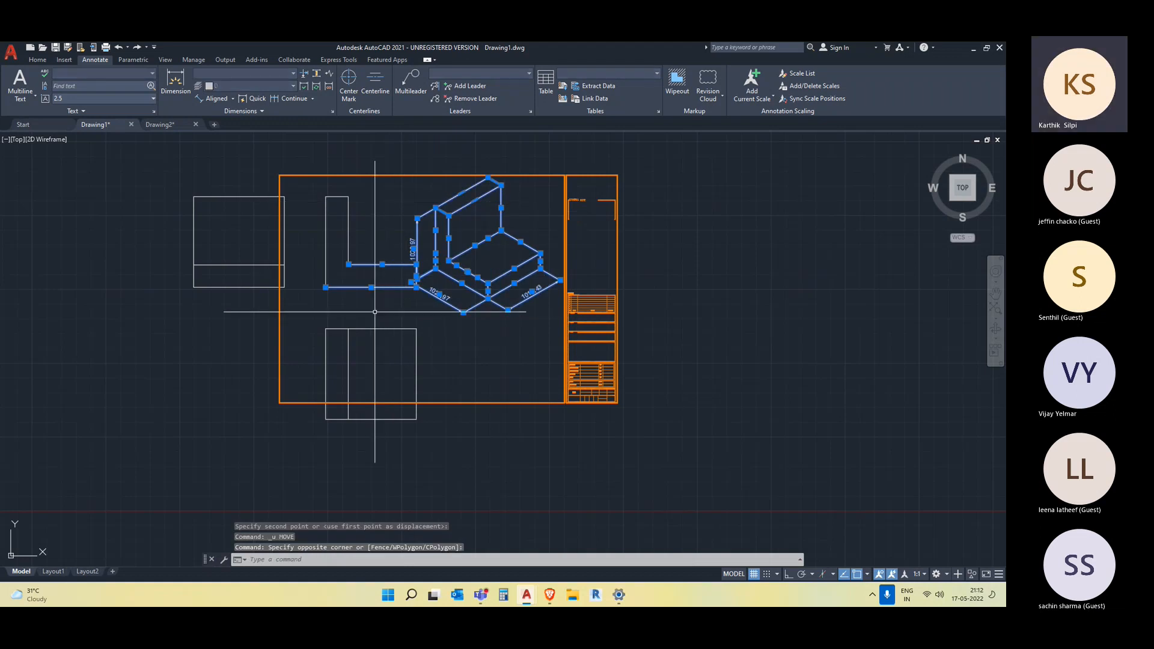
click(384, 297)
click(364, 259)
click(355, 240)
click(373, 270)
click(345, 238)
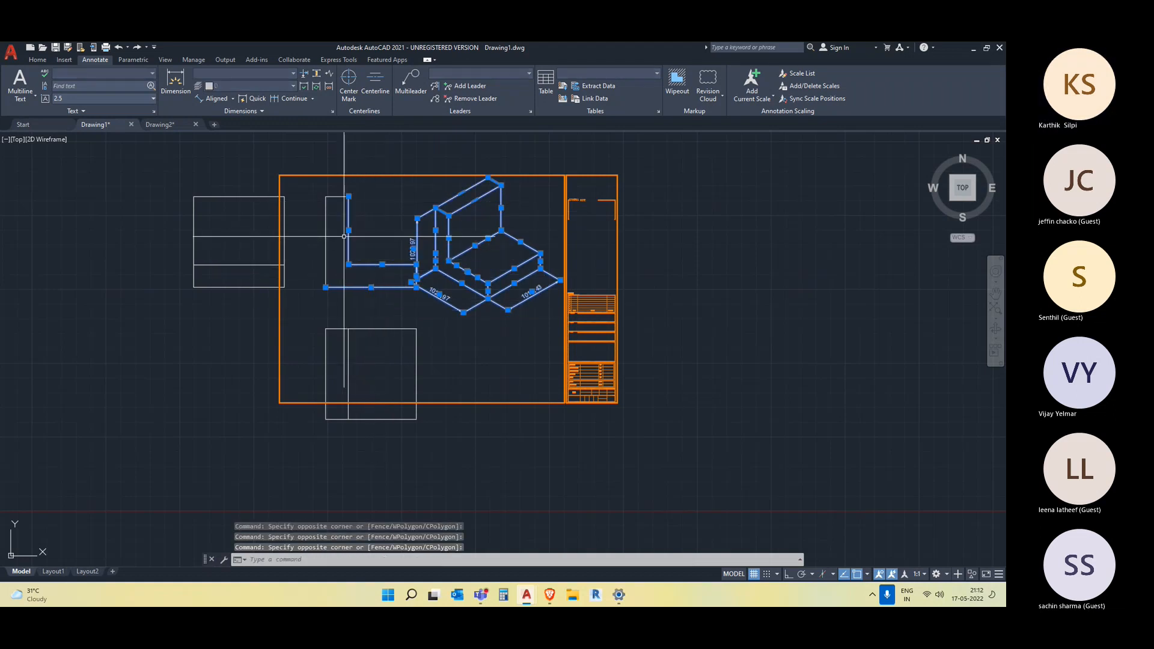
click(378, 277)
click(330, 245)
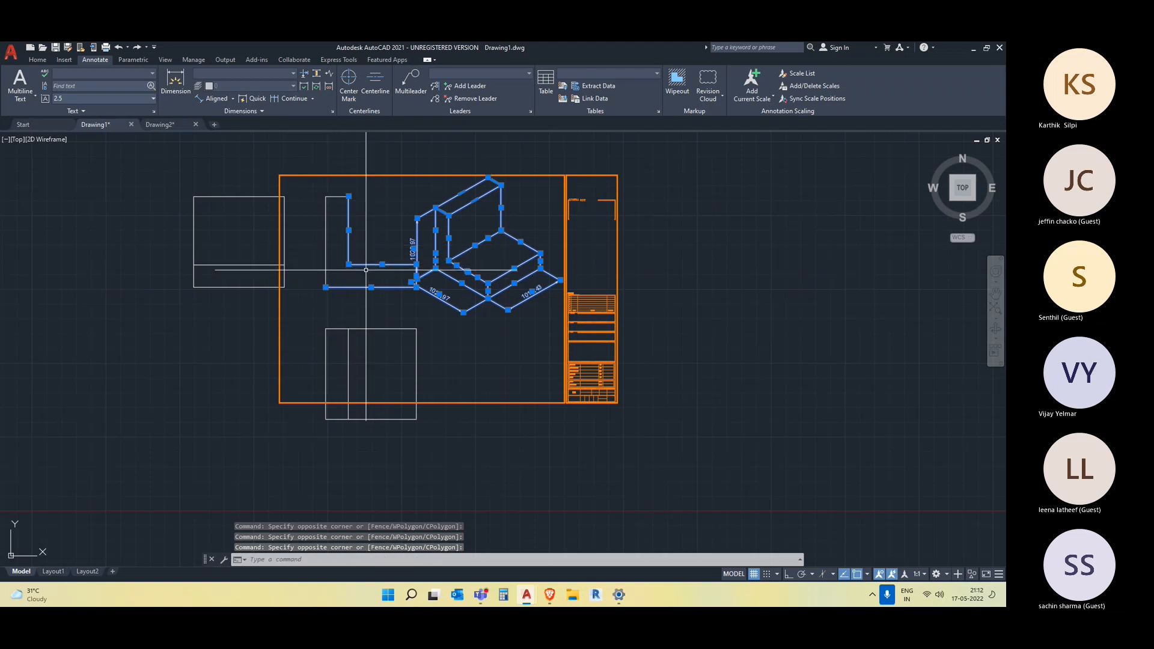
click(328, 238)
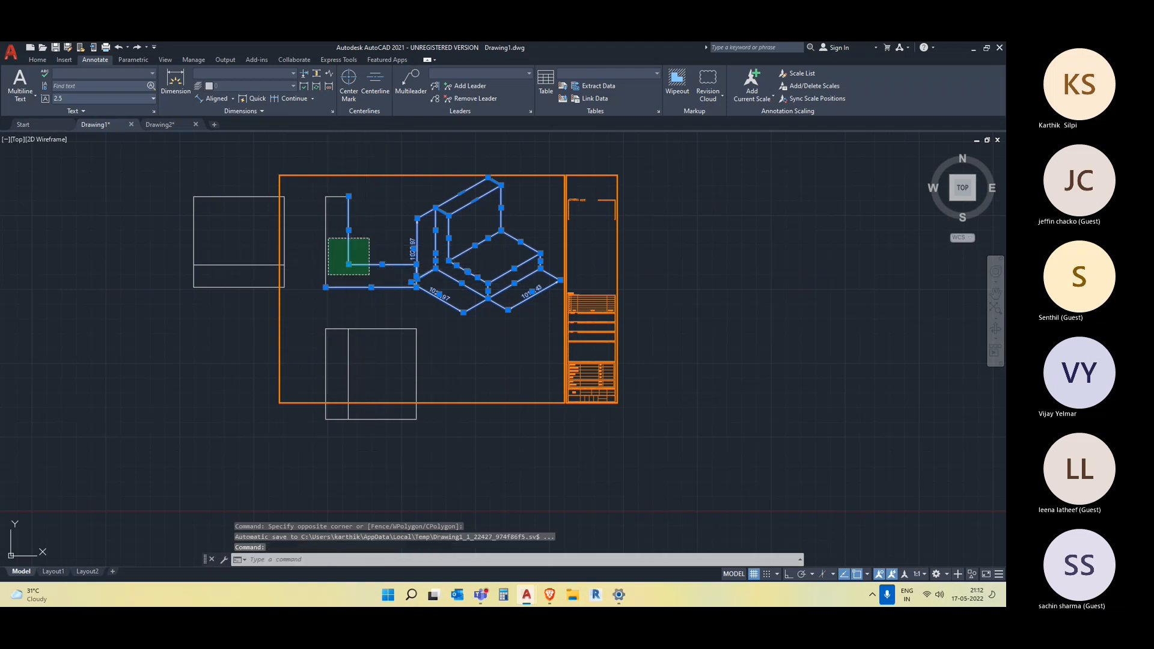
shift+click(376, 299)
shift+click(357, 280)
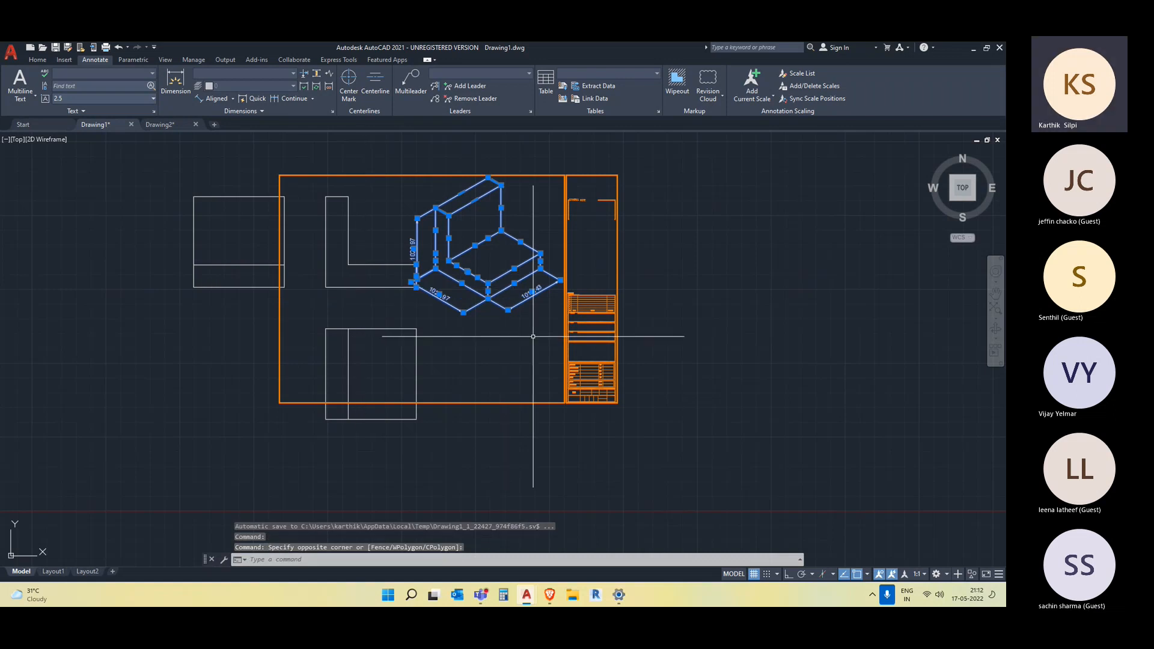
text(m)
key(Return)
click(490, 281)
click(728, 299)
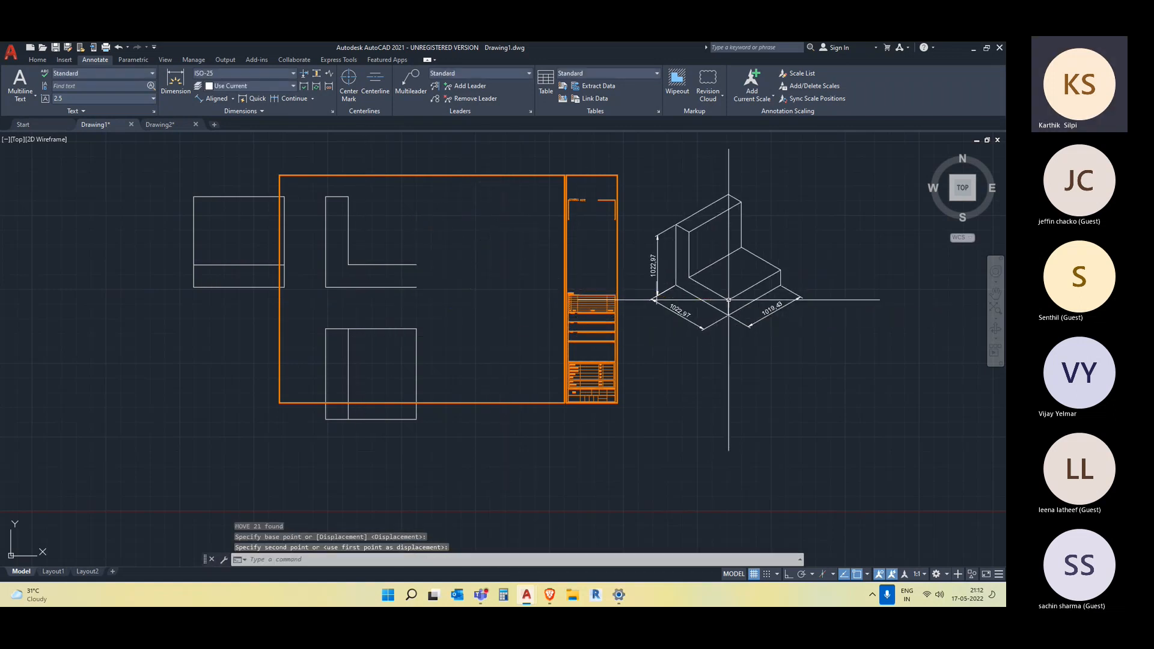
- Move the stray short vertical line from beside the isometric view back to the open end of the L-shaped view
scroll(729, 299, up, 2)
middle_drag(851, 462, 716, 414)
scroll(716, 414, down, 3)
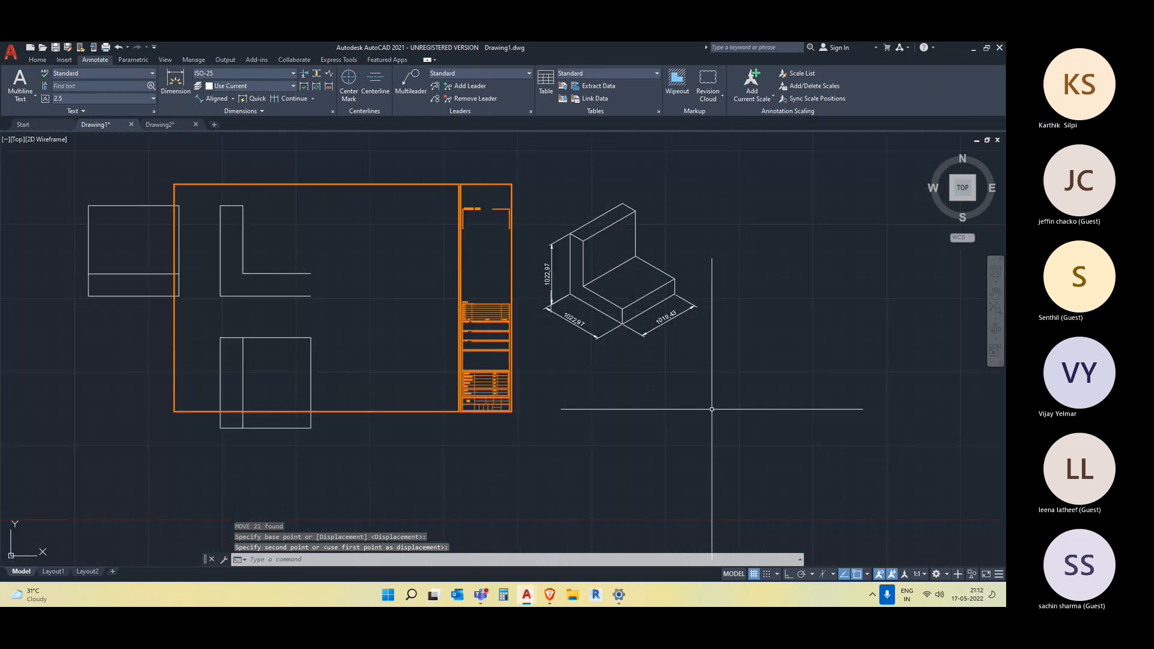
scroll(534, 312, up, 6)
click(606, 287)
click(601, 286)
text(m)
key(Return)
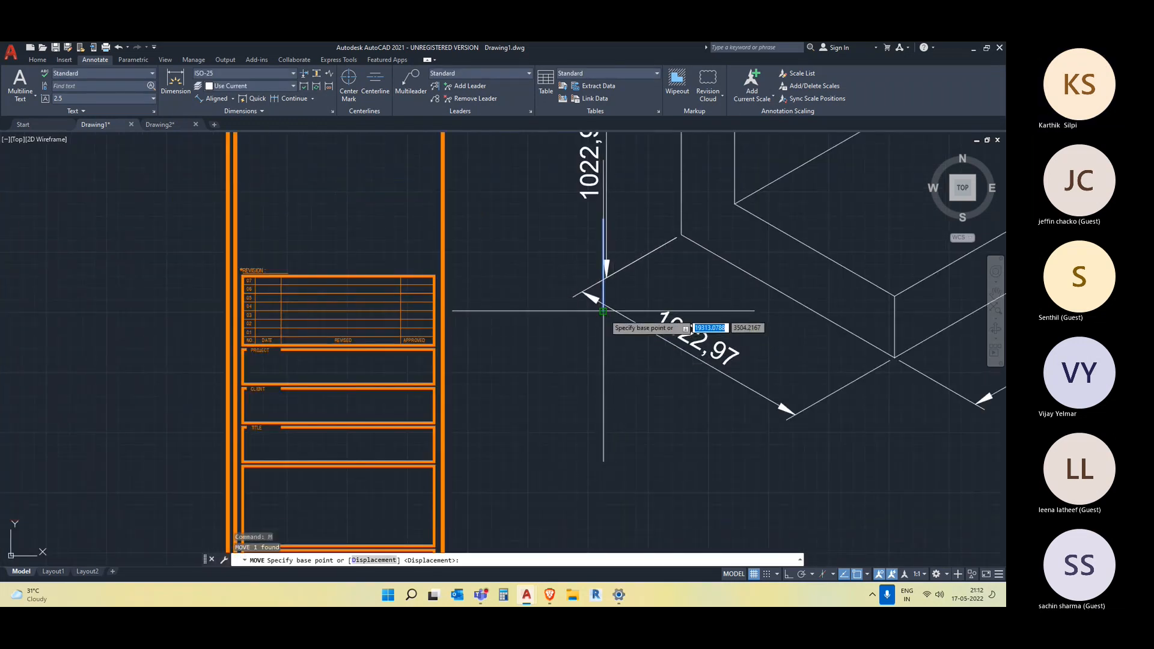
click(604, 311)
scroll(524, 390, down, 6)
scroll(317, 355, up, 5)
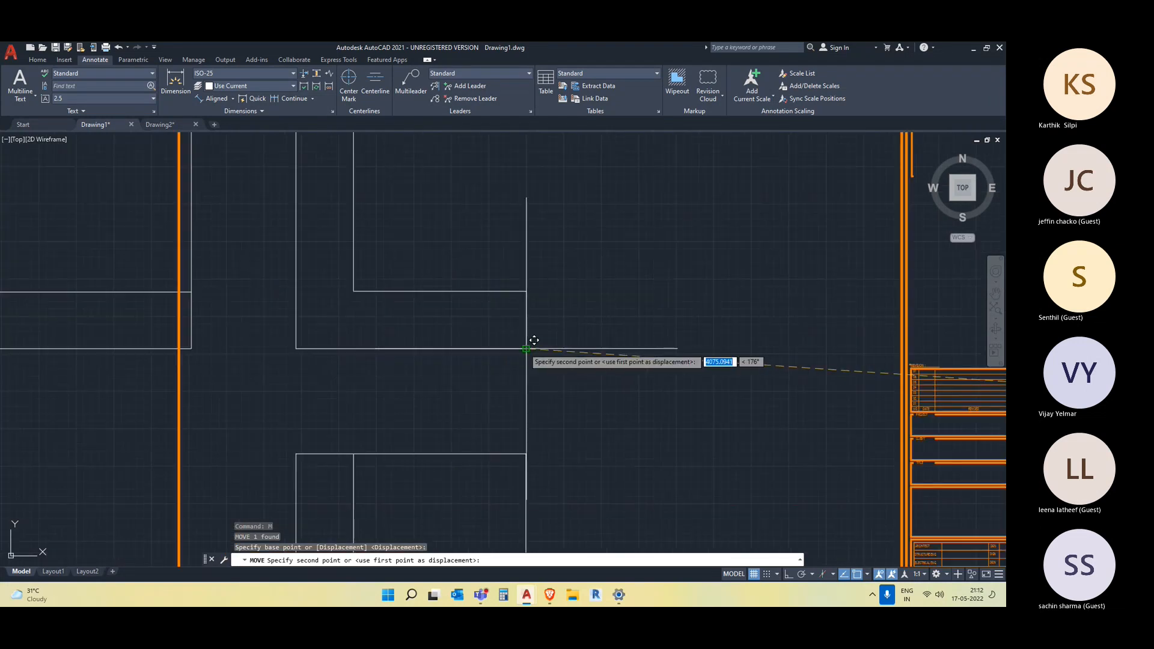
click(539, 358)
scroll(539, 358, down, 4)
key(Escape)
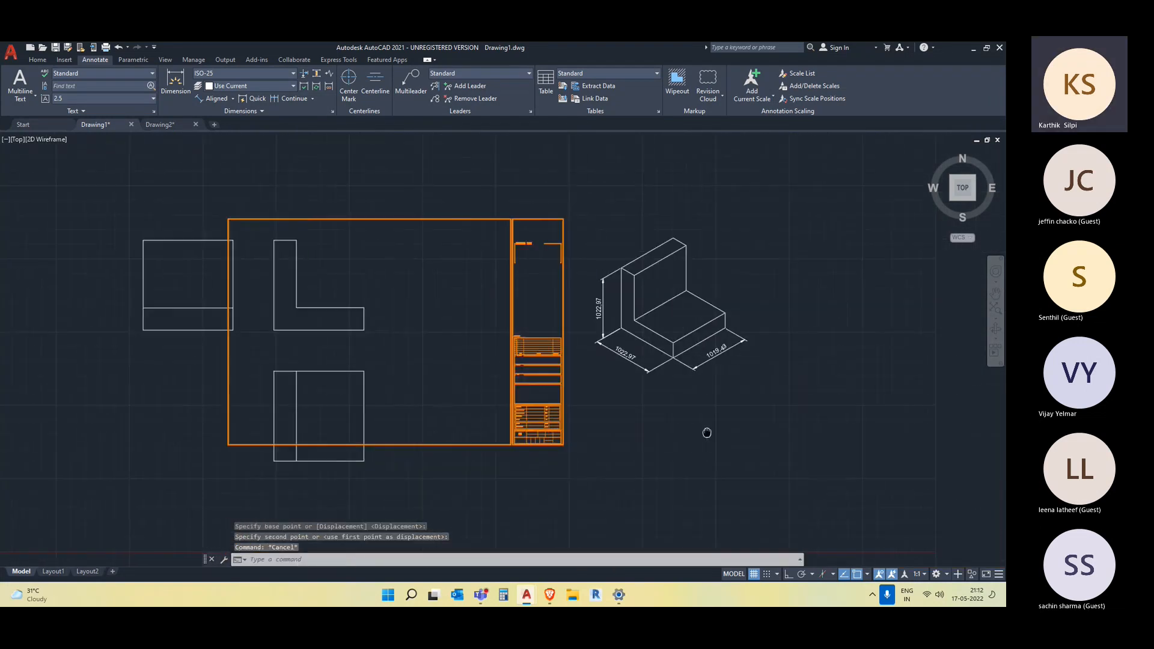
- Scale the dimensioned isometric view down until its vertical dimension is about 647
click(776, 428)
click(545, 219)
text(sc)
key(Return)
click(710, 338)
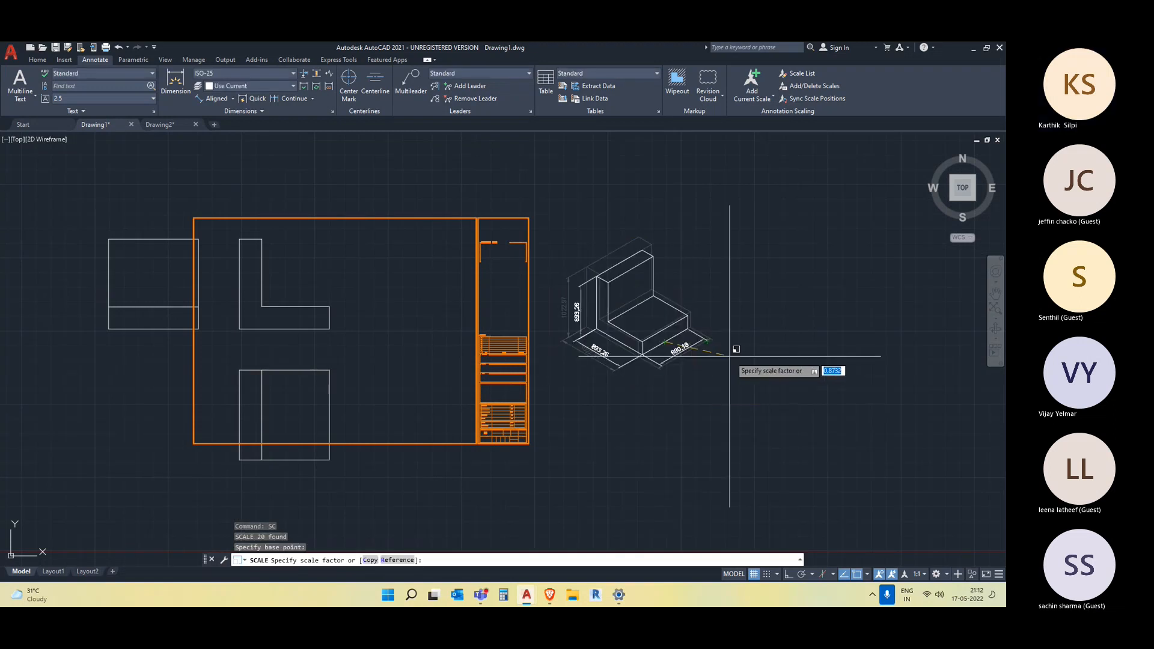
click(717, 361)
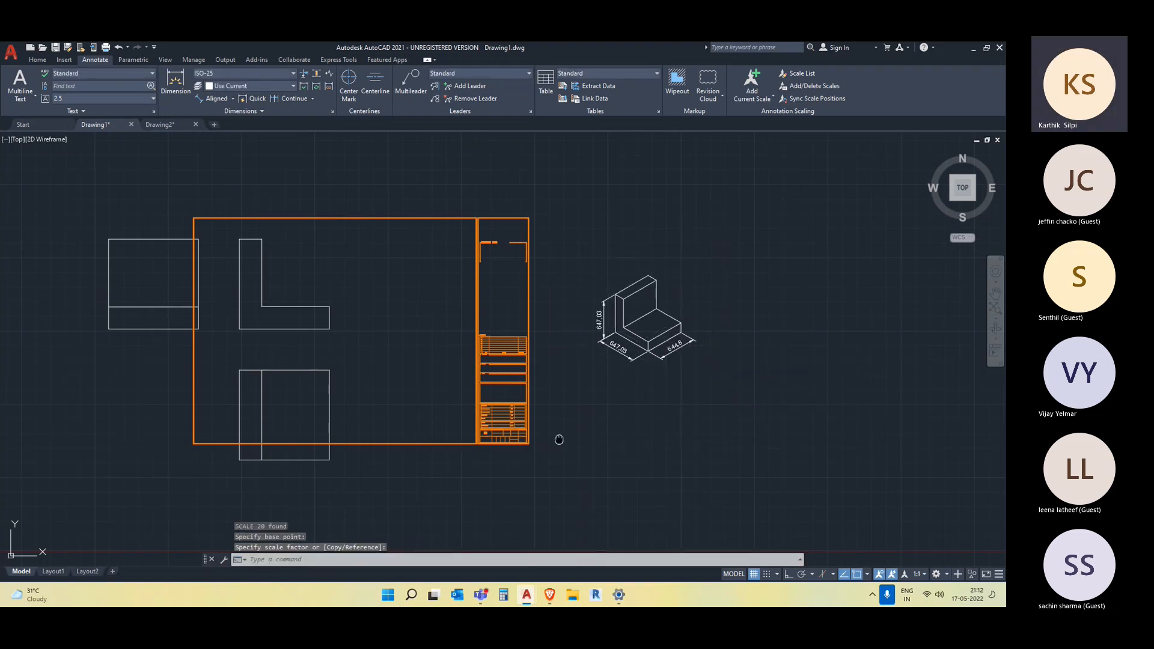
middle_drag(556, 440, 637, 429)
click(443, 481)
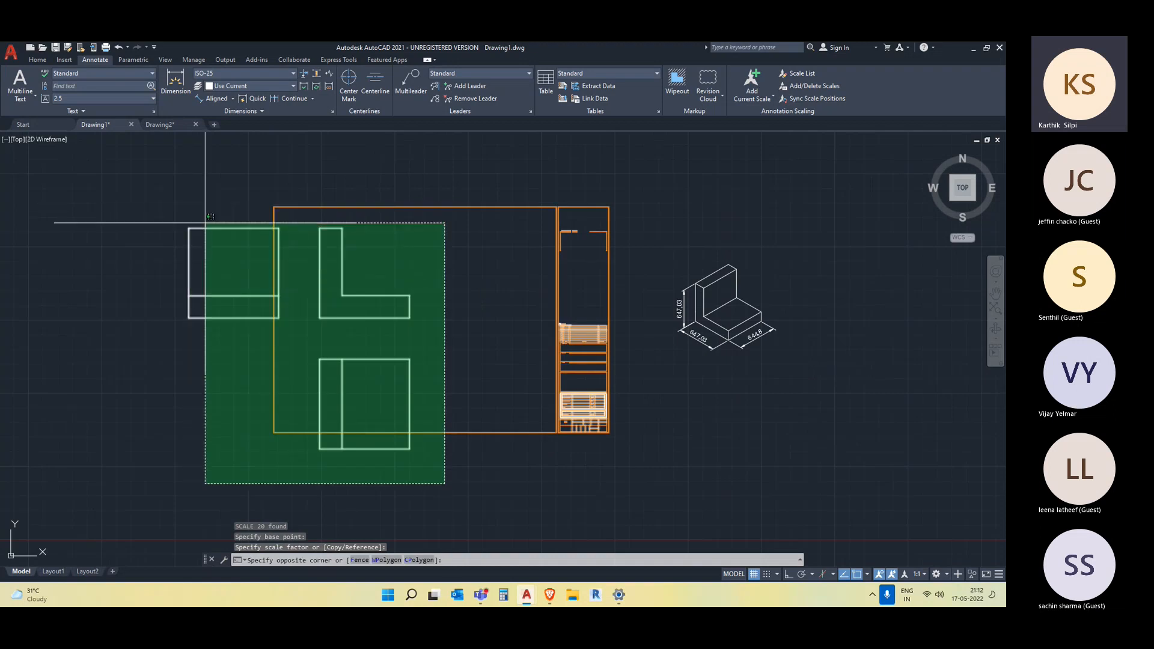
key(Escape)
click(421, 458)
click(169, 193)
key(Escape)
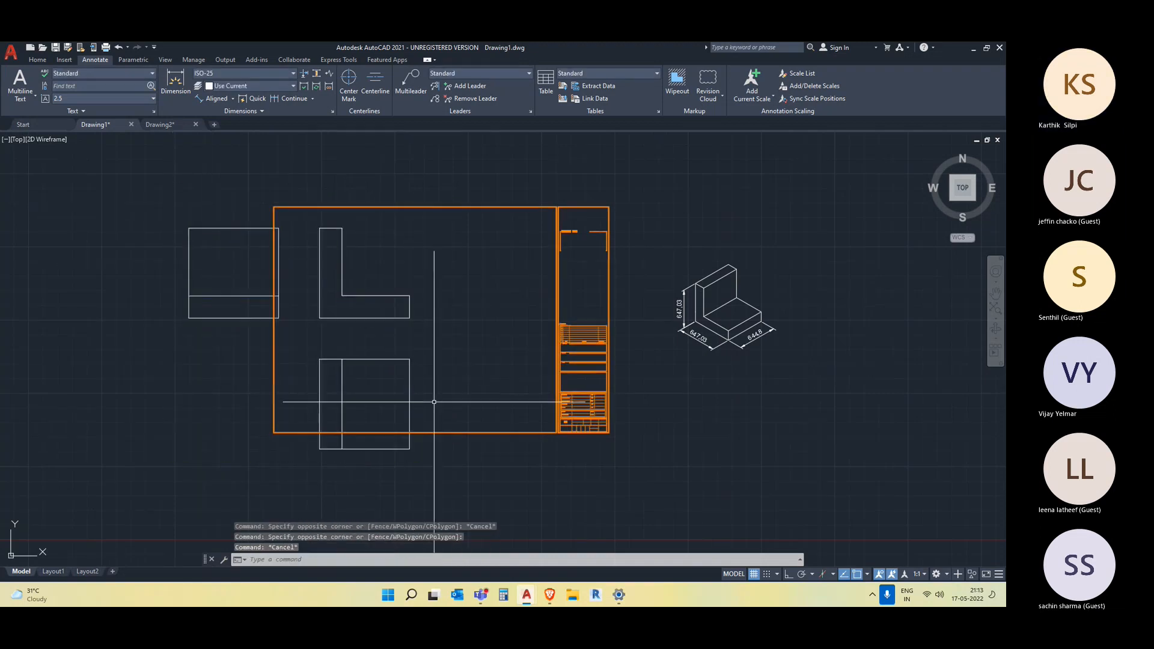
- Scale the three orthographic views down to fit within the sheet border, excluding the title block from the selection
click(433, 466)
click(168, 168)
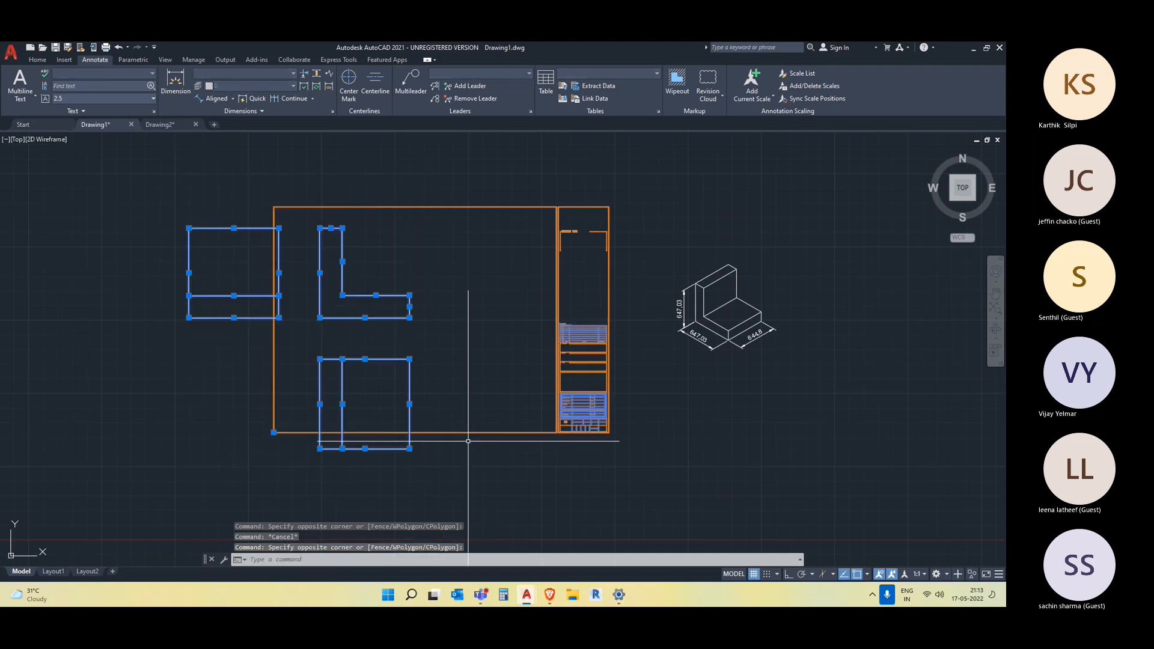
shift+click(577, 485)
shift+click(478, 390)
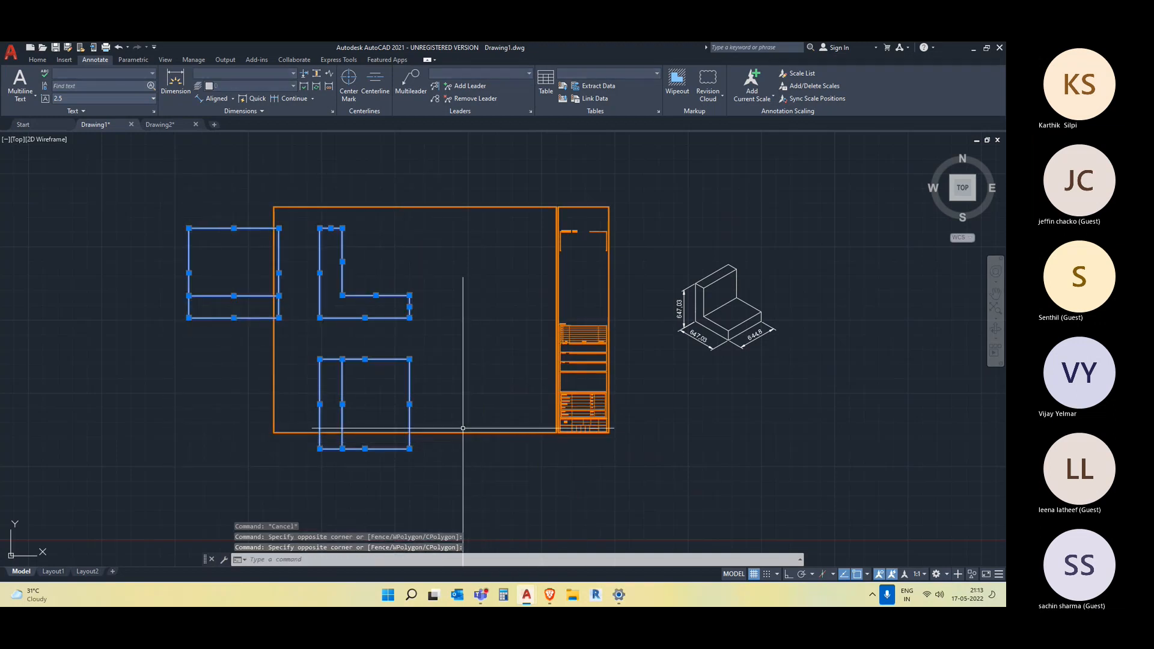
text(SC)
key(Return)
click(443, 353)
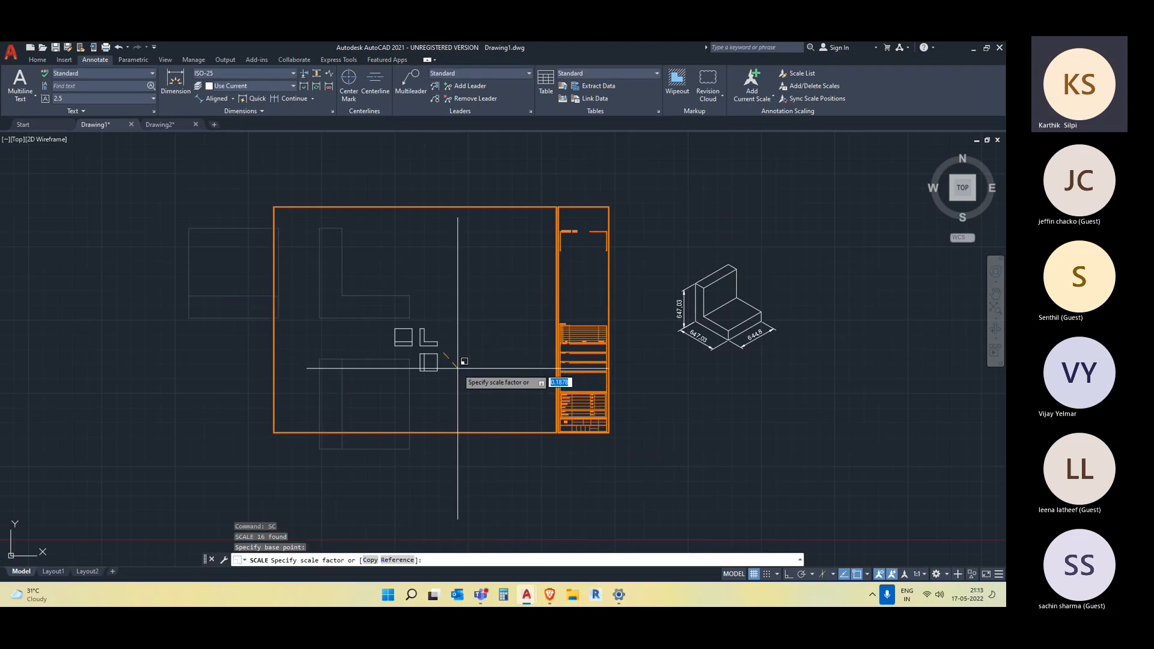
click(487, 402)
- Move the three orthographic views upward inside the sheet, close to its upper-left corner
click(445, 424)
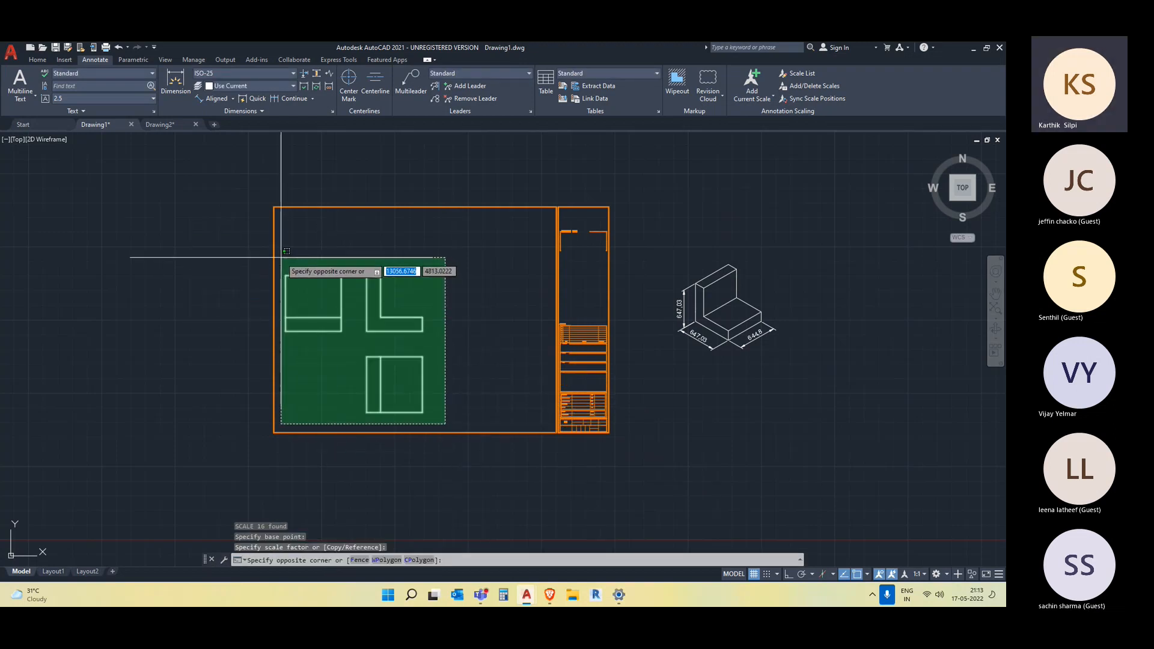
click(285, 268)
text(M)
key(Return)
click(361, 306)
click(356, 261)
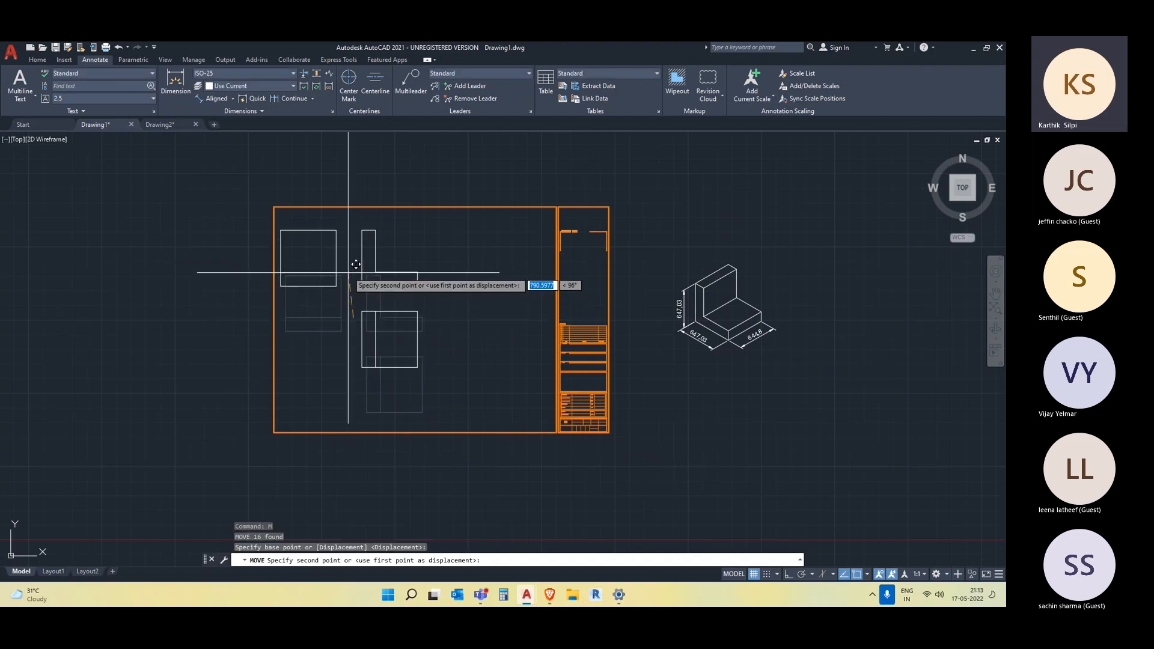
key(Escape)
- Move the dimensioned isometric view inside the sheet, between the orthographic views and the title block
click(789, 363)
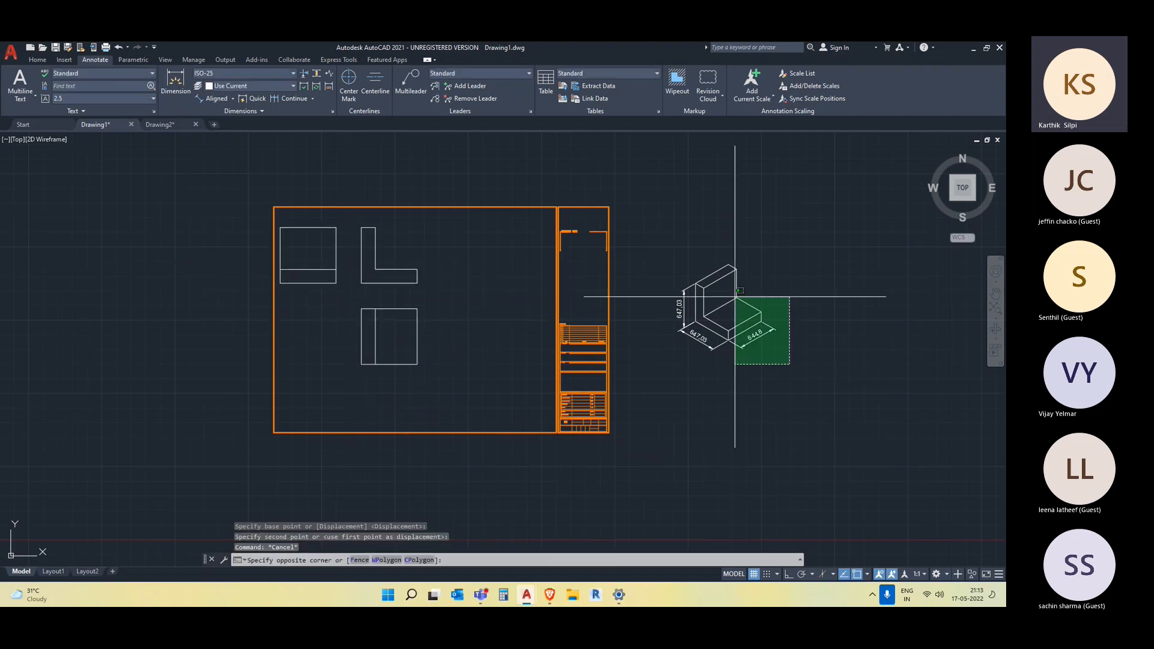
click(683, 237)
text(M)
key(Return)
click(736, 299)
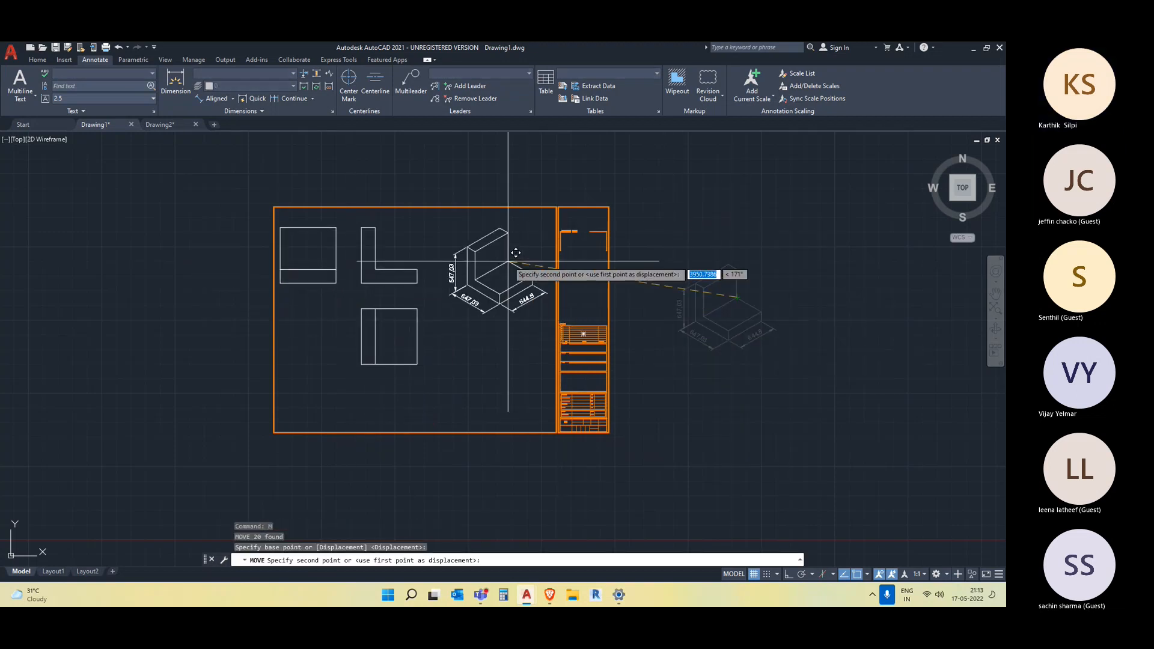
click(508, 259)
key(Escape)
middle_drag(744, 392, 690, 389)
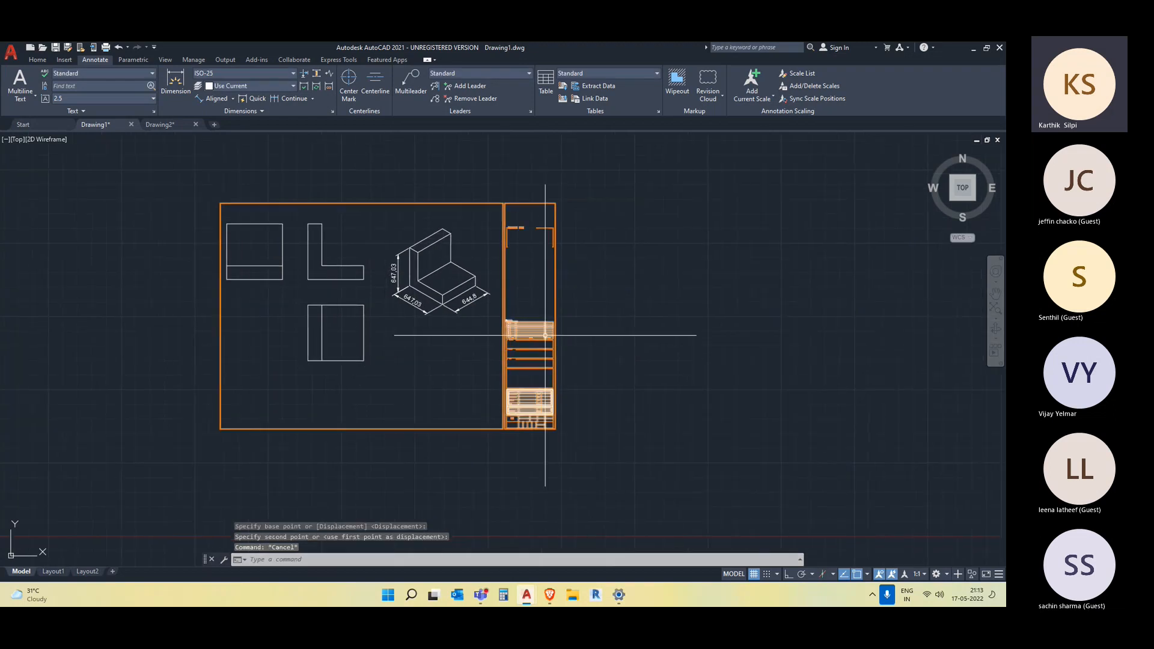
- Add the multiline text "Front View" between the L-shaped view and the square view below it
click(30, 96)
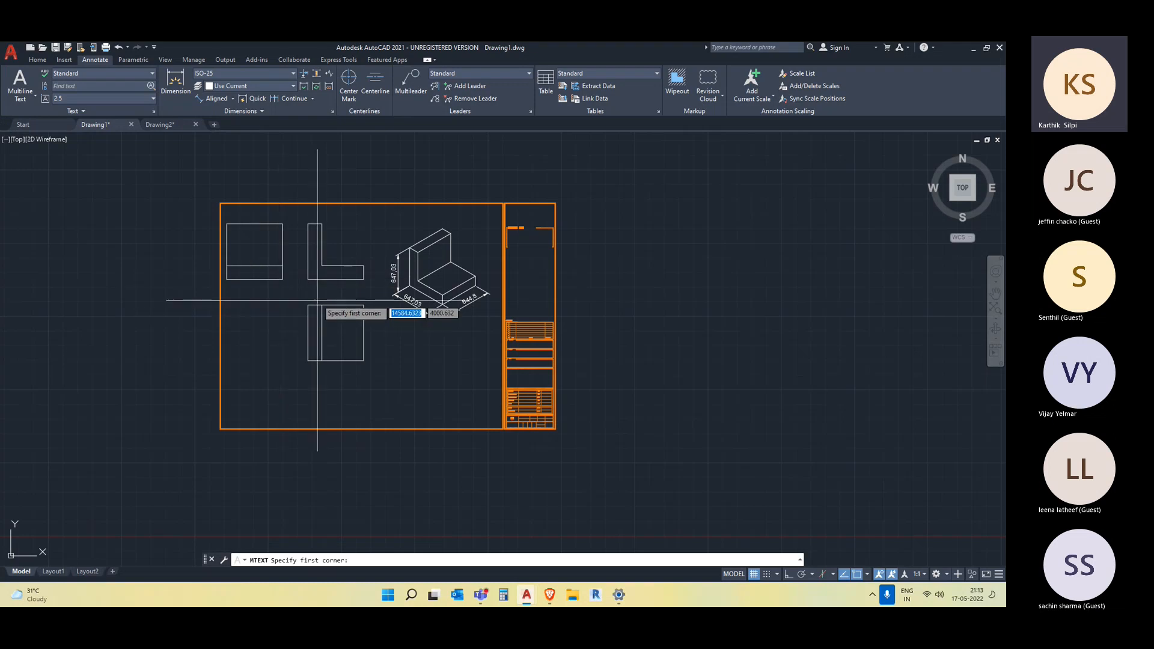
scroll(323, 296, up, 4)
click(285, 278)
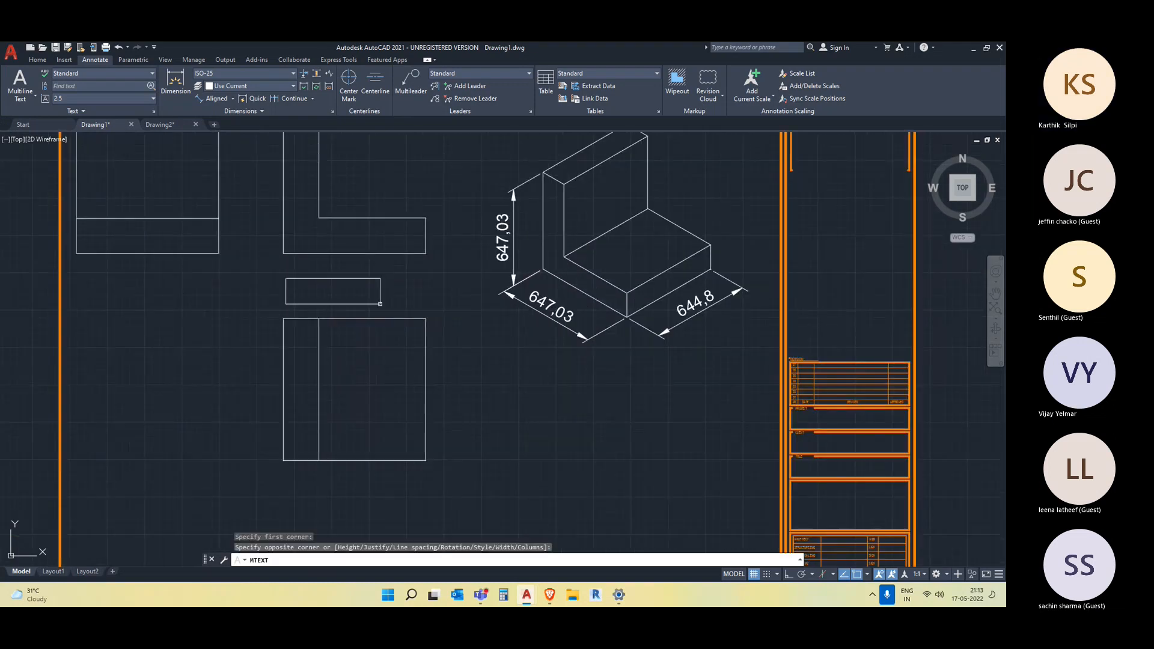
click(380, 304)
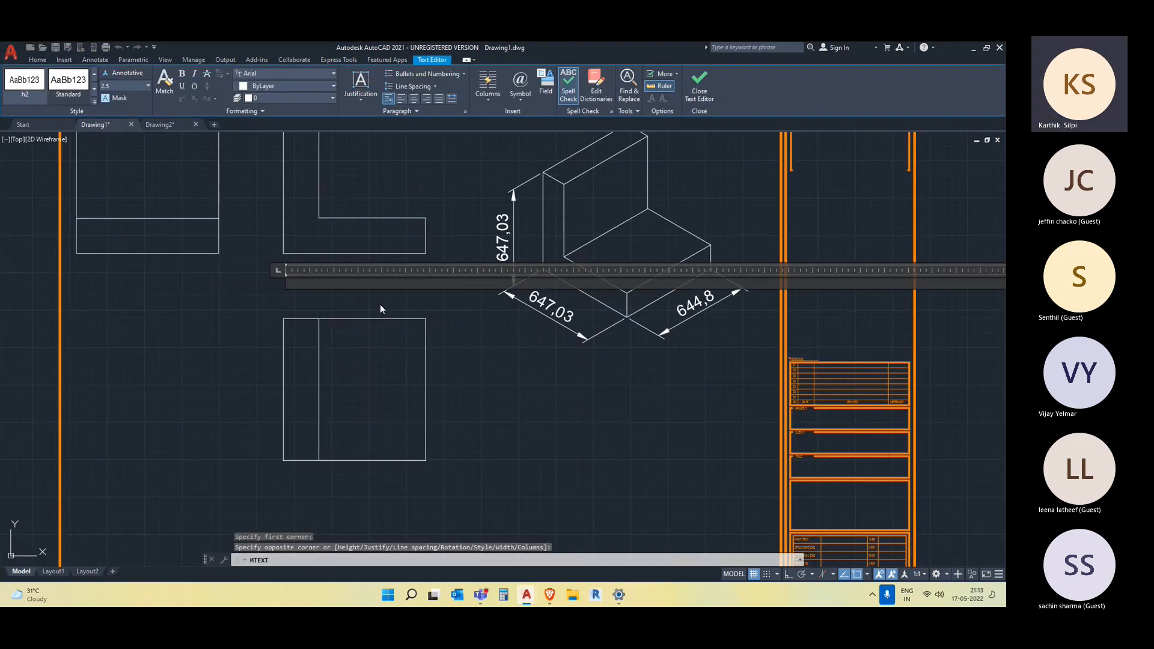
text(Front View)
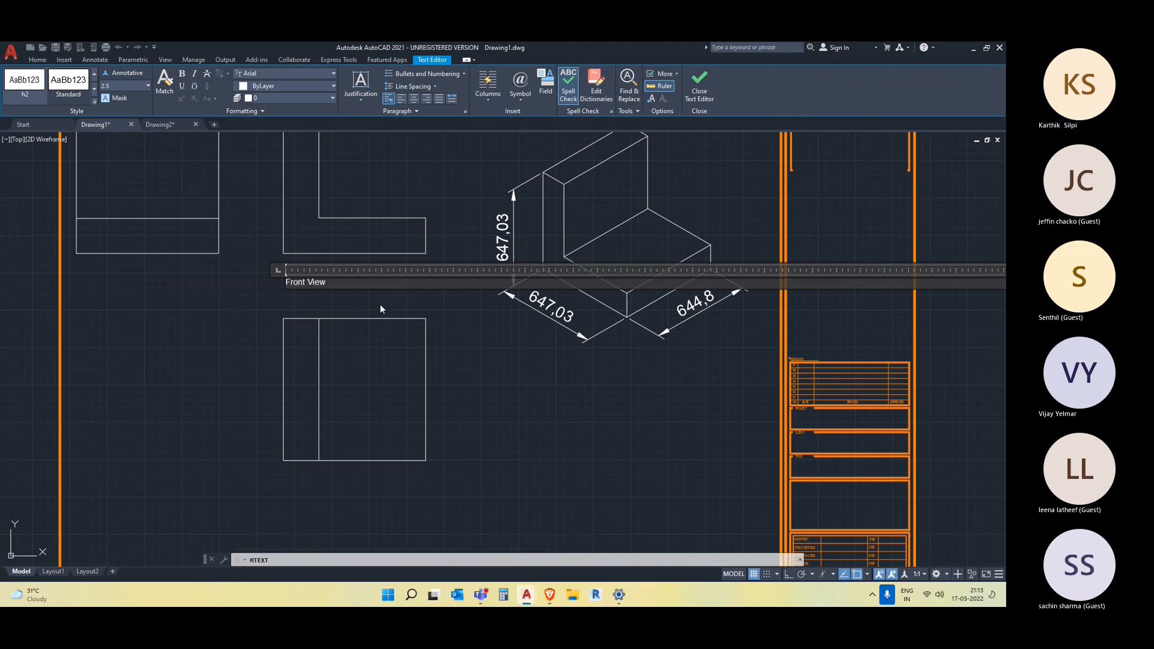
click(380, 305)
- Select the tiny Front View label and set the text height to 20
scroll(278, 277, up, 1)
click(325, 298)
click(280, 269)
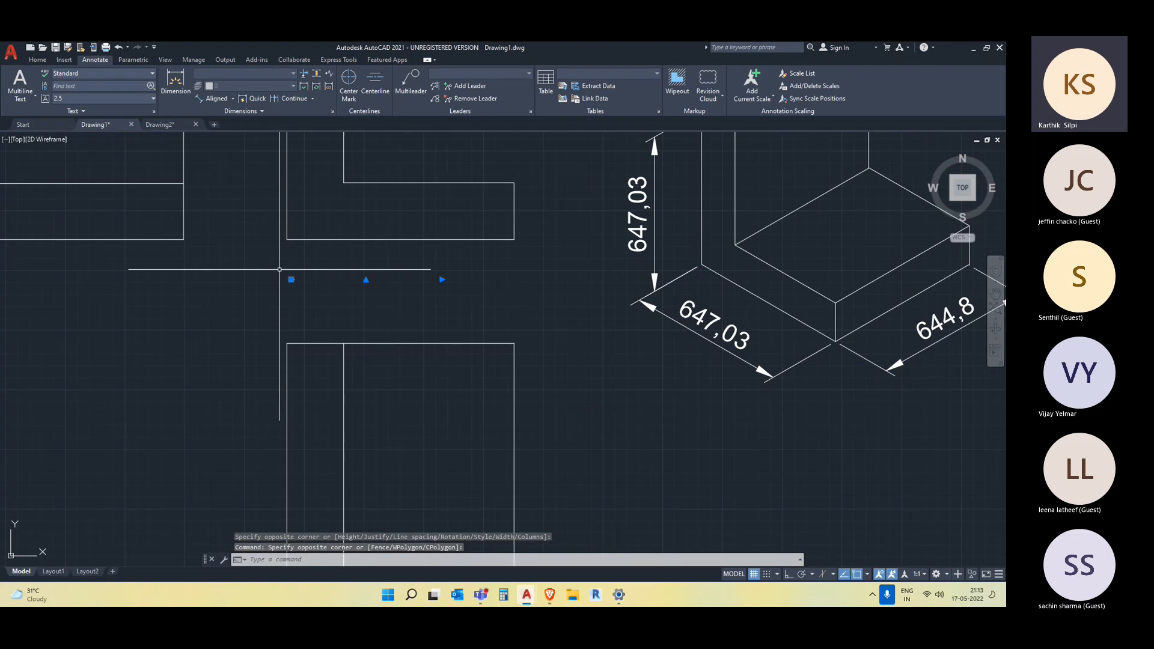
click(151, 99)
click(130, 112)
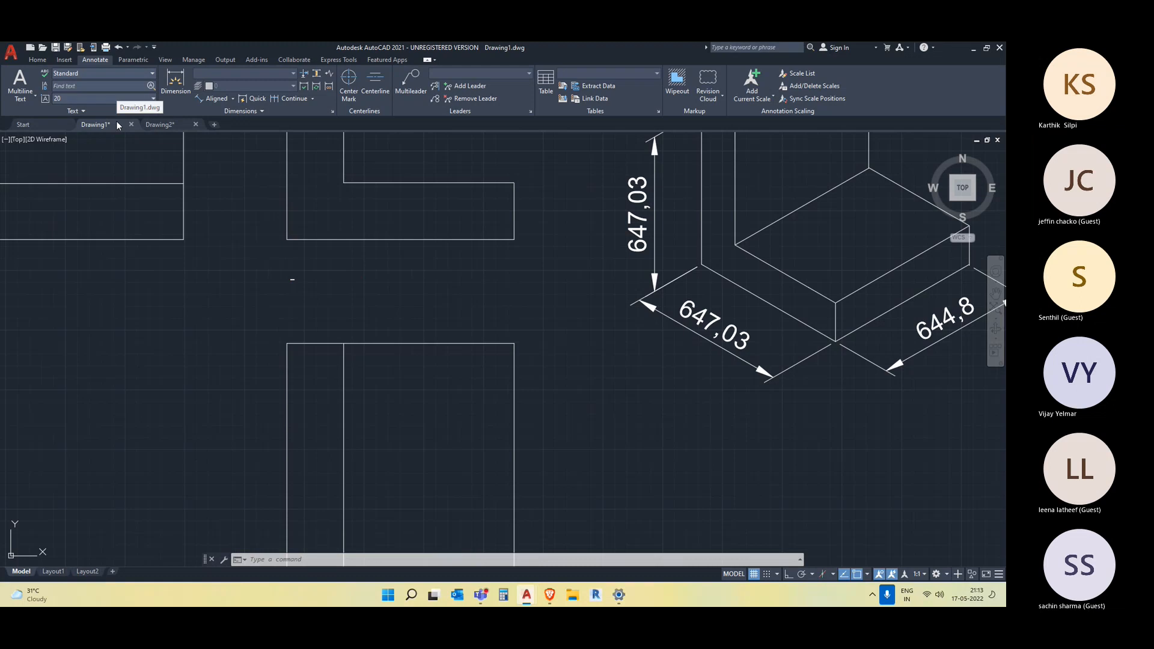
- Scale up the tiny Front View label from its upper-left corner
text(sc)
key(Return)
click(291, 274)
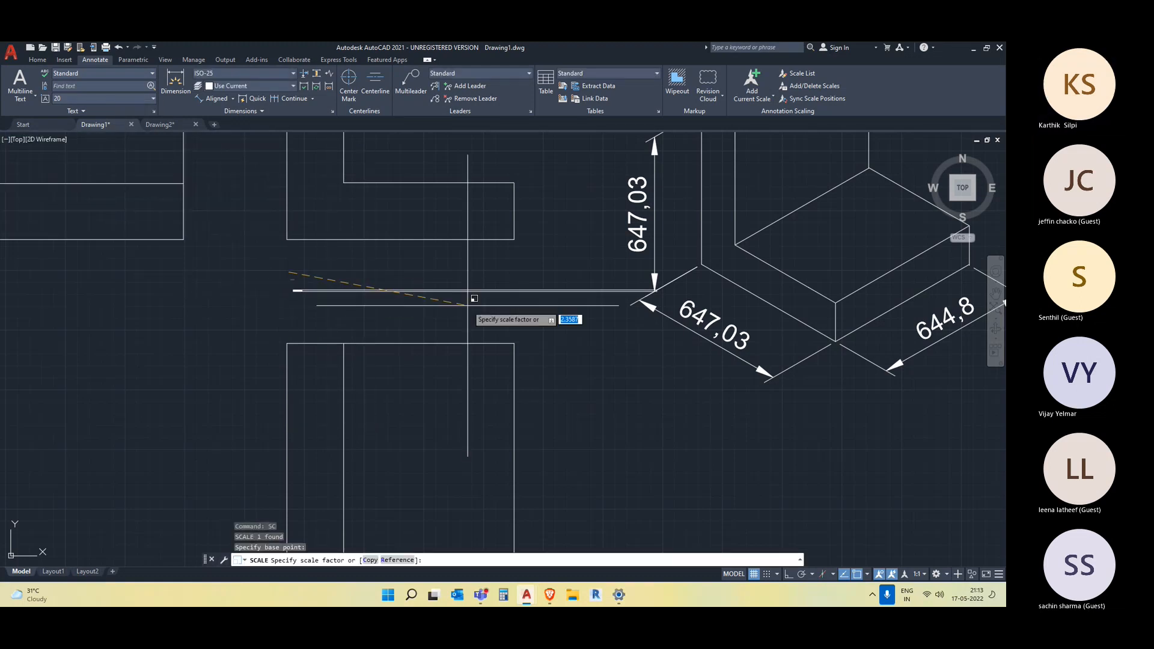
click(660, 300)
- Shorten the Front View label's long text frame so it ends just past the words
scroll(385, 321, up, 1)
click(296, 324)
click(240, 279)
scroll(291, 298, down, 5)
scroll(412, 312, up, 3)
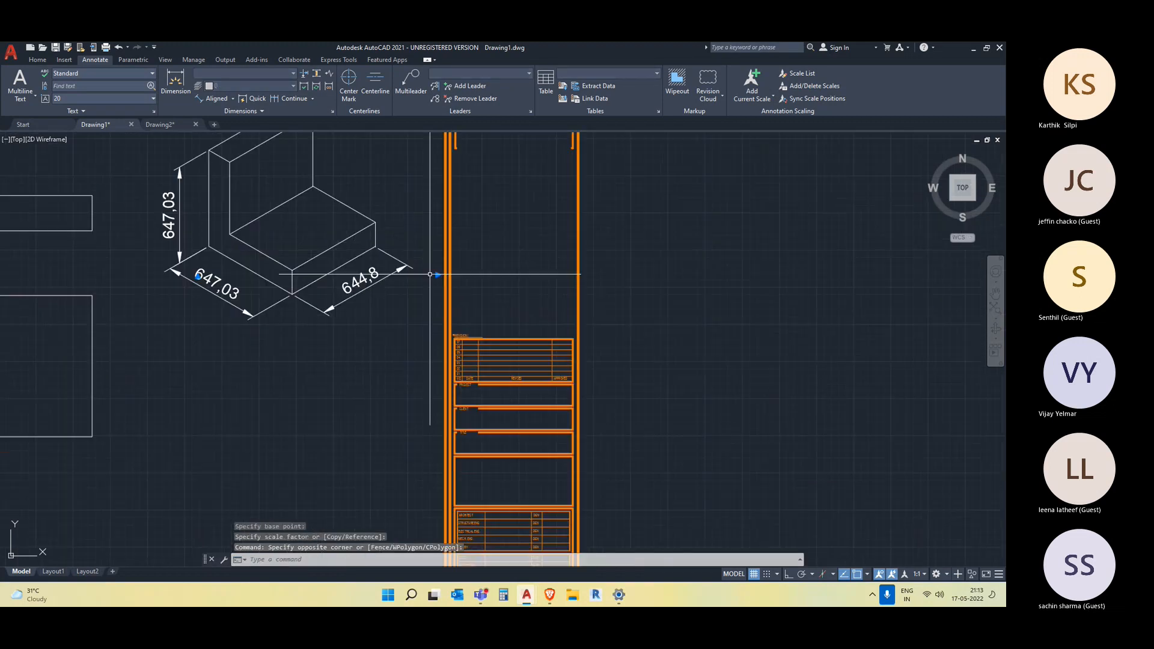
click(438, 275)
scroll(233, 276, down, 5)
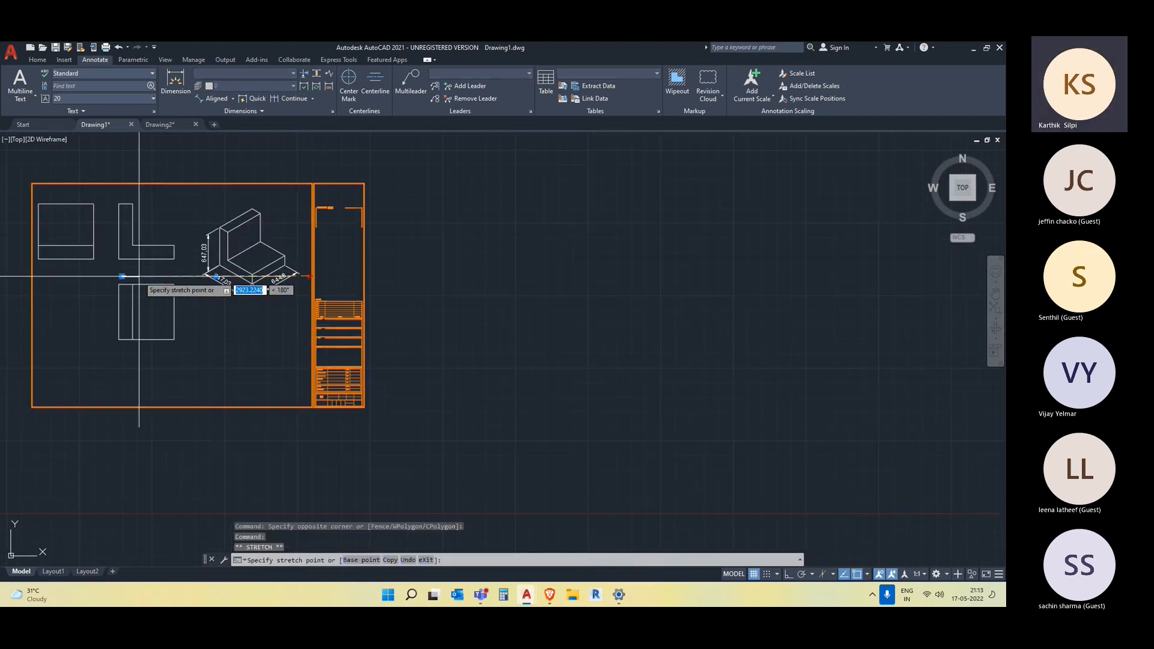
scroll(139, 276, up, 5)
click(248, 249)
click(157, 249)
middle_drag(322, 274, 445, 274)
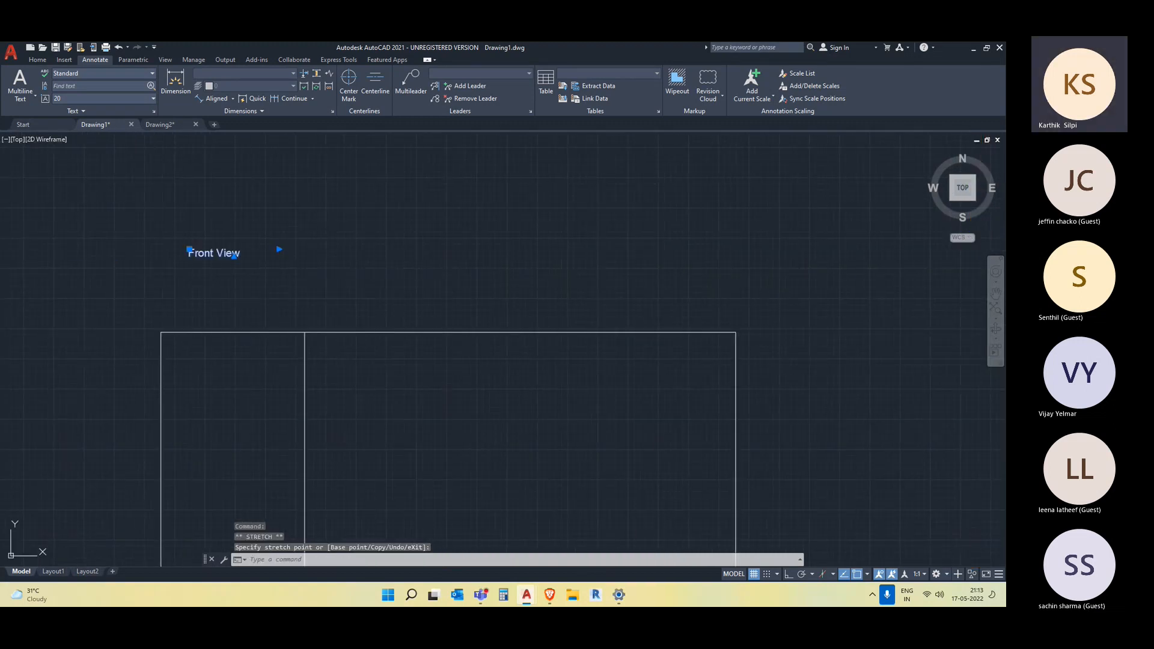
- Scale the Front View label up until its text height is about 91
text(sc)
key(Return)
click(189, 257)
scroll(461, 267, down, 4)
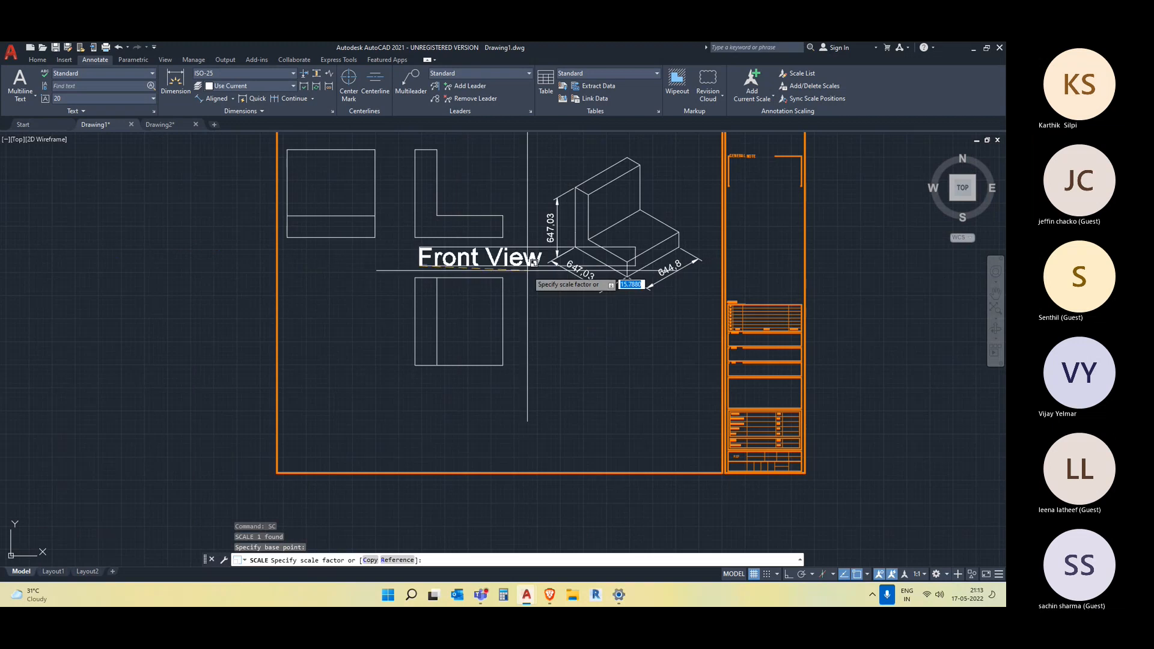
scroll(467, 261, up, 4)
key(Escape)
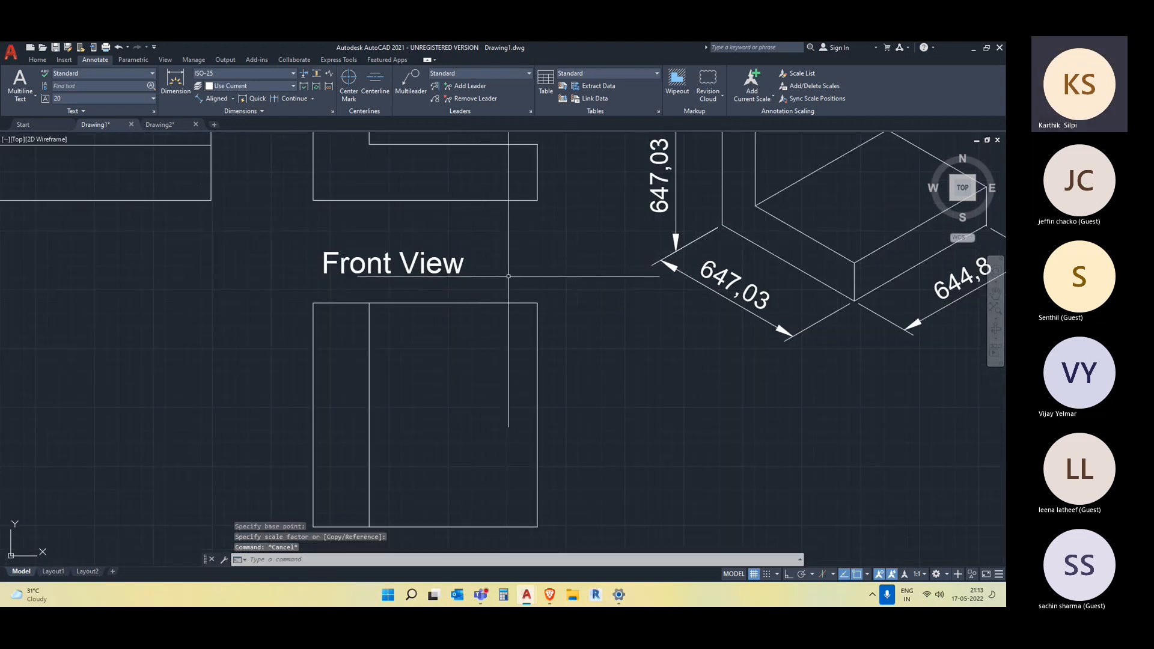
- Try to narrow the enlarged Front View label's text frame to the width of its words
click(509, 276)
click(406, 239)
click(572, 252)
click(465, 252)
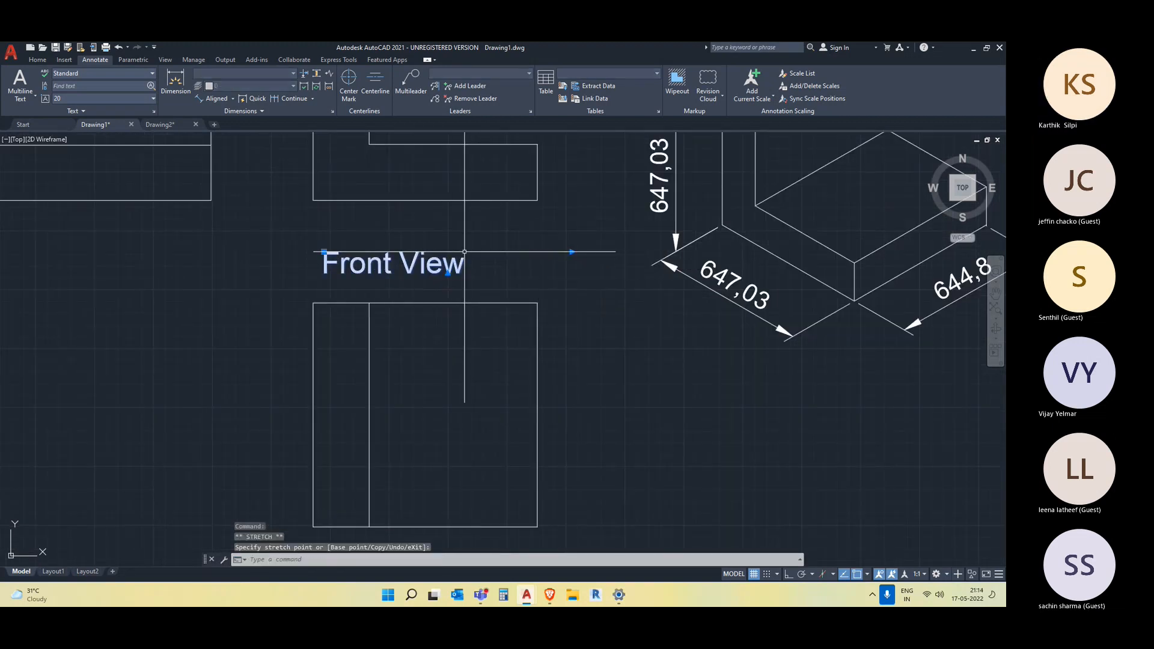
- Copy the Front View label to just beneath the lower square view
click(451, 279)
click(391, 240)
middle_drag(454, 302, 455, 299)
scroll(476, 361, up, 1)
text(co)
key(Return)
click(365, 223)
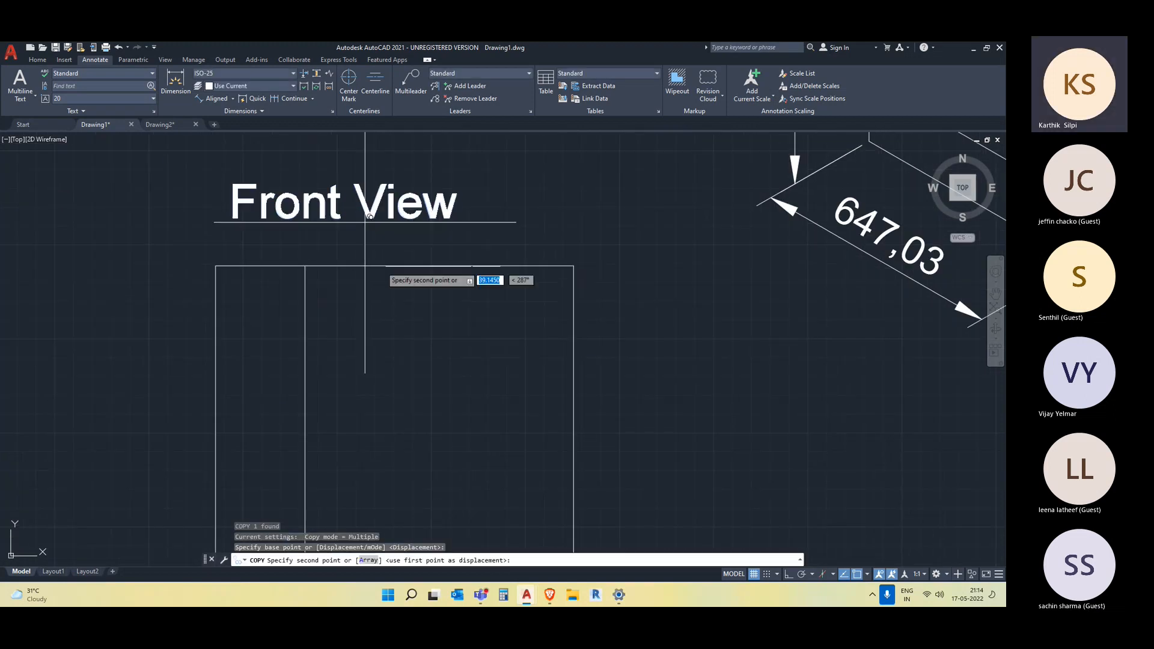
scroll(409, 328, down, 8)
middle_drag(422, 333, 417, 297)
scroll(420, 391, up, 2)
click(386, 328)
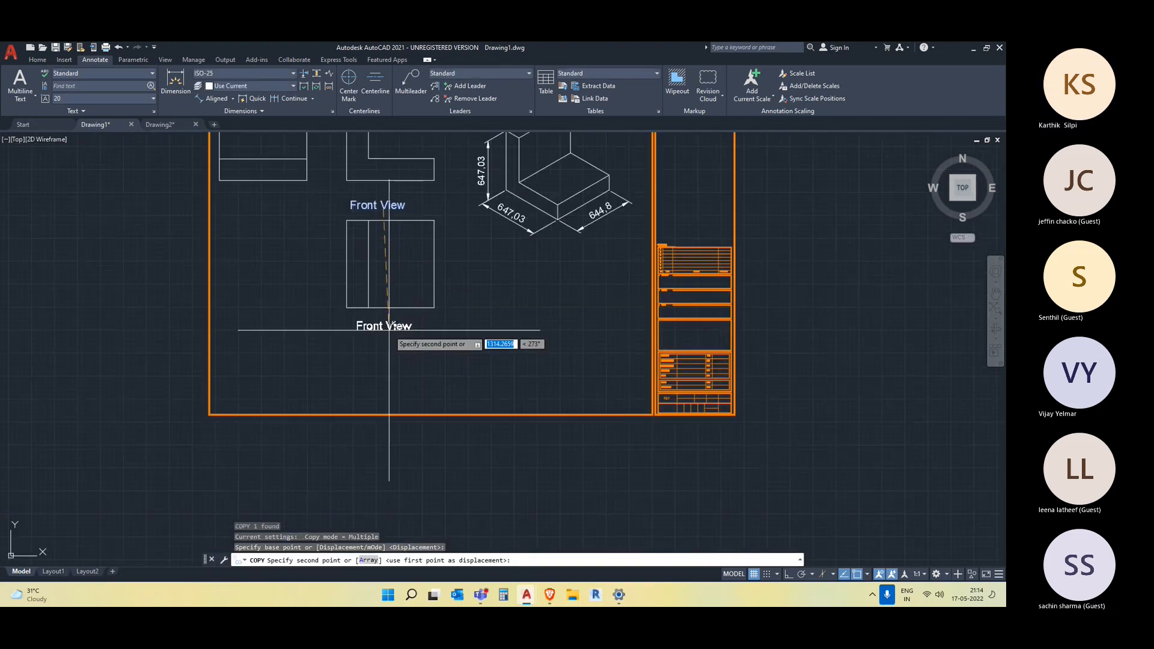
key(Escape)
- Change the copied label beneath the lower square view to "Top View"
scroll(380, 347, up, 5)
click(384, 303)
key(Escape)
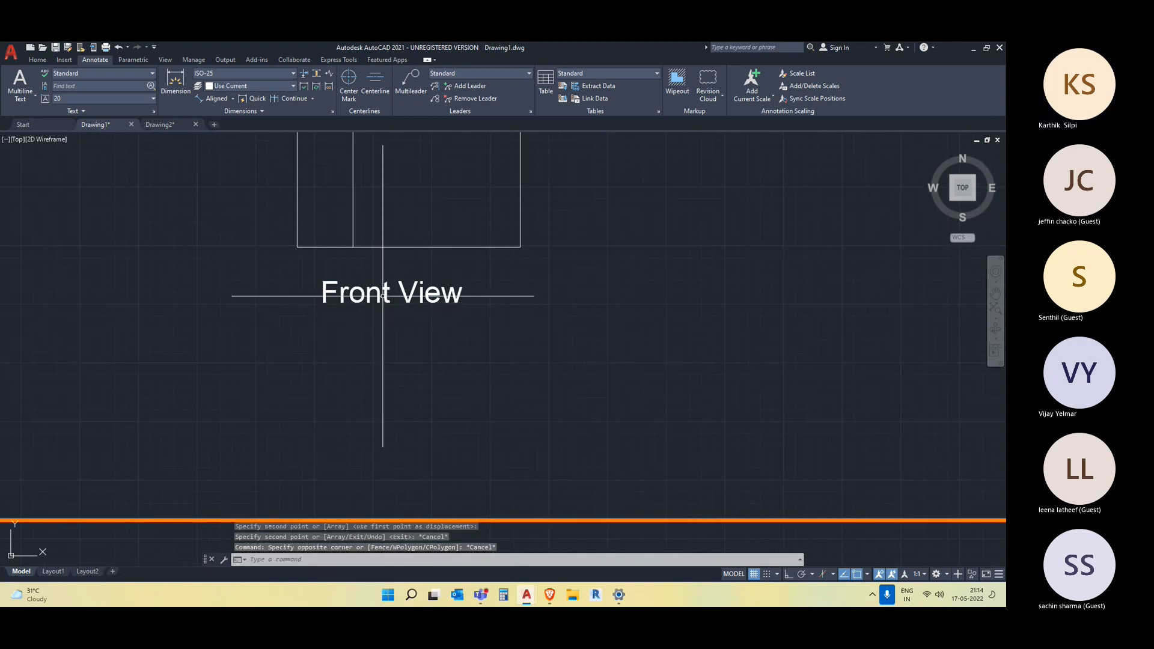
click(383, 296)
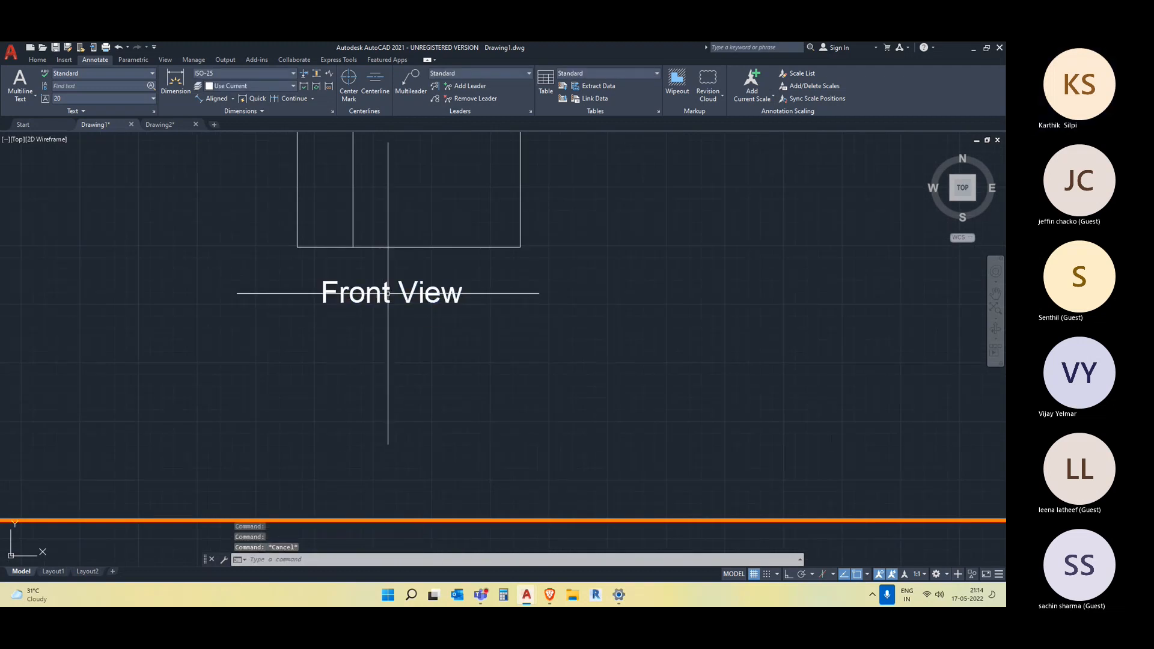
double_click(389, 296)
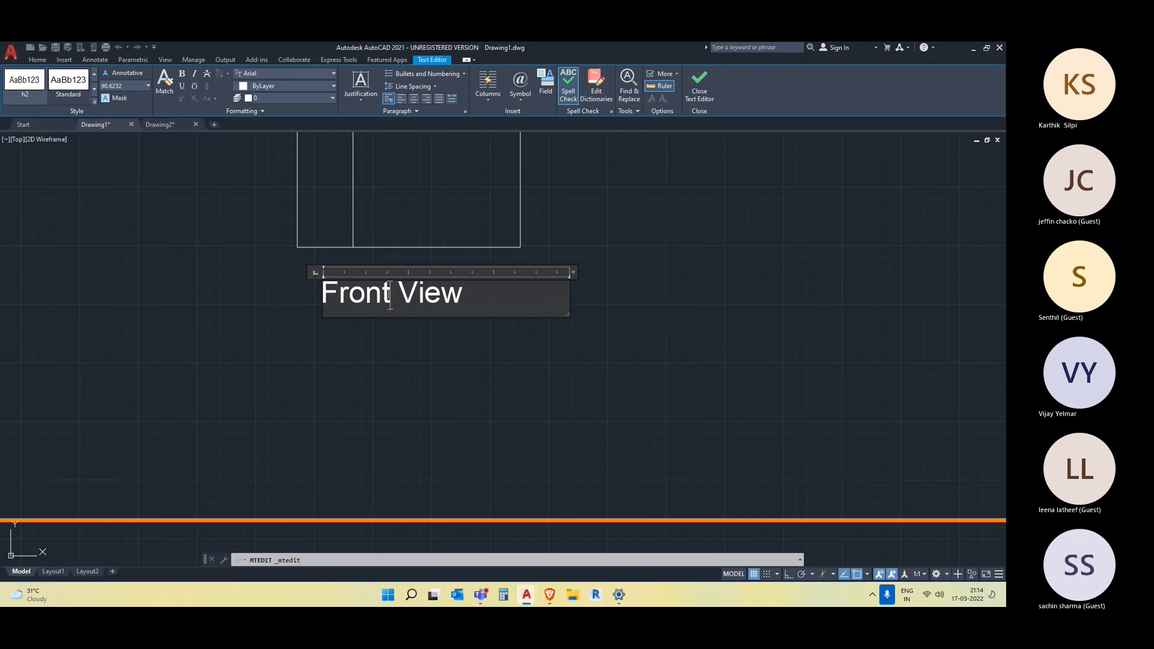
key(BackSpace)
key(BackSpace)
text(T)
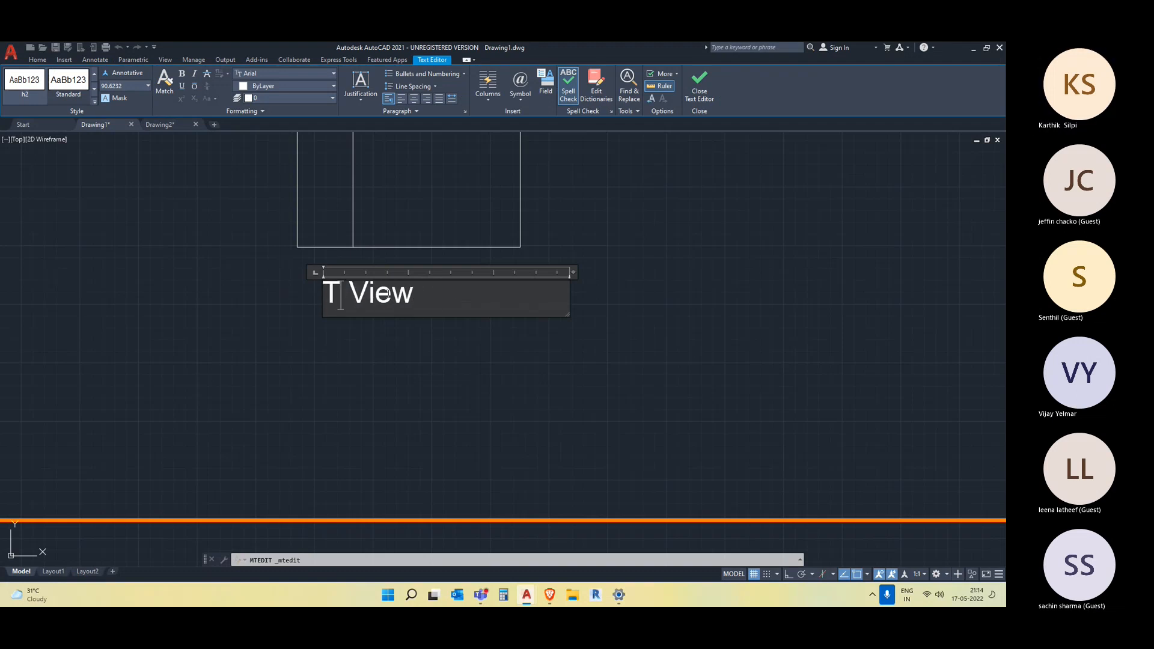
click(384, 341)
- Copy the Top View label beneath the upper-left square view and beneath the dimensioned isometric view
click(421, 327)
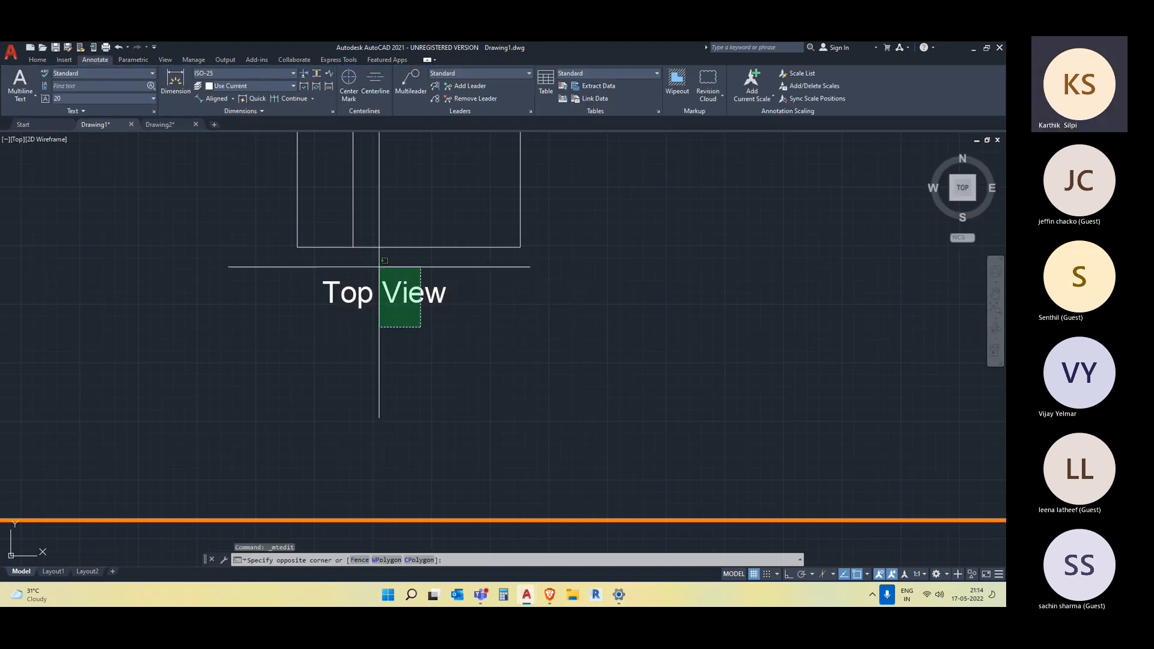
click(366, 278)
text(c)
key(Return)
click(379, 308)
scroll(281, 336, down, 5)
scroll(239, 298, up, 10)
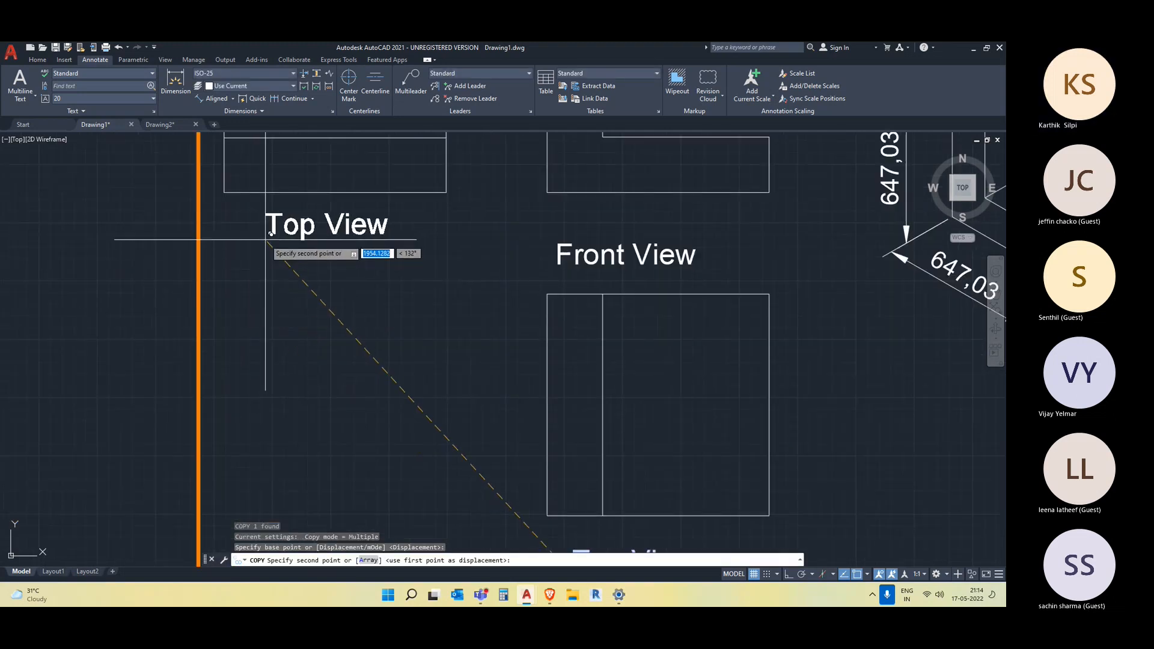
scroll(266, 232, down, 8)
scroll(506, 314, up, 3)
click(623, 276)
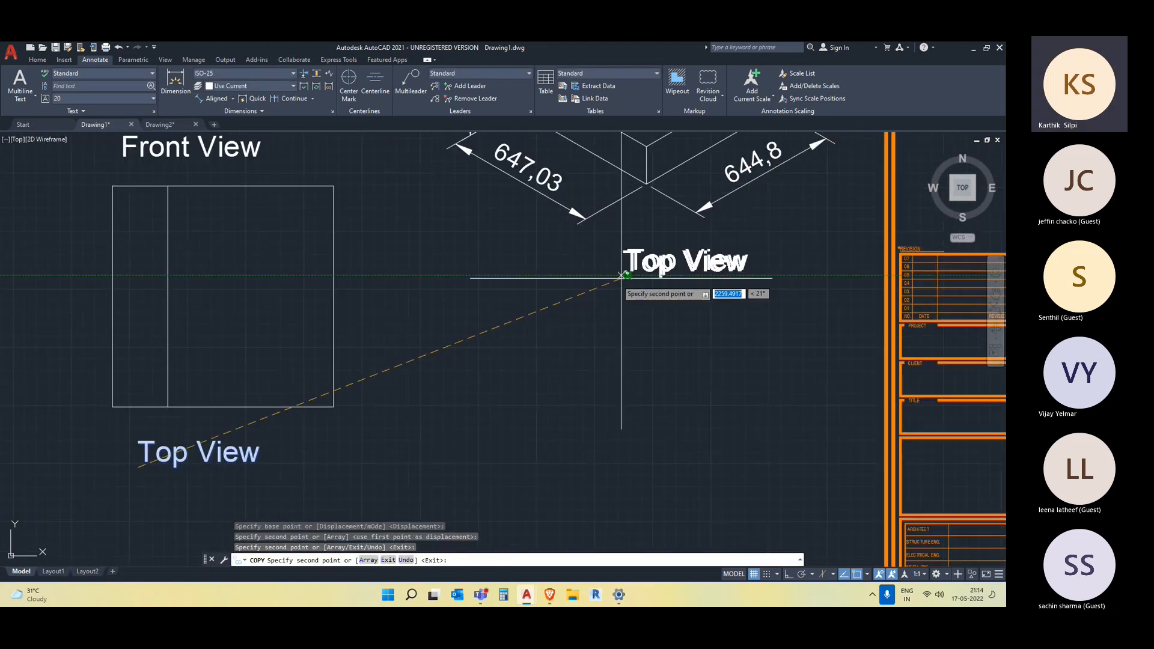
key(Escape)
- Change the label beneath the upper-left square view to "Right Side View"
scroll(421, 324, down, 1)
scroll(125, 207, up, 1)
middle_drag(125, 207, 372, 313)
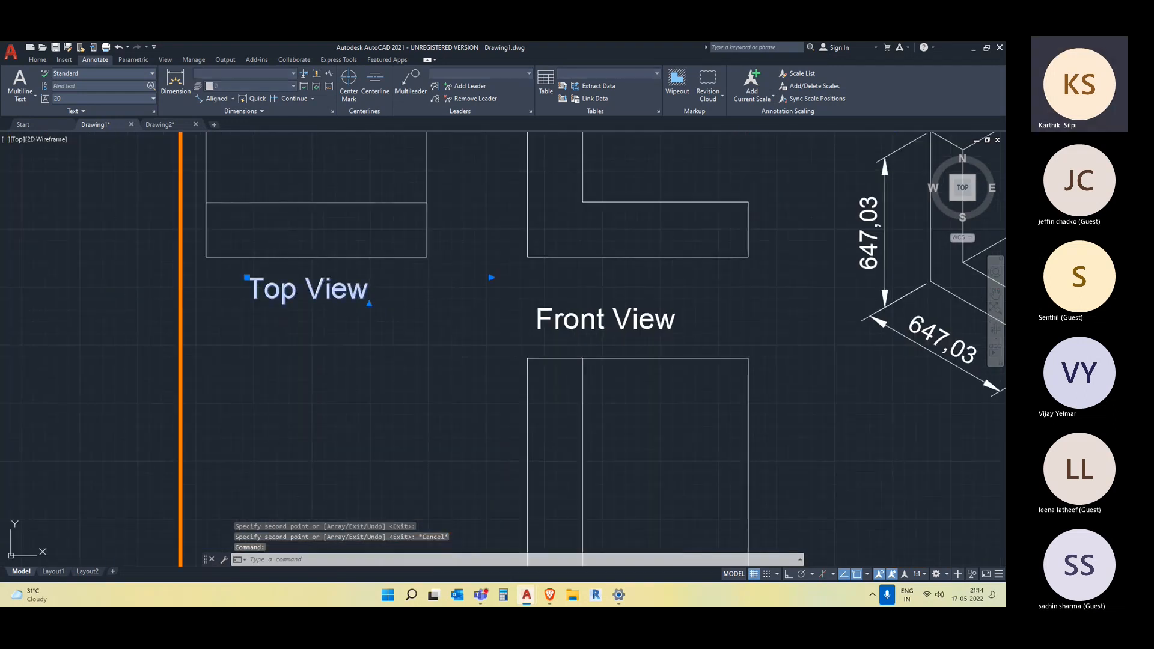
double_click(330, 290)
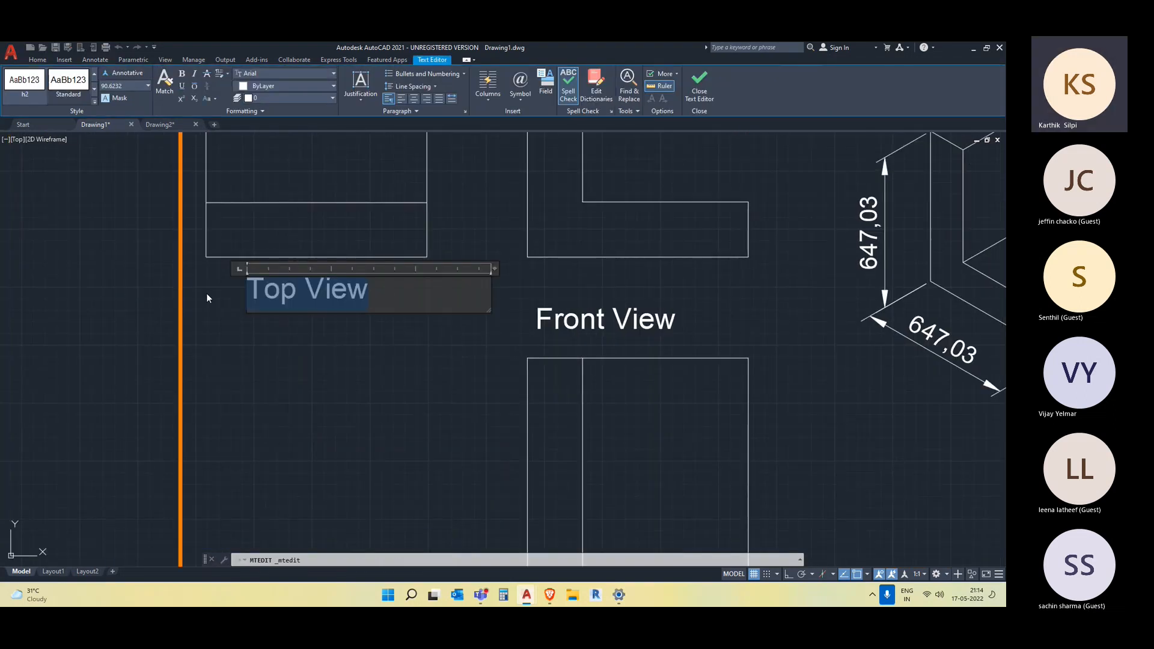
text(Right )
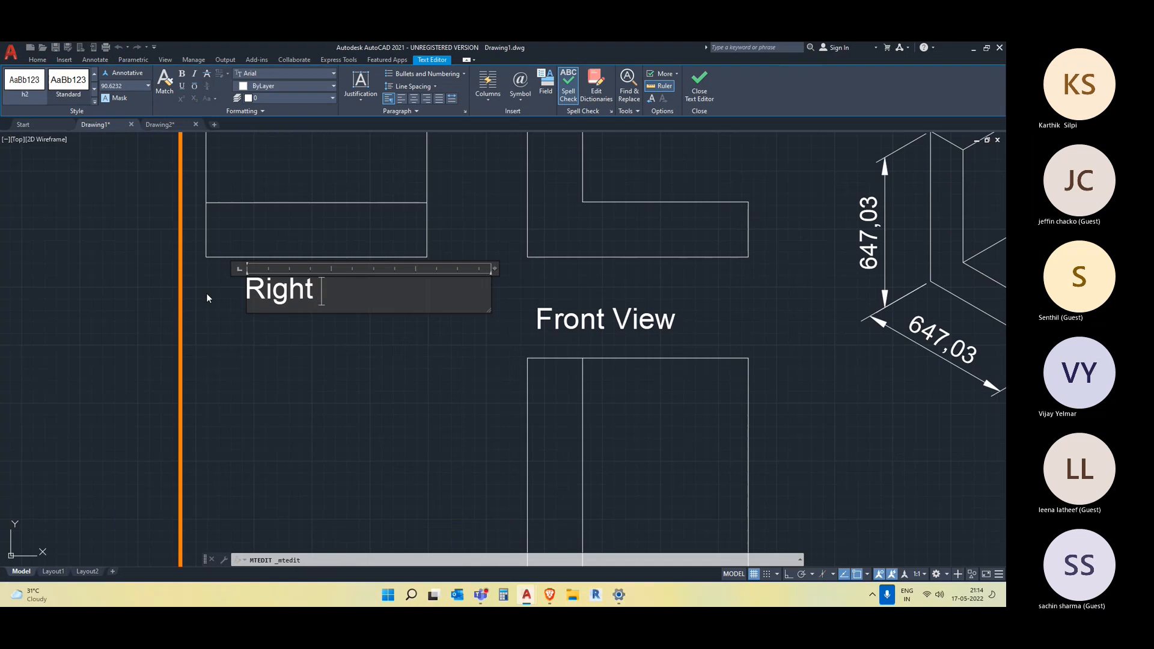
text(Side Vie)
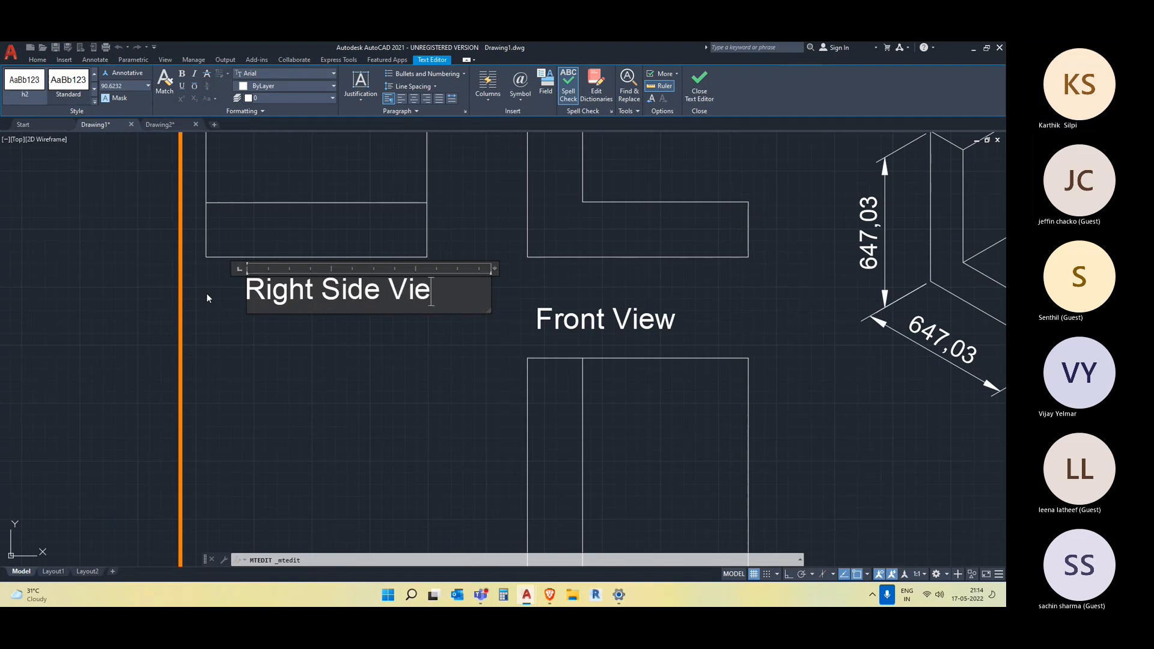
click(240, 364)
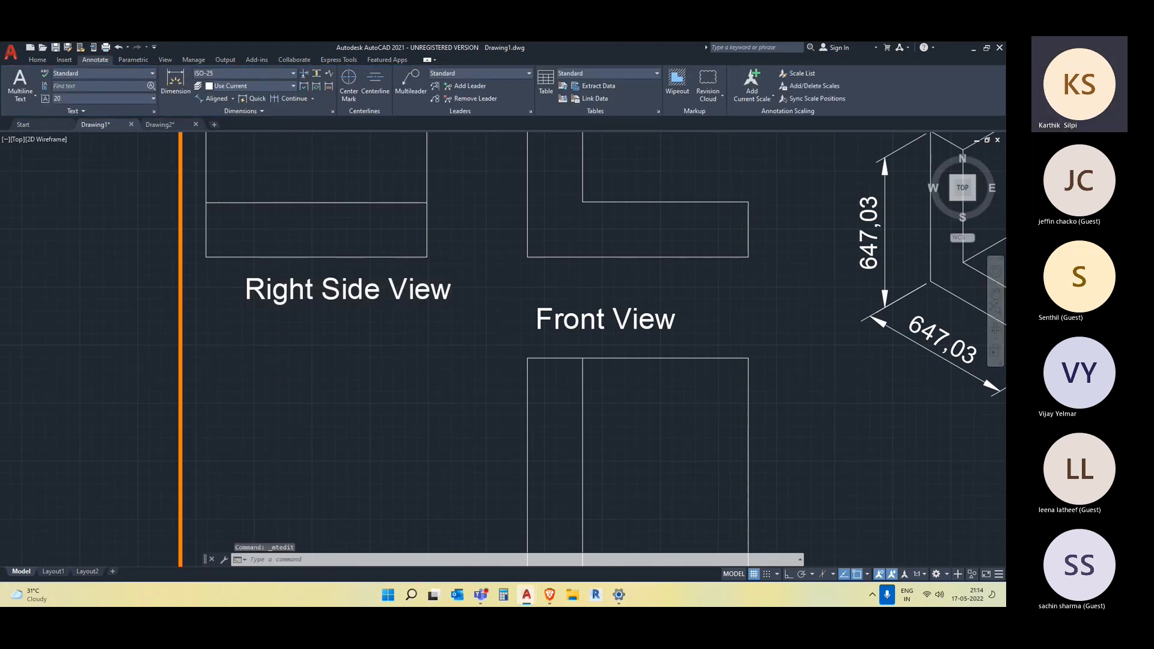
- Change the label beneath the dimensioned isometric view to "Isometric View"
scroll(34, 246, down, 1)
scroll(716, 366, up, 3)
click(633, 361)
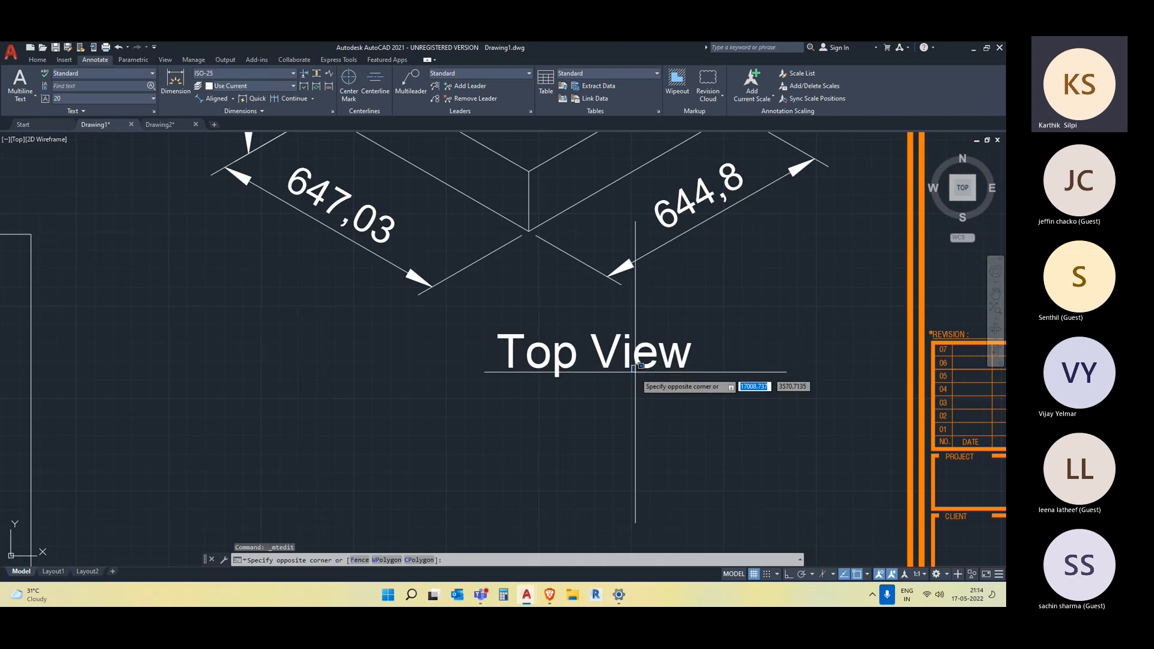
key(Escape)
double_click(563, 365)
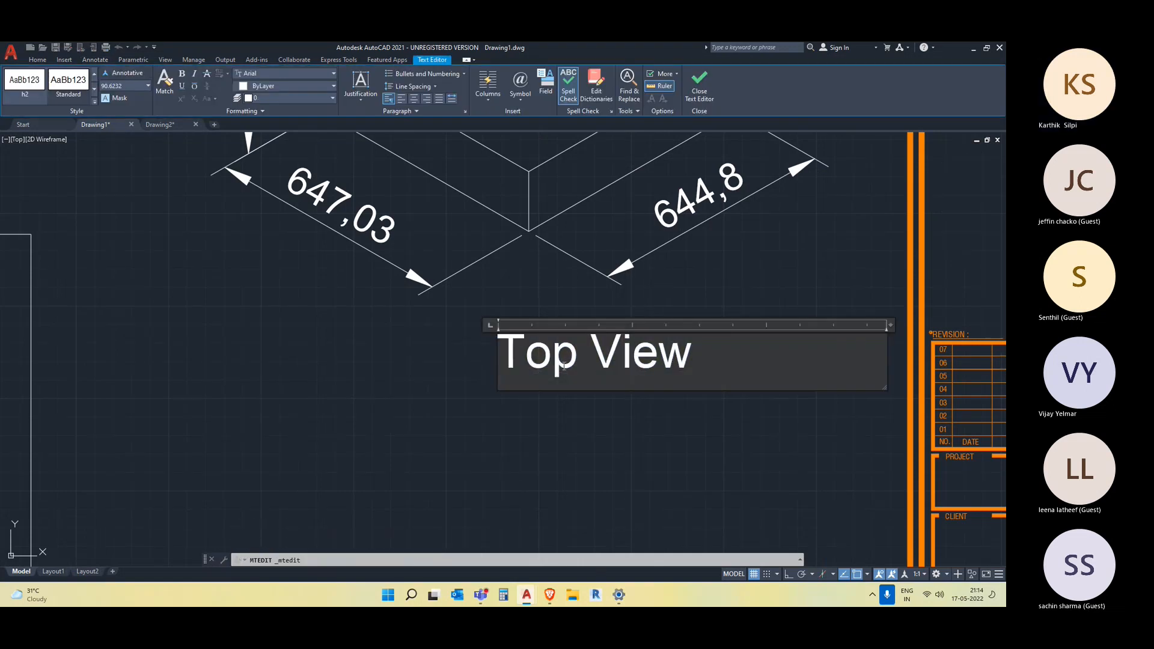
text(Isomet)
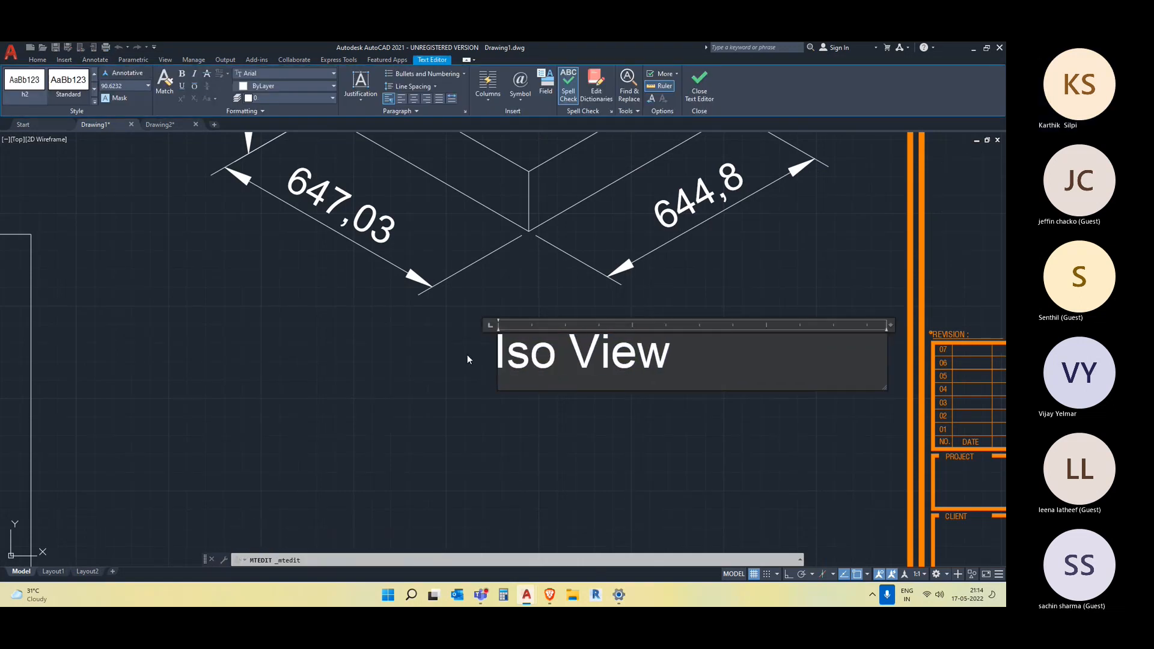
text(ric)
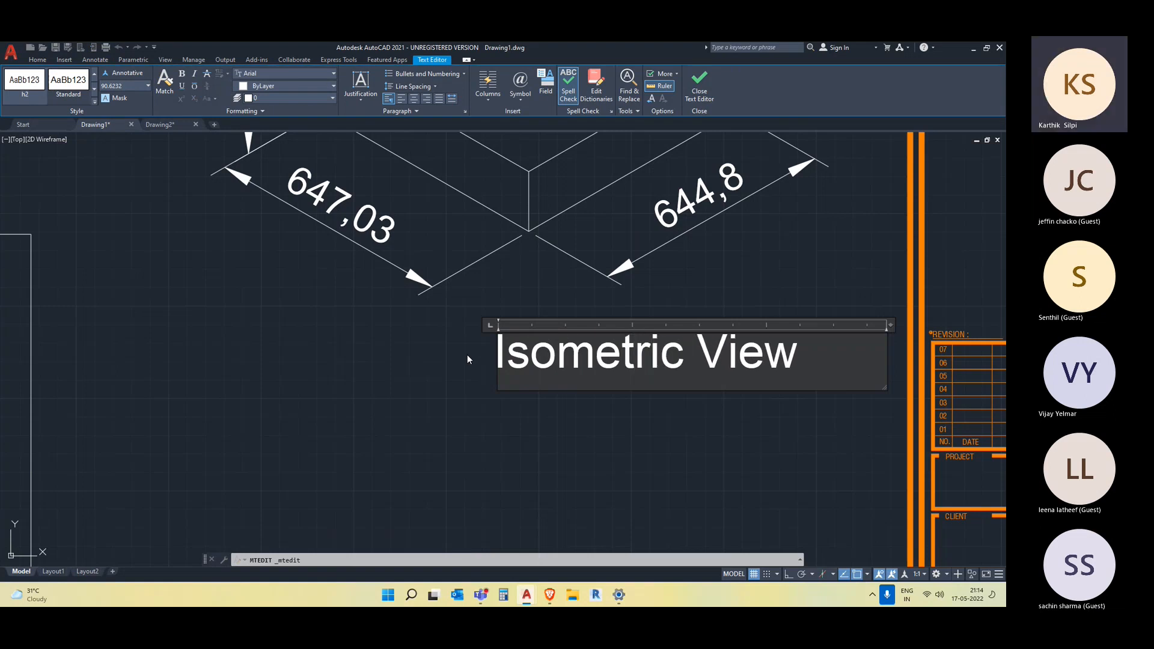
click(533, 446)
scroll(533, 446, down, 8)
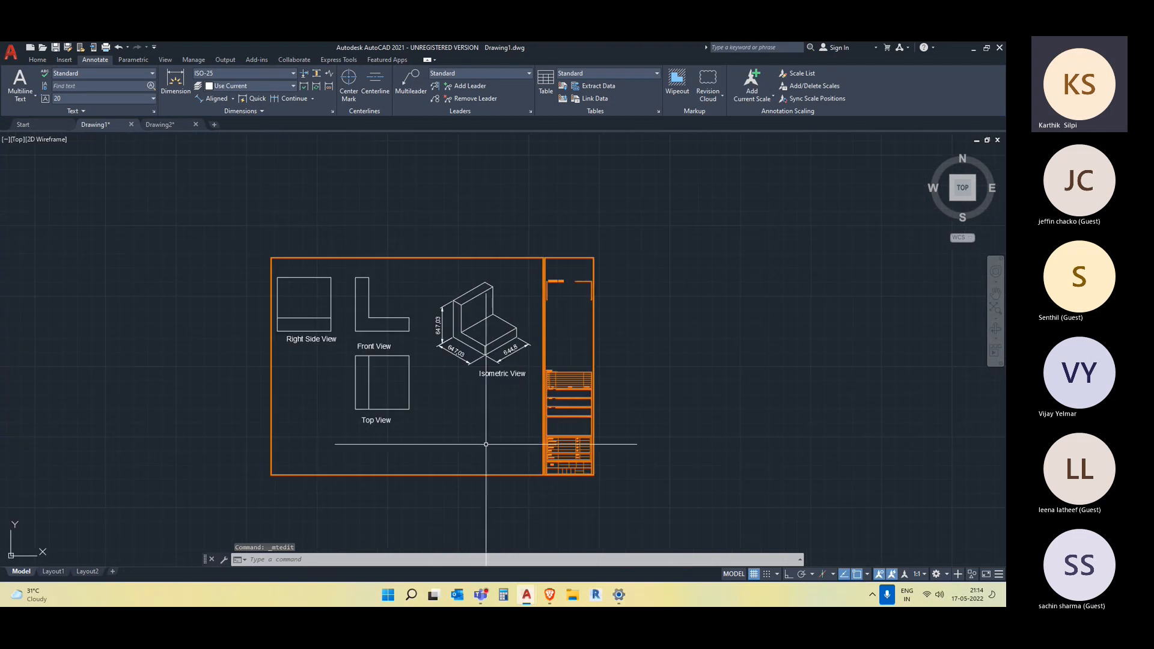
- Start a single-sheet plot using AutoCAD PDF (High Quality Print).pc3 and paper size ISO A4 (297.00 x 210.00 MM)
middle_drag(596, 494, 604, 485)
key(ctrl+p)
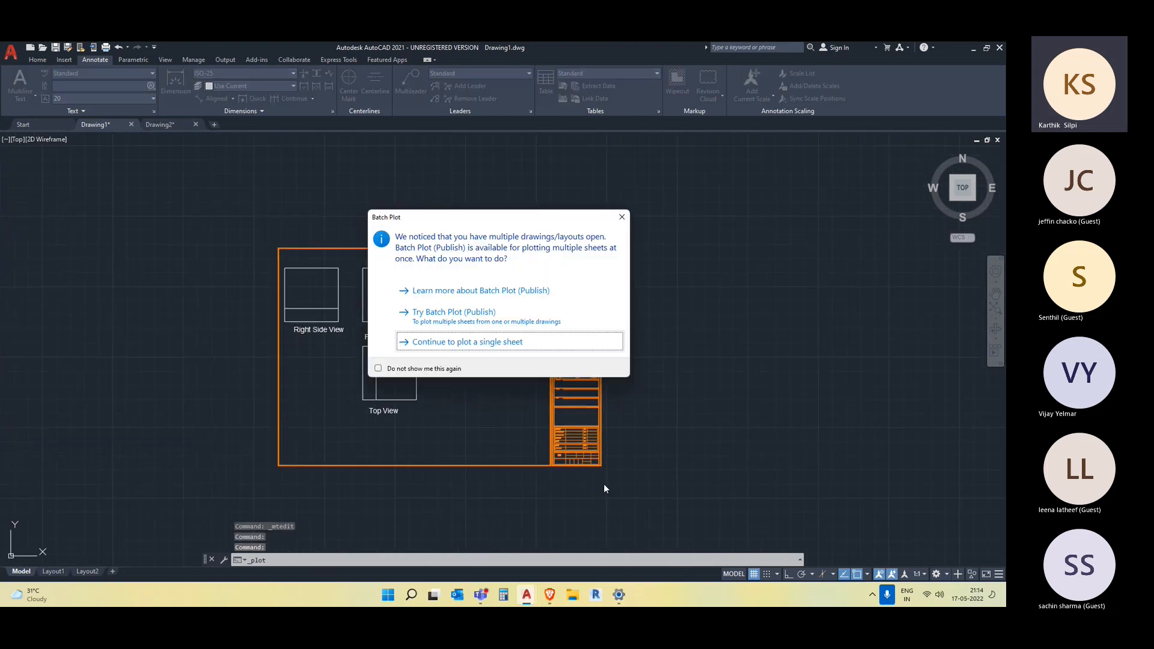
click(504, 346)
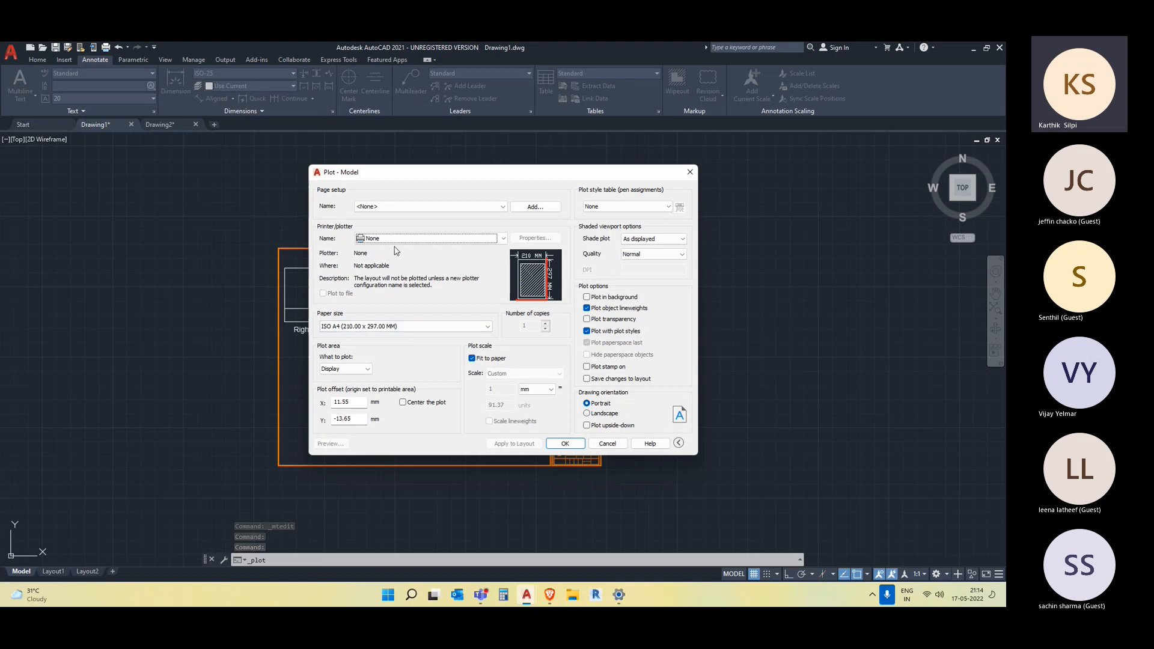
click(400, 240)
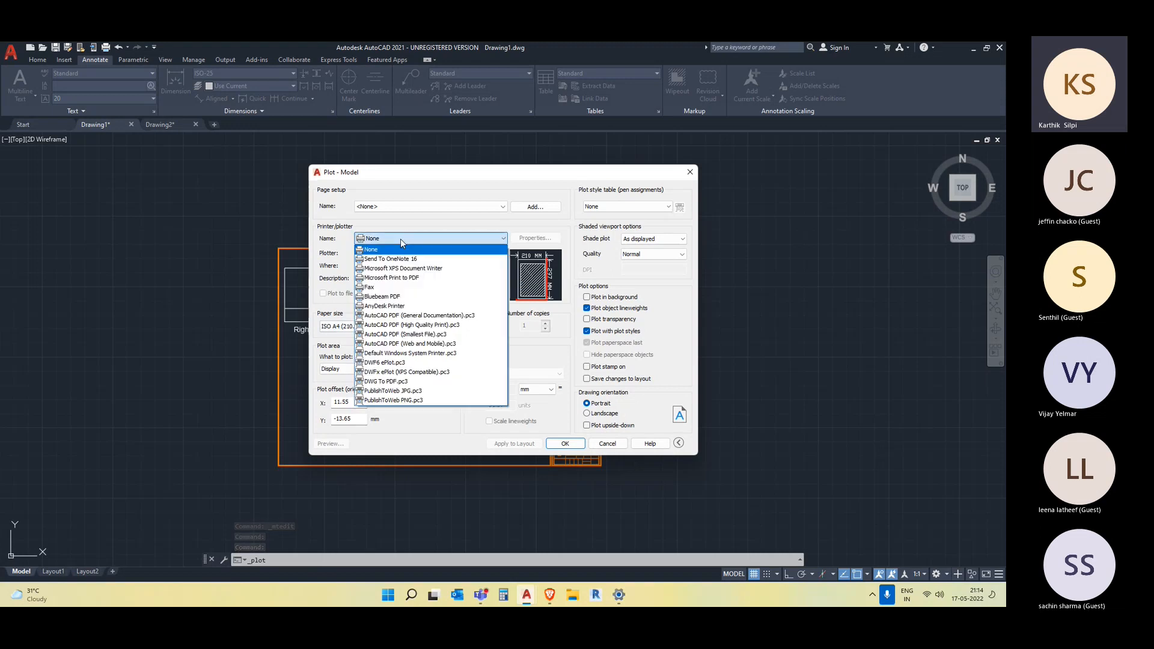
click(425, 325)
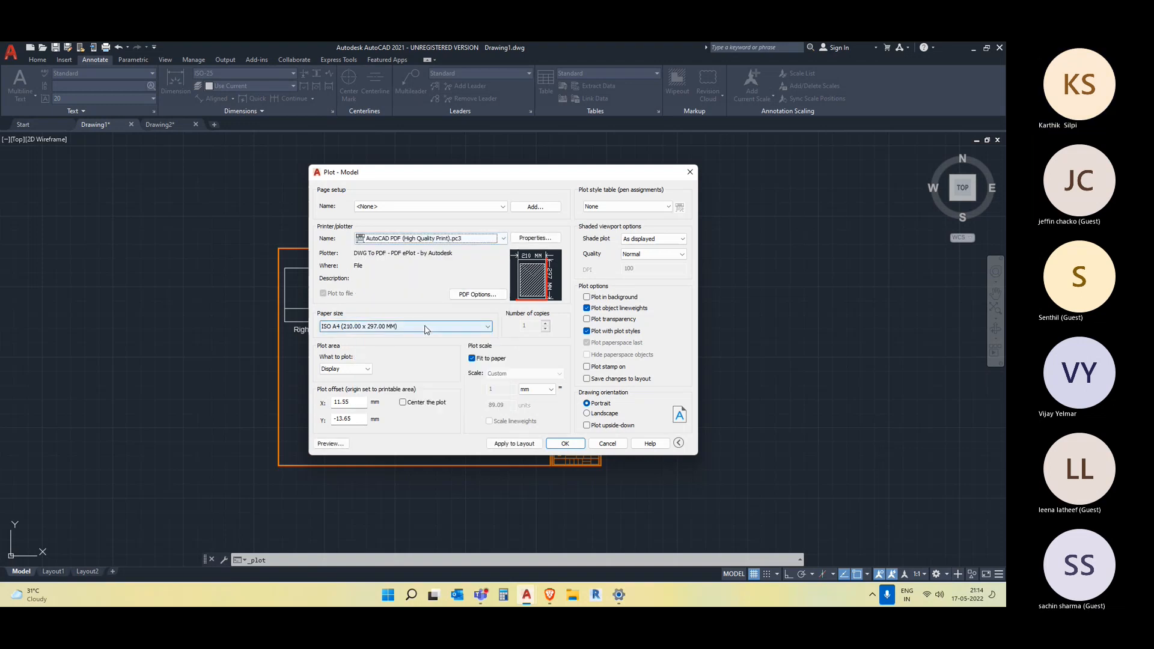
click(389, 327)
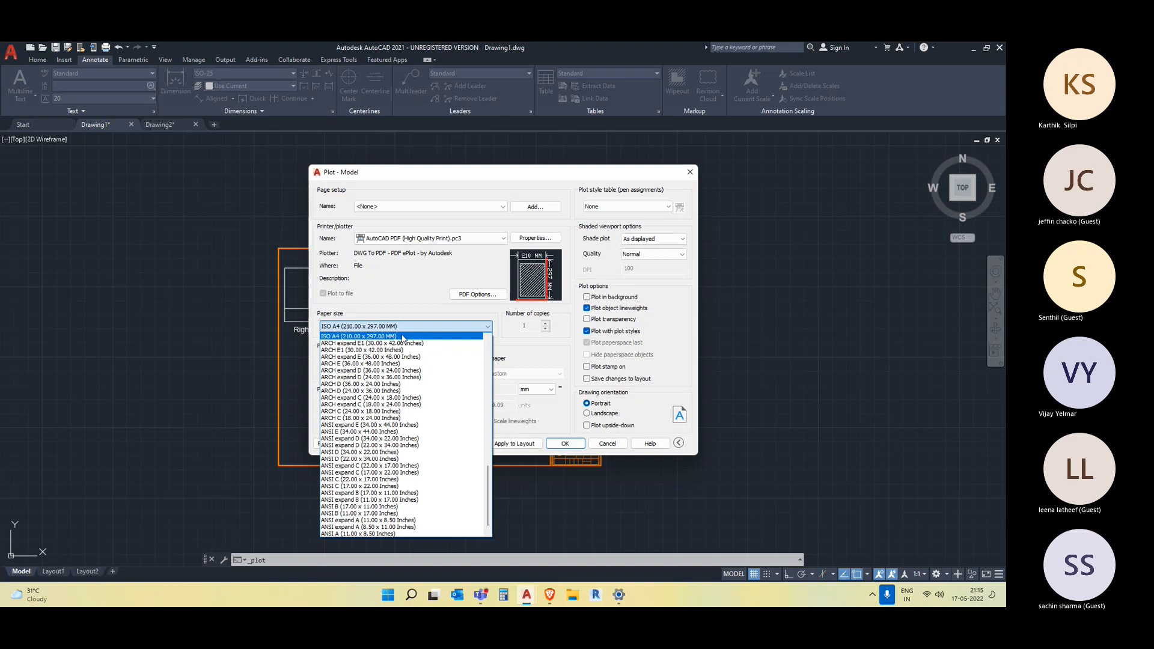
scroll(399, 343, up, 1)
click(397, 350)
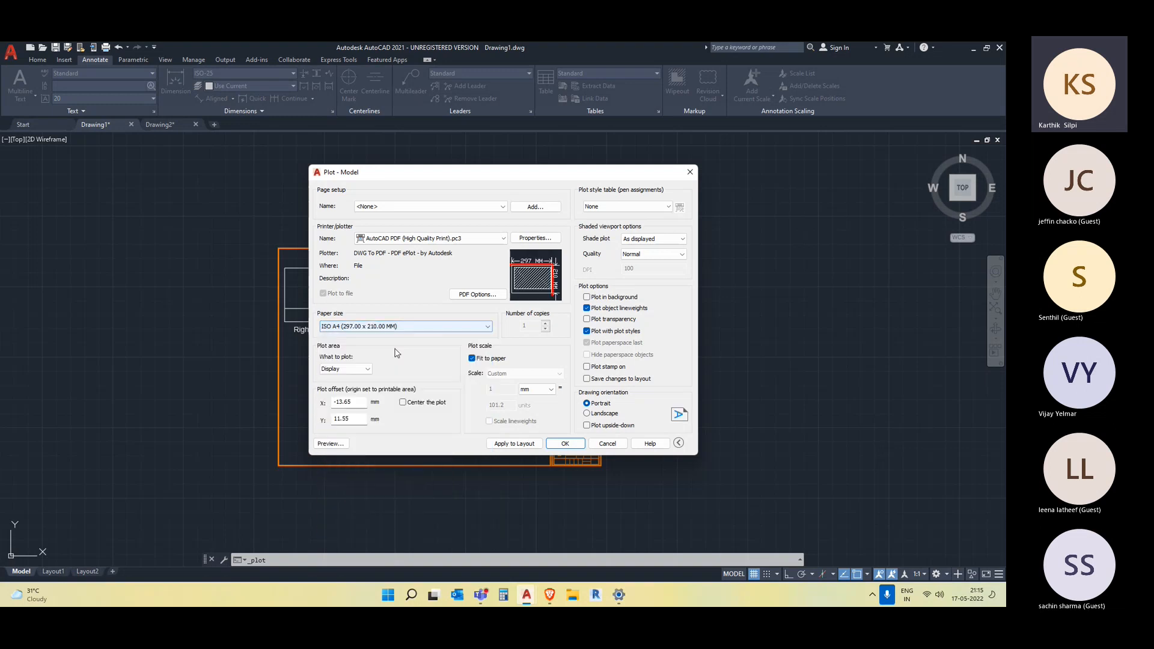
- Set the plot area to a window drawn around the title block sheet and preview the plot
click(364, 368)
click(360, 399)
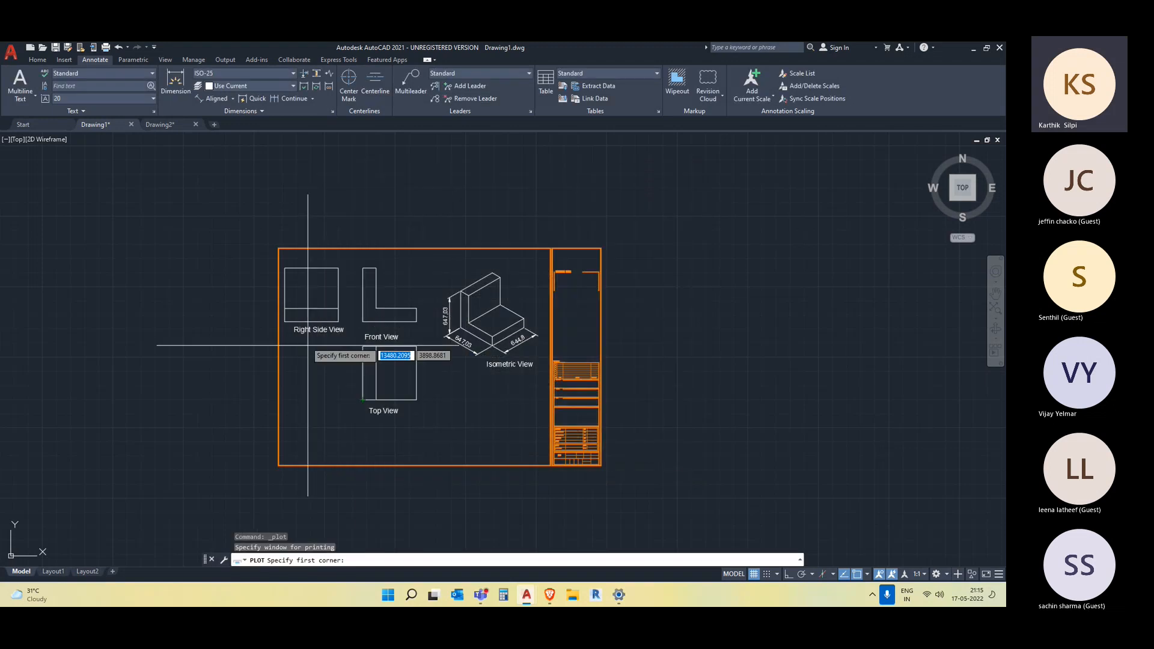
click(253, 225)
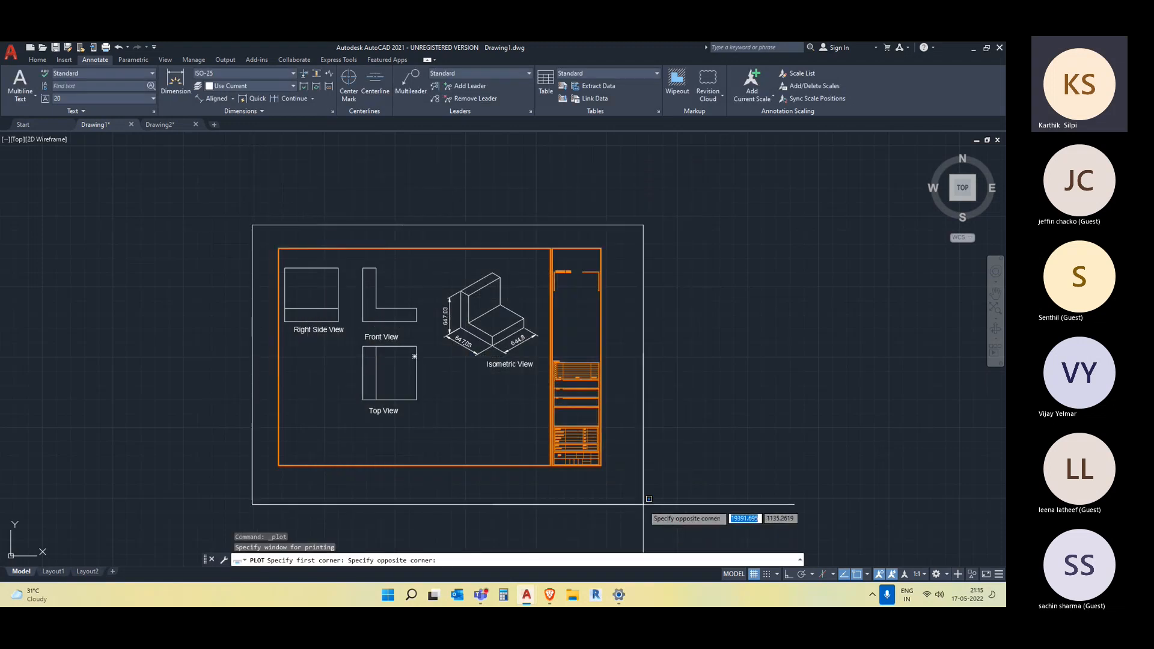
click(622, 488)
click(330, 444)
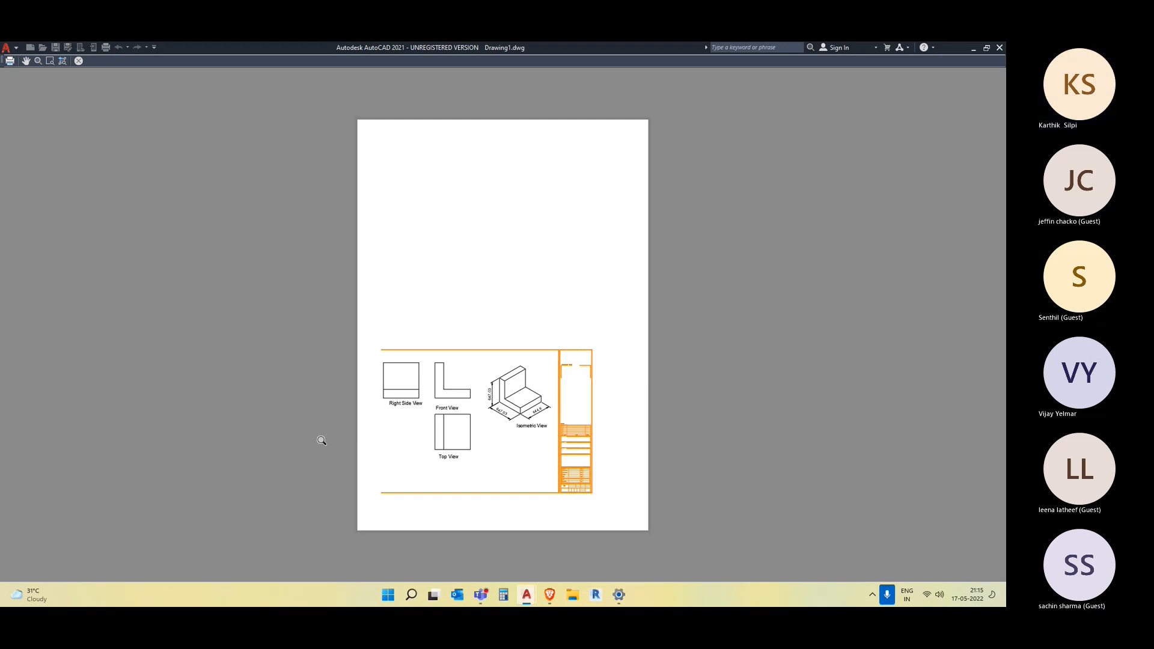
key(Escape)
- Redefine the plot window with a much wider margin around the title block sheet and inspect the preview
click(413, 368)
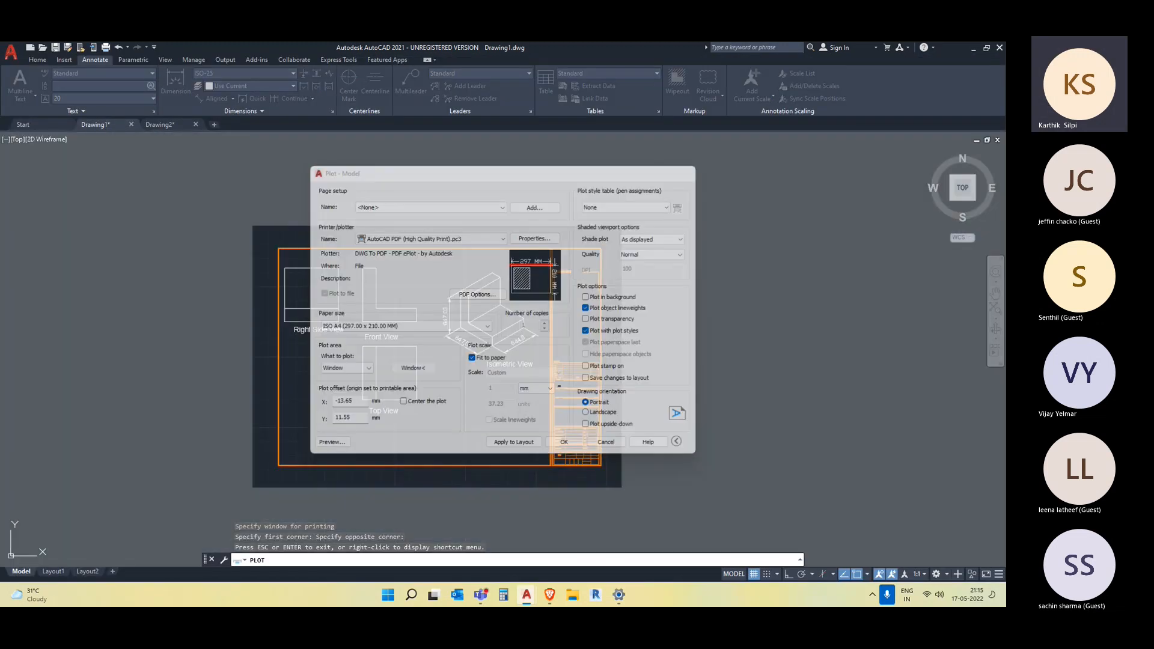
click(171, 196)
click(714, 513)
click(330, 444)
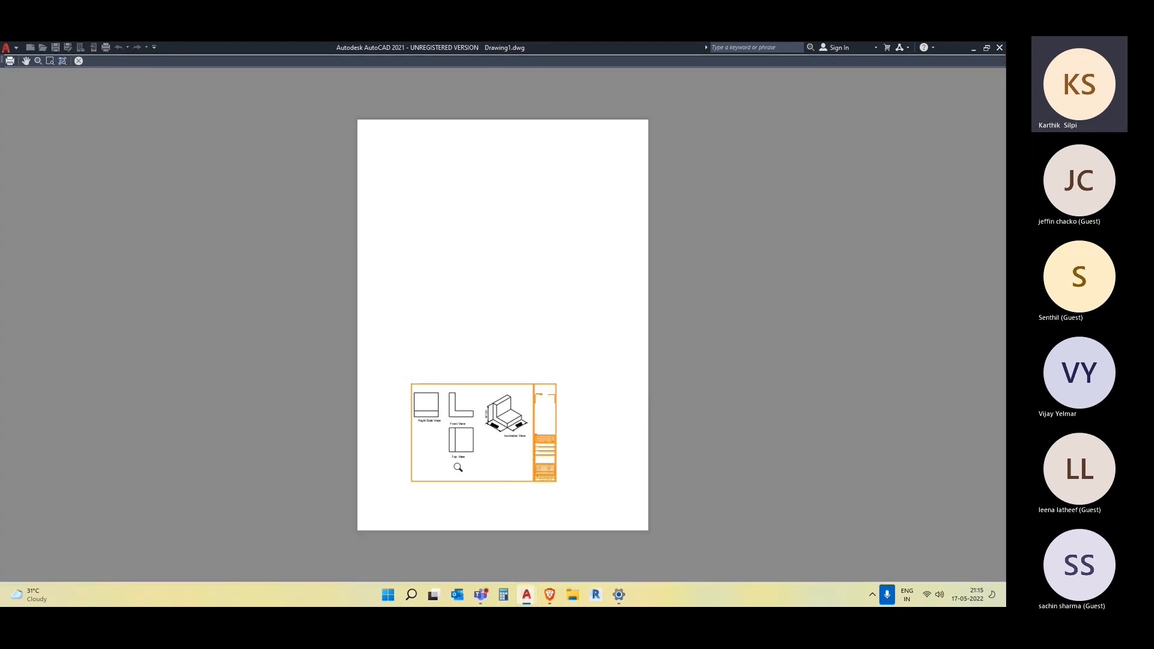
scroll(453, 464, up, 5)
scroll(446, 459, down, 5)
key(Escape)
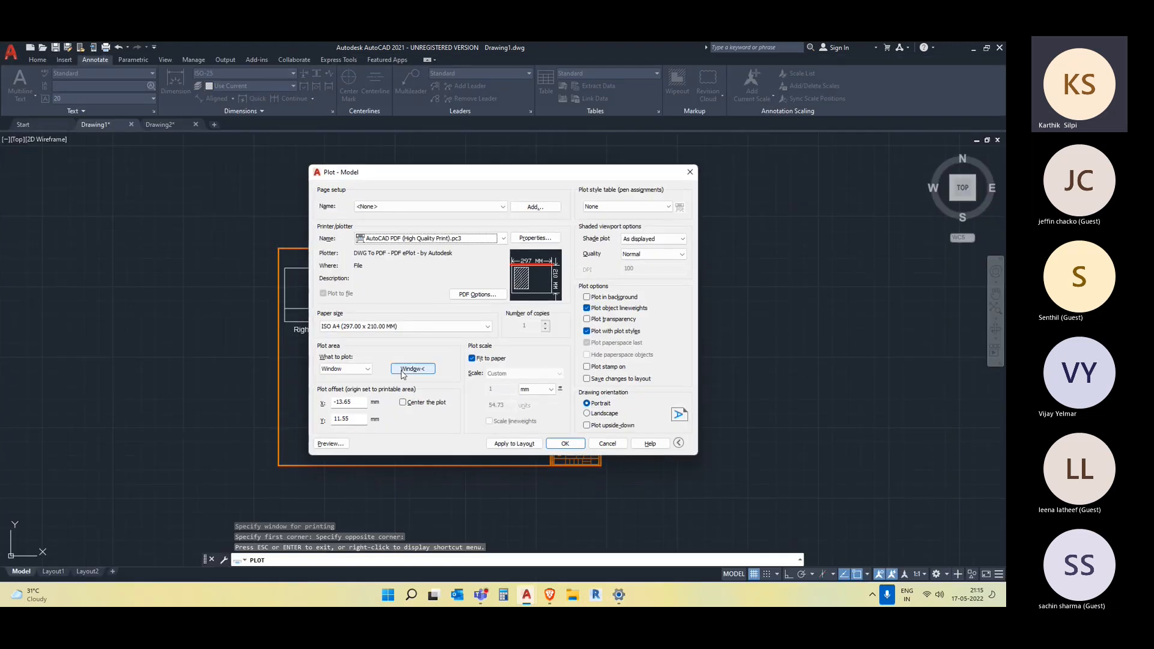
- Redefine the plot window with a narrower margin around the title block sheet and preview it
click(413, 369)
click(245, 220)
click(622, 490)
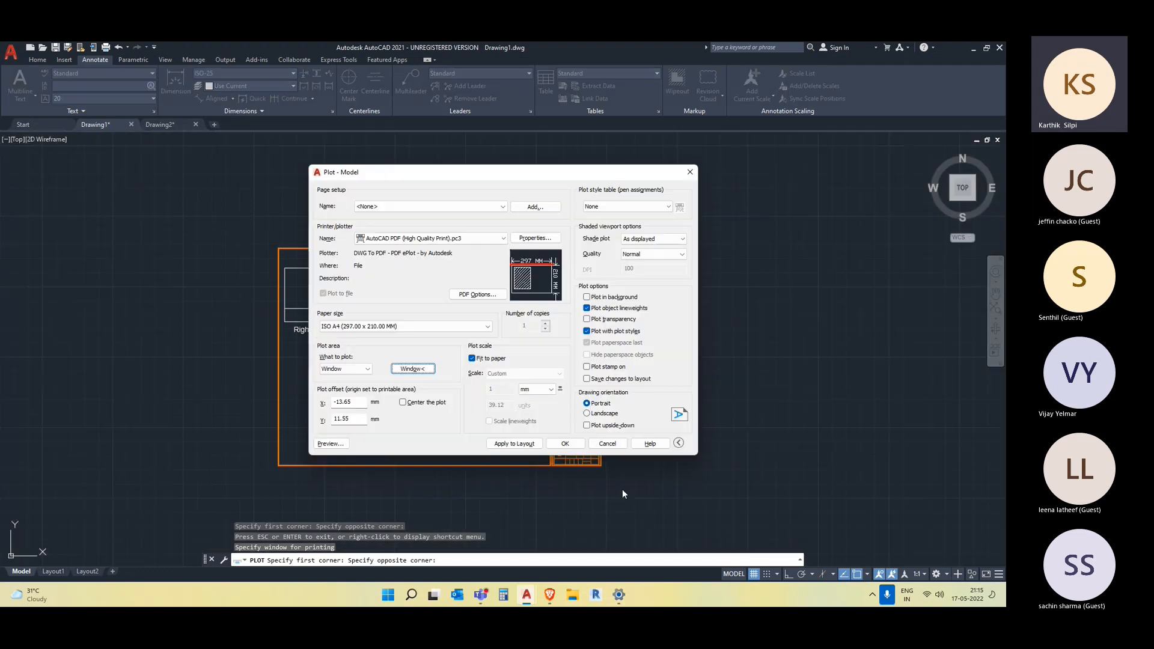
click(330, 444)
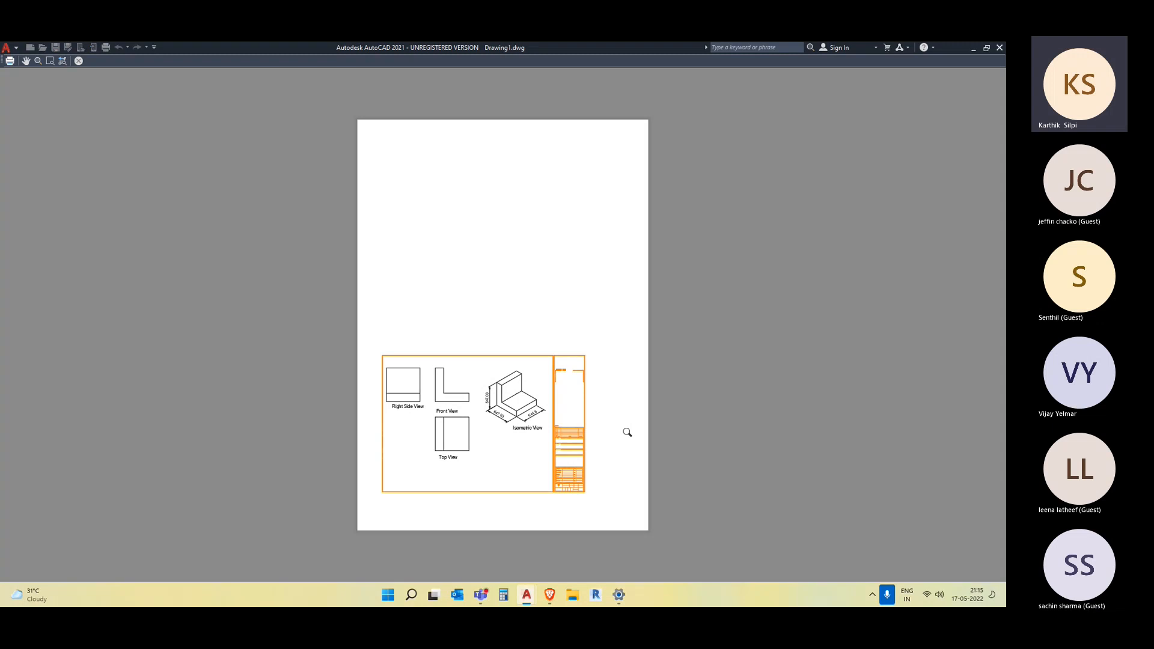
key(Escape)
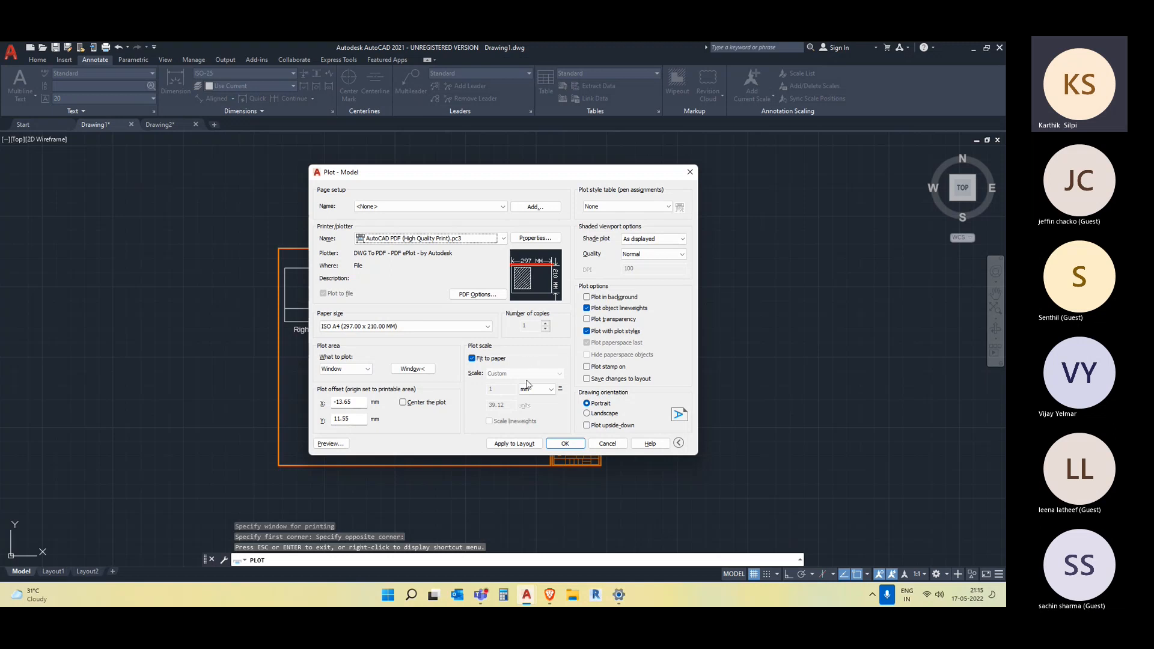
- Turn off Fit to paper, keep the Custom scale, and inspect the sheet's placement in the plot preview
click(472, 359)
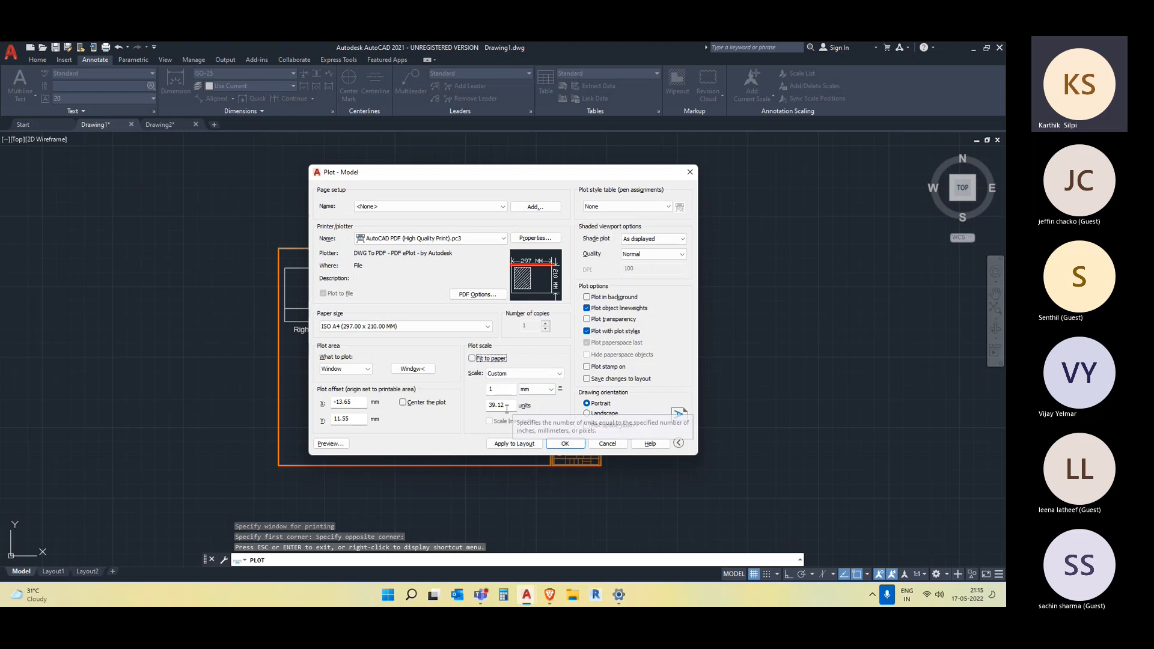
click(329, 443)
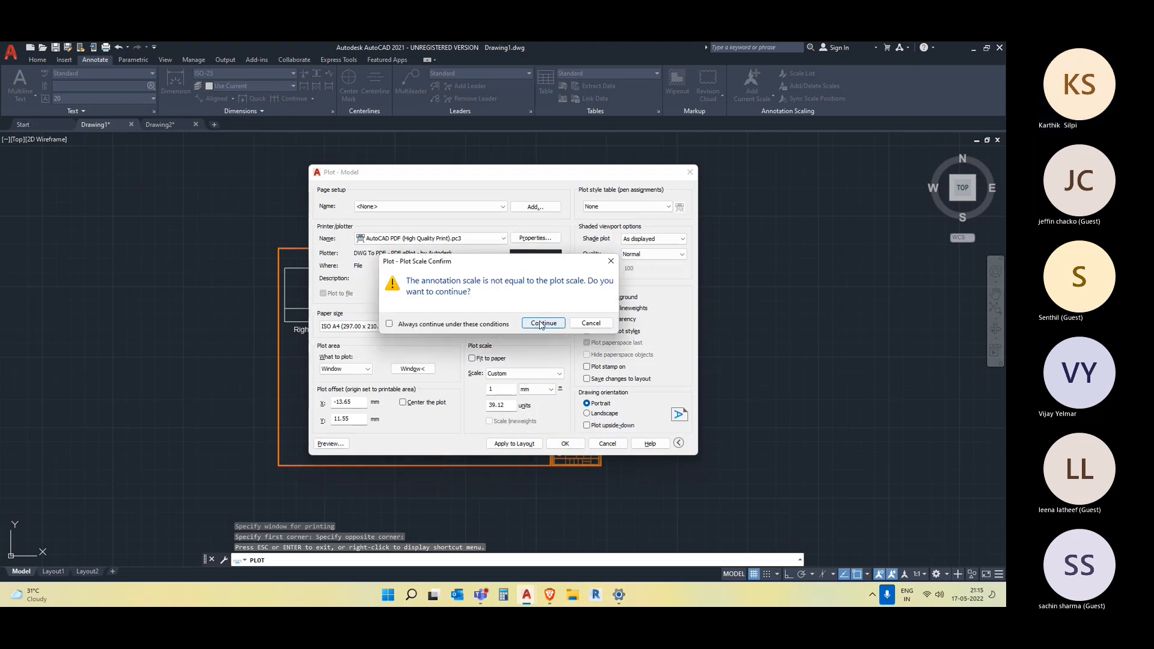
click(541, 324)
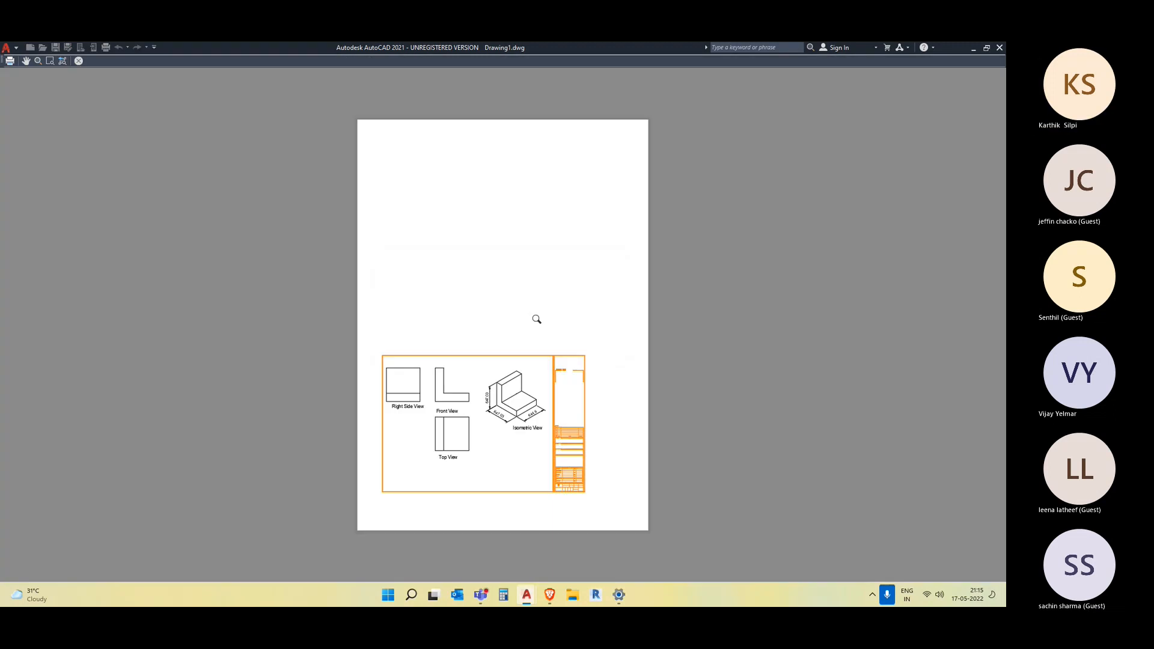
scroll(456, 414, up, 1)
middle_drag(507, 402, 493, 351)
scroll(494, 351, down, 2)
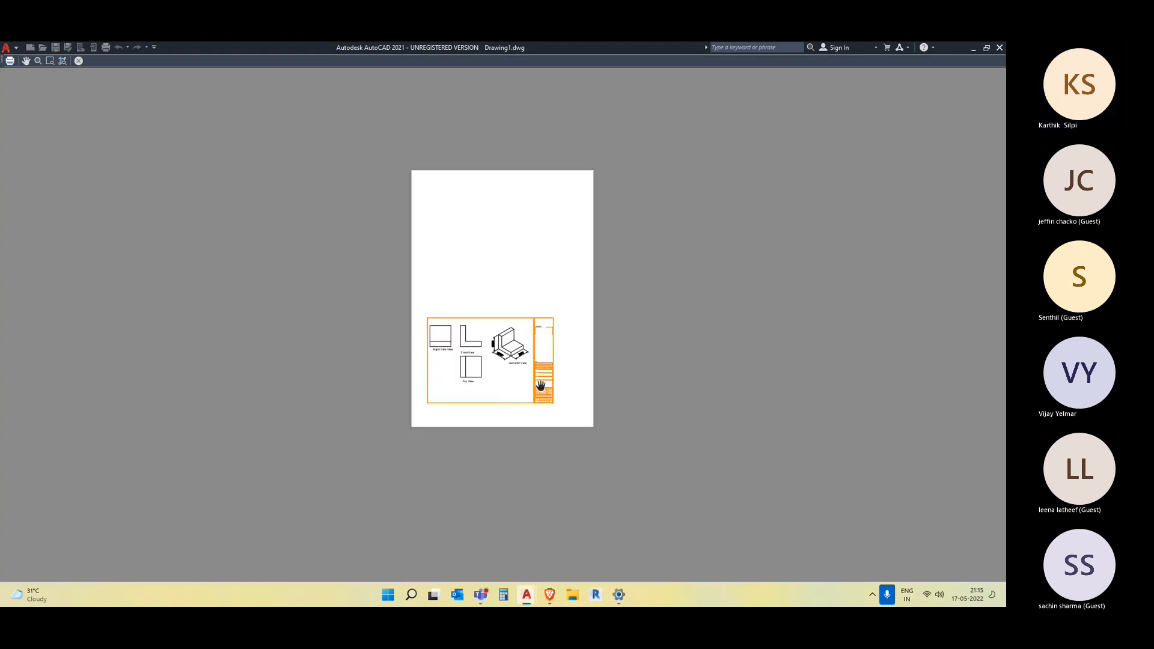
scroll(535, 387, up, 1)
scroll(463, 330, up, 2)
middle_drag(500, 303, 572, 330)
scroll(572, 331, down, 2)
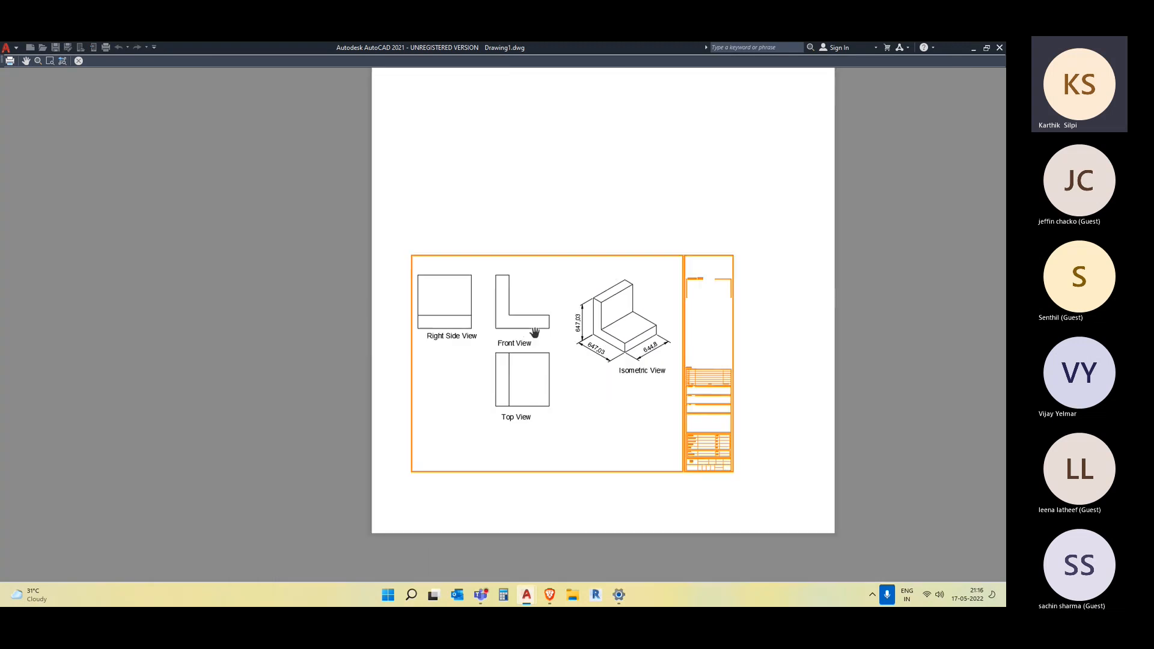
key(Escape)
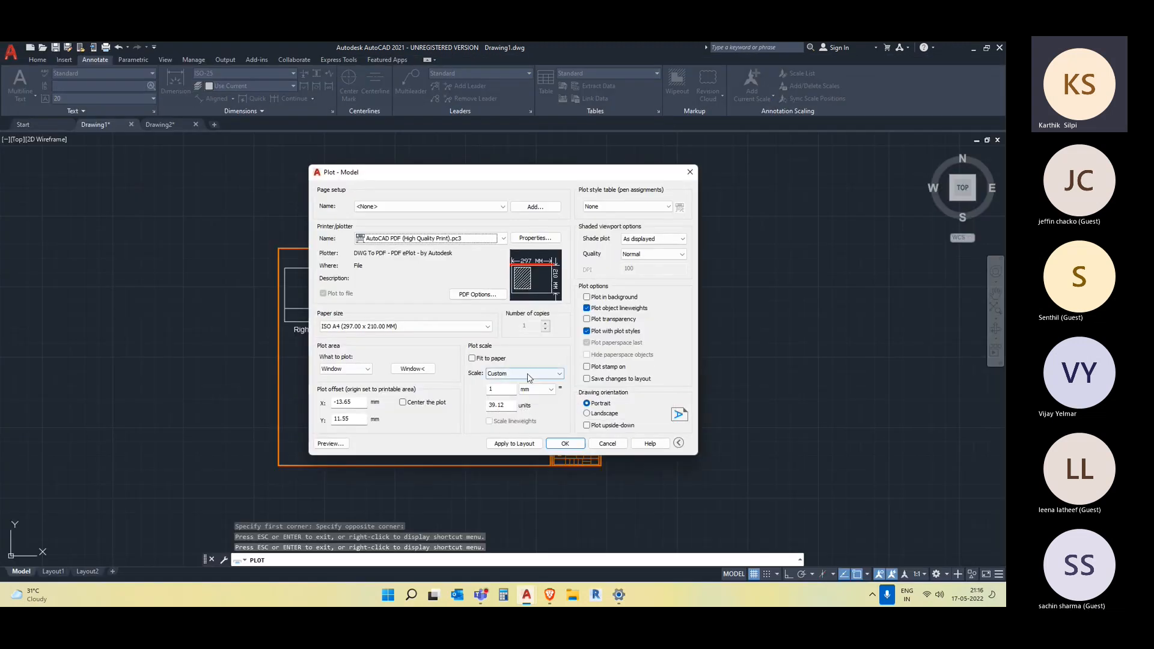
- Try a plot scale of 1:2 and preview the sheet
click(539, 373)
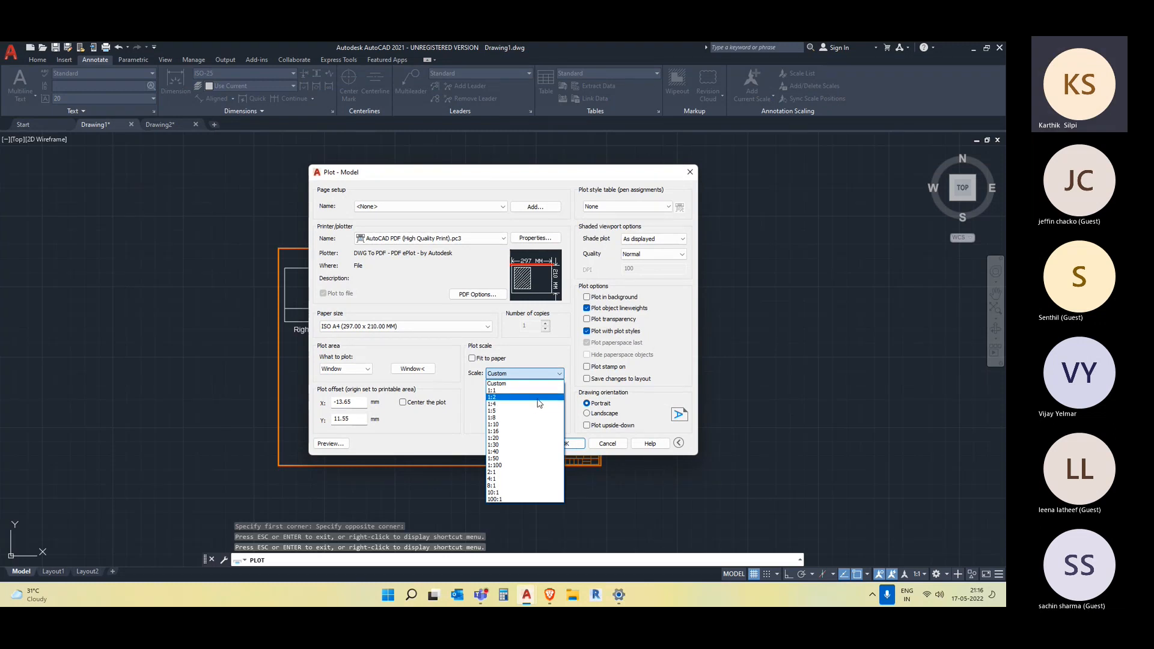
click(537, 397)
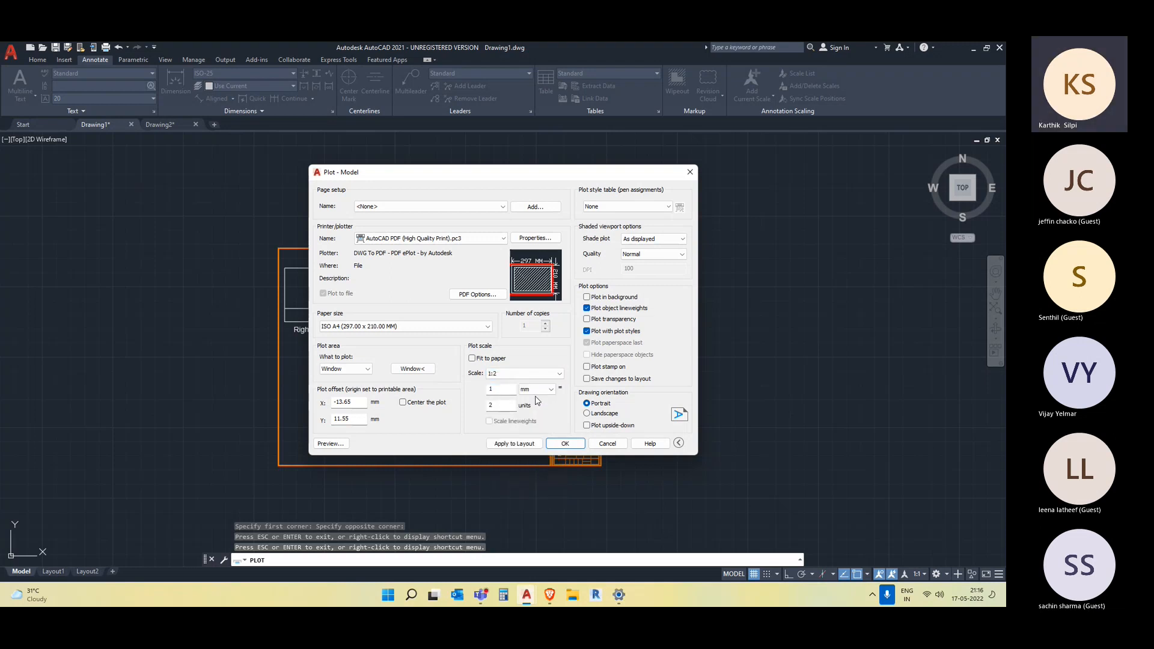
click(331, 444)
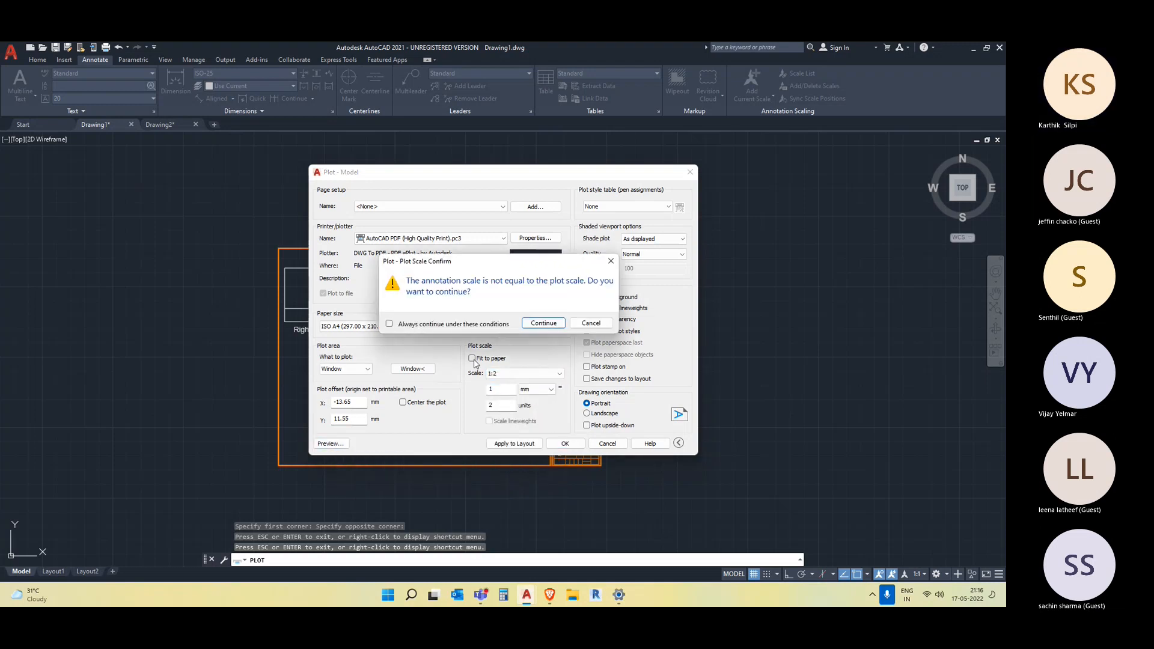
click(535, 322)
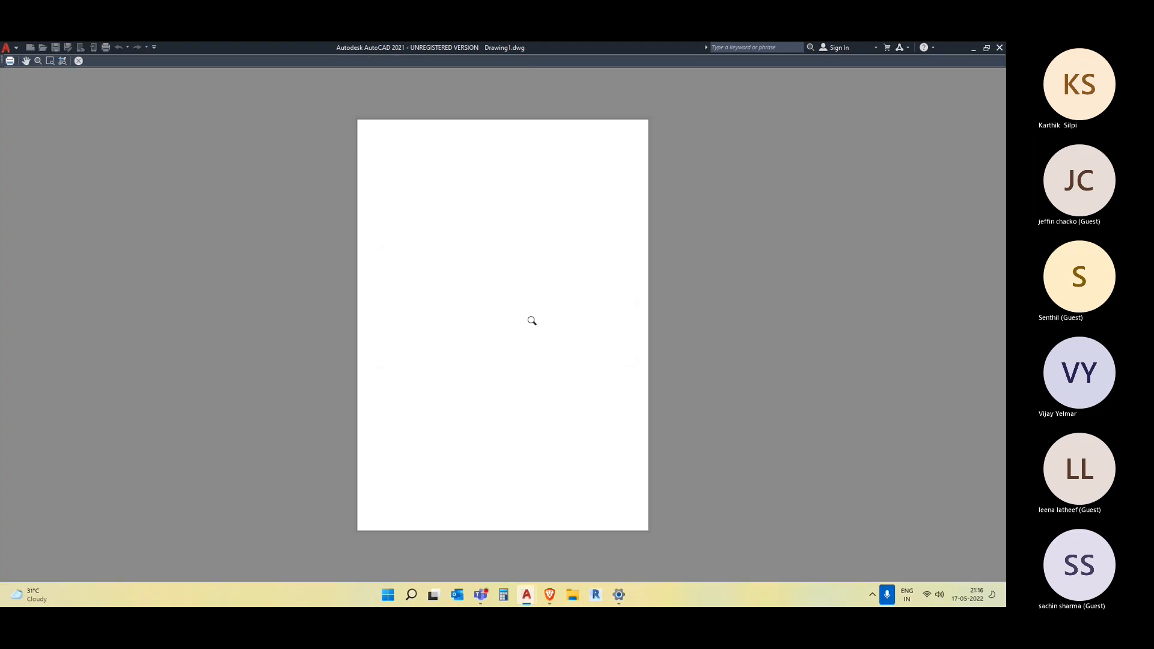
key(Escape)
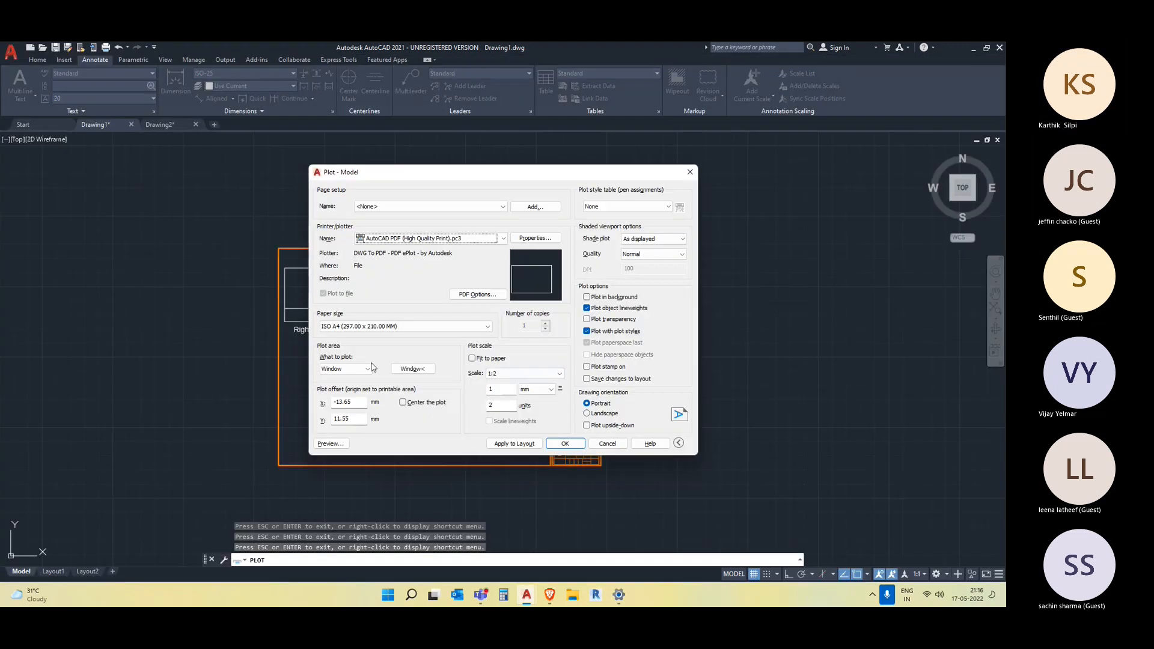
- Try a plot window snapped to the title block border's opposite corners, preview it, and cancel the plot
click(413, 368)
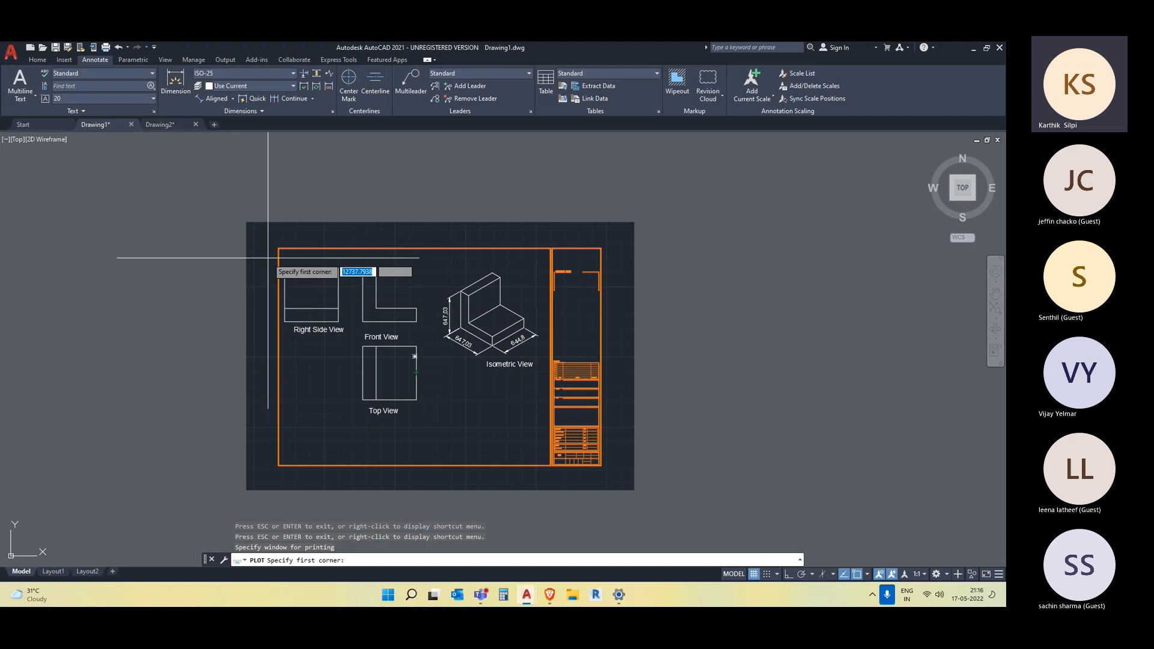
click(279, 248)
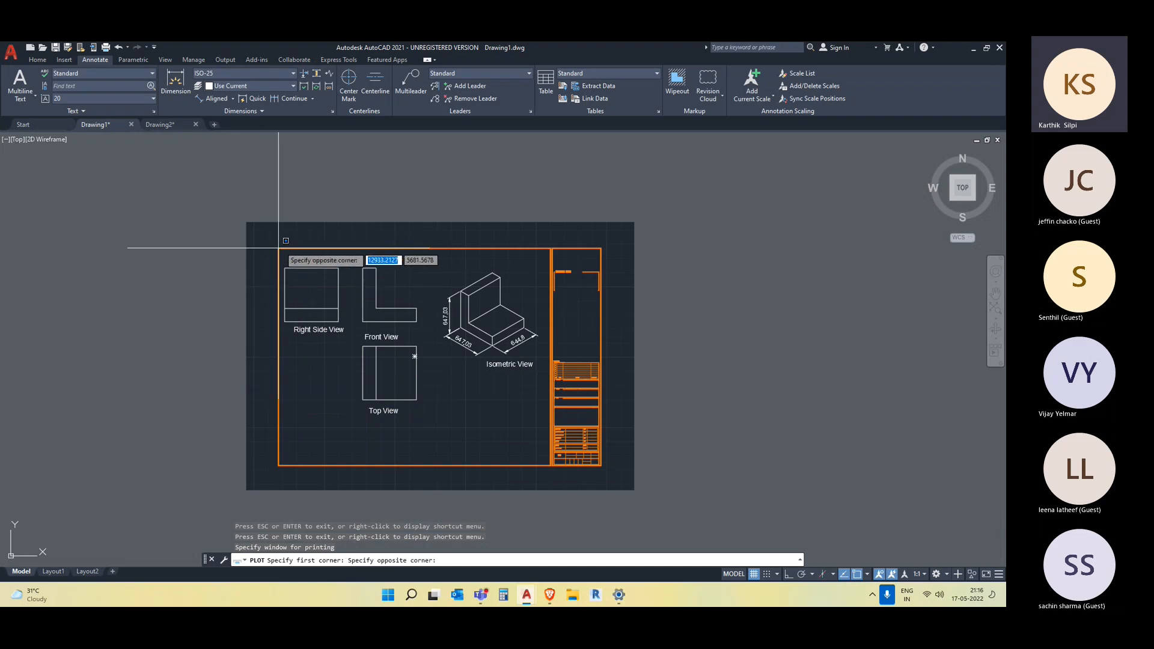
click(601, 464)
click(332, 444)
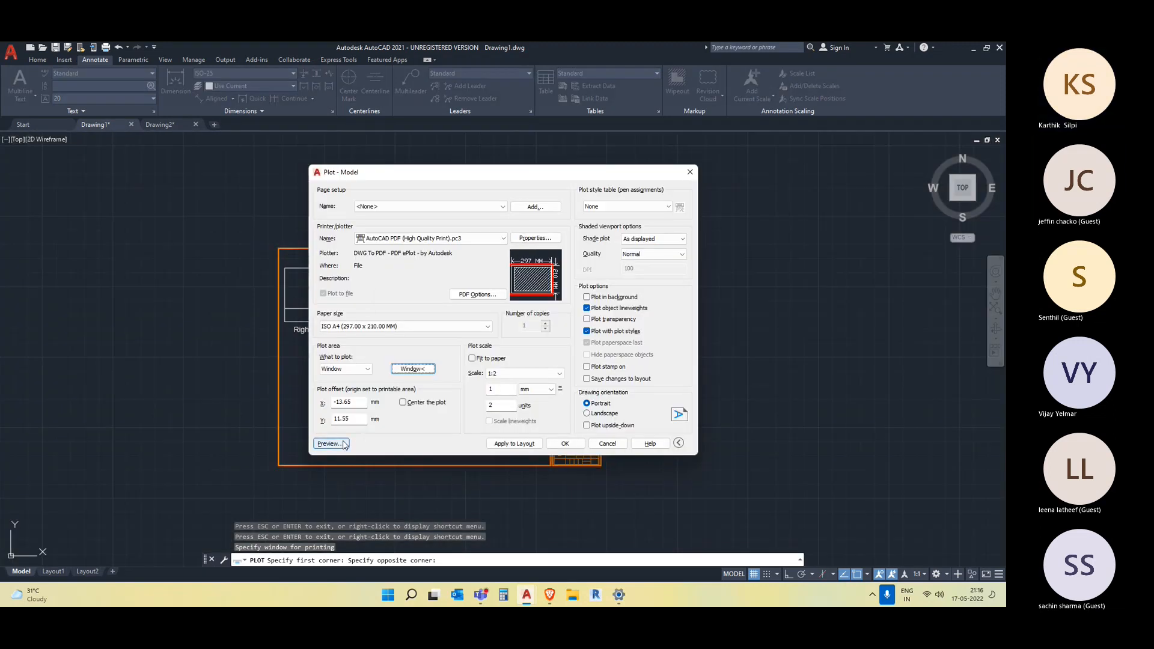
click(543, 325)
key(Escape)
key(Escape)
key(Escape)
key(Escape)
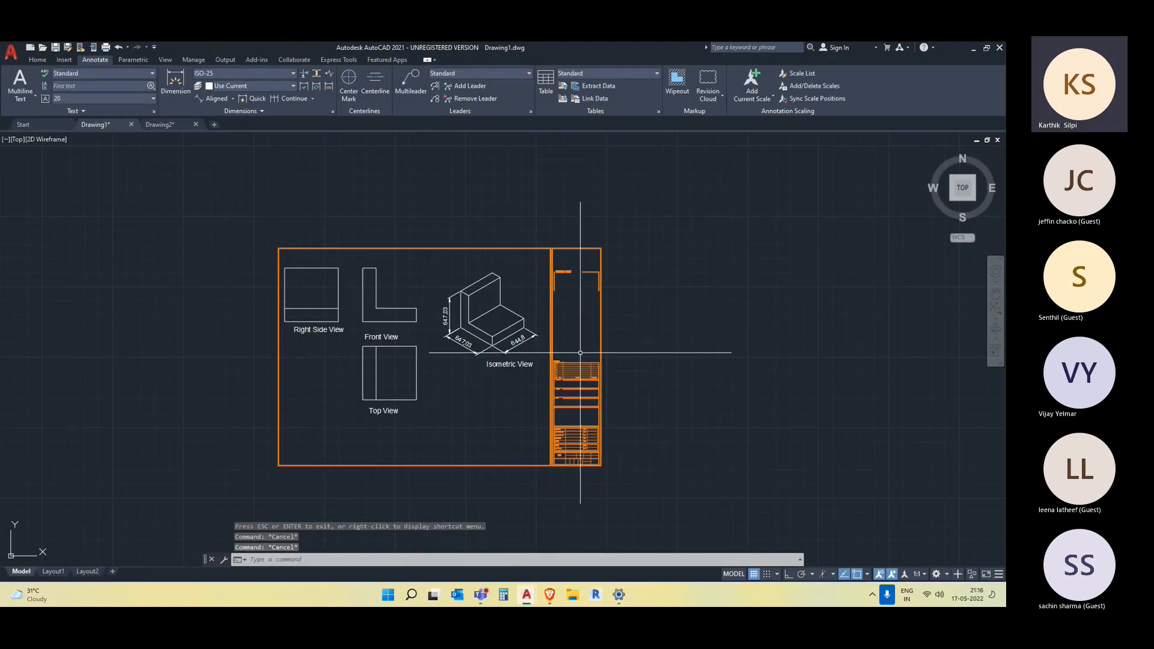
- Regenerate the model display with the Regen command
scroll(600, 392, down, 2)
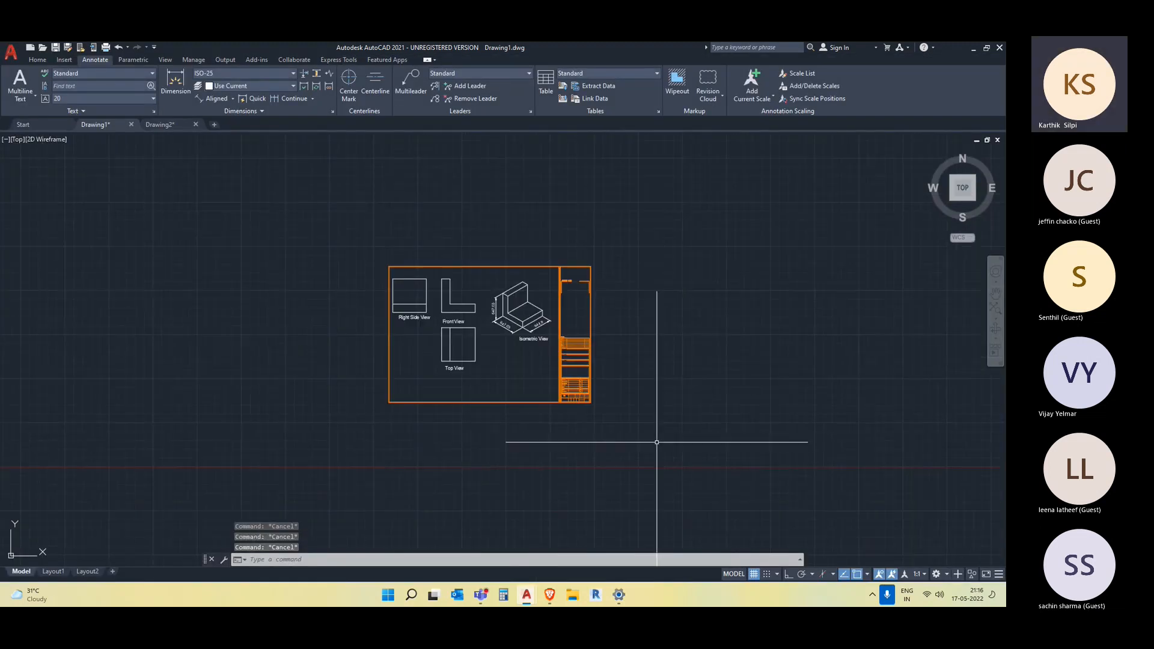
text(re)
key(Return)
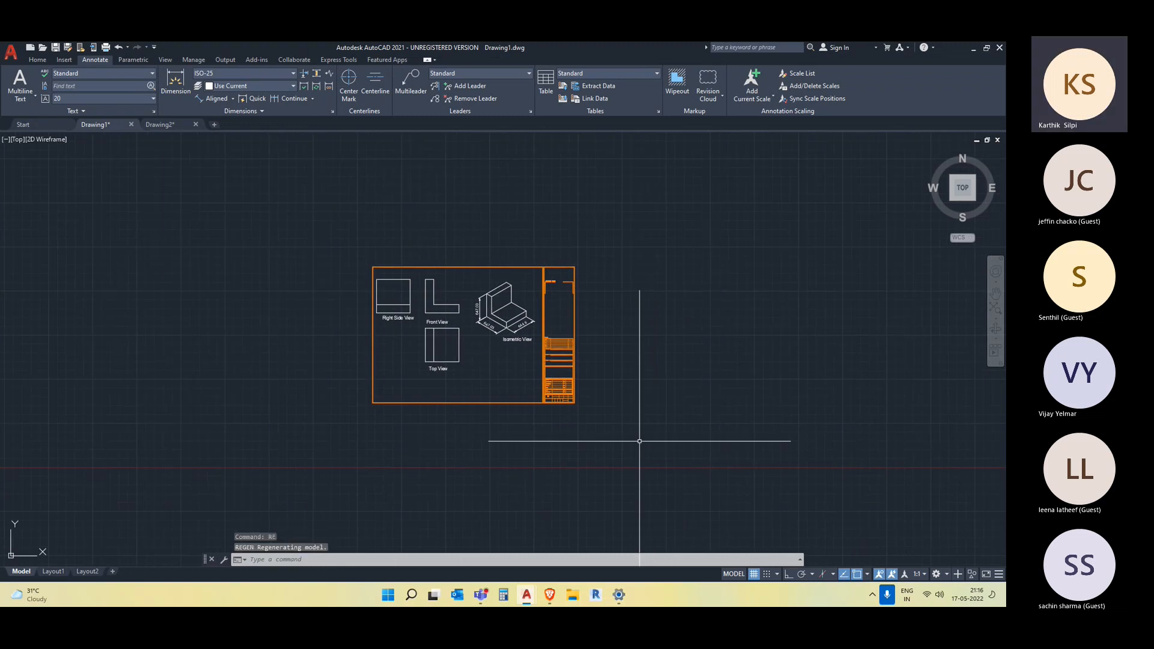
- Start a single-sheet plot with AutoCAD PDF (General Documentation).pc3 on ISO A4 (210.00 x 297.00 MM) paper, keeping the existing PDF options
middle_drag(647, 438, 597, 425)
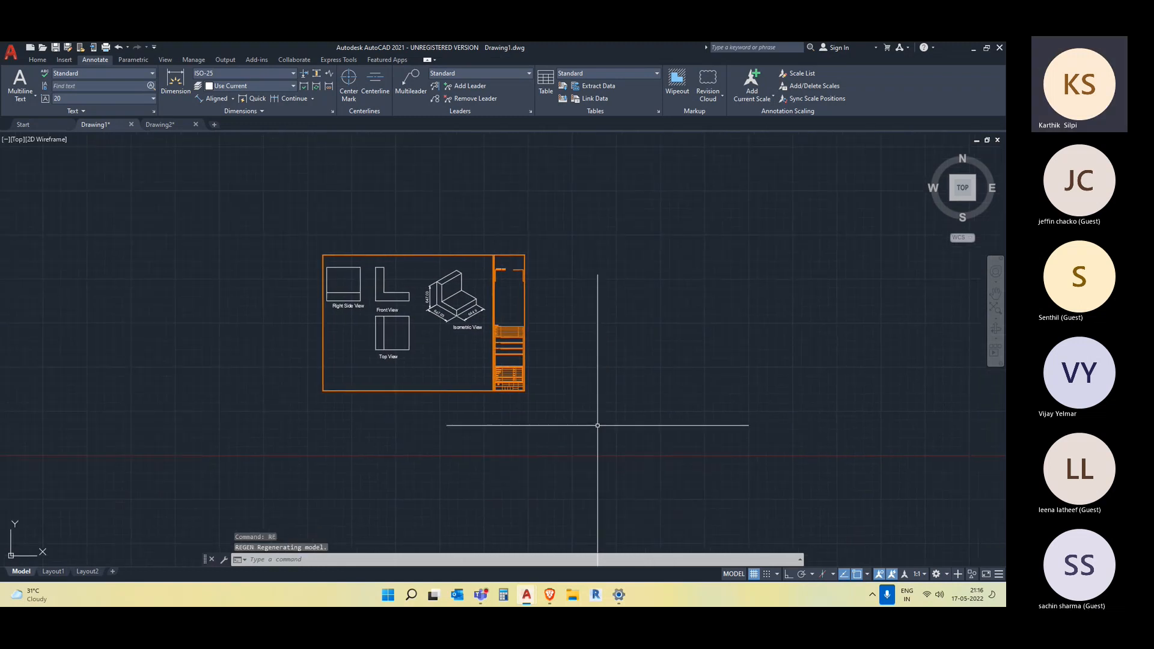
key(ctrl+p)
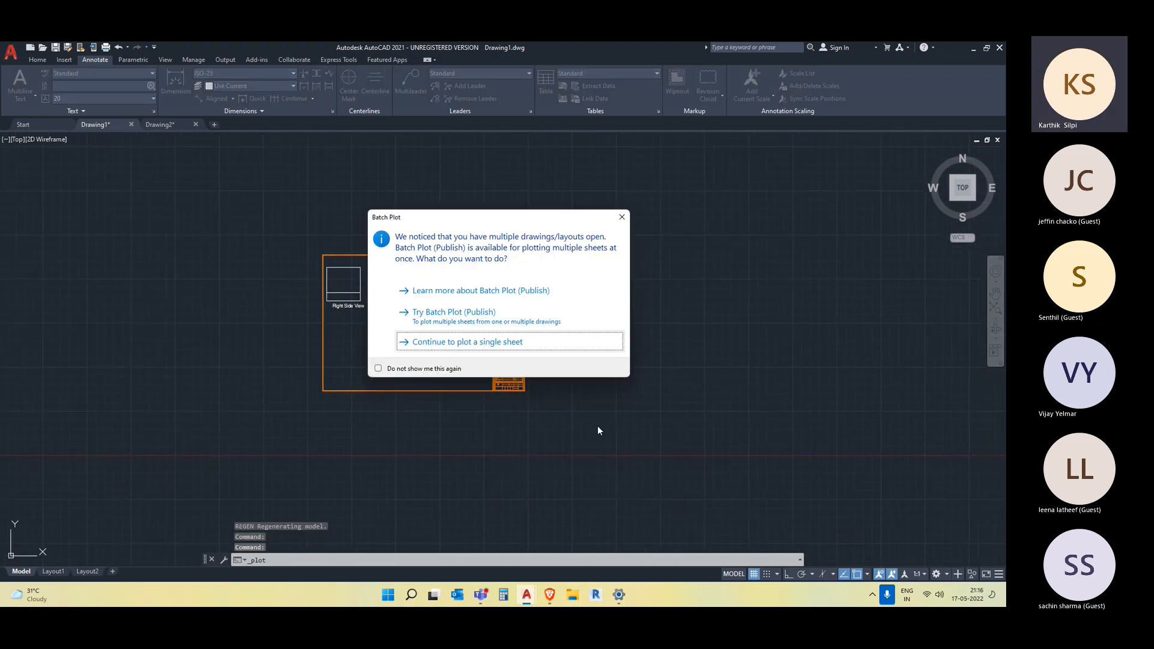
click(423, 342)
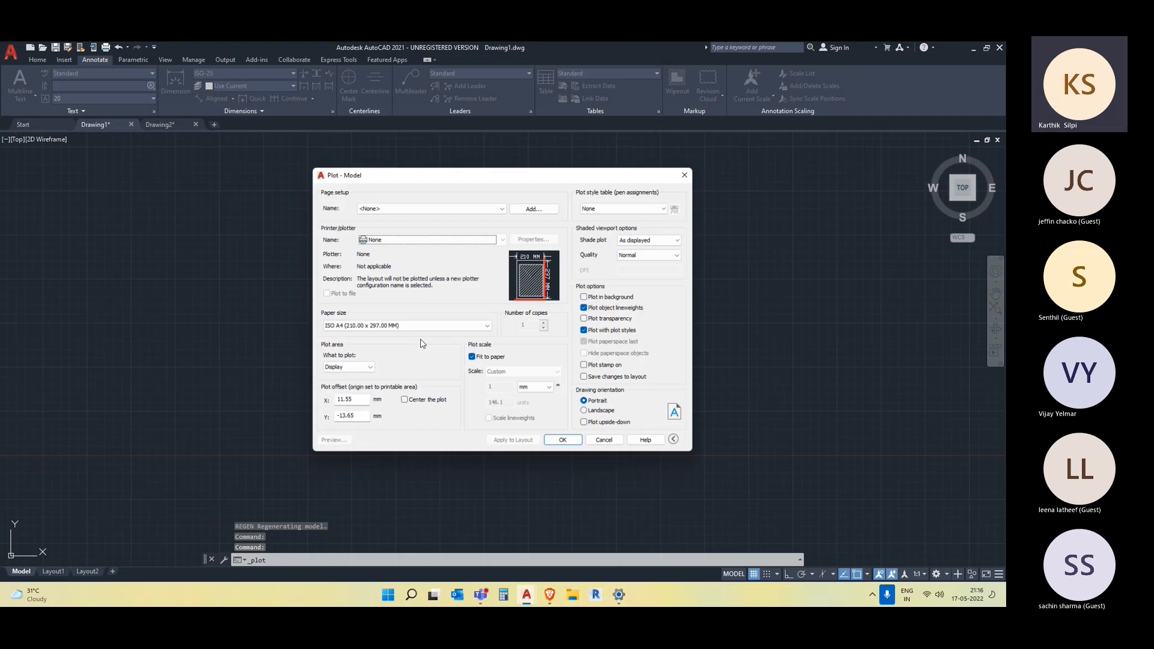
click(375, 239)
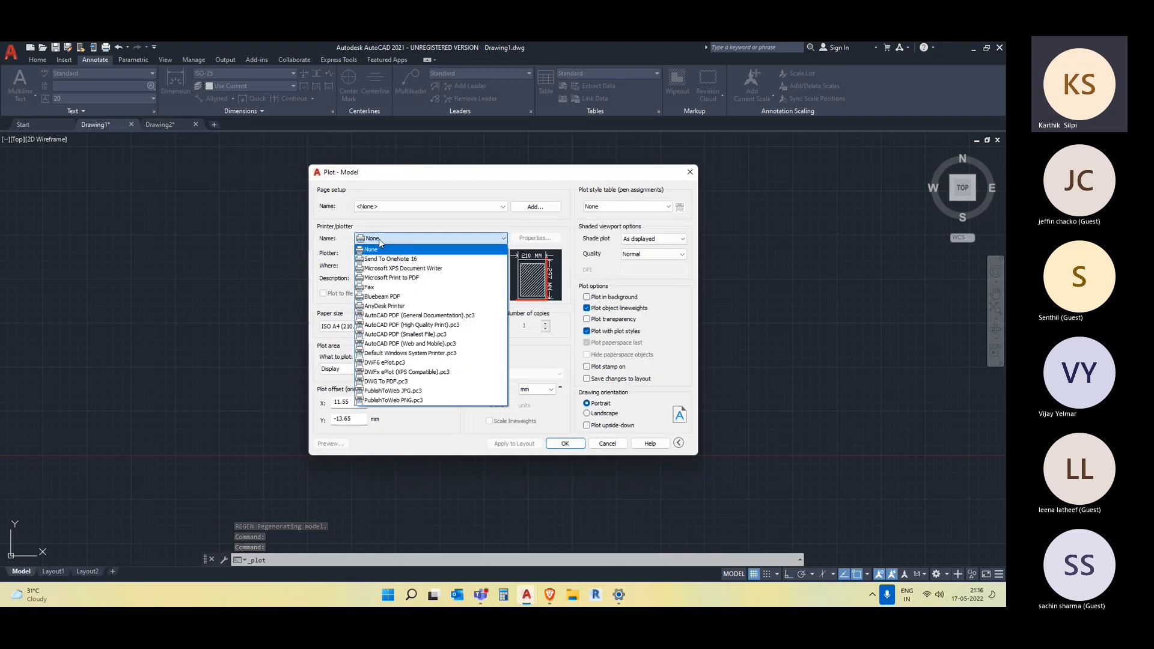
click(422, 318)
click(417, 327)
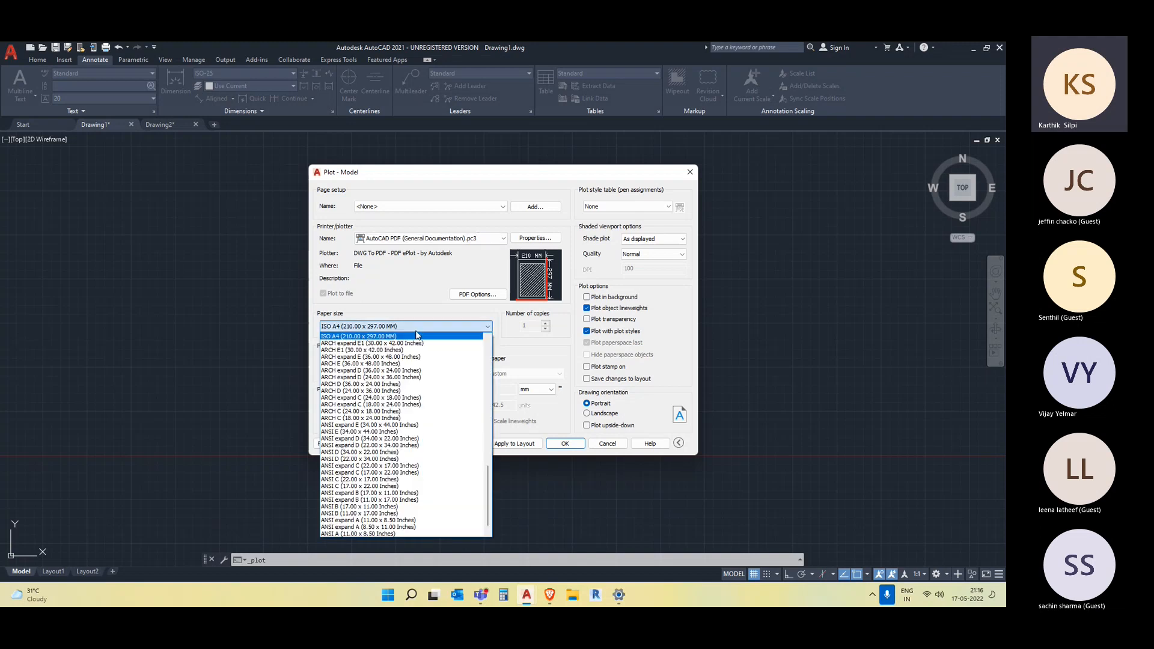
click(417, 338)
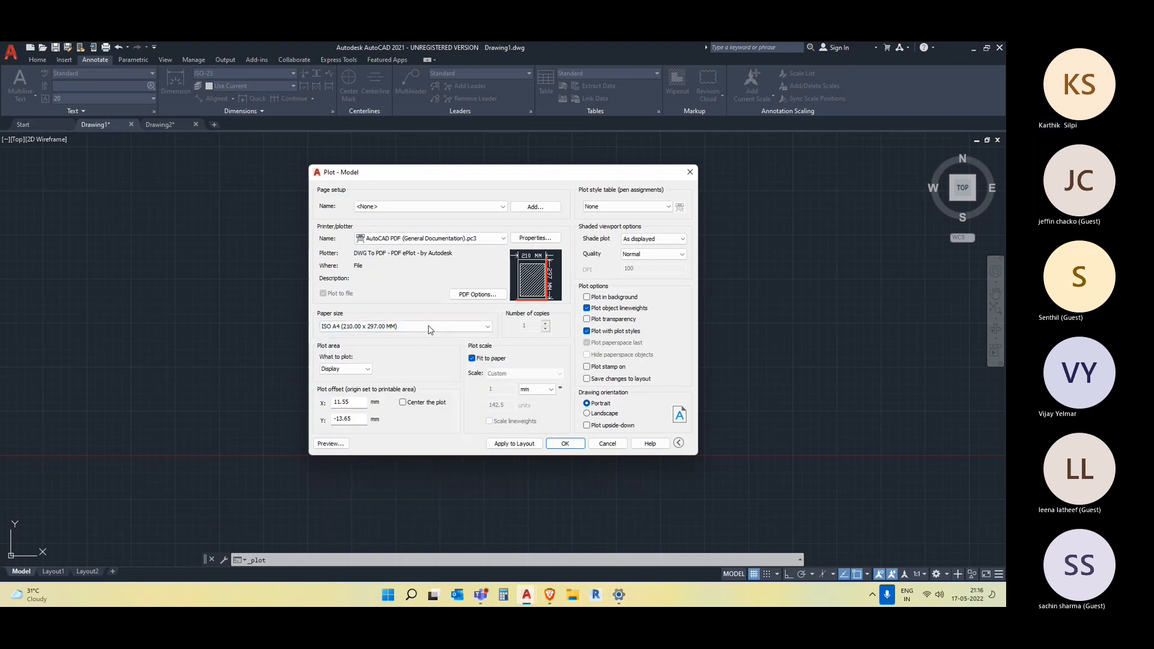
click(478, 294)
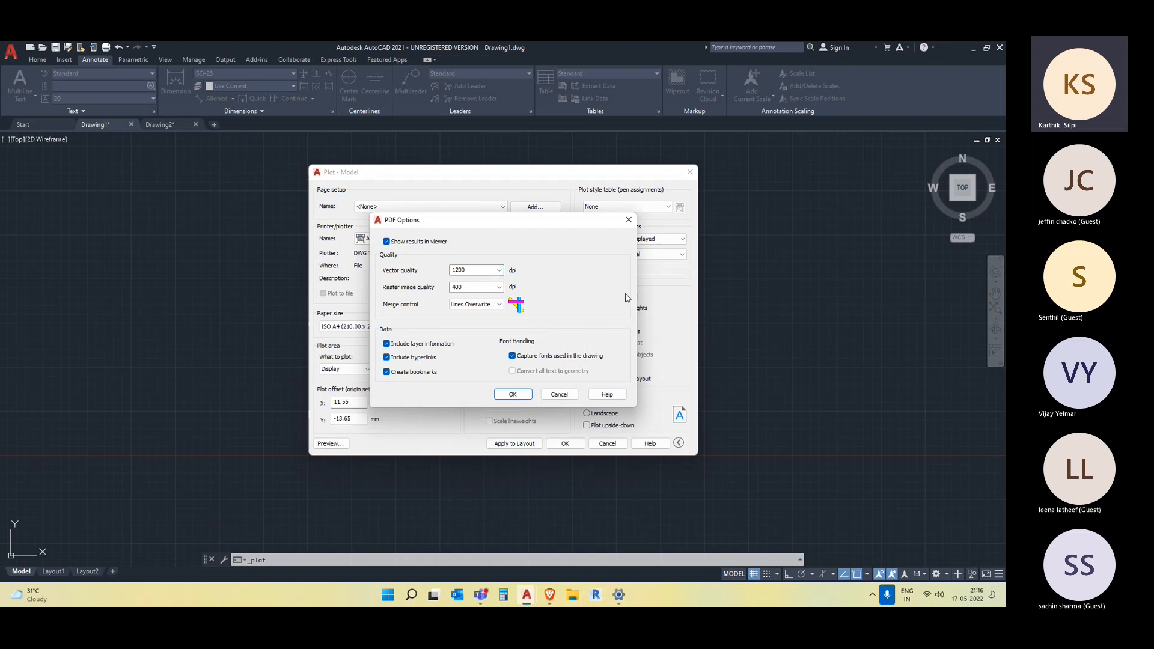
click(513, 394)
- Set the plot area to a window slightly outside the title block border and inspect the result in the plot preview
click(368, 371)
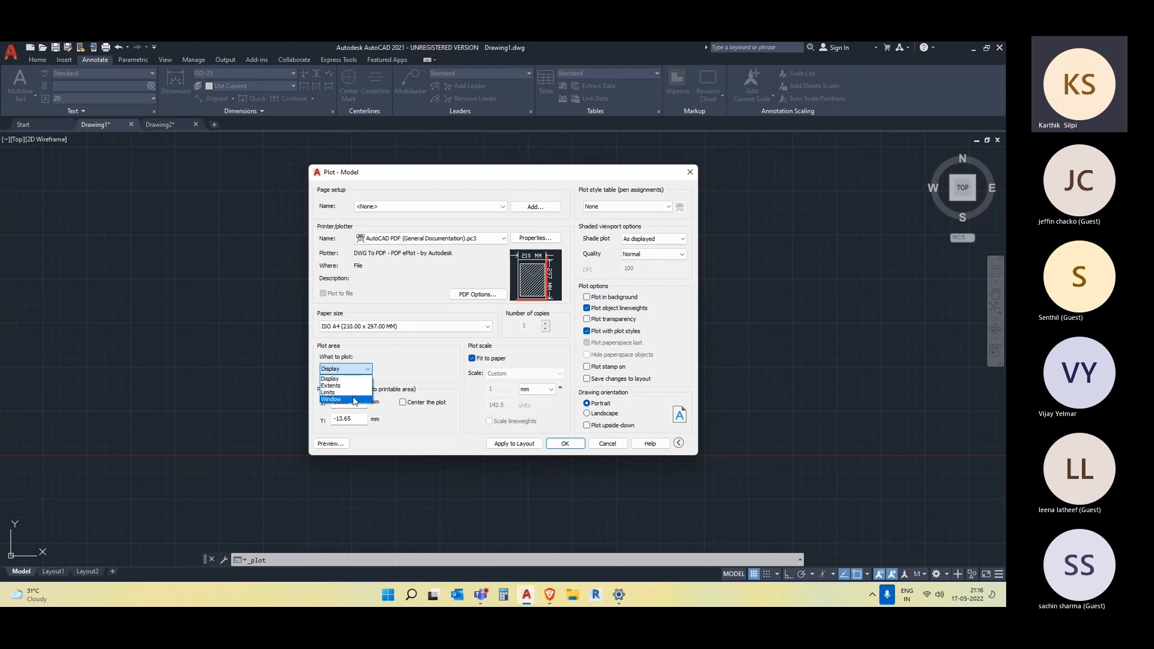
click(355, 400)
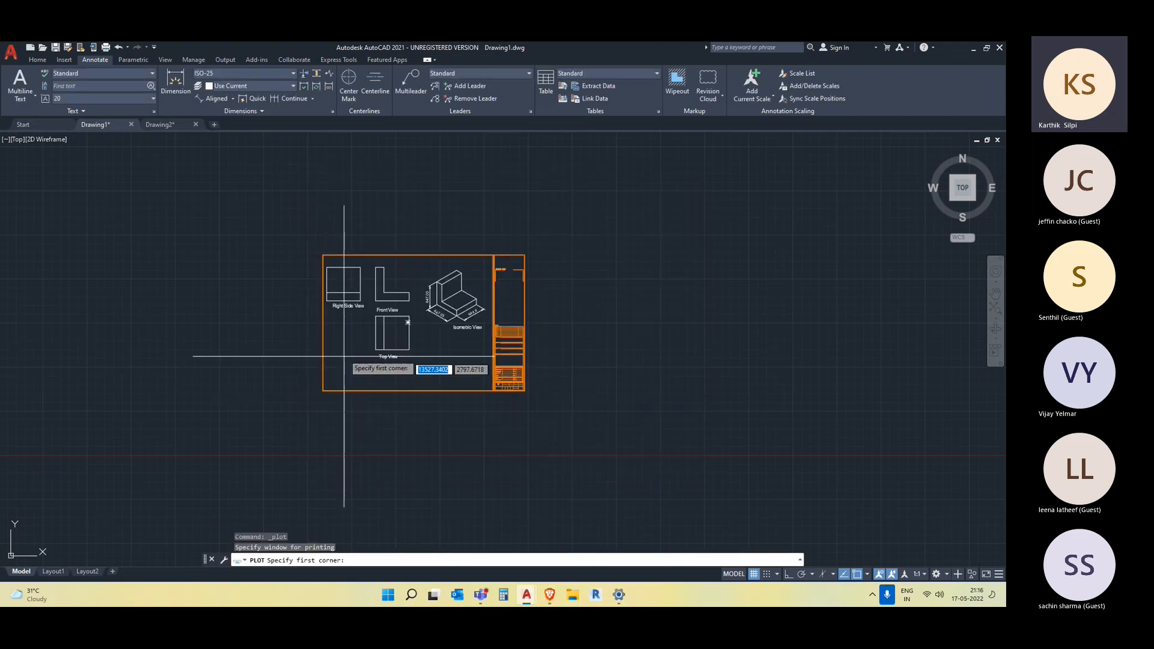
click(306, 244)
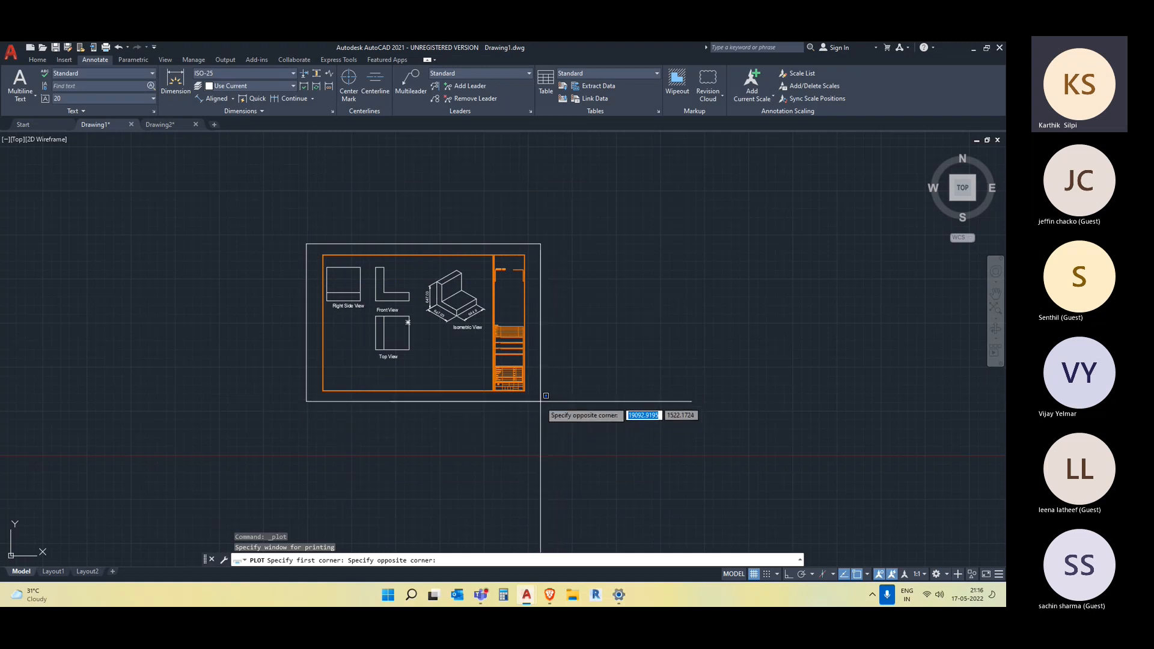
click(547, 406)
click(345, 443)
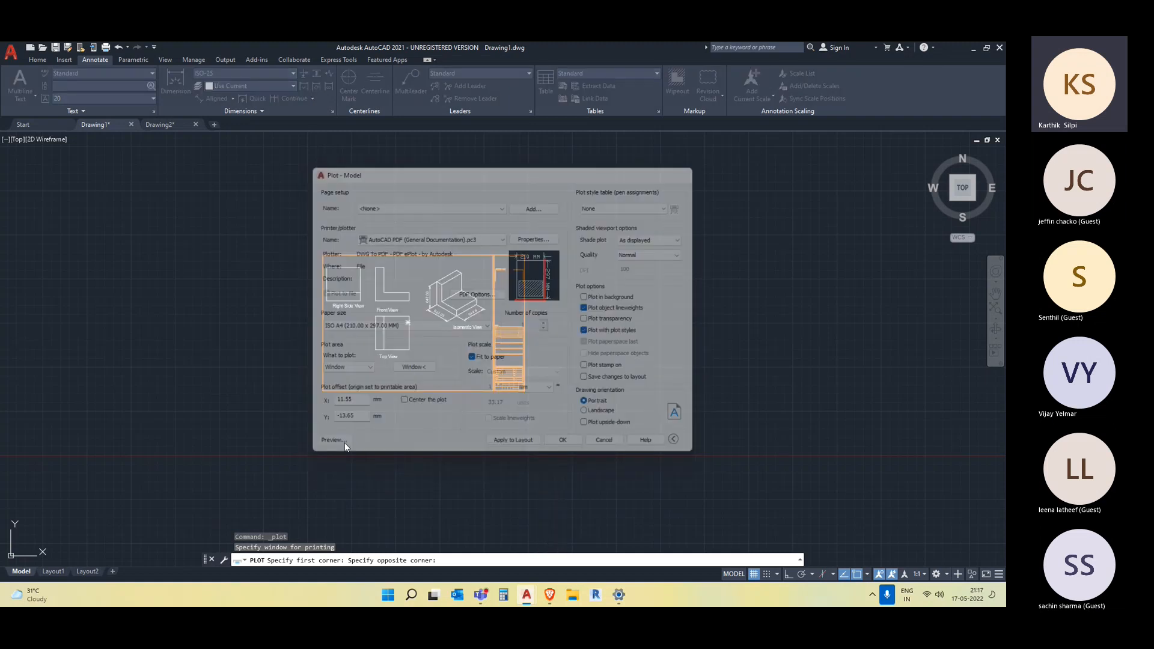
scroll(492, 443, up, 3)
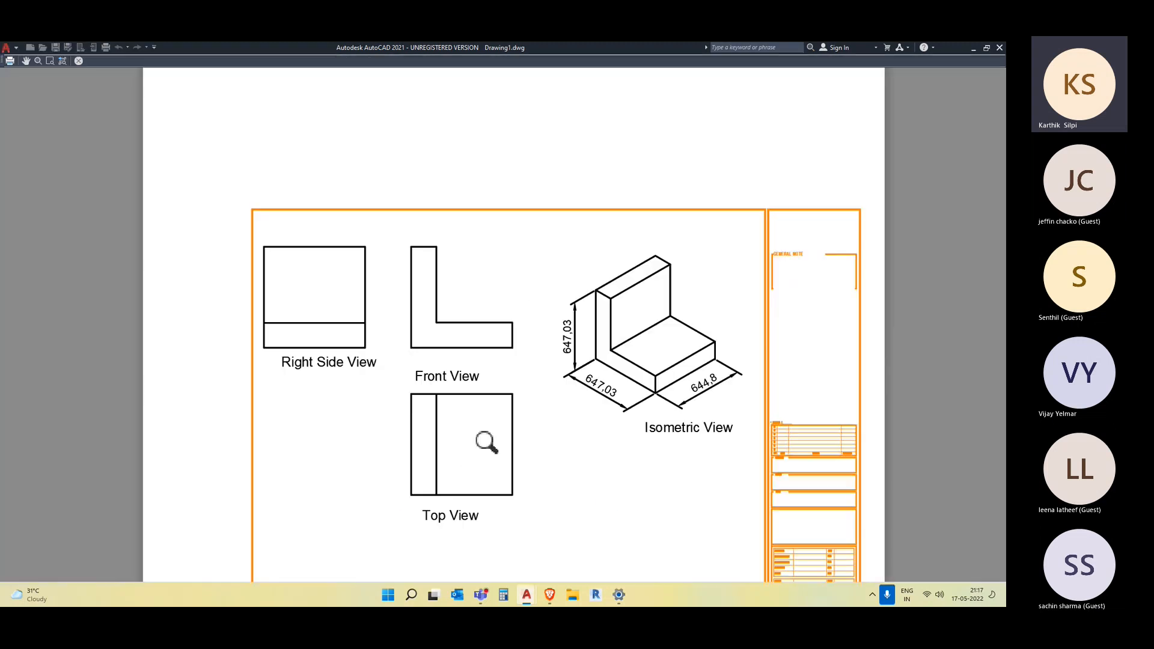
scroll(485, 440, down, 5)
scroll(484, 440, up, 8)
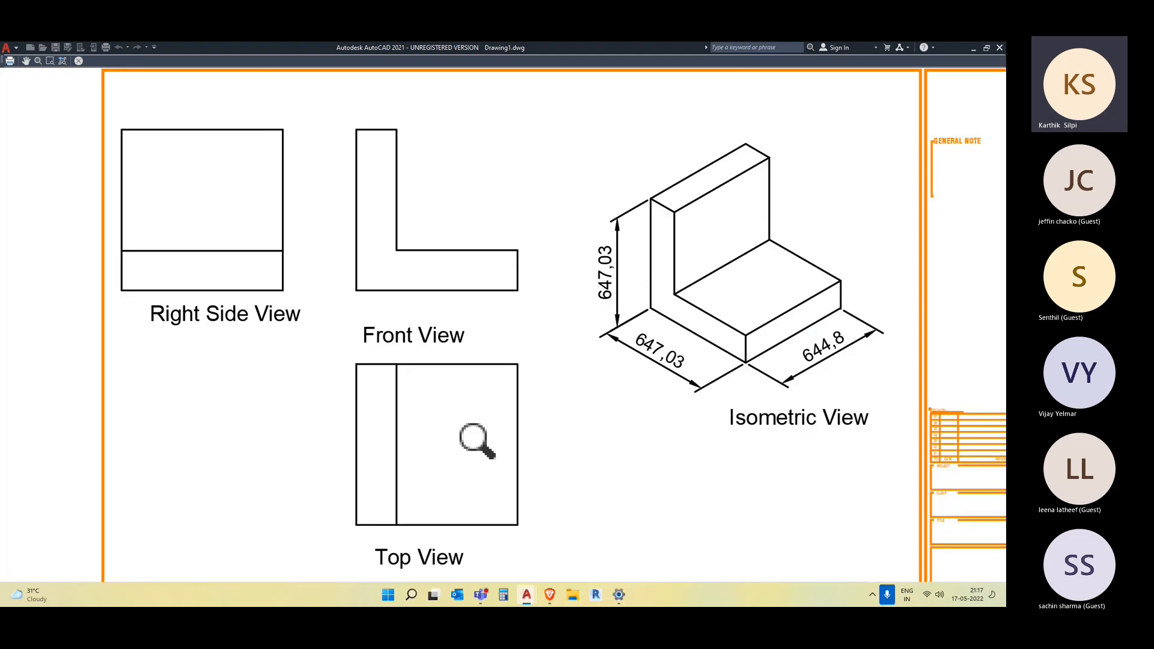
scroll(477, 441, down, 10)
key(Escape)
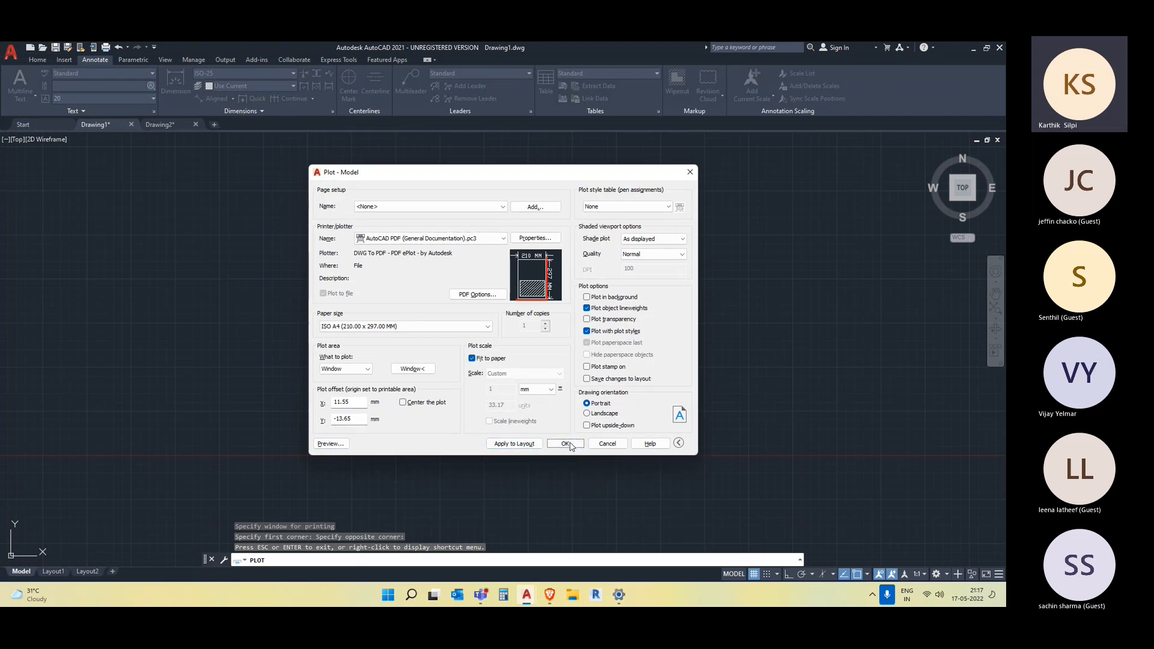
- Plot the sheet to Drawing1-Model.pdf on the Desktop, check the resulting PDF, and close it
click(565, 443)
click(365, 289)
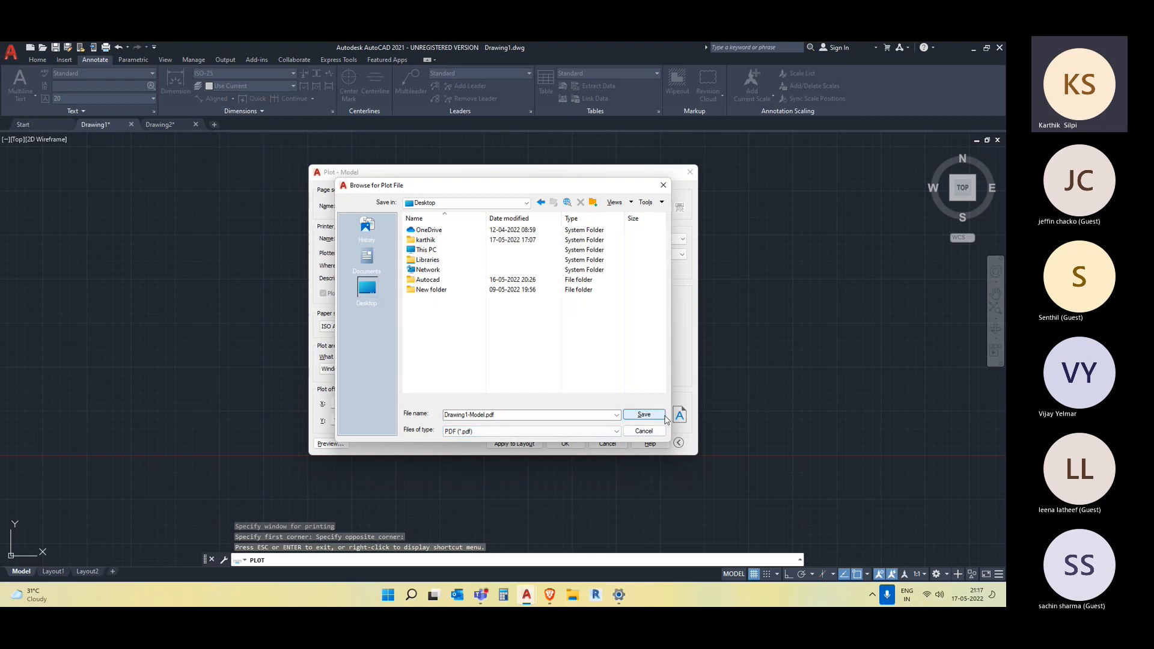
click(665, 416)
scroll(564, 393, down, 2)
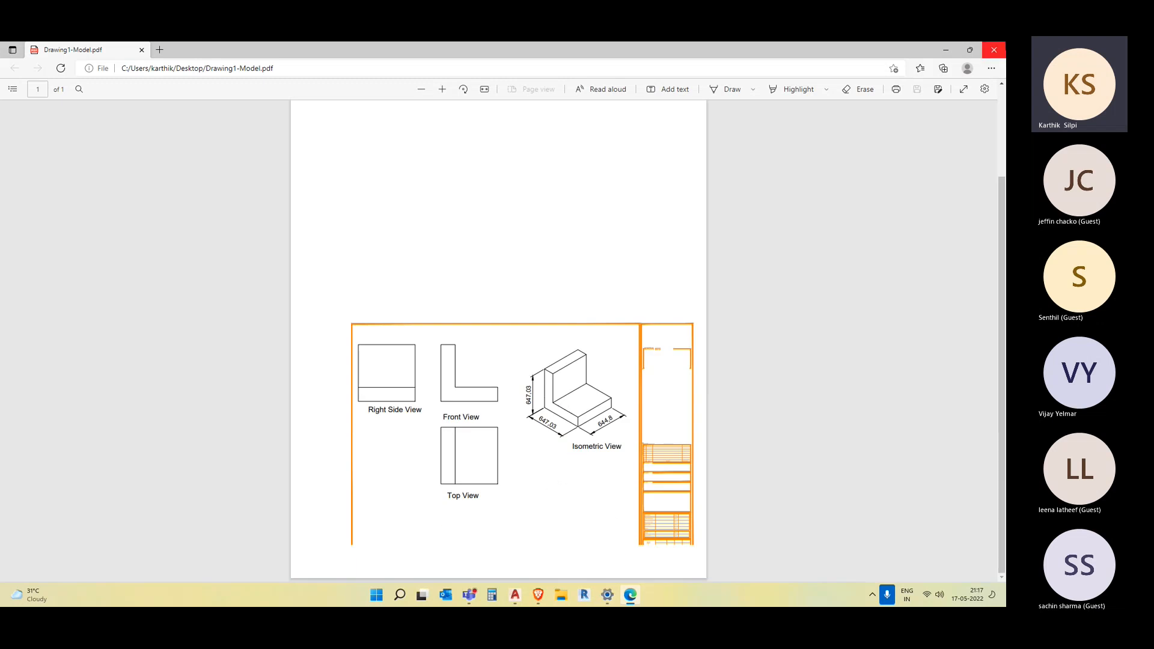
click(995, 47)
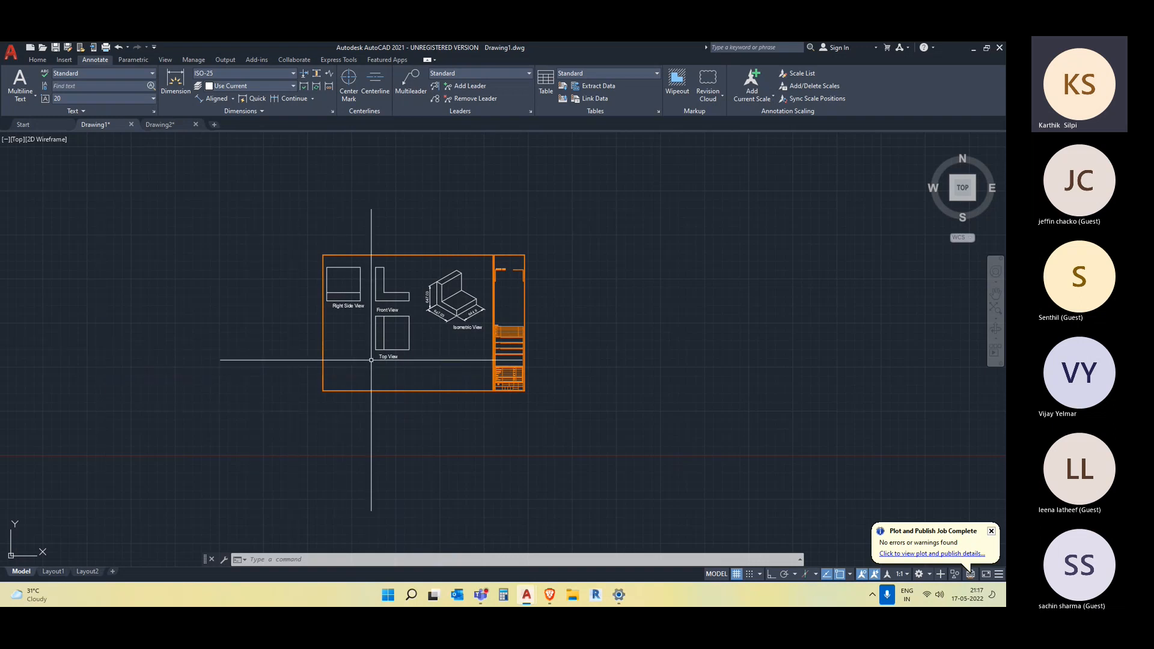
- Start another single-sheet plot and try the ISO A3 (420.00 x 297.00 MM) paper size
scroll(383, 355, up, 2)
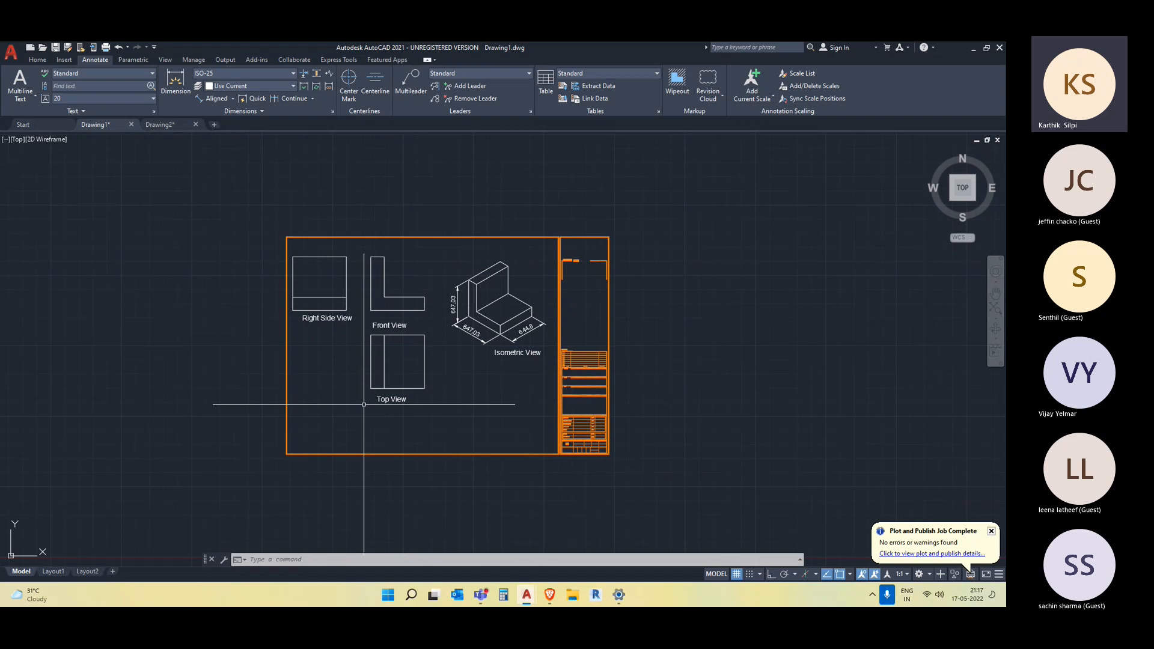
key(ctrl+p)
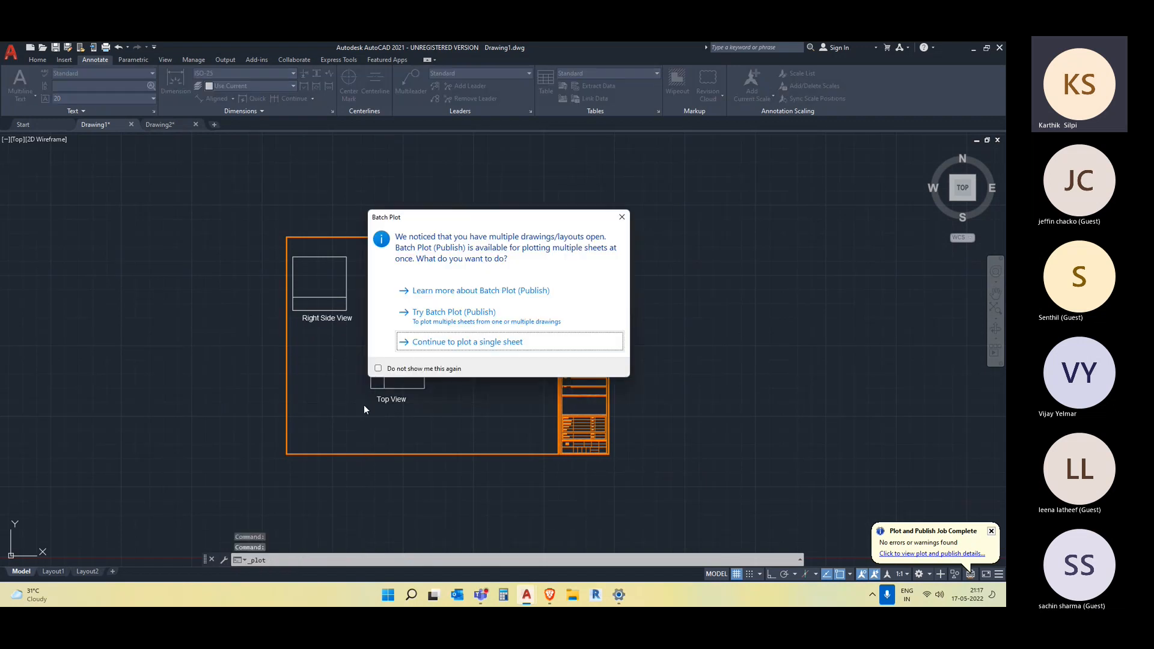
click(527, 342)
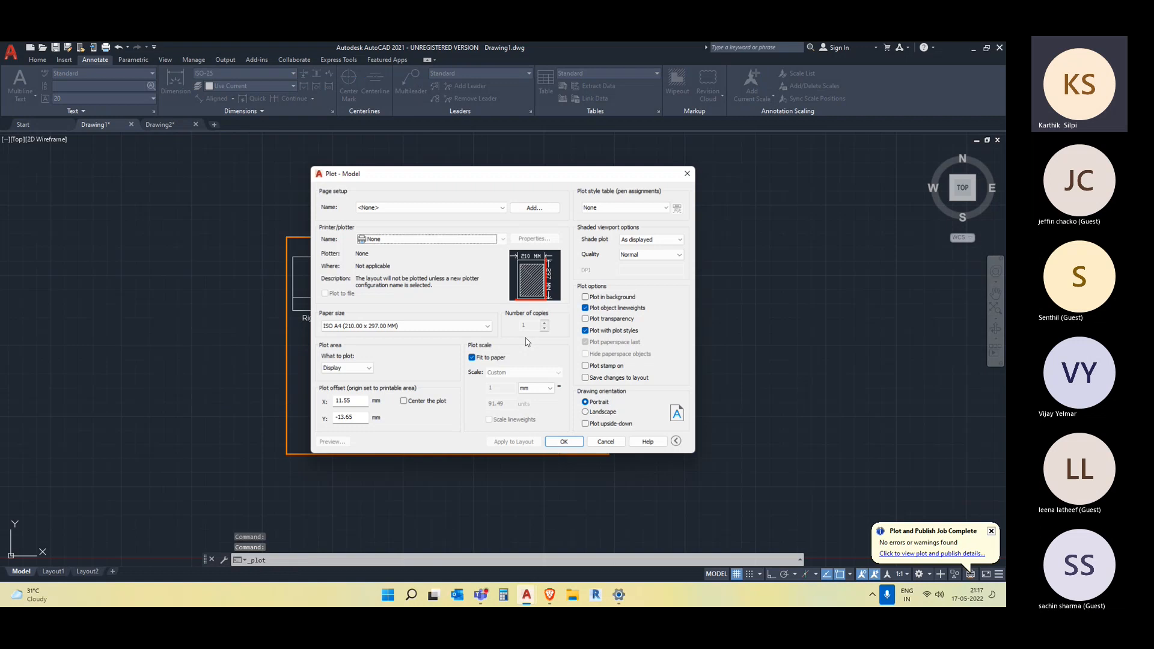
click(418, 327)
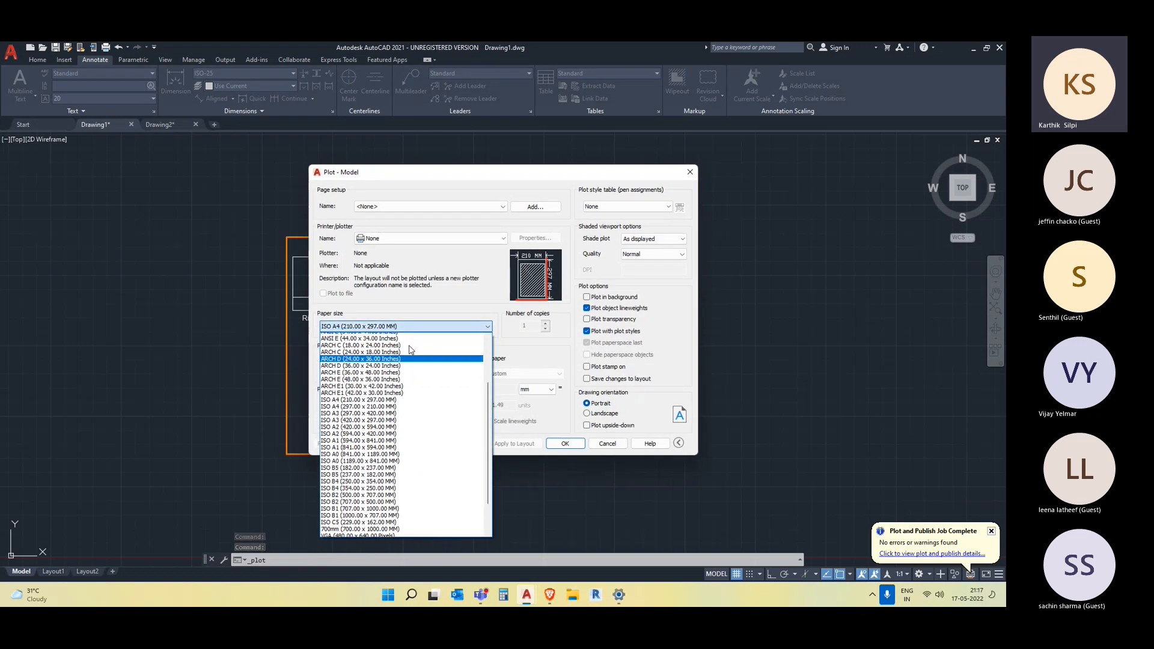
scroll(409, 350, down, 4)
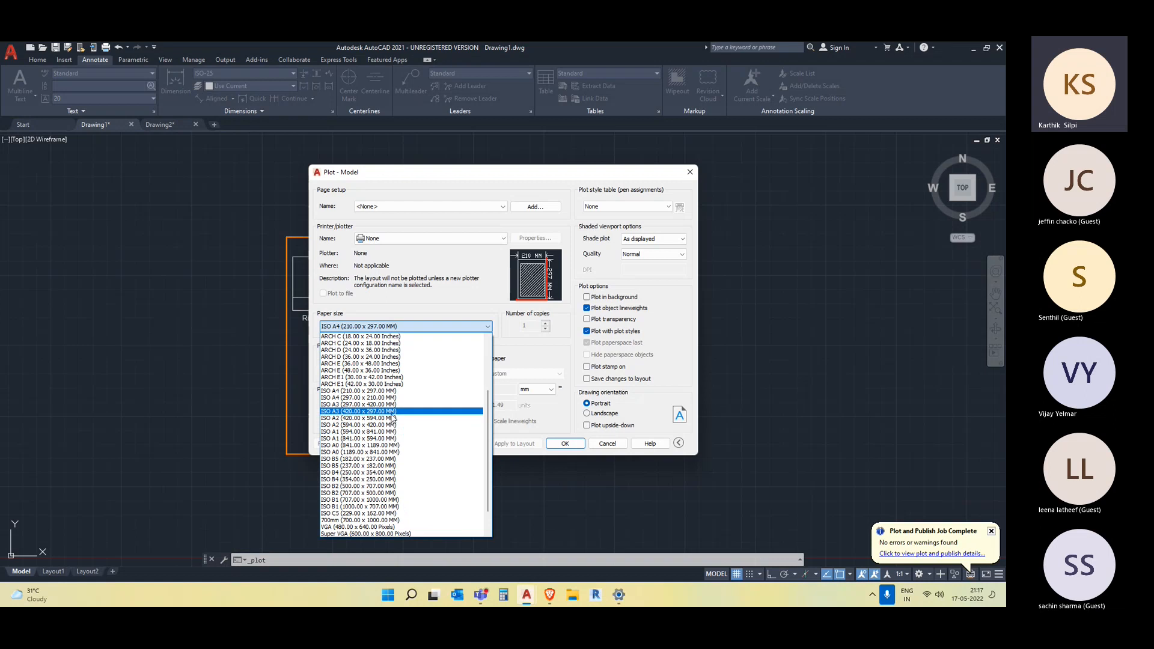
click(391, 414)
- Set the plot area to a window around the title block sheet, picking its corners a second time just outside the border
click(352, 369)
click(354, 402)
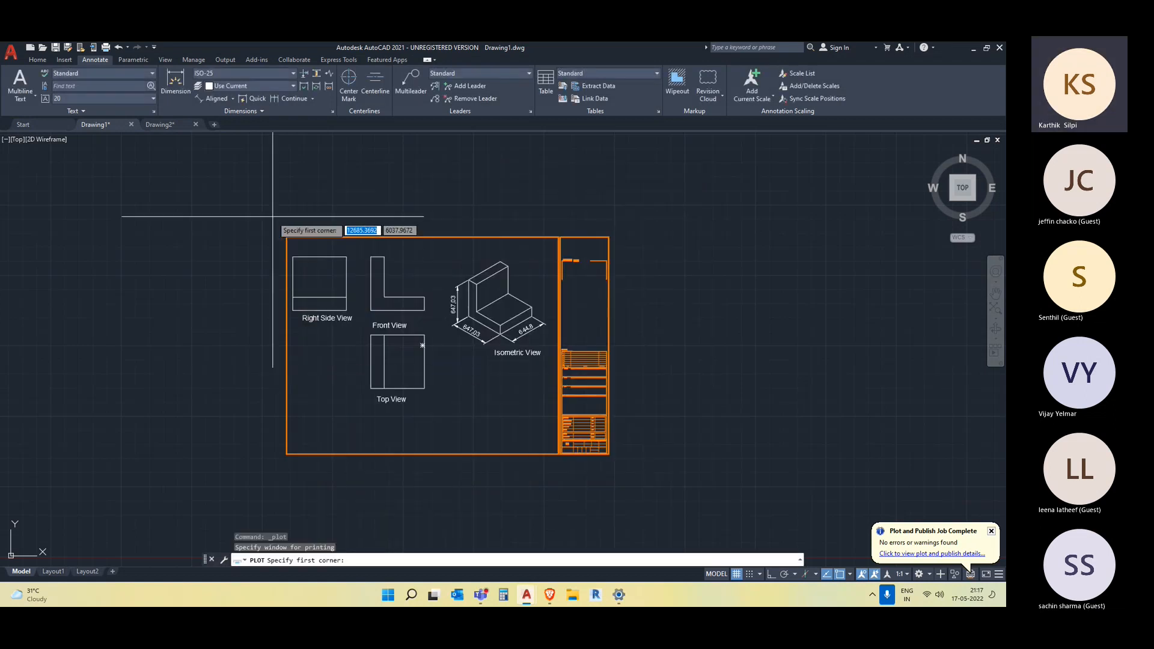
click(272, 216)
click(624, 471)
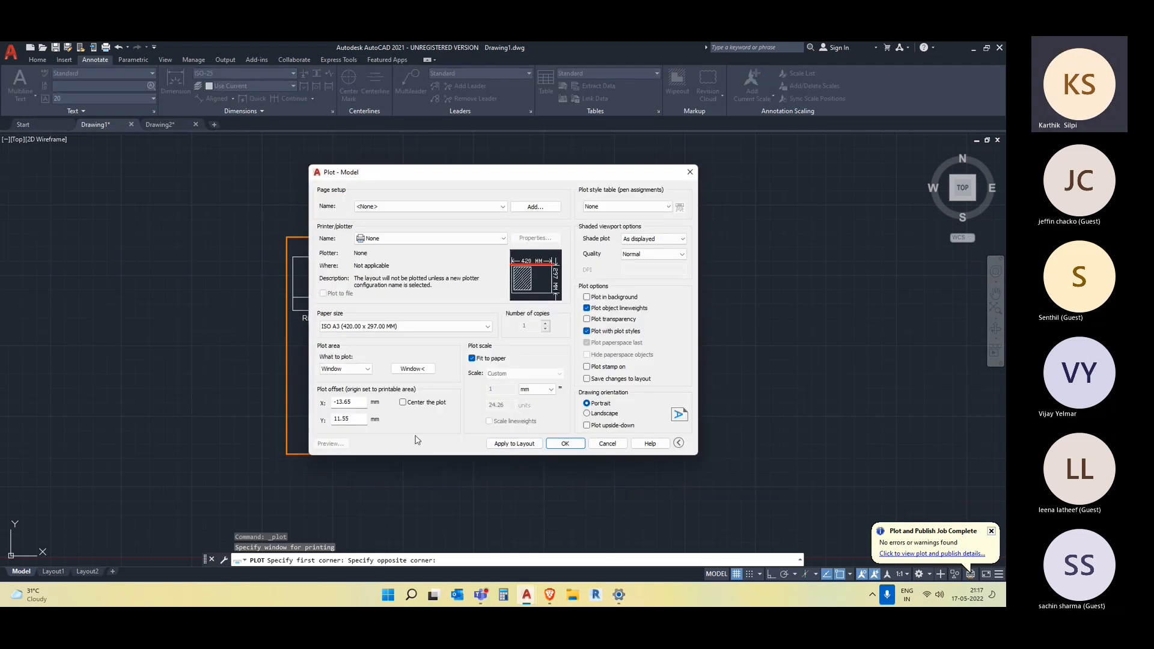
click(411, 369)
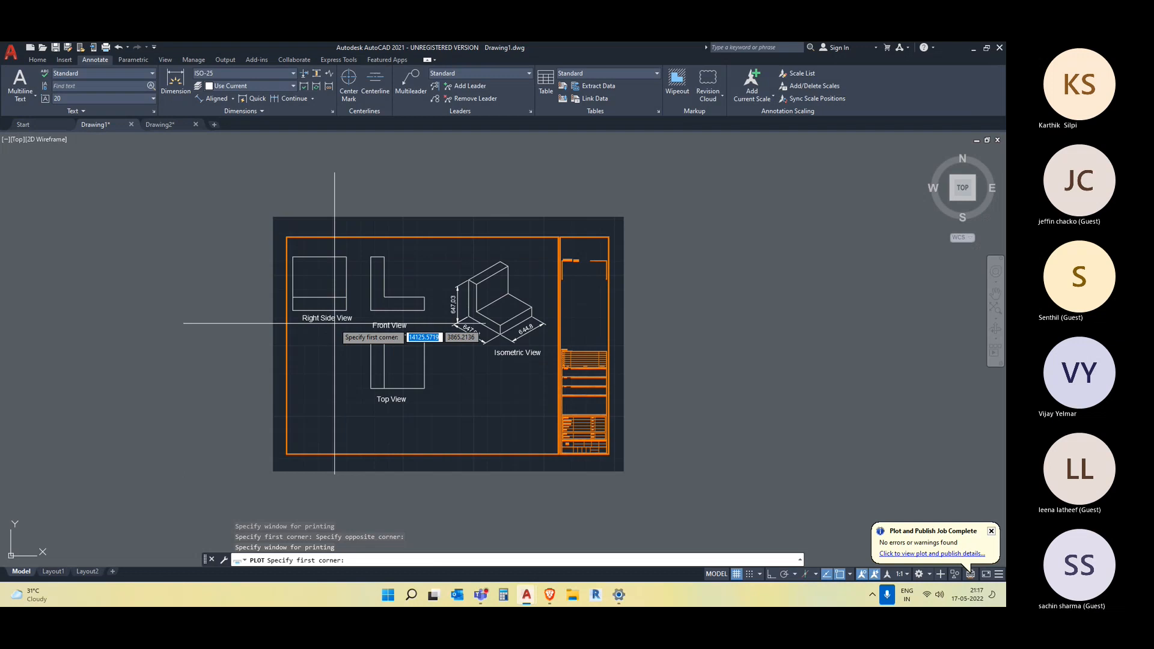
click(273, 220)
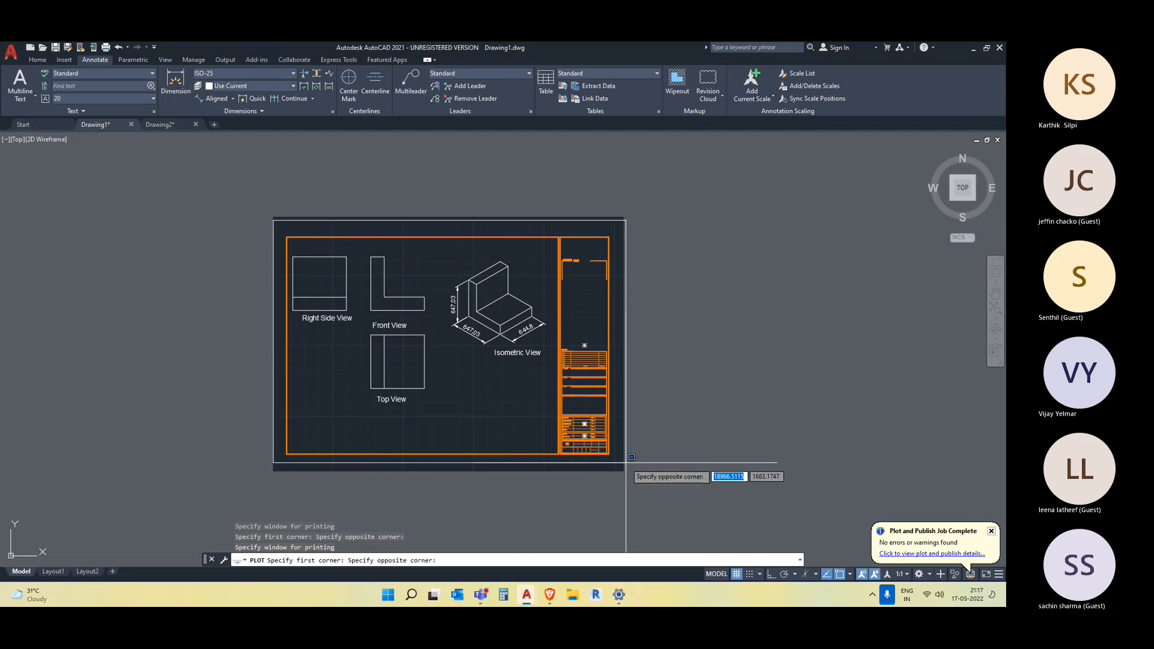
click(619, 471)
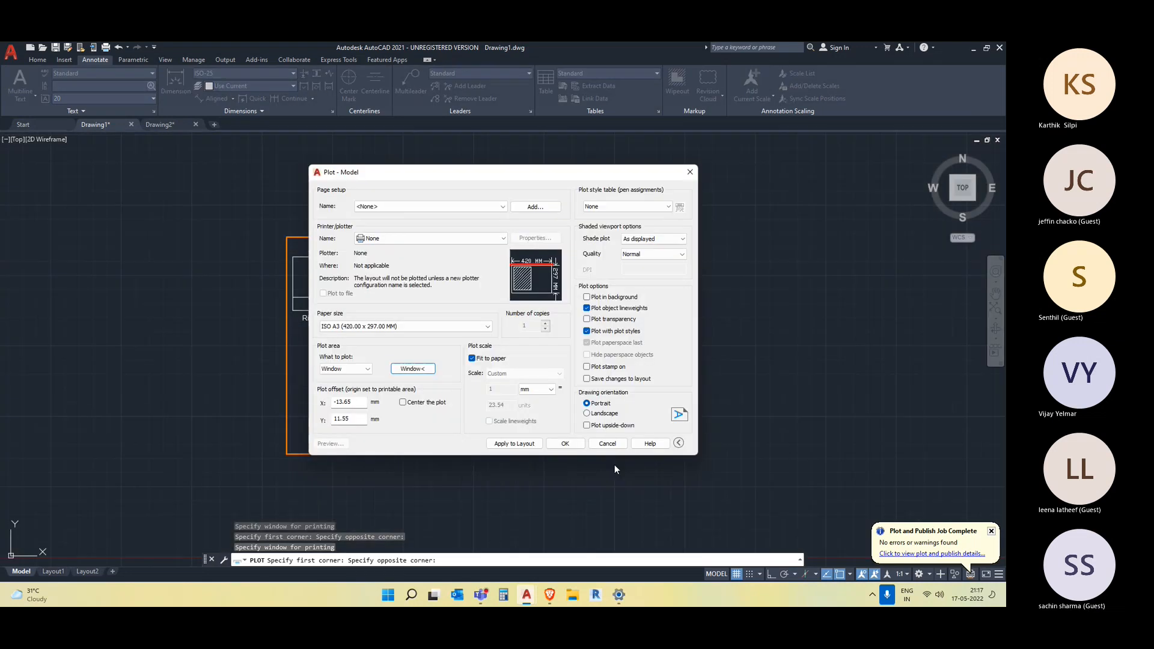
- Try plotting the A3 sheet, set the plotter to AutoCAD PDF (General Documentation).pc3, and preview the plot
click(563, 444)
click(576, 339)
click(431, 238)
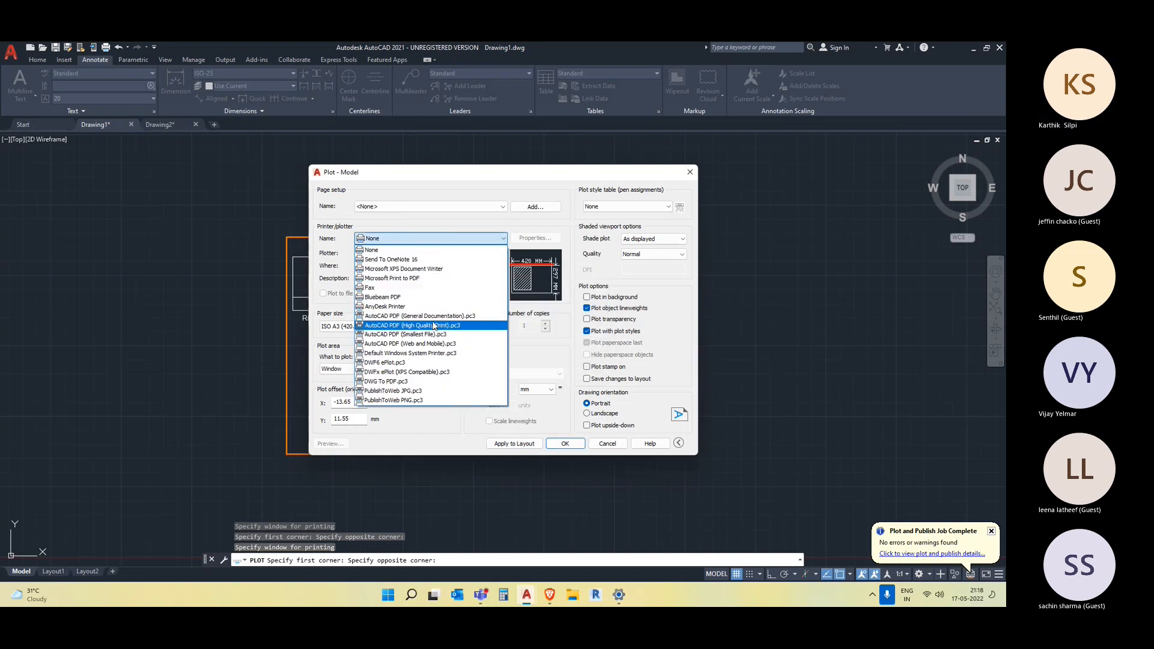
click(431, 317)
click(331, 444)
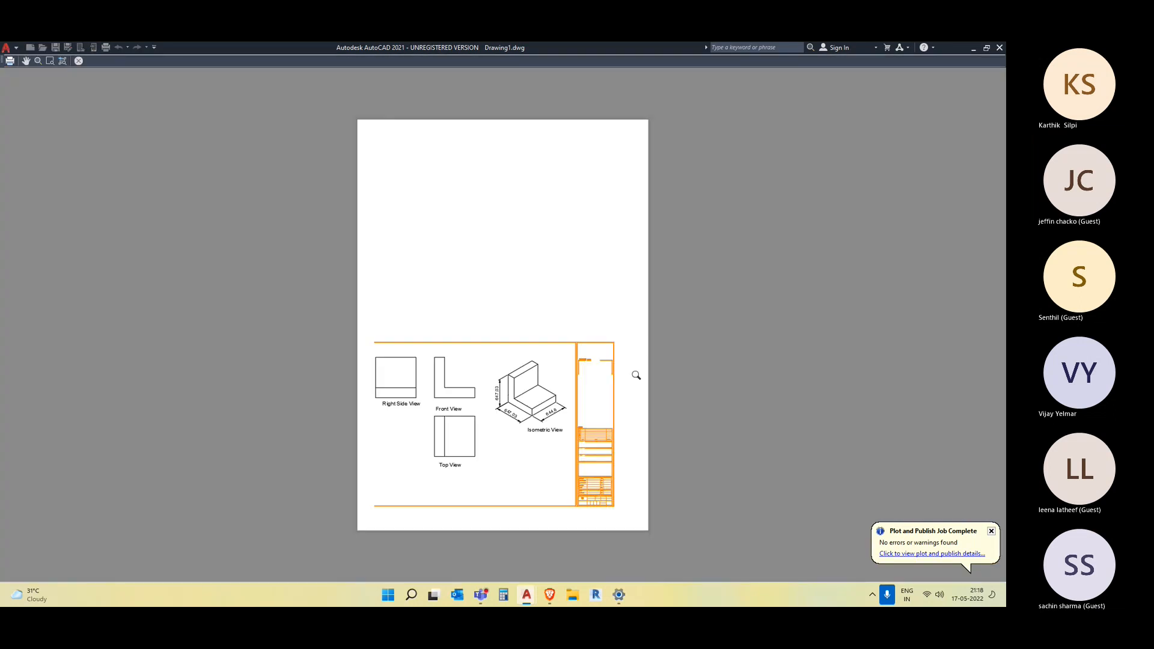
key(Escape)
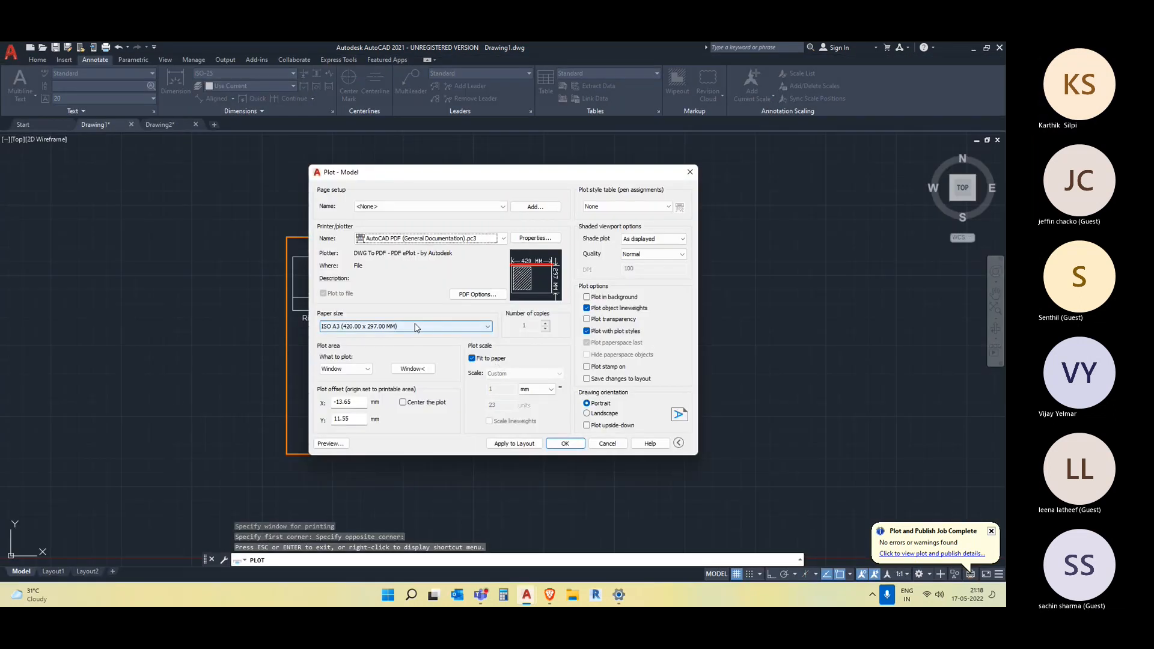
- Try ISO A3 (297.00 x 420.00 MM) paper with a tighter window around the title block, preview it, and cancel the plot
click(415, 328)
click(410, 344)
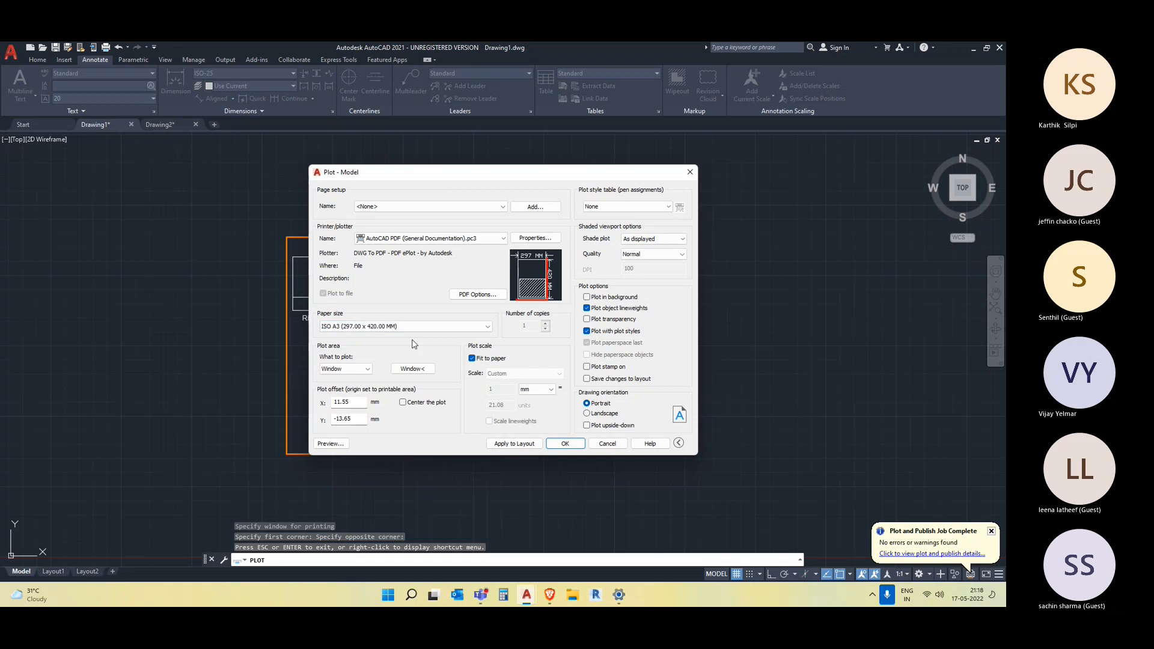
click(418, 372)
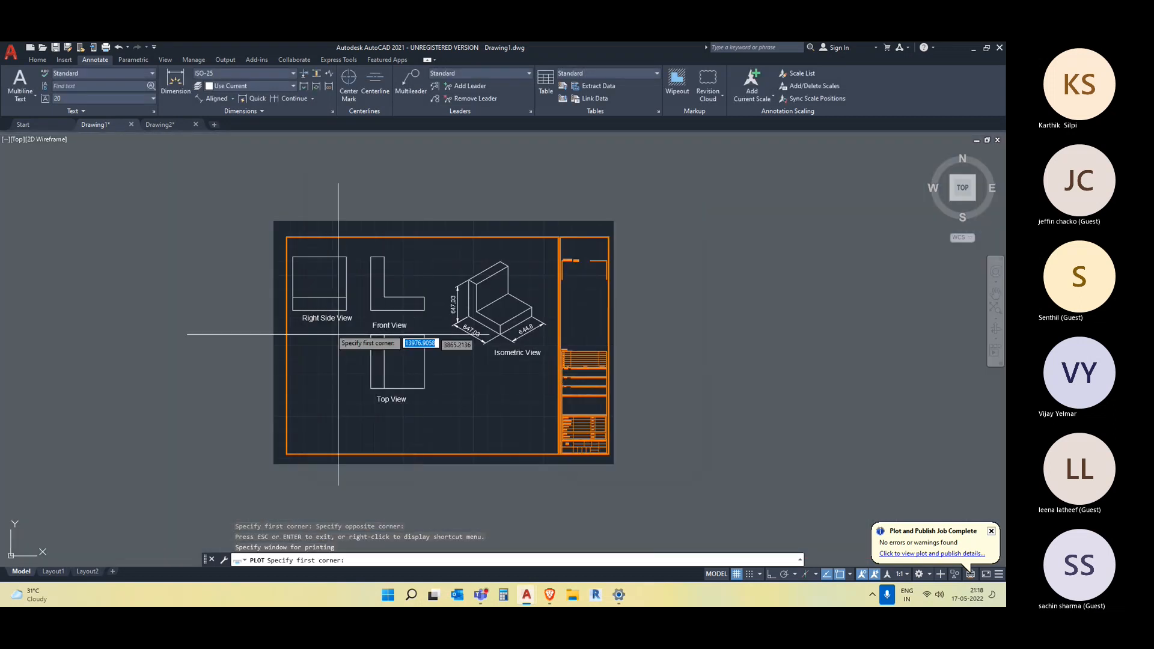
click(287, 230)
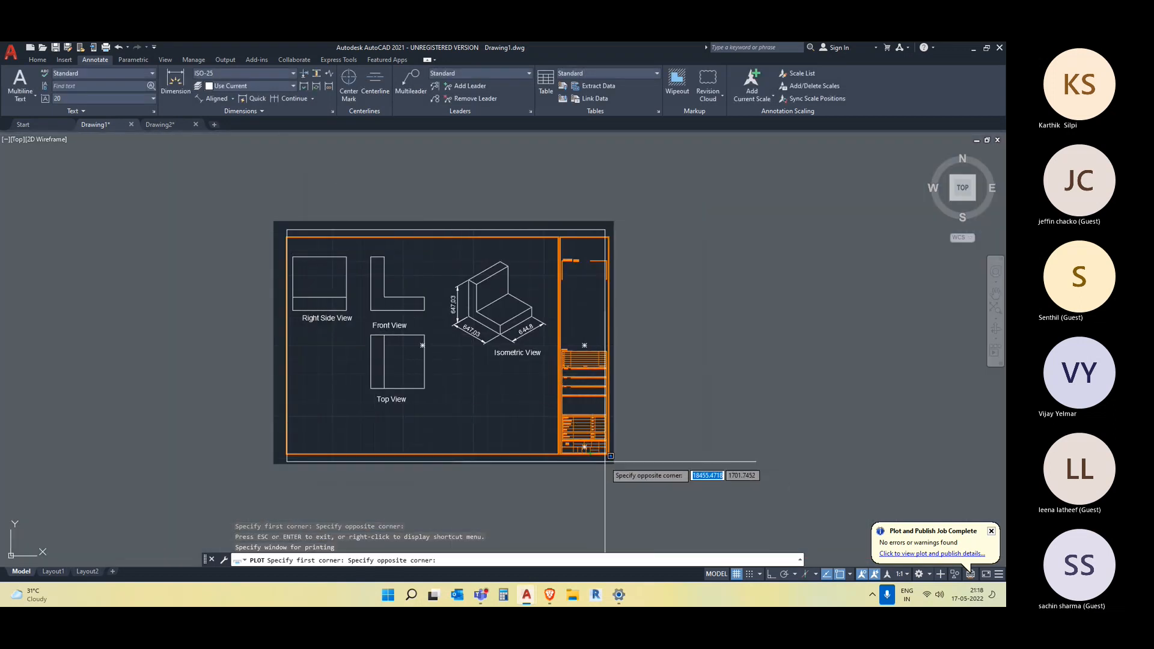
click(613, 469)
click(332, 445)
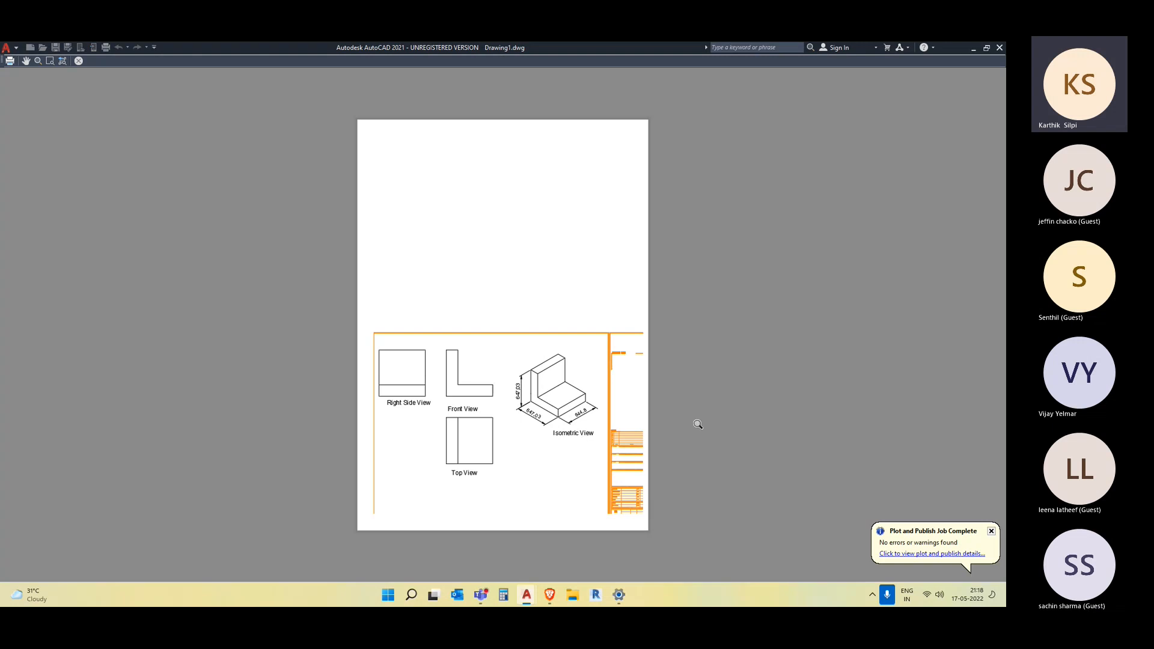
key(Escape)
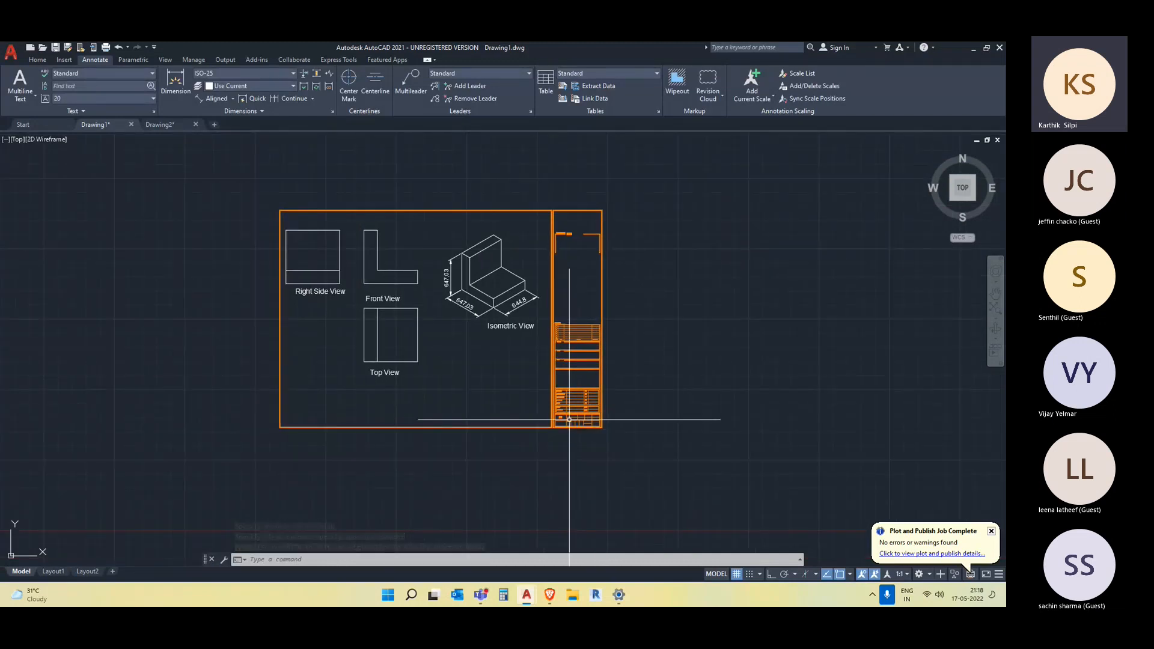
- Look at the blank sheet of Layout1 and return to the drawing in model space
click(54, 571)
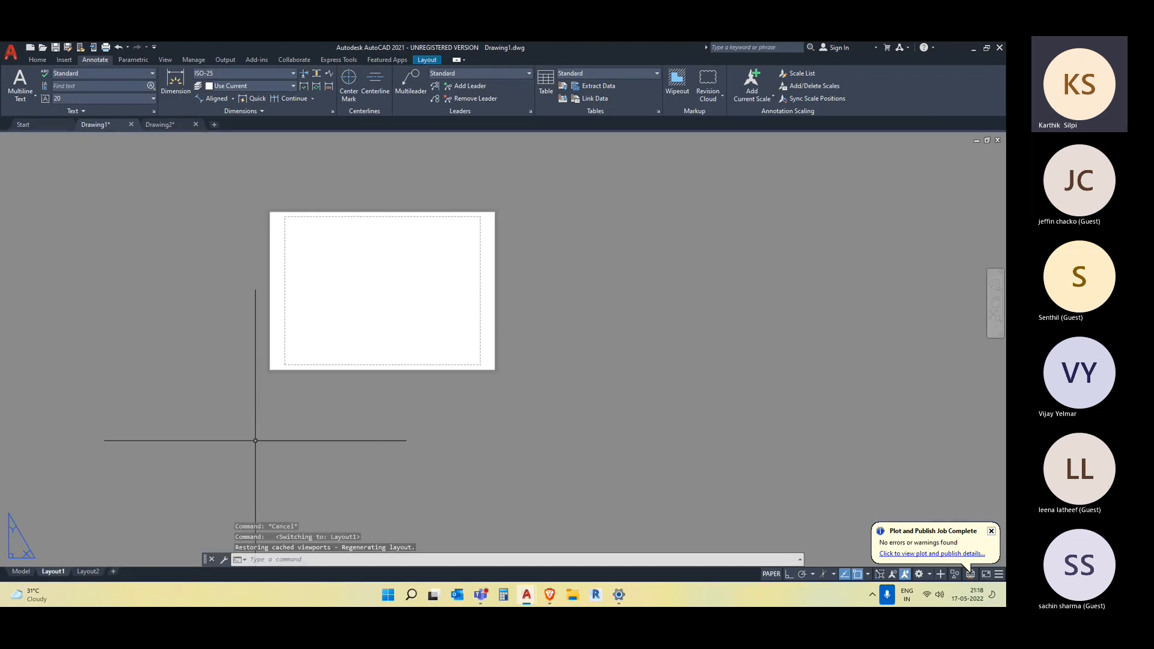
click(23, 571)
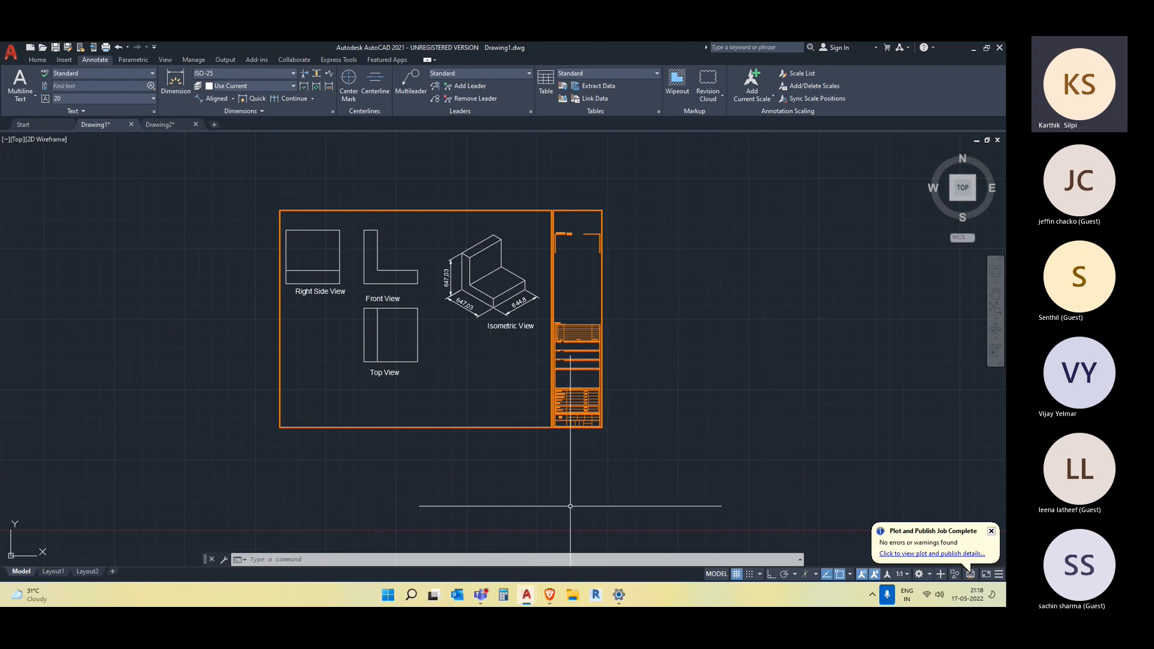
right_click(570, 506)
key(Escape)
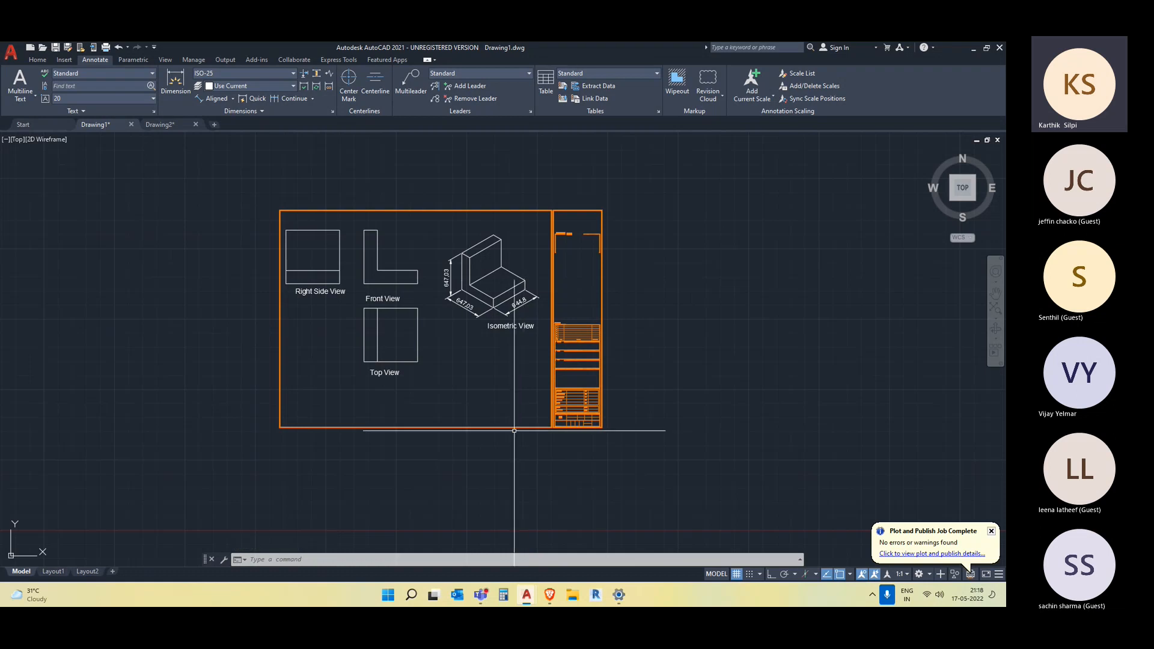
- Switch to Layout1, bring up the layout tools, and inspect the blank sheet and its dashed printable-area boundary
mouse_move(57, 574)
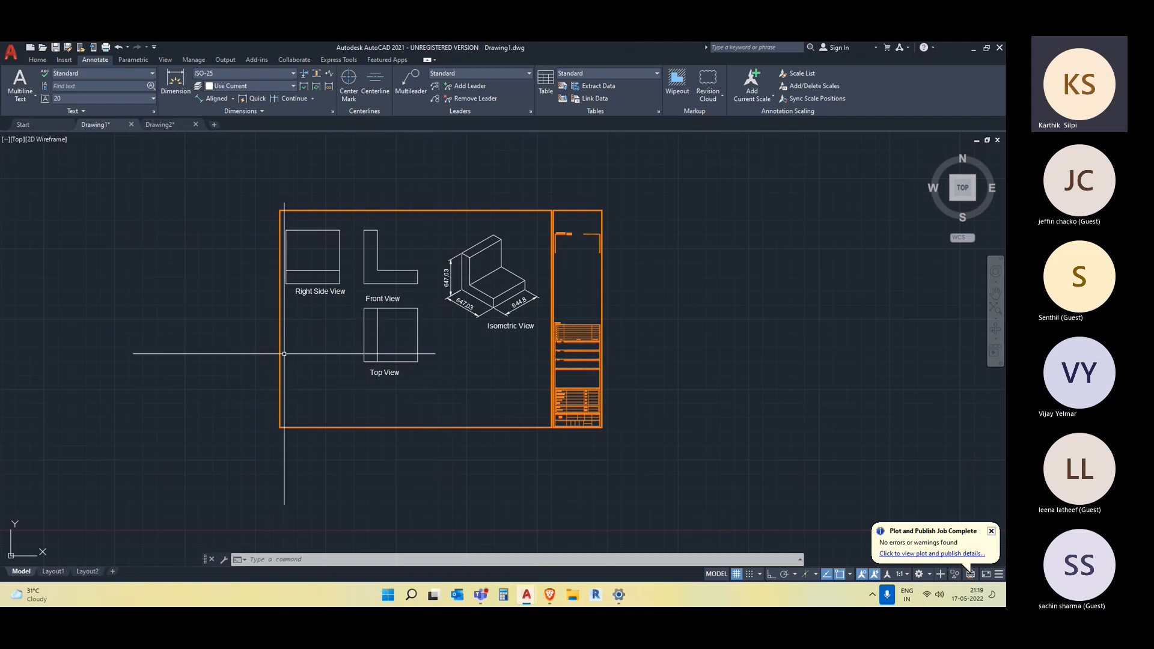
click(54, 572)
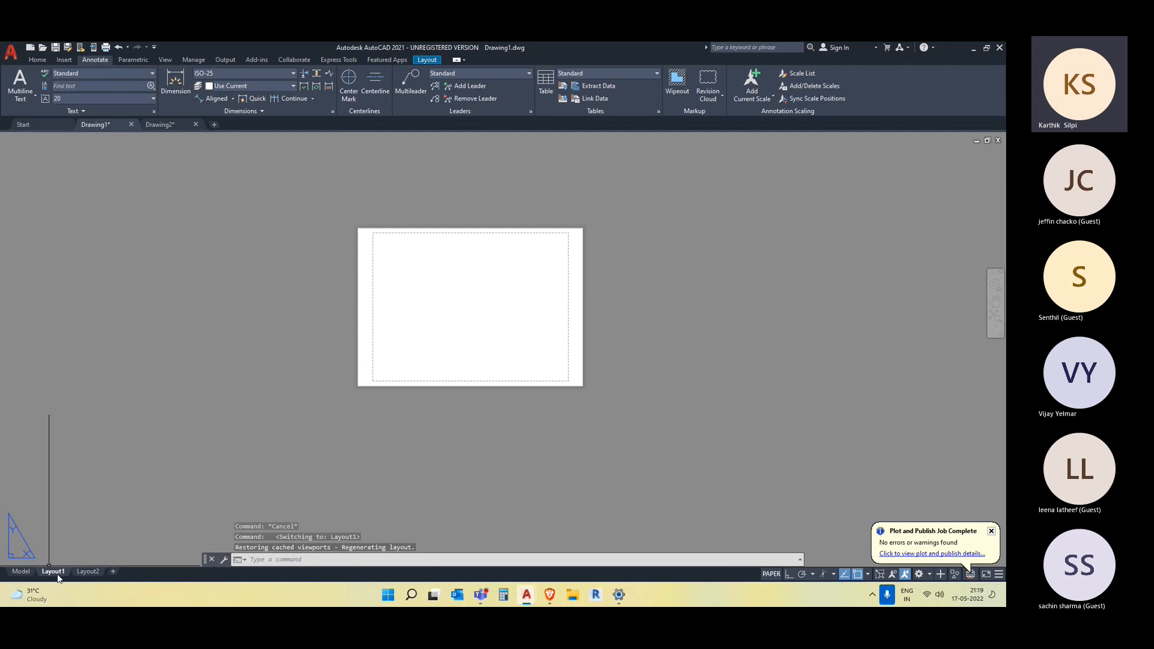
click(428, 61)
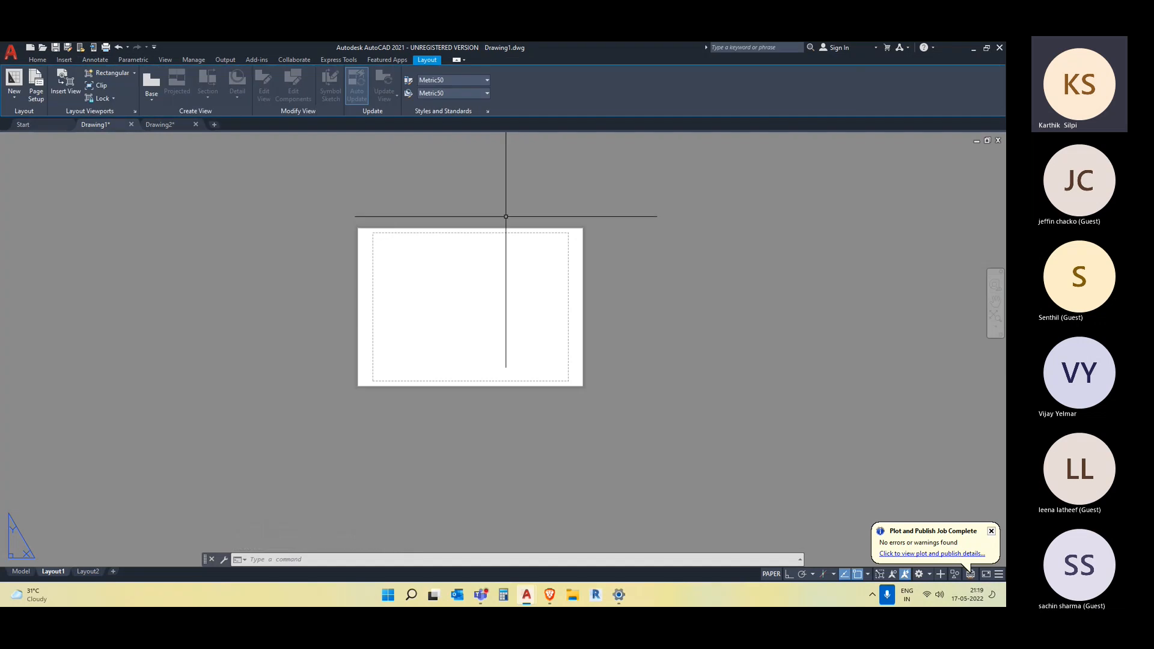
middle_drag(685, 318, 675, 344)
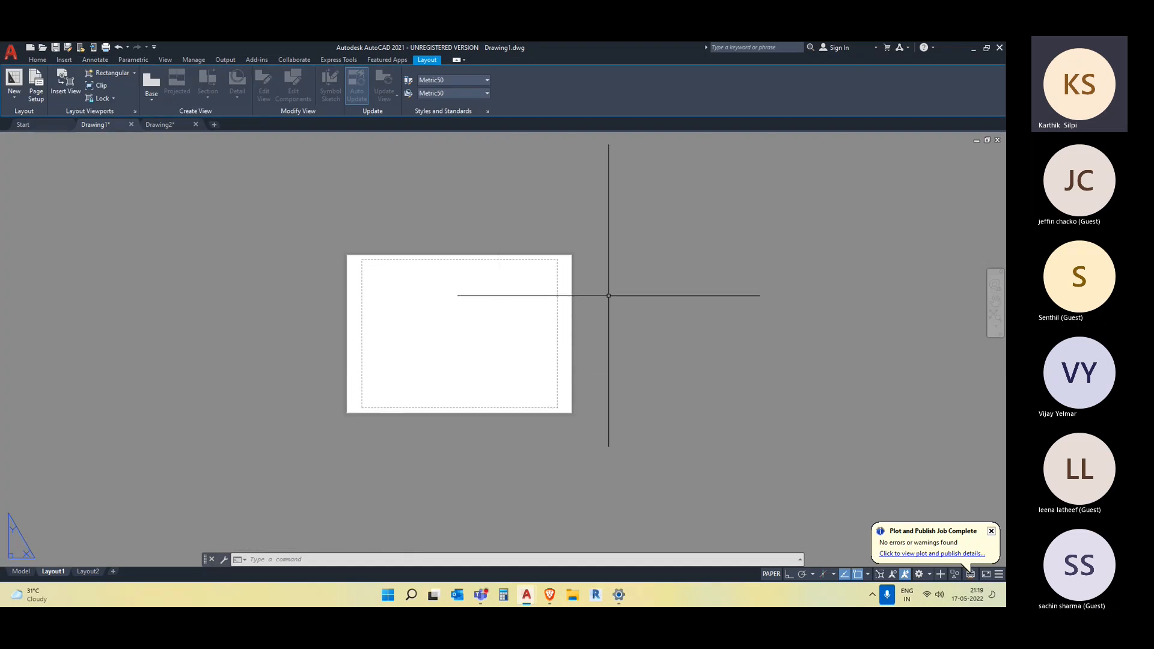
middle_drag(541, 399, 492, 419)
click(395, 443)
click(319, 326)
scroll(315, 295, up, 2)
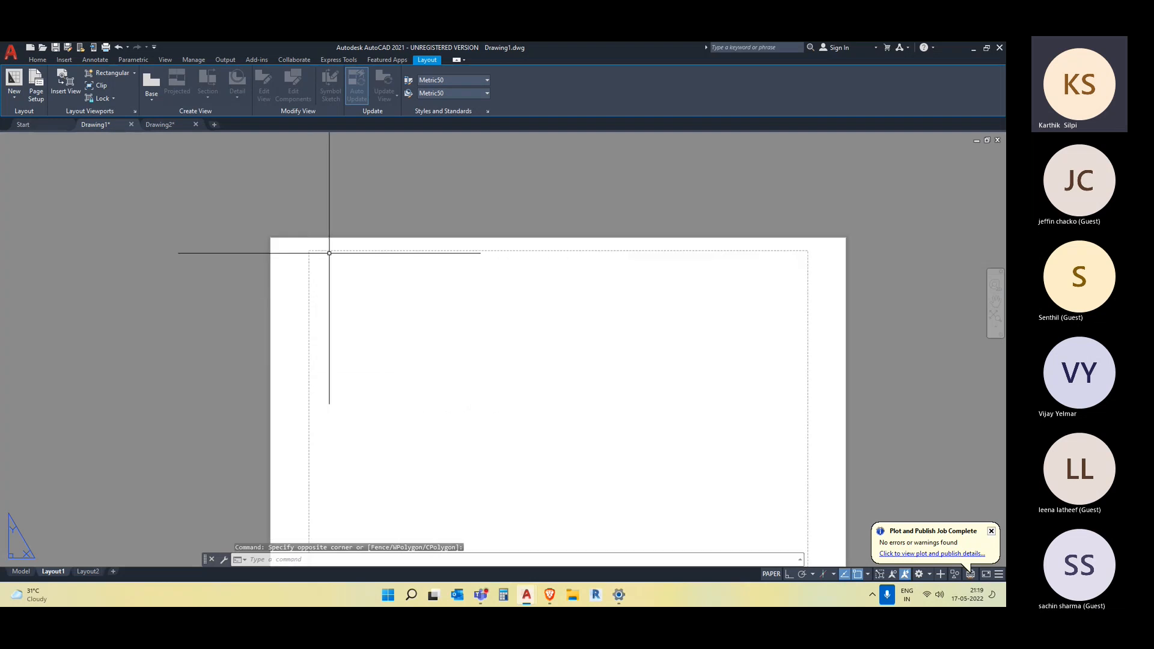
scroll(712, 265, down, 2)
scroll(601, 429, up, 2)
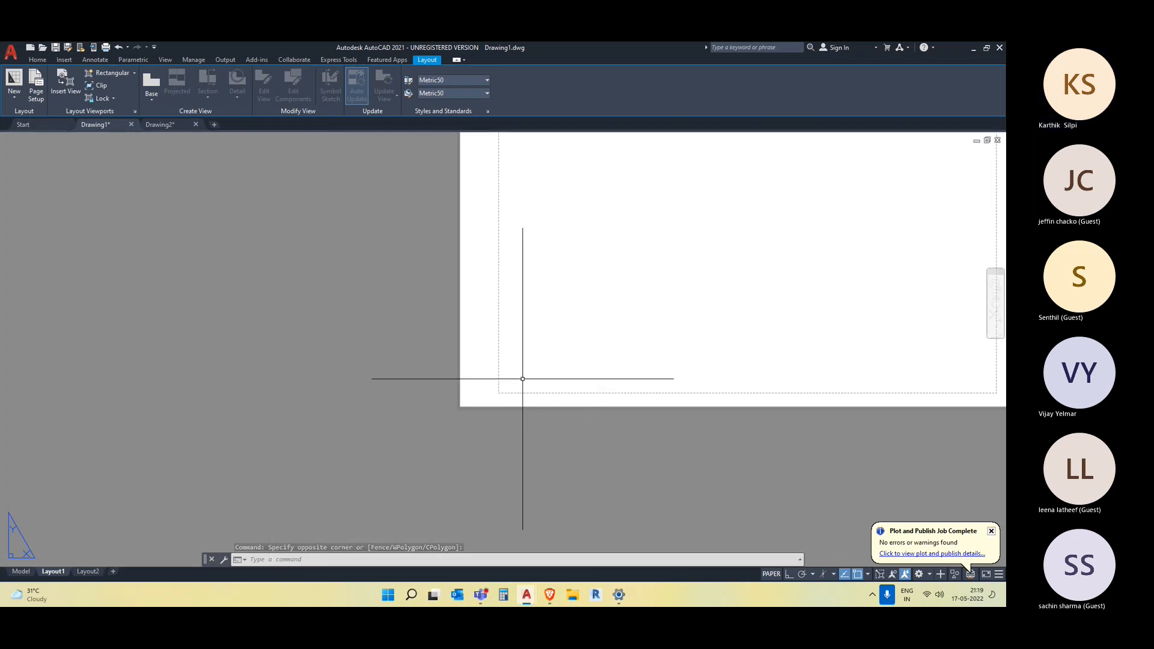
scroll(507, 396, down, 3)
middle_drag(615, 438, 420, 443)
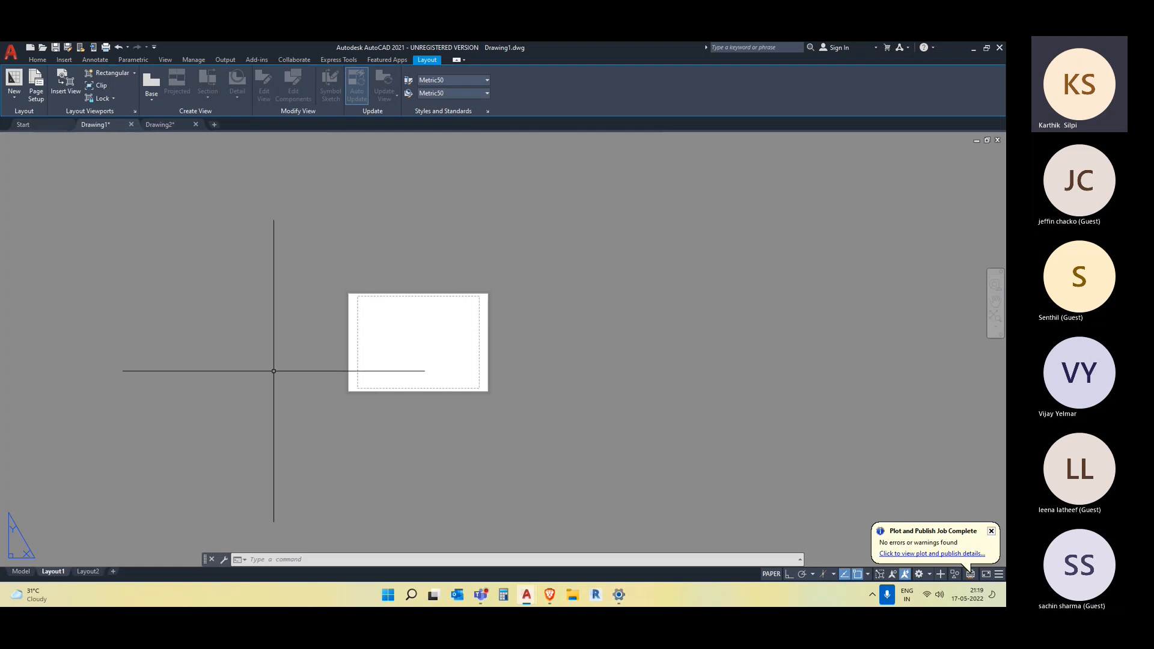
- Create a new page setup for Layout1 with the suggested name, using AutoCAD PDF (General Documentation).pc3 as the plotter
text(PAGES)
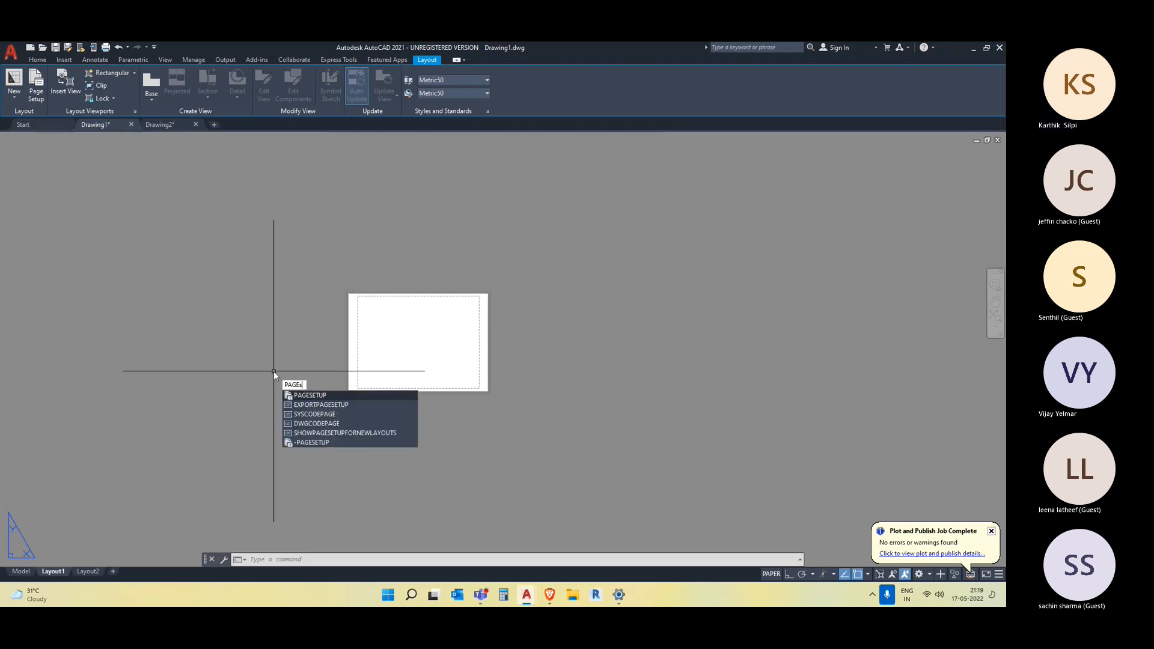
click(346, 395)
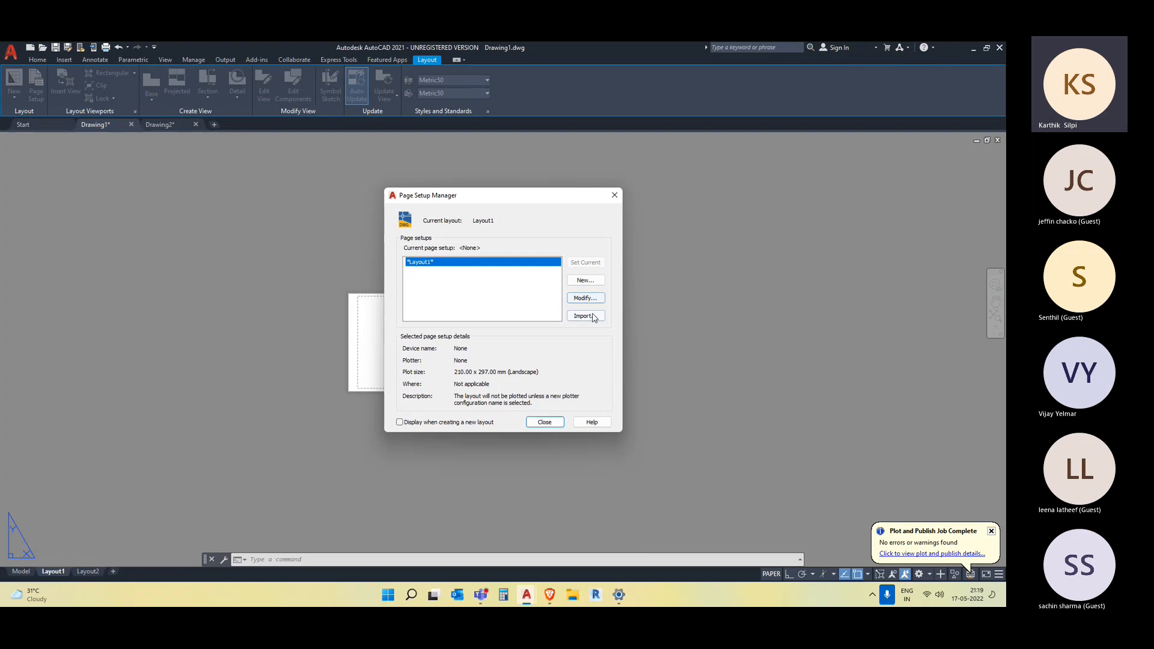
click(585, 280)
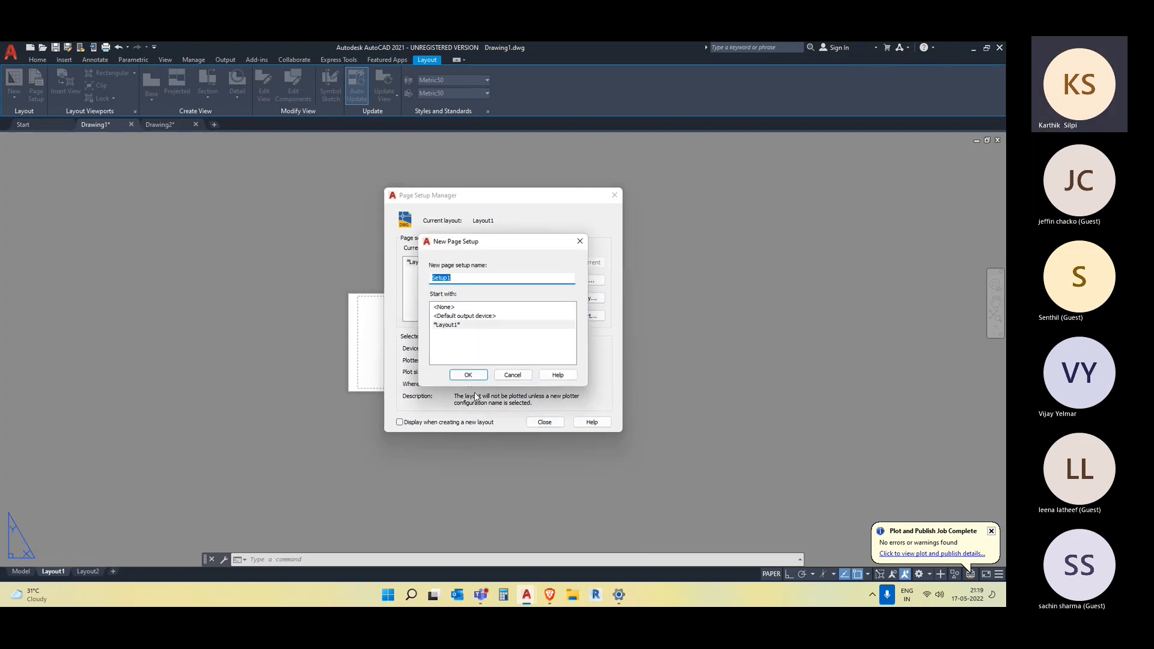
click(469, 375)
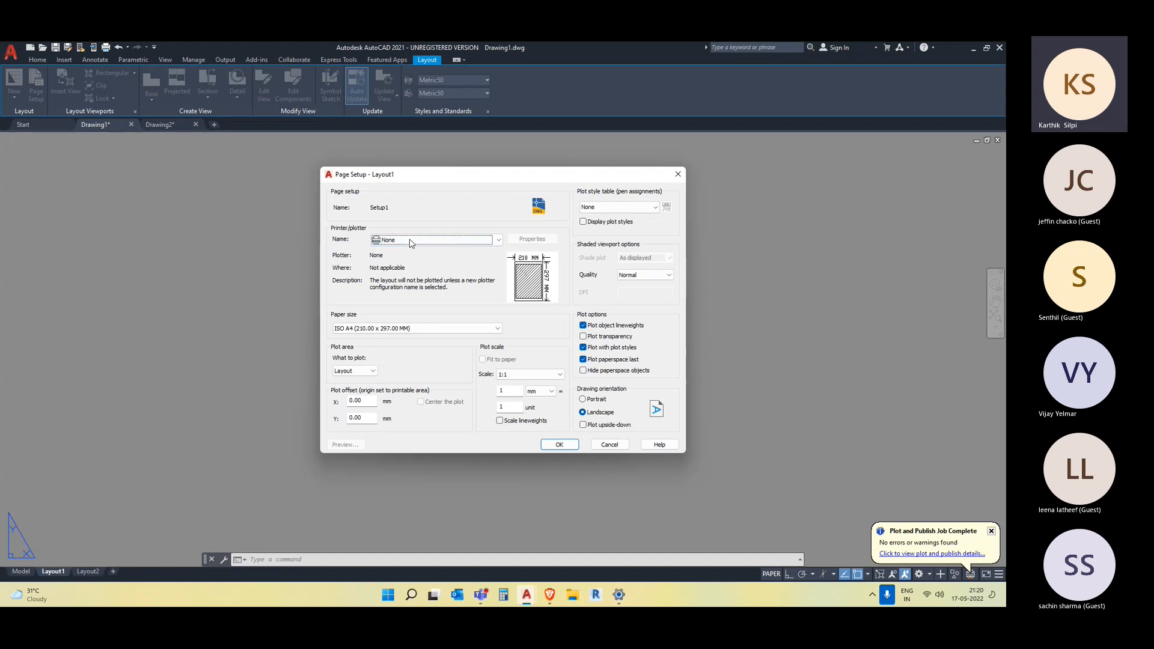
click(413, 241)
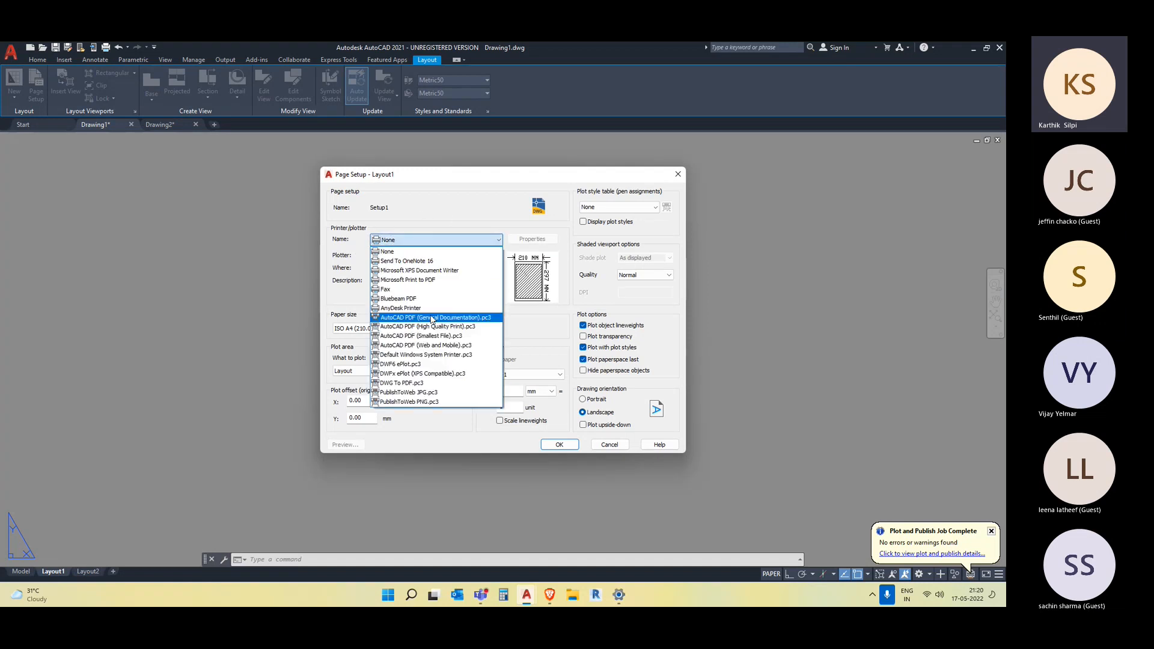
click(438, 318)
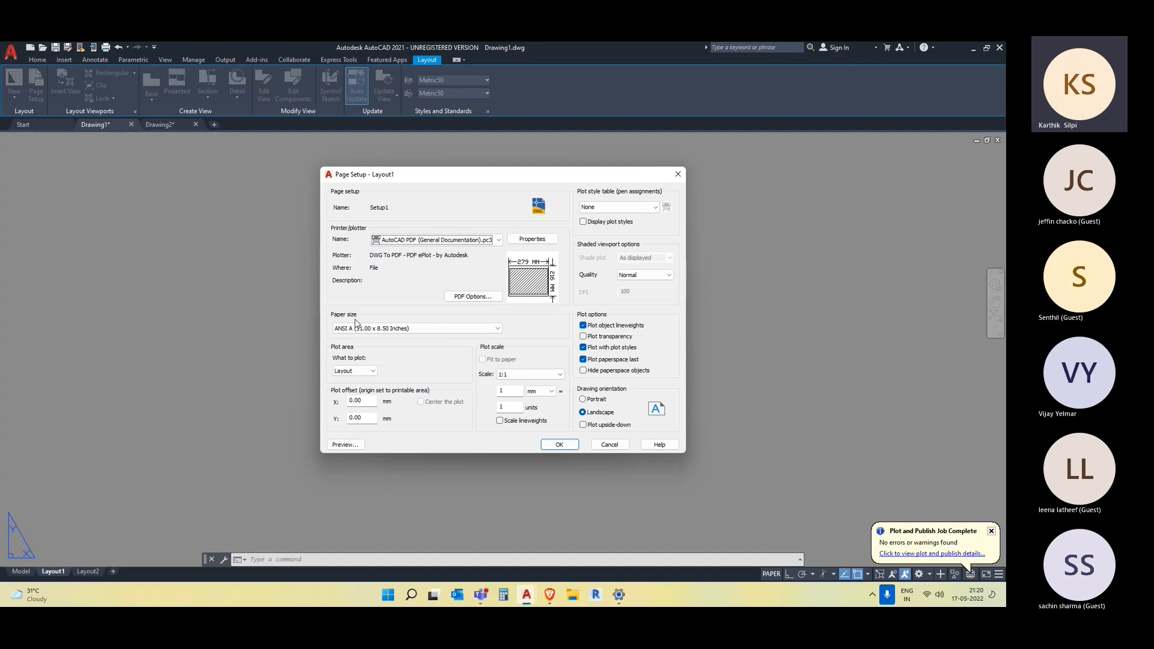
- Set the page setup's paper size to ISO A4 (297.00 x 210.00 MM)
click(395, 329)
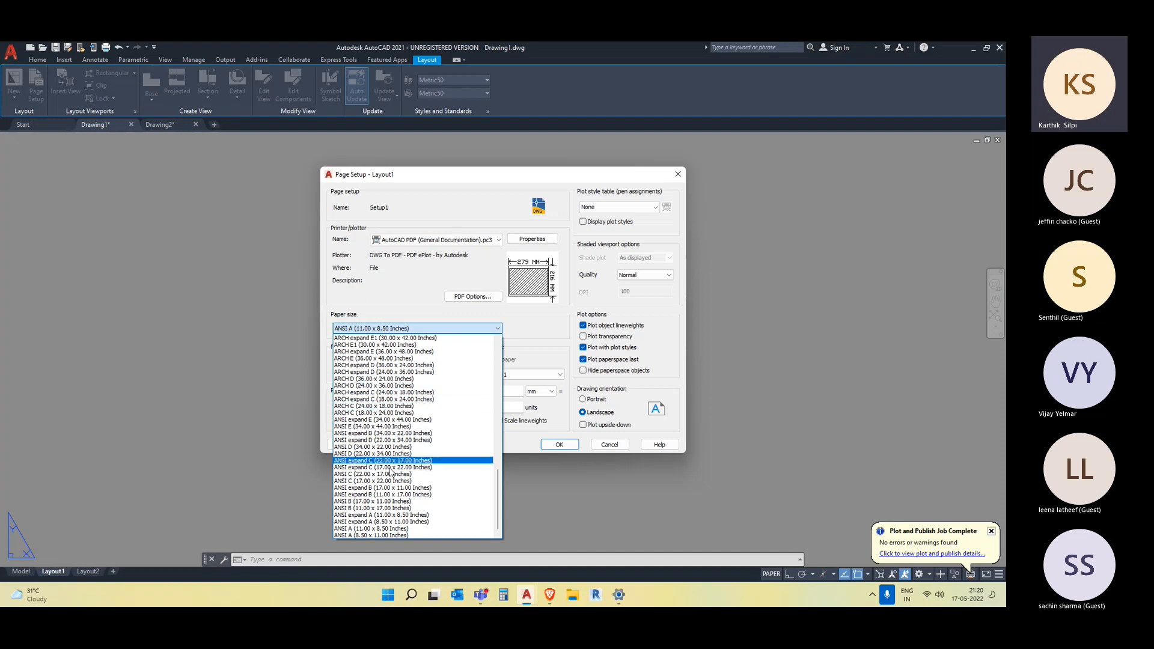
scroll(375, 391, up, 5)
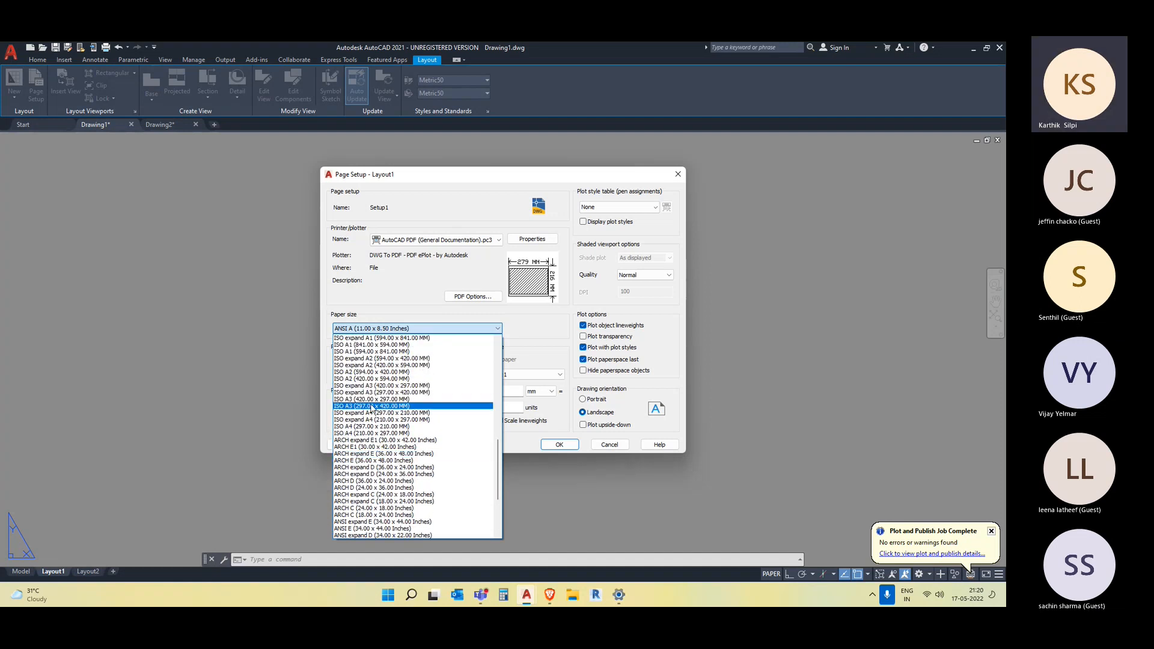
click(387, 421)
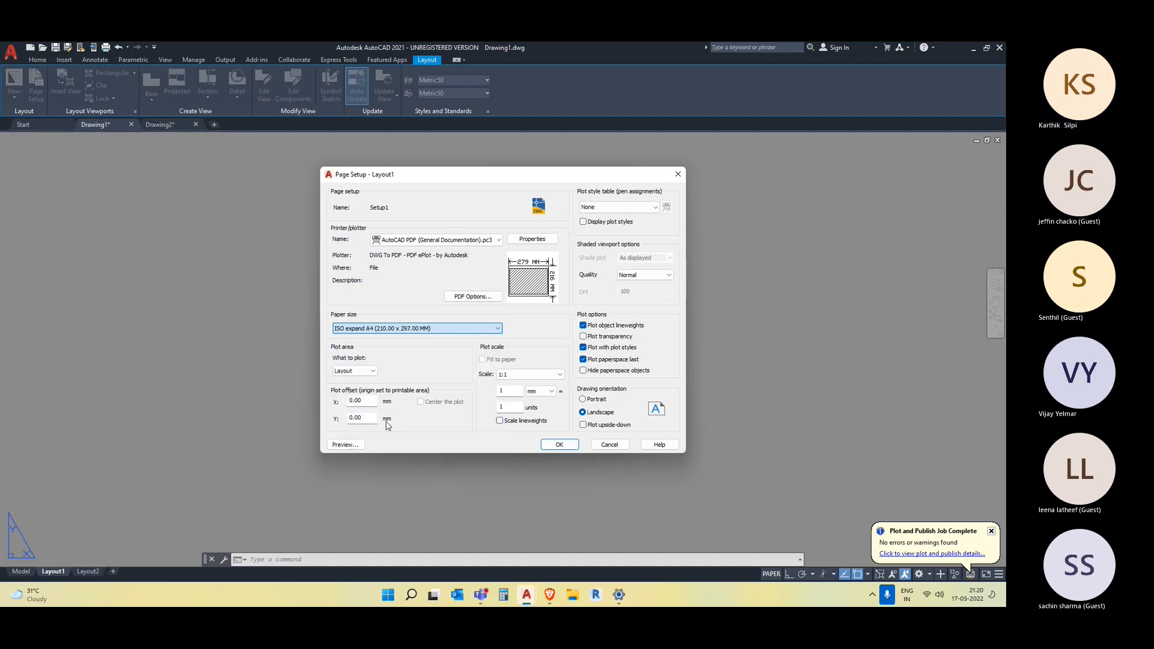
click(415, 328)
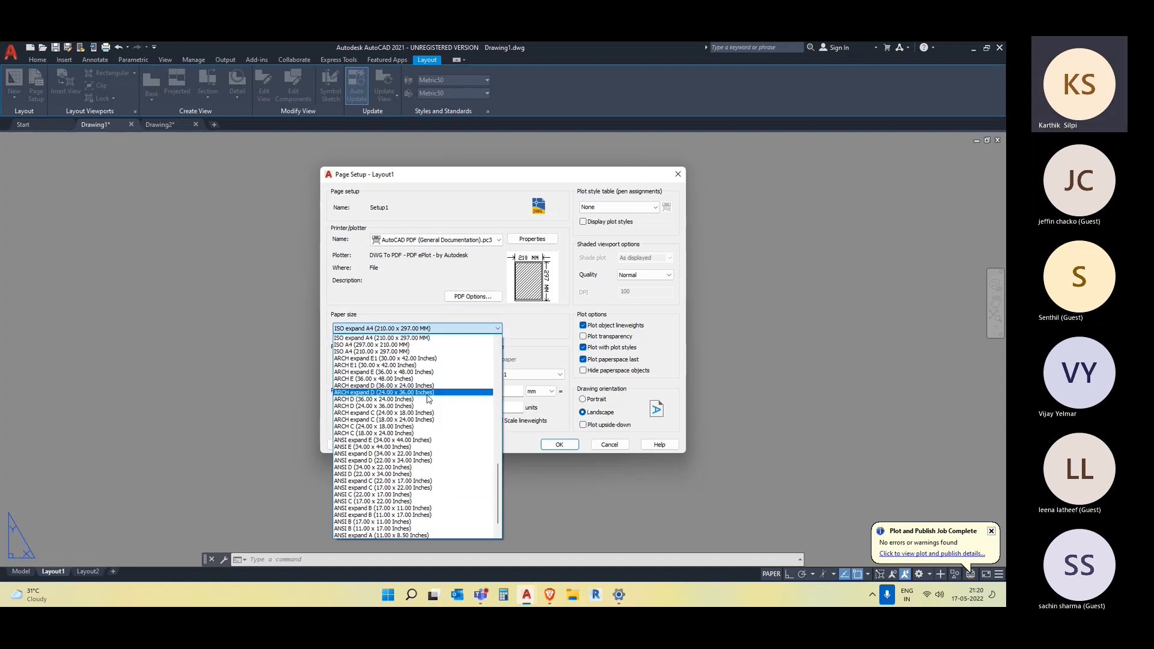
click(413, 345)
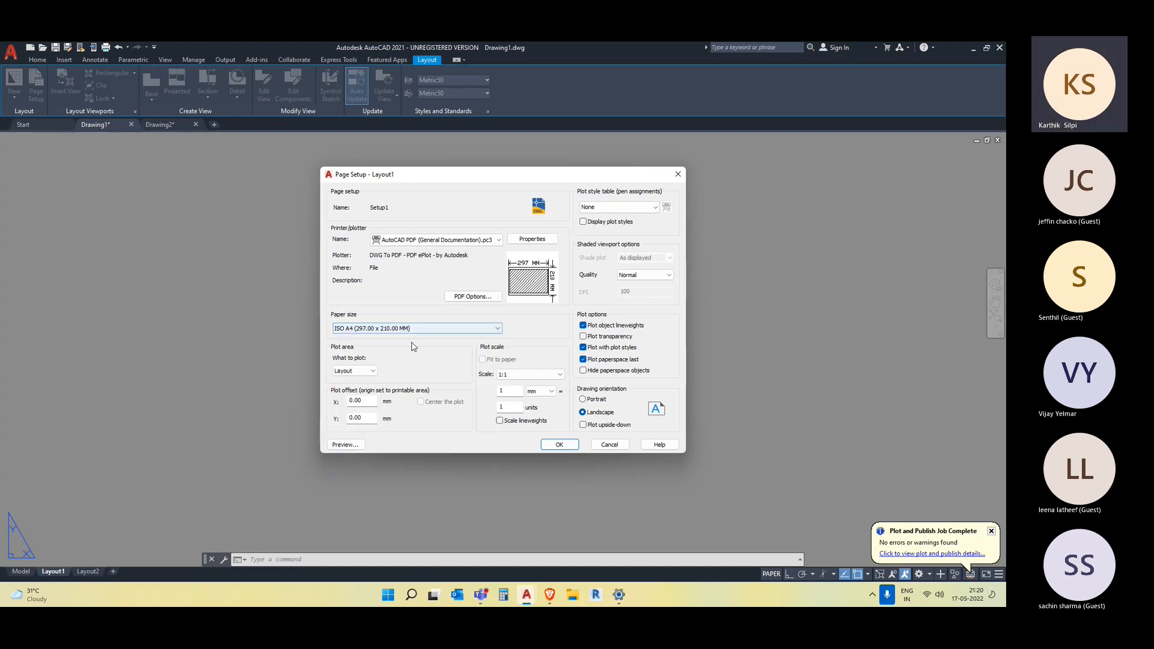
- Set the plot area to a window spanning opposite corners of the sheet's dashed printable area
click(359, 372)
click(363, 395)
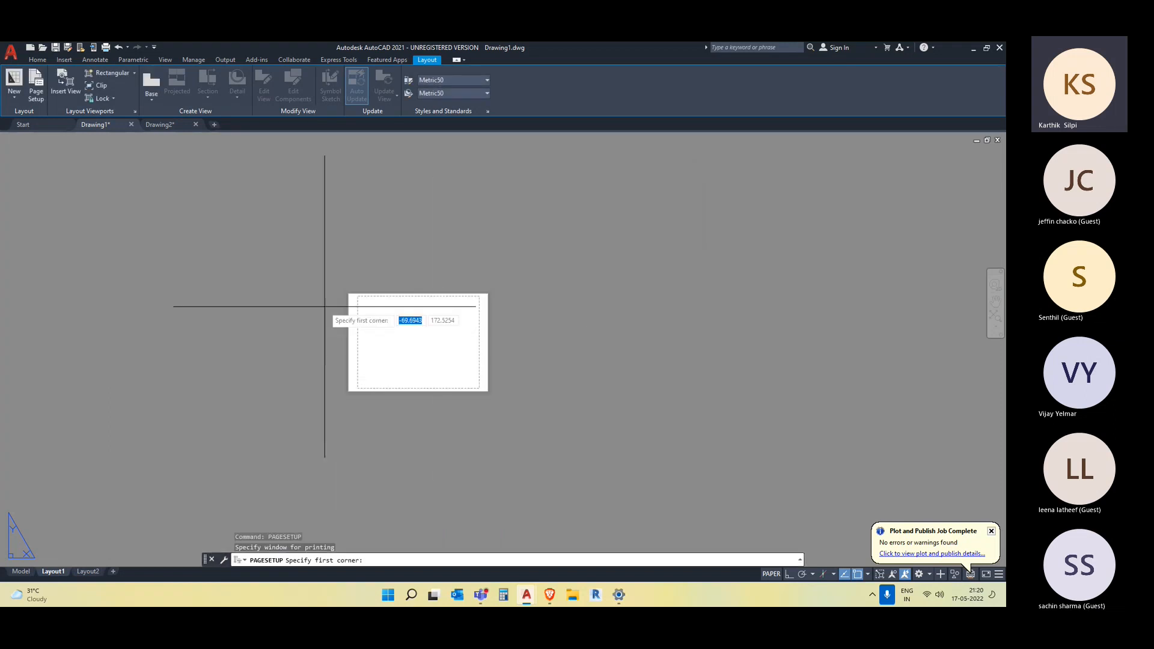
scroll(330, 306, up, 4)
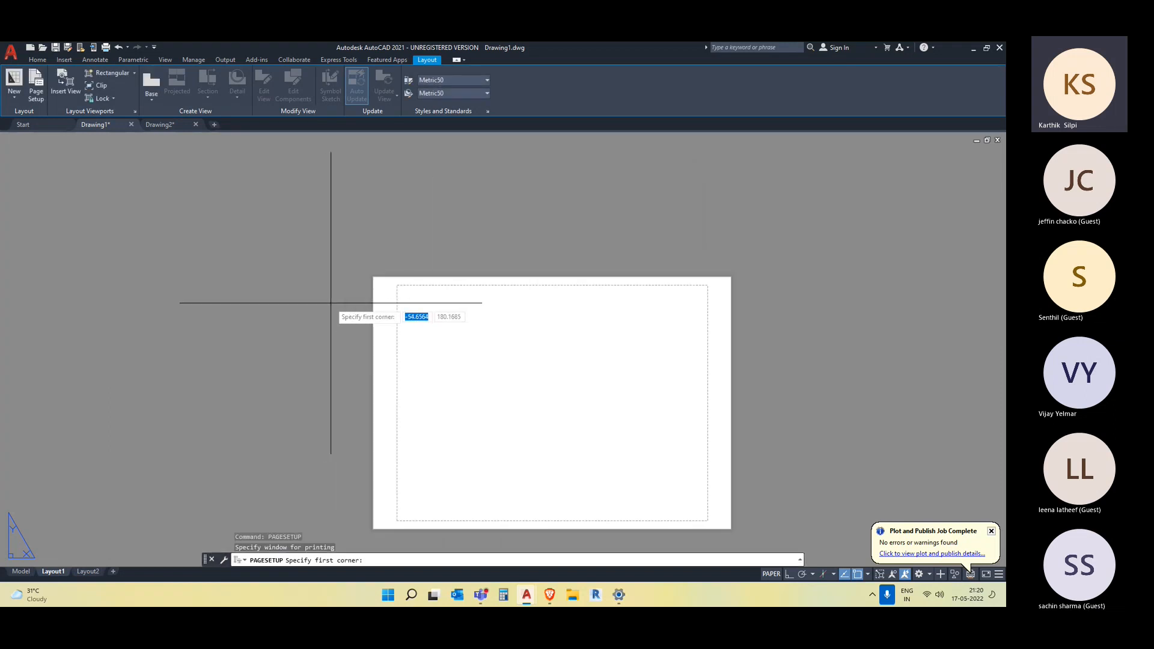
click(396, 285)
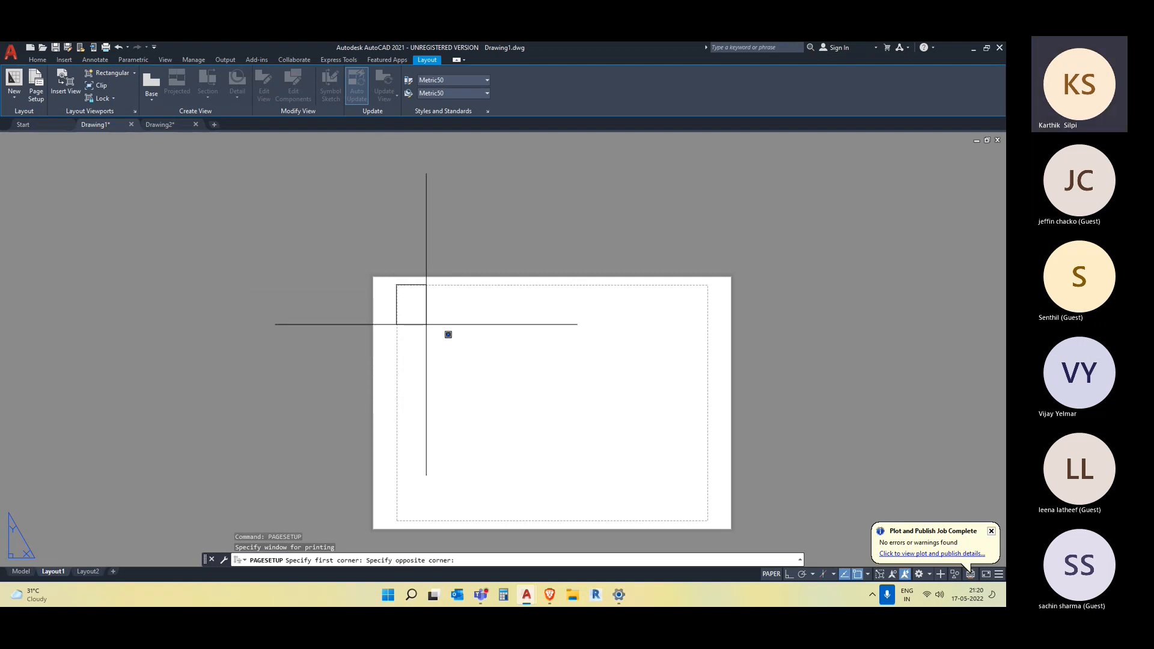
click(708, 521)
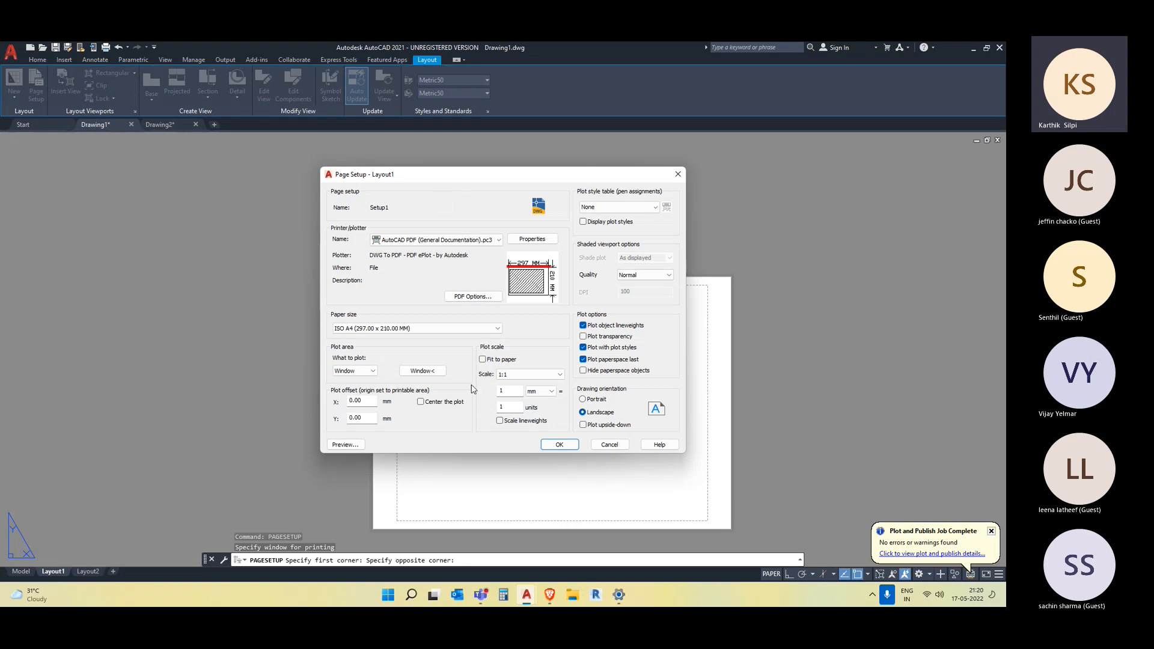
- Save the new page setup, make it current for Layout1, and close the page setup manager
click(560, 445)
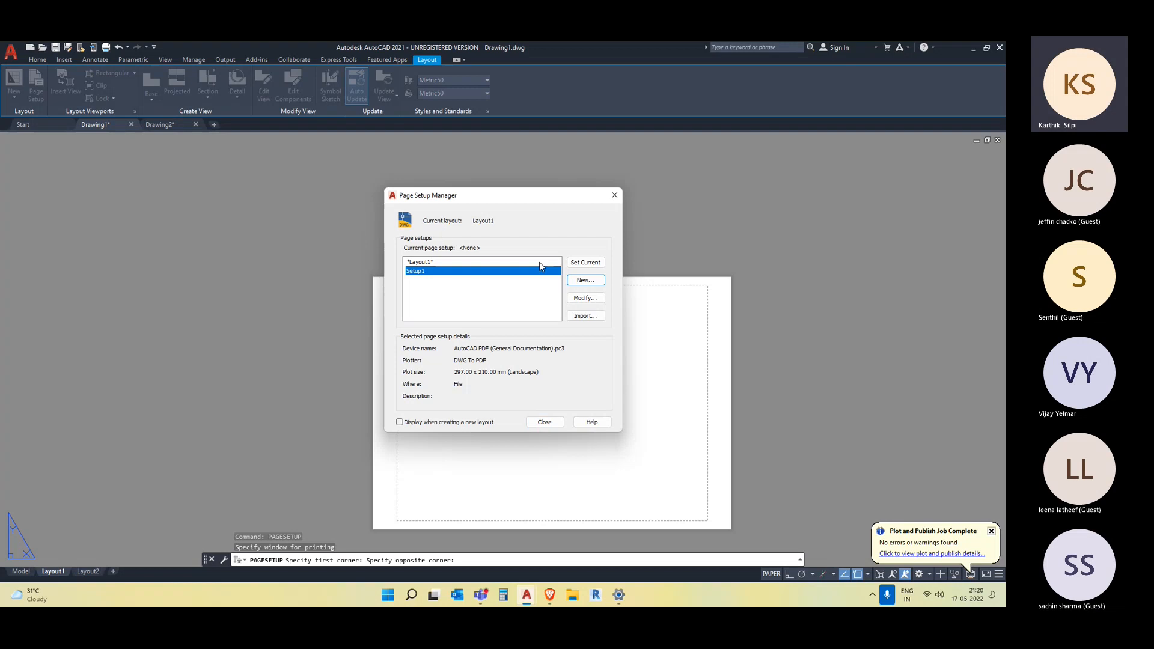
click(583, 263)
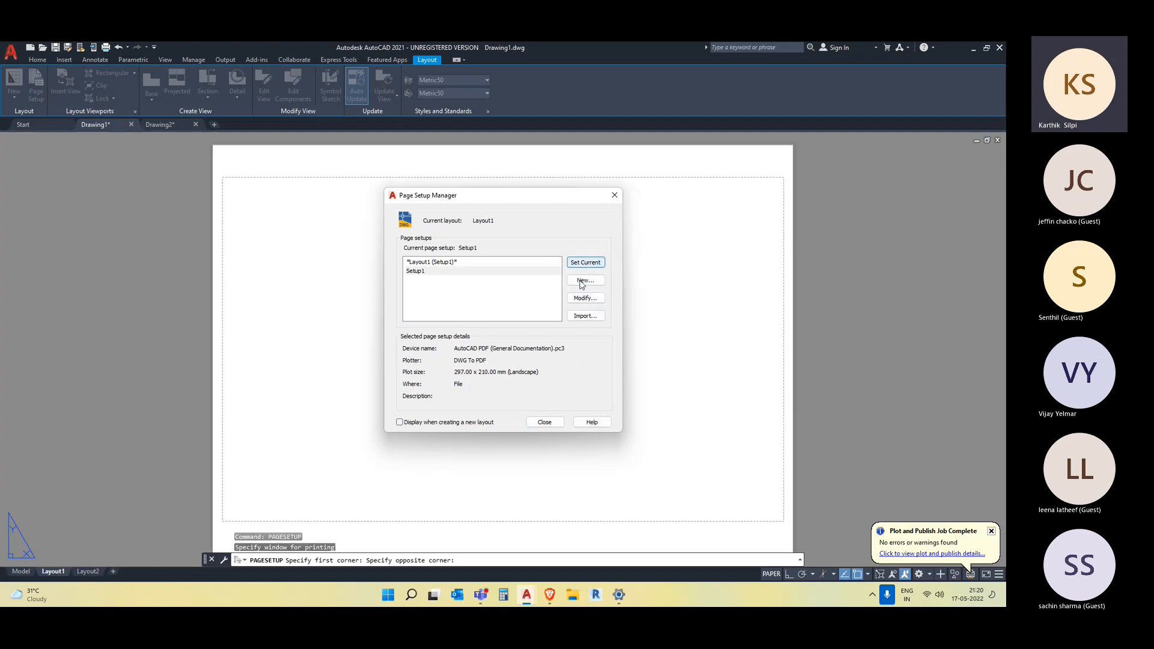
click(544, 422)
middle_drag(511, 411, 454, 391)
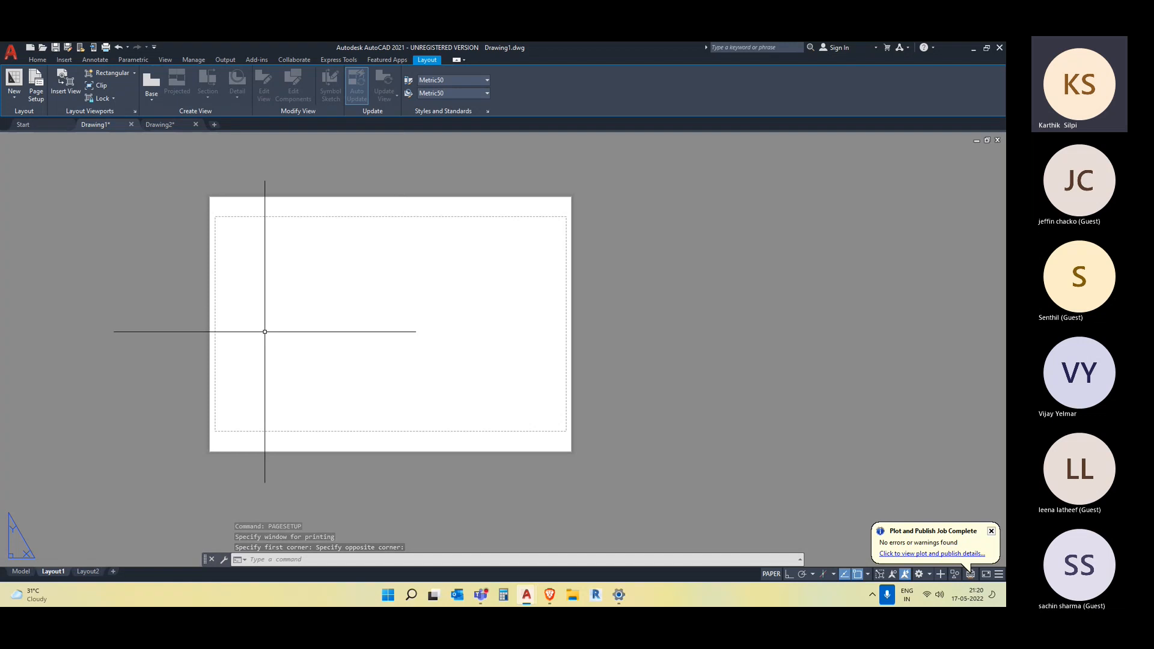
text(Pages)
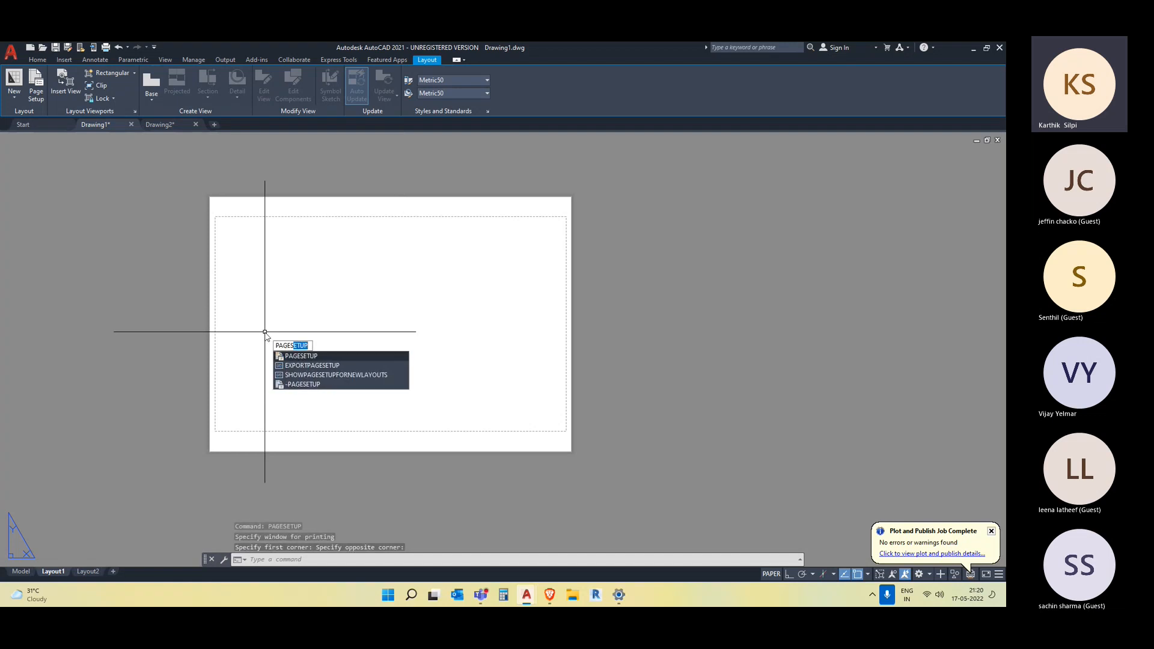
key(Escape)
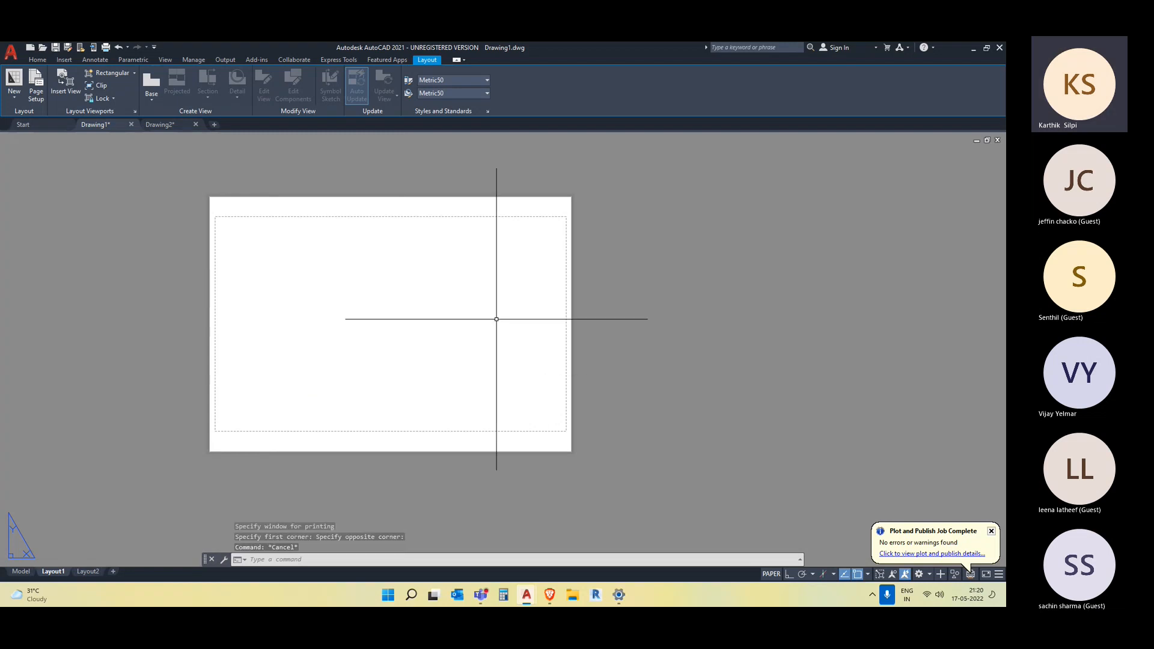
key(Escape)
click(21, 571)
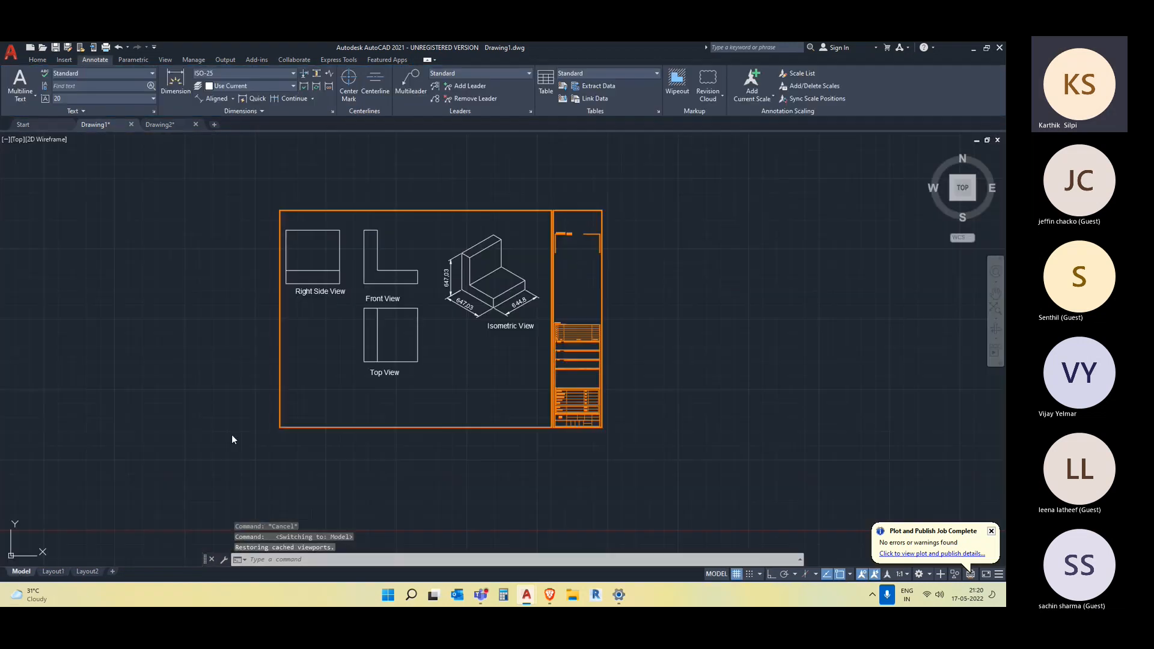
click(56, 572)
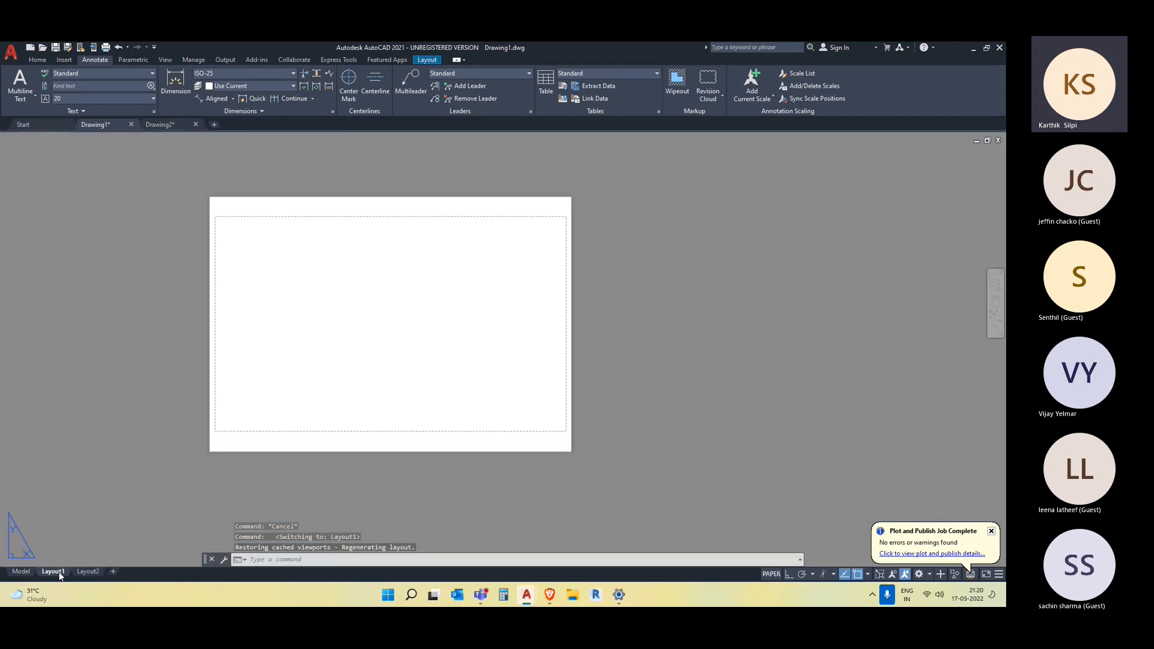
- Create a rectangular viewport on Layout1 filling nearly the entire dashed printable area
click(426, 59)
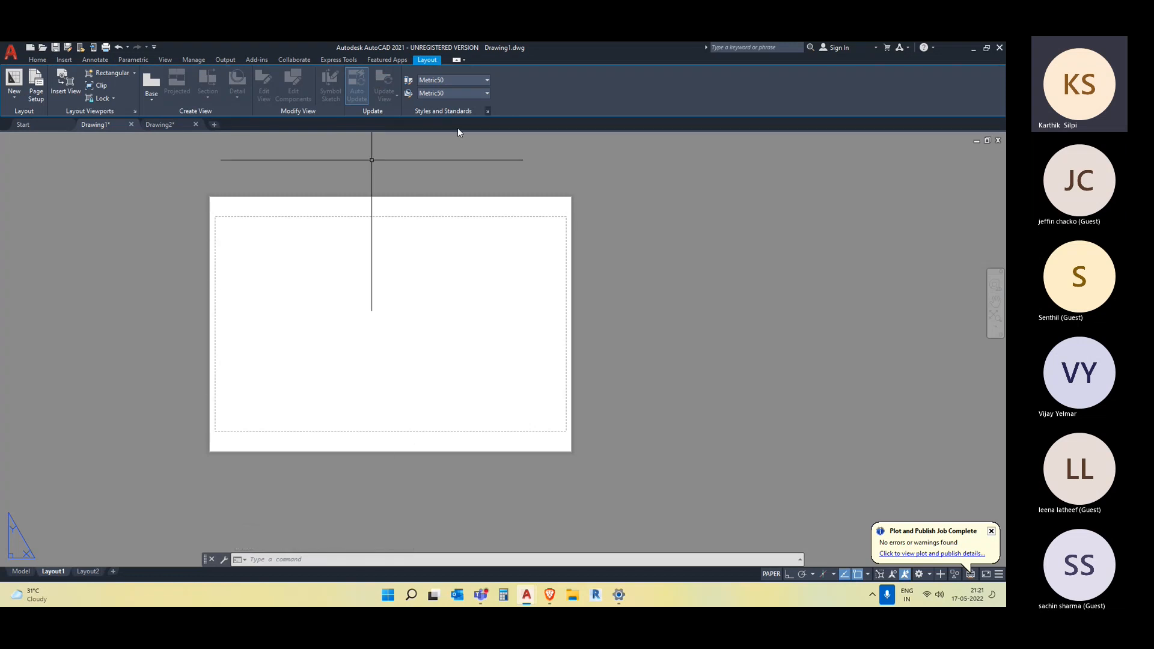
click(135, 72)
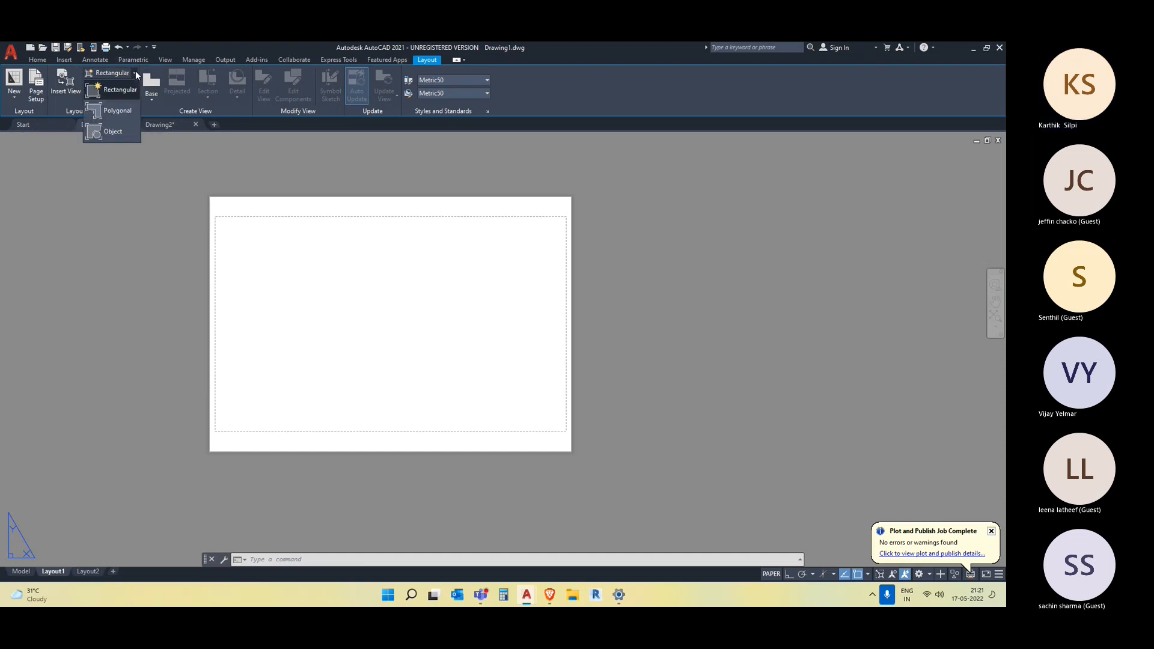
click(121, 92)
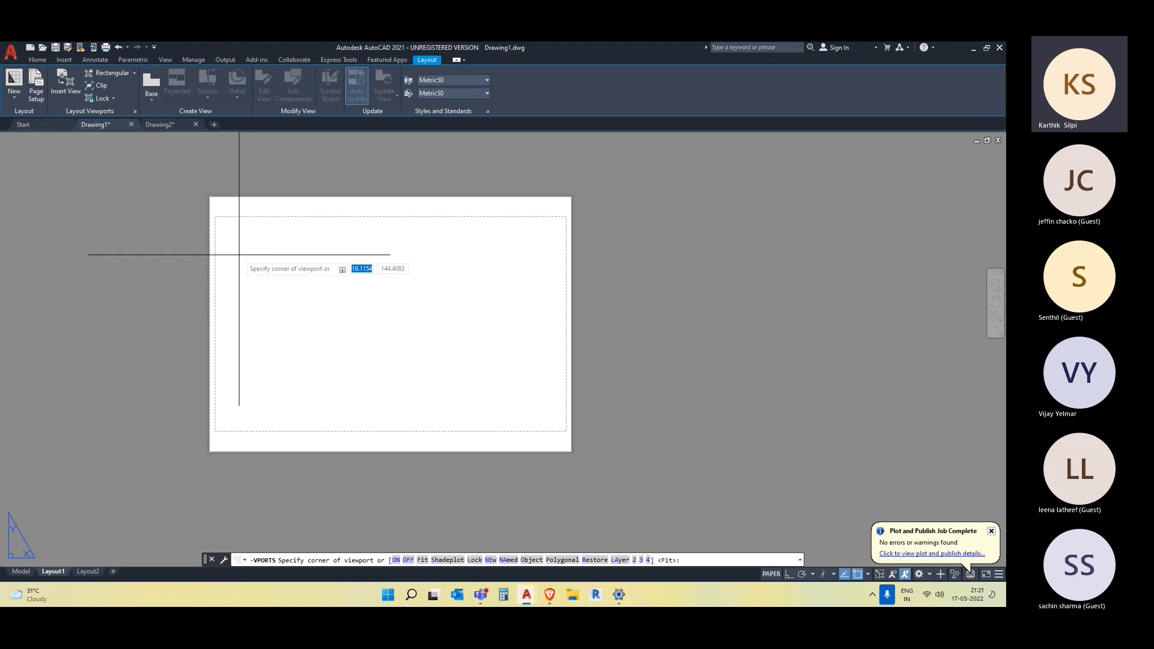
click(215, 220)
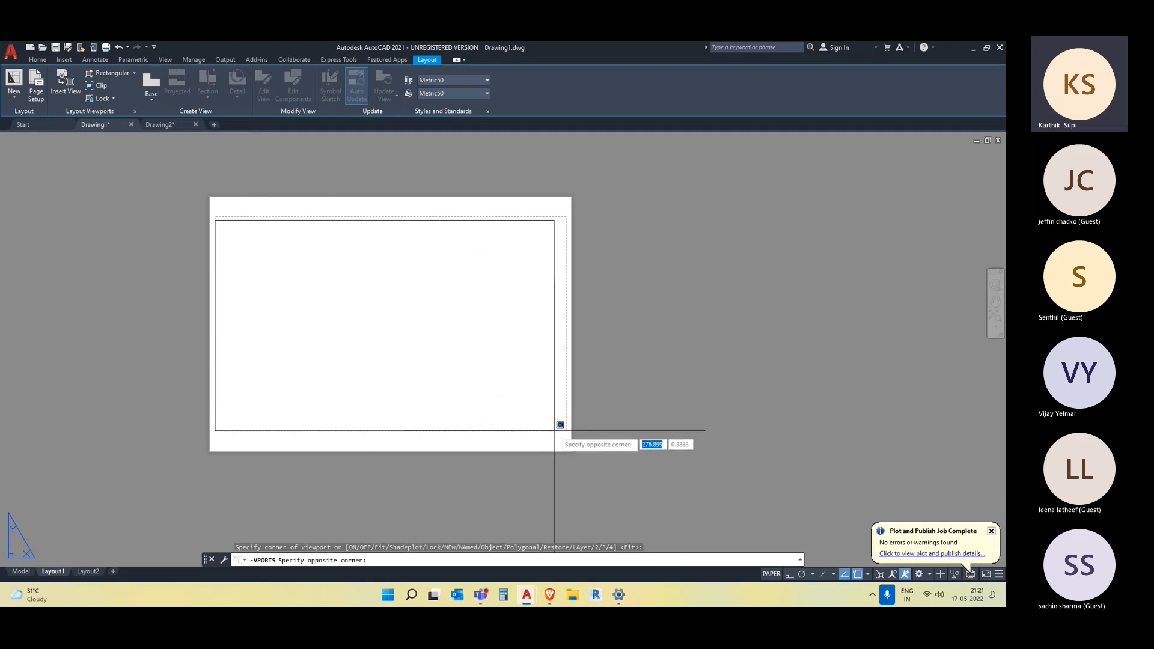
click(559, 425)
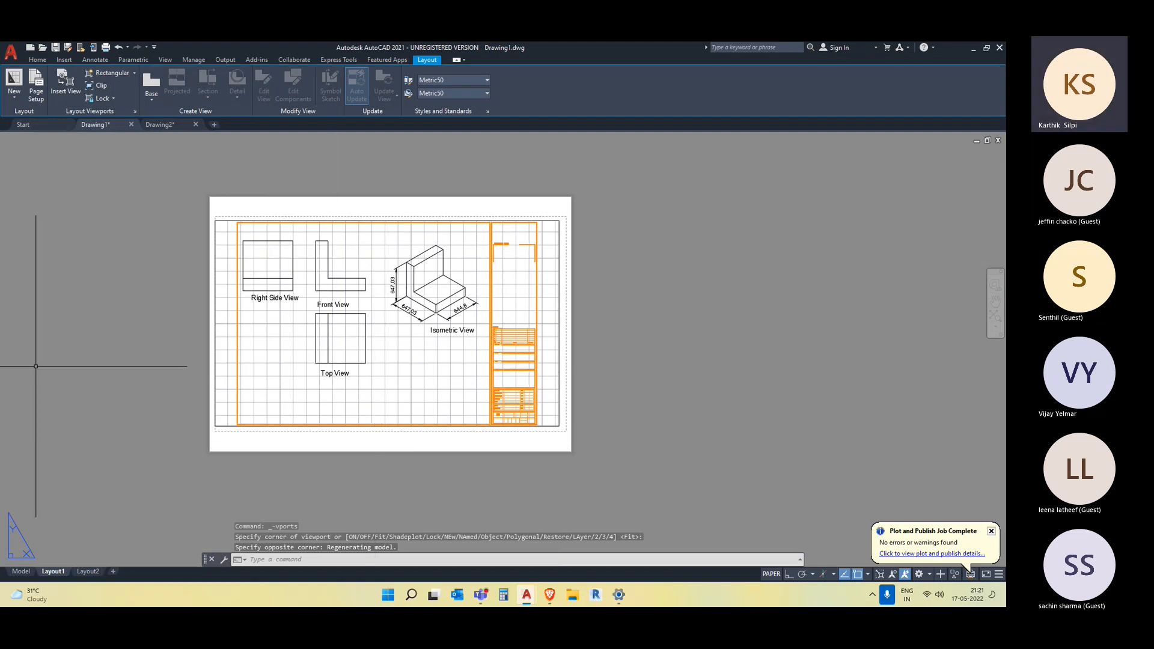
- Compare Layout1 with model space, preview Layout1's plot as a single sheet, and exit the preview
click(21, 571)
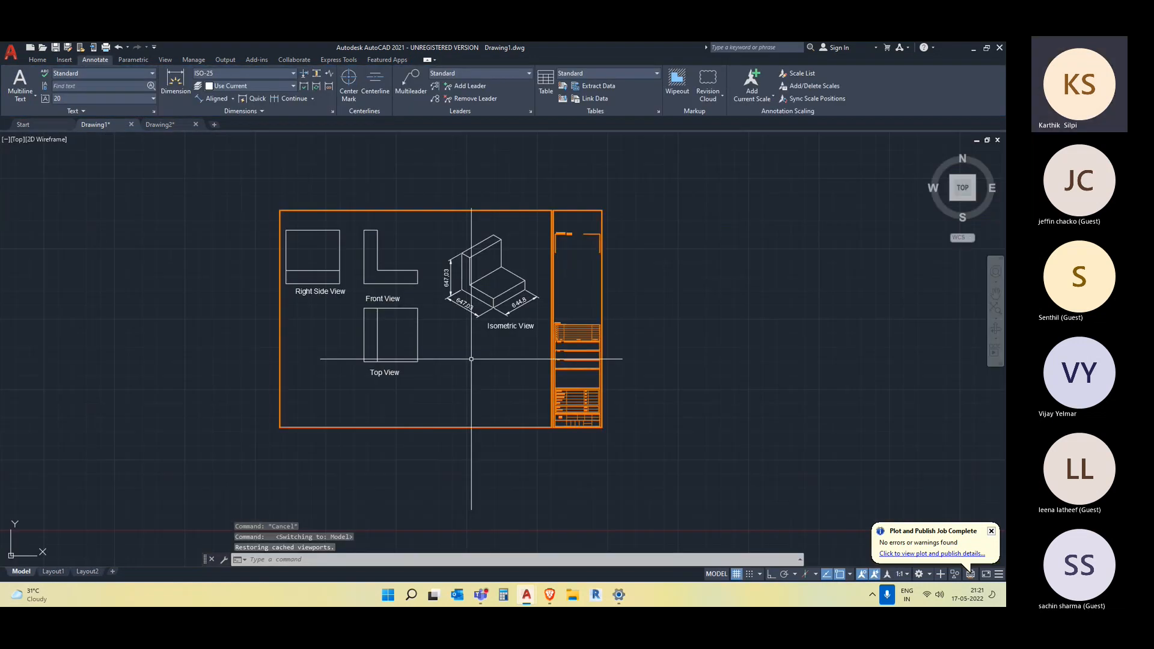
click(53, 571)
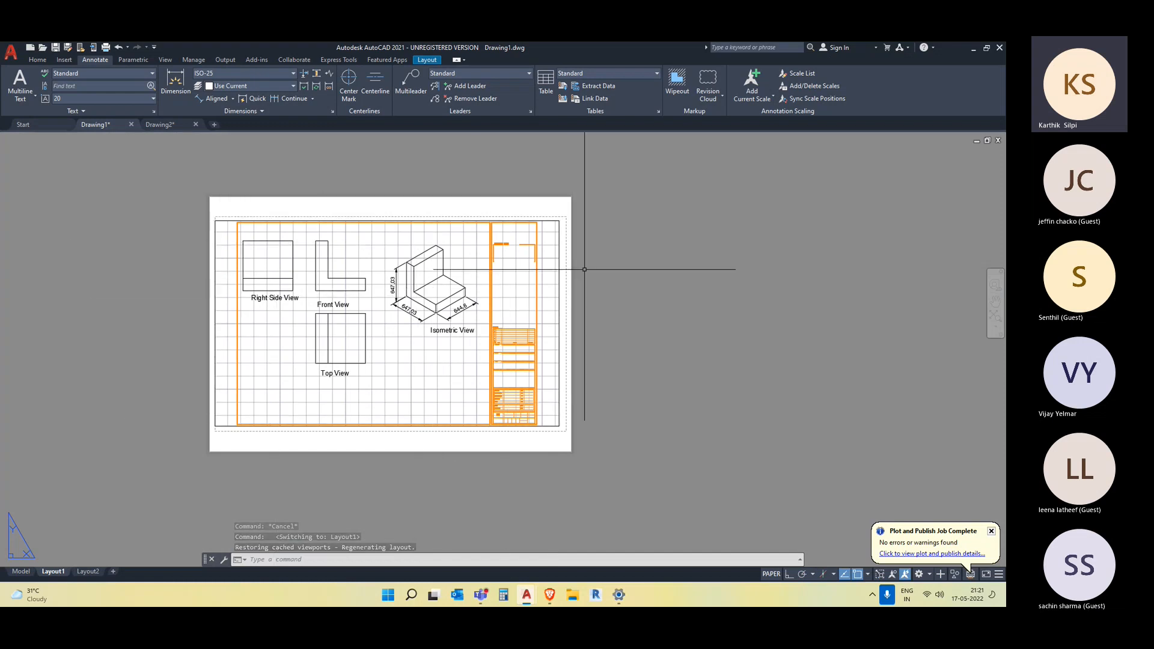
key(ctrl+p)
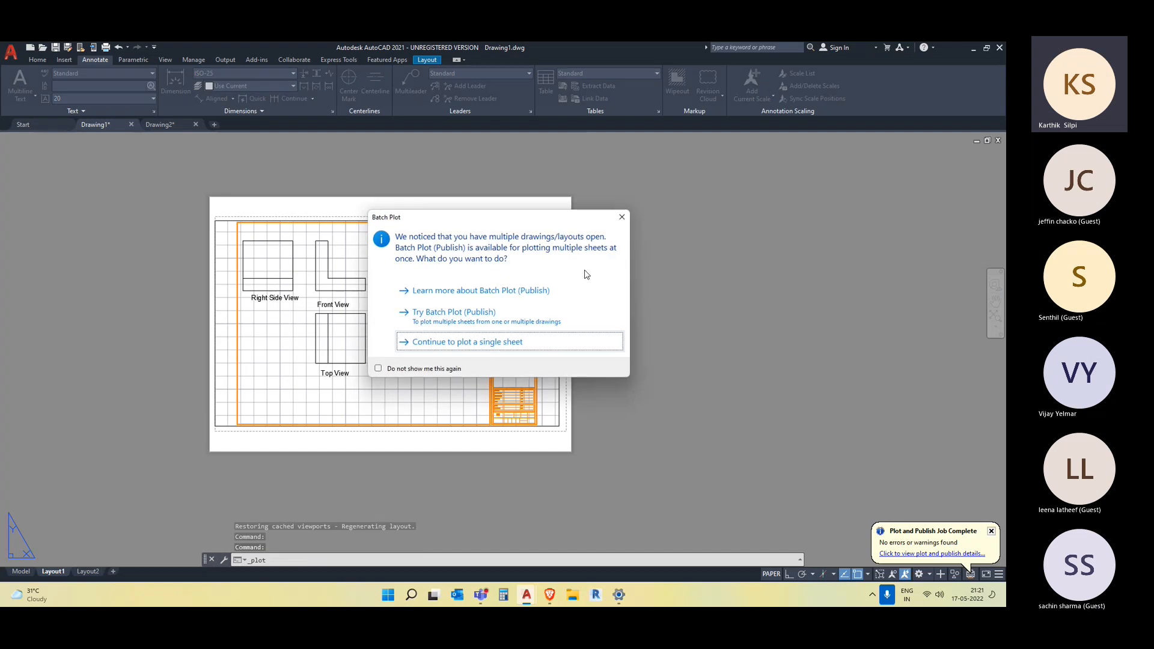
click(536, 348)
click(327, 442)
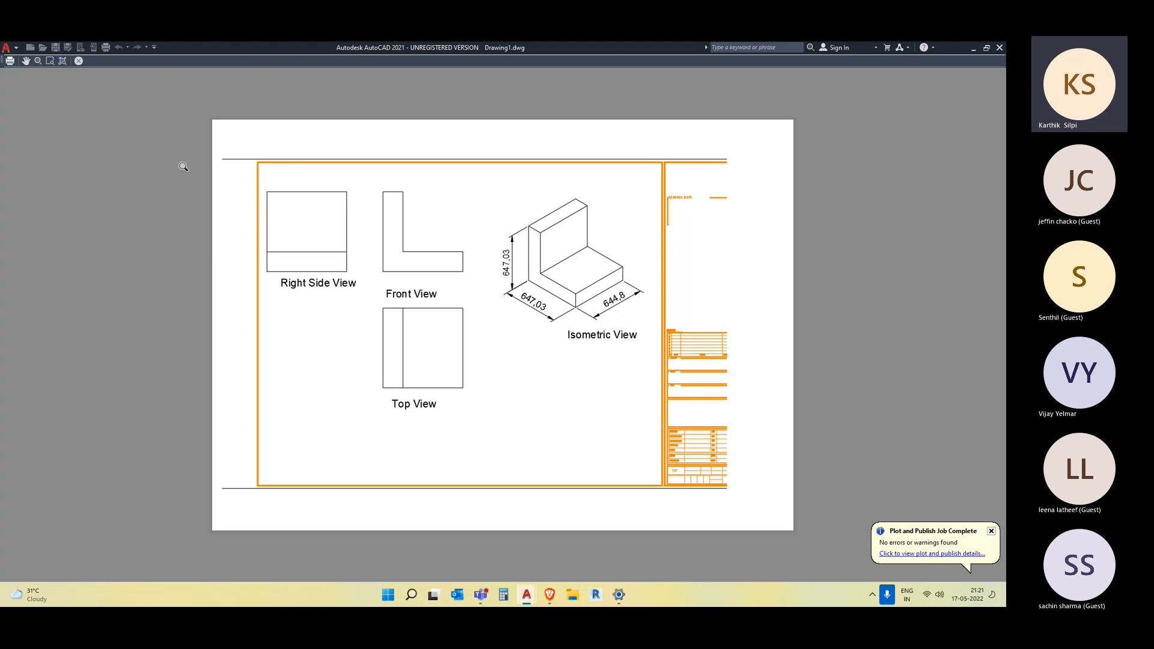
key(Escape)
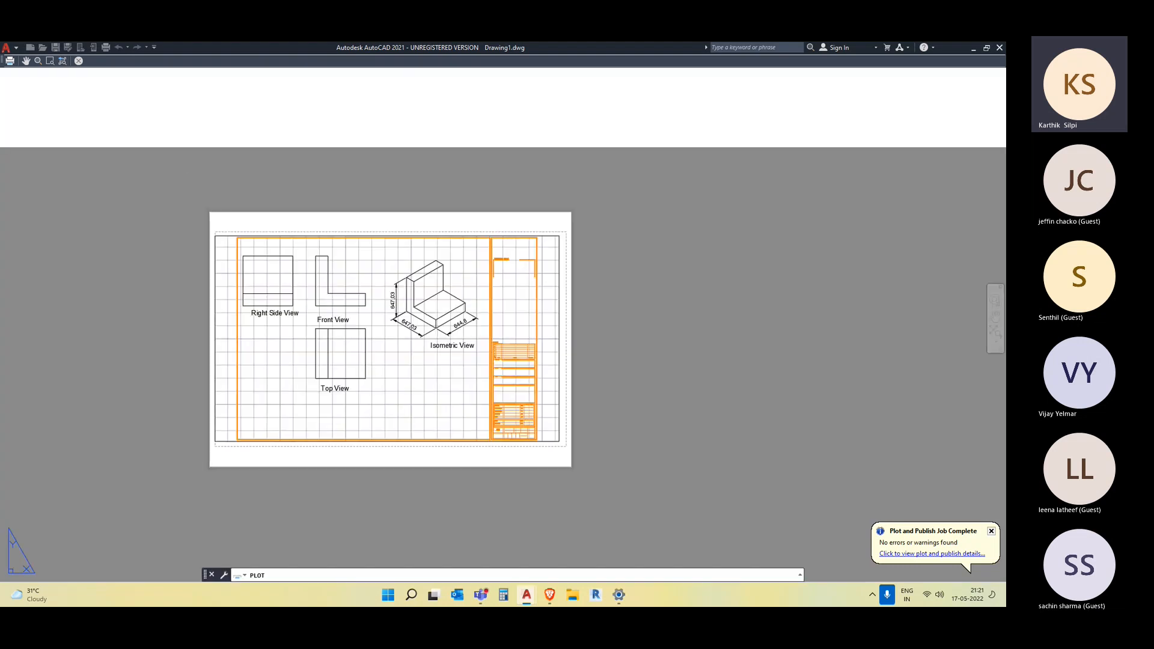
- Redefine the plot window from the printable area's upper-left corner to the viewport's lower-right corner
click(409, 369)
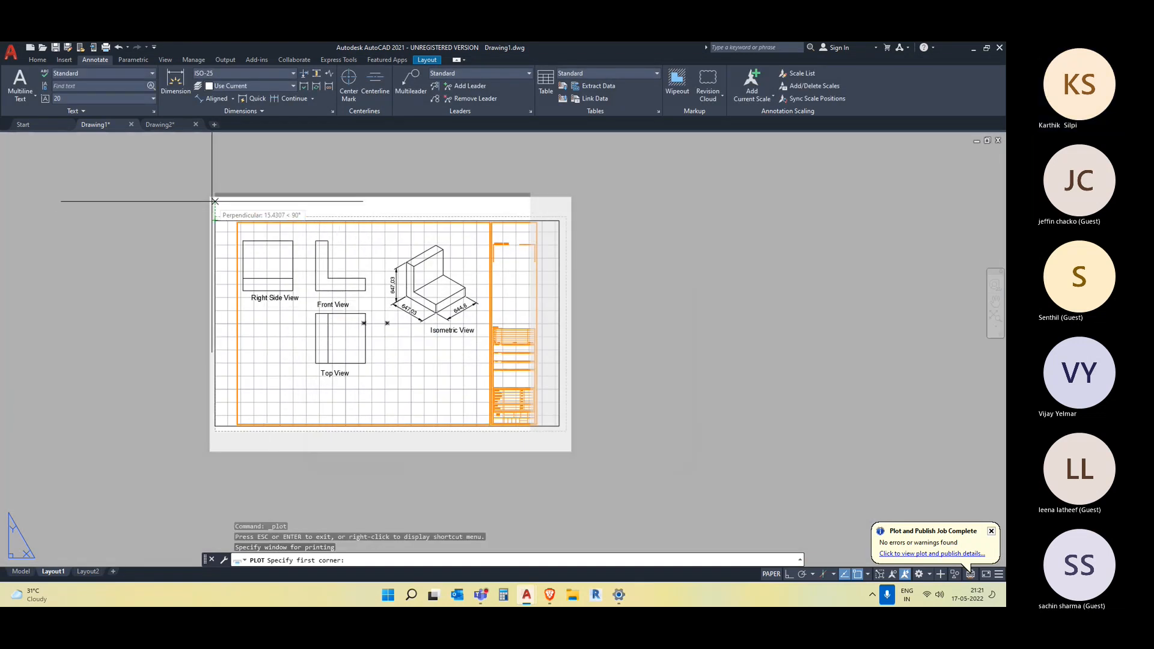
scroll(214, 228, up, 2)
scroll(217, 230, up, 2)
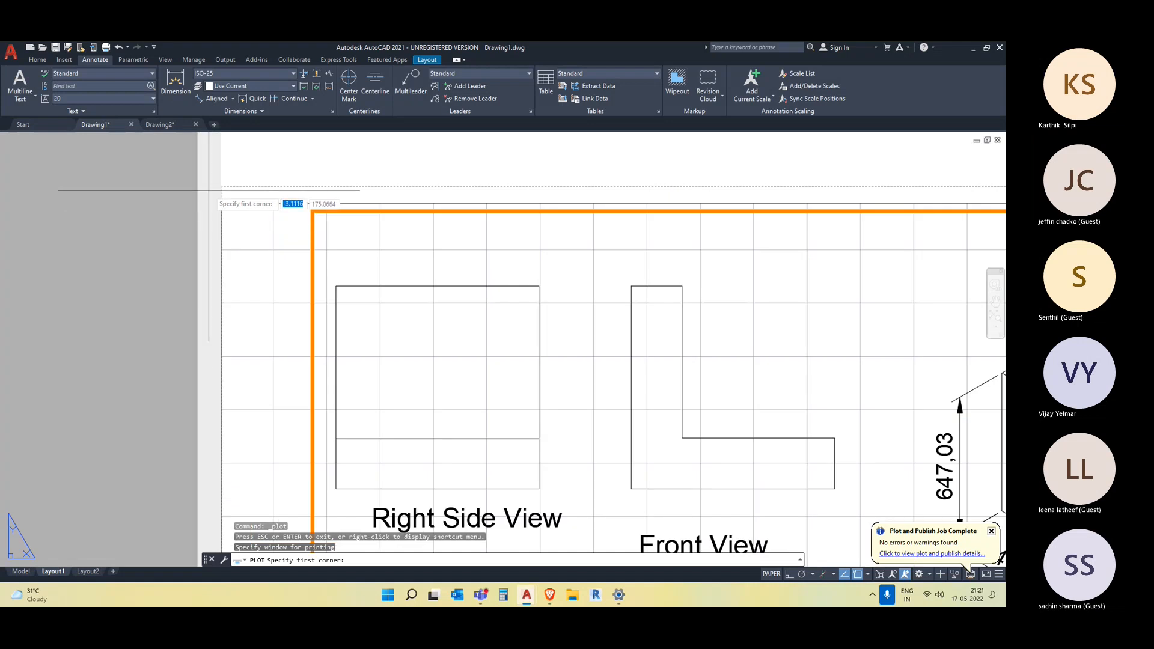
click(219, 188)
scroll(361, 375, down, 5)
scroll(490, 469, up, 5)
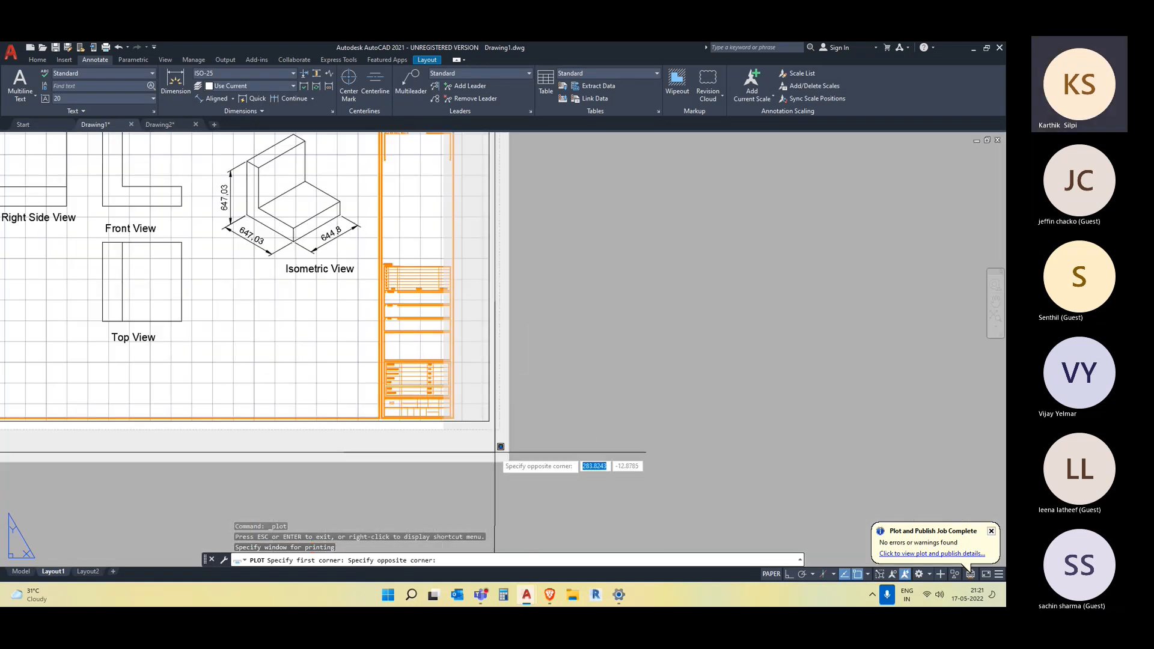
click(490, 422)
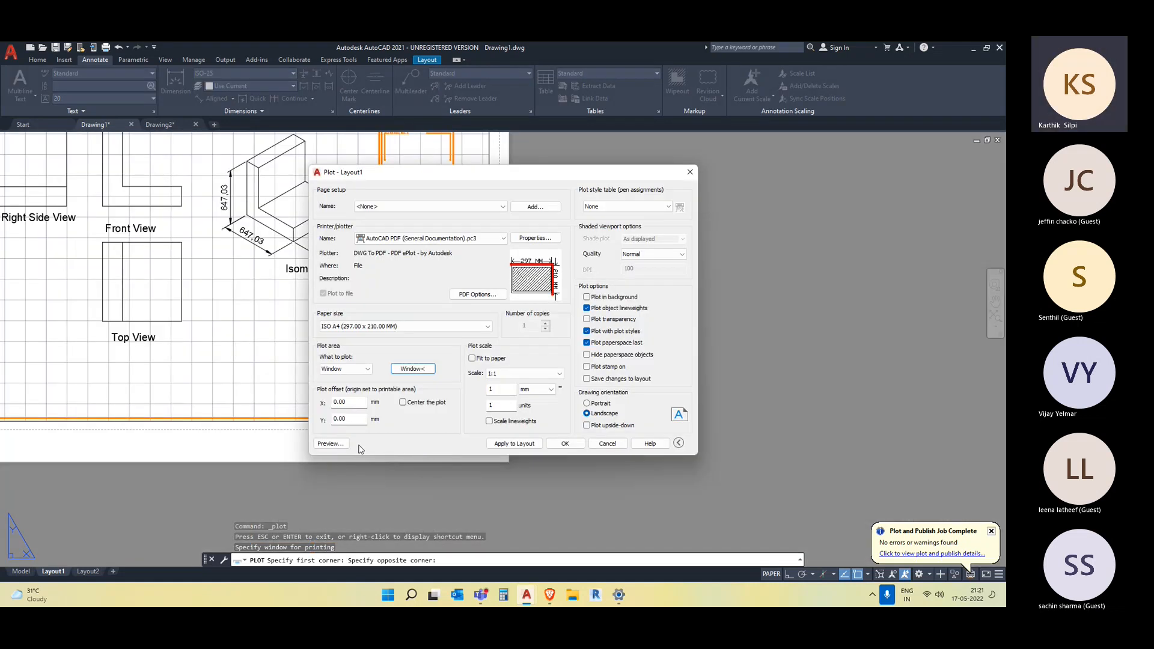
- Preview Layout1's plot with the redefined window, and close the plot settings without plotting
click(328, 443)
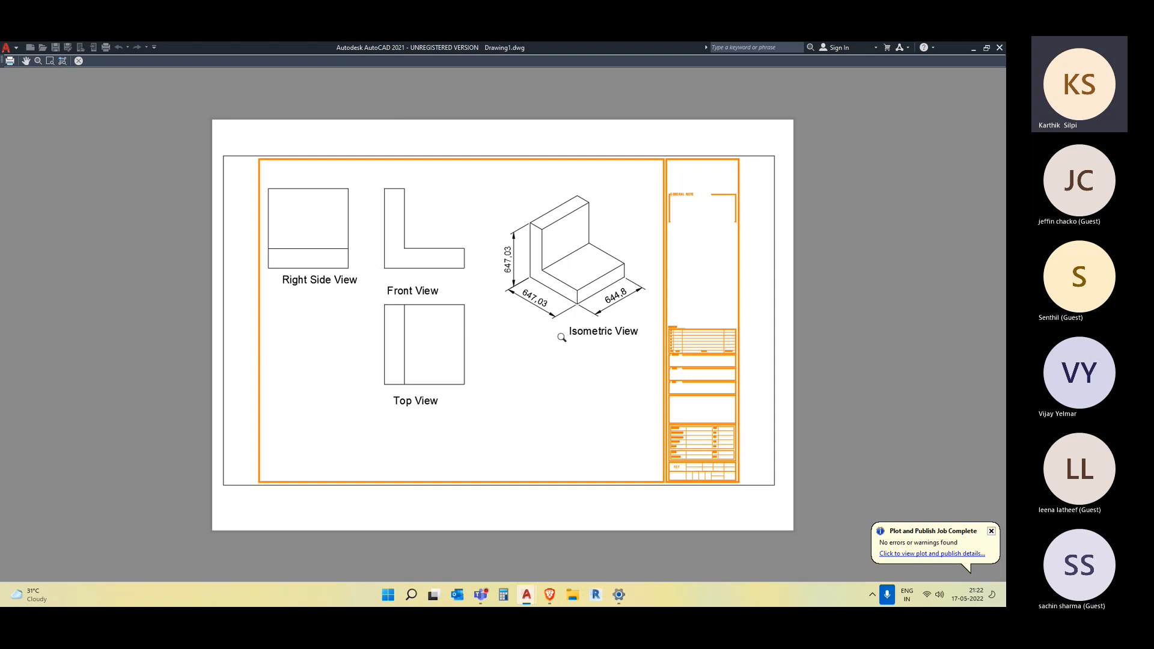
scroll(575, 321, down, 2)
key(Escape)
click(689, 172)
scroll(353, 316, down, 2)
middle_drag(384, 336, 475, 357)
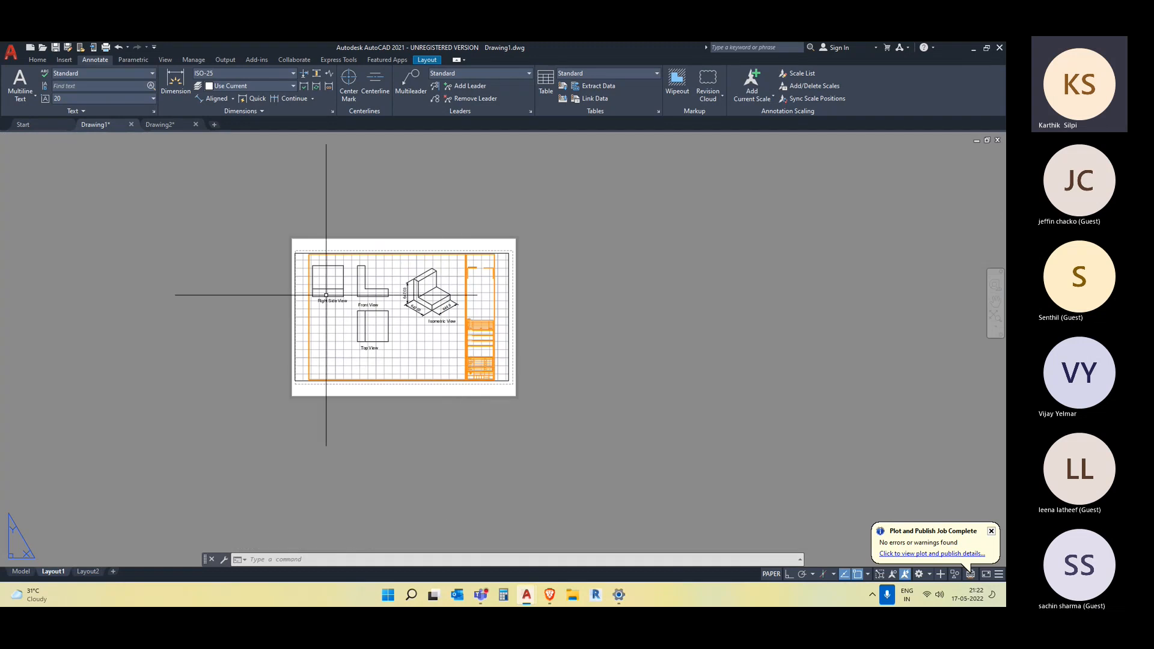
scroll(323, 295, up, 4)
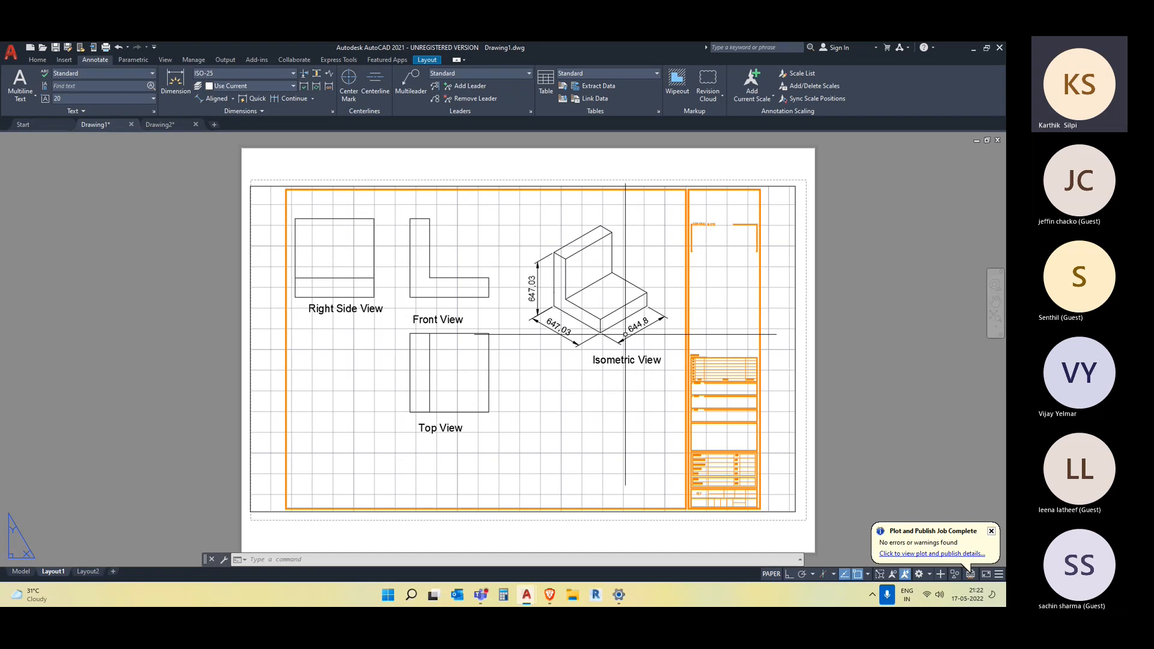
- In model space, move the isometric view with its dimensions and label to empty space right of the title block sheet, turning Ortho on
click(21, 572)
scroll(529, 319, up, 4)
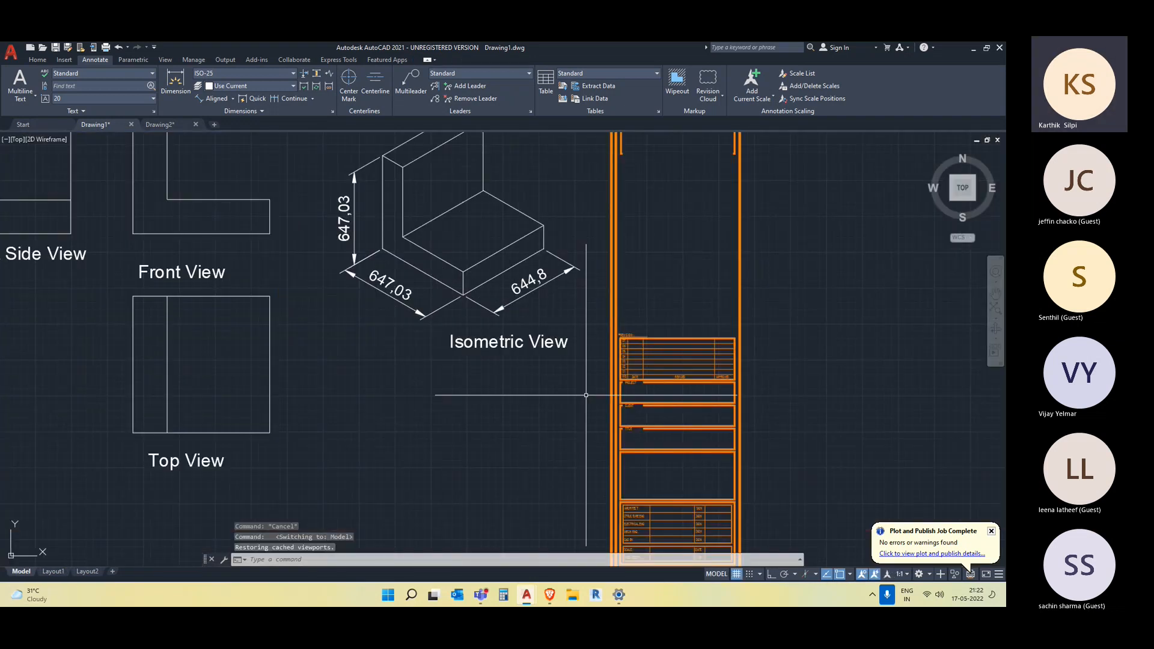
scroll(629, 418, down, 4)
click(706, 511)
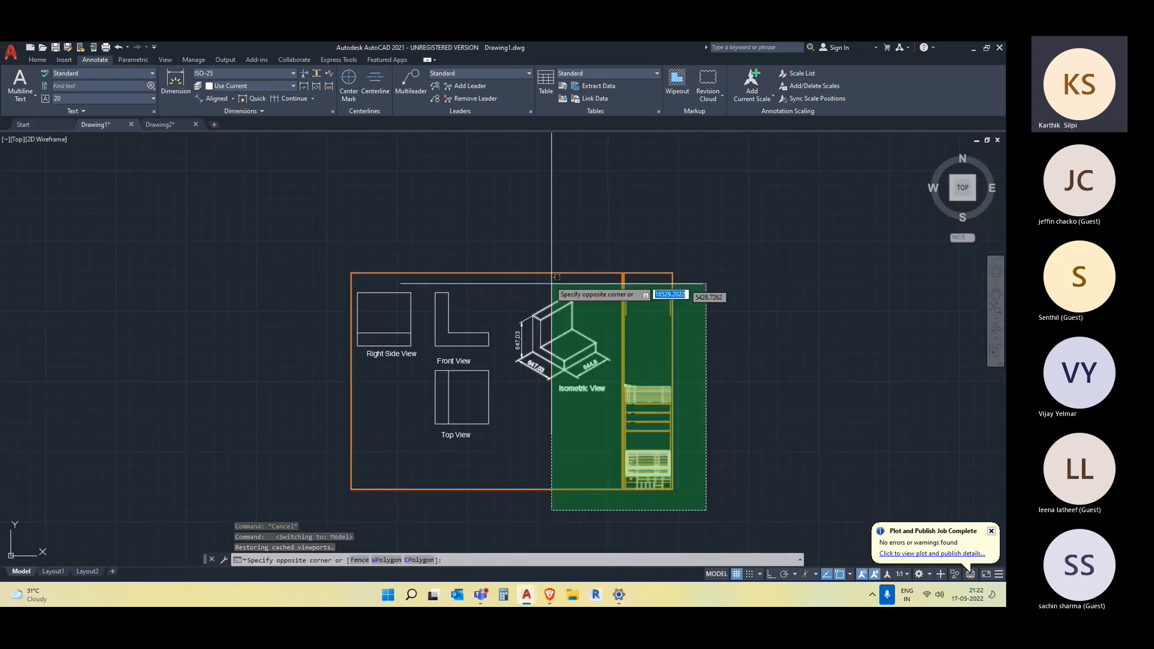
click(697, 438)
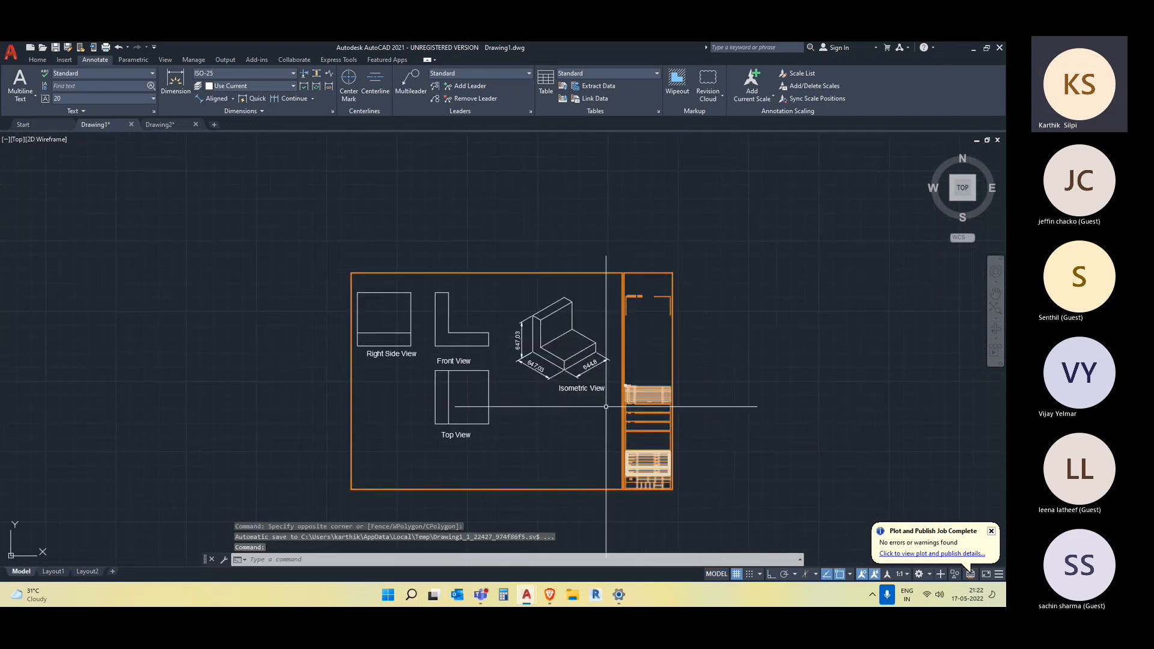
scroll(611, 402, up, 4)
click(612, 406)
click(357, 157)
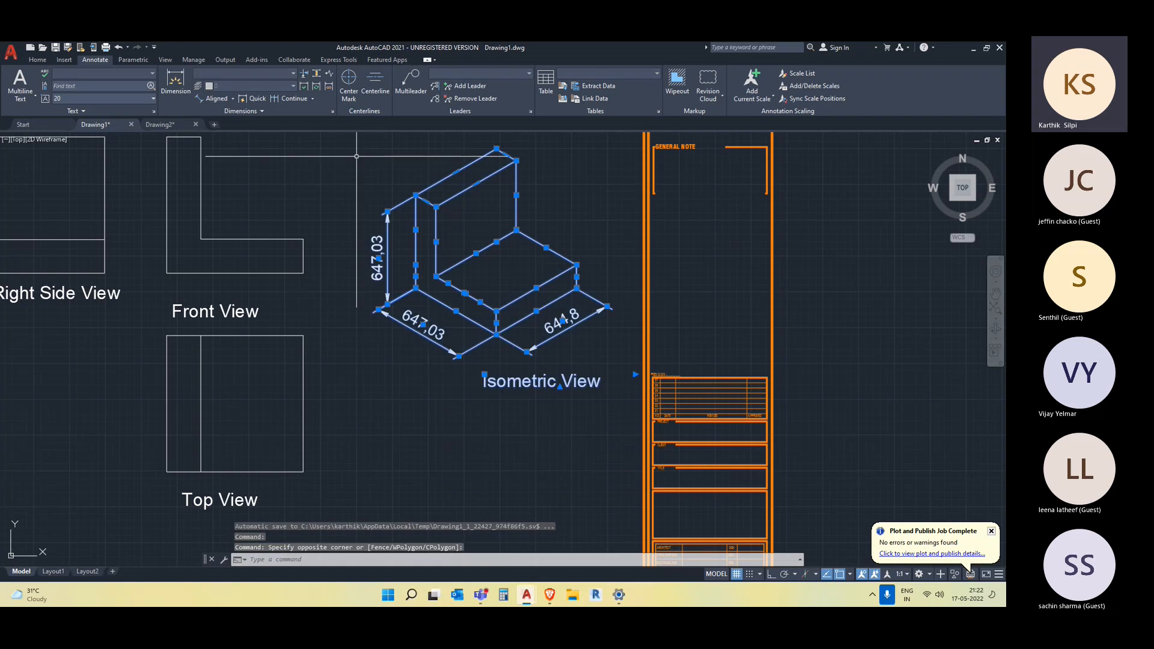
scroll(390, 201, down, 2)
middle_drag(583, 365, 546, 372)
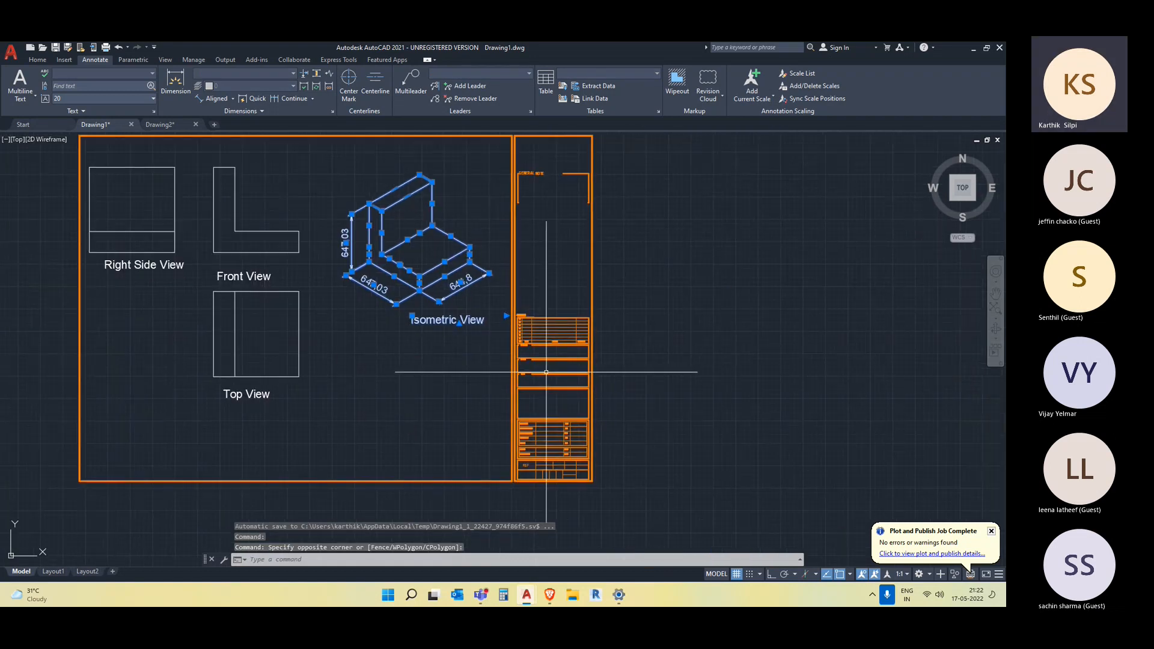
text(m)
key(Return)
click(440, 300)
scroll(648, 361, down, 4)
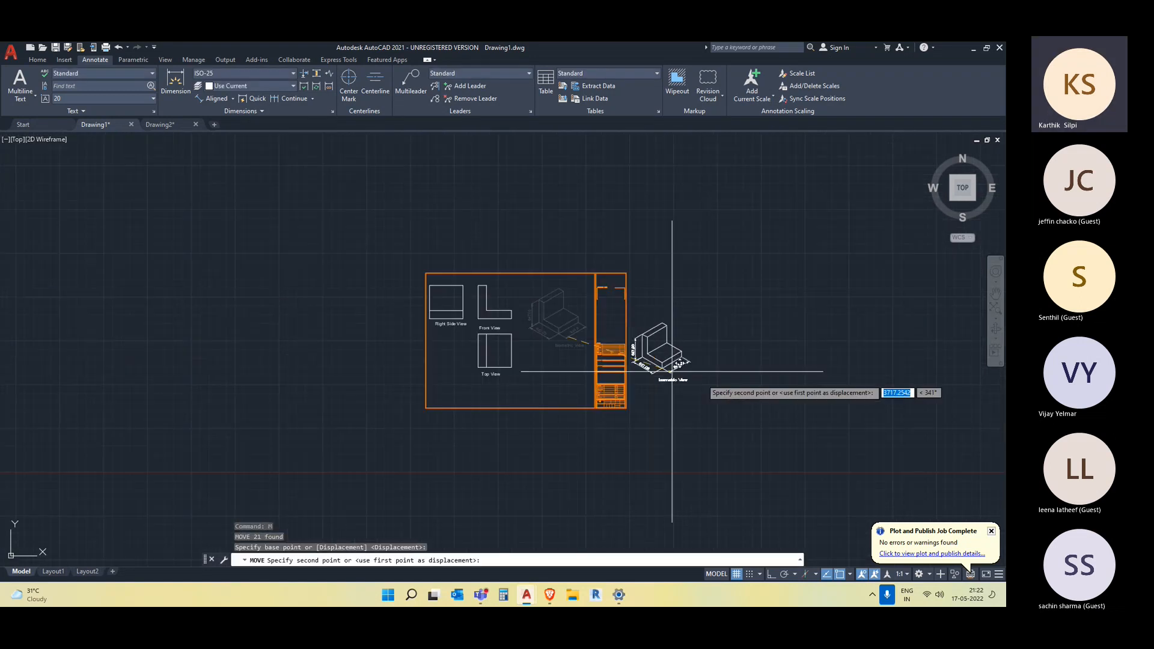
middle_drag(737, 365, 613, 384)
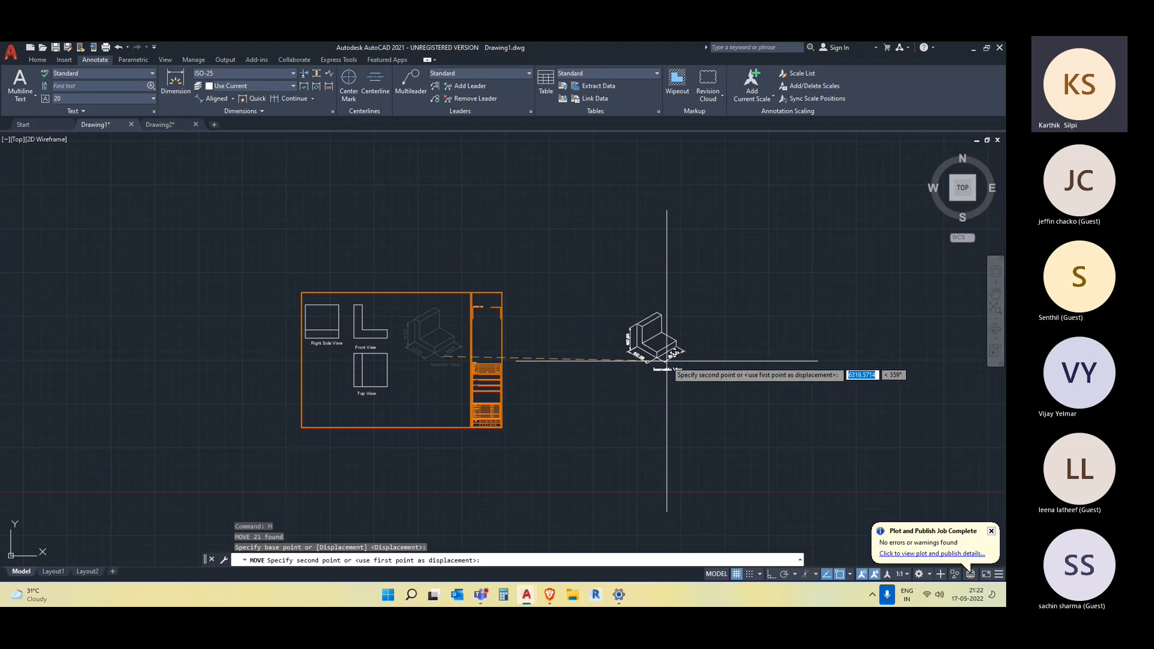
key(F8)
click(697, 361)
key(Escape)
- Copy the title block sheet horizontally to the right so the copy frames the isometric view
click(539, 473)
click(417, 248)
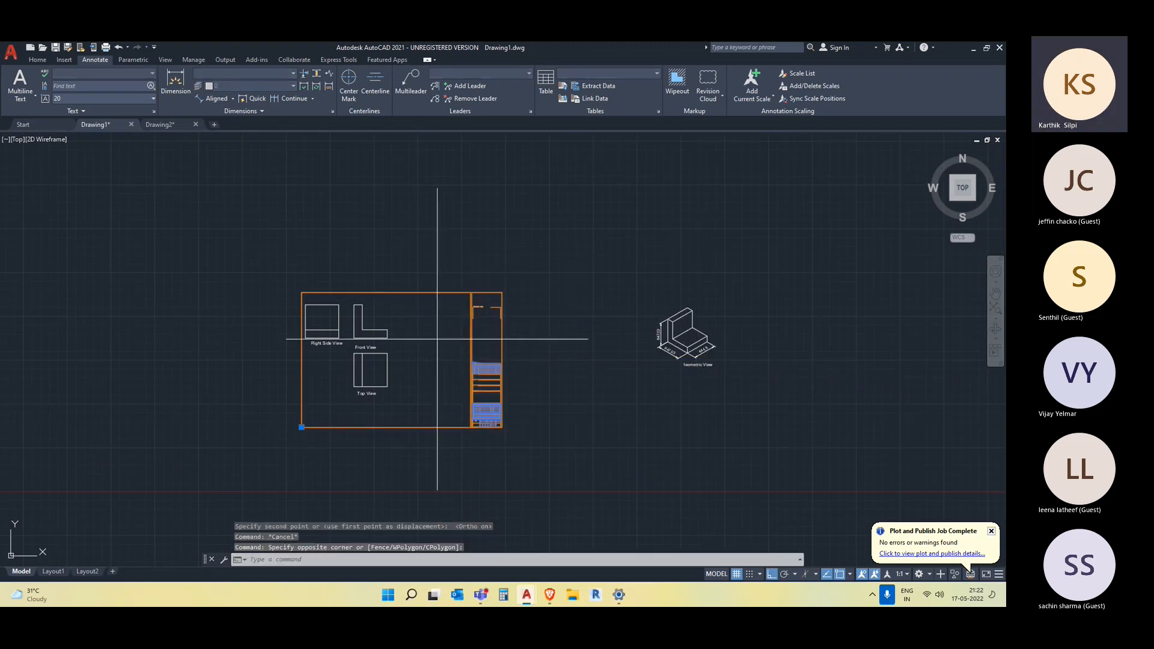
click(543, 350)
click(444, 282)
text(Cp)
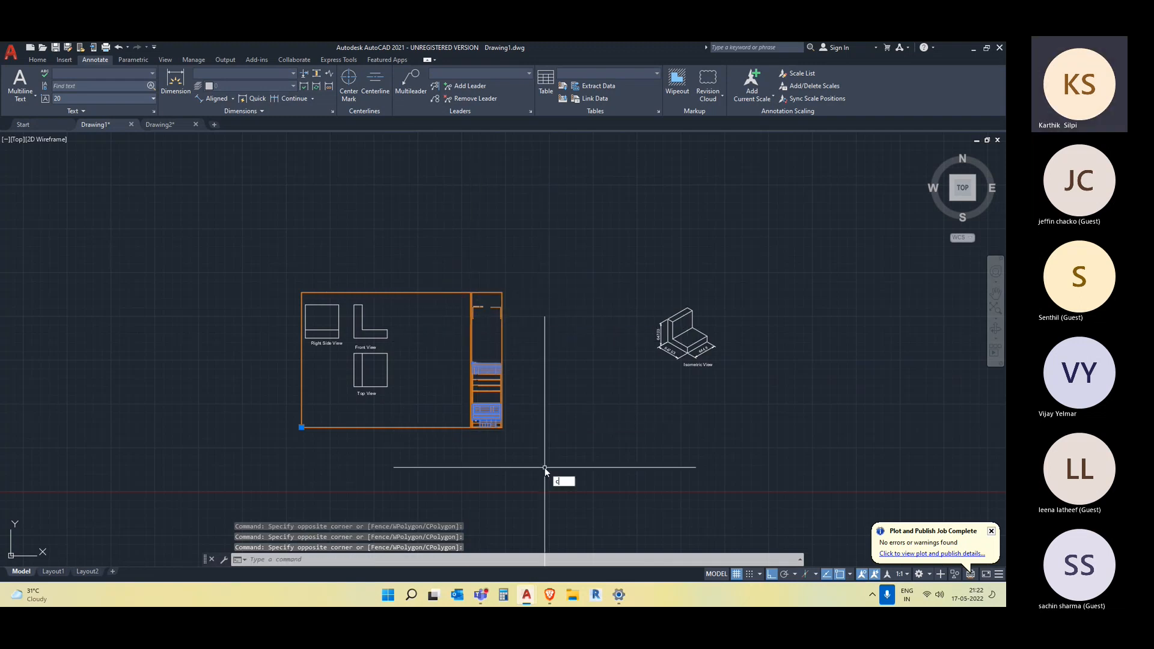
key(Return)
click(408, 450)
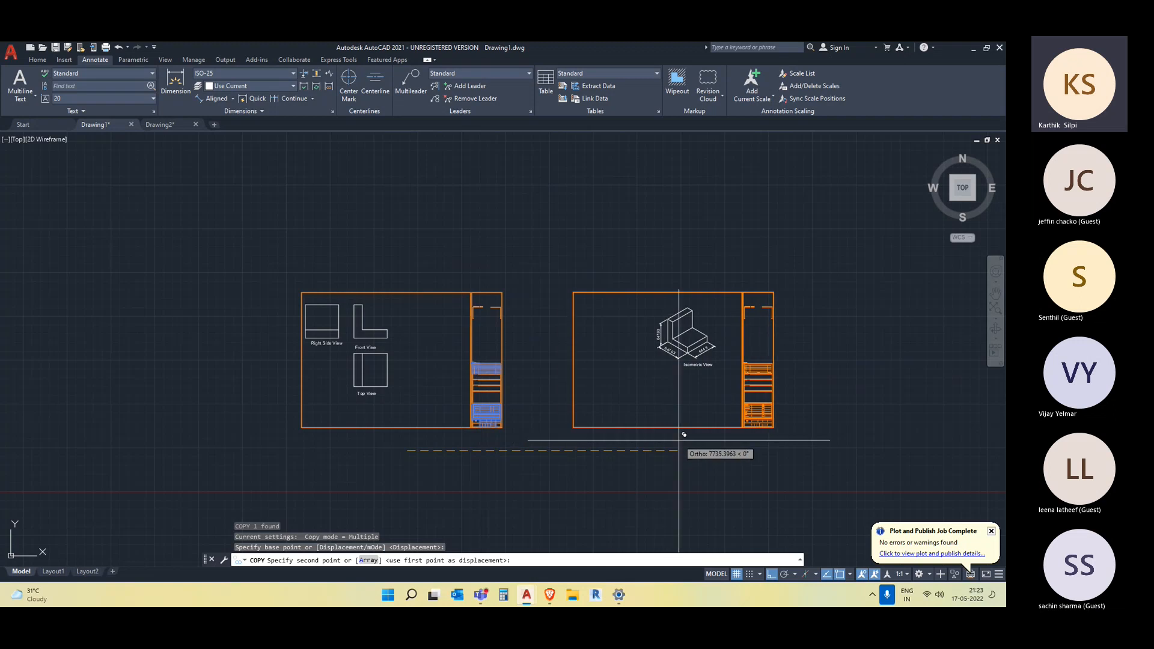
click(679, 440)
key(Escape)
middle_drag(626, 526, 547, 481)
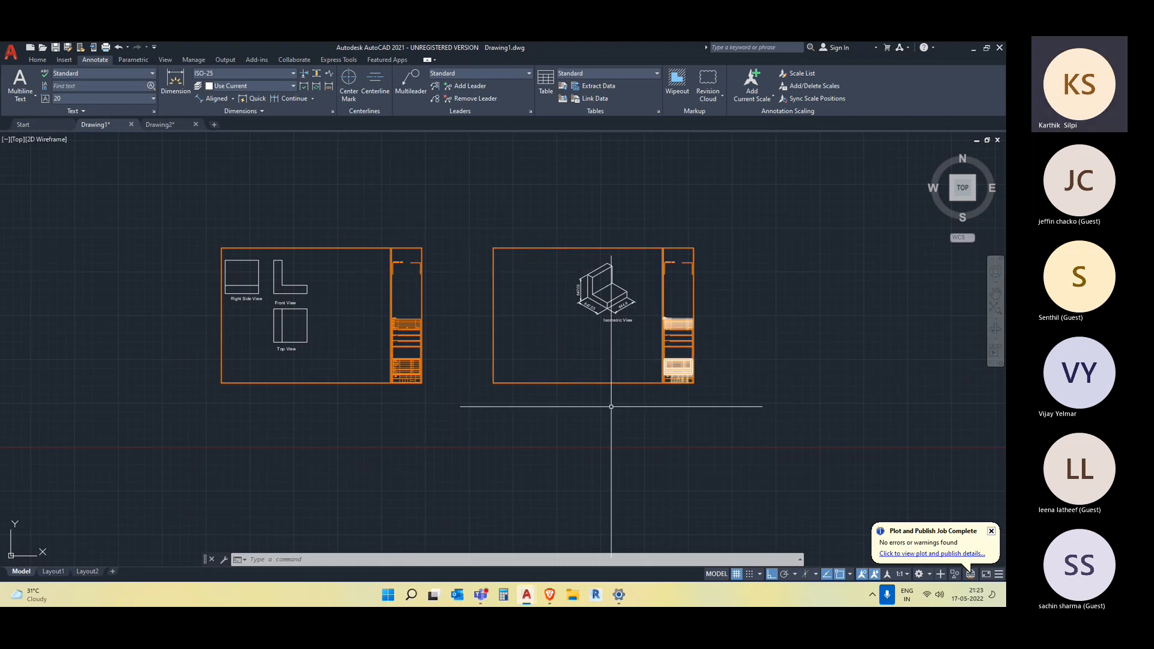
- Move the top view and its label down and to the left within the first title block sheet
scroll(302, 315, up, 2)
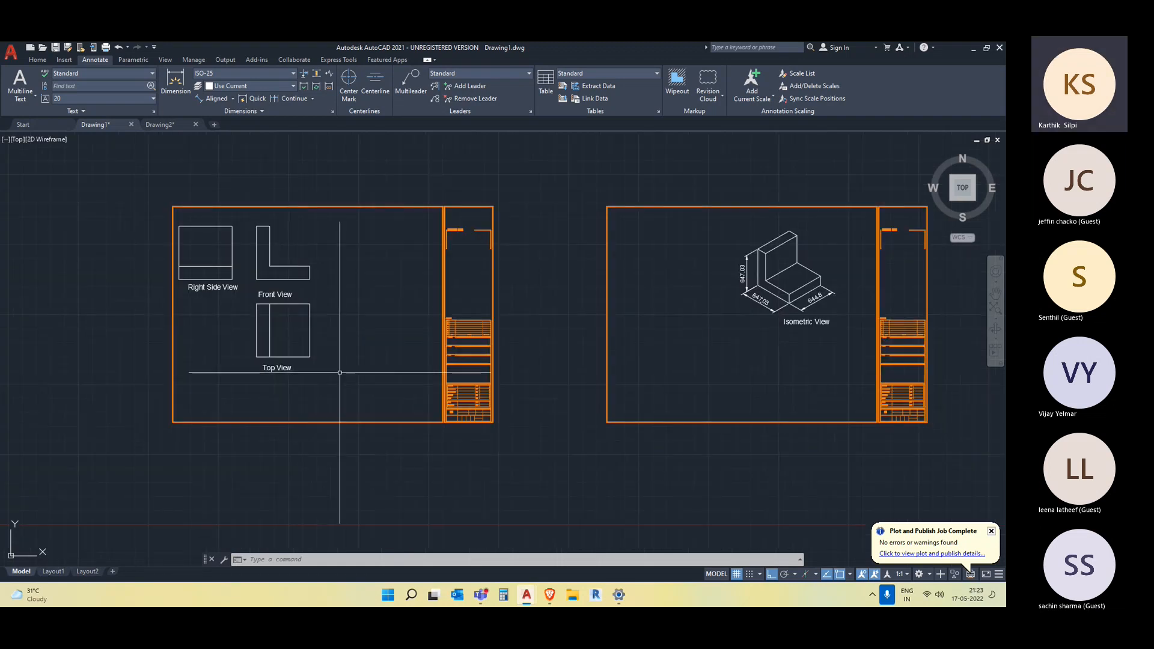
click(337, 397)
scroll(250, 325, up, 2)
click(250, 288)
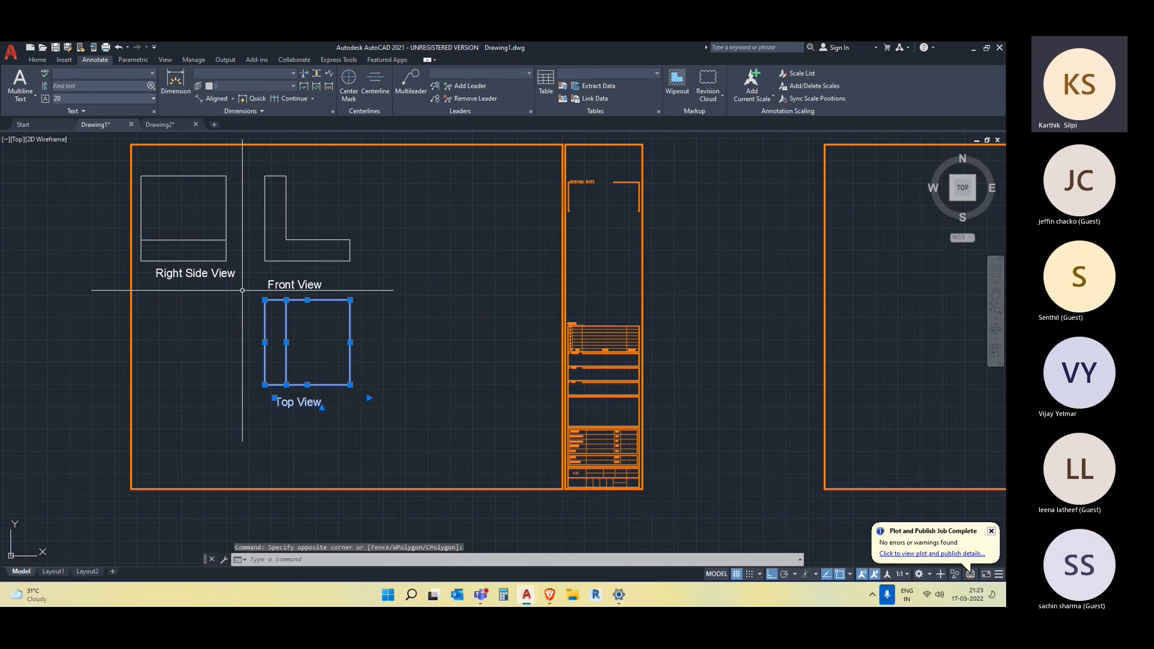
text(m)
key(Return)
click(322, 336)
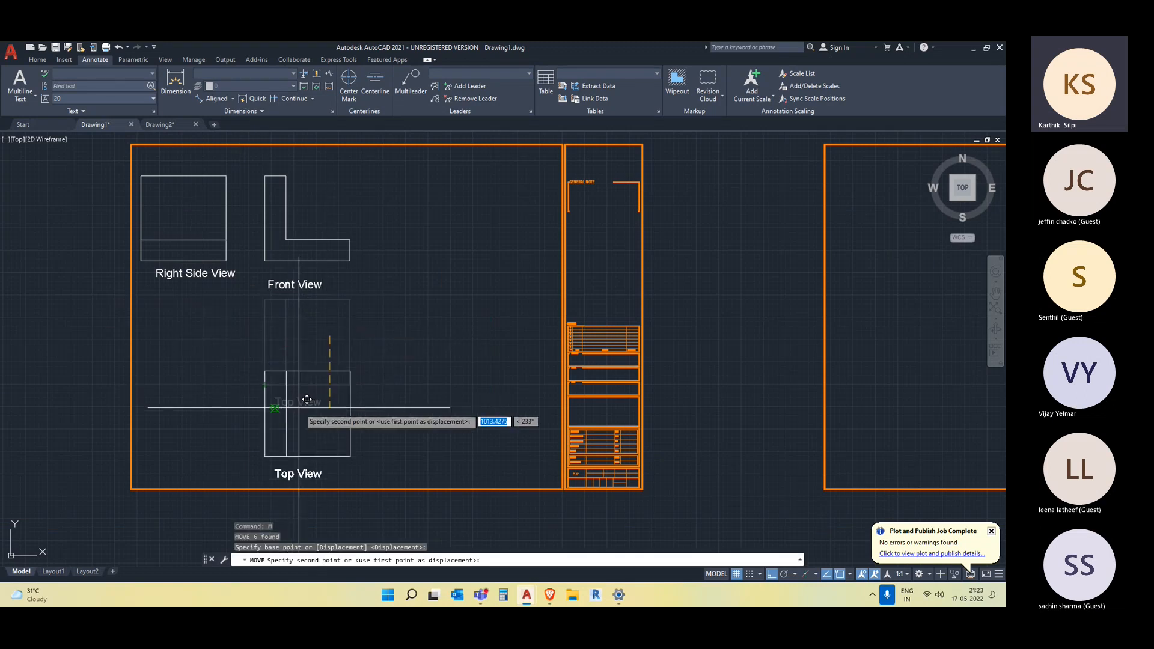
click(252, 390)
key(Escape)
- Move the front view and its label horizontally toward the title block column of the first sheet
click(438, 340)
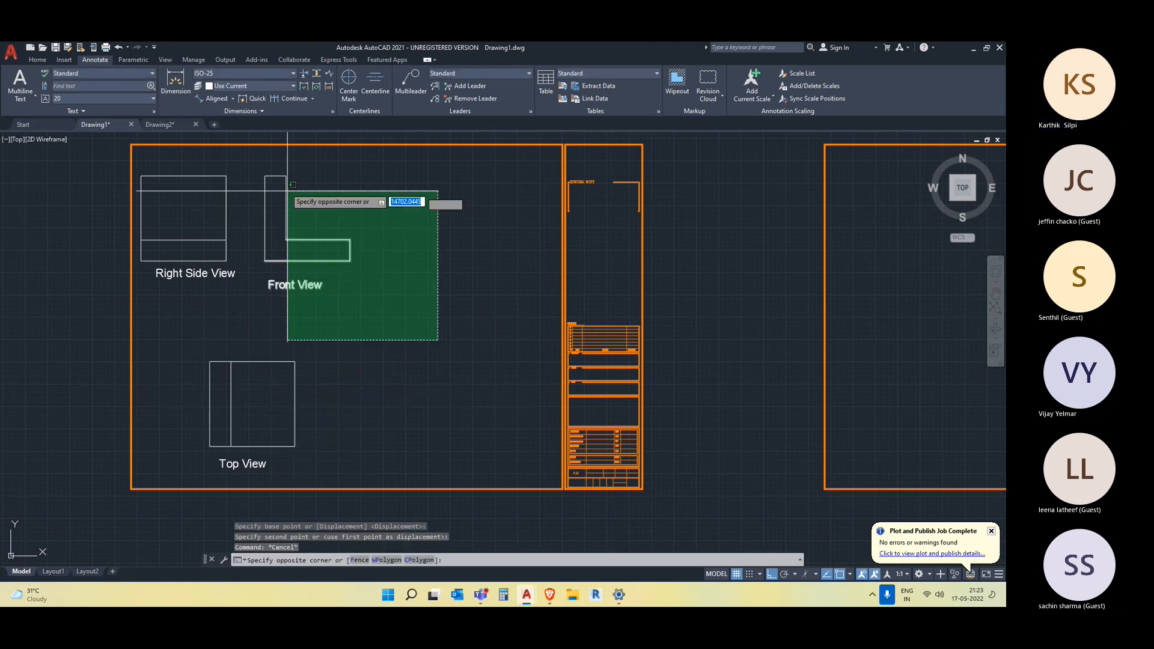
click(260, 163)
text(m)
key(Return)
click(291, 253)
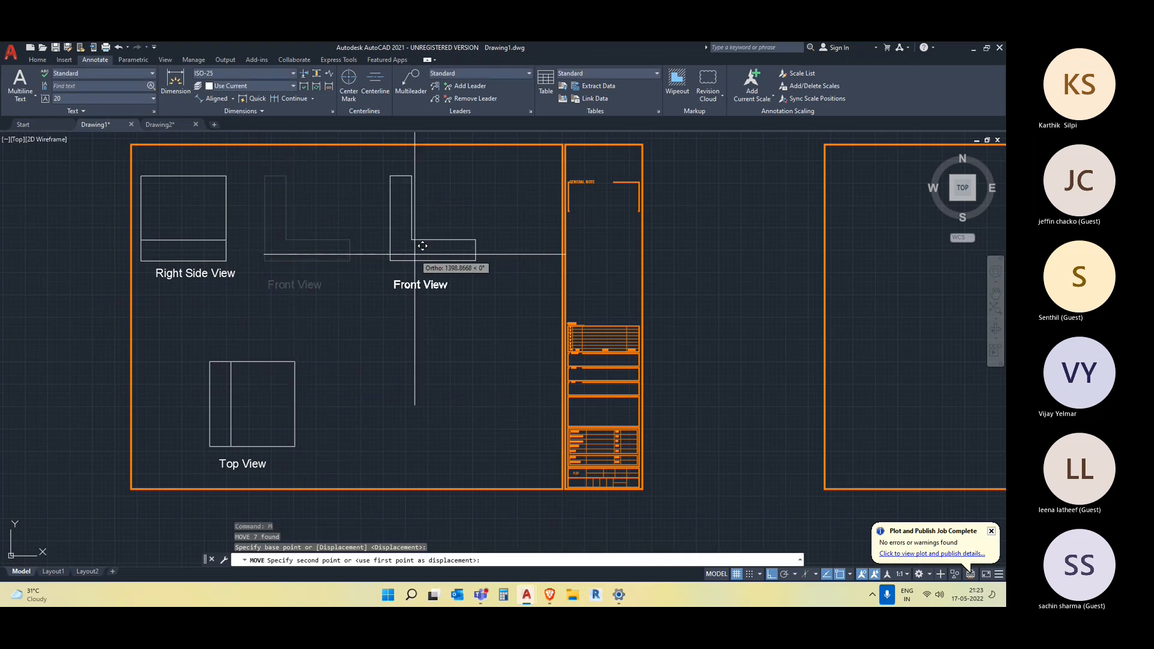
click(415, 253)
key(Escape)
- Move the right side view and its label horizontally away from the first sheet's left border, above the top view
click(244, 298)
click(138, 171)
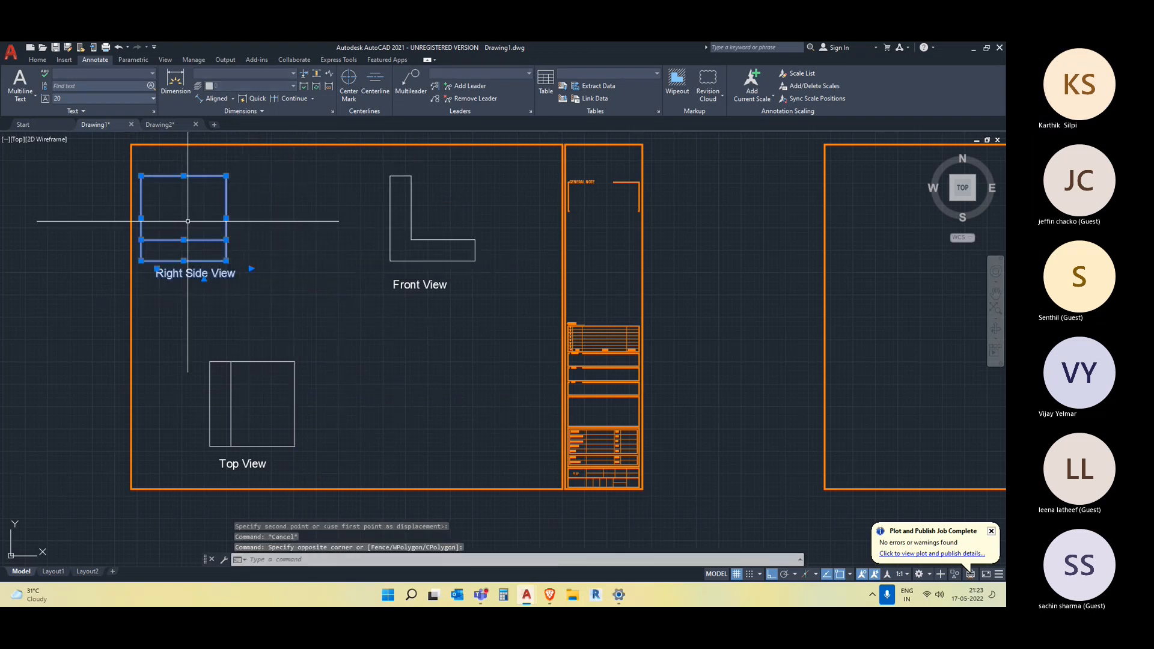
text(m)
key(Return)
click(202, 253)
click(261, 254)
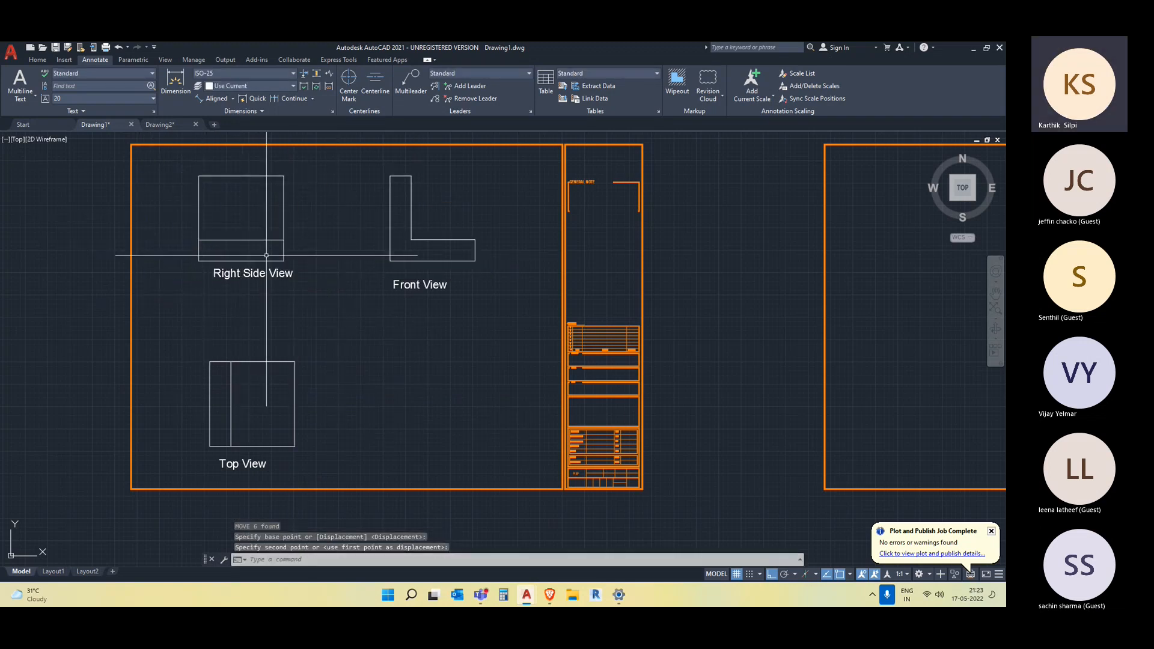
- Finish arranging the views and switch to the Layout2 sheet
key(Escape)
scroll(394, 323, down, 2)
middle_drag(472, 384, 444, 351)
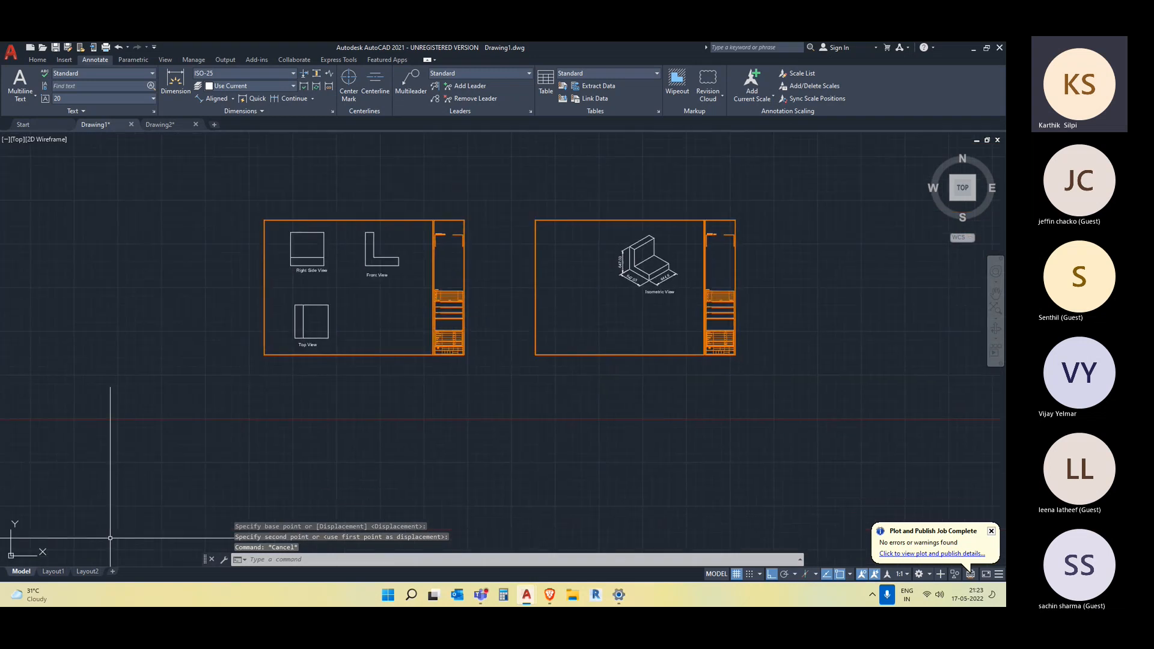
click(87, 571)
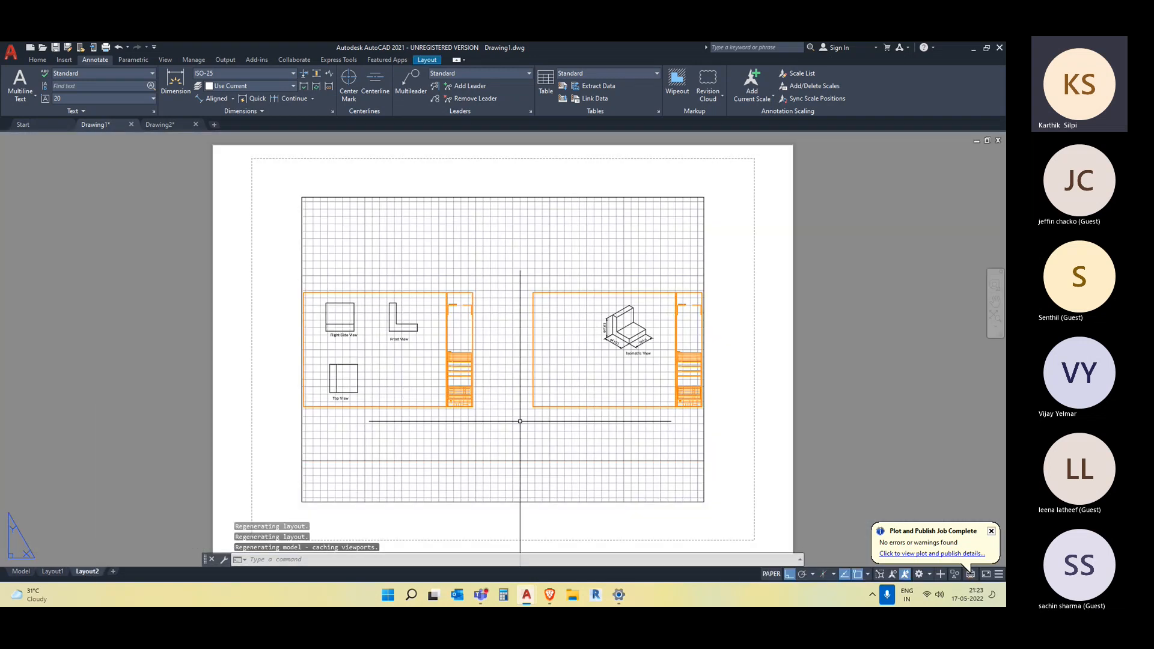
- Resize the Layout2 viewport so it frames only the isometric view's sheet, with its right edge on the printable margin
click(520, 420)
click(435, 306)
click(559, 518)
click(523, 463)
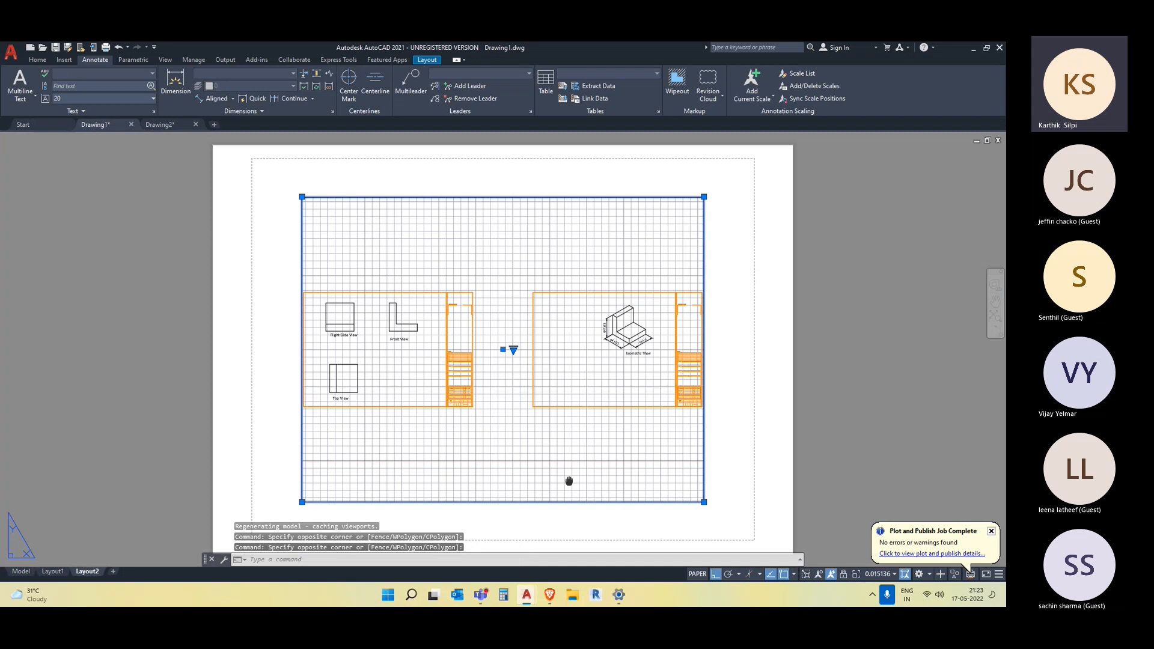
middle_drag(569, 480, 456, 446)
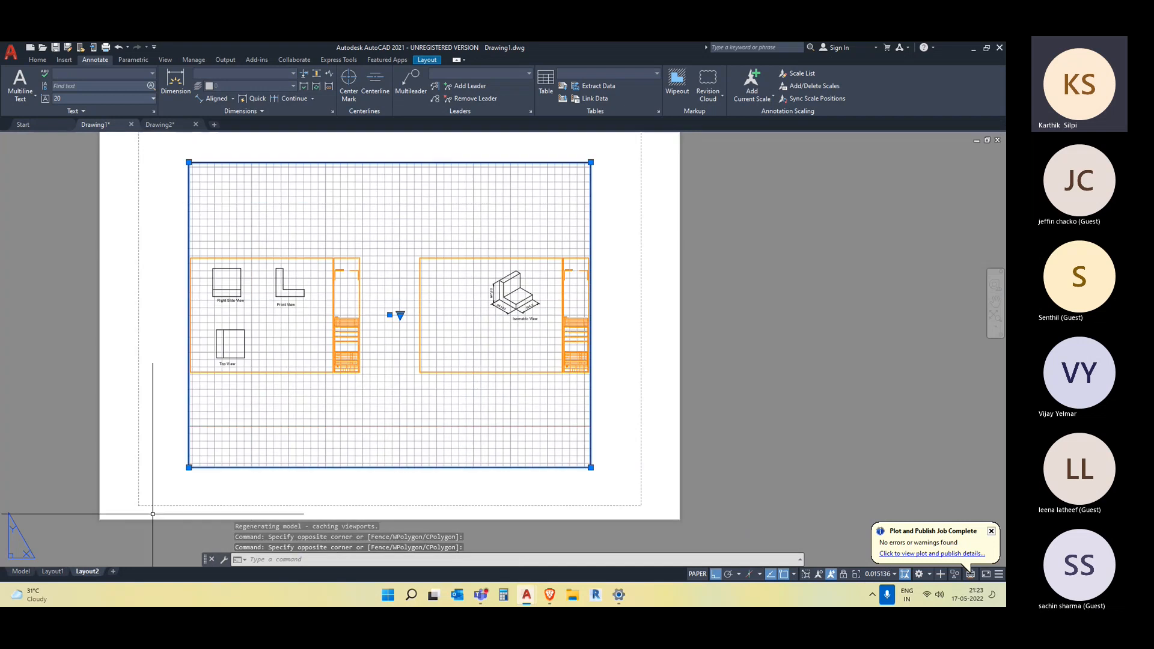
click(188, 466)
click(374, 467)
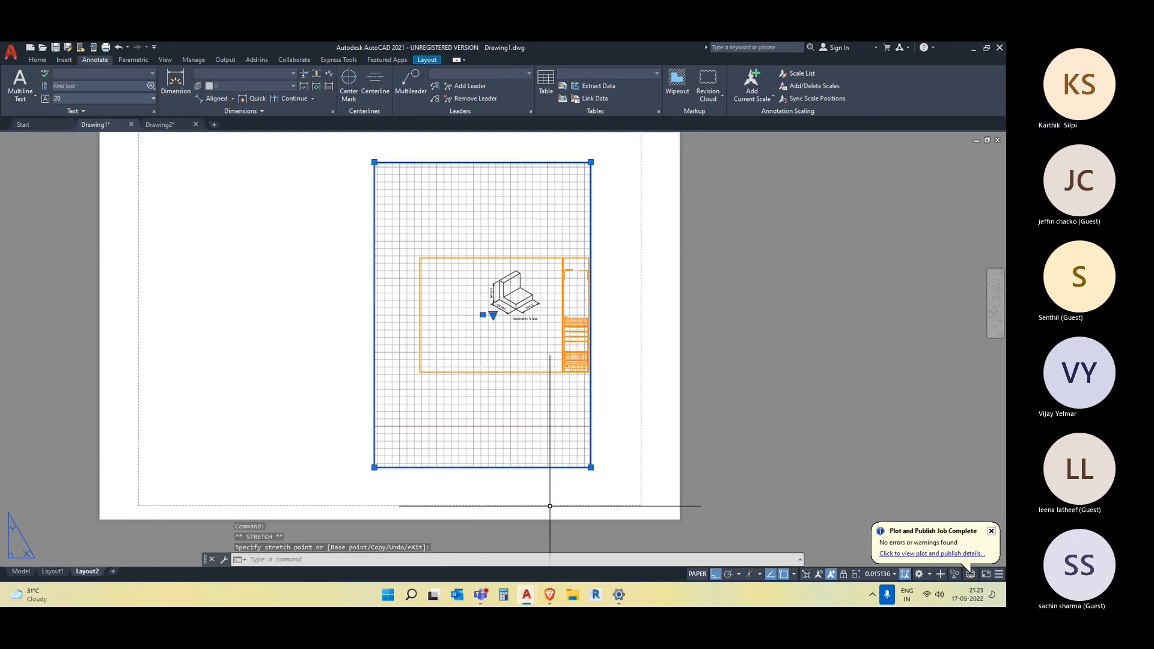
click(642, 467)
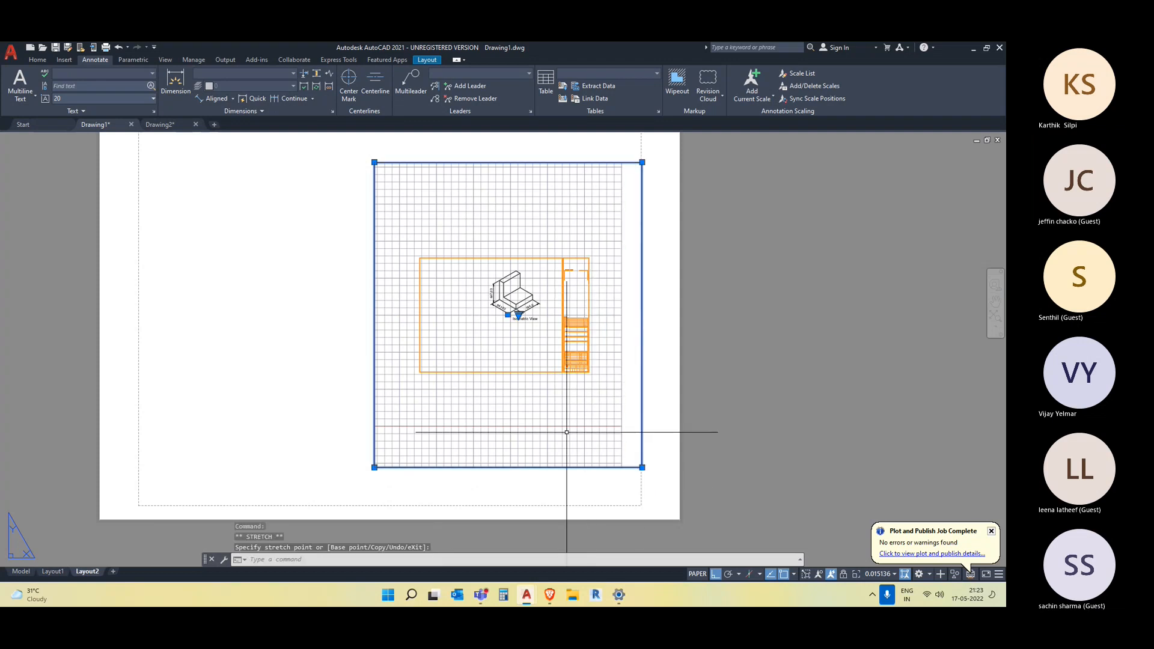
- Move the viewport freely, with Ortho off, to the left margin near the upper corner of the printable area
text(m)
key(space)
click(534, 391)
scroll(435, 391, down, 2)
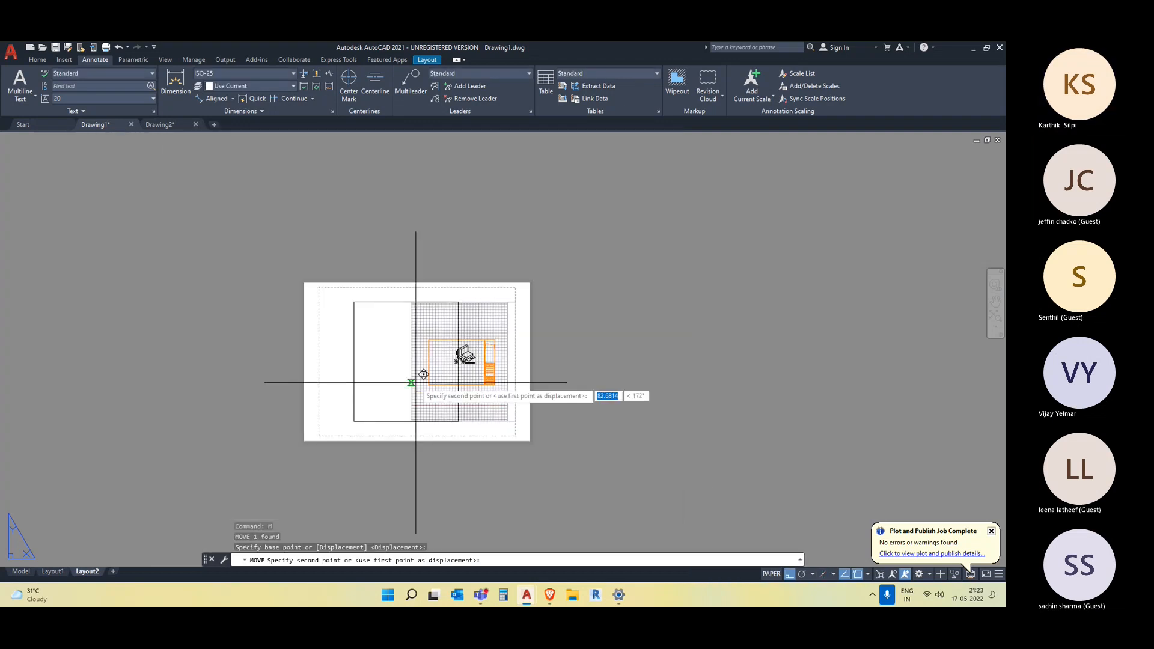
key(F8)
scroll(386, 363, up, 4)
scroll(367, 366, down, 2)
click(358, 375)
scroll(342, 324, up, 4)
scroll(339, 312, down, 4)
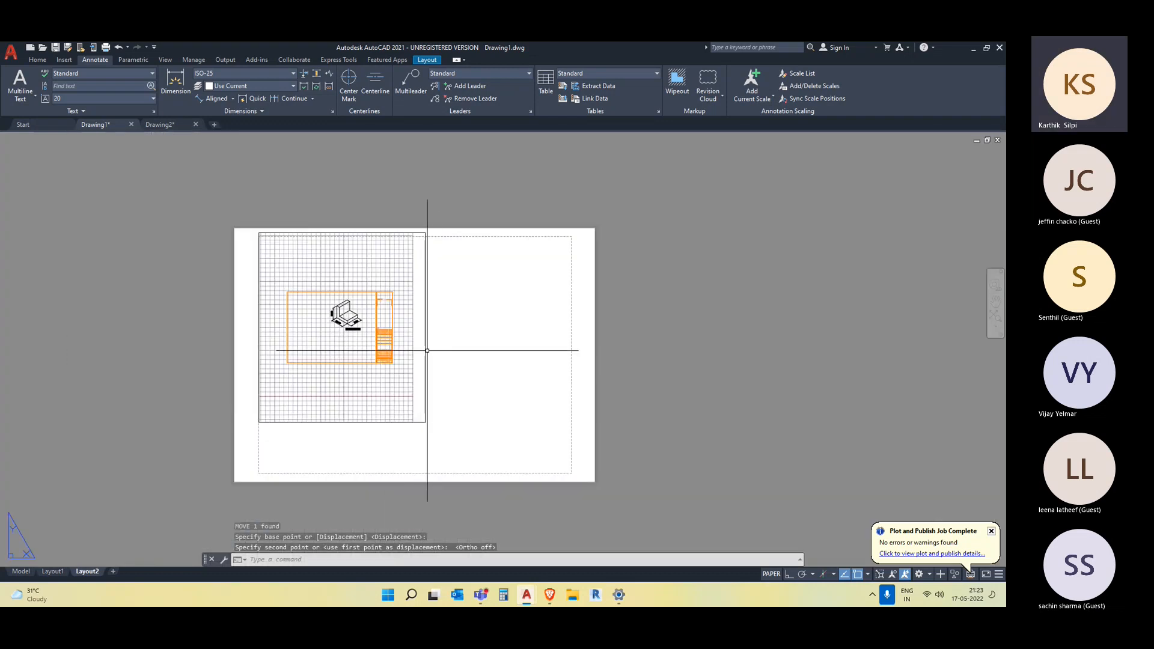
key(Escape)
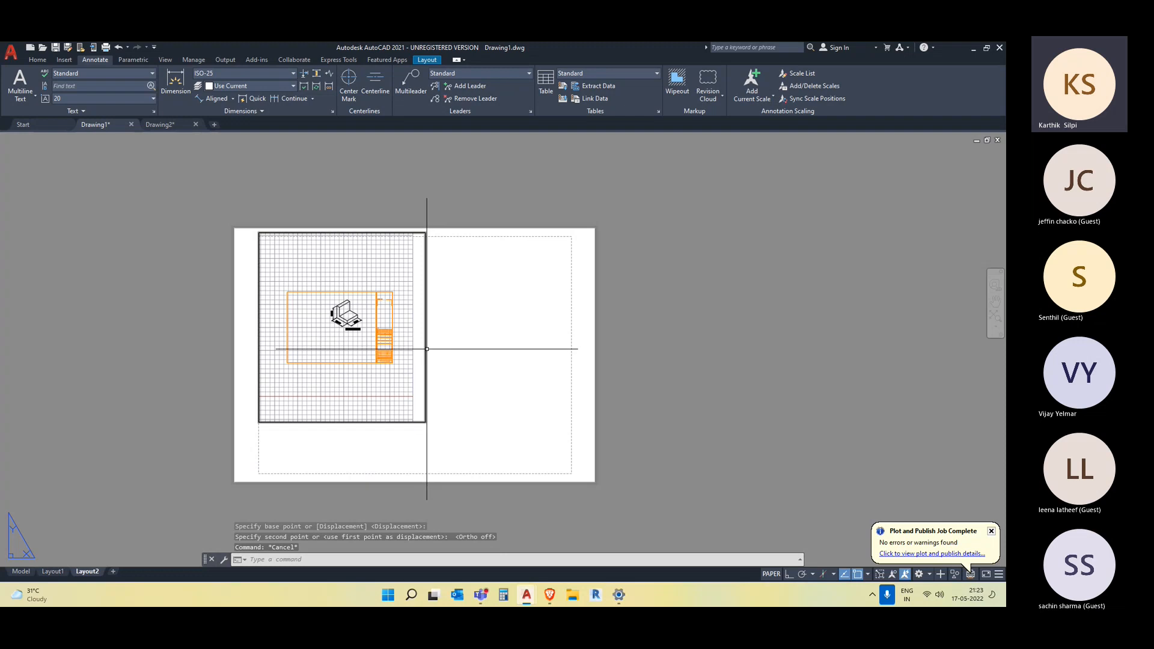
- Maximize the layout viewport into model space and return to the Layout2 page
click(427, 349)
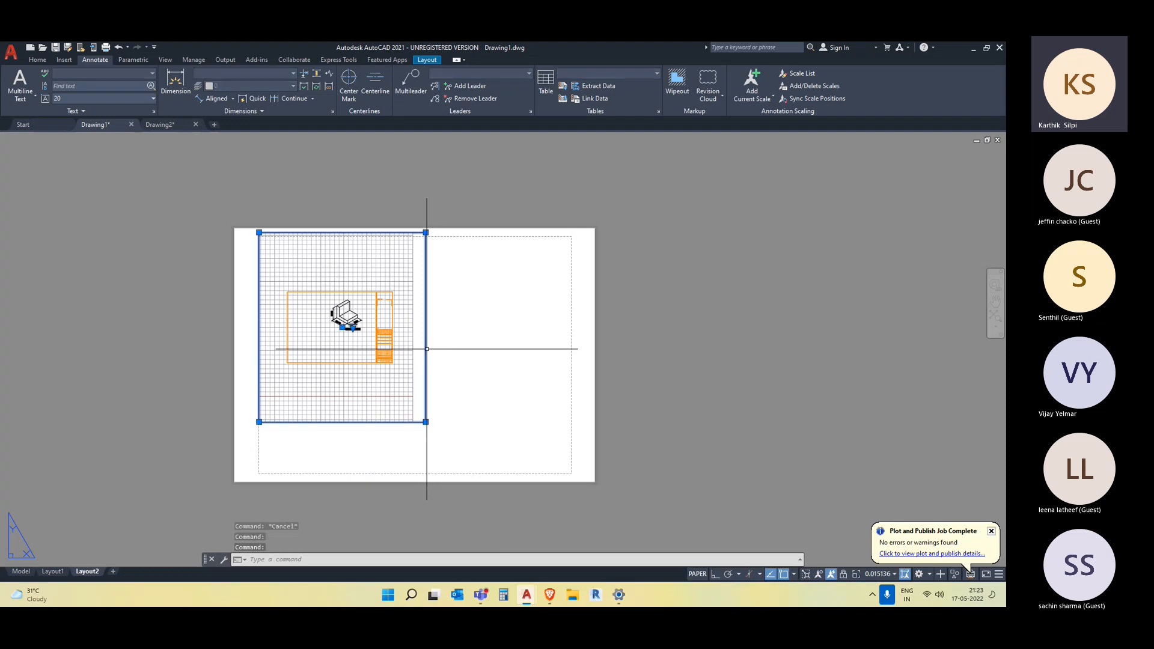
double_click(427, 348)
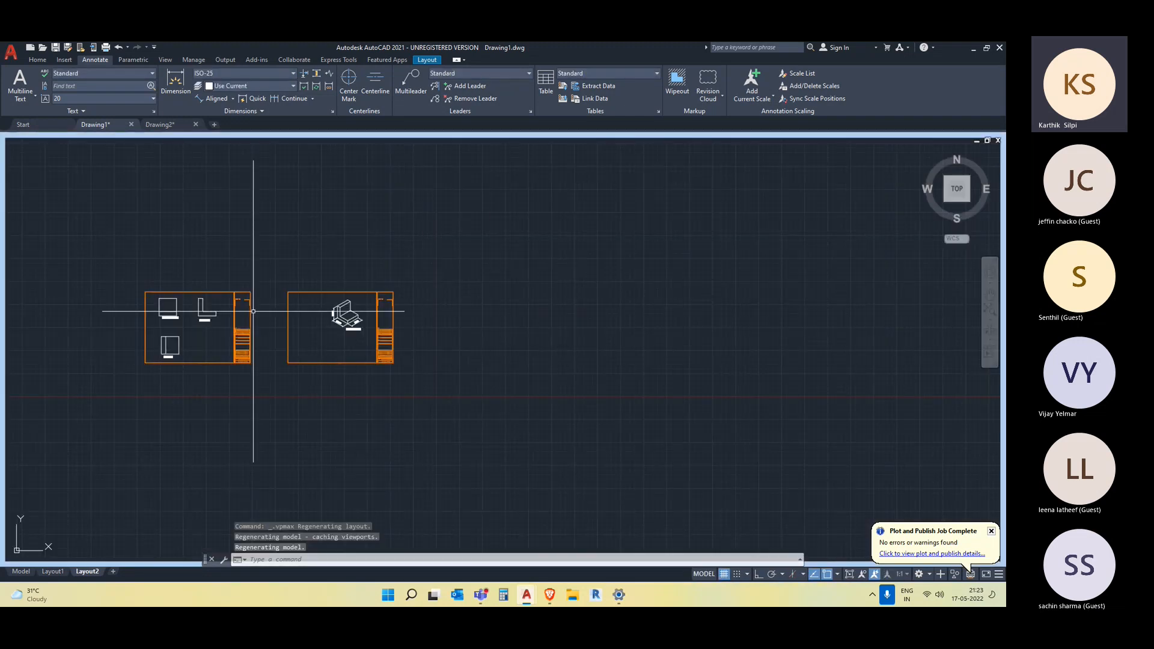
click(88, 572)
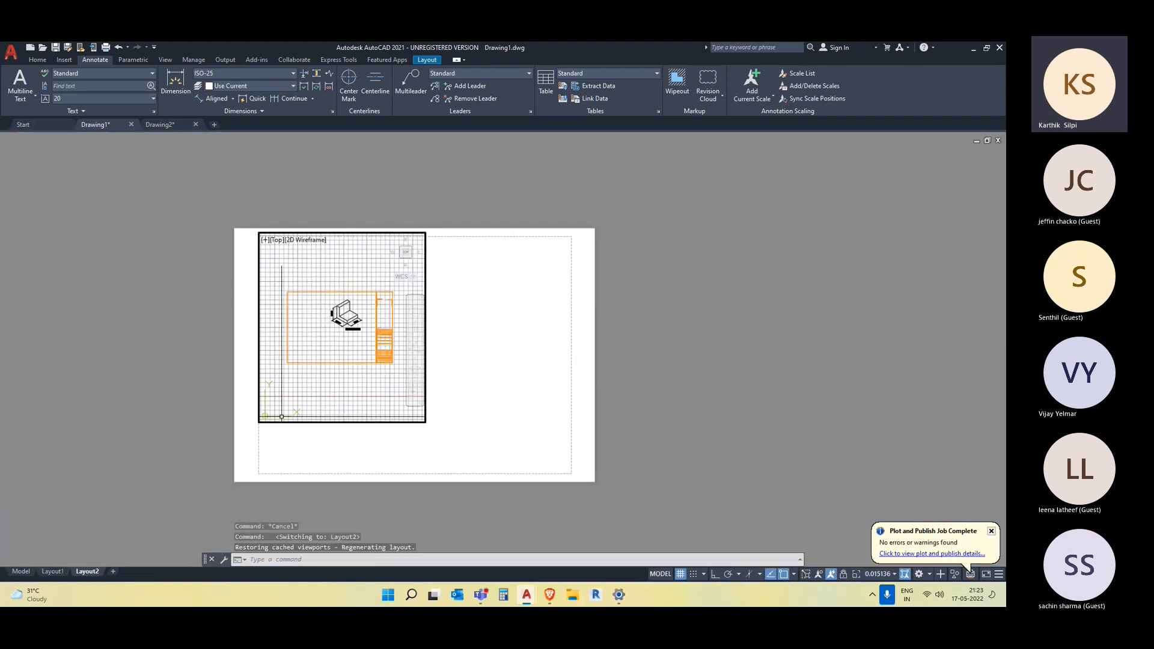
- Set the active isometric viewport's scale to 2:1
click(882, 573)
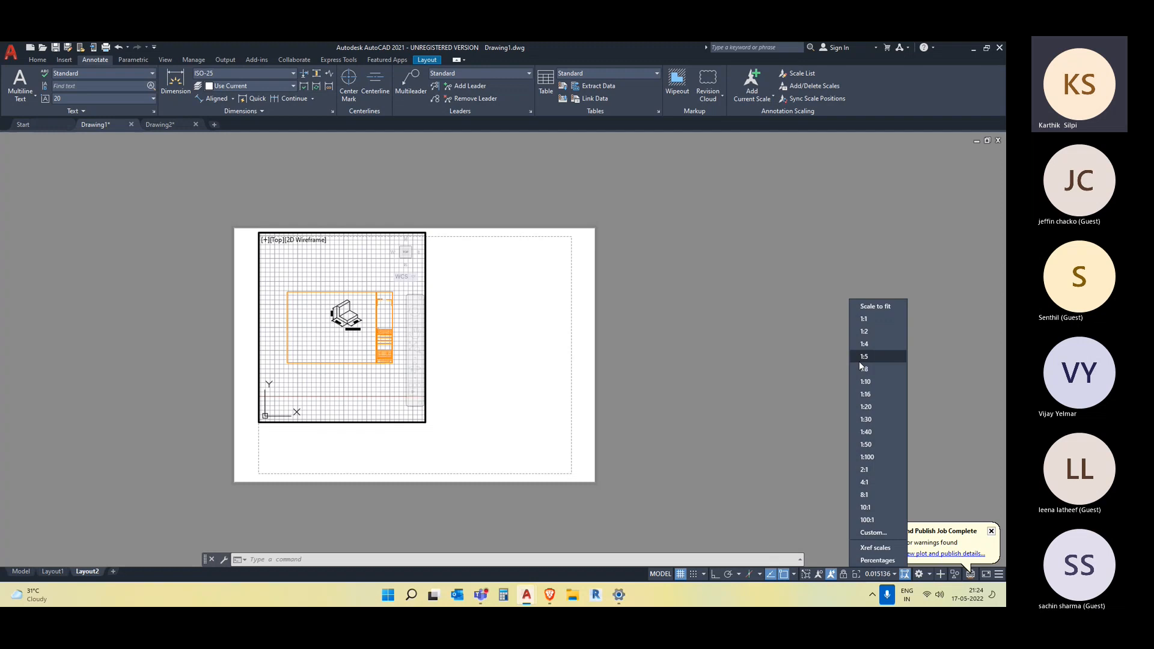
click(875, 469)
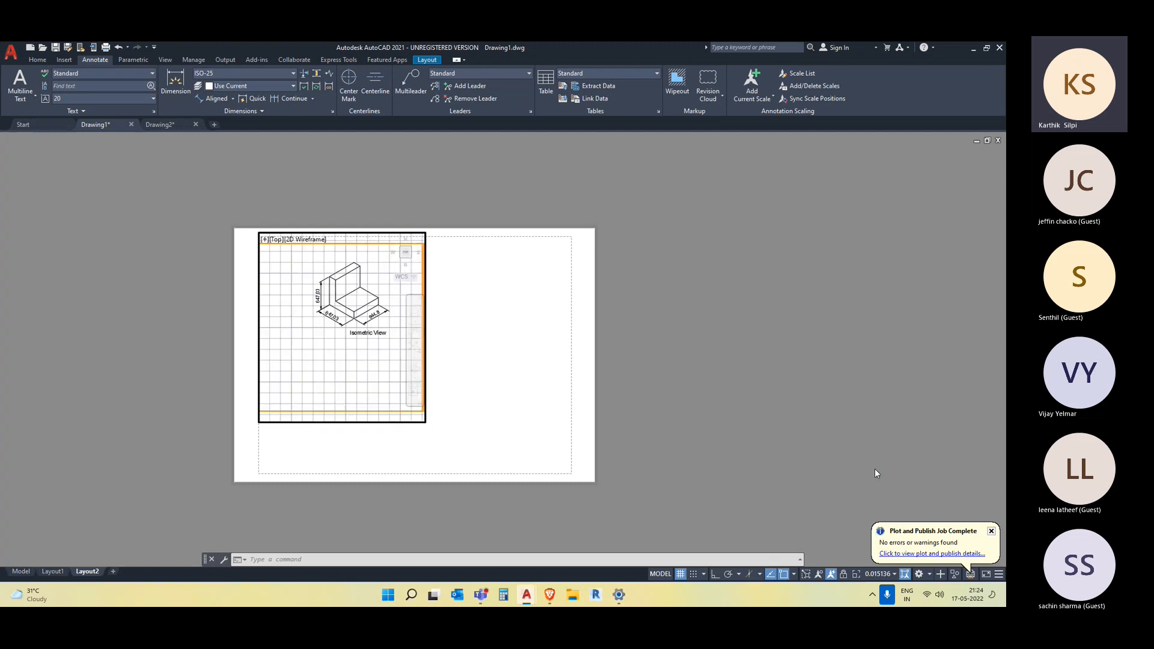
scroll(400, 315, up, 3)
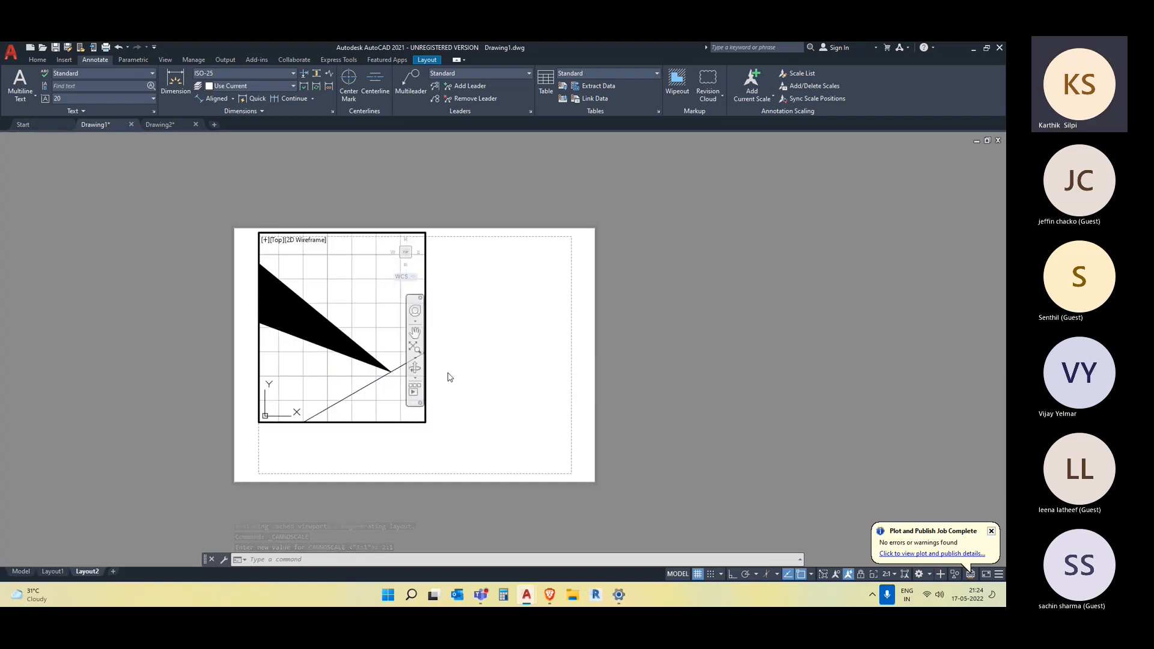
- Return to paper space and select the viewport frame on Layout2
double_click(464, 363)
click(385, 319)
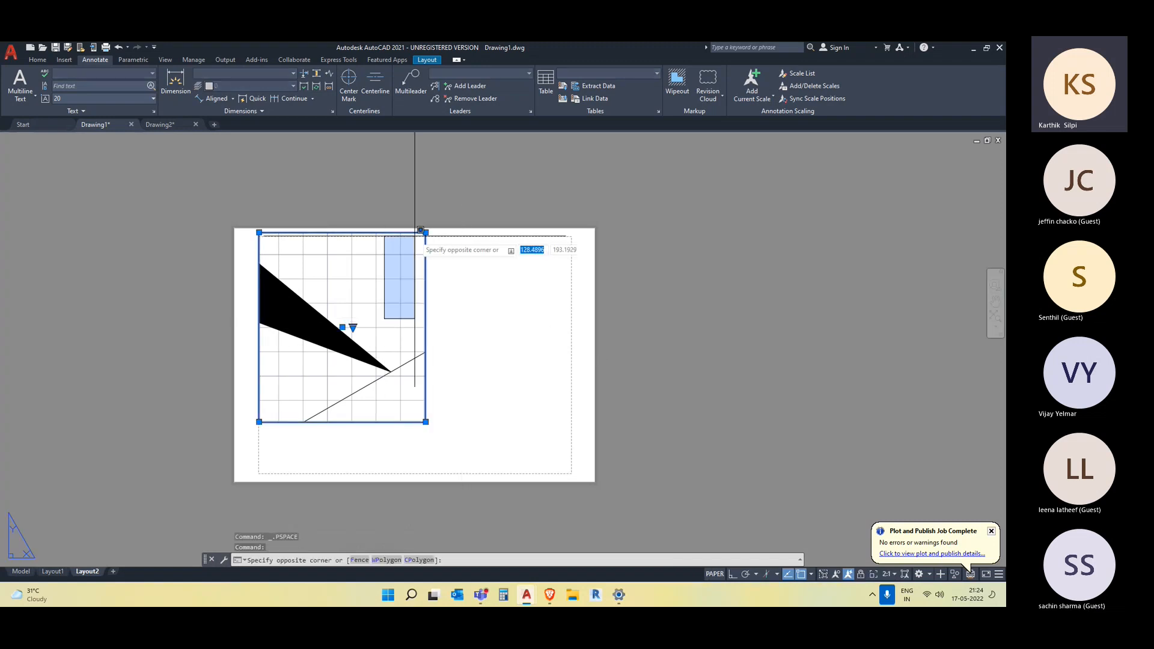
- Stretch the upper-left corner of the Layout2 viewport outward beyond the edge of the sheet
click(490, 352)
middle_drag(455, 330, 672, 404)
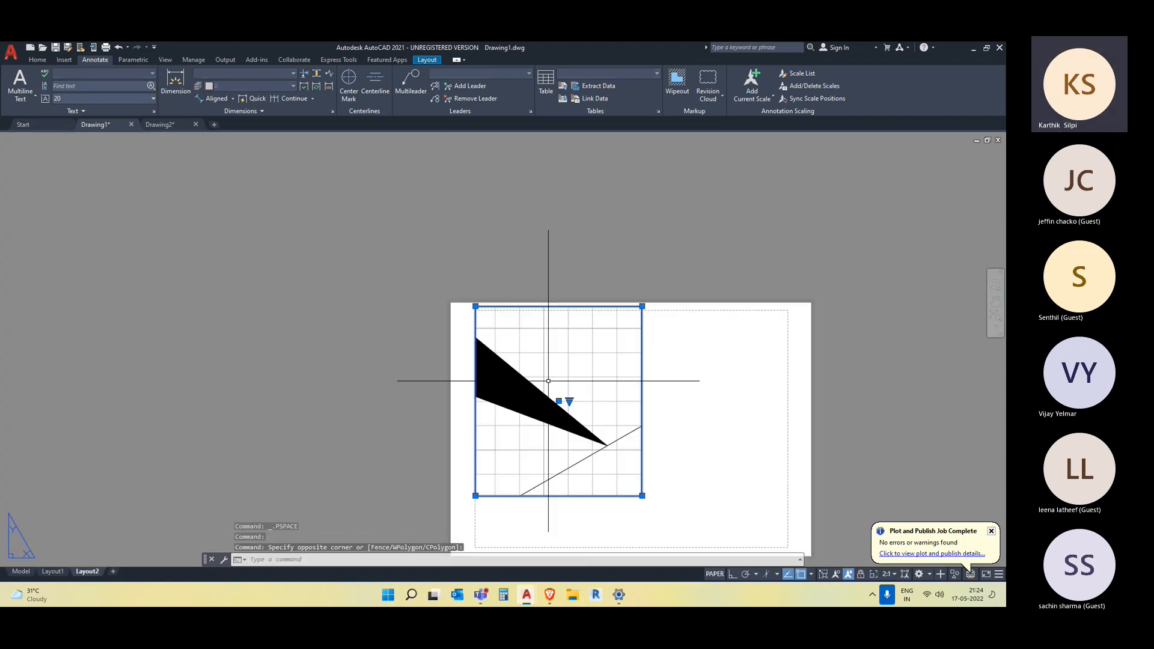
click(476, 305)
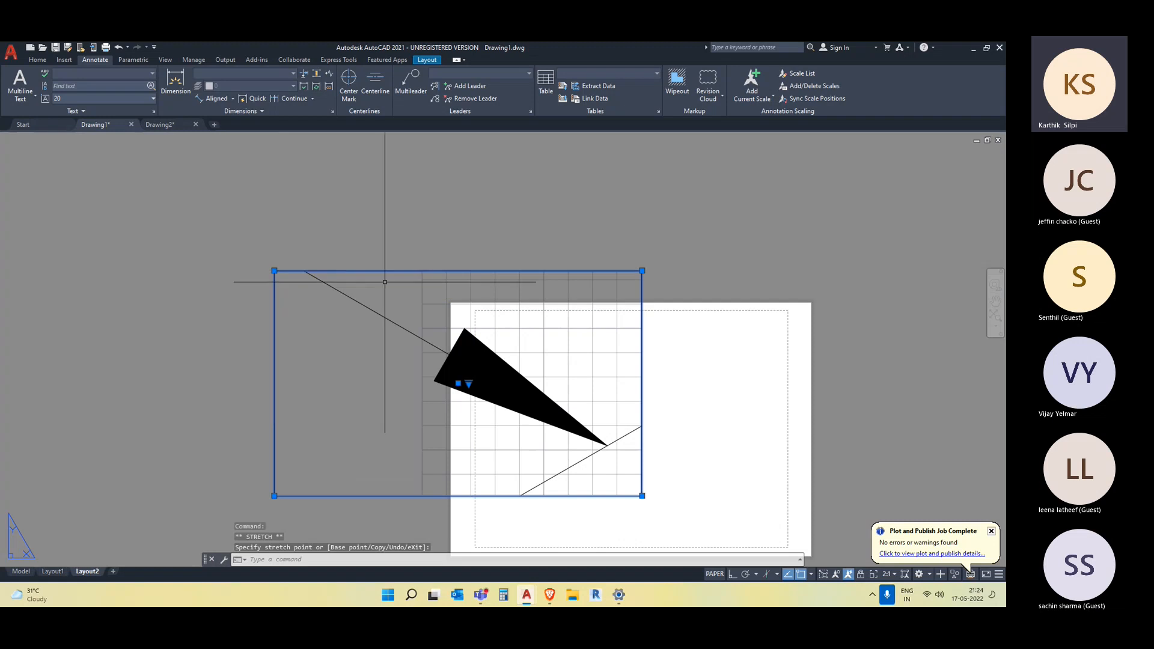
scroll(307, 276, down, 6)
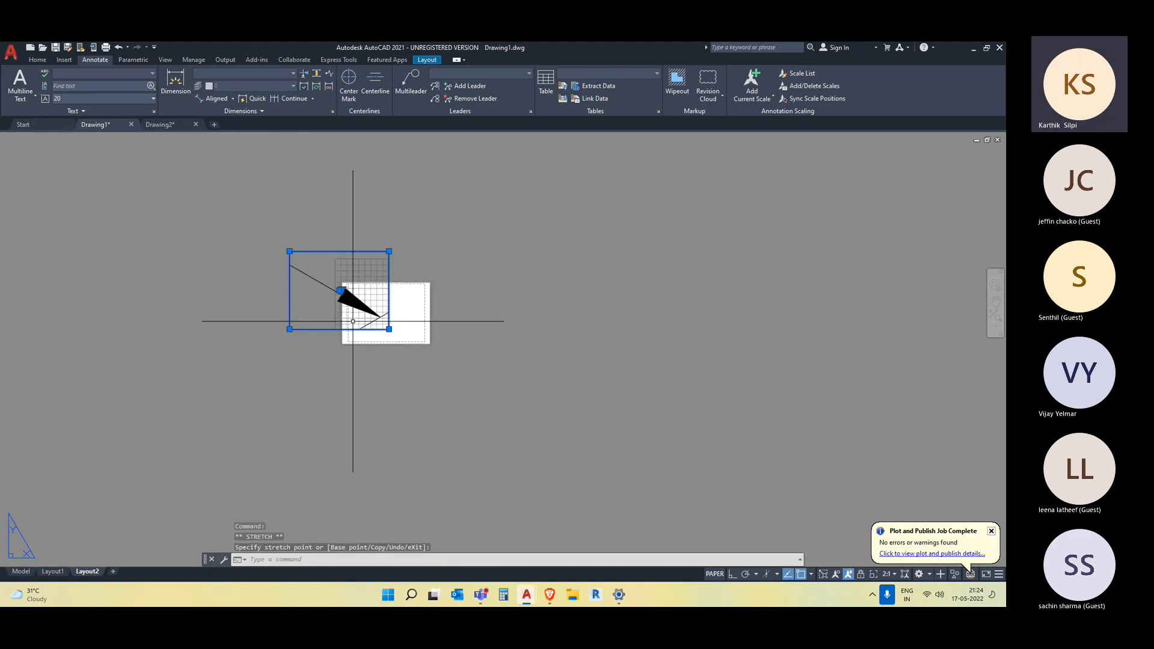
- Set the active Layout2 viewport's scale to 1:1 and zoom out inside it until the isometric view fits
double_click(305, 330)
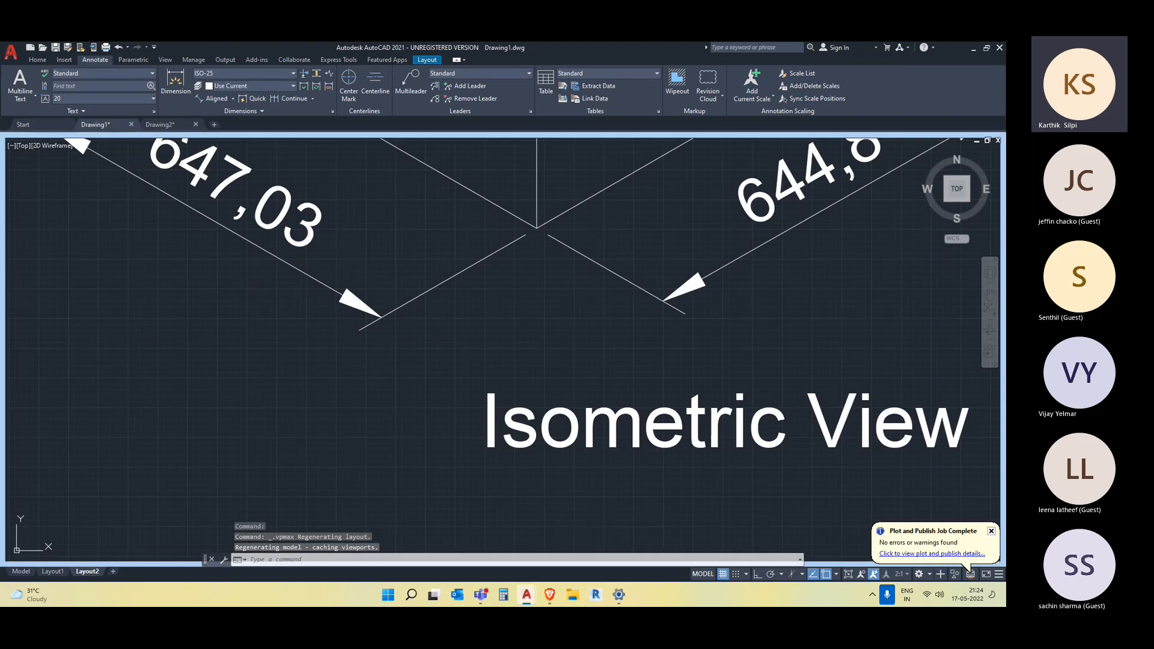
click(88, 571)
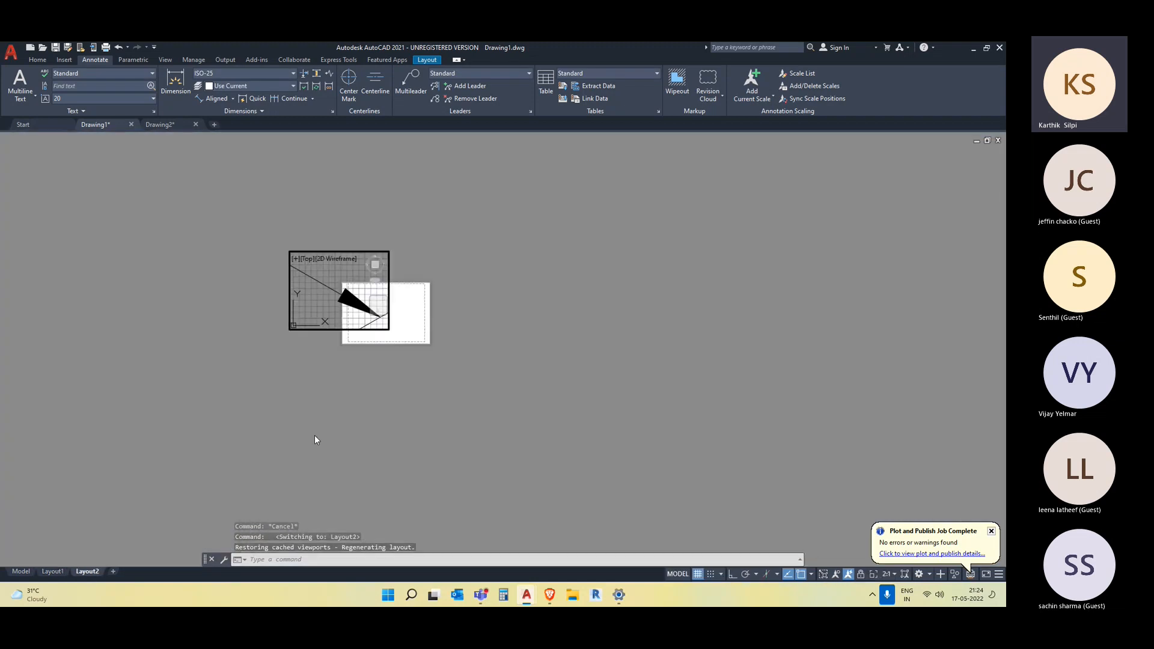
click(887, 574)
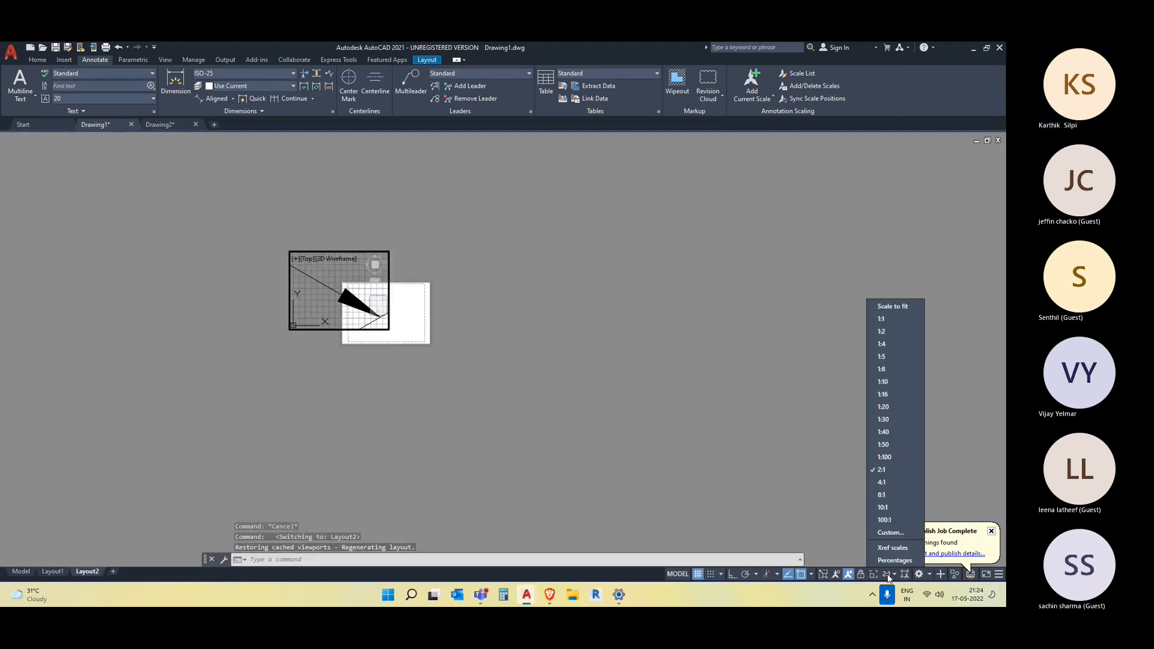
click(897, 320)
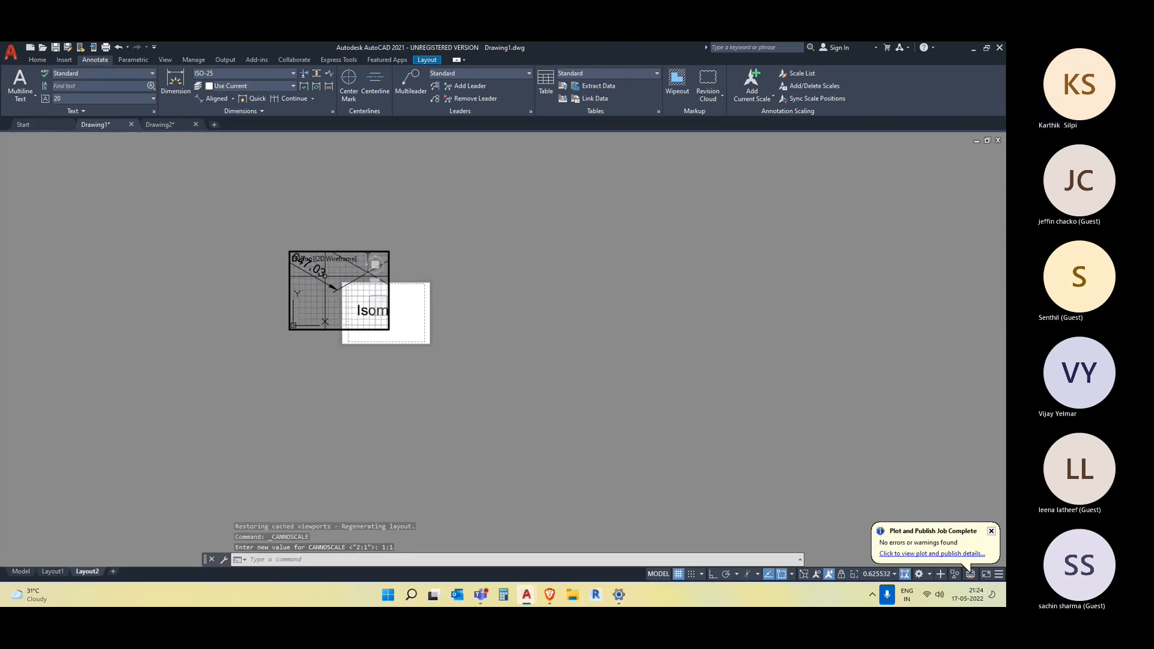
scroll(337, 307, down, 2)
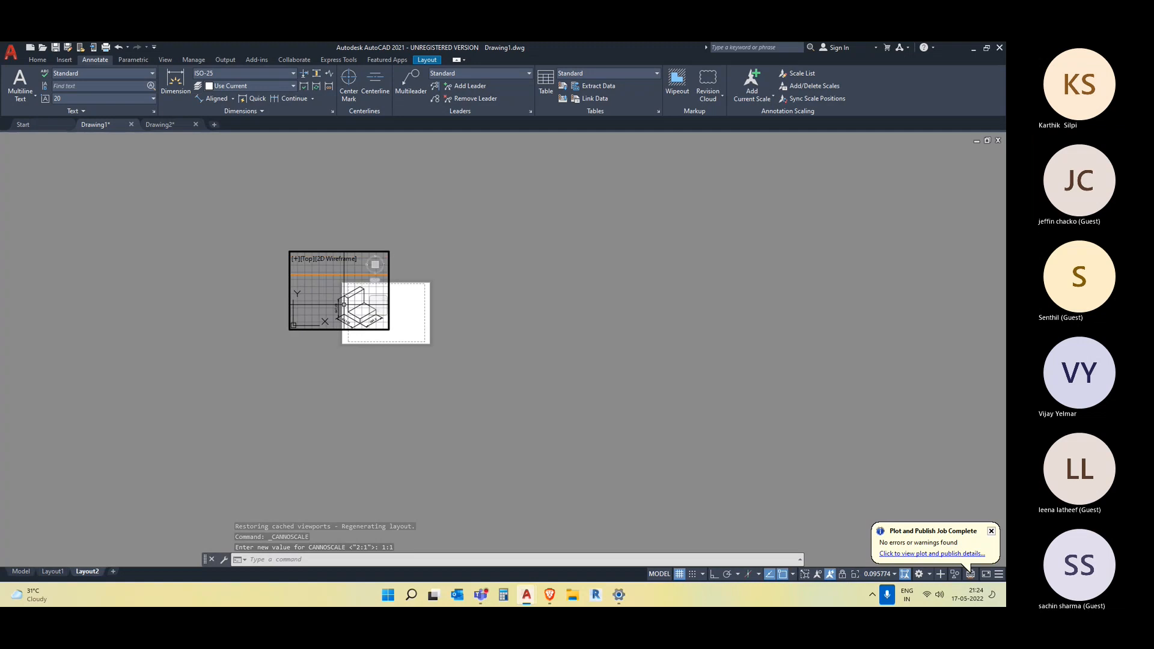
- Return to paper space and move the viewport onto the white sheet
double_click(438, 343)
click(375, 319)
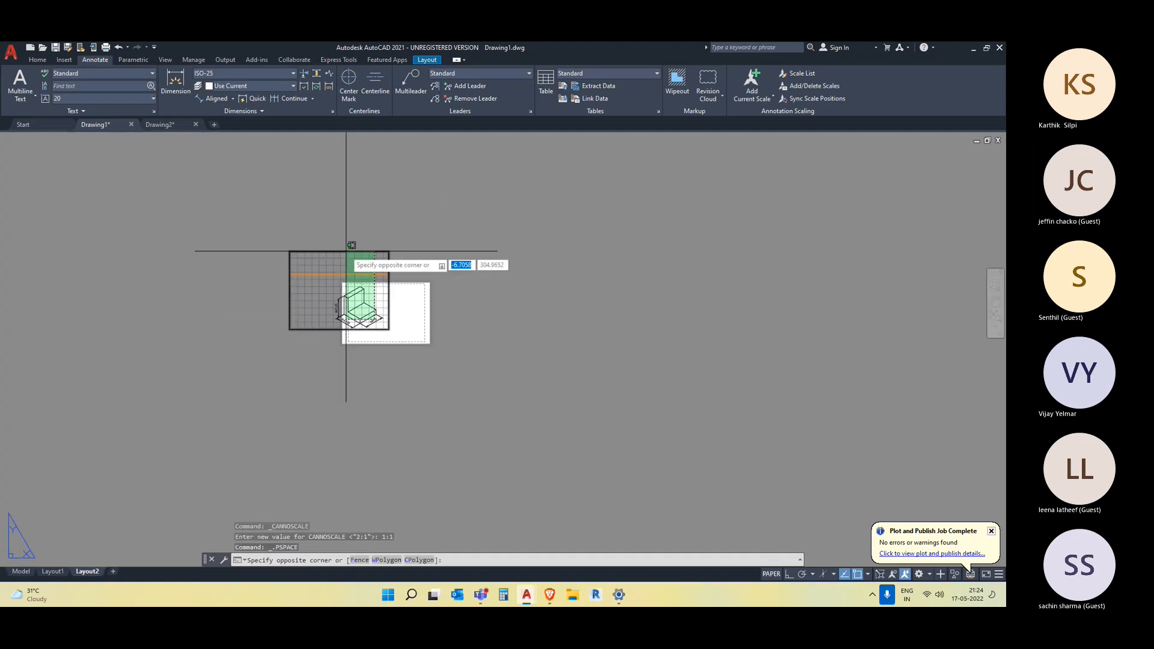
click(346, 251)
click(325, 273)
scroll(413, 332, up, 1)
middle_drag(413, 332, 412, 366)
text(m)
key(Return)
click(334, 321)
click(376, 343)
scroll(376, 344, up, 5)
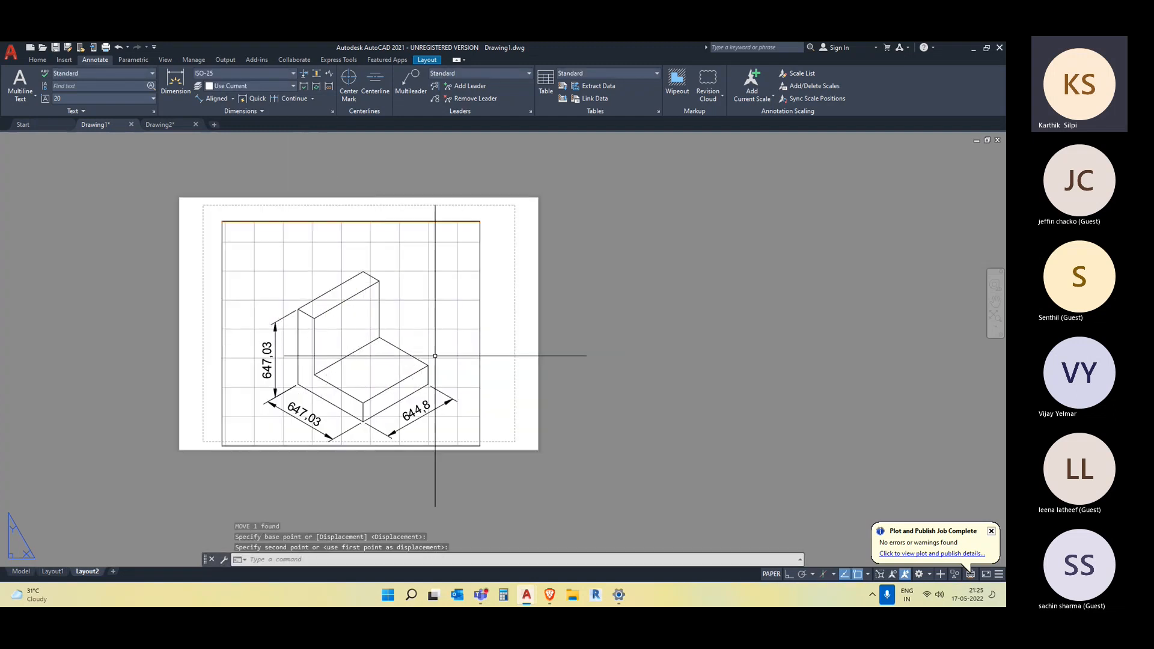
- Move the viewport up and left toward the sheet's upper-left corner
click(488, 359)
click(401, 381)
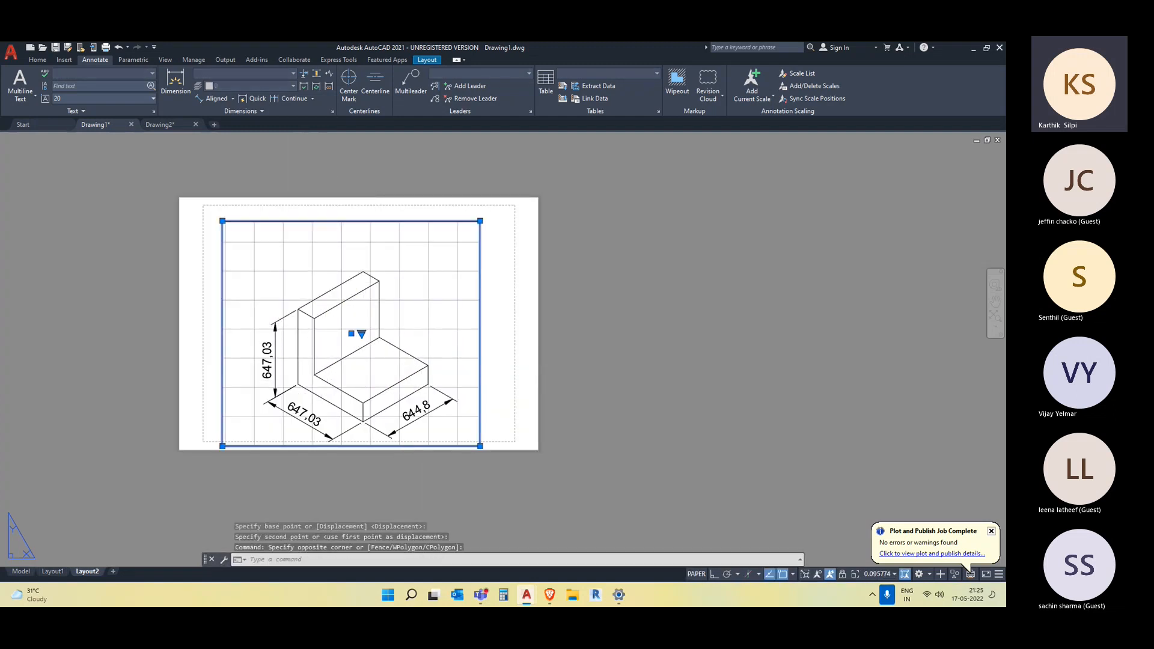
text(m)
key(Return)
click(395, 374)
click(381, 348)
- Stretch the viewport's corners outward until it encloses the whole orange drawing frame and title block
click(469, 415)
click(462, 413)
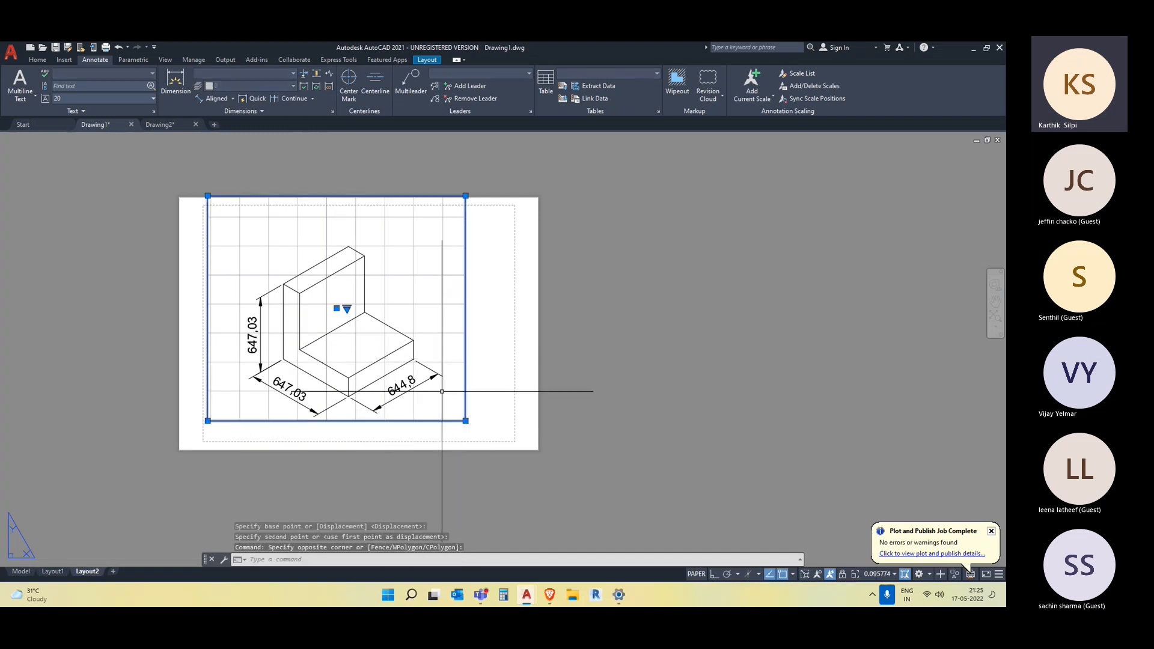
click(464, 422)
click(553, 497)
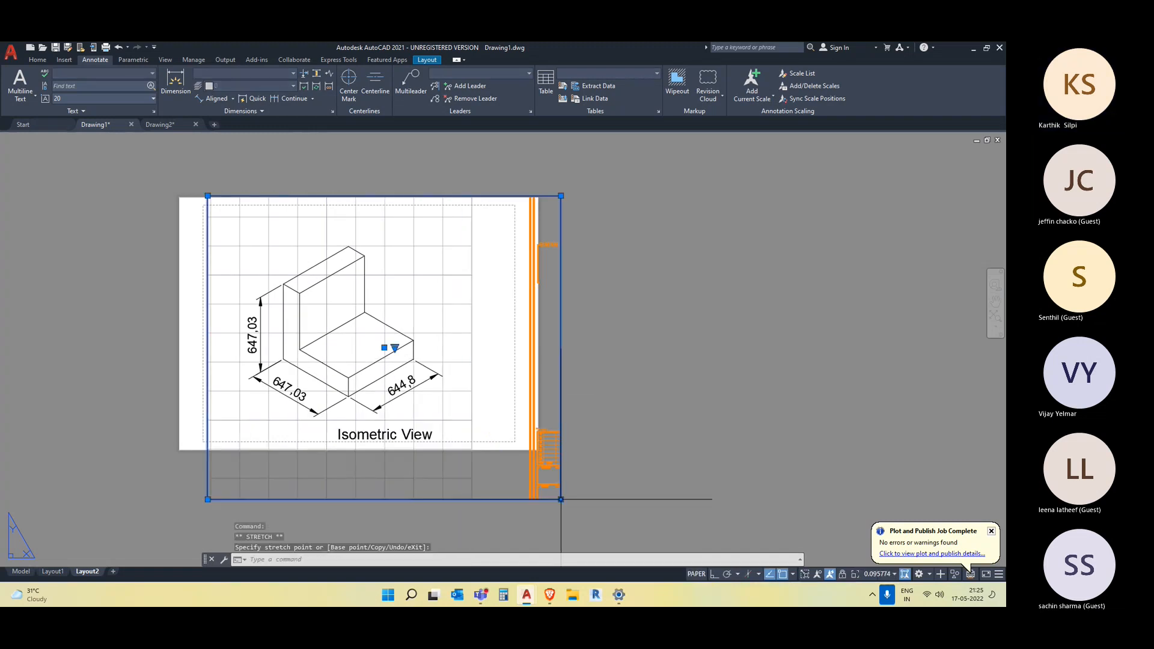
scroll(556, 490, down, 4)
click(424, 374)
click(345, 298)
middle_drag(522, 406, 527, 322)
click(349, 410)
click(331, 473)
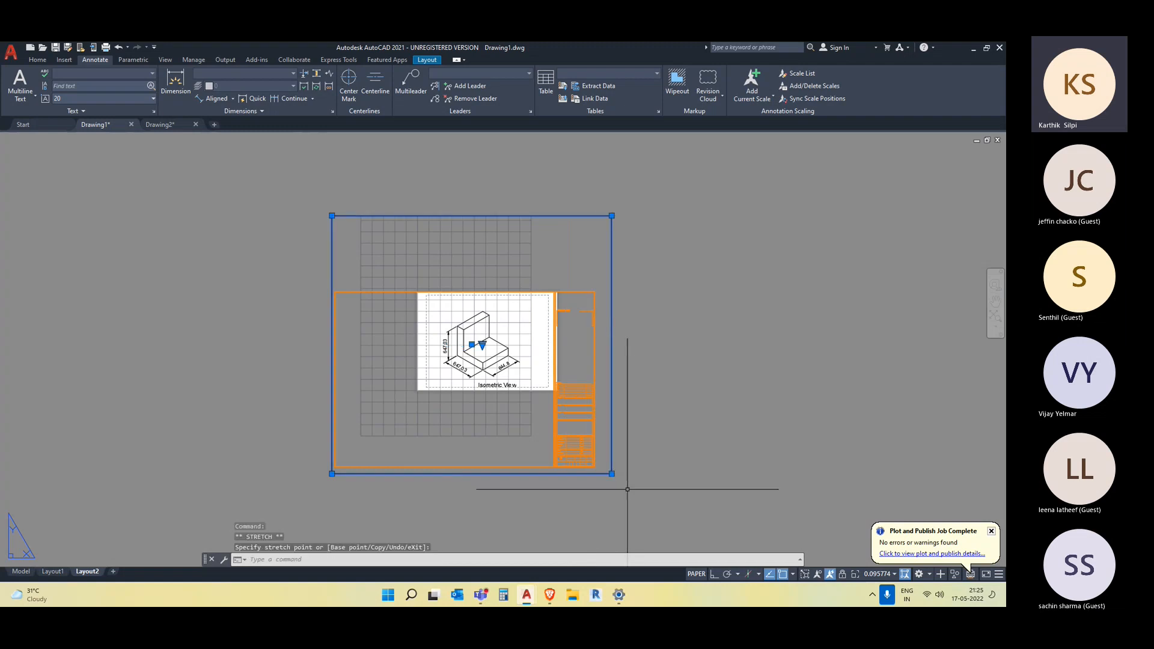
- Pull the viewport's right and top edges in close to the orange drawing frame
click(611, 473)
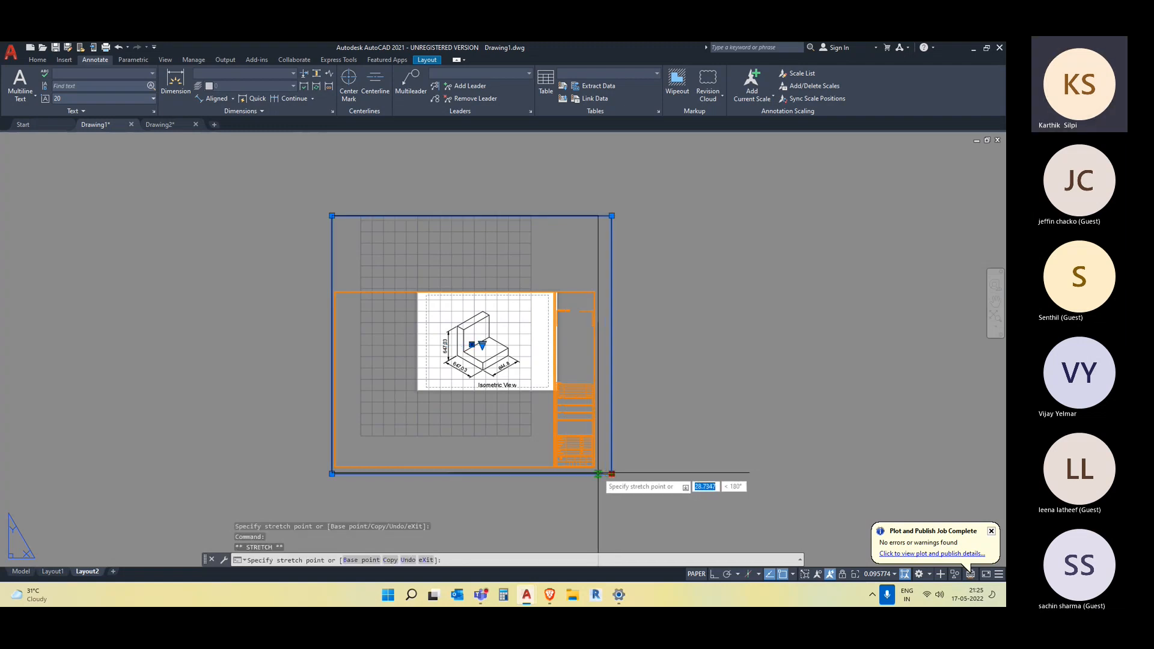
click(598, 474)
click(598, 215)
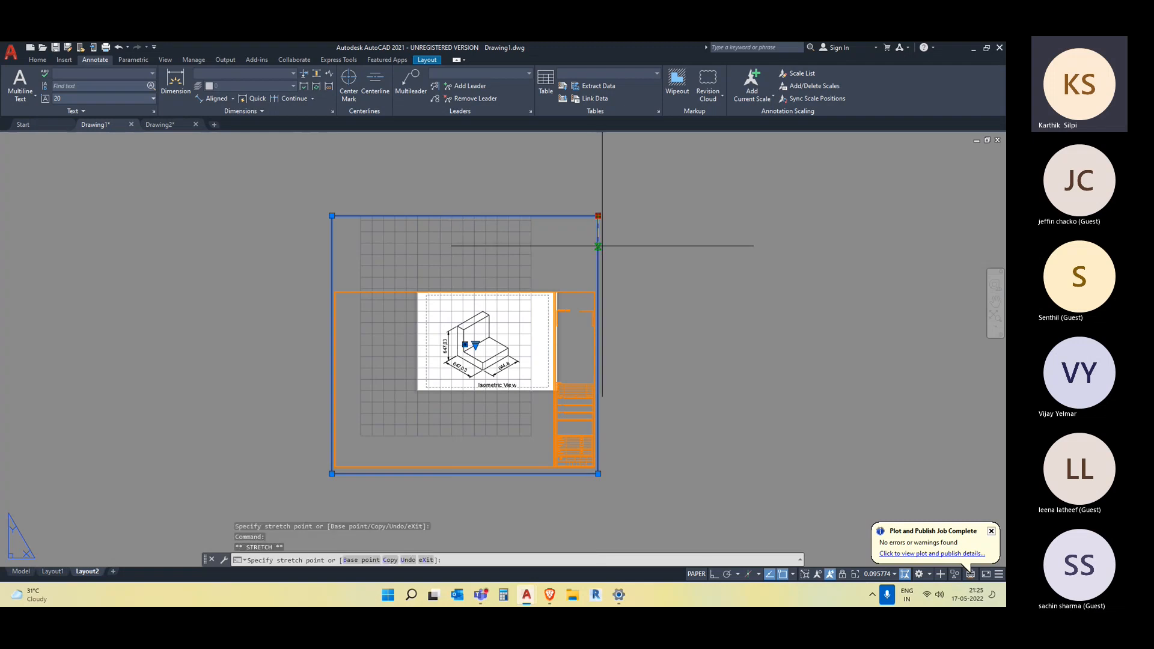
click(598, 277)
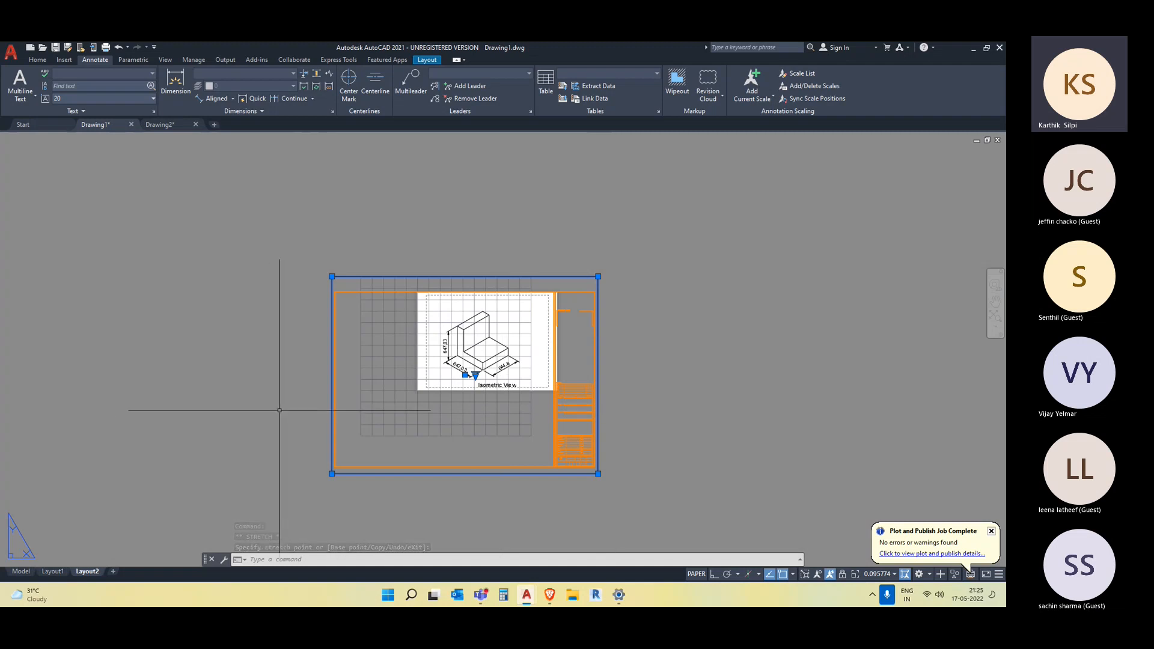
- Set the selected viewport's scale to 1:1 and clear the selection
middle_drag(687, 433, 673, 409)
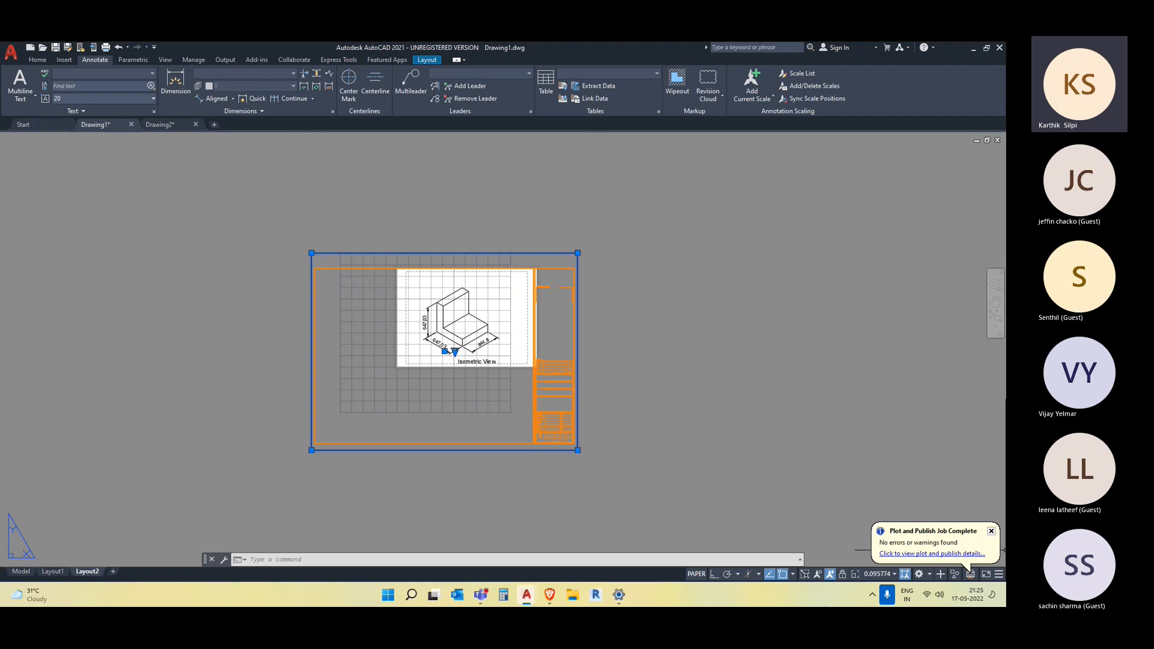
click(876, 574)
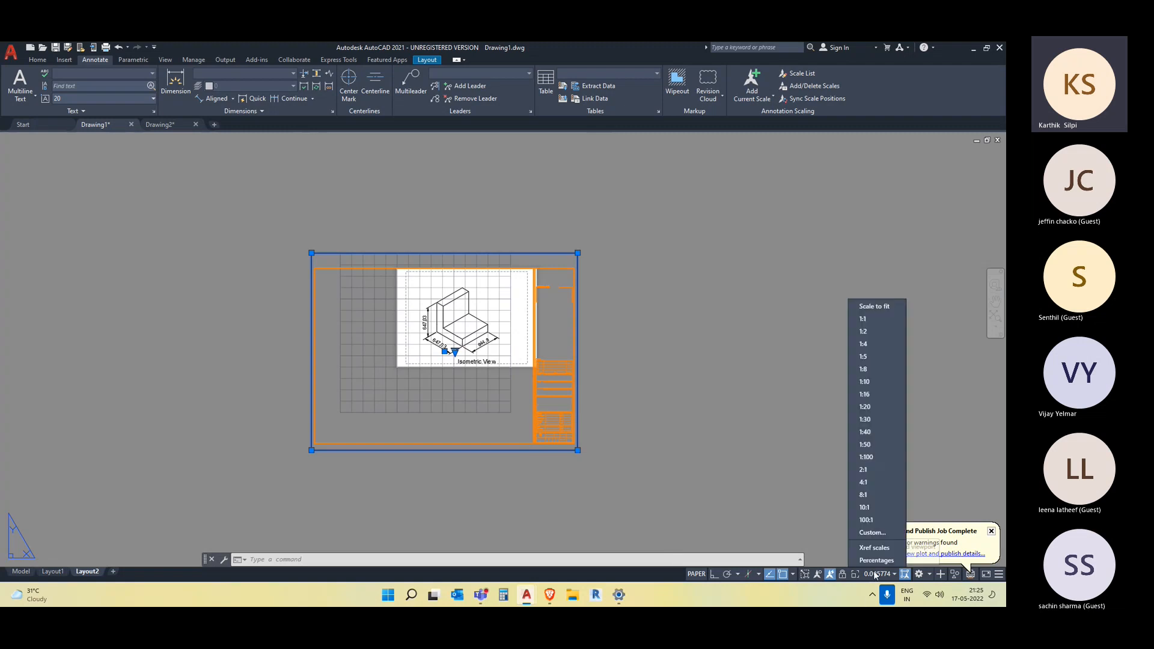
click(859, 319)
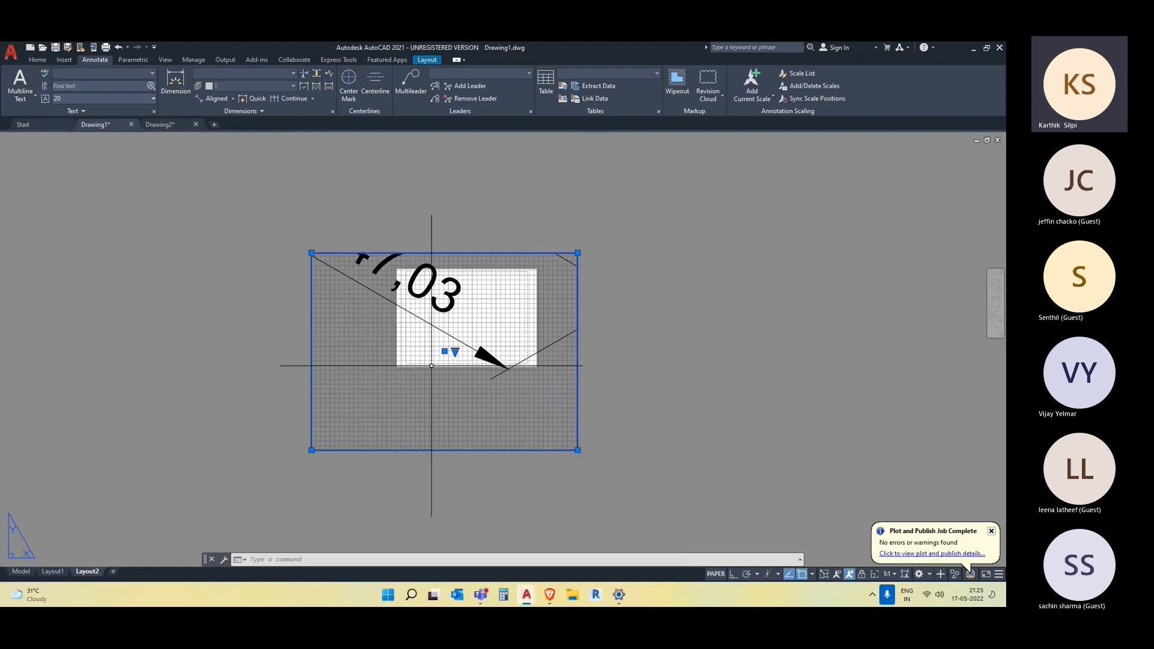
scroll(399, 371, down, 6)
scroll(433, 360, up, 5)
scroll(433, 358, down, 4)
scroll(441, 345, up, 4)
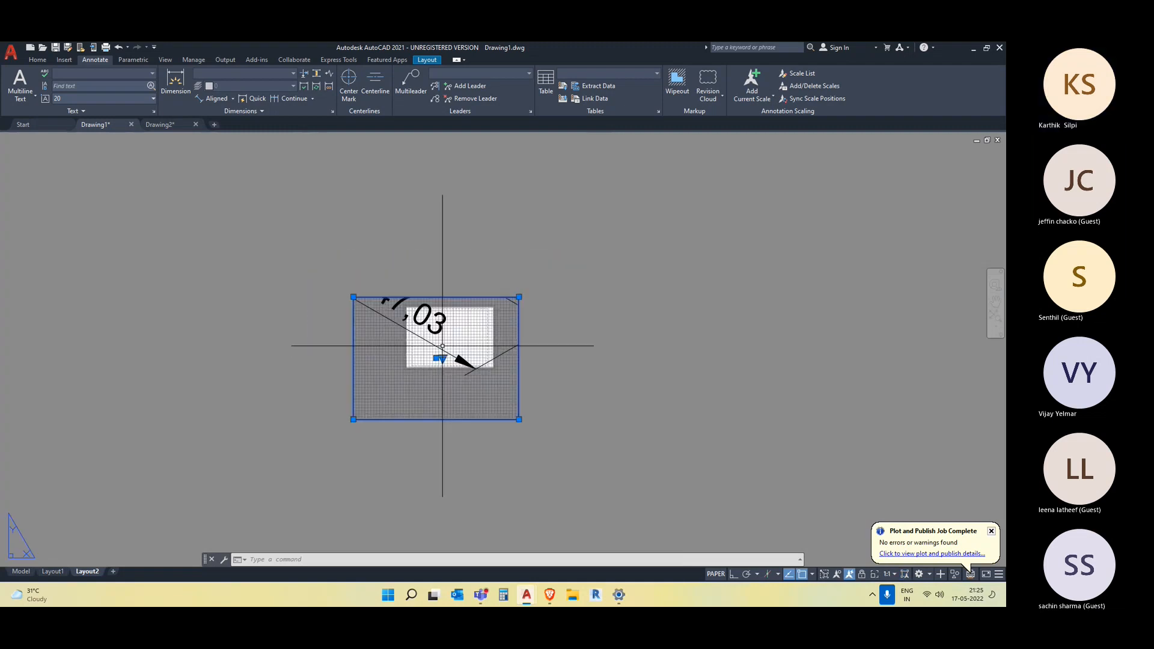
scroll(457, 390, down, 2)
click(479, 395)
click(581, 414)
scroll(519, 386, up, 2)
key(Escape)
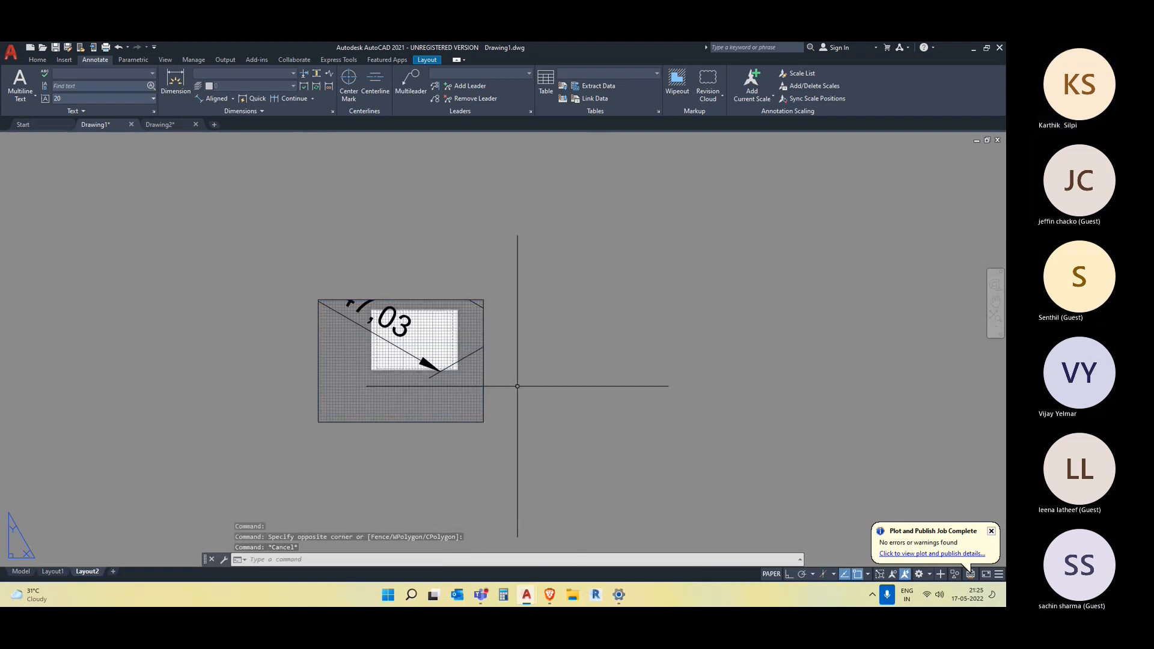
- Maximize the viewport to examine the drawing frame with the isometric view, and return to Layout2
click(514, 392)
key(Escape)
click(449, 378)
scroll(451, 380, down, 2)
scroll(451, 385, up, 2)
key(Escape)
click(486, 365)
key(Escape)
double_click(483, 362)
scroll(479, 365, down, 4)
scroll(478, 368, up, 1)
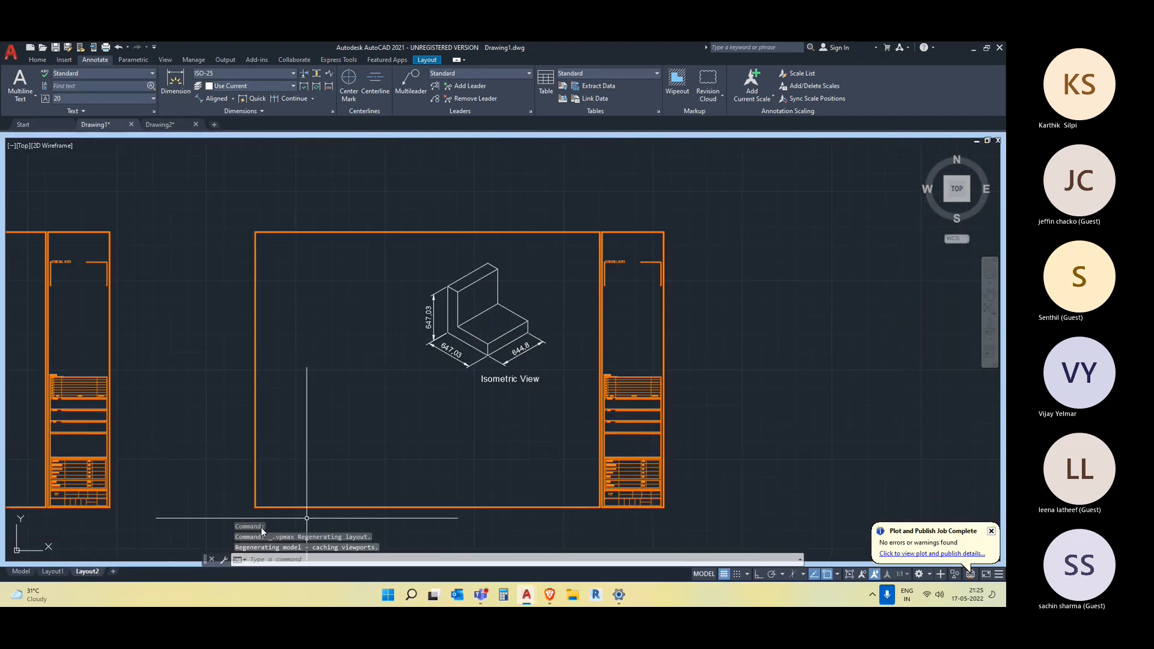
click(95, 571)
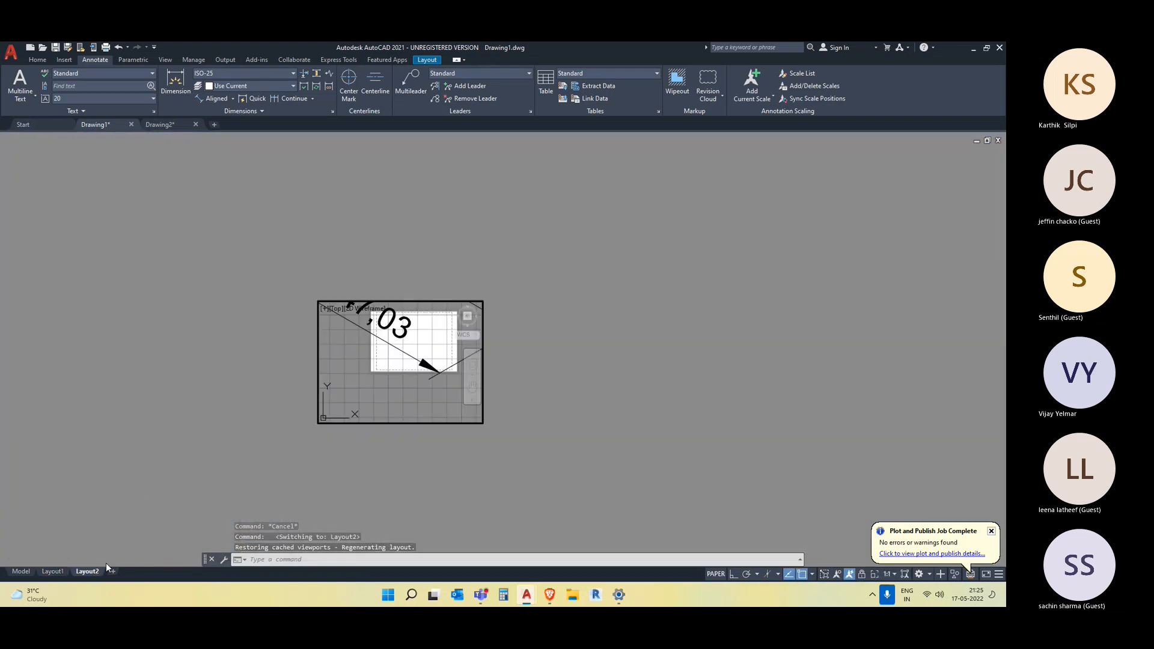
- Zoom out inside the viewport until the complete drawing frame lies over the sheet, and return to paper space
scroll(395, 383, down, 7)
middle_drag(410, 382, 418, 354)
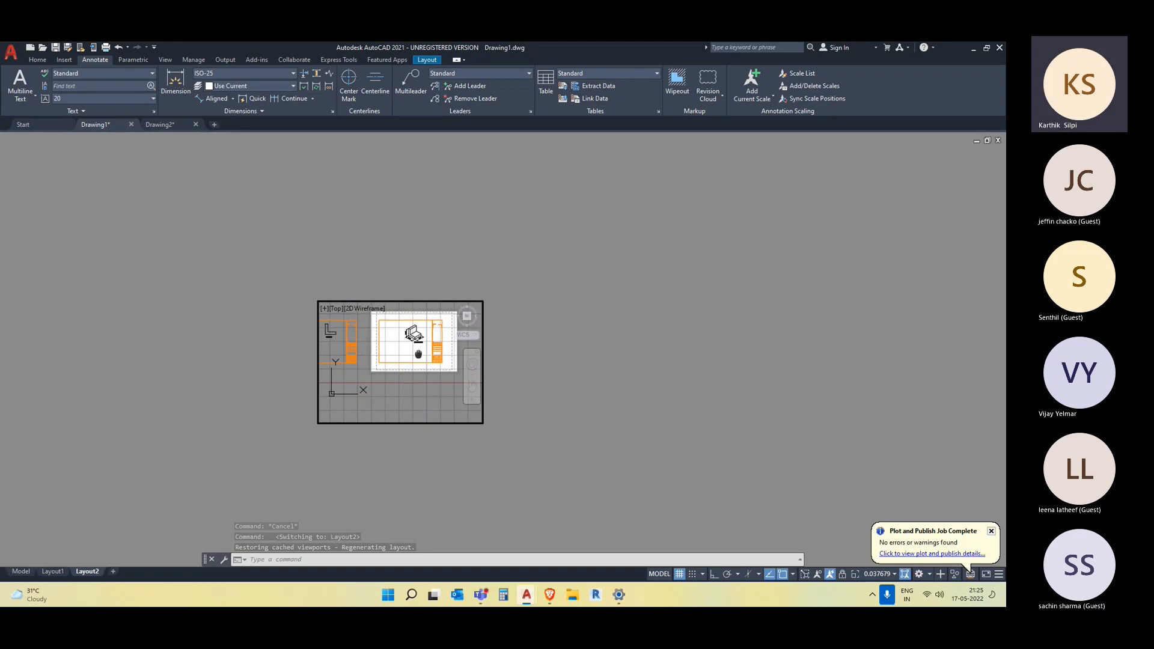
double_click(604, 432)
- Narrow the viewport by stretching its right and left edges inward around the frame containing the isometric view
click(484, 387)
click(475, 393)
click(482, 422)
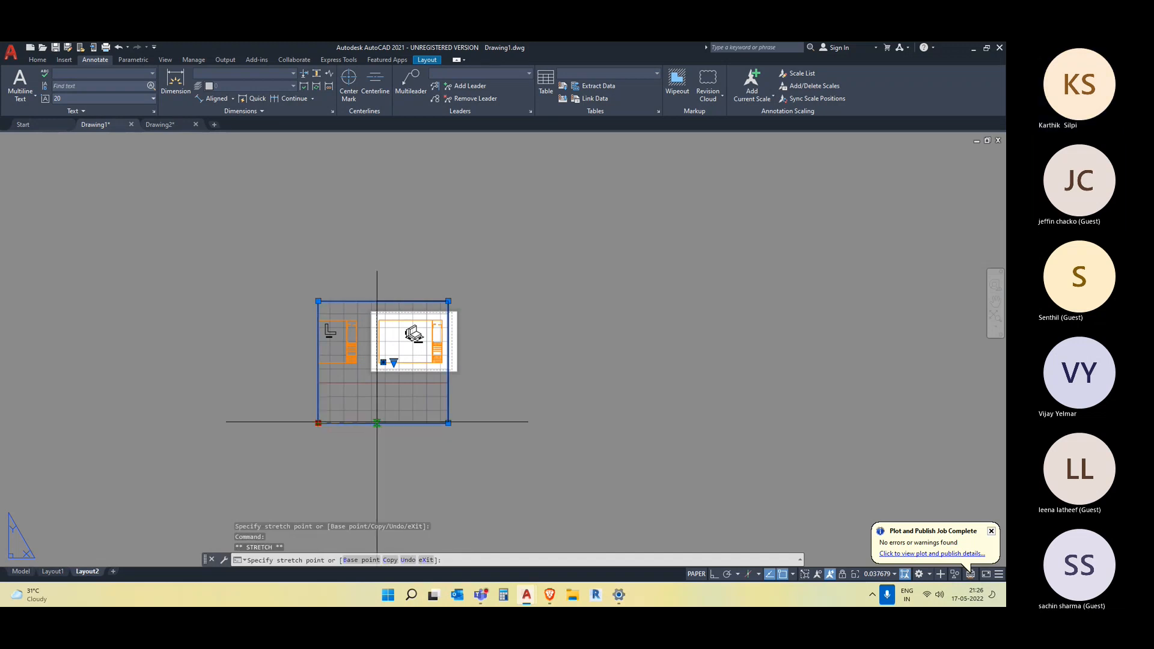
click(383, 423)
scroll(418, 353, up, 4)
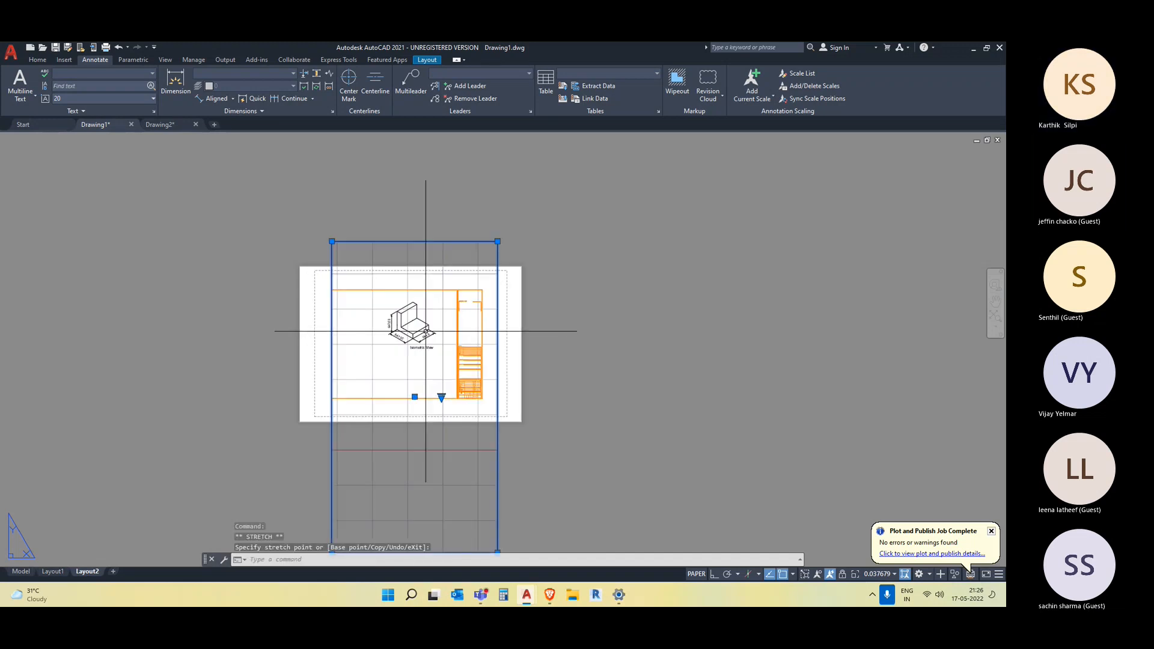
- Stretch the viewport's top and bottom edges to sit just outside the orange drawing frame
click(497, 242)
click(483, 290)
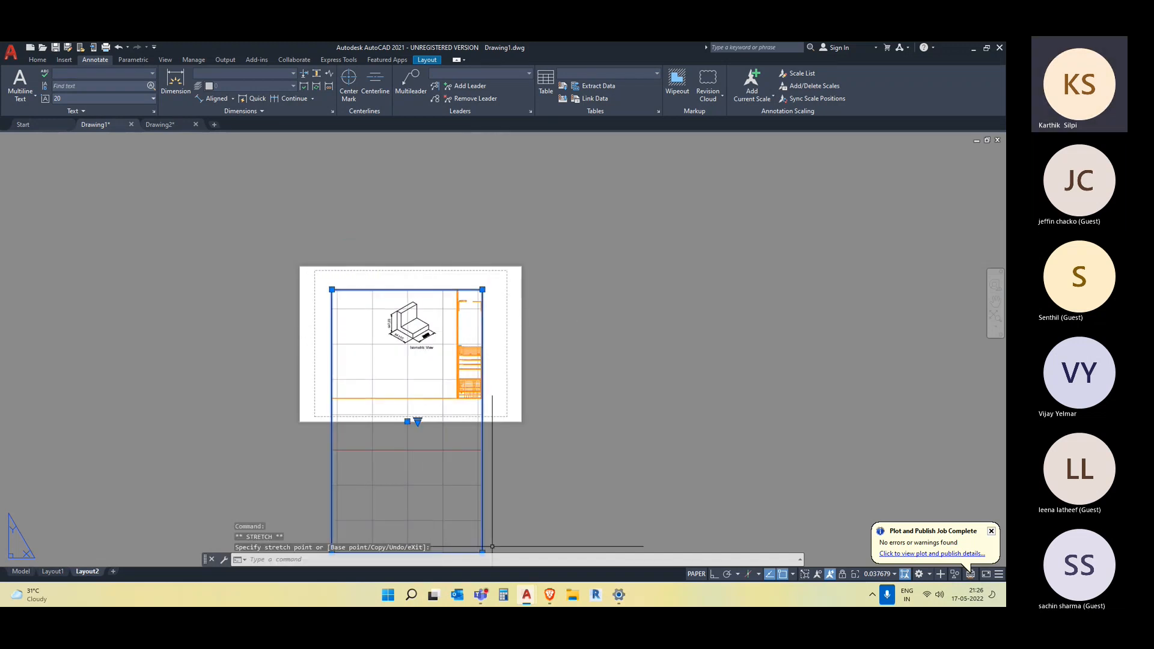
middle_drag(485, 494, 493, 404)
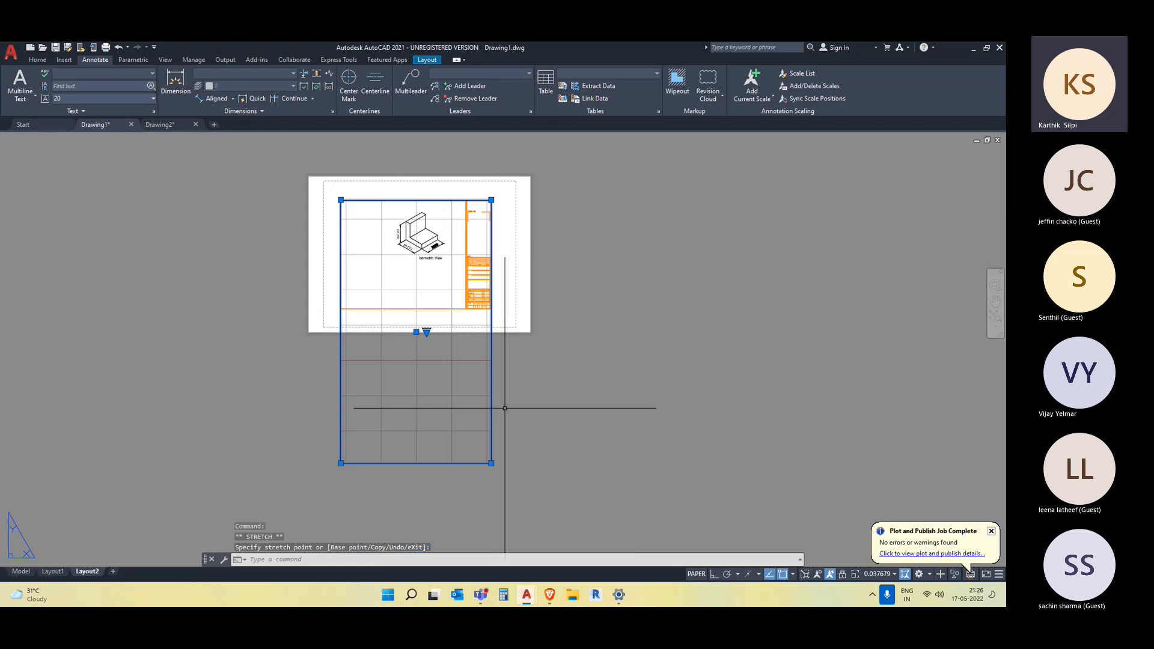
click(491, 463)
key(Escape)
scroll(533, 275, down, 1)
scroll(360, 276, up, 1)
click(372, 285)
key(Escape)
click(362, 280)
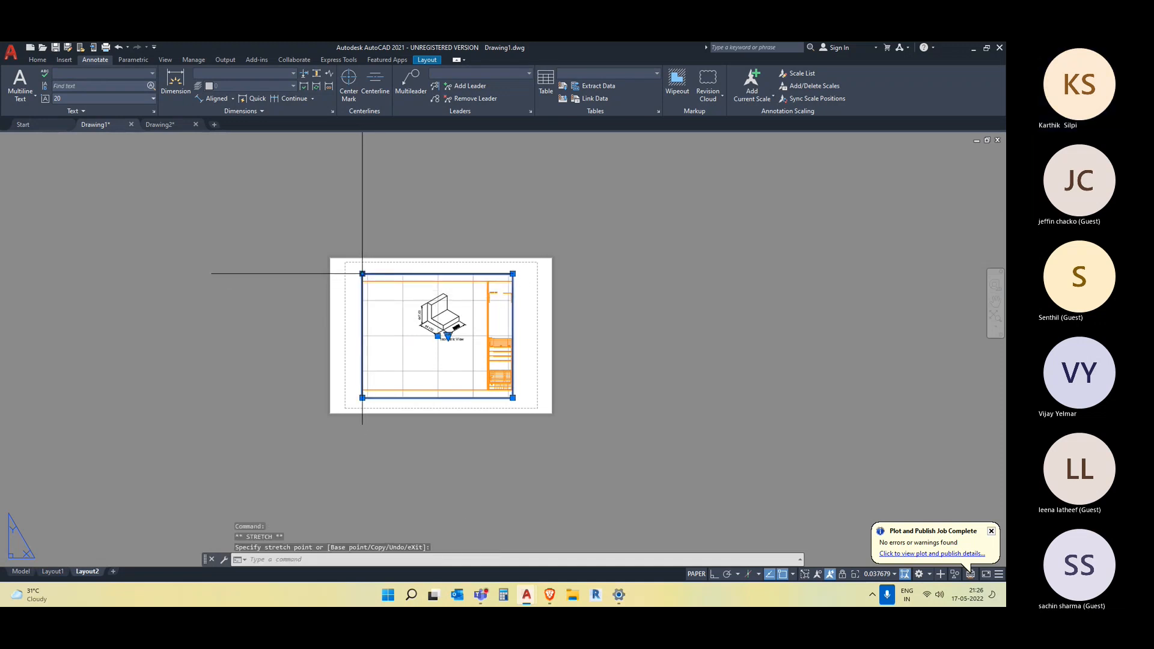
- Stretch the viewport's left edge outward to include the drawing frame's left border
click(355, 273)
click(353, 274)
click(346, 273)
- Move the viewport slightly right to center it within the sheet's printable area
text(m)
key(Return)
click(436, 365)
click(449, 364)
key(Escape)
scroll(561, 420, up, 4)
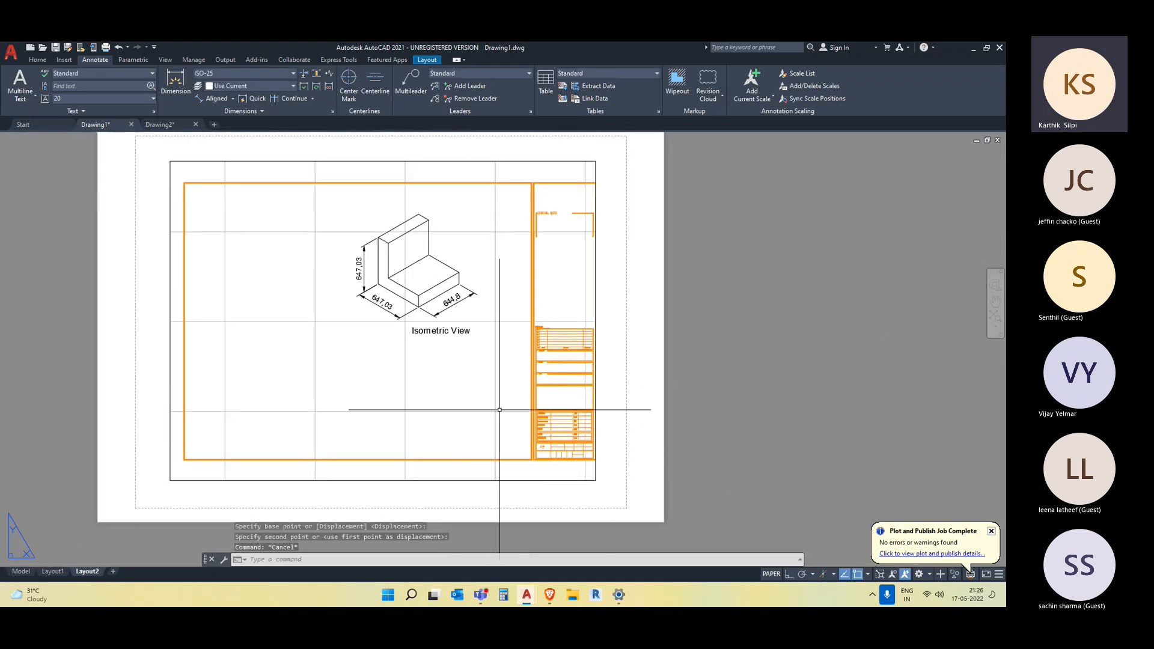
scroll(557, 433, down, 3)
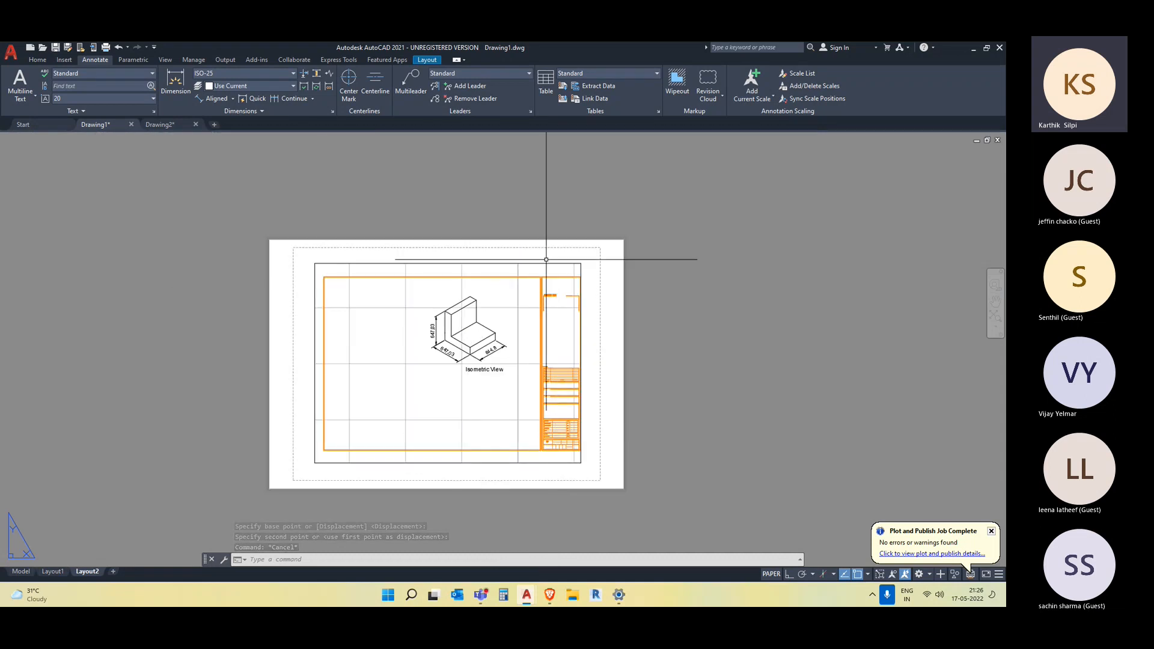
middle_drag(497, 466, 501, 437)
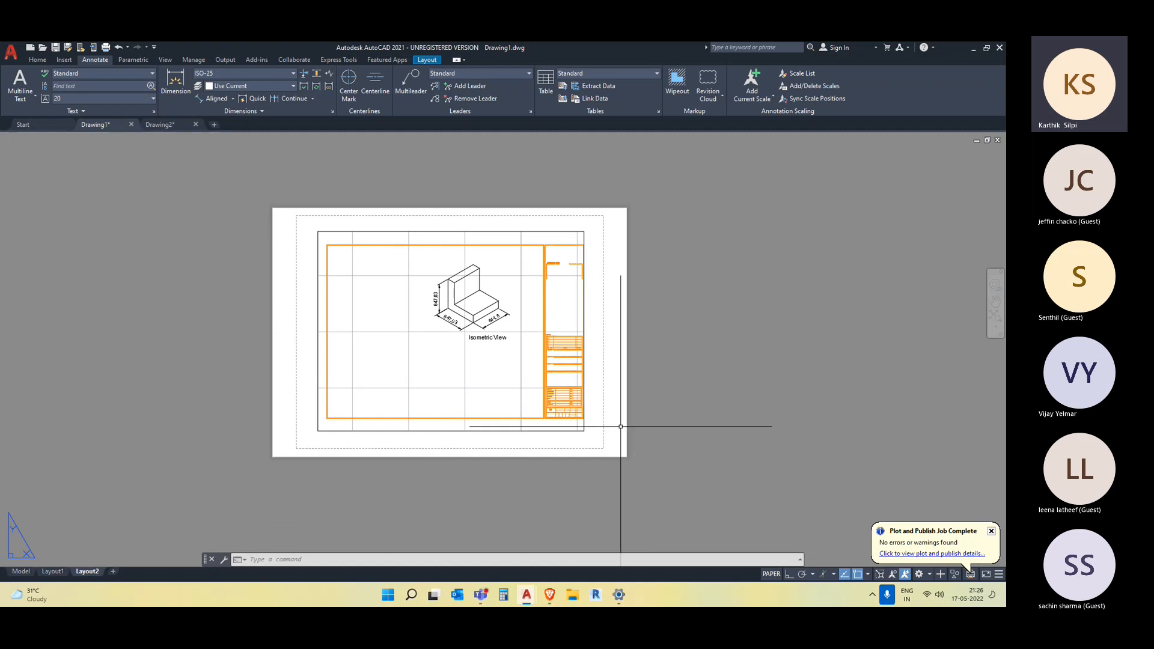
- Open the plot settings for Layout2 and set the plot area to a window enclosing the viewport
key(ctrl+p)
click(429, 344)
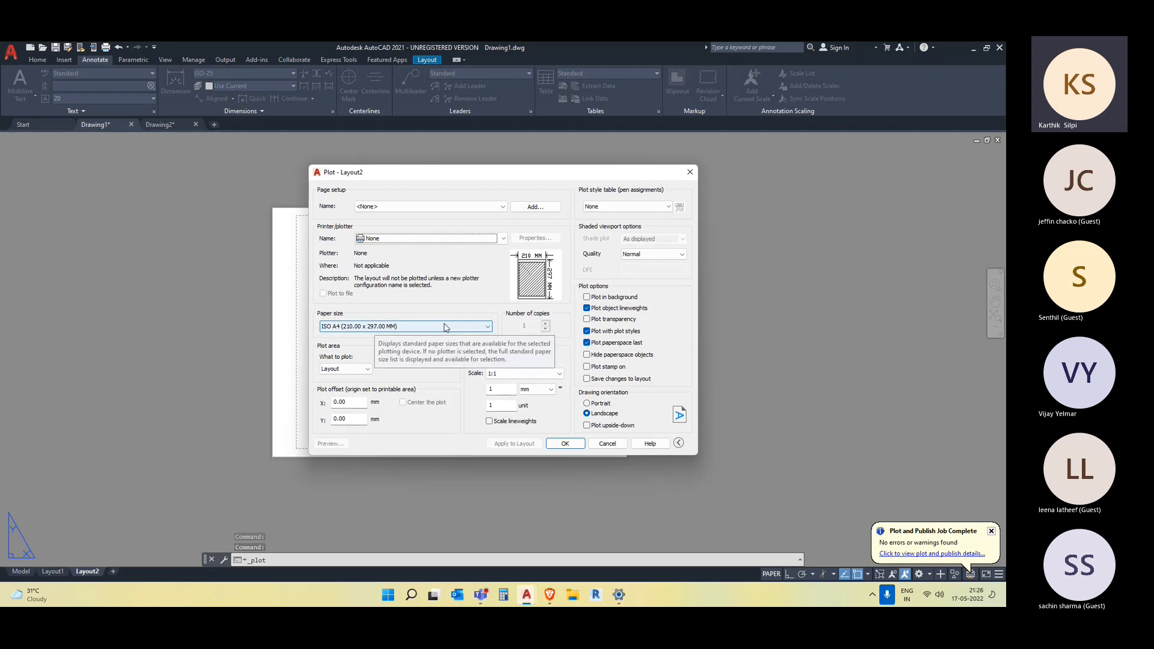
click(363, 369)
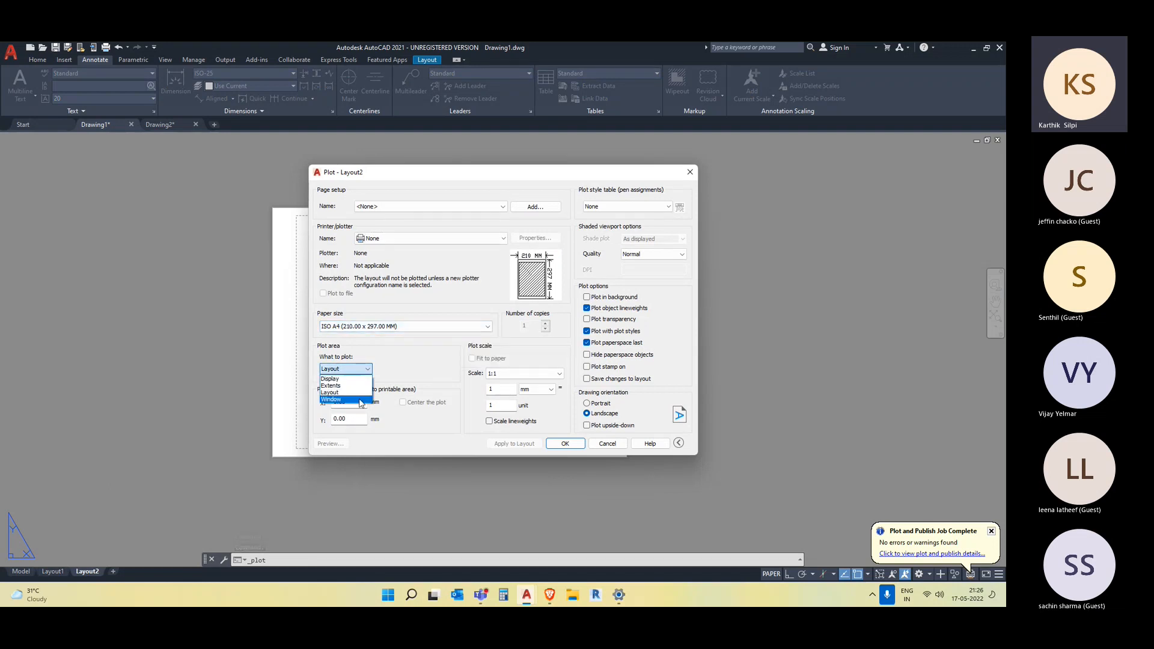
click(362, 400)
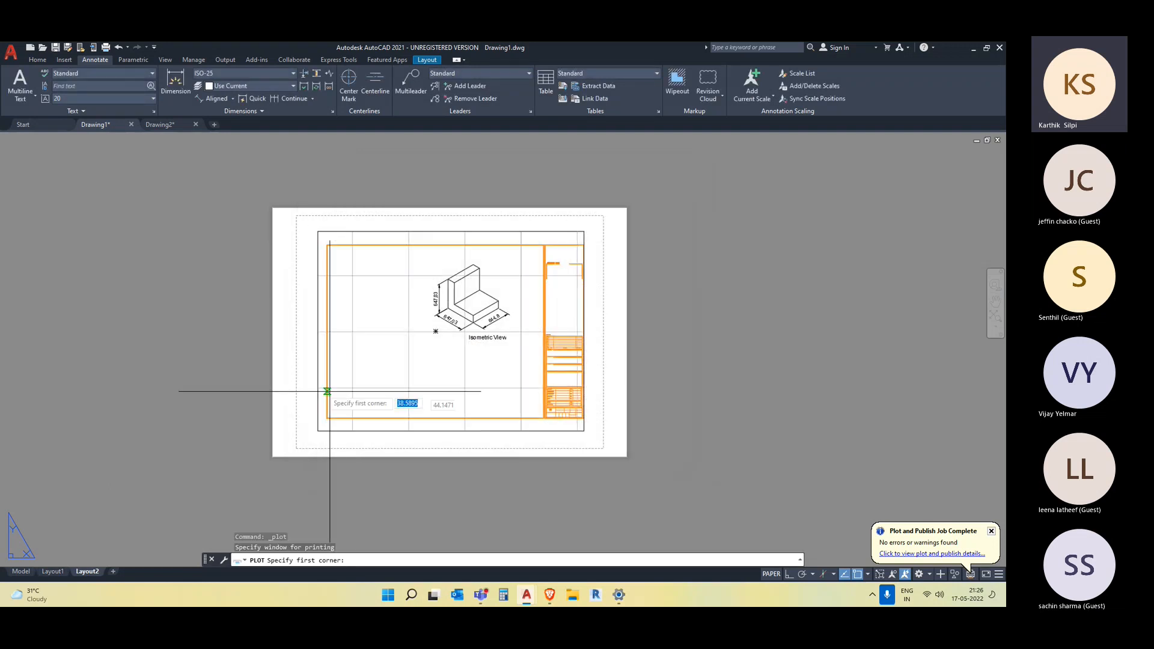
click(301, 219)
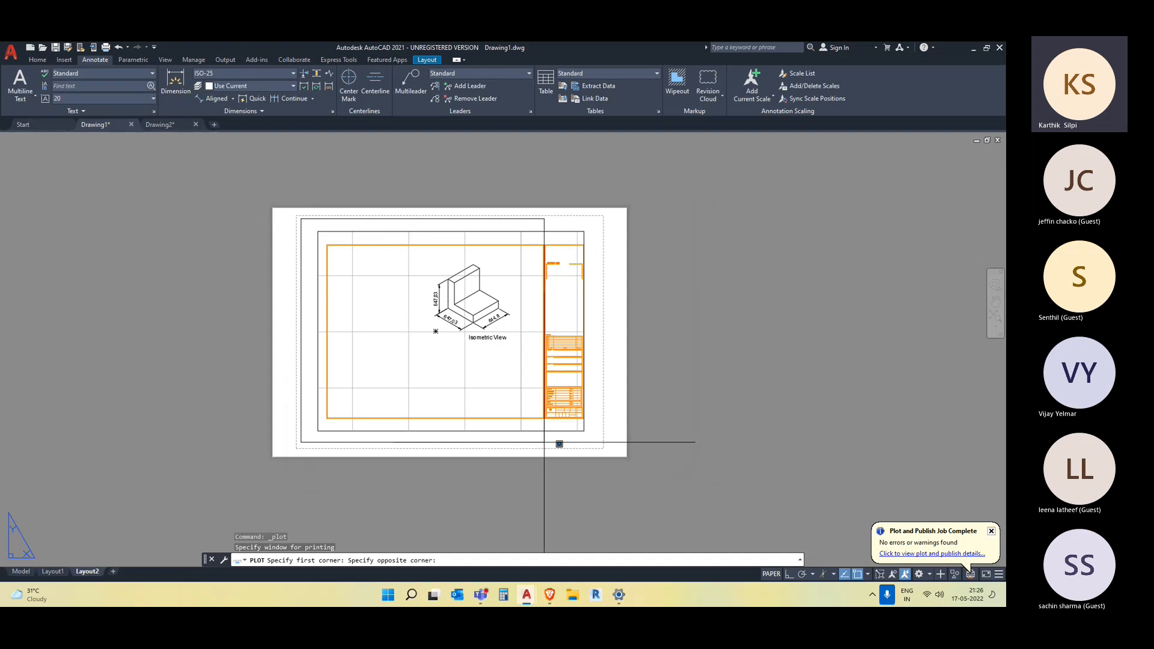
click(595, 443)
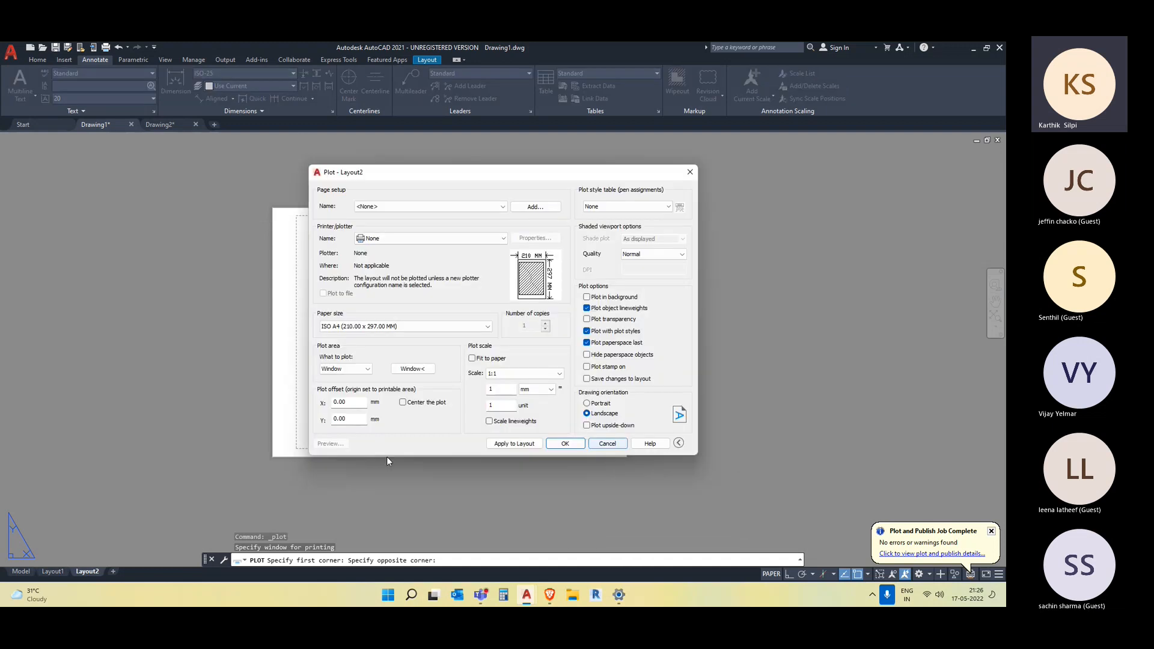
- Choose the AutoCAD PDF (General Documentation).pc3 plotter, preview the Layout2 plot, and close the plot settings without plotting
click(397, 238)
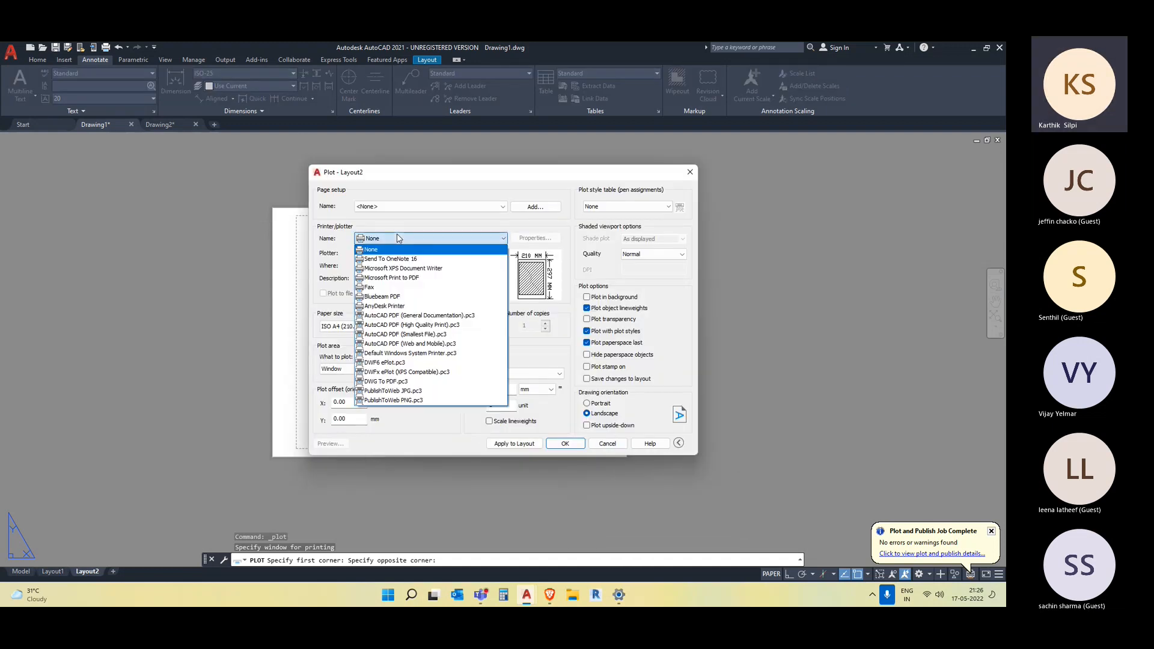
click(421, 317)
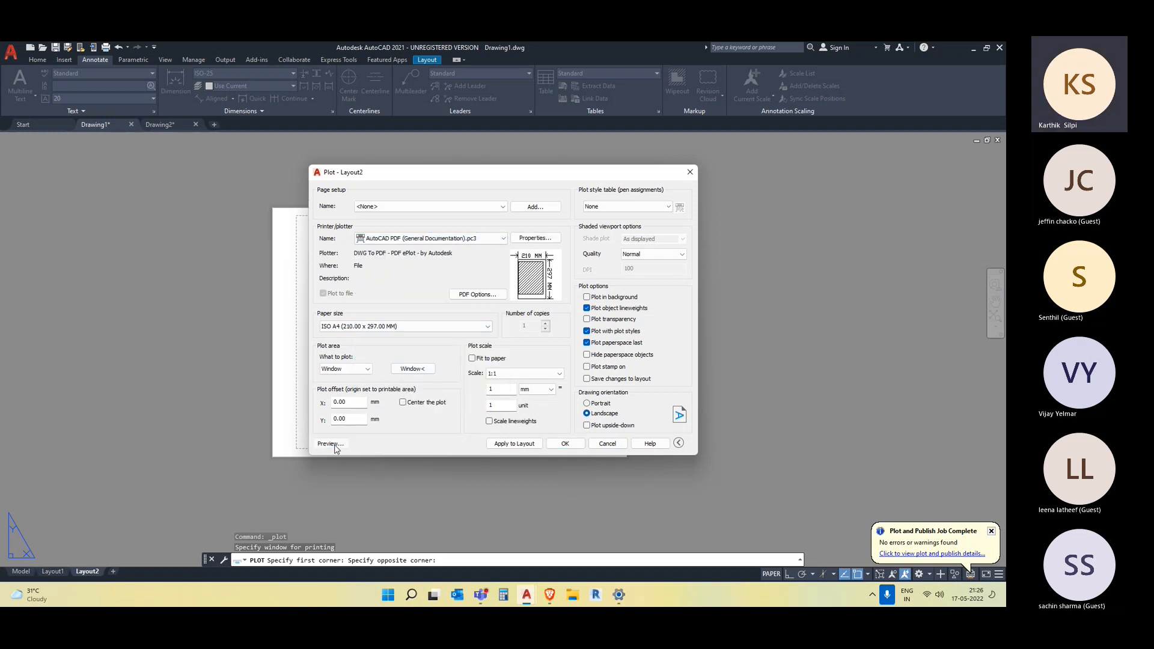
click(330, 443)
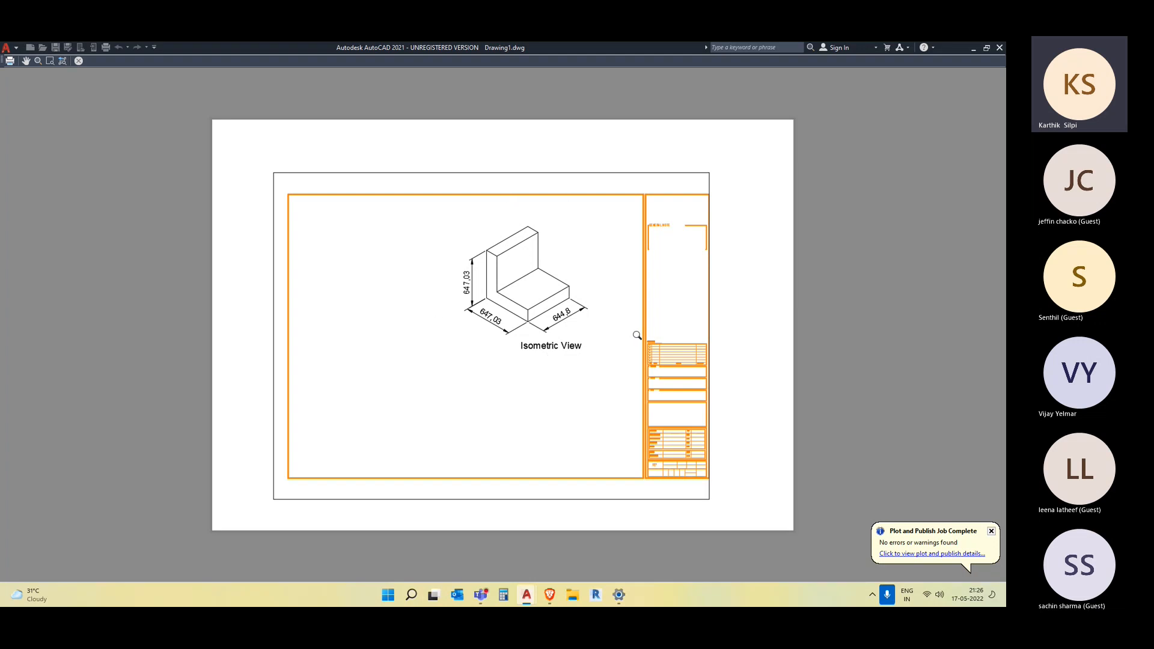
key(Escape)
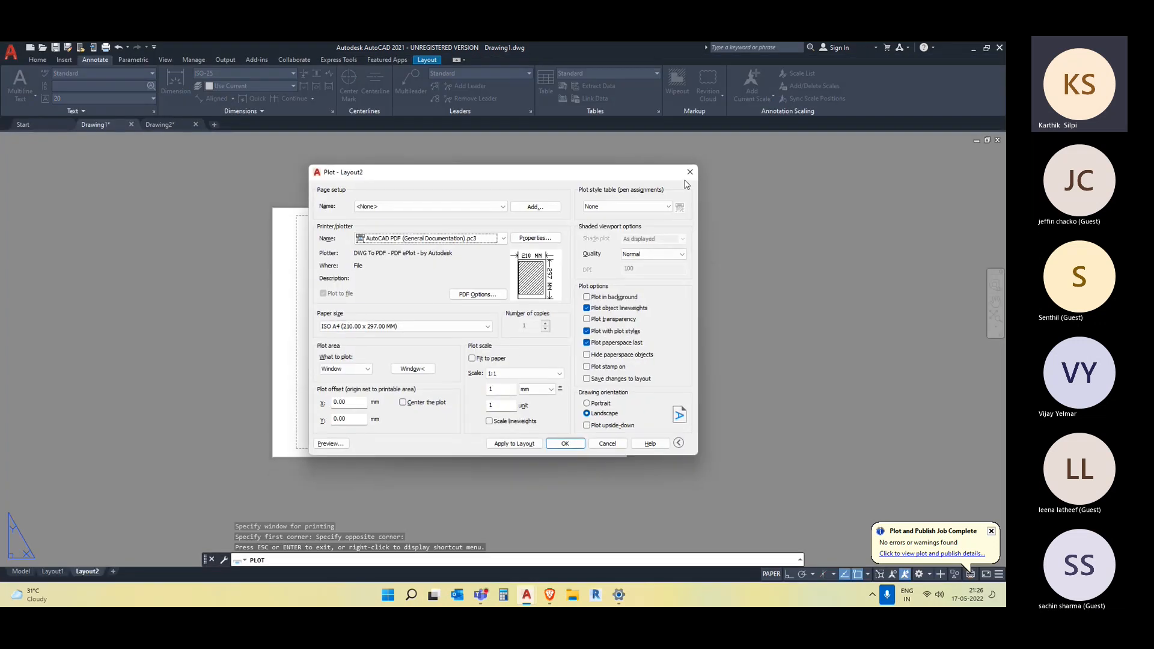
click(687, 175)
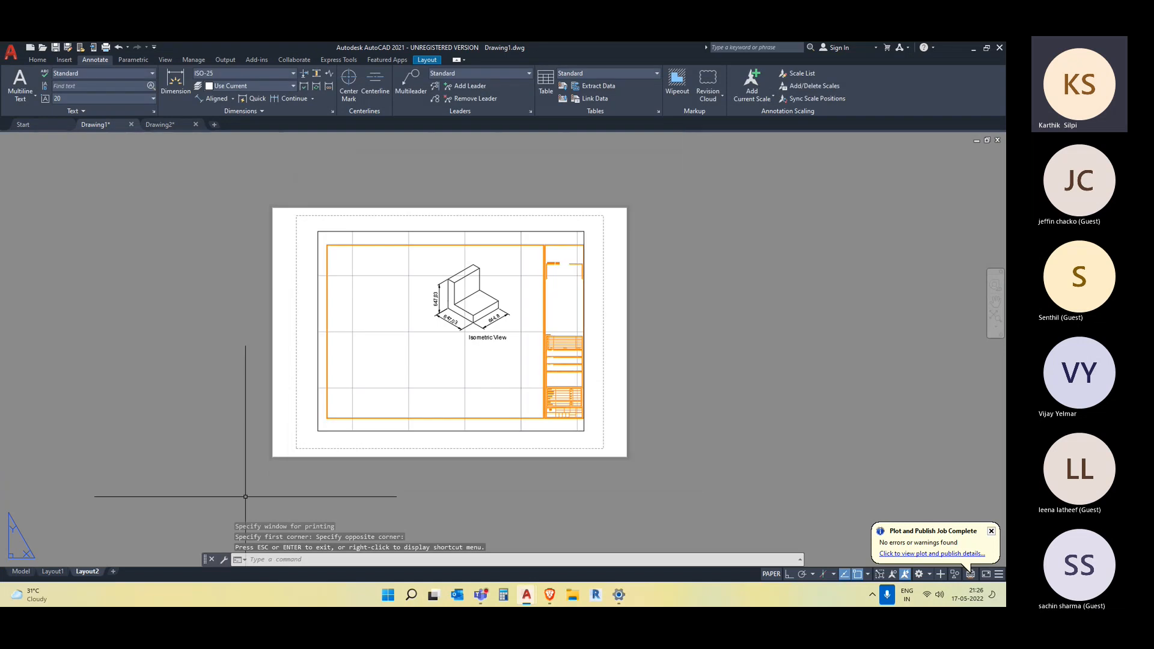
- Compare the three-view sheet on Layout1 with the two framed drawings in model space, and return to Layout1
click(21, 572)
click(54, 571)
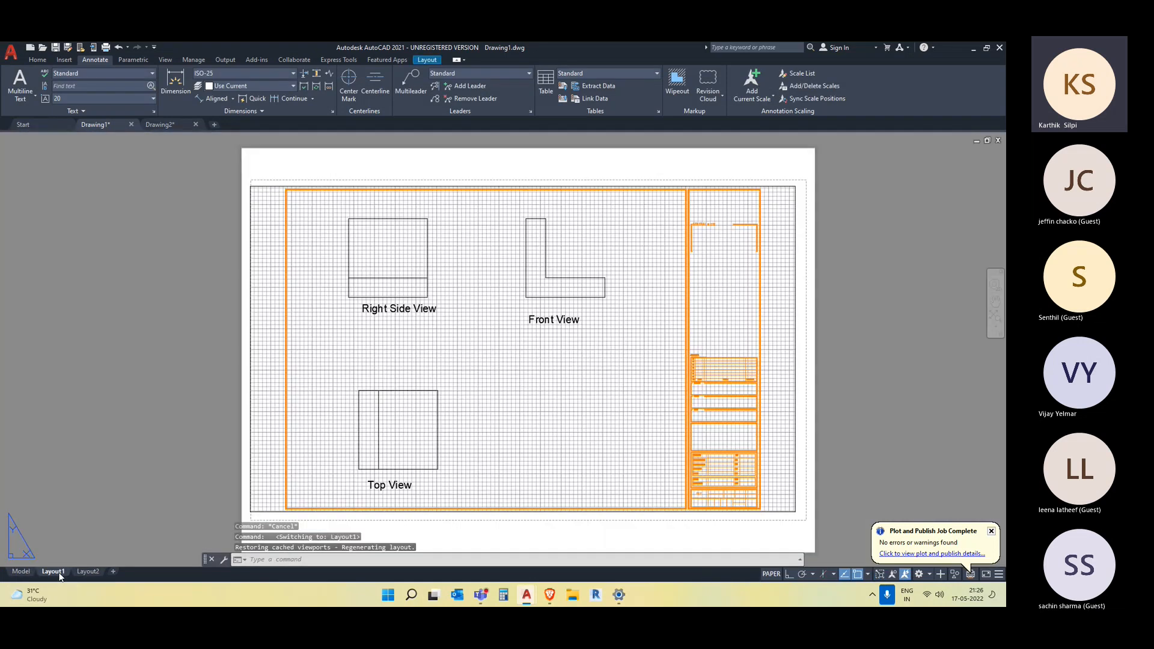
key(Escape)
middle_drag(625, 482, 625, 443)
click(21, 572)
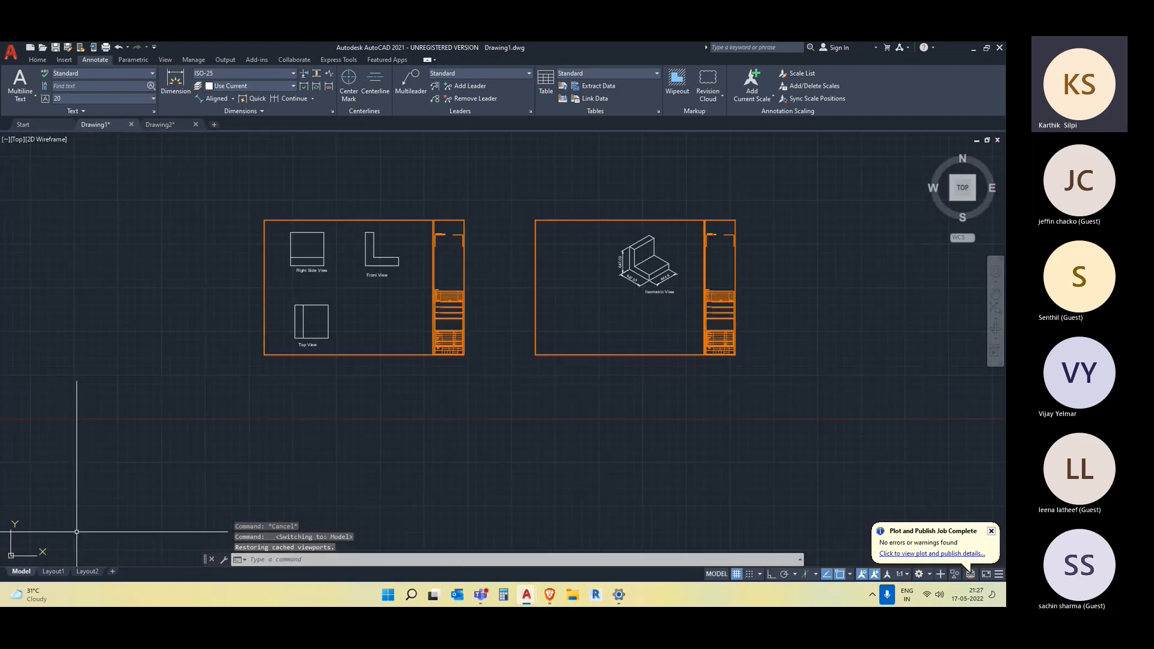
click(55, 571)
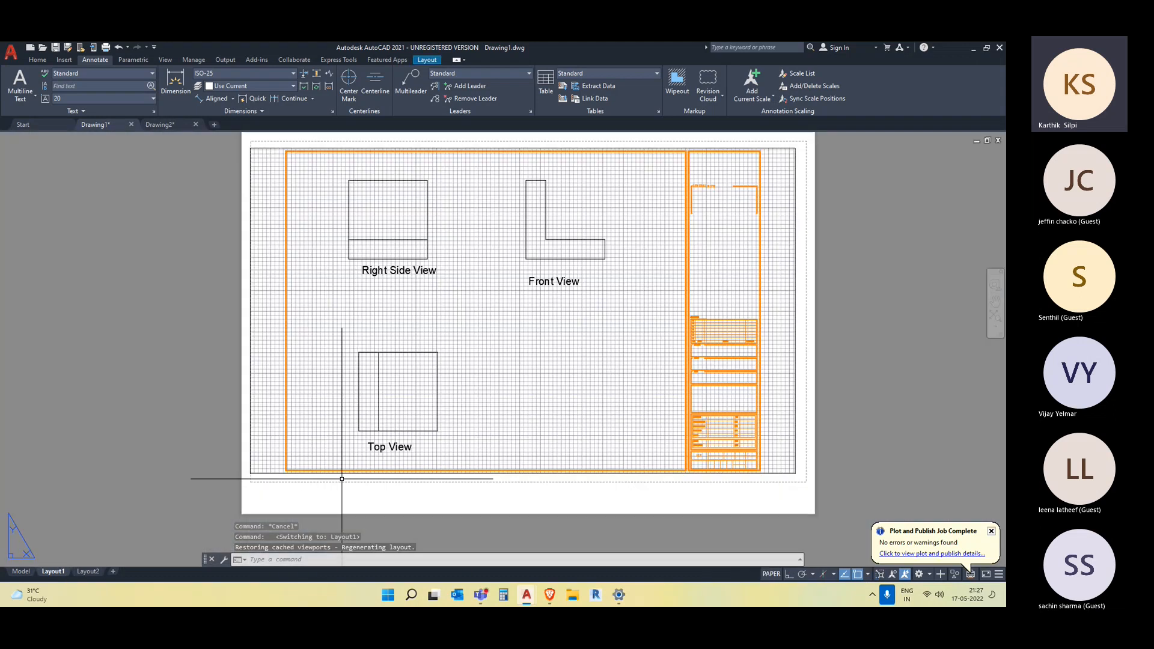
- Show the available layout viewport shapes (Rectangular, Polygonal, Object) and dismiss them without creating a viewport
click(425, 60)
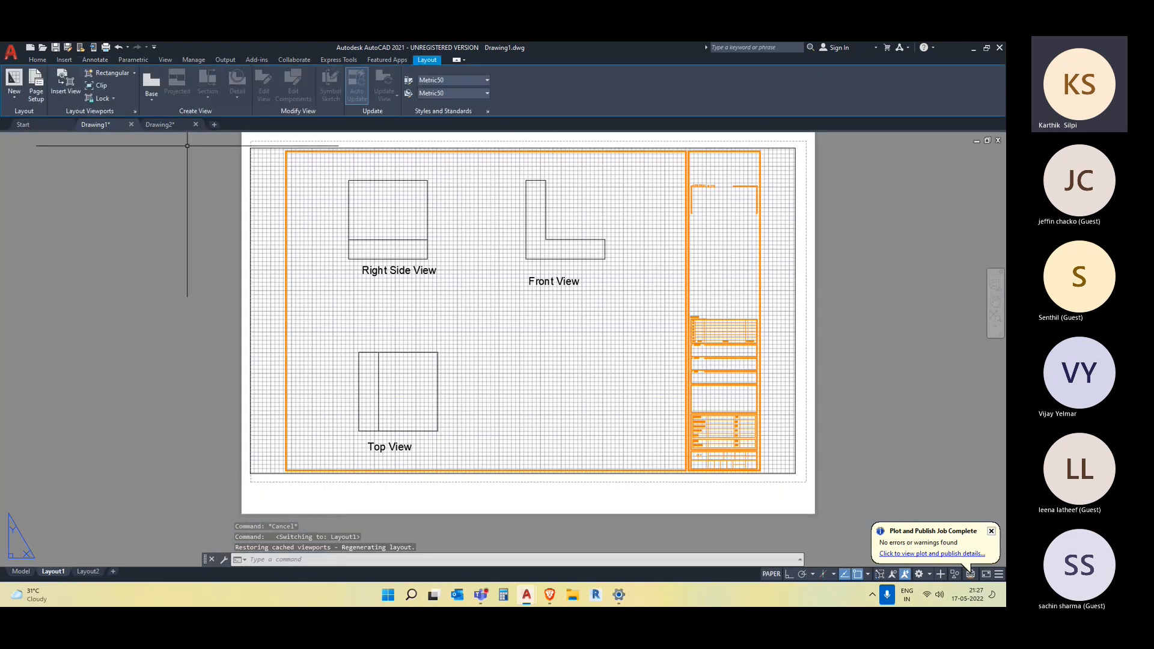
click(135, 74)
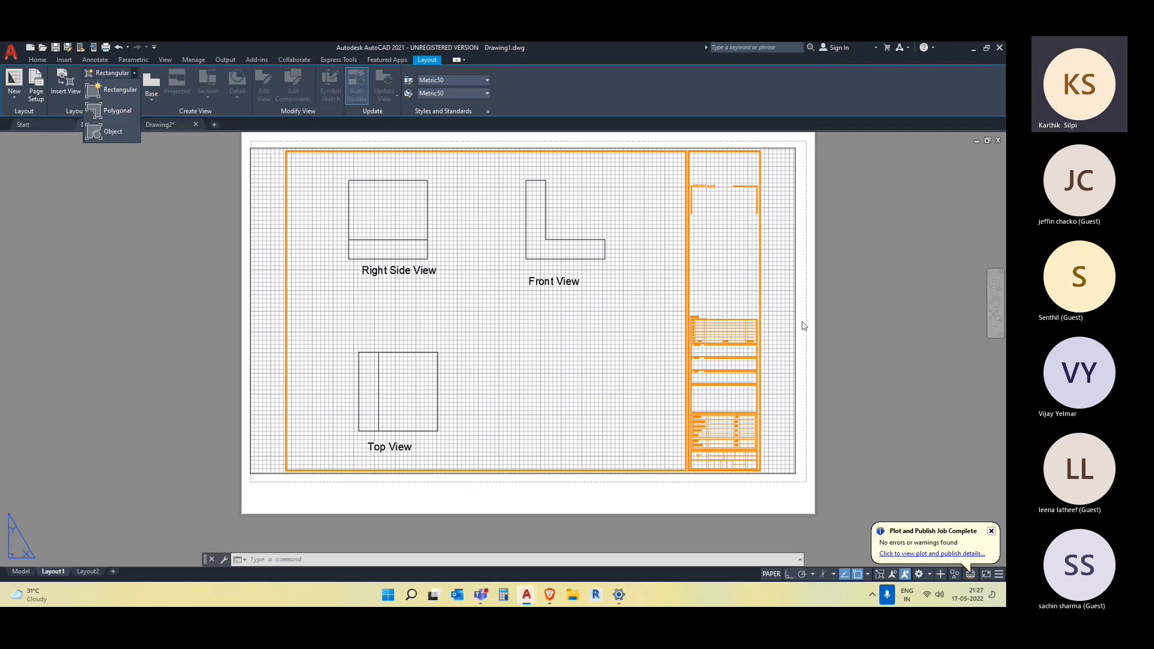
click(872, 325)
key(Escape)
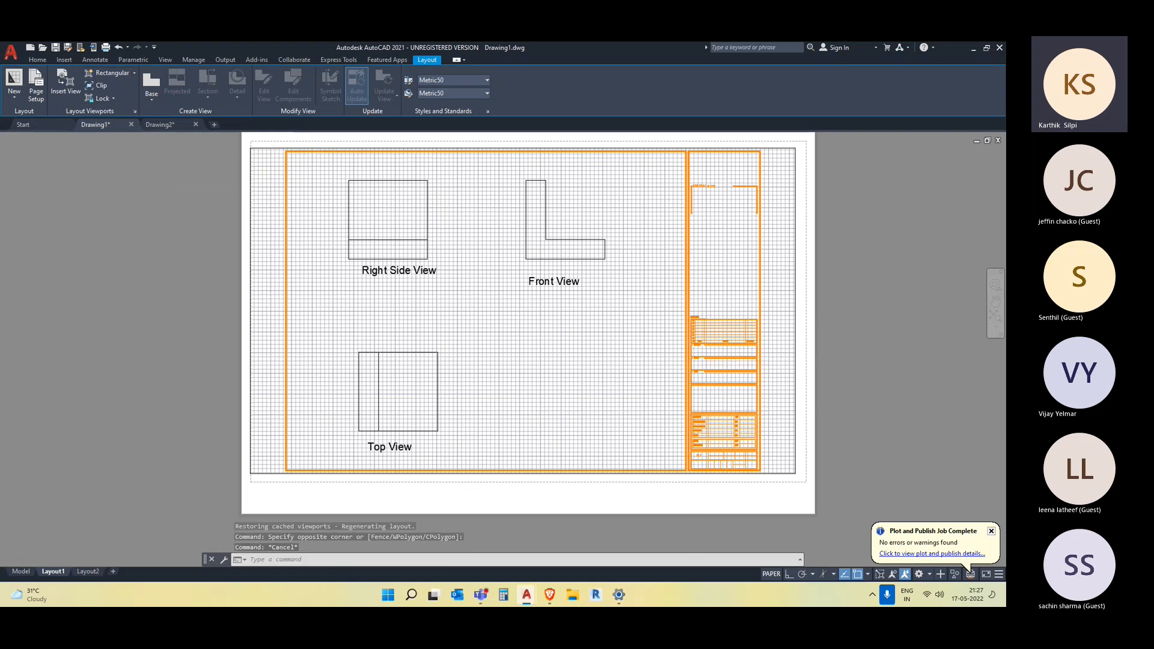
scroll(470, 302, down, 2)
key(Escape)
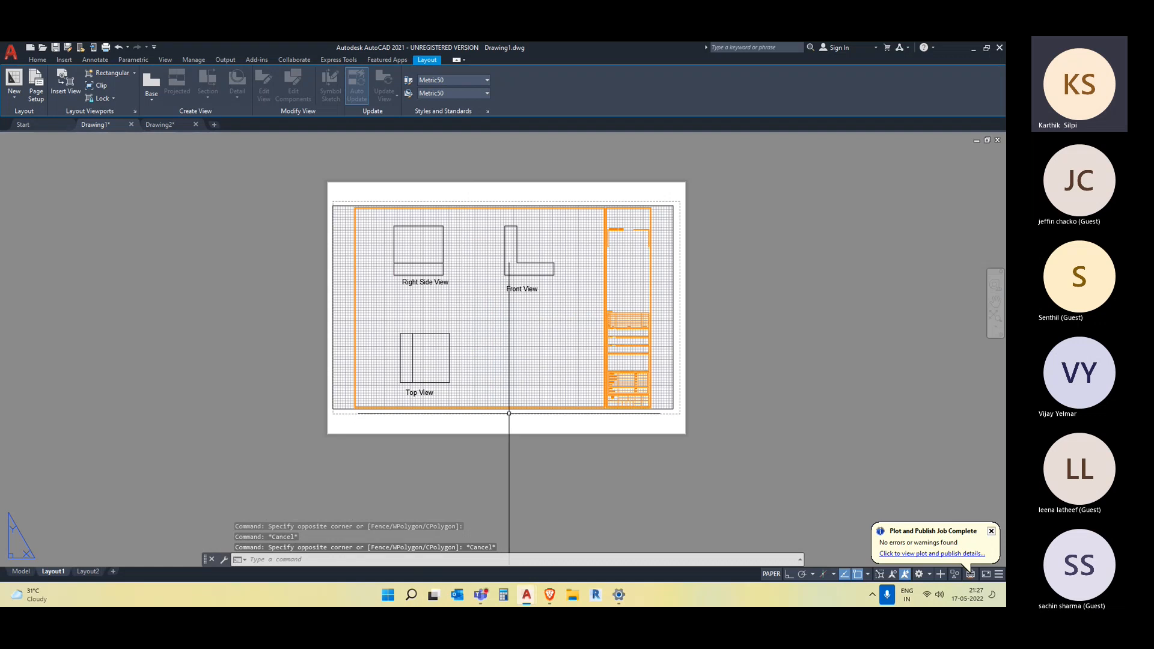
- Select the Layout1 viewport and examine its preset scale list without choosing a scale
scroll(298, 401, up, 4)
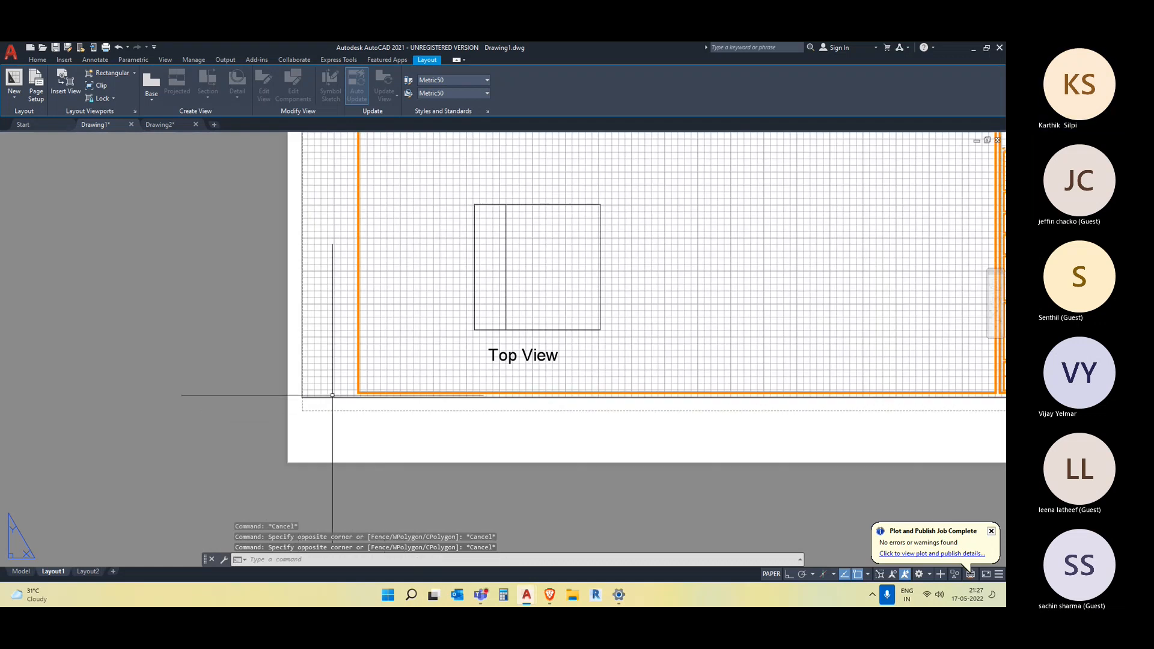
click(337, 400)
click(335, 405)
click(337, 398)
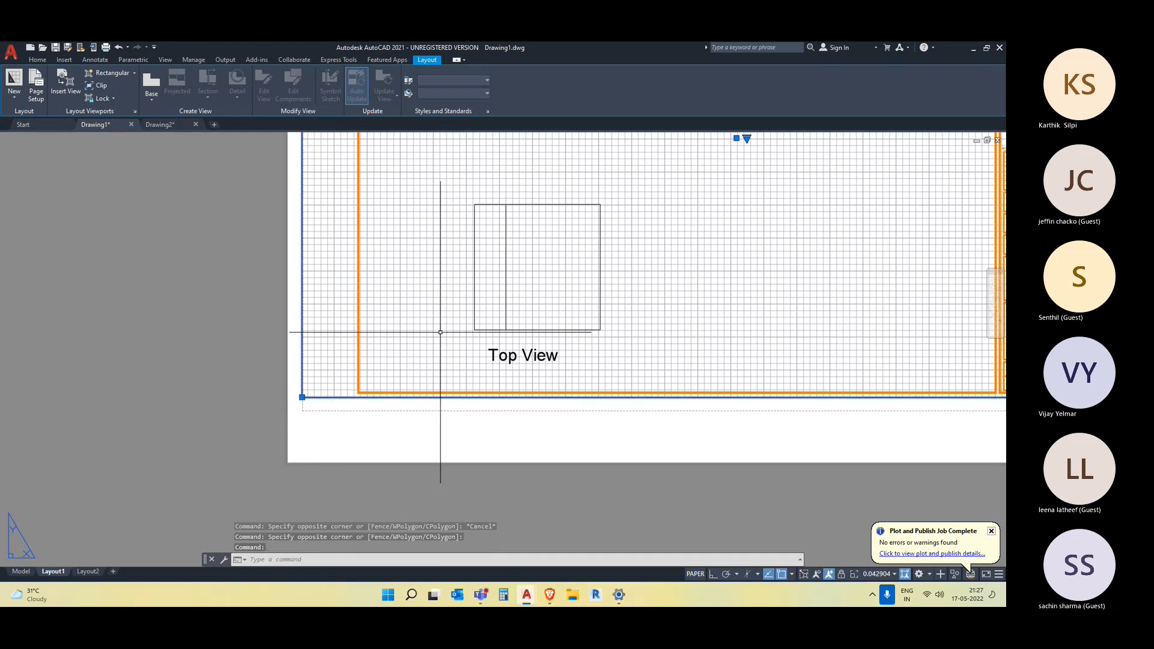
scroll(394, 330, down, 4)
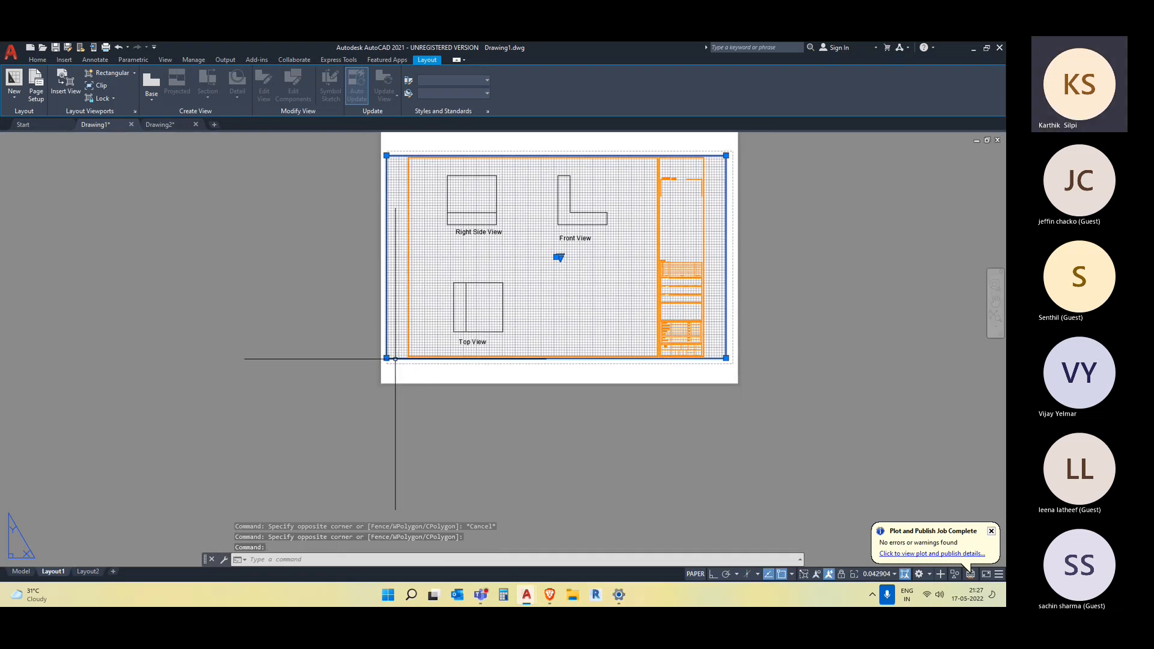
click(559, 258)
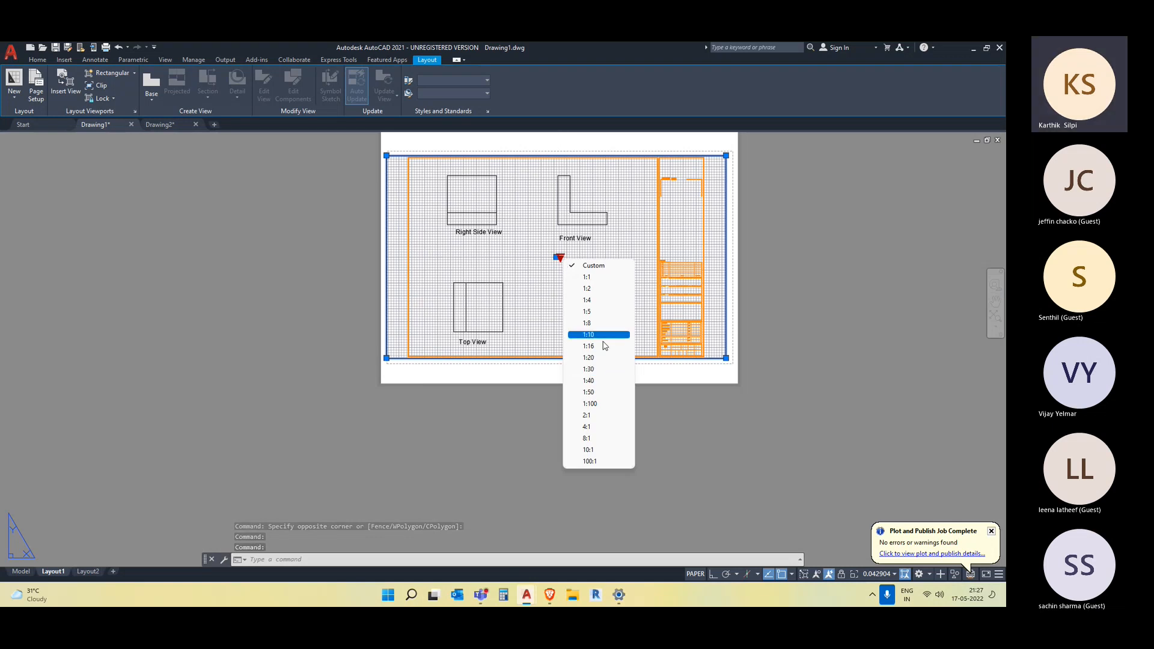
click(693, 330)
click(729, 256)
key(Escape)
- Maximize the Layout1 viewport from its border, and restore it by switching to Layout2 and back to Layout1
scroll(561, 273, down, 2)
scroll(774, 266, up, 4)
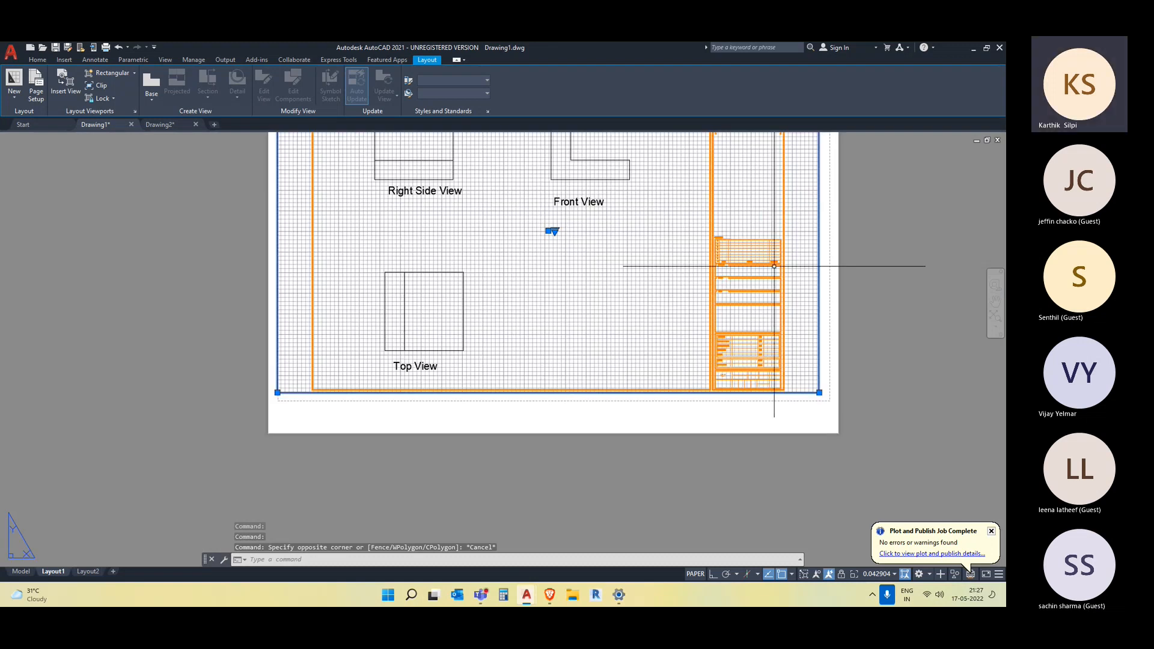
click(819, 256)
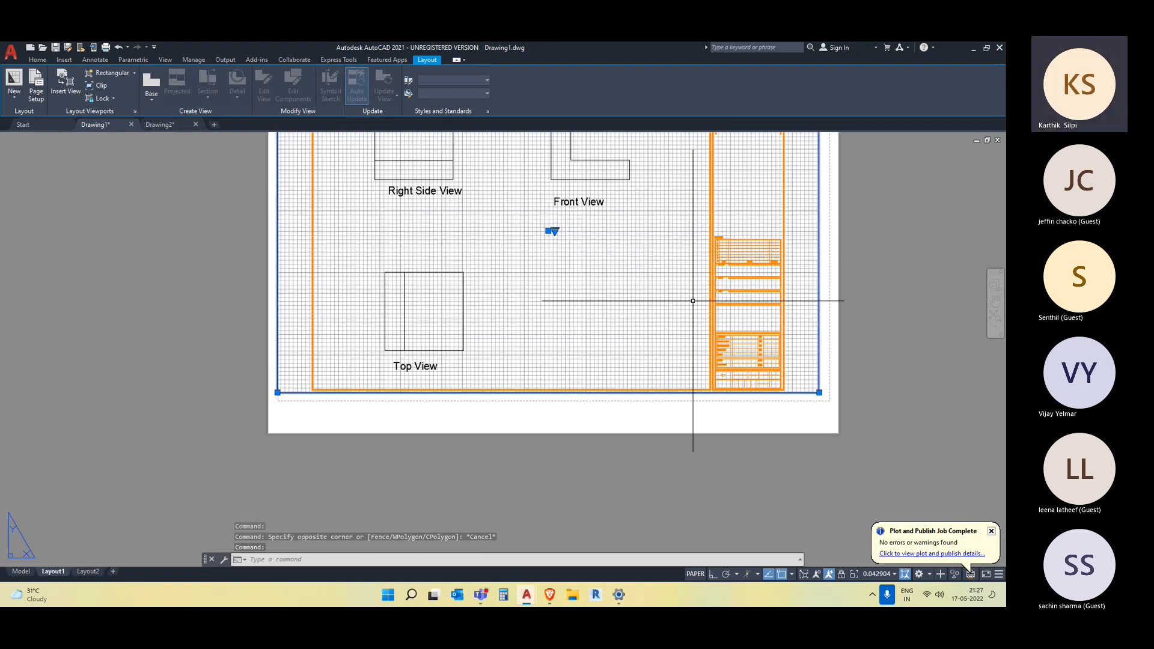
scroll(629, 296, down, 4)
scroll(747, 283, up, 2)
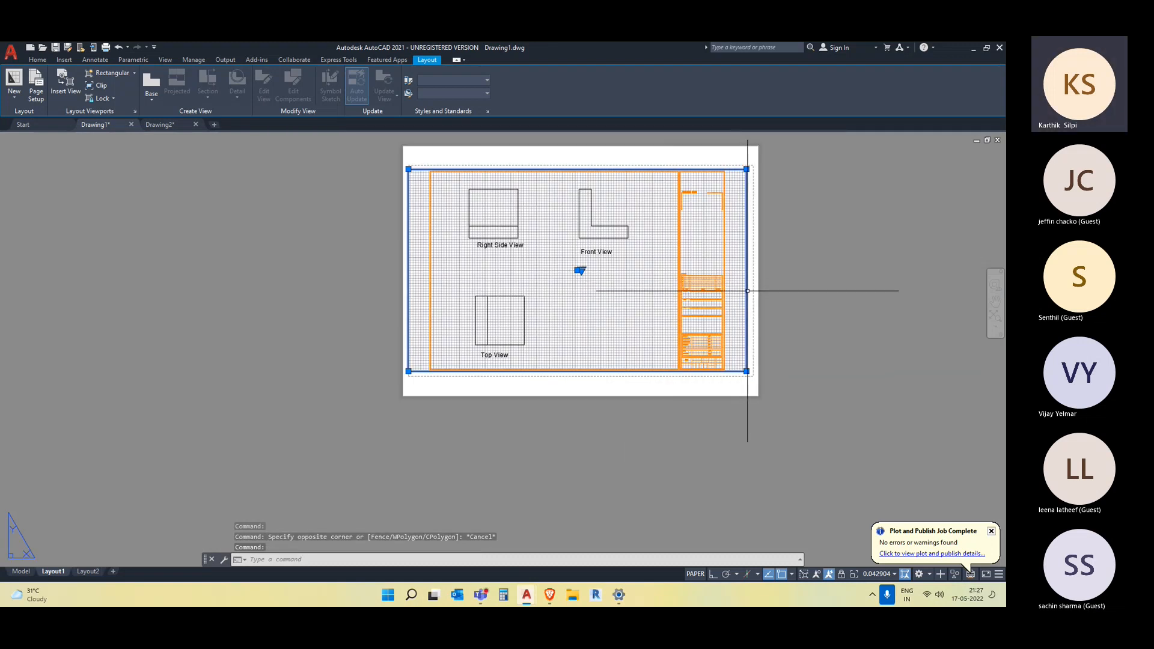
double_click(747, 291)
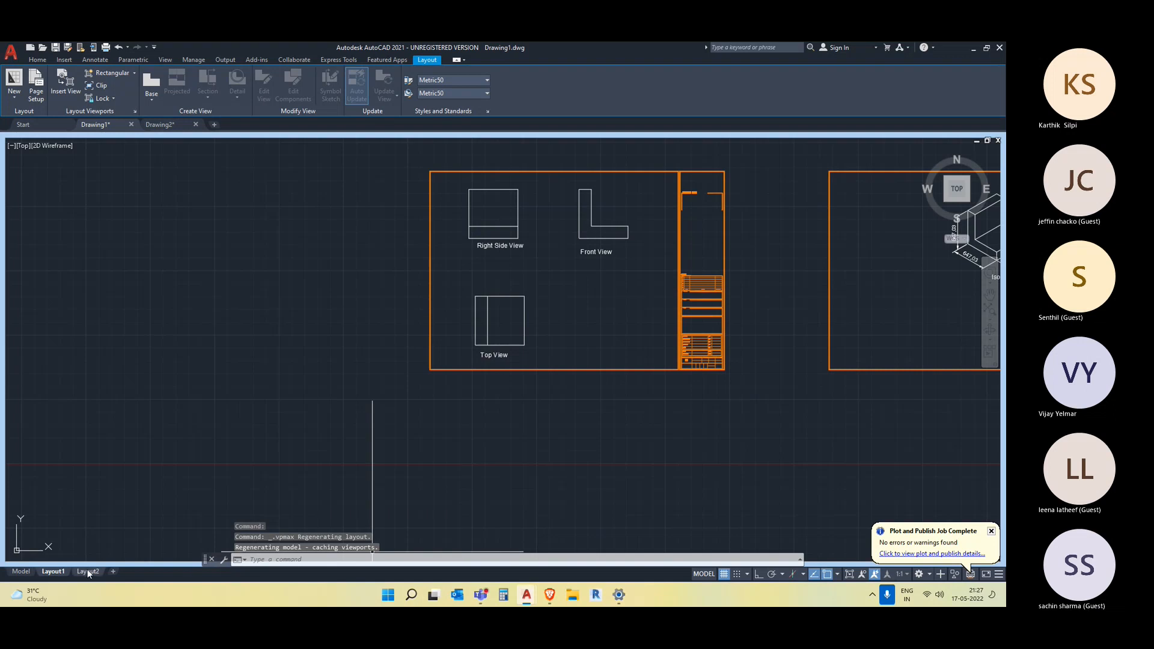
click(88, 571)
click(60, 572)
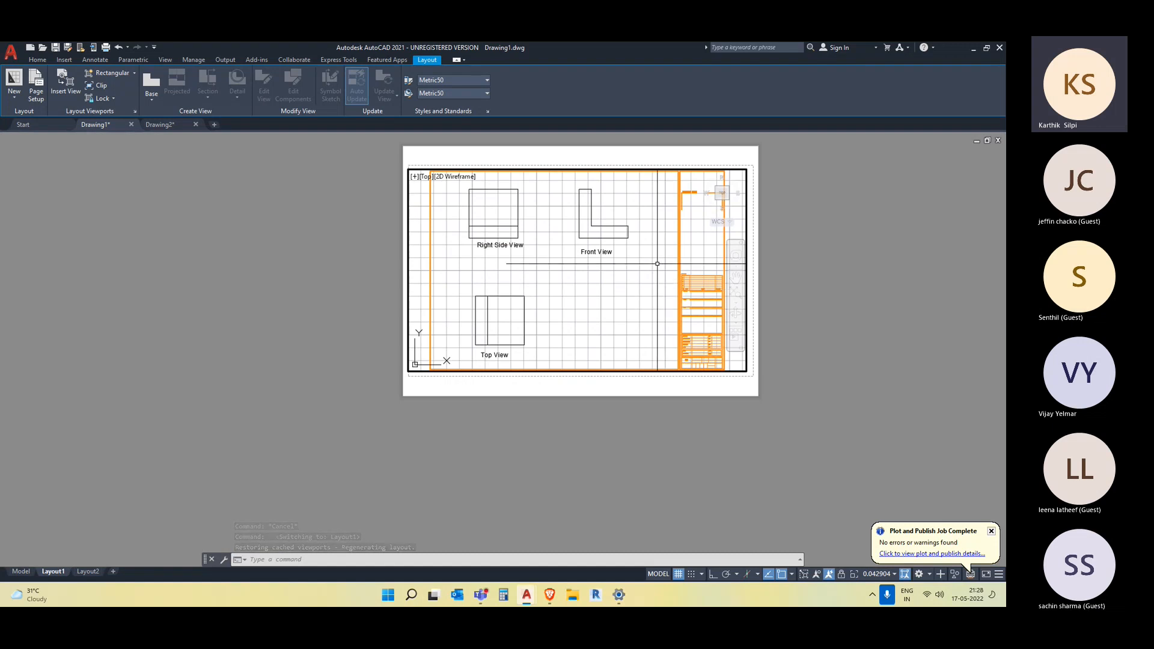
- Pan and zoom out inside the active Layout1 viewport until both framed drawings fit within its border
middle_drag(650, 270, 514, 290)
middle_drag(656, 265, 430, 265)
mouse_move(582, 266)
middle_down()
mouse_move(526, 274)
mouse_move(576, 300)
mouse_move(571, 312)
mouse_move(591, 261)
middle_up()
scroll(533, 276, up, 2)
scroll(595, 289, up, 2)
scroll(532, 299, down, 6)
scroll(591, 261, down, 2)
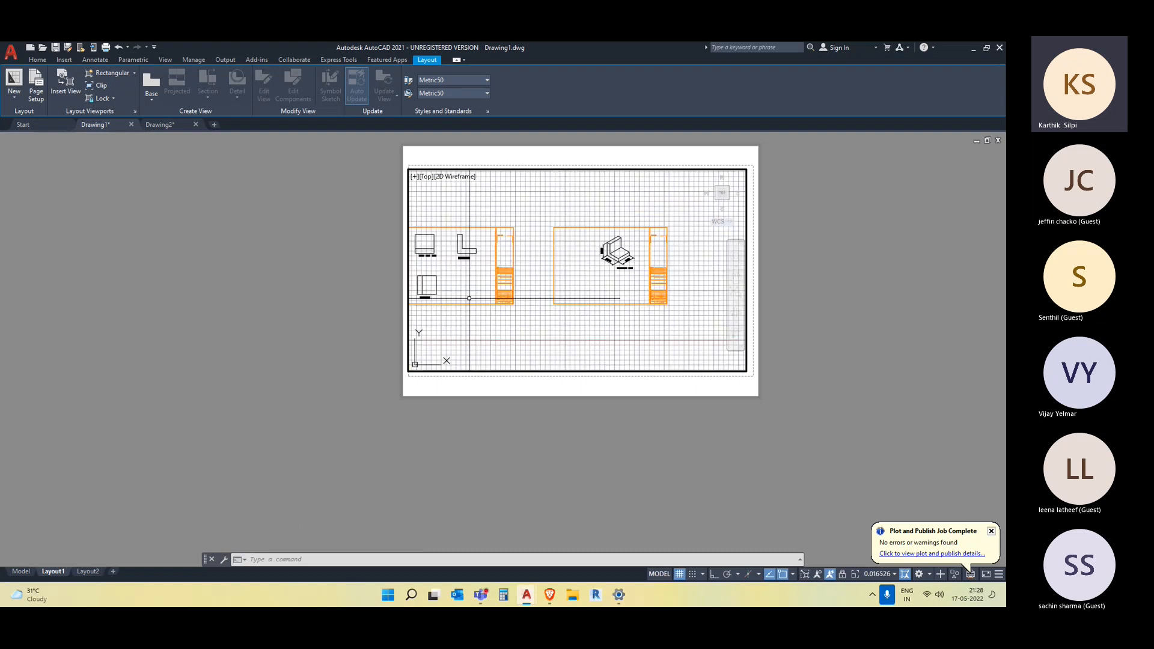
middle_drag(474, 300, 540, 295)
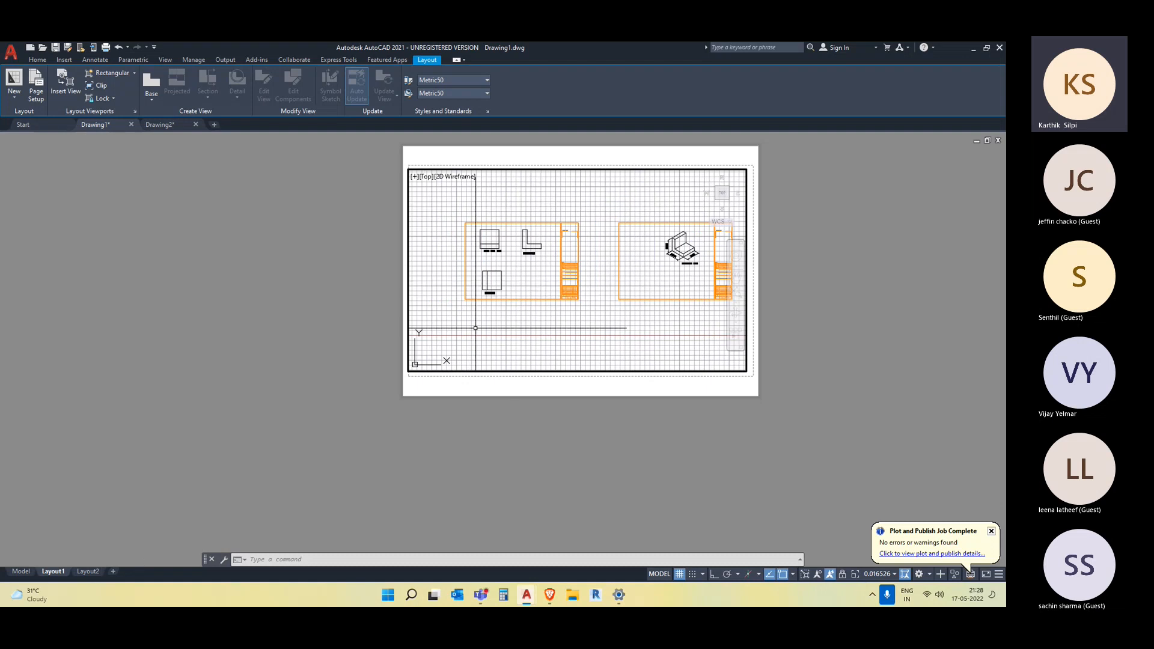
- Enlarge and position the three-view frame to fill the Layout1 viewport, and return to paper space
scroll(523, 264, up, 4)
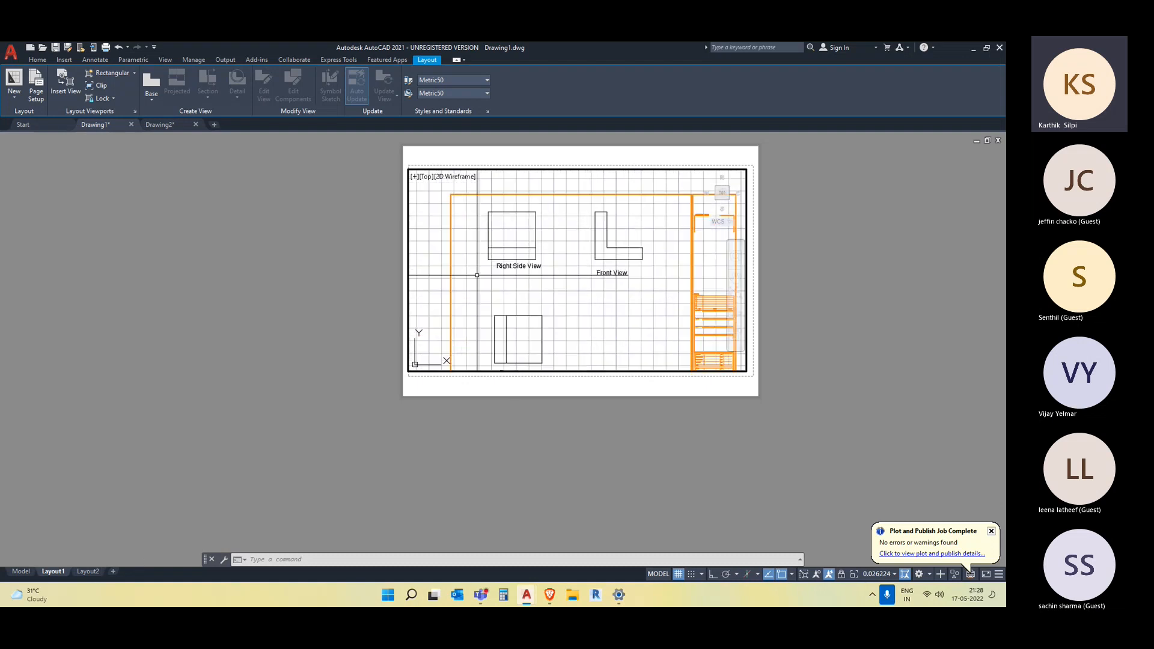
mouse_move(523, 300)
middle_down()
mouse_move(523, 286)
mouse_move(507, 288)
middle_up()
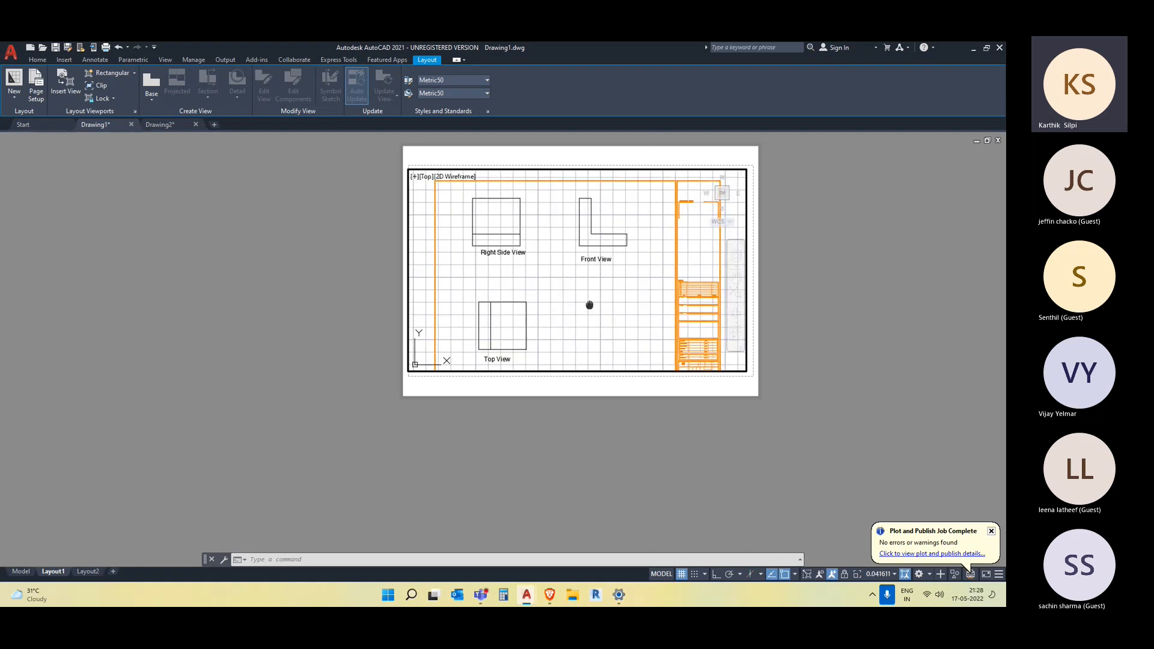
scroll(591, 286, down, 2)
middle_drag(588, 320, 590, 312)
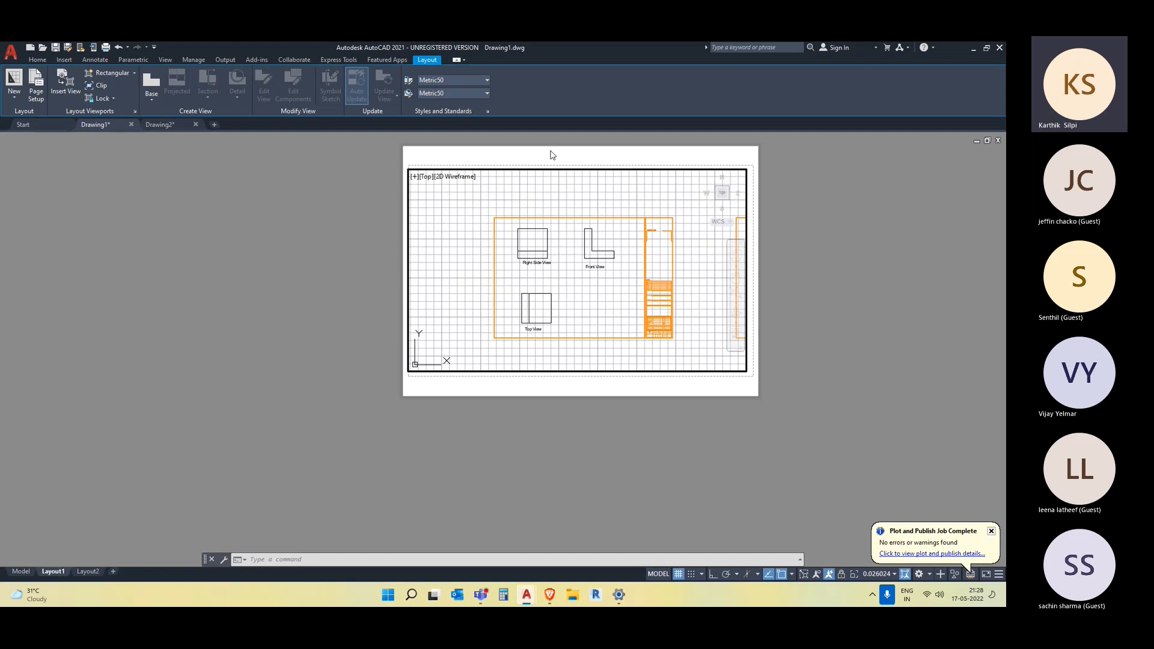
scroll(602, 301, up, 2)
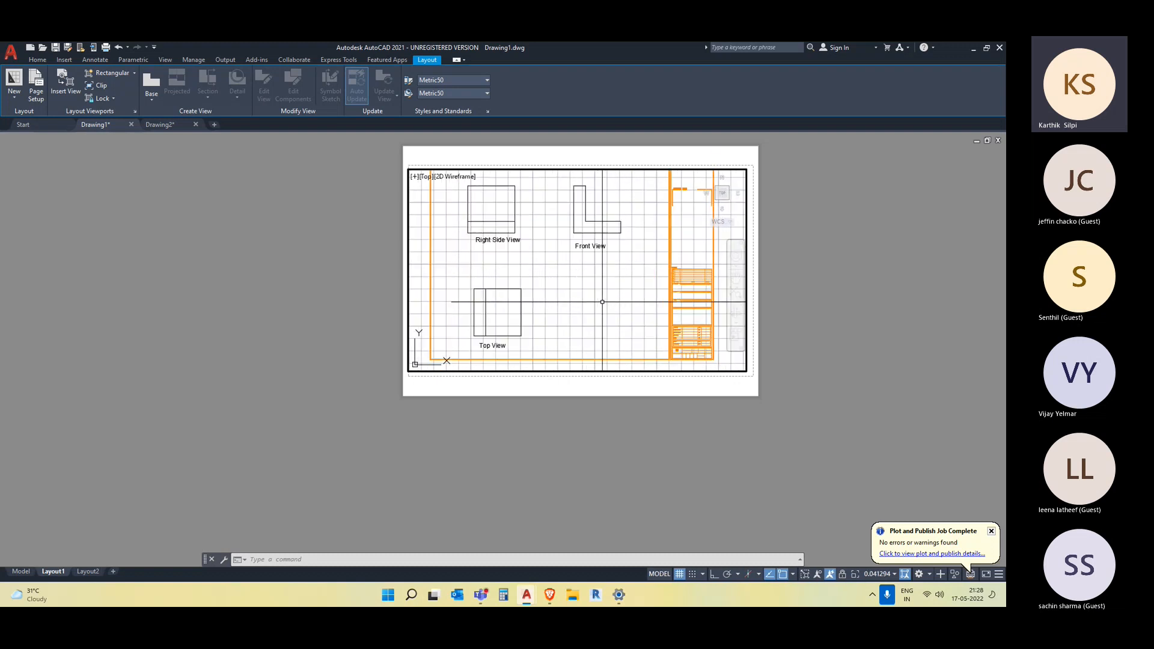
middle_drag(602, 302, 610, 281)
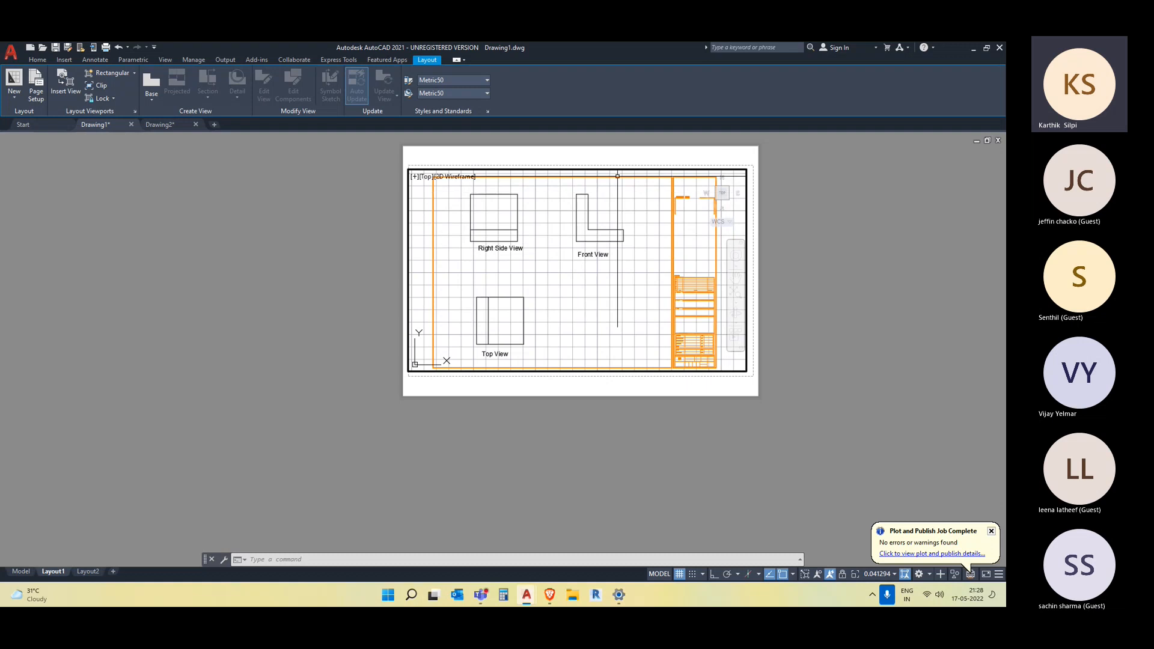
double_click(542, 385)
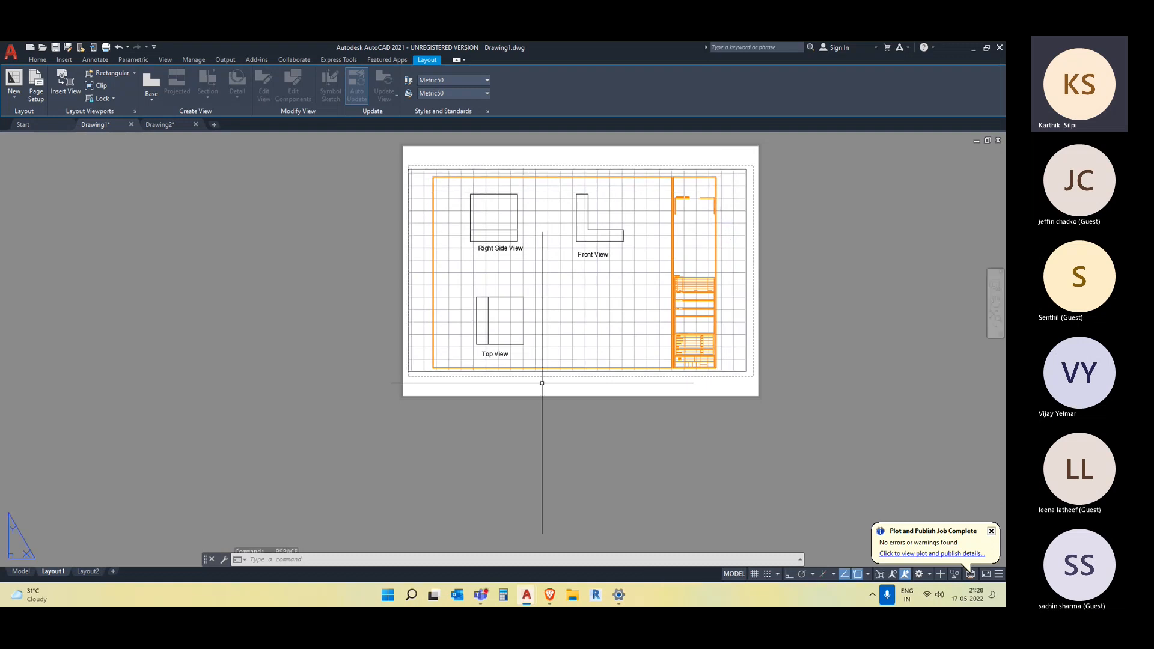
- Lock the Layout1 viewport and deselect it
click(740, 371)
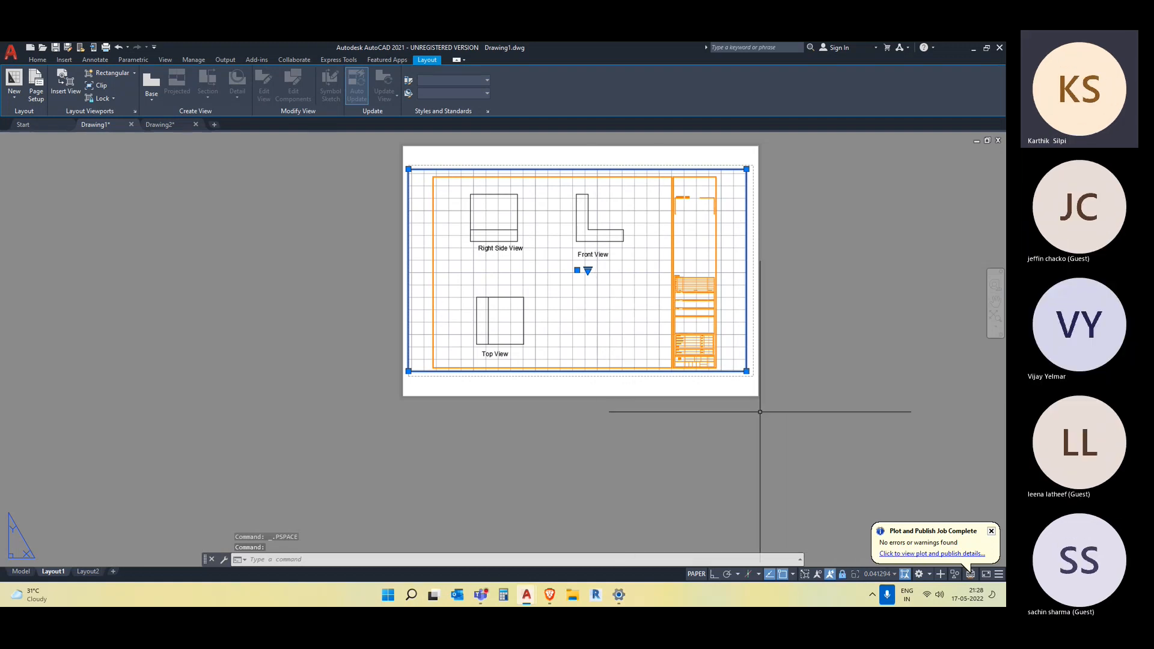
scroll(653, 273, up, 2)
scroll(653, 273, down, 4)
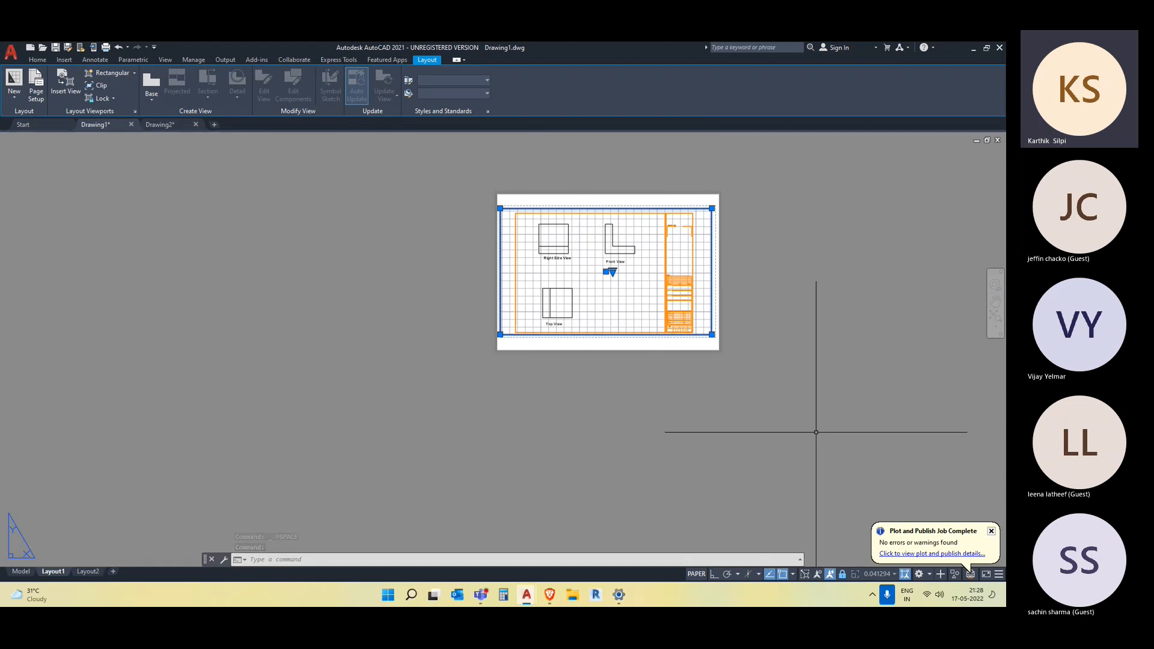
key(Escape)
scroll(647, 334, up, 2)
middle_drag(770, 360, 707, 450)
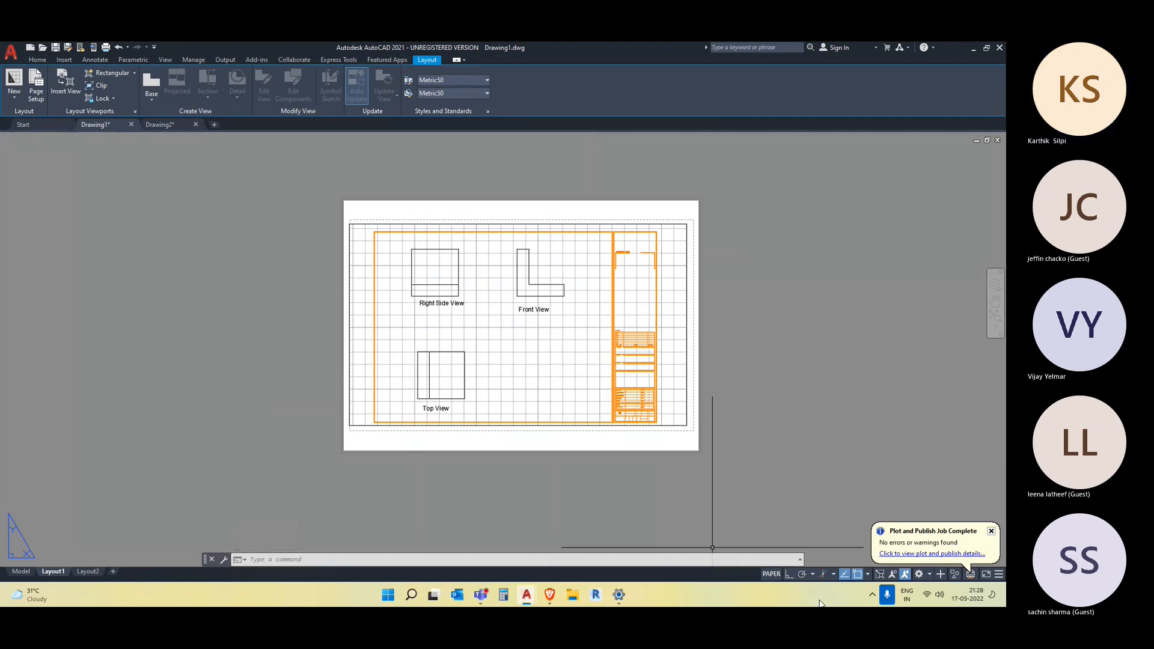
- Add a new layout after Layout2 and open it
click(88, 571)
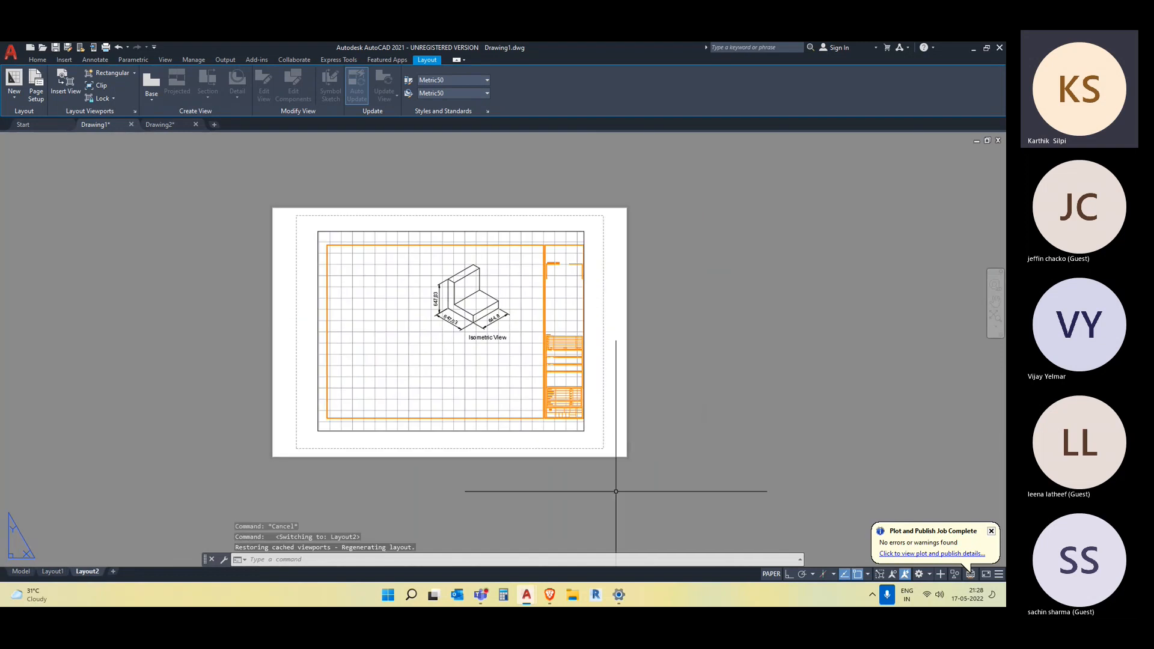
click(113, 571)
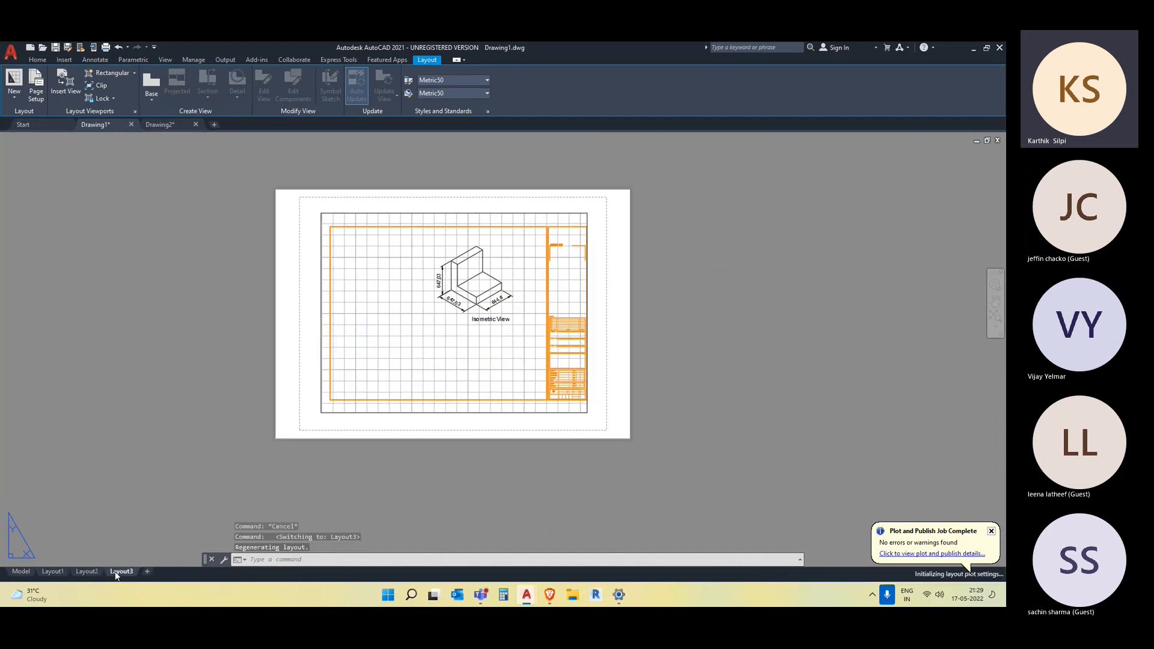
click(120, 571)
mouse_move(85, 570)
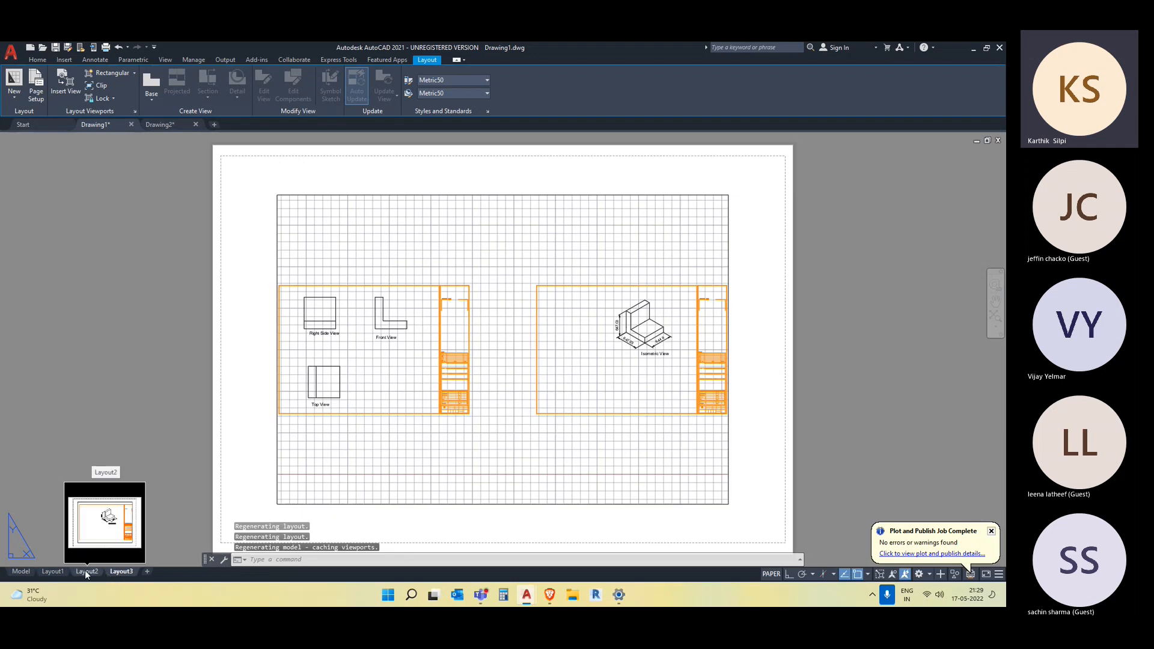
- Lock the viewport showing the isometric view on Layout2
click(85, 570)
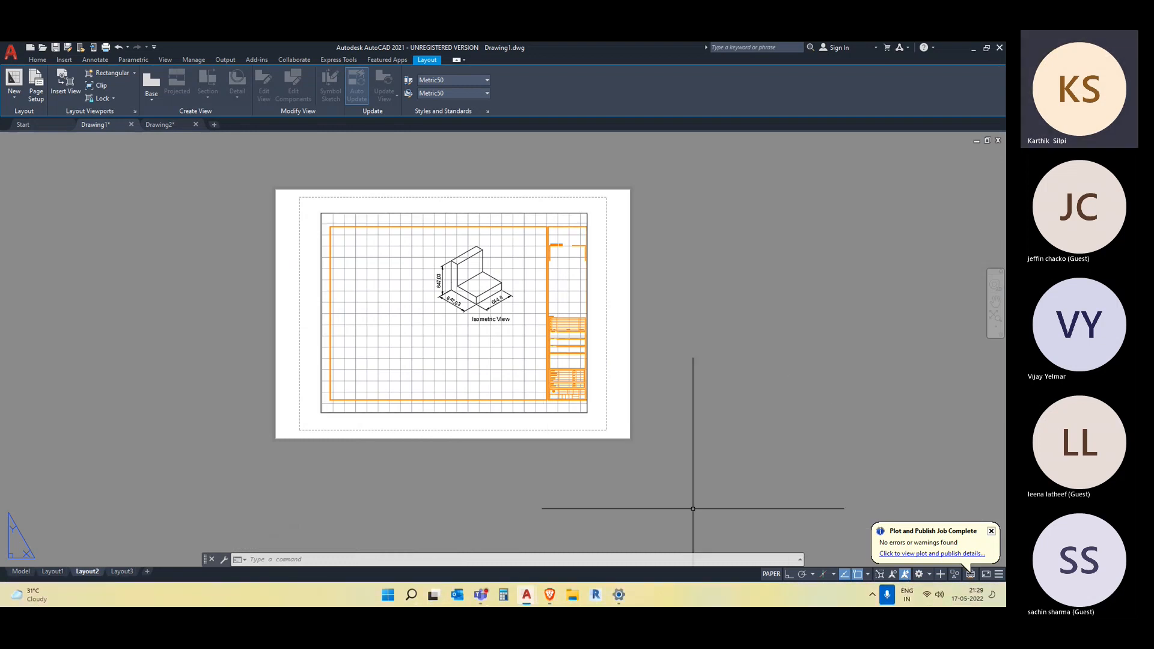
click(556, 409)
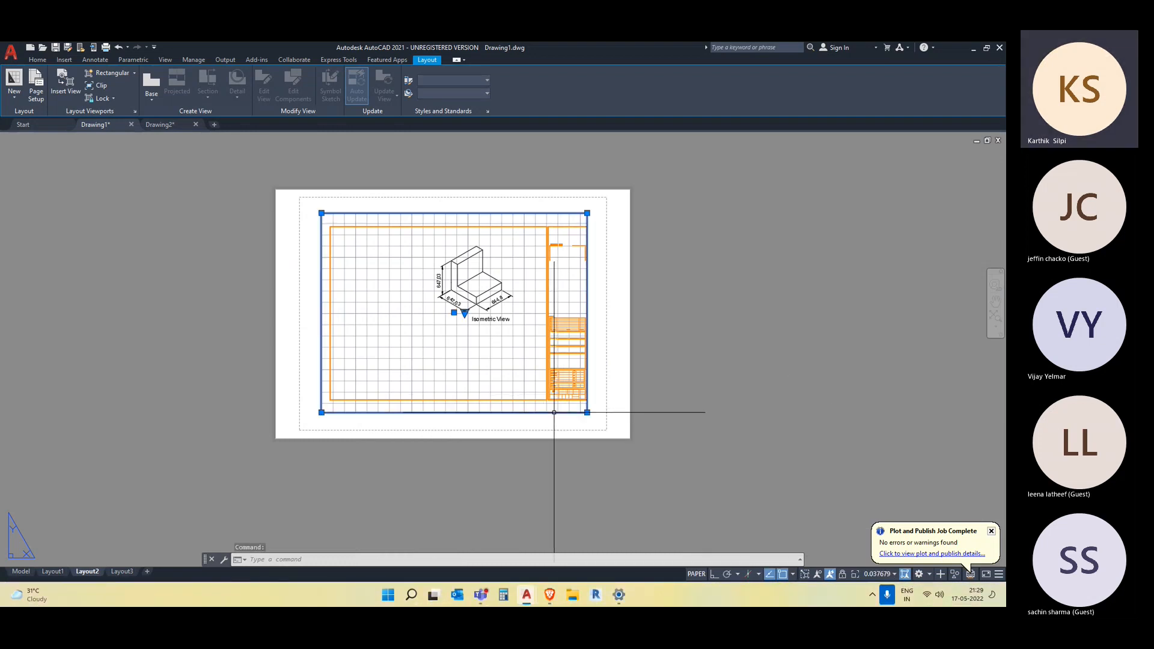
click(843, 575)
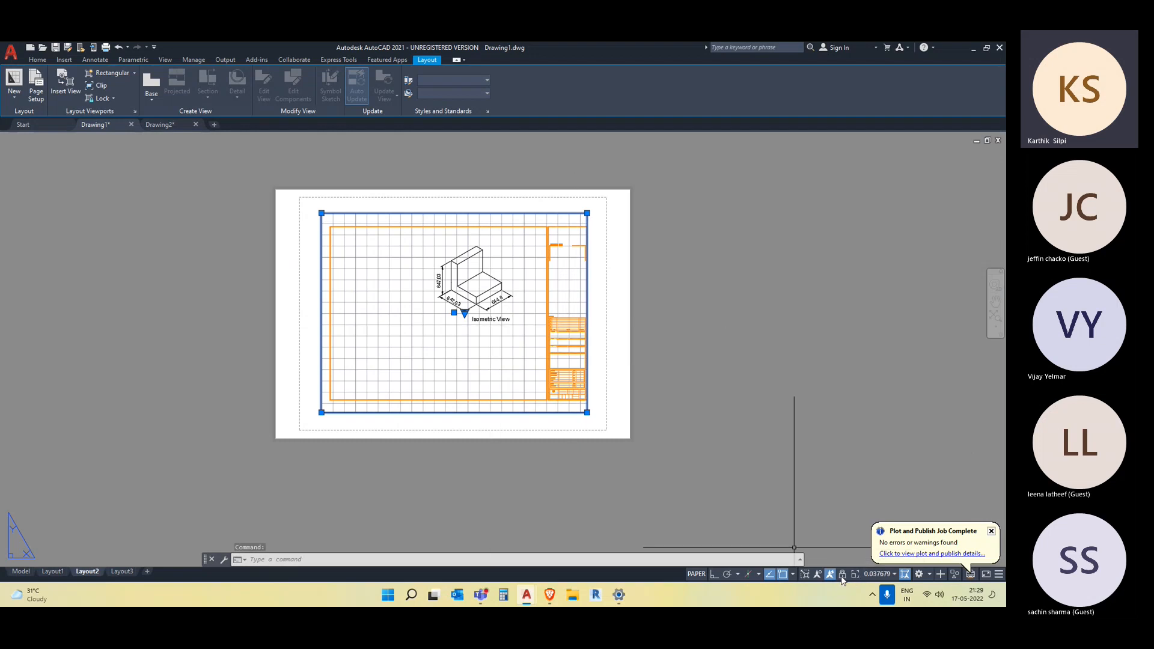
- Rename Layout2 as Plan view
right_click(83, 569)
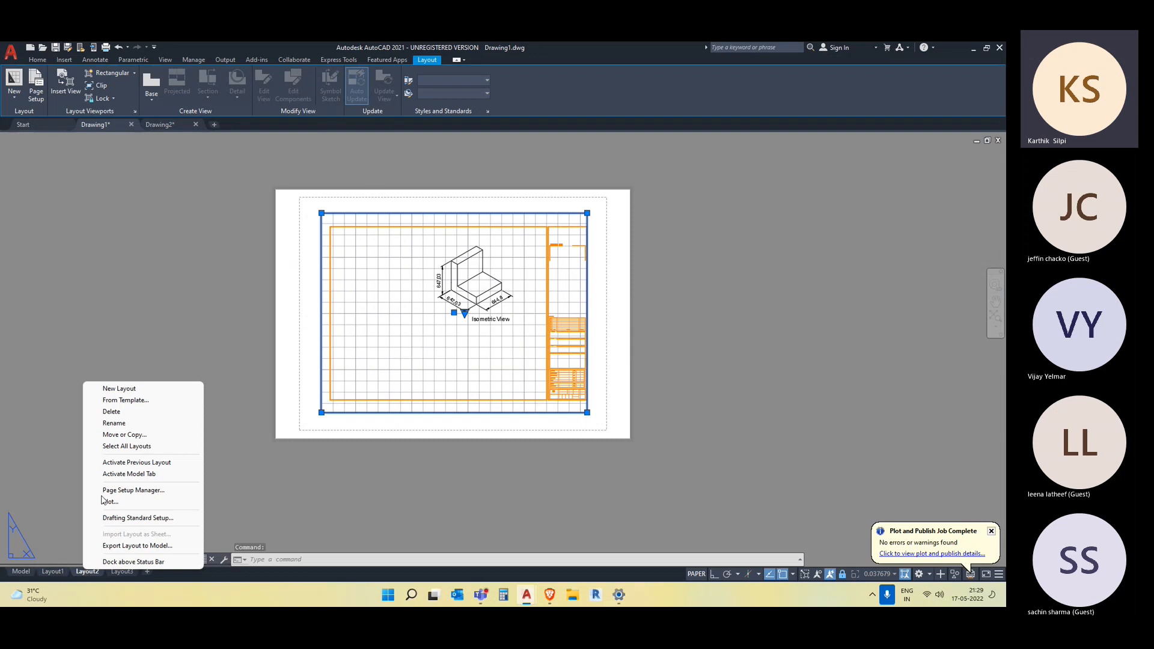
click(114, 423)
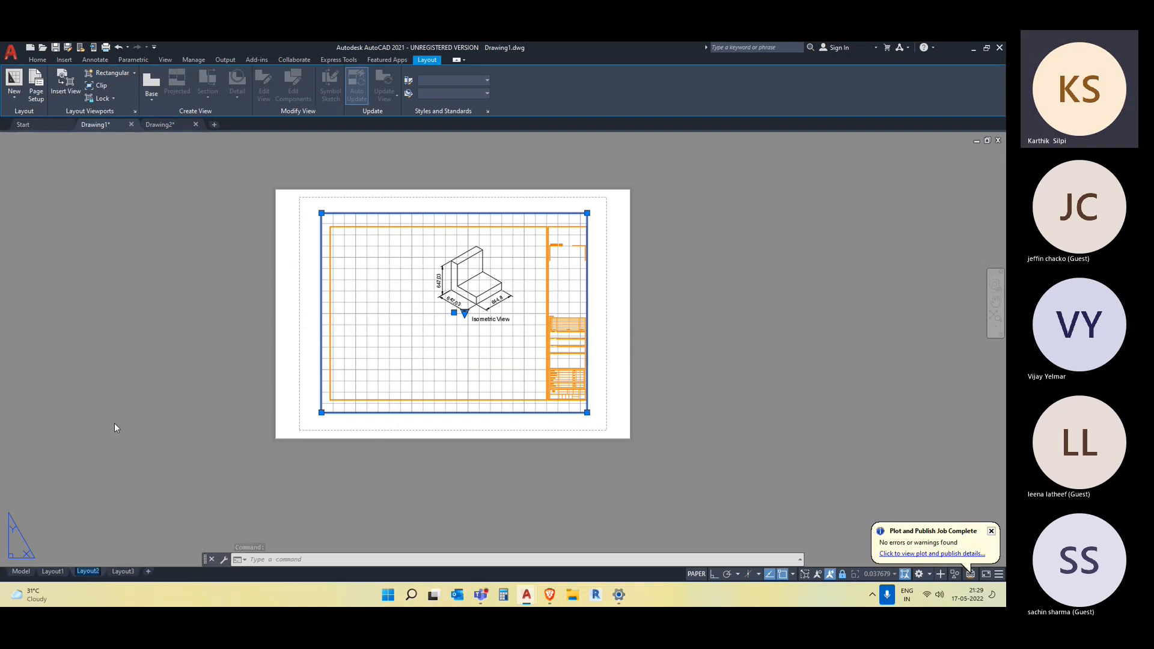
text(Plan vi)
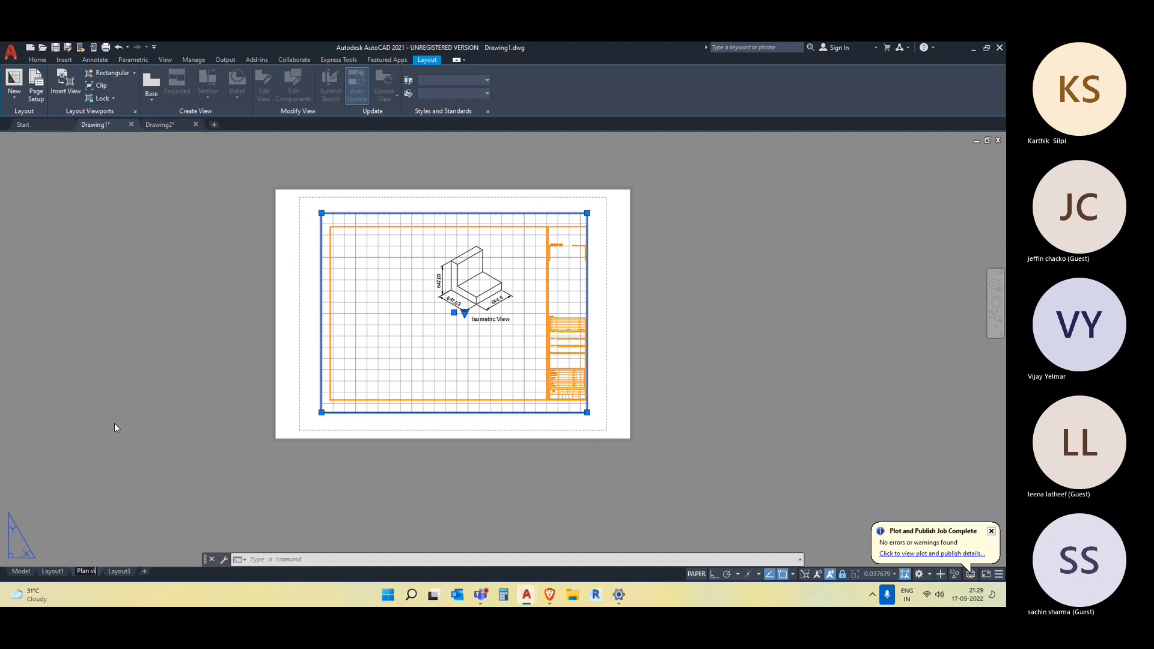
text(esw)
key(Return)
key(BackSpace)
key(Return)
key(BackSpace)
text(w)
click(191, 546)
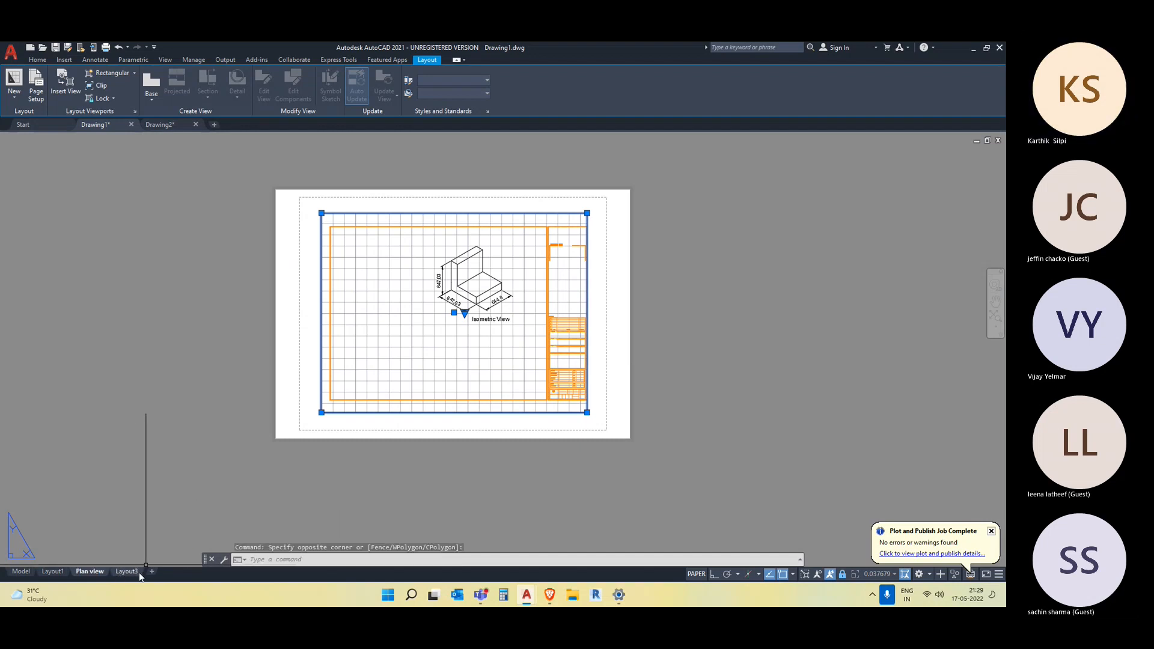
- Rename Layout3 as Isometric
click(135, 571)
right_click(135, 571)
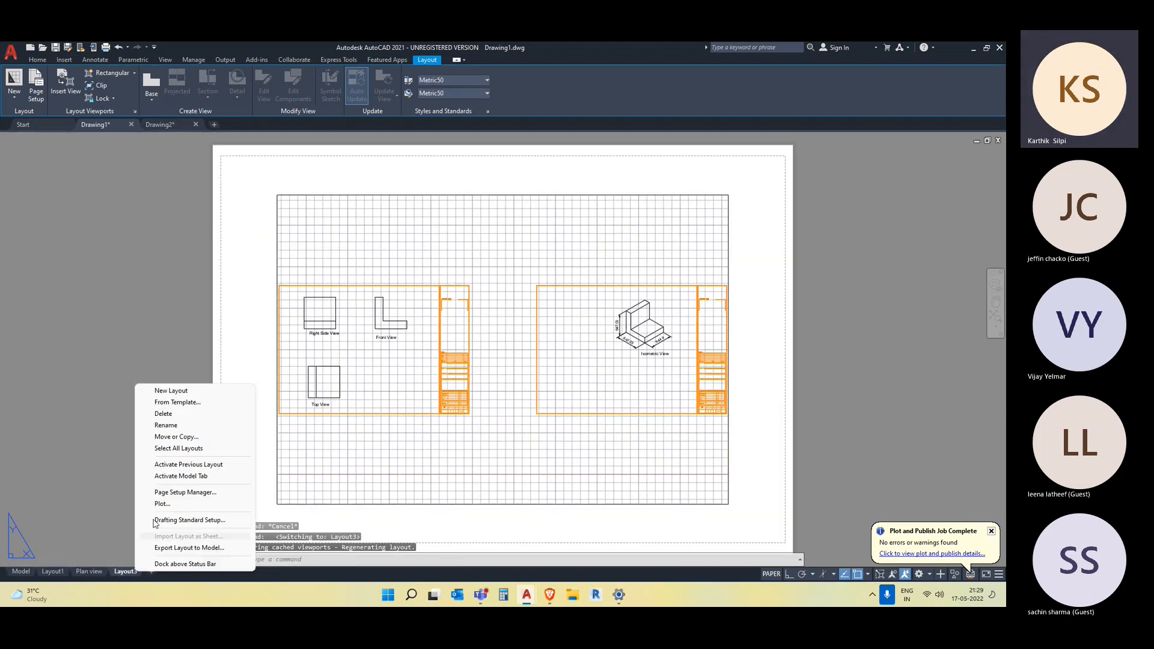
click(196, 425)
text(Isometric)
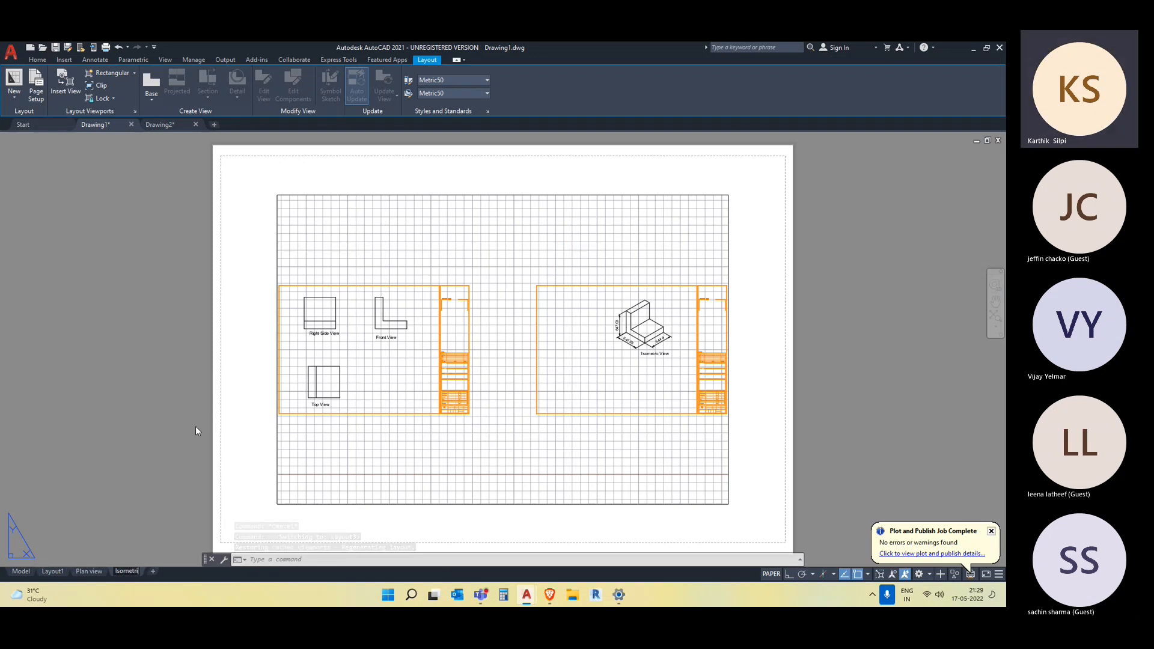
click(196, 426)
key(Escape)
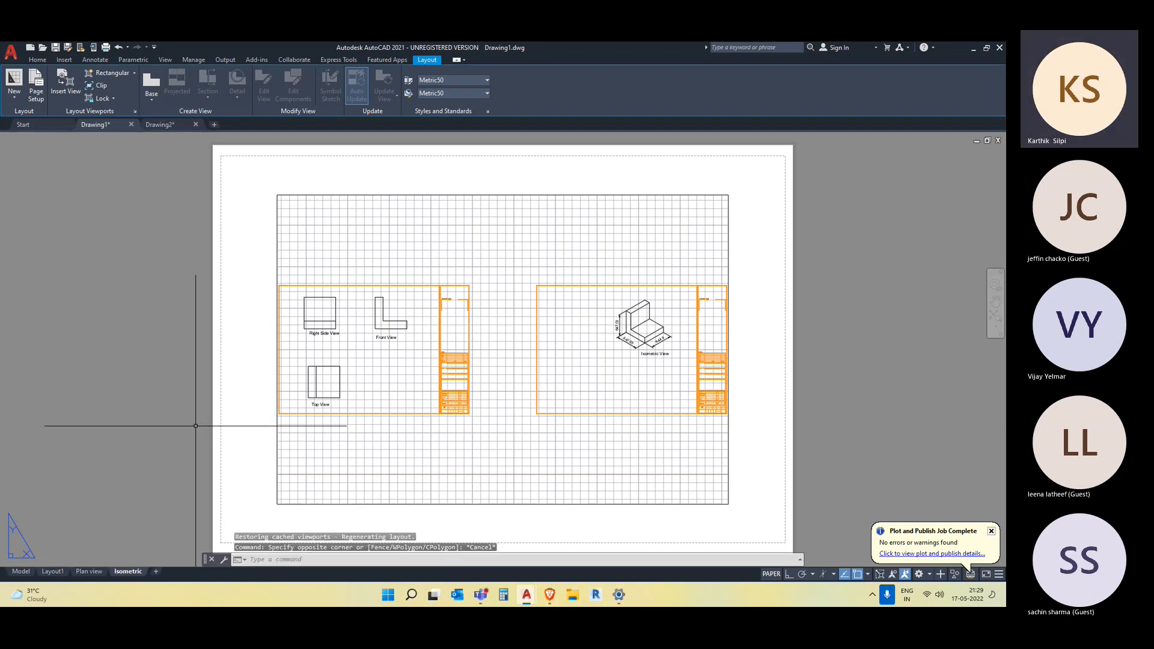
- Delete Layout1 from the drawing
scroll(196, 426, down, 4)
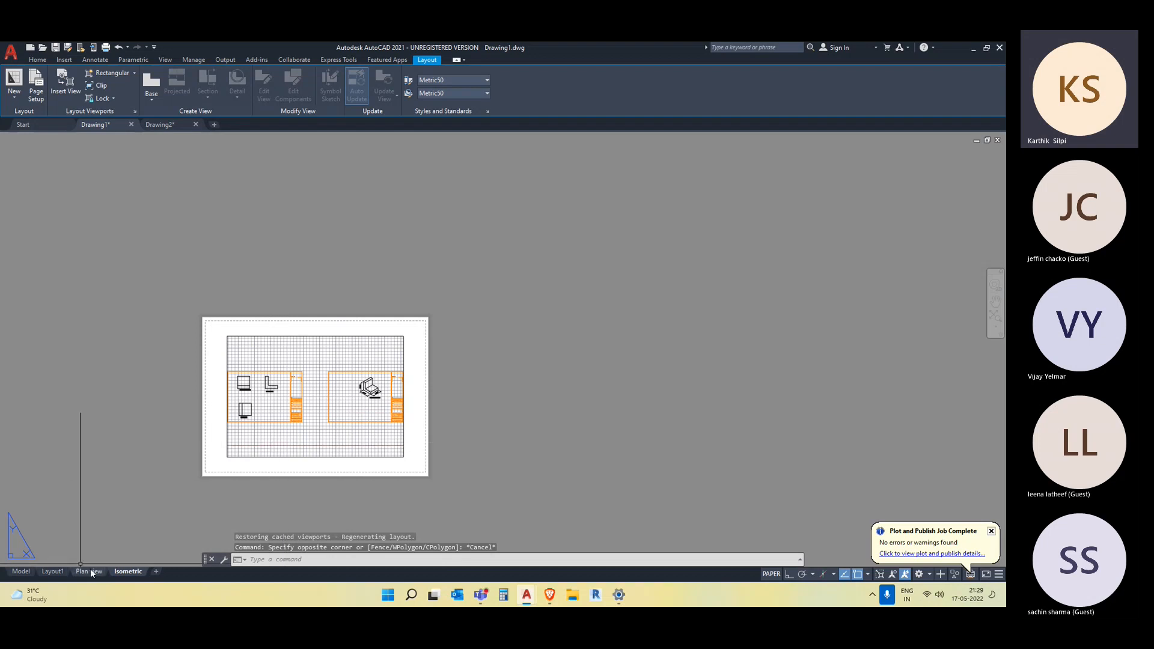
click(128, 571)
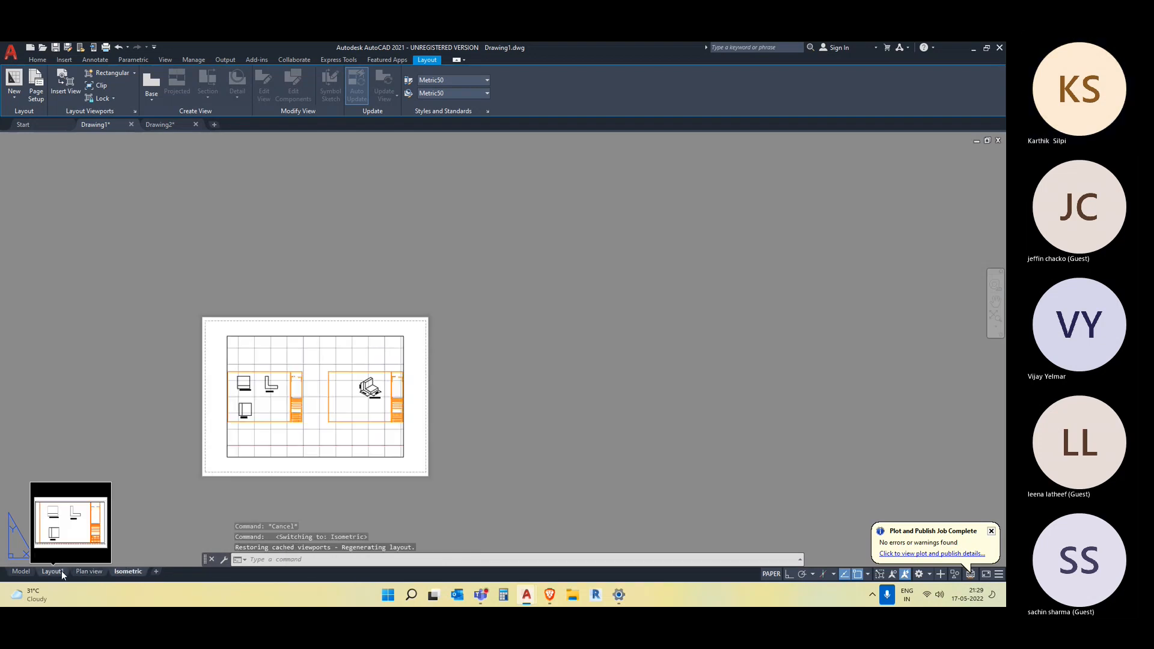
right_click(61, 571)
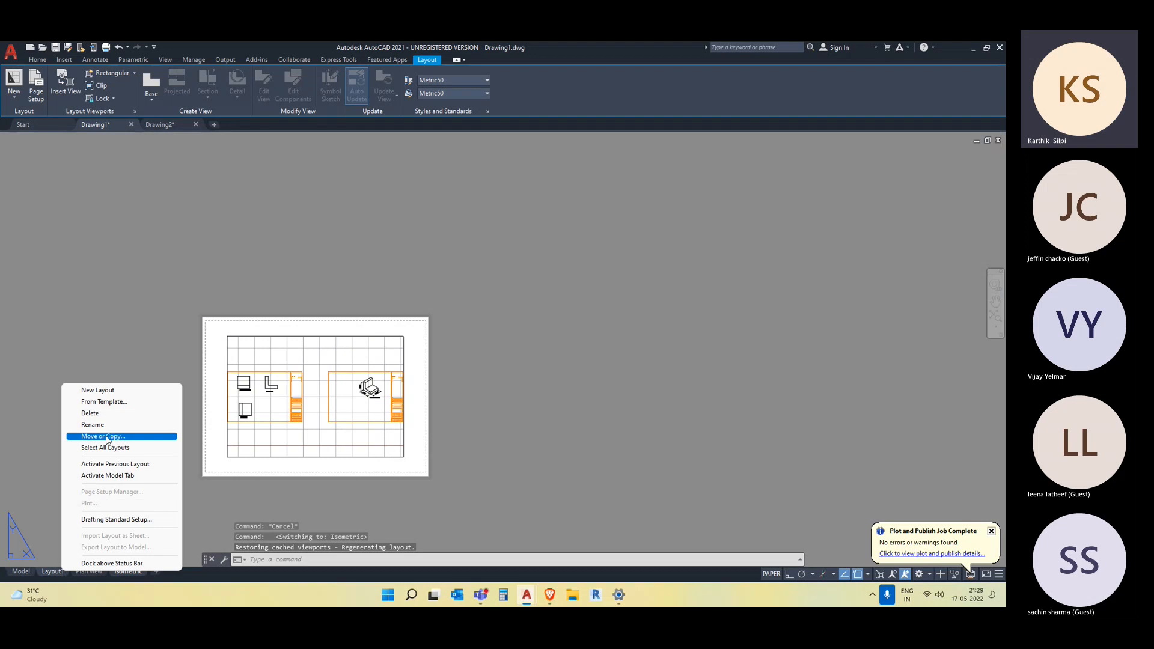
click(110, 413)
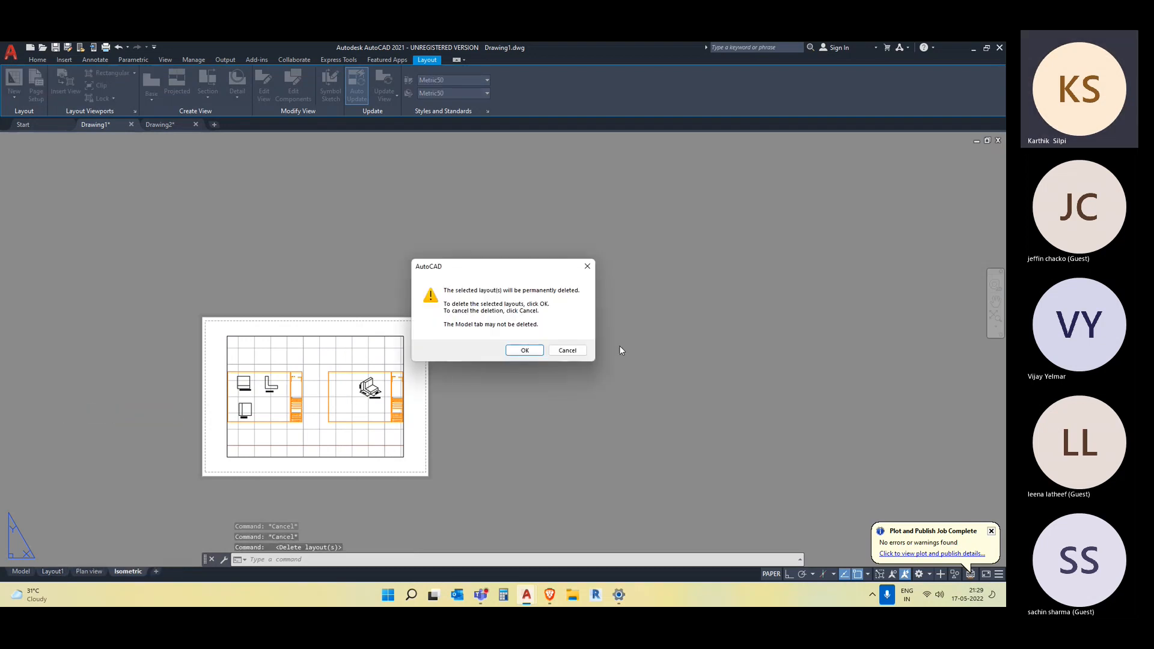
click(539, 350)
- Examine the Plan view and Isometric layouts to compare which drawings each sheet holds
click(57, 573)
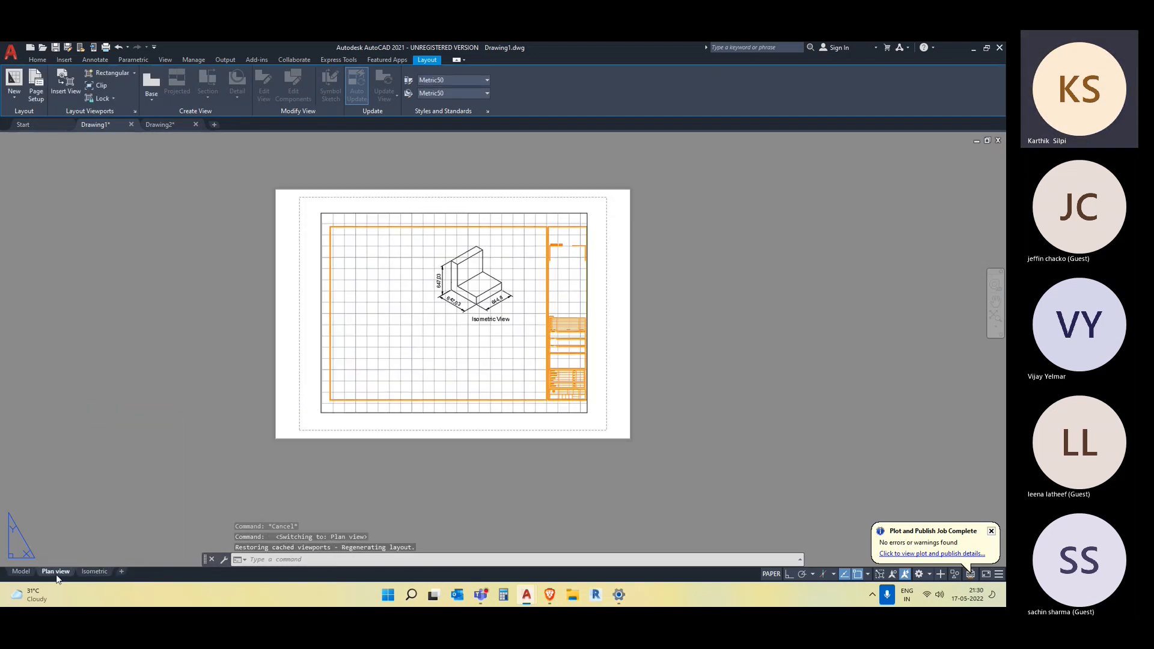
click(103, 571)
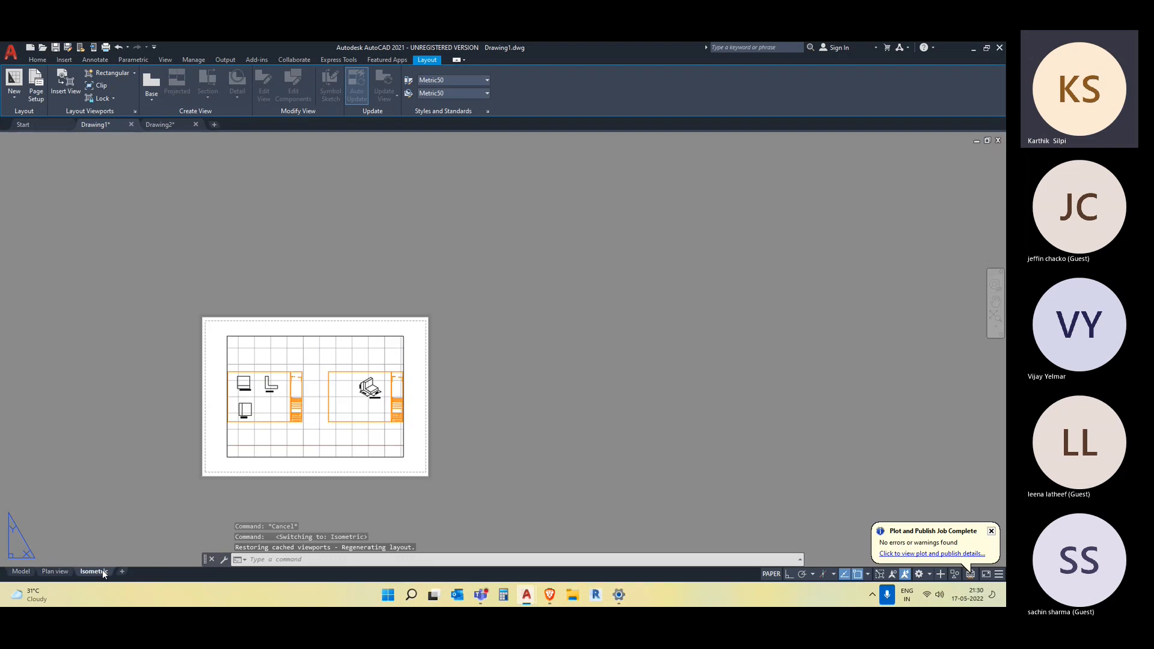
scroll(101, 557, up, 4)
scroll(101, 557, down, 2)
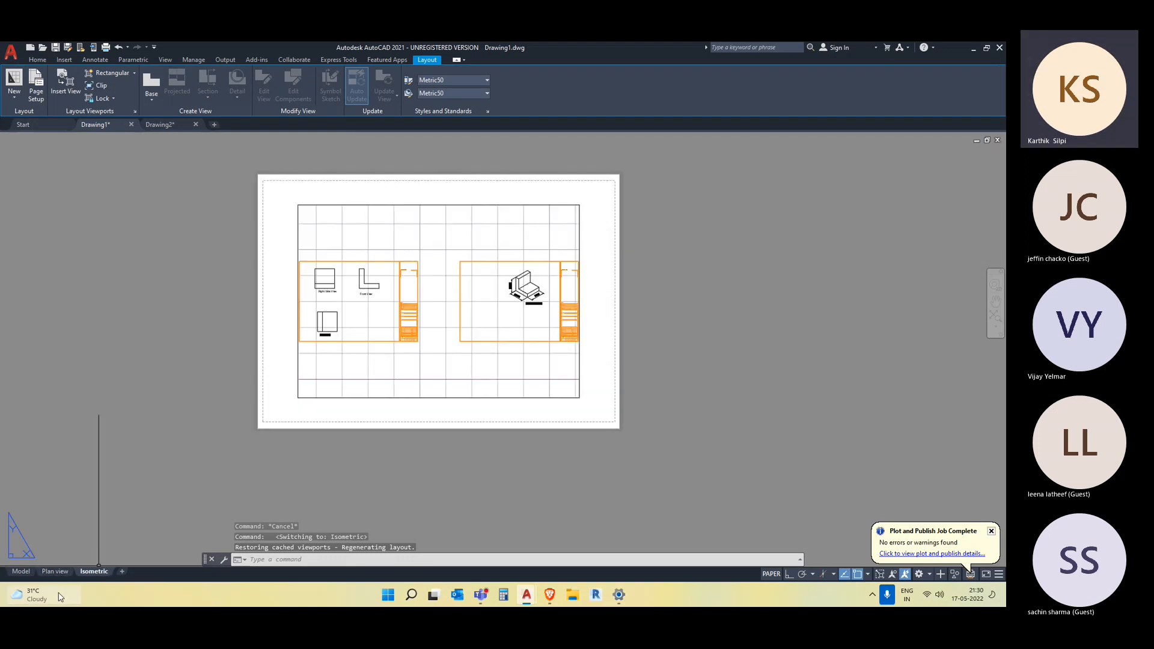
middle_drag(483, 489, 564, 487)
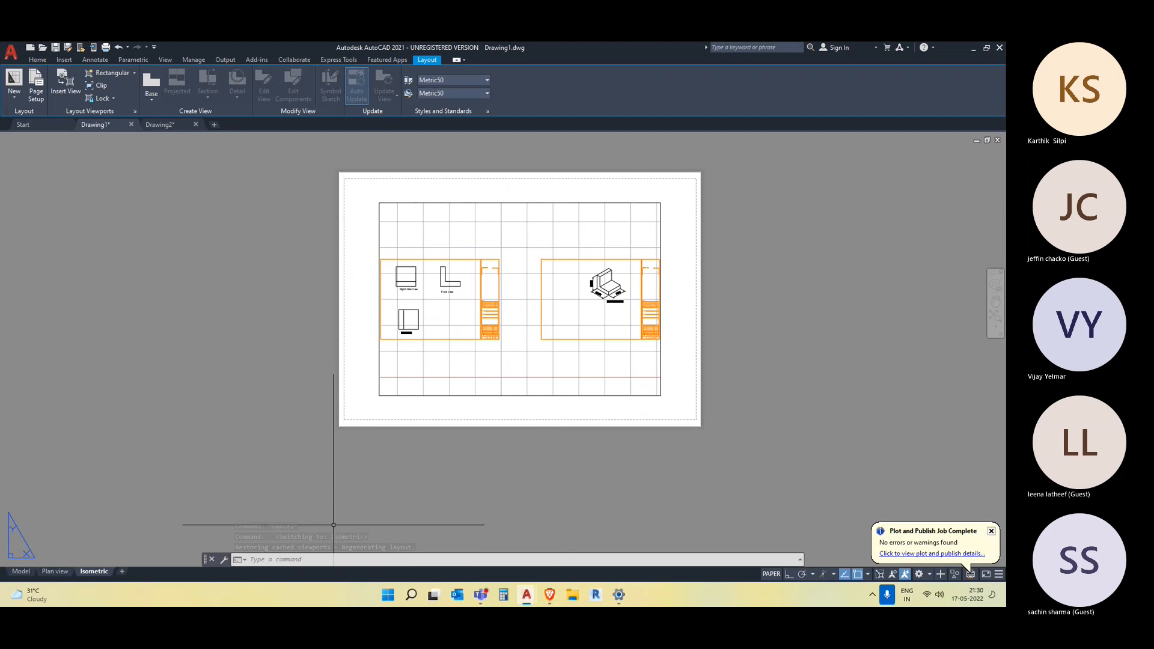
- Try to rename the Plan view layout as Isometric, and dismiss the duplicate-name message
click(63, 574)
right_click(56, 572)
click(109, 420)
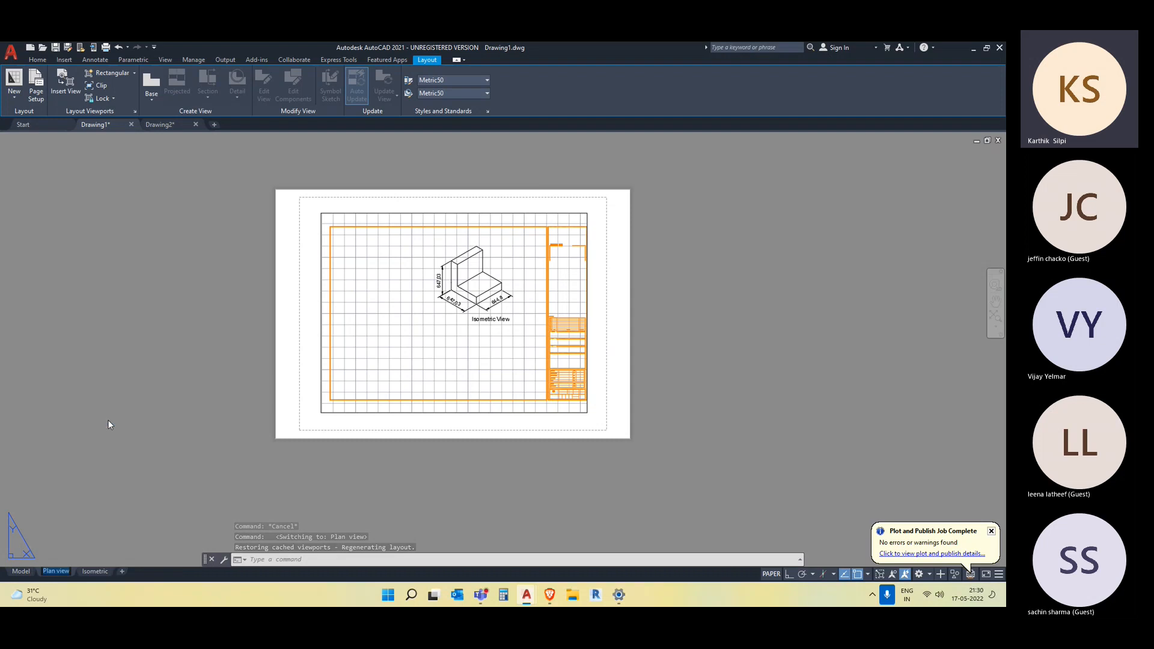
text(Isometr)
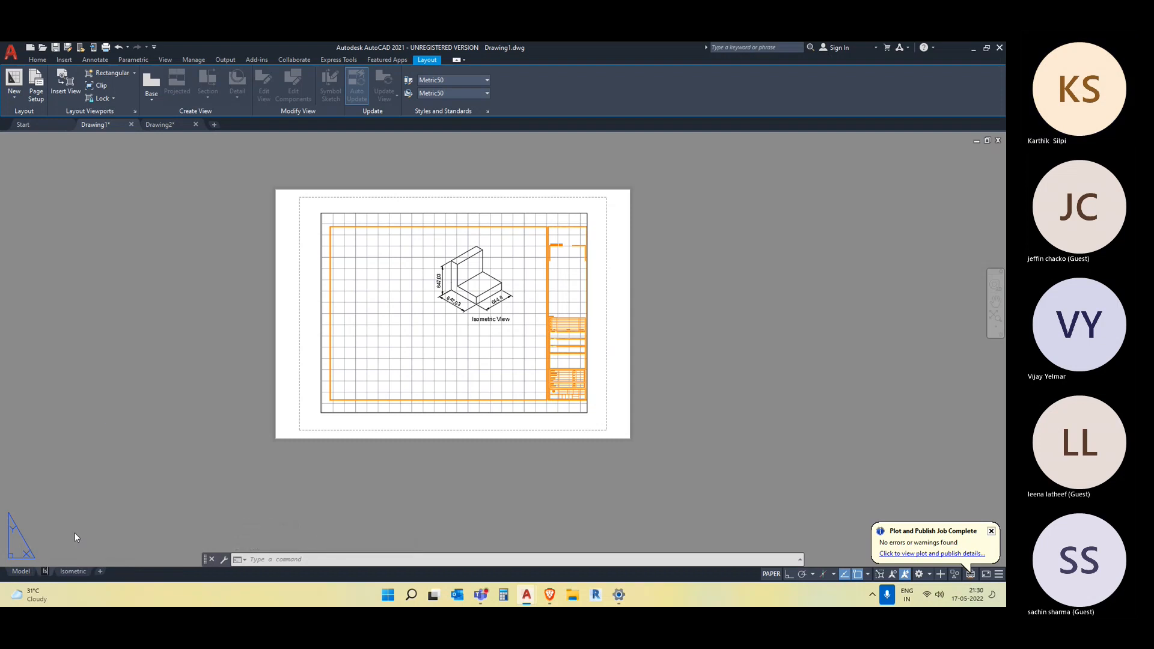
text(ic)
key(Return)
click(571, 325)
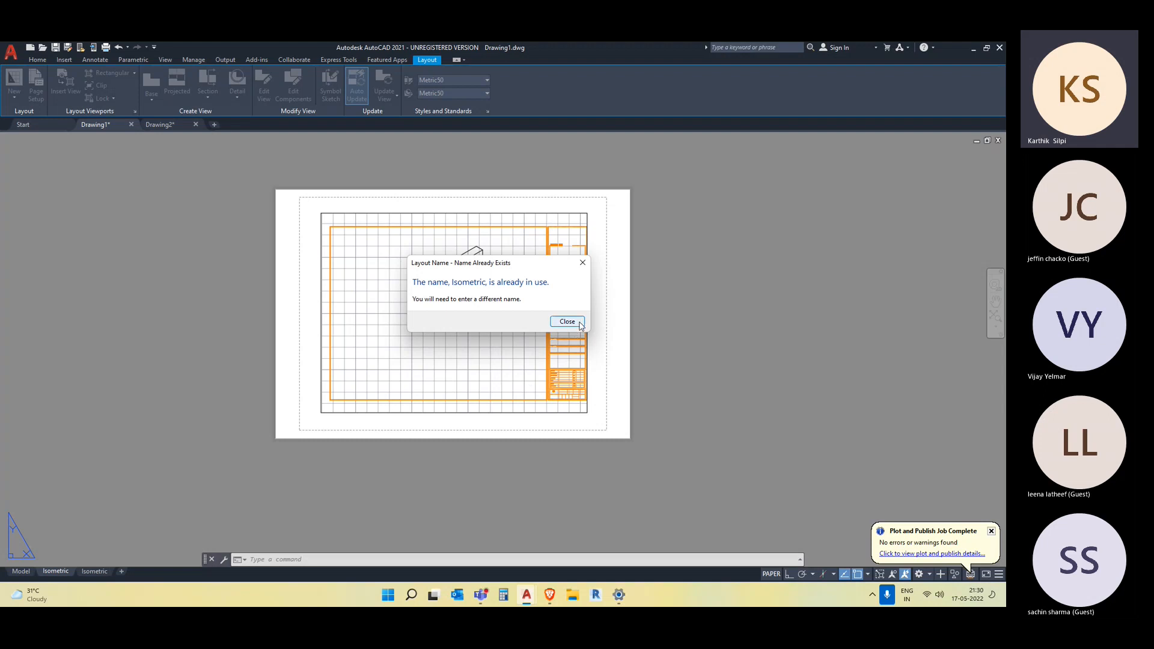
click(102, 573)
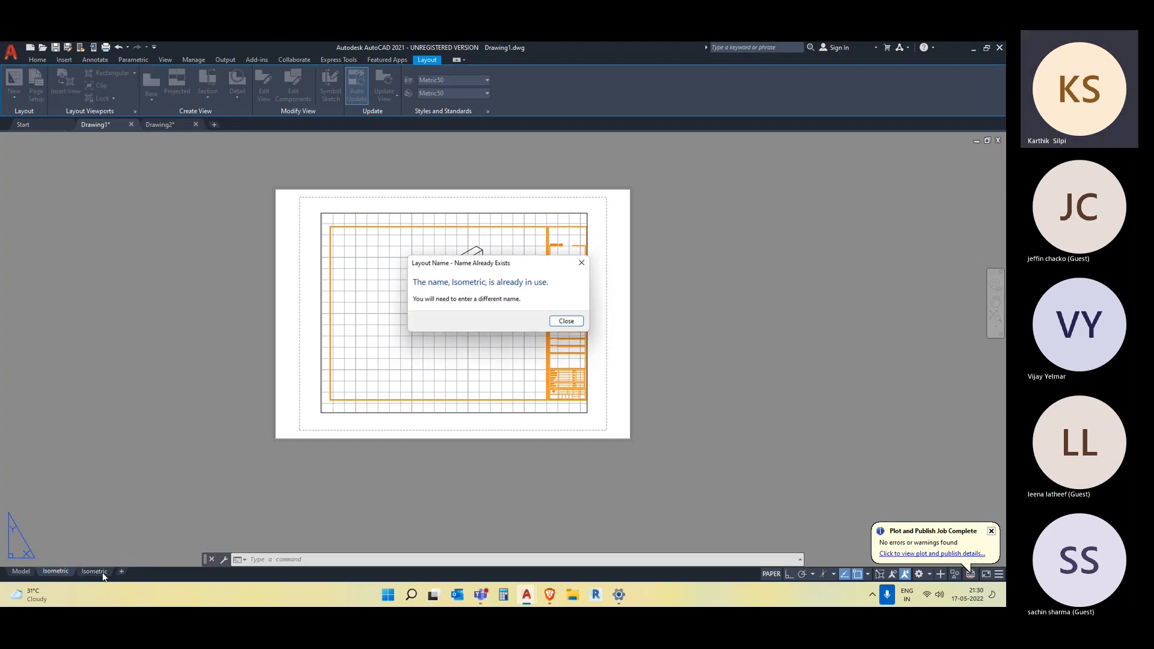
click(567, 321)
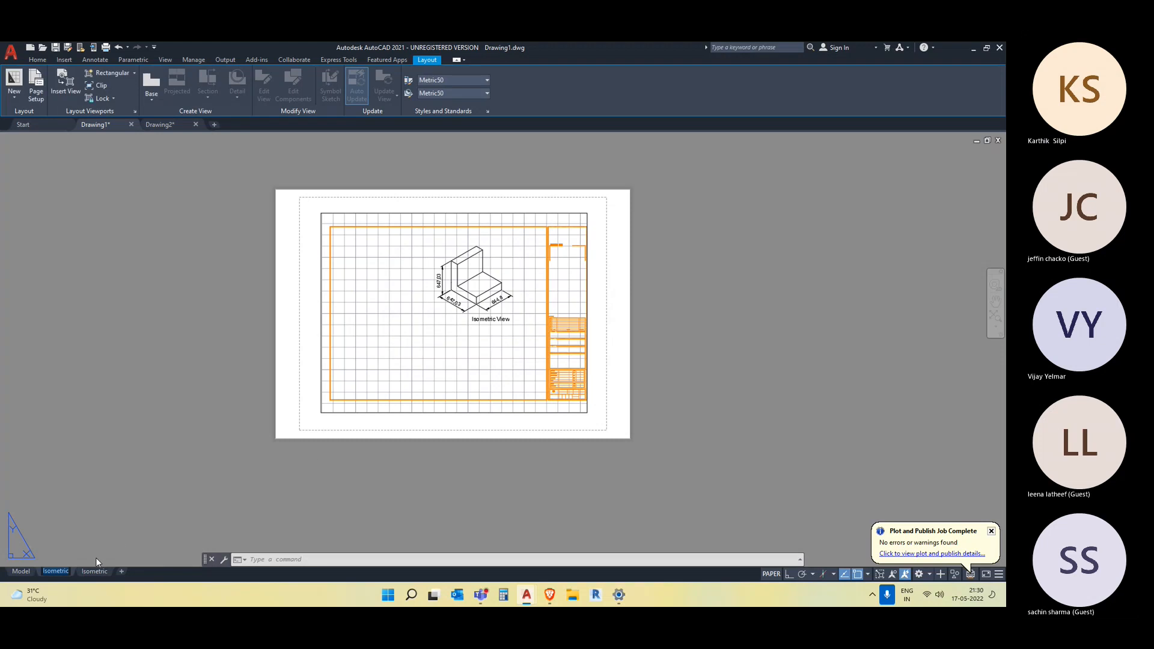
- Append 1 to the layout name being edited, making it Isometric1
key(Right)
text(1)
click(96, 557)
scroll(96, 557, up, 1)
key(Escape)
- Place the Isometric layout ahead of Isometric1 and rename it as plan
click(95, 570)
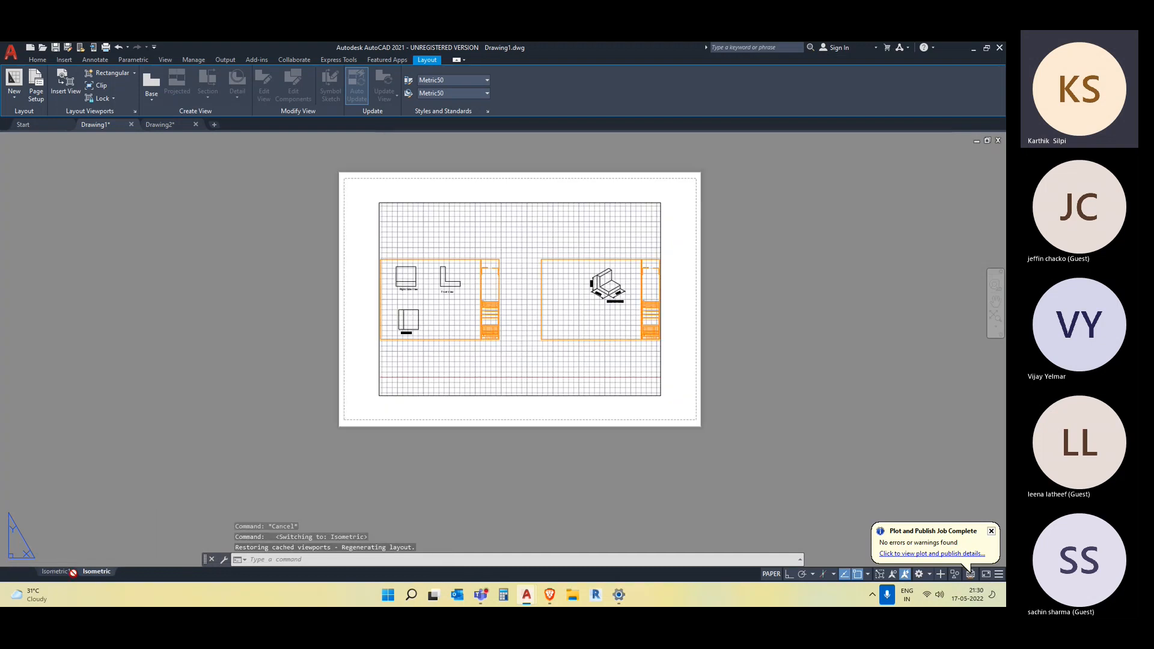
drag(44, 577, 47, 576)
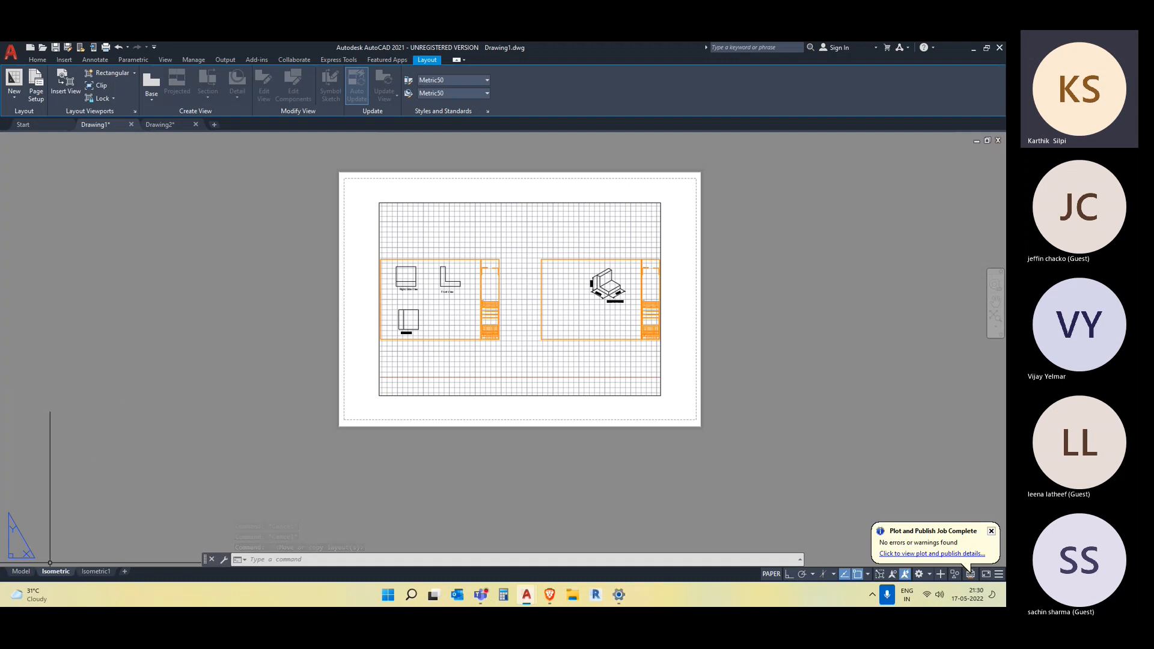
right_click(55, 573)
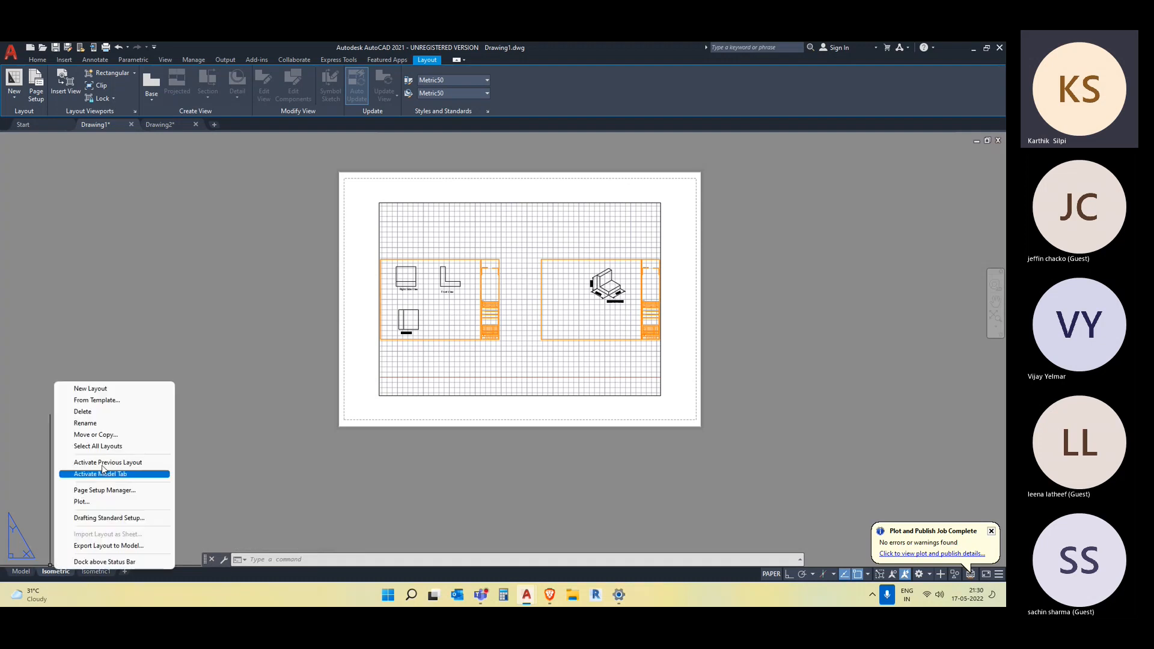
click(106, 428)
text(plan)
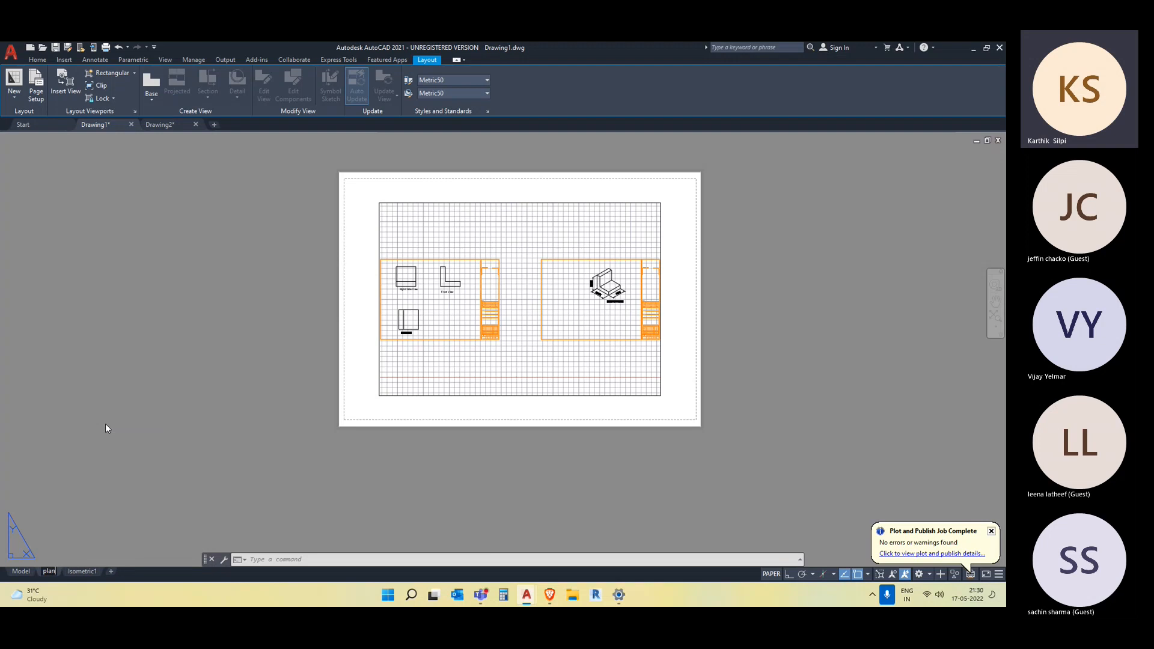
click(106, 423)
key(Escape)
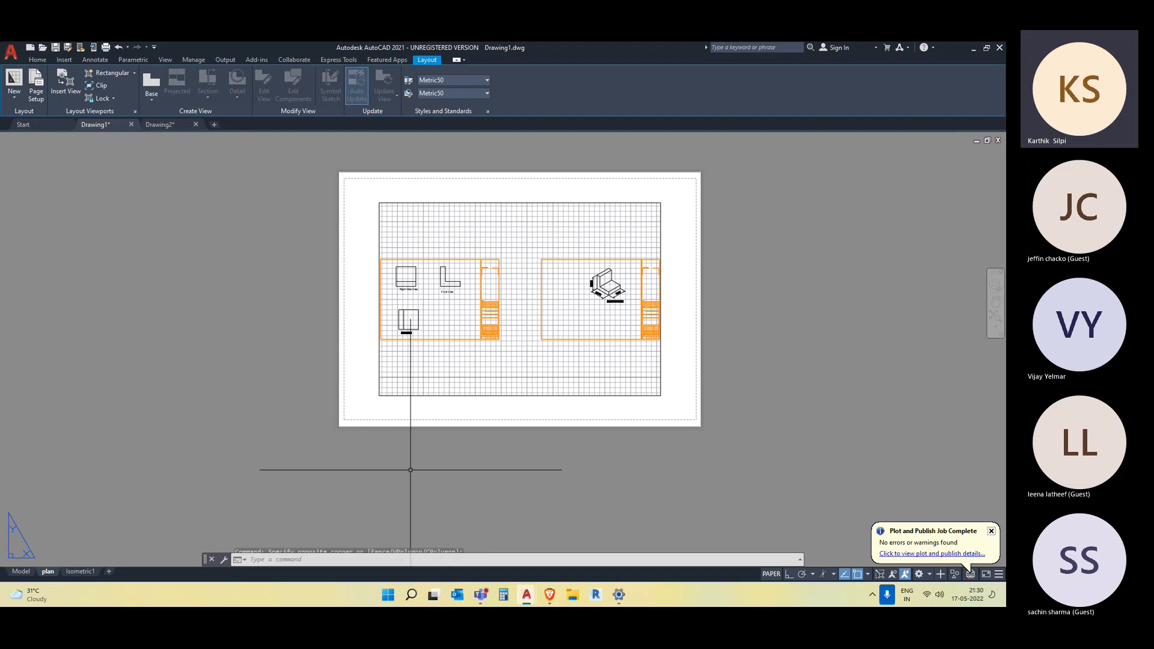
- Shrink the viewport on the plan layout so that it frames only the sheet with the top, front and right side views
click(660, 395)
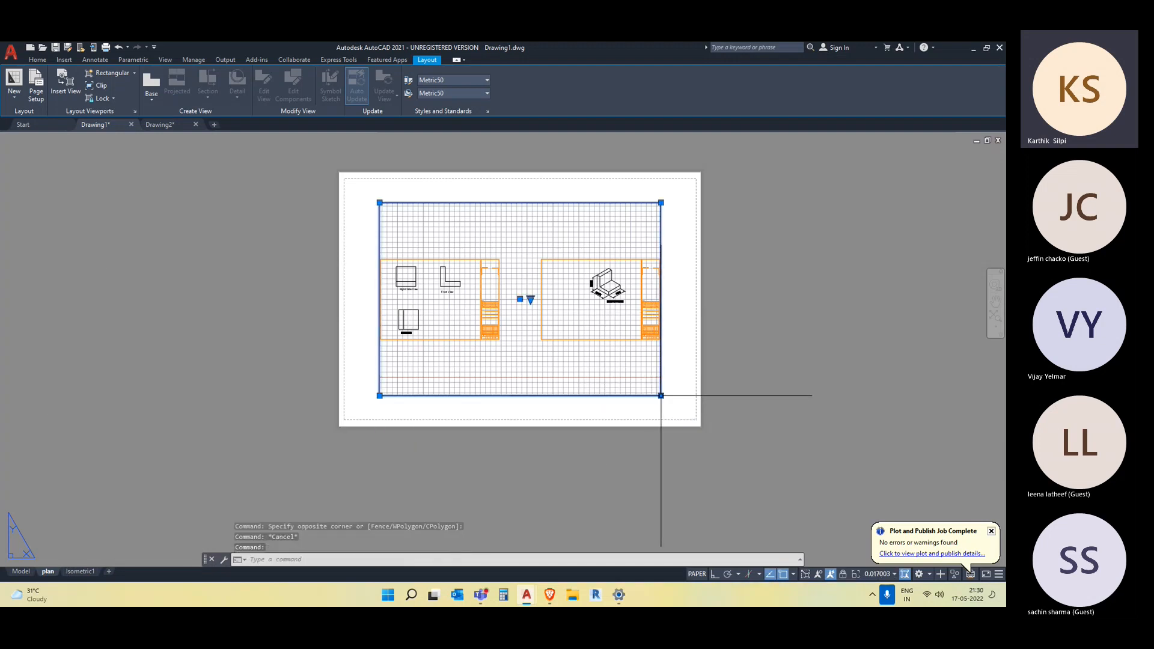
click(661, 396)
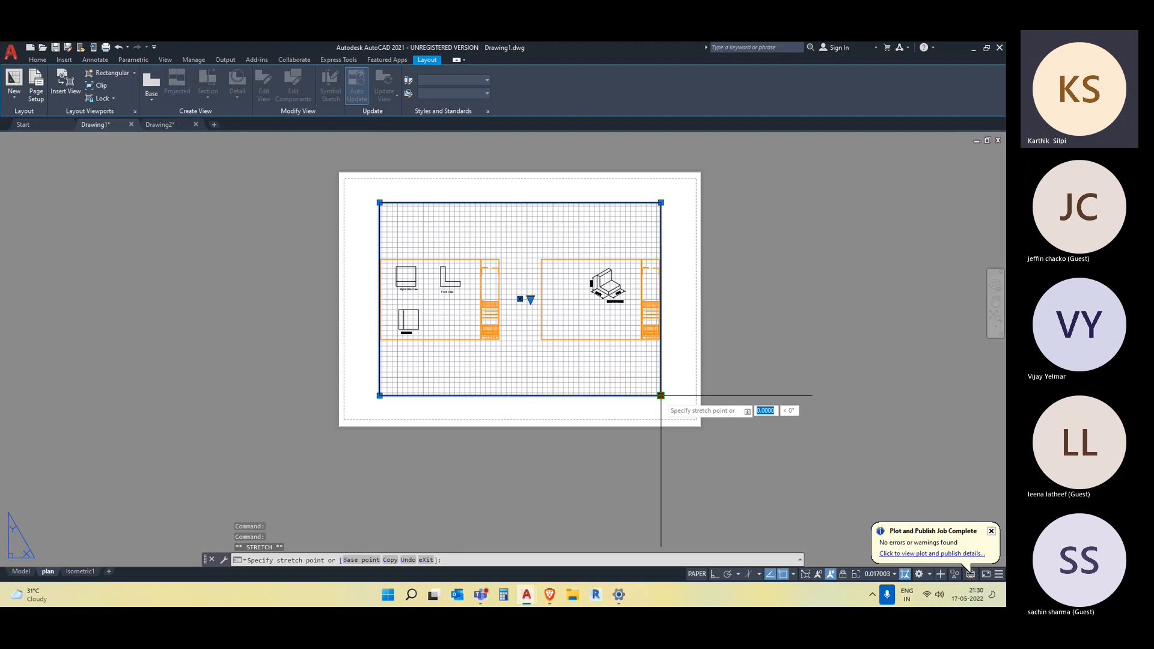
click(520, 396)
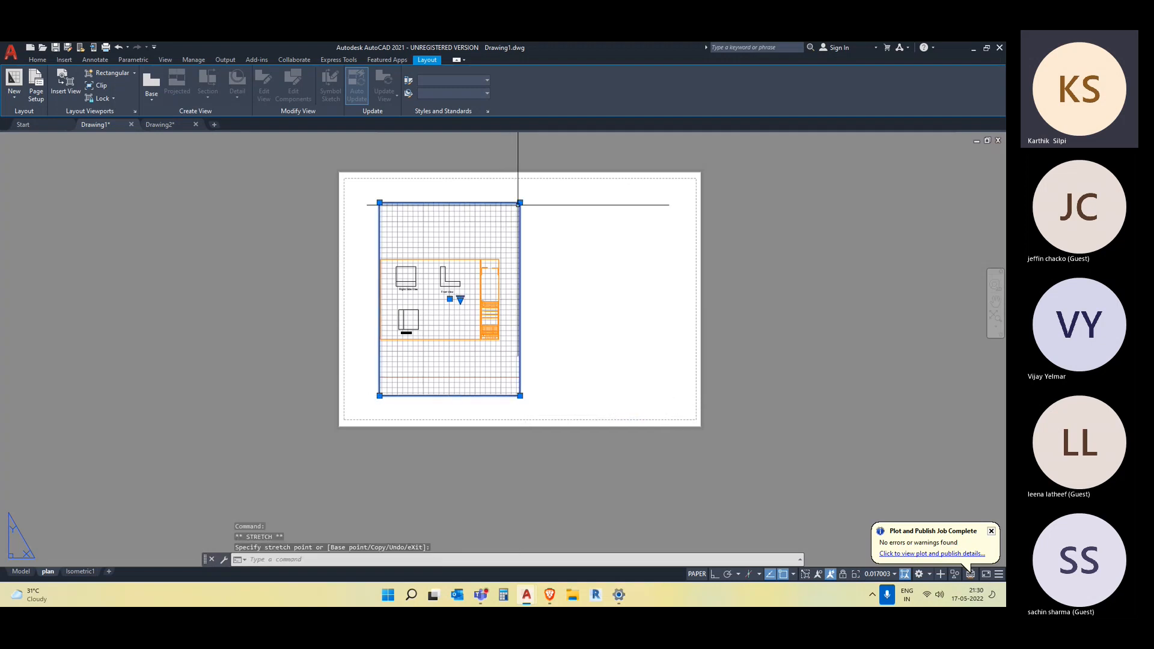
click(520, 203)
click(514, 244)
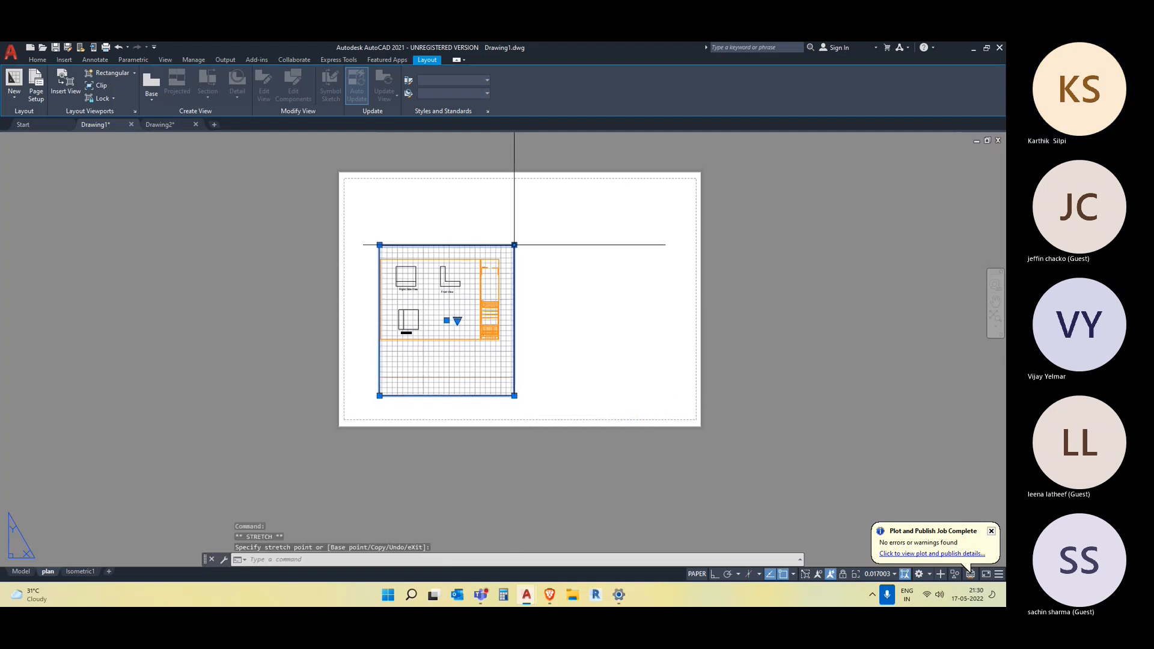
click(379, 396)
click(365, 397)
key(Escape)
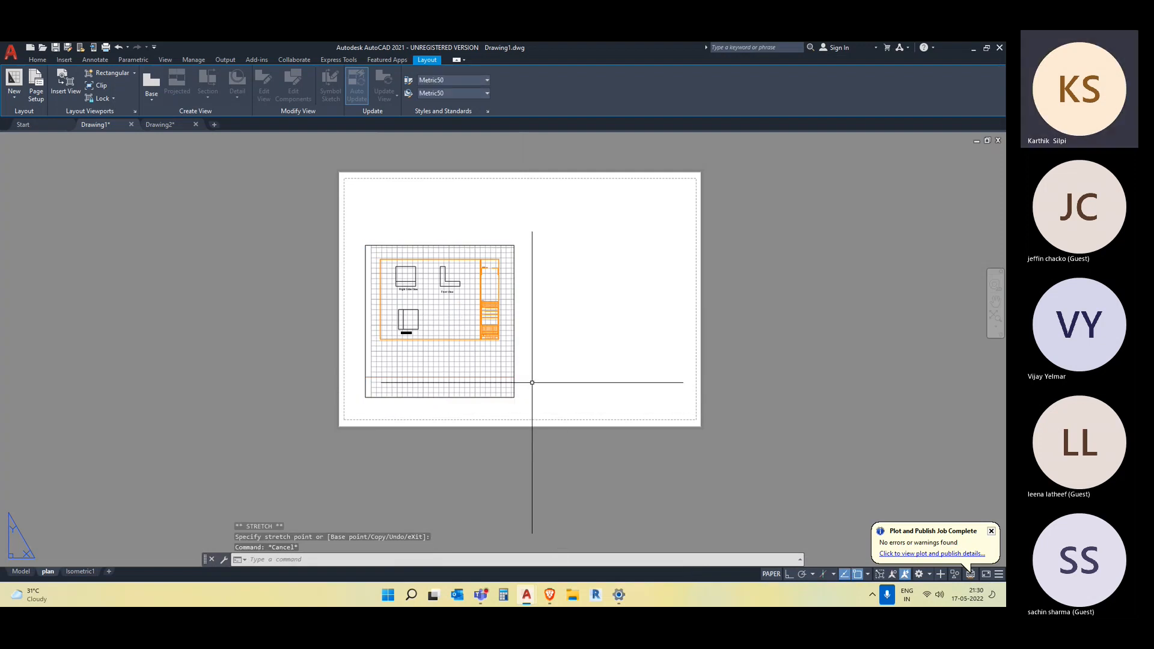
- Activate the viewport, shift the three-view sheet down to centre it vertically, and return to paper space
click(518, 351)
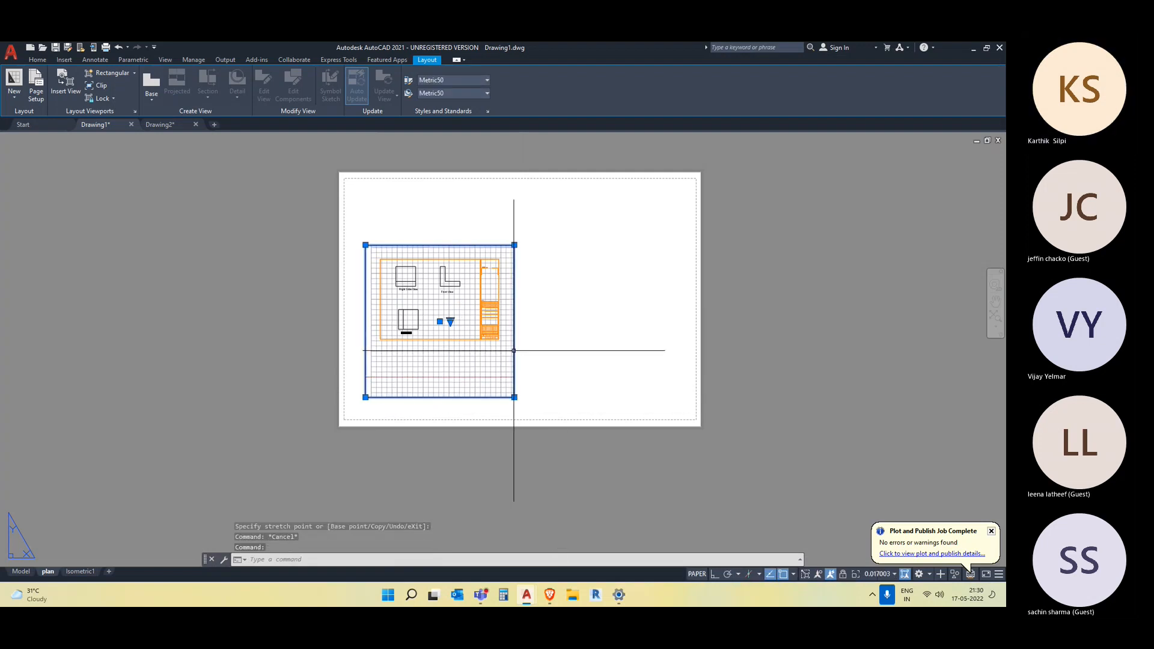
scroll(454, 368, up, 2)
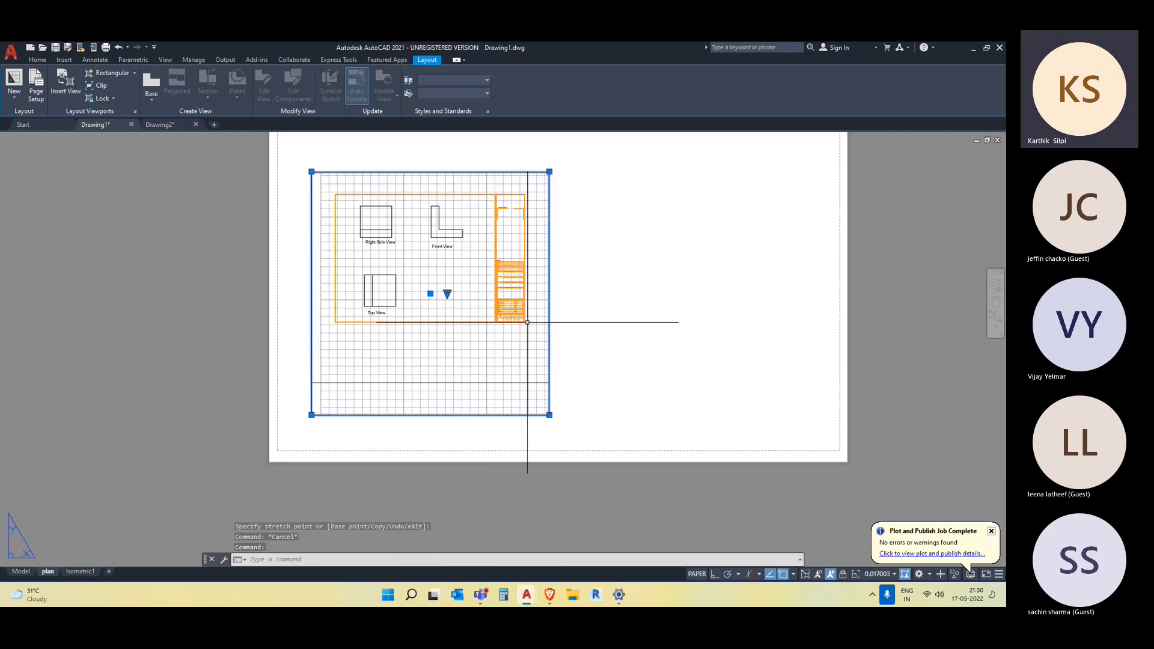
click(550, 297)
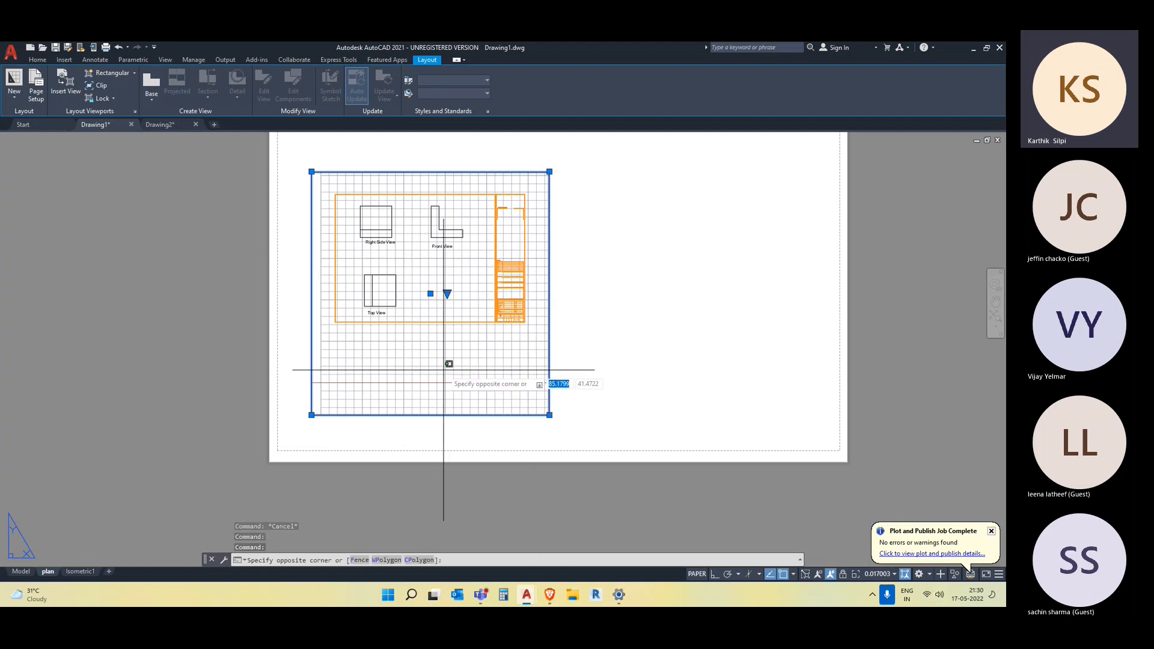
double_click(425, 312)
scroll(425, 312, up, 2)
mouse_move(425, 312)
middle_down()
mouse_move(455, 387)
mouse_move(438, 387)
mouse_move(431, 348)
middle_up()
scroll(438, 387, down, 2)
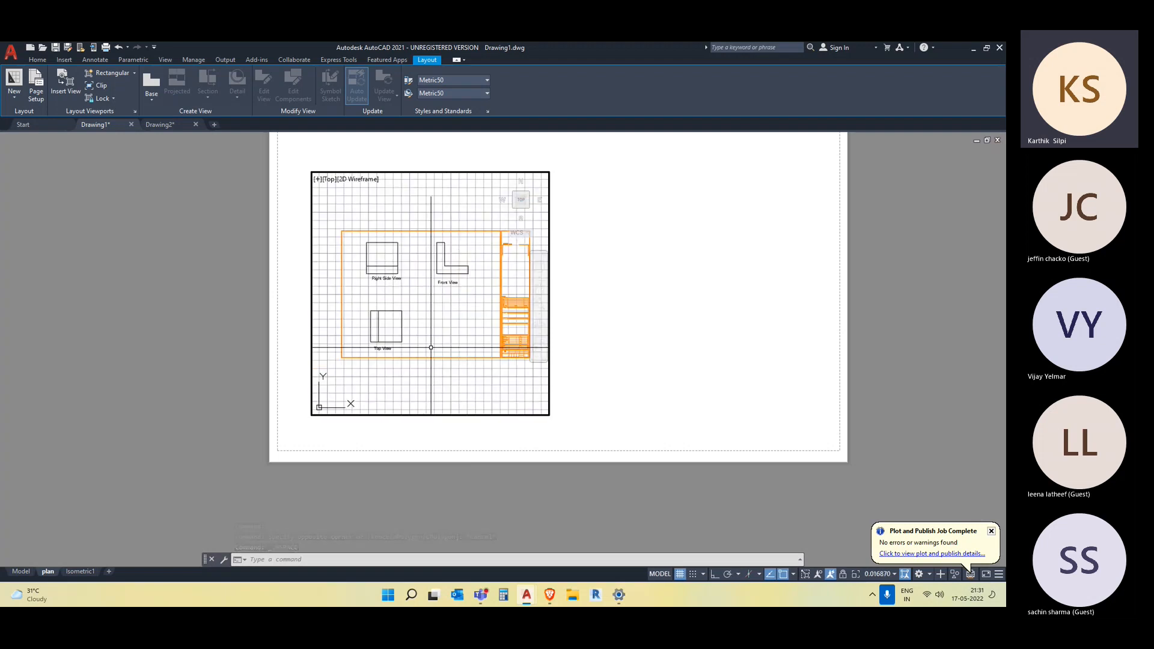
double_click(587, 393)
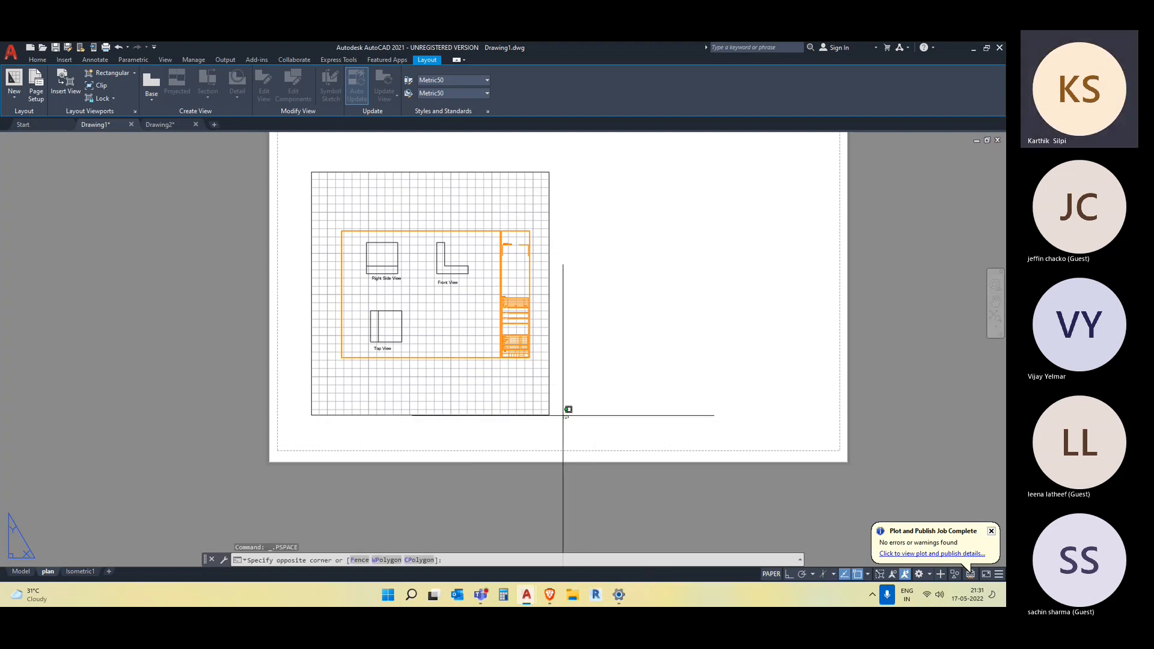
- Widen the viewport to the right, enlarge the three-view sheet inside it to fill the frame, and return to paper space
click(568, 409)
click(549, 414)
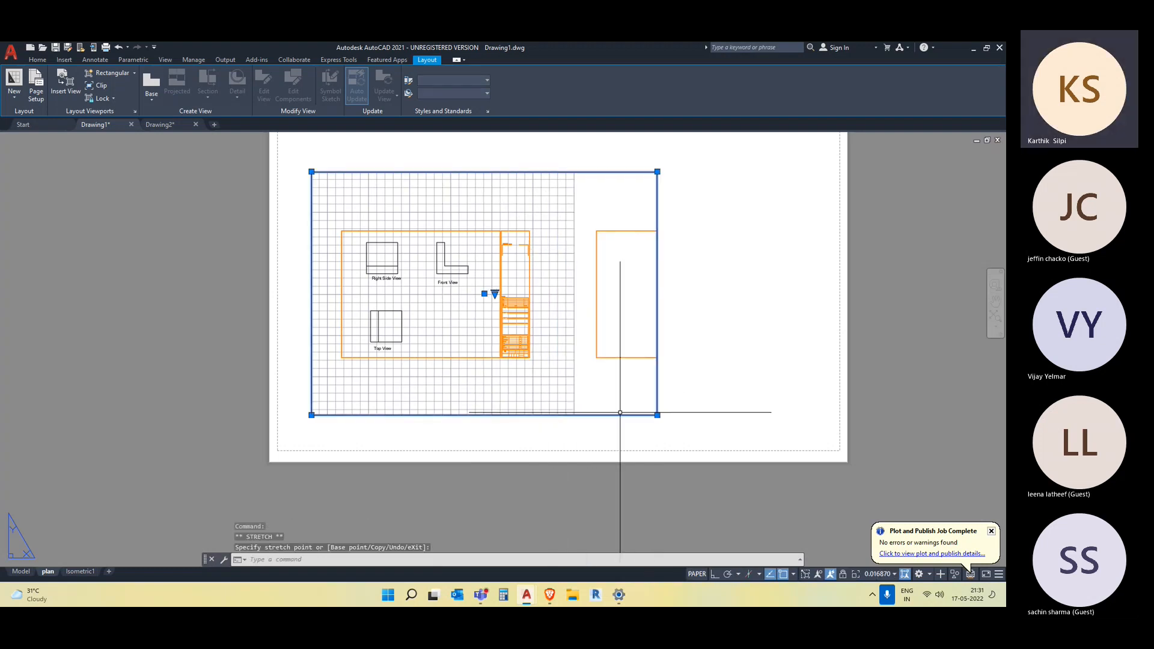
double_click(575, 387)
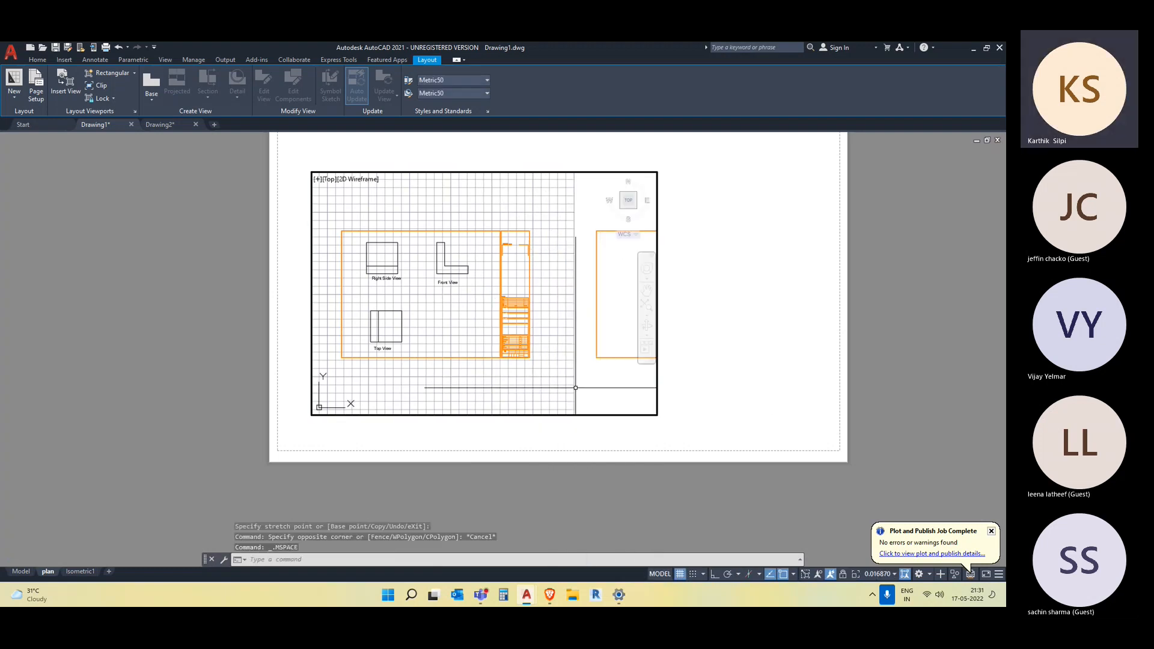
scroll(497, 357, up, 2)
mouse_move(497, 357)
middle_down()
mouse_move(567, 384)
mouse_move(580, 410)
mouse_move(575, 376)
mouse_move(534, 351)
middle_up()
scroll(582, 398, down, 1)
scroll(582, 398, up, 1)
scroll(562, 374, up, 1)
scroll(562, 373, down, 1)
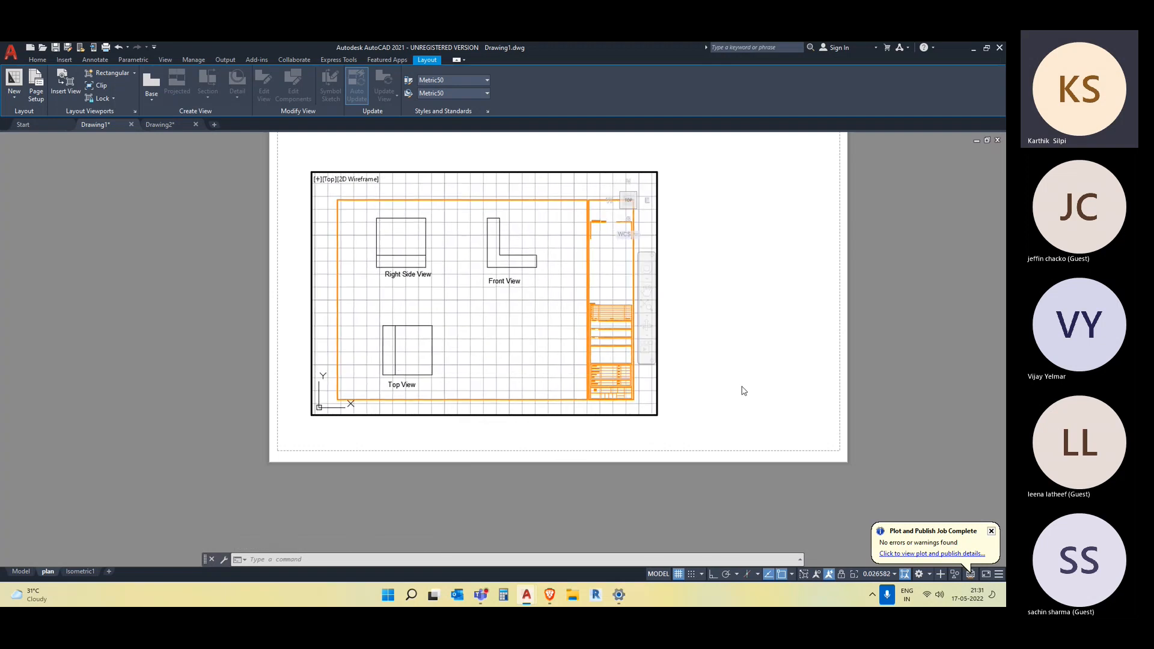
double_click(783, 377)
- Lock the display of the three-view viewport and deselect it
click(679, 442)
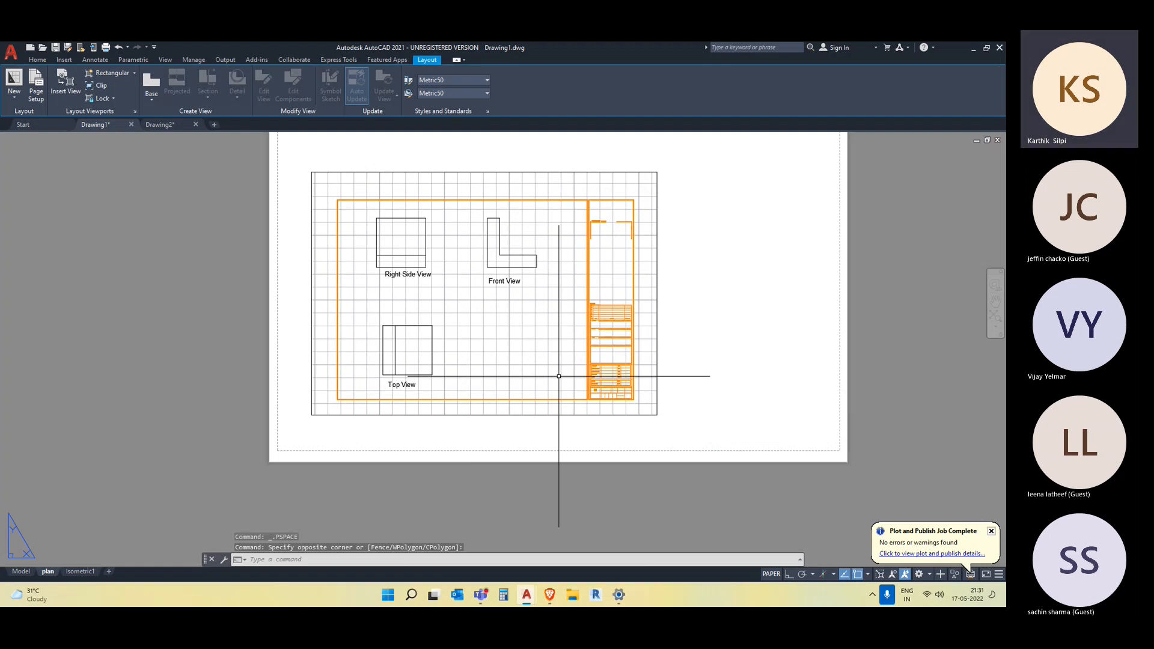
click(660, 419)
click(643, 406)
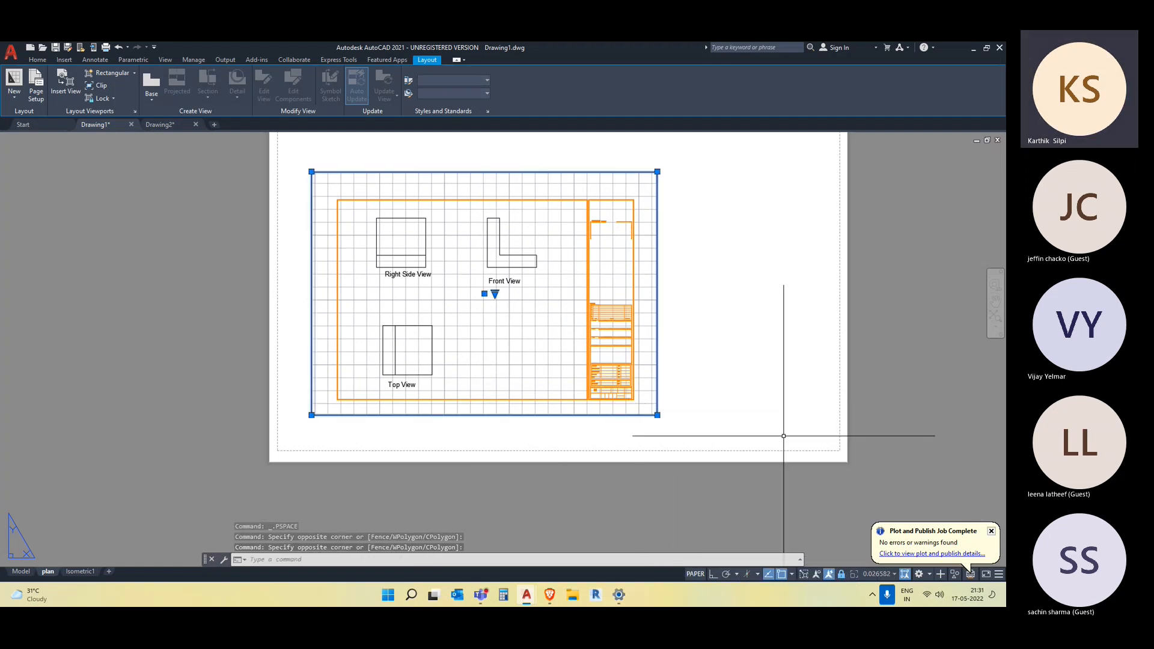
key(Escape)
middle_drag(675, 369, 662, 425)
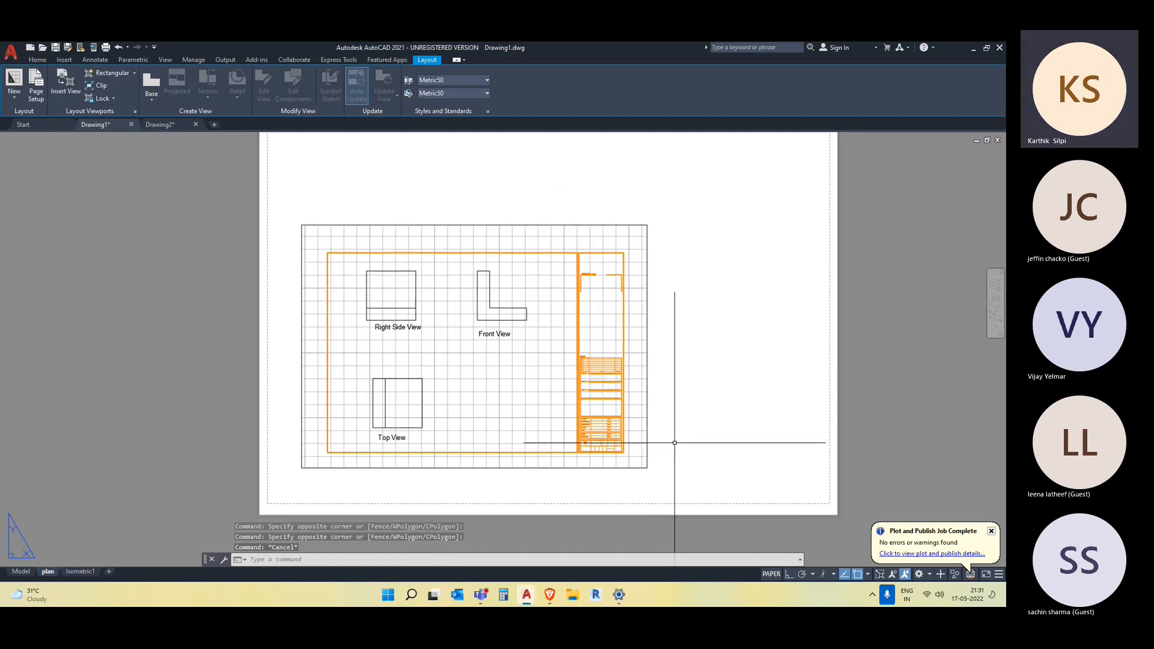
- Unlock the three-view viewport and review its available standard scales without applying one
click(729, 502)
click(631, 443)
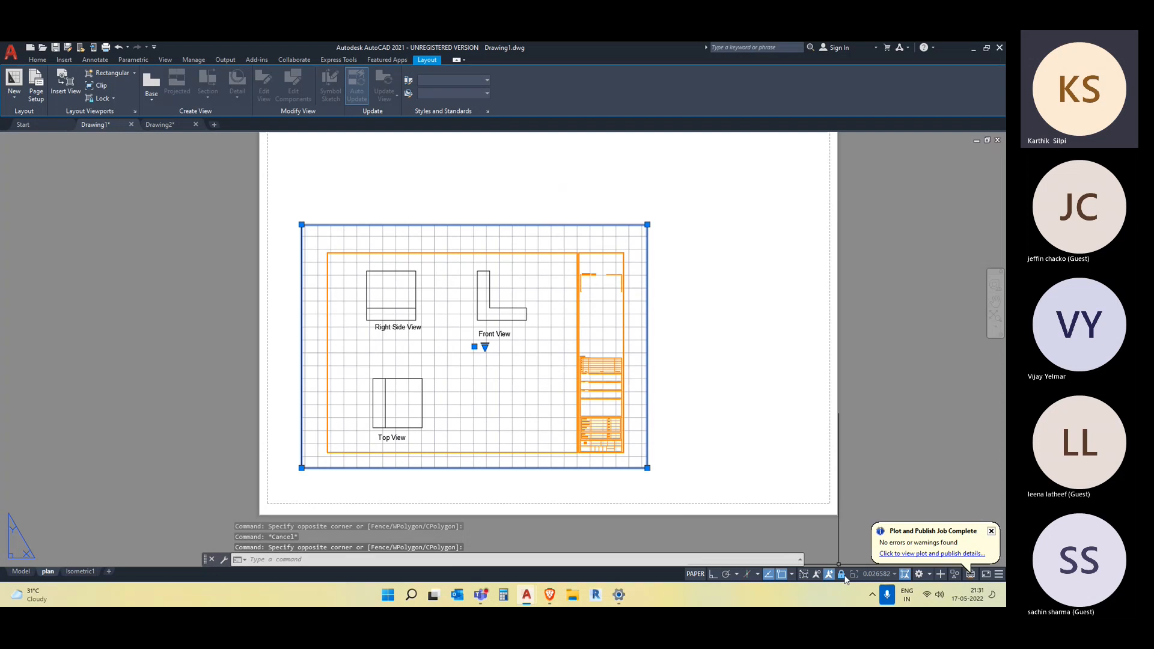
click(895, 575)
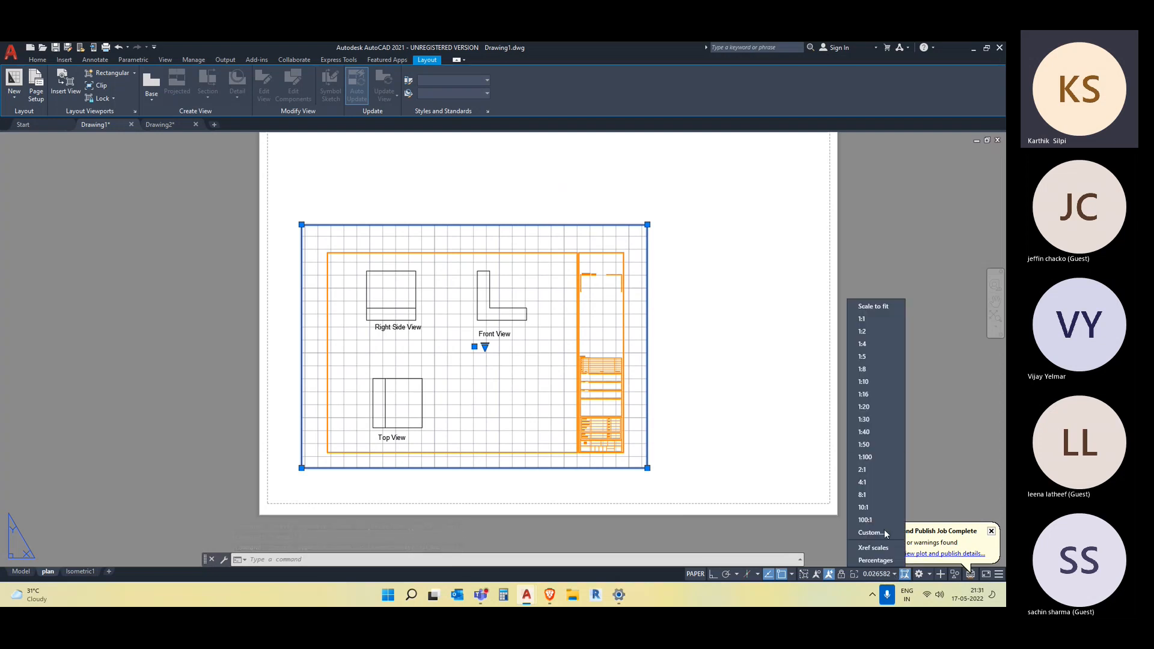
click(719, 463)
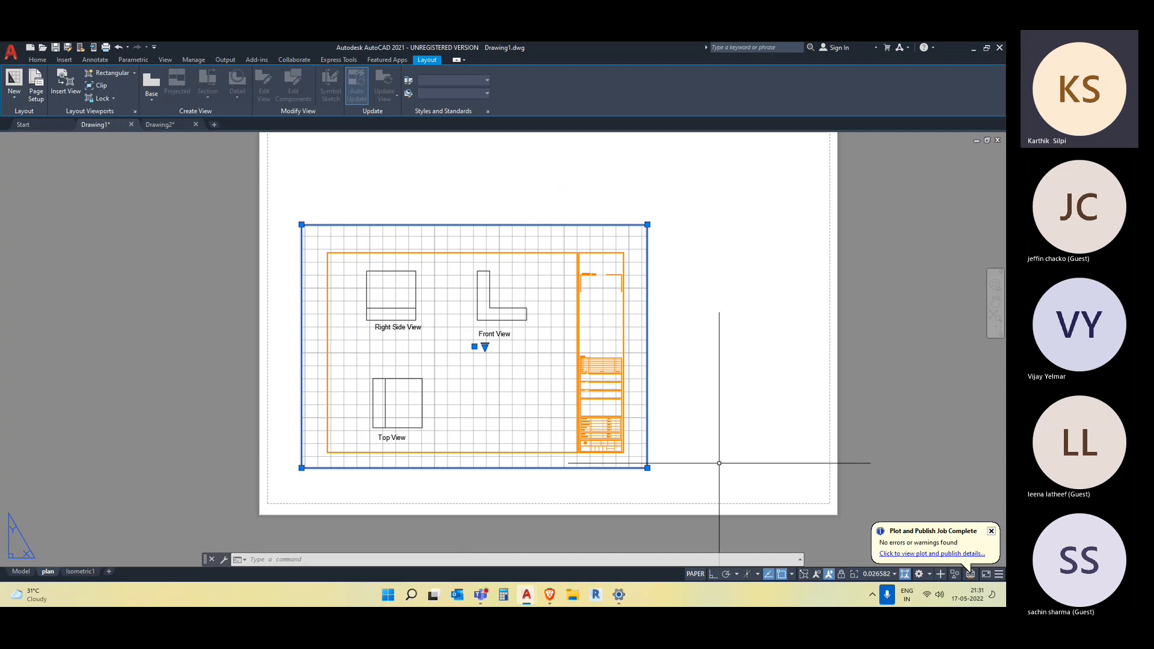
key(Escape)
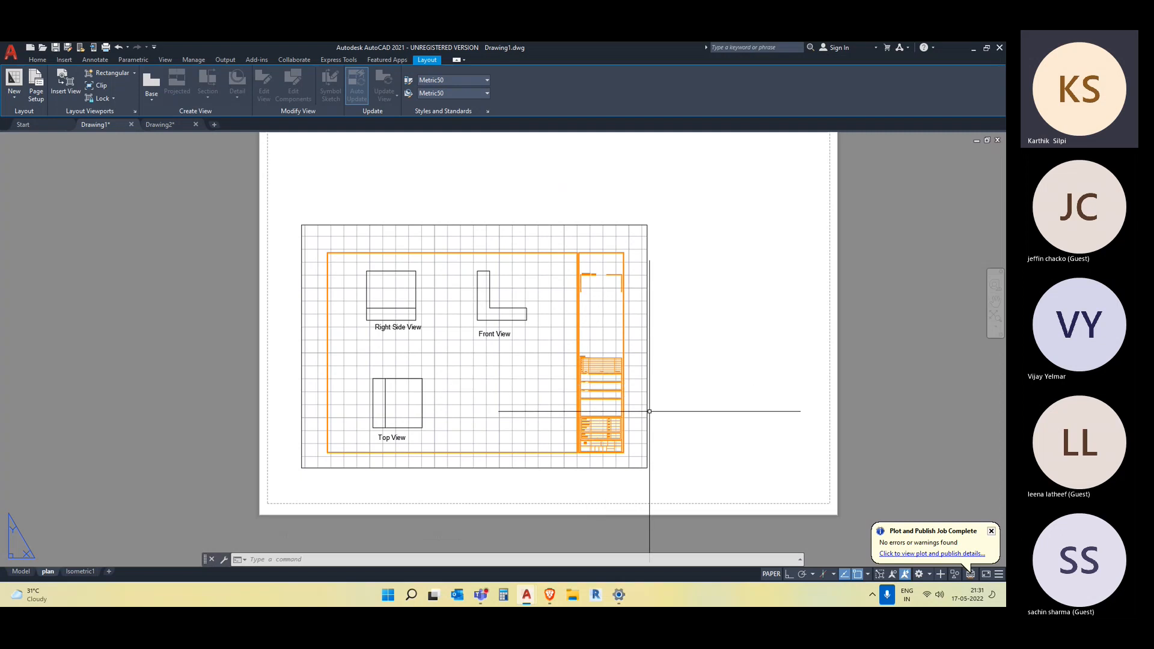
middle_drag(651, 414, 653, 402)
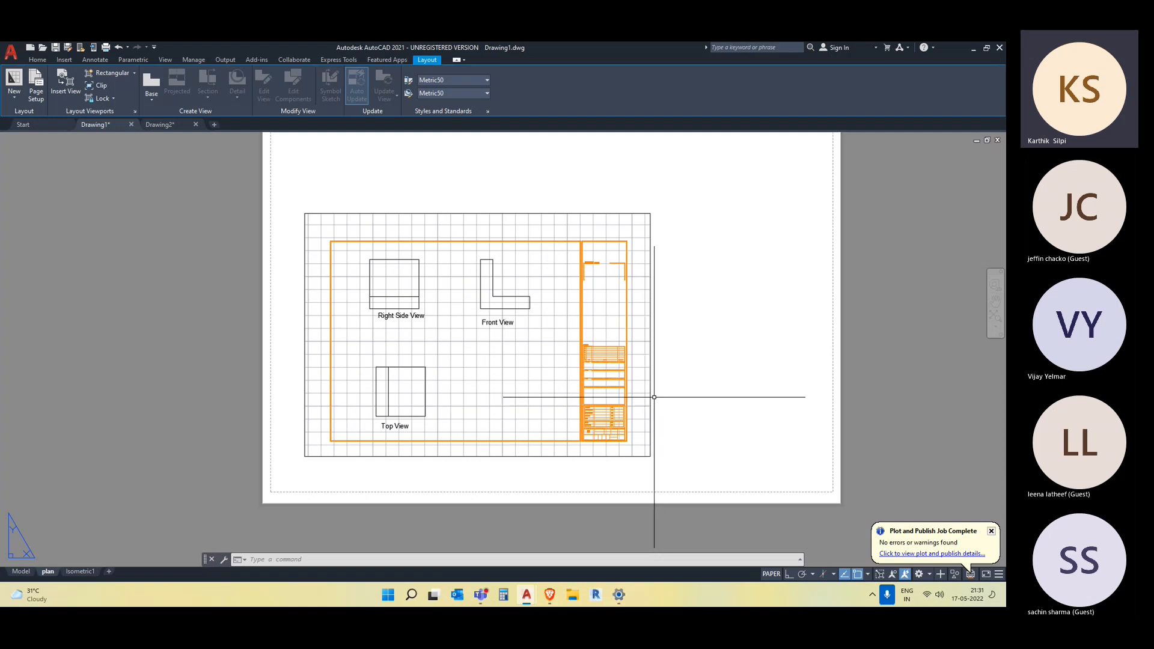
click(651, 395)
click(487, 334)
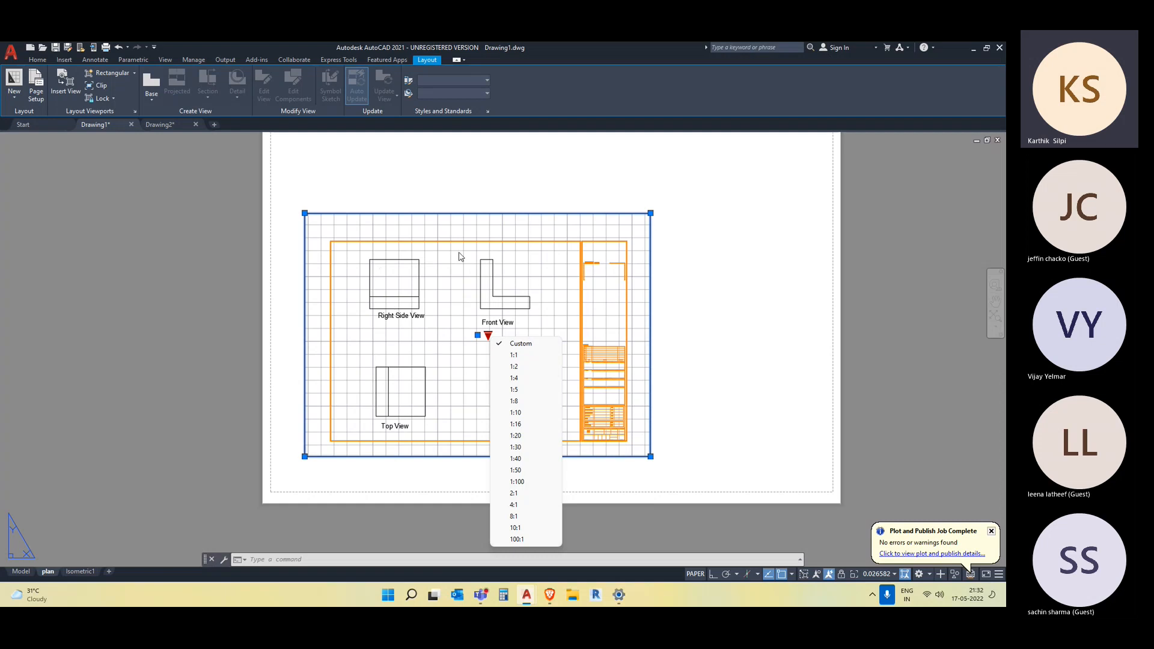
- Look at the title block sheet in Drawing2, return to Drawing1, and create a new blank drawing
click(151, 125)
scroll(153, 214, down, 3)
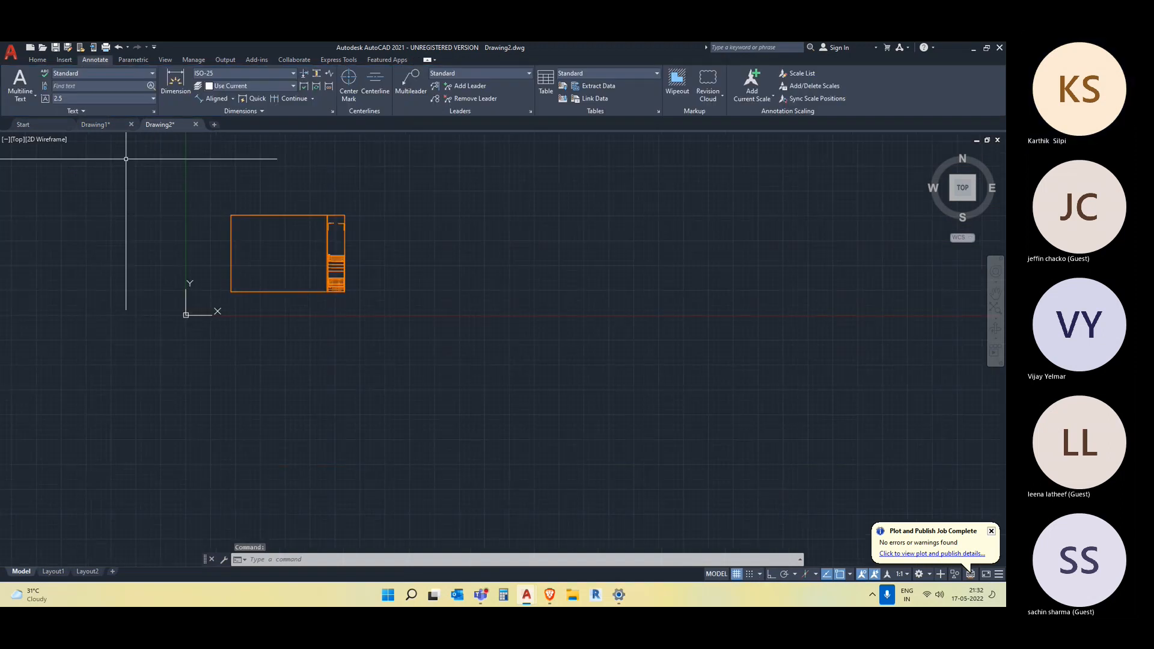
click(101, 126)
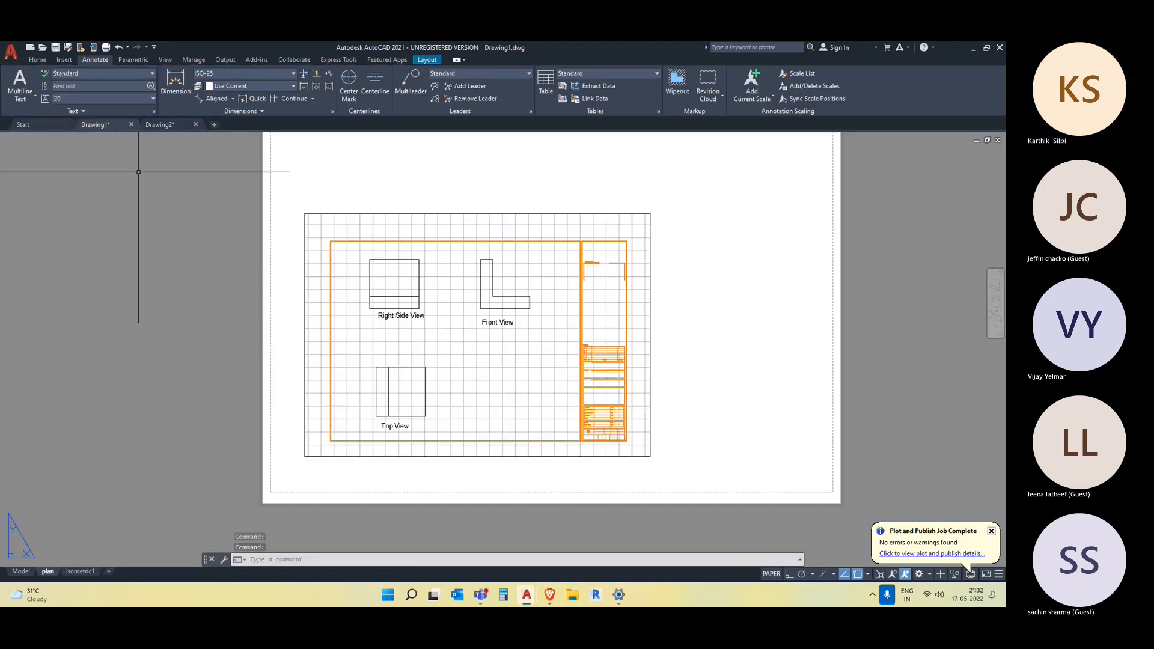
click(214, 125)
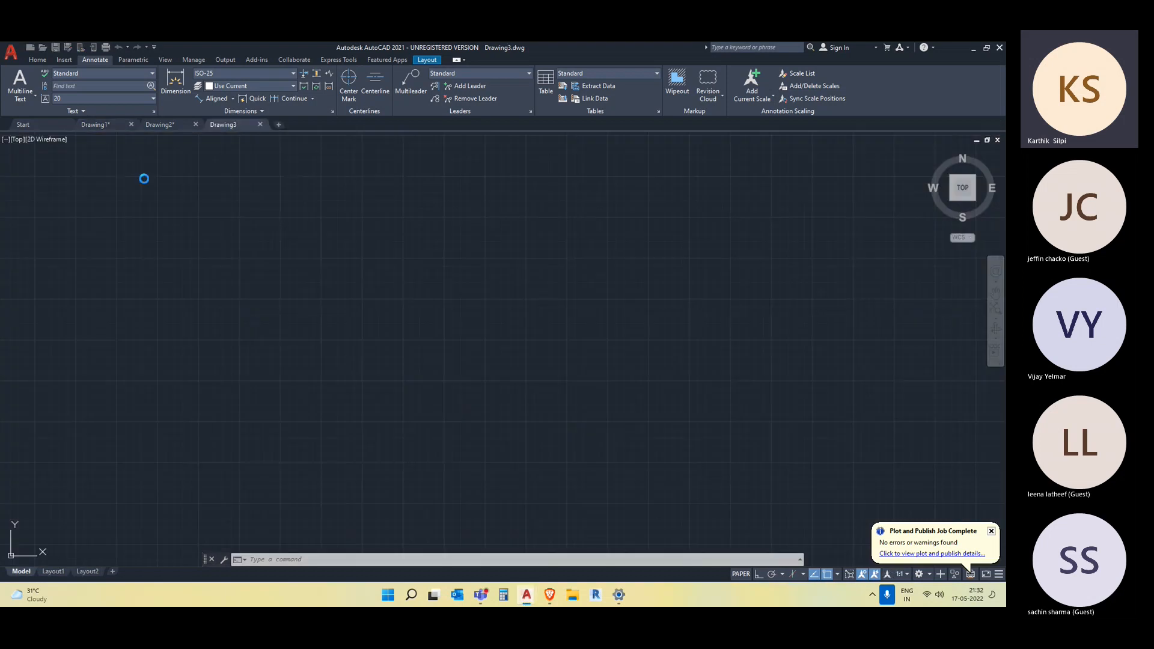
- Close Drawing1 without saving its changes
click(124, 127)
click(131, 124)
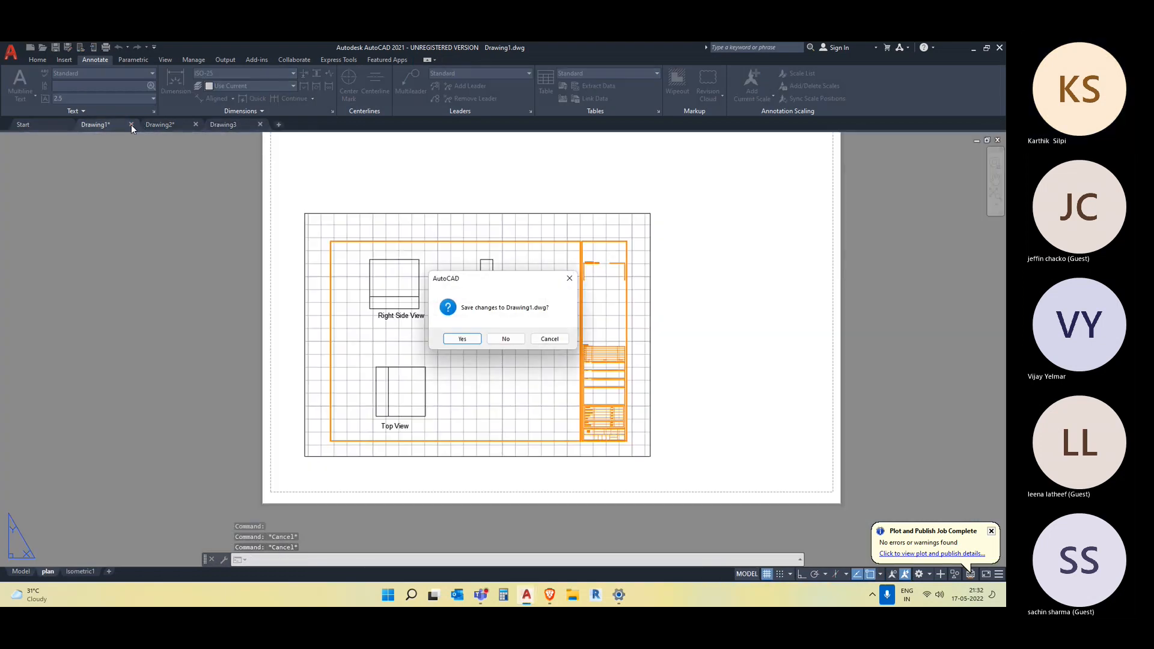
click(512, 339)
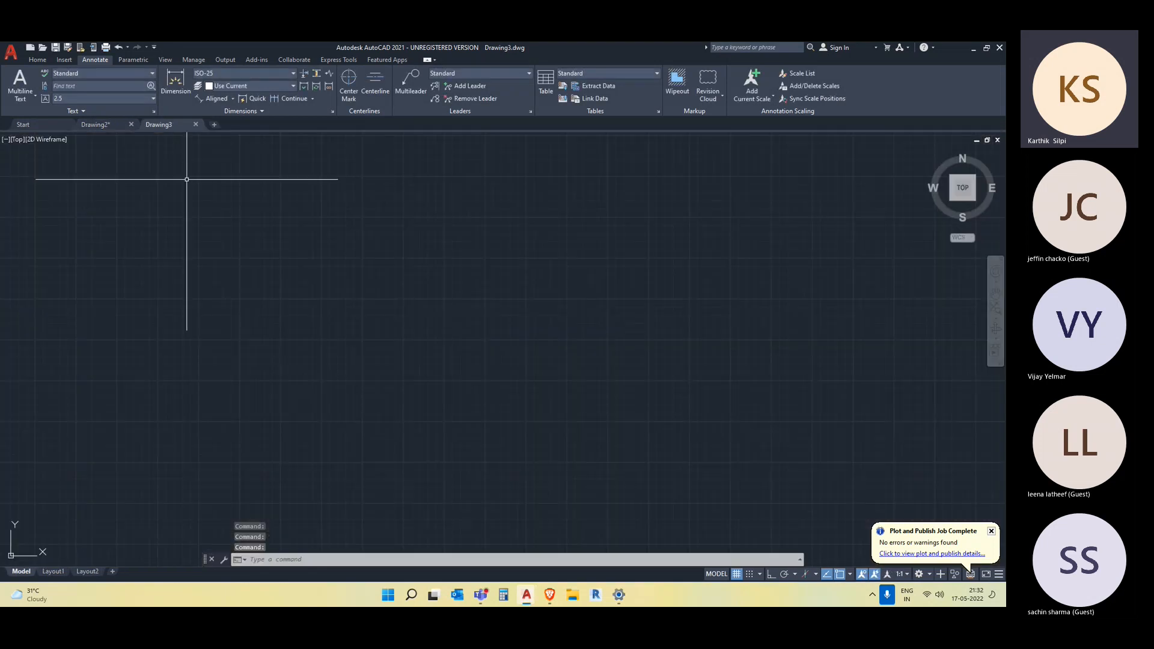
- Glance at the two remaining open drawings, minimize the window, open the 1234 drawing from the desktop, and maximize it
click(113, 125)
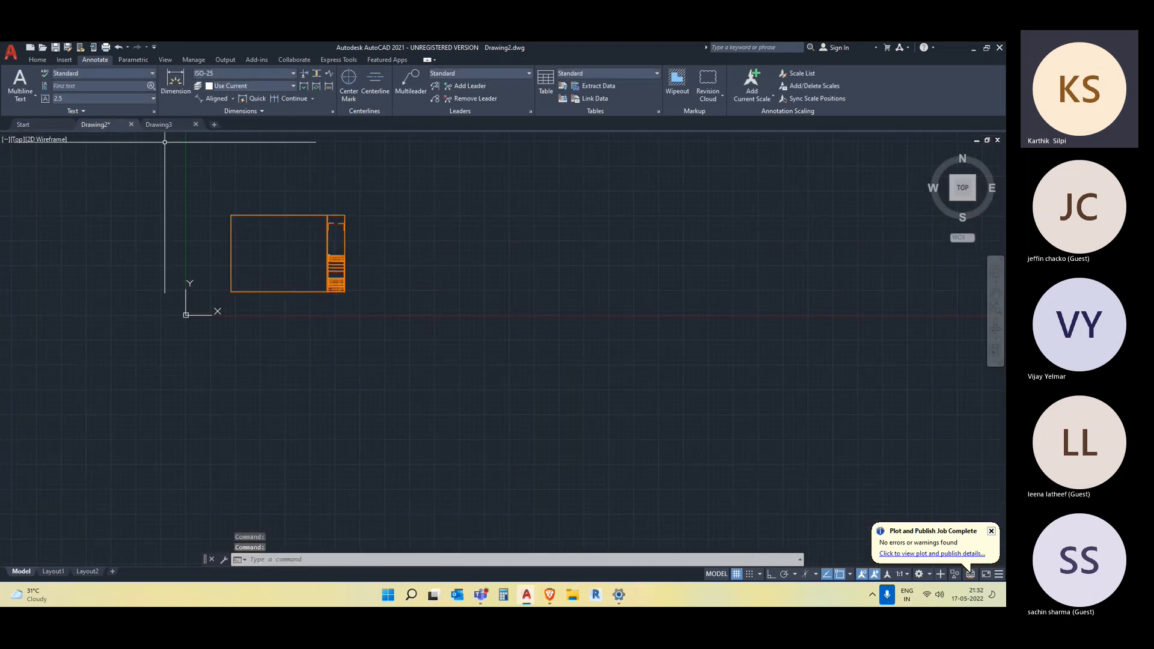
click(160, 125)
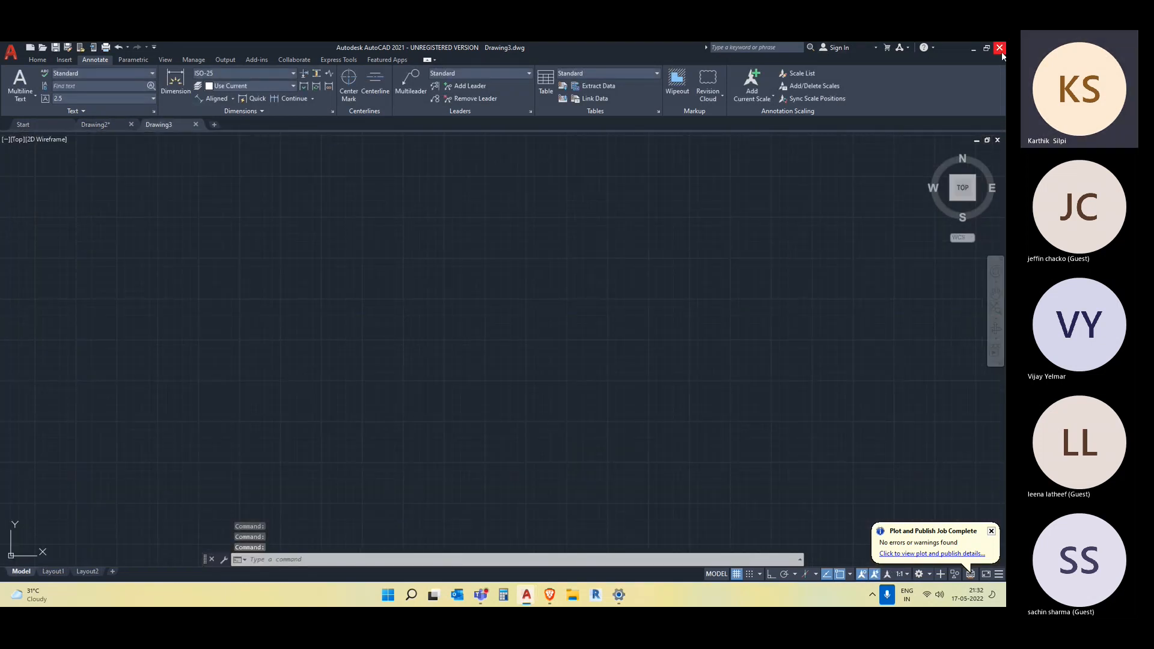
click(976, 51)
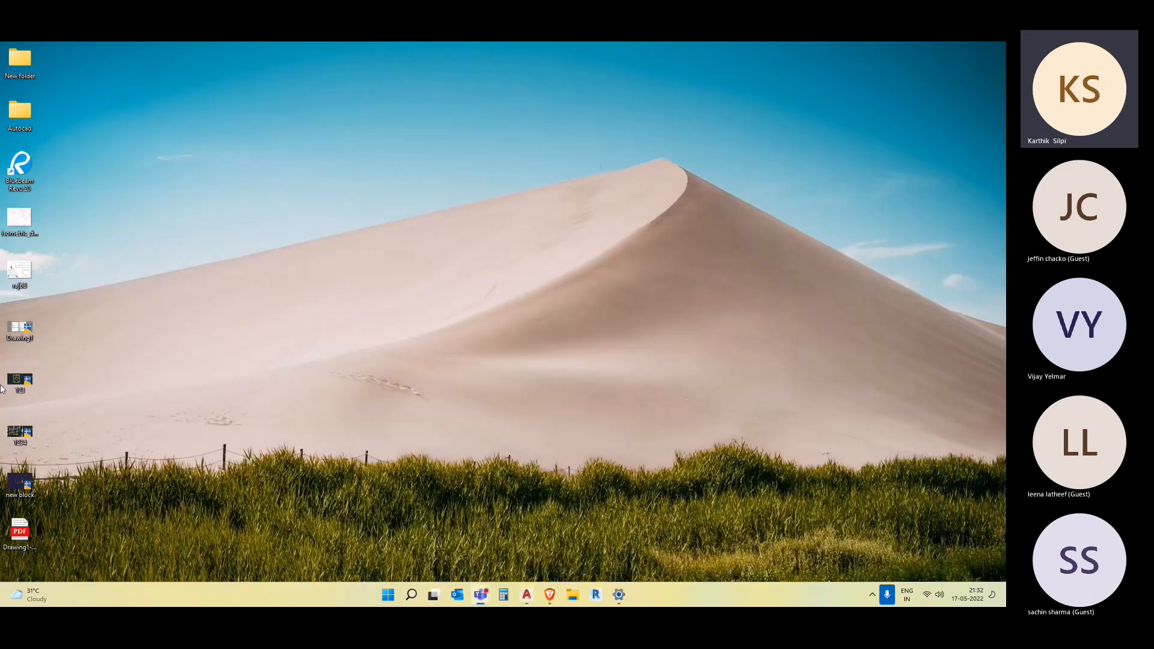
double_click(20, 437)
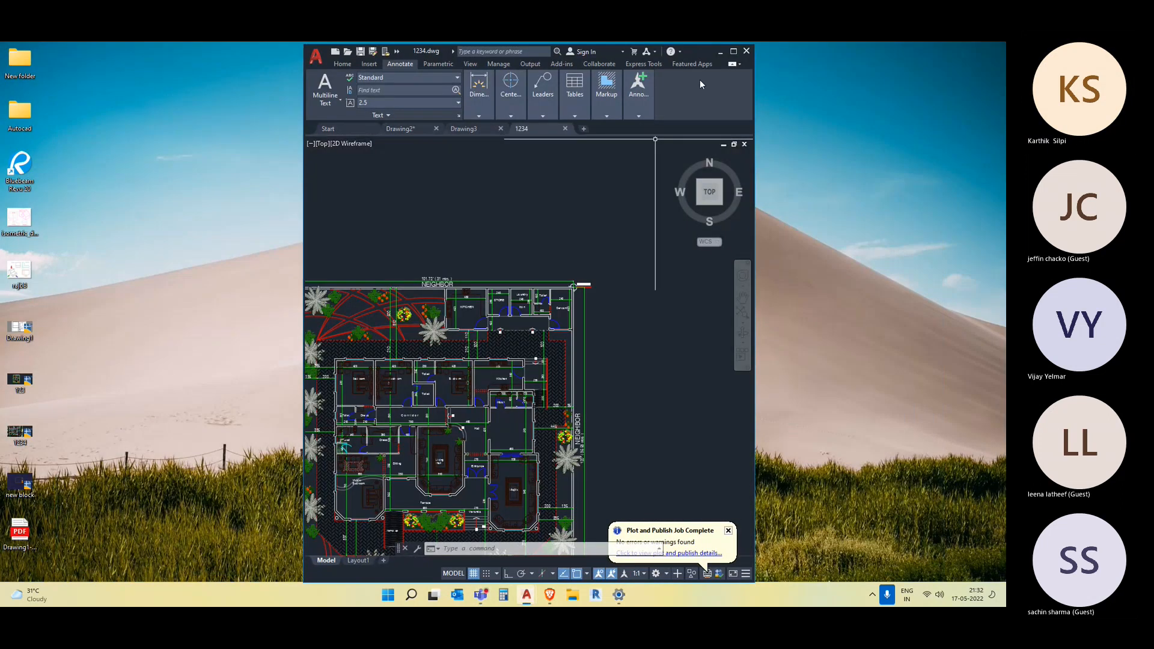
click(733, 52)
- Examine the house floor plan in the 1234 drawing, both its labelled rooms and the whole plot
middle_drag(434, 355, 450, 272)
middle_drag(523, 334, 513, 261)
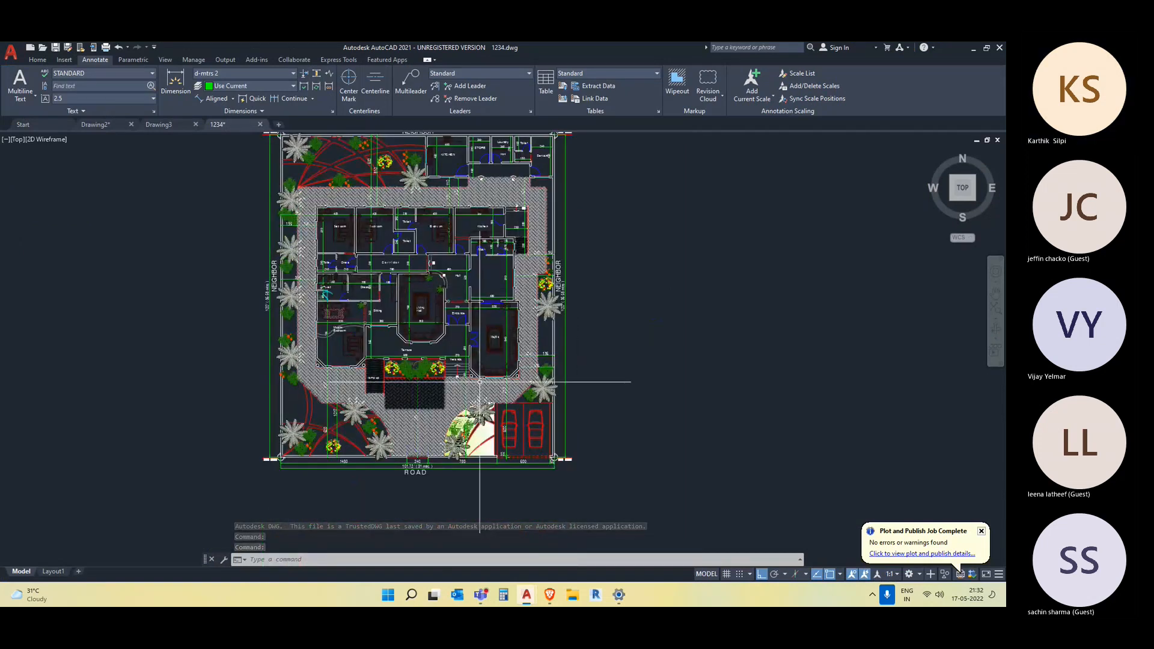
scroll(479, 384, up, 1)
middle_drag(442, 337, 442, 411)
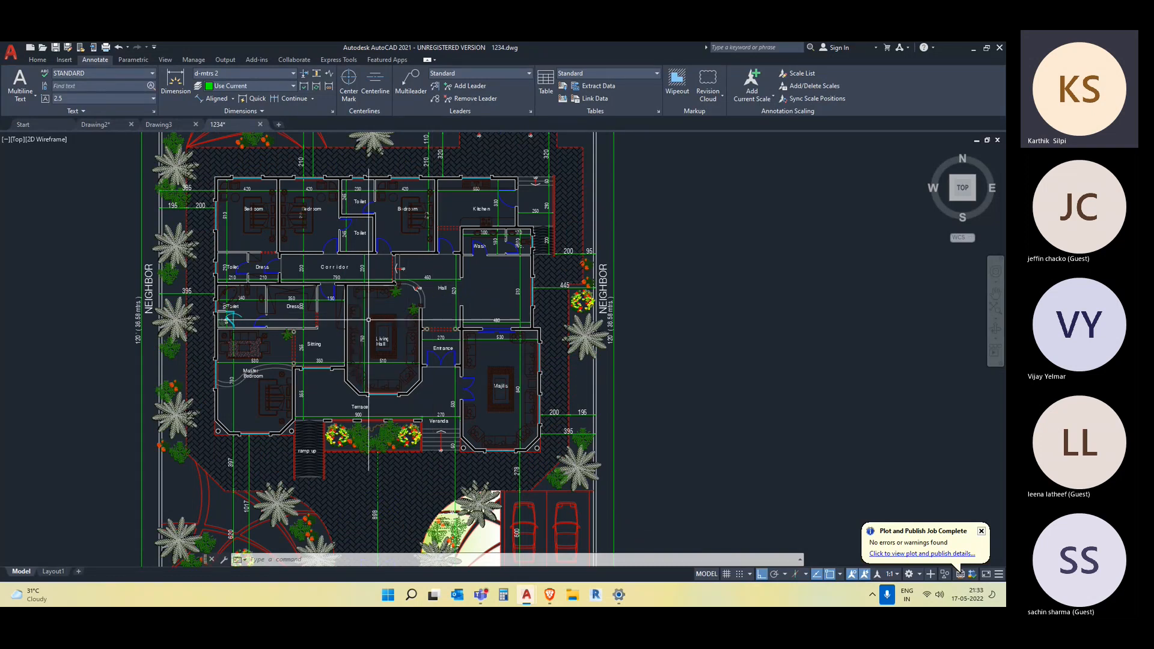
scroll(604, 327, down, 2)
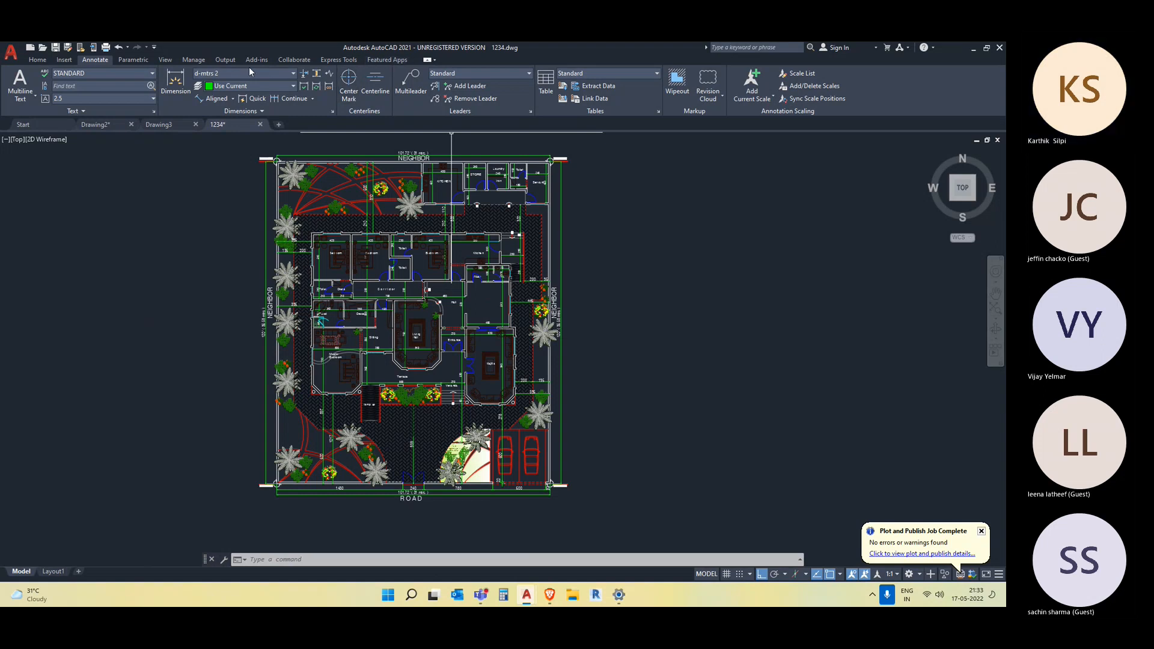
click(132, 60)
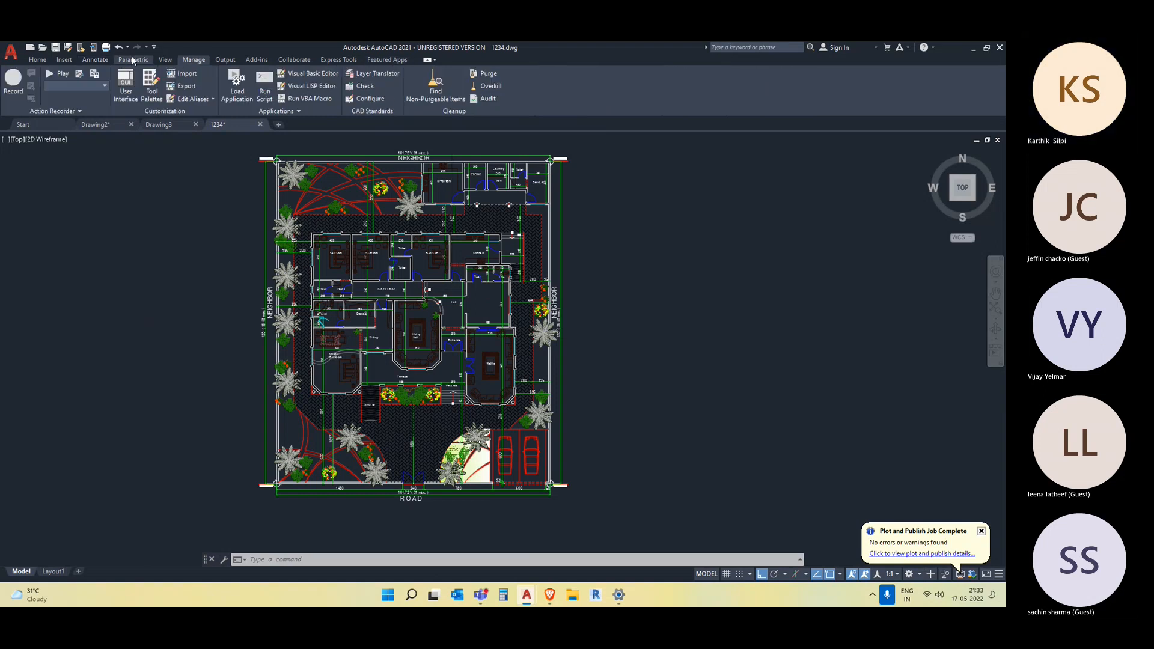
click(64, 60)
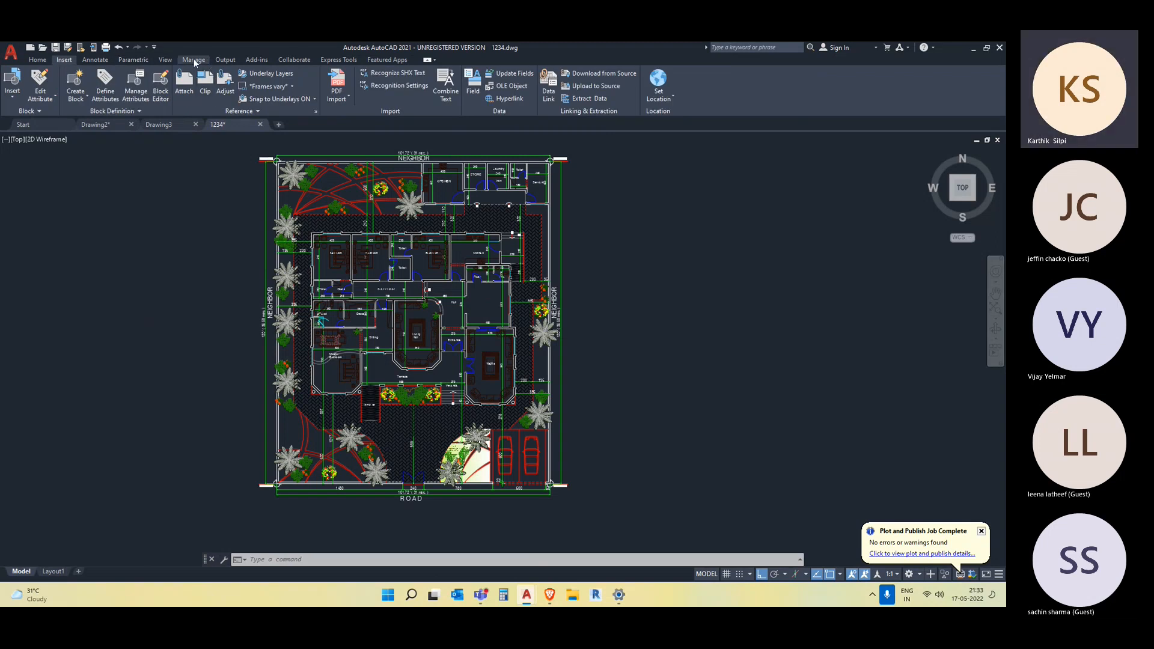
click(195, 60)
click(227, 61)
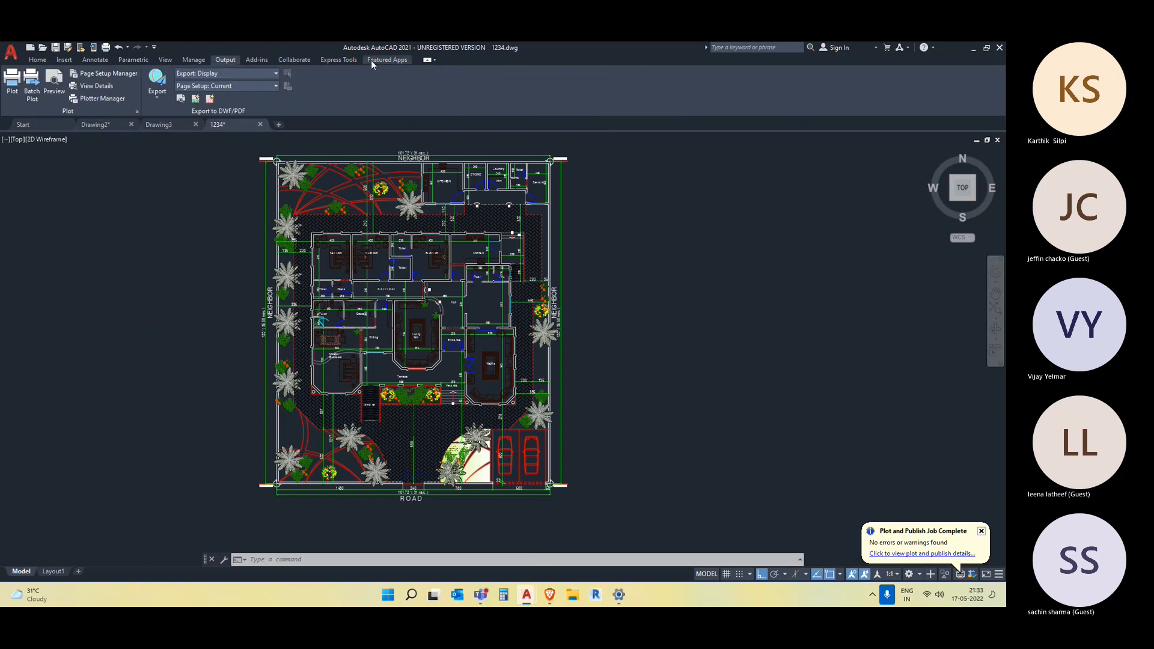
click(378, 59)
click(332, 60)
click(301, 58)
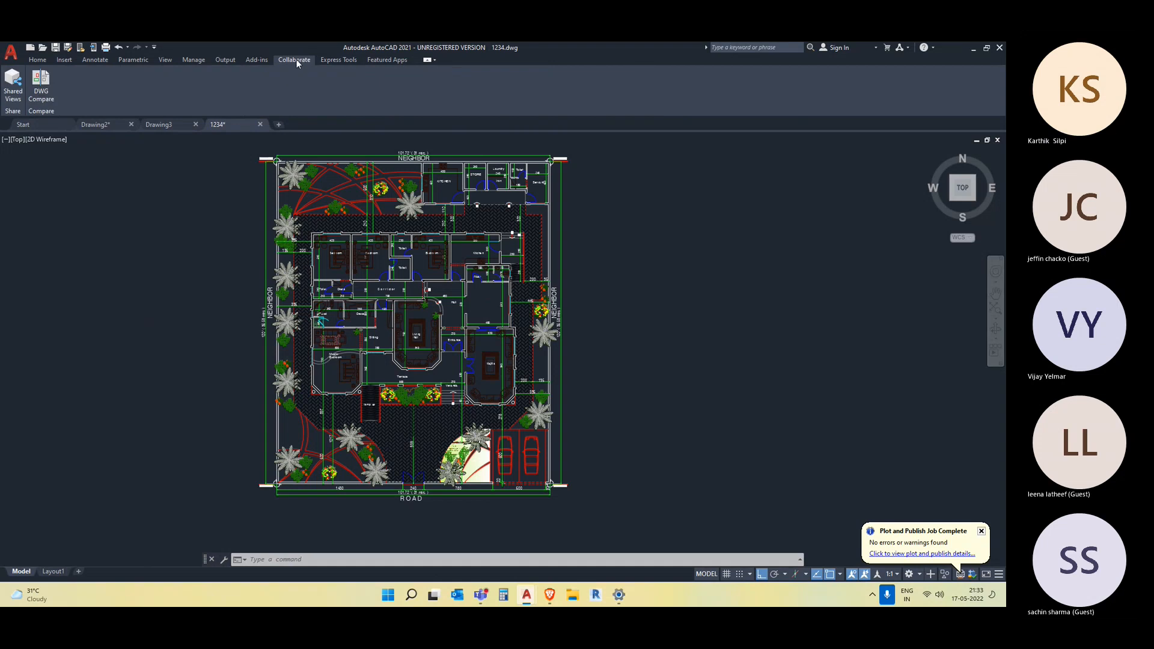
click(250, 60)
click(225, 60)
click(193, 60)
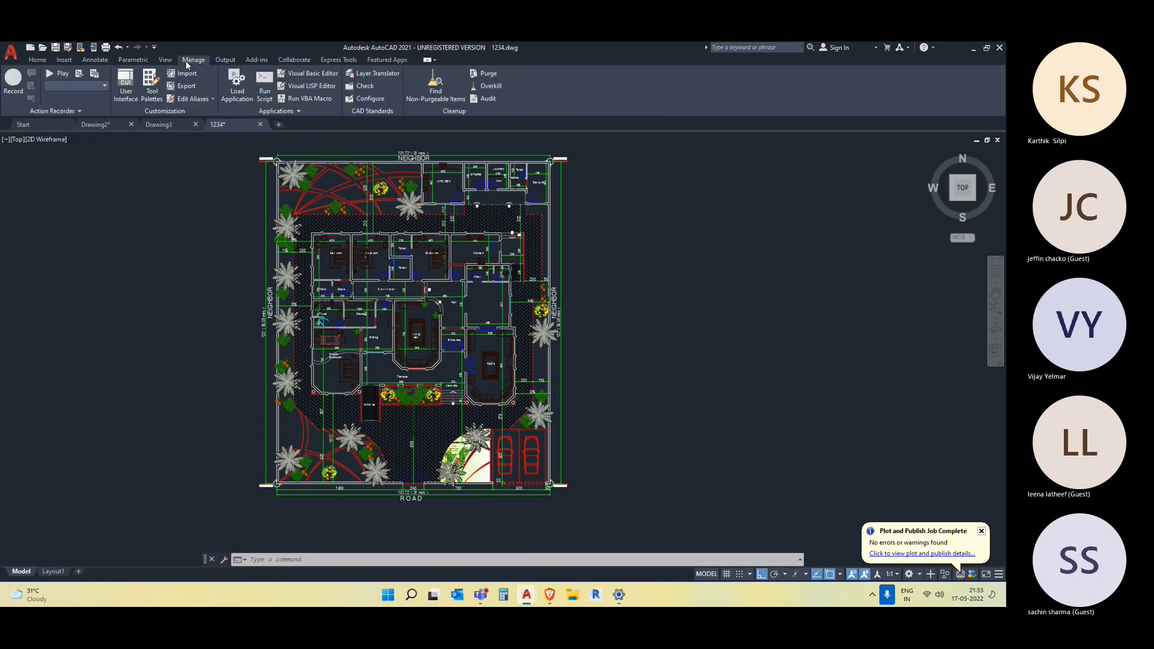
click(134, 60)
click(94, 60)
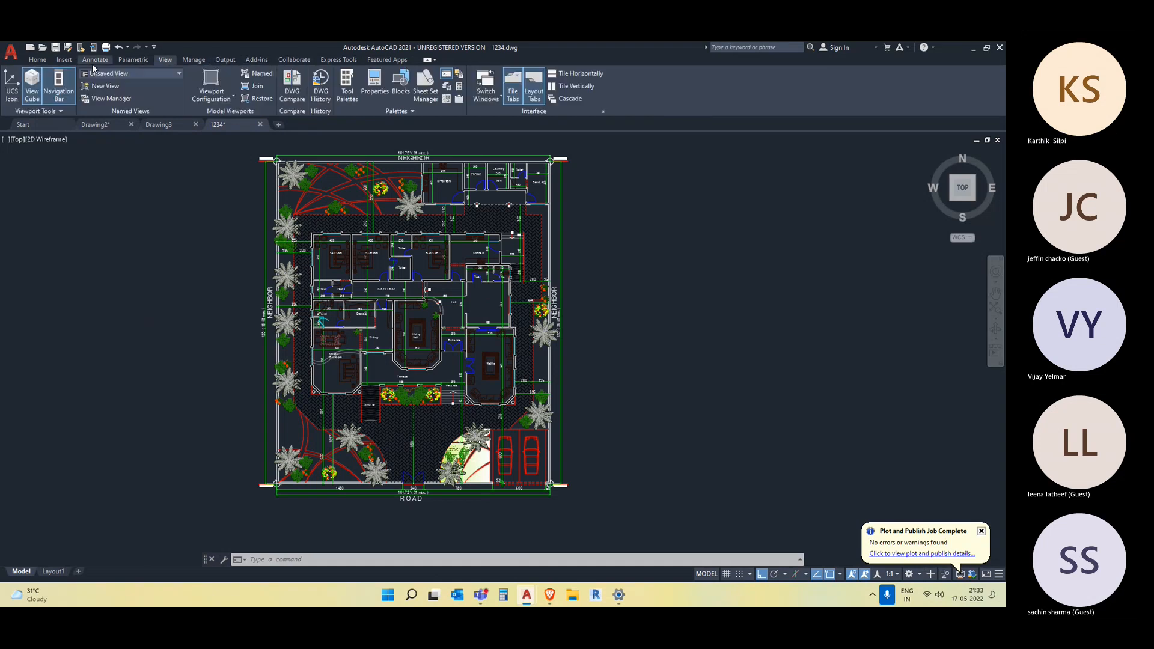
click(66, 60)
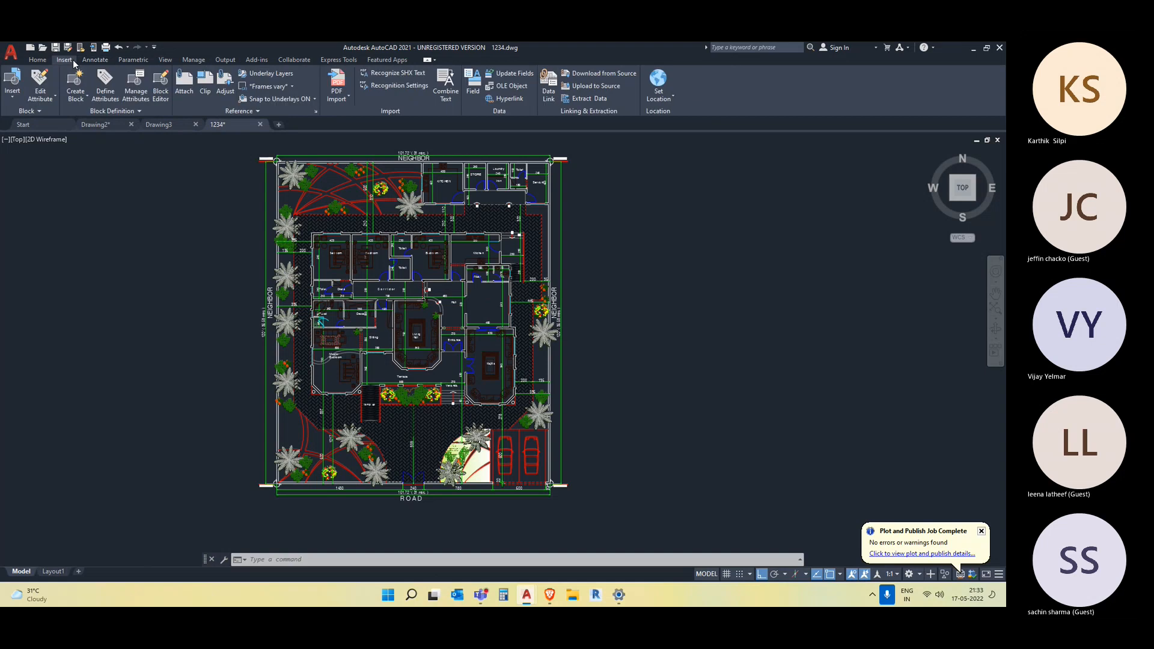
click(38, 60)
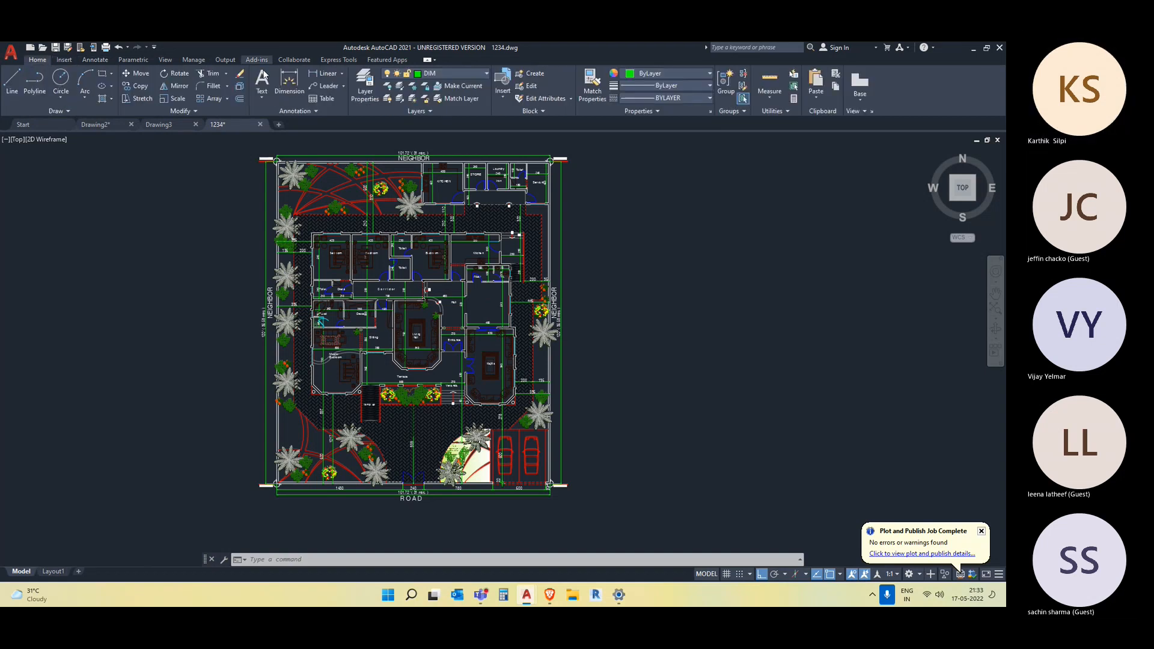
mouse_move(239, 215)
middle_down()
mouse_move(244, 237)
mouse_move(236, 230)
middle_up()
click(100, 61)
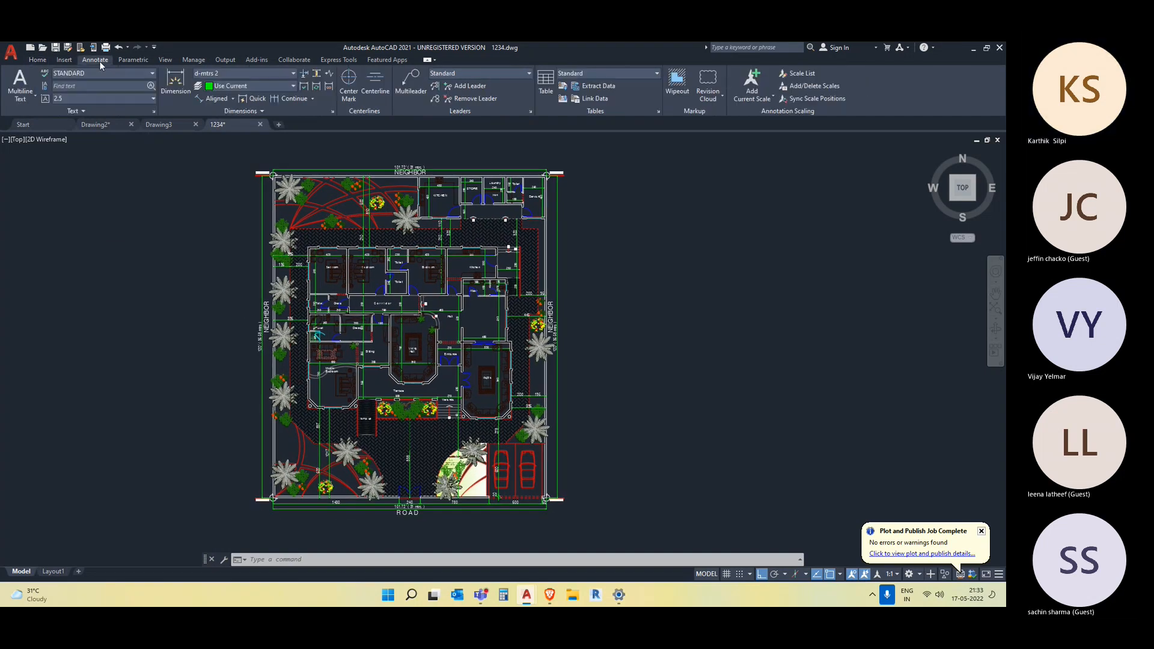
click(134, 60)
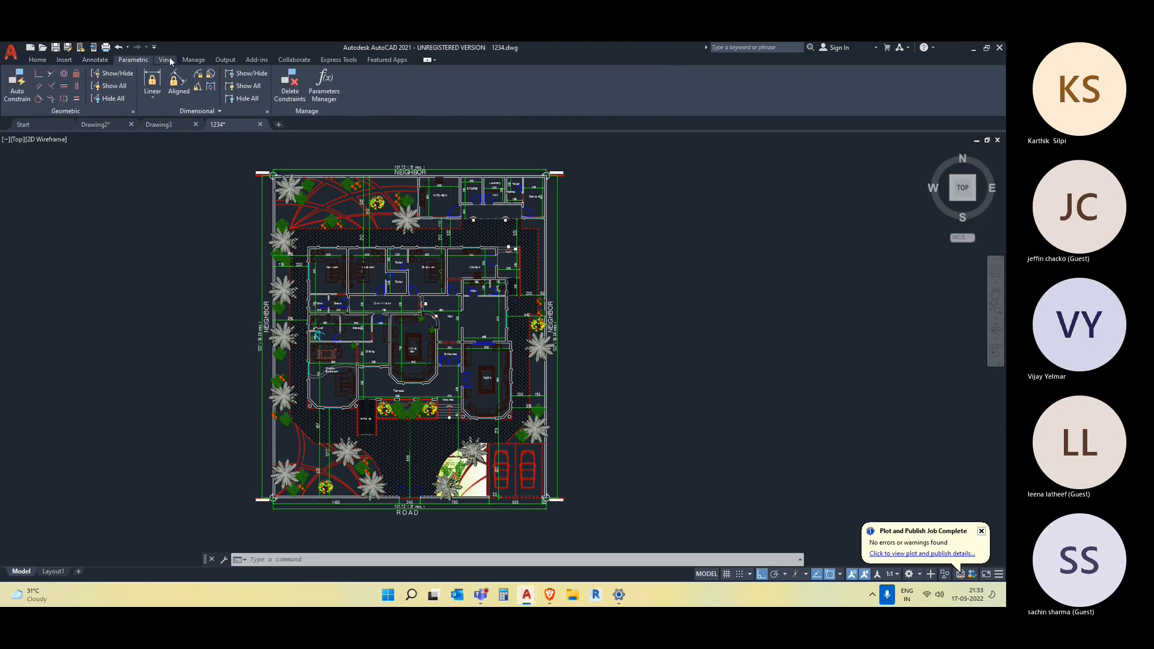
- Run DWG Compare on the open 1234 drawing against the 123 drawing on the desktop
click(169, 60)
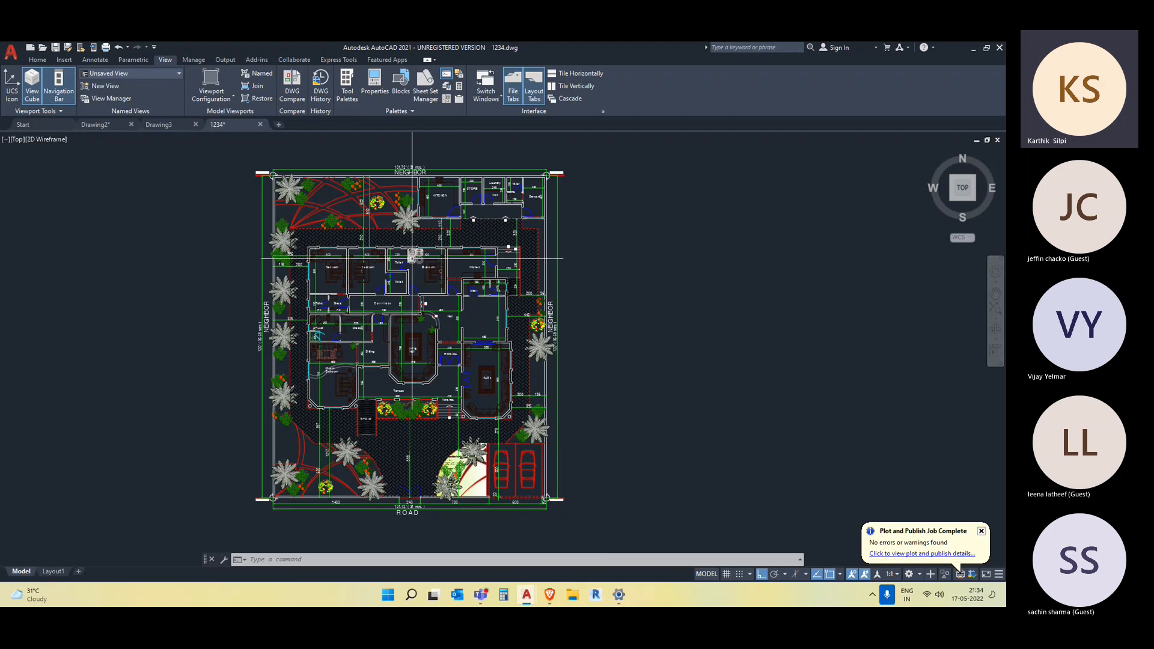
click(295, 93)
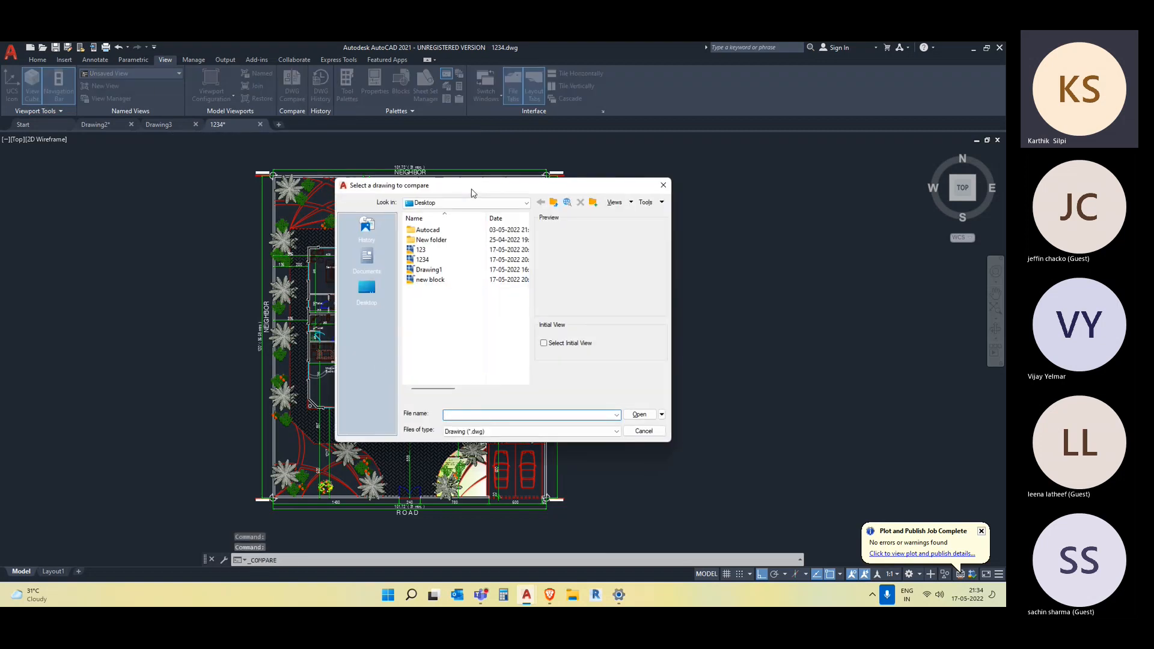
drag(471, 193, 638, 181)
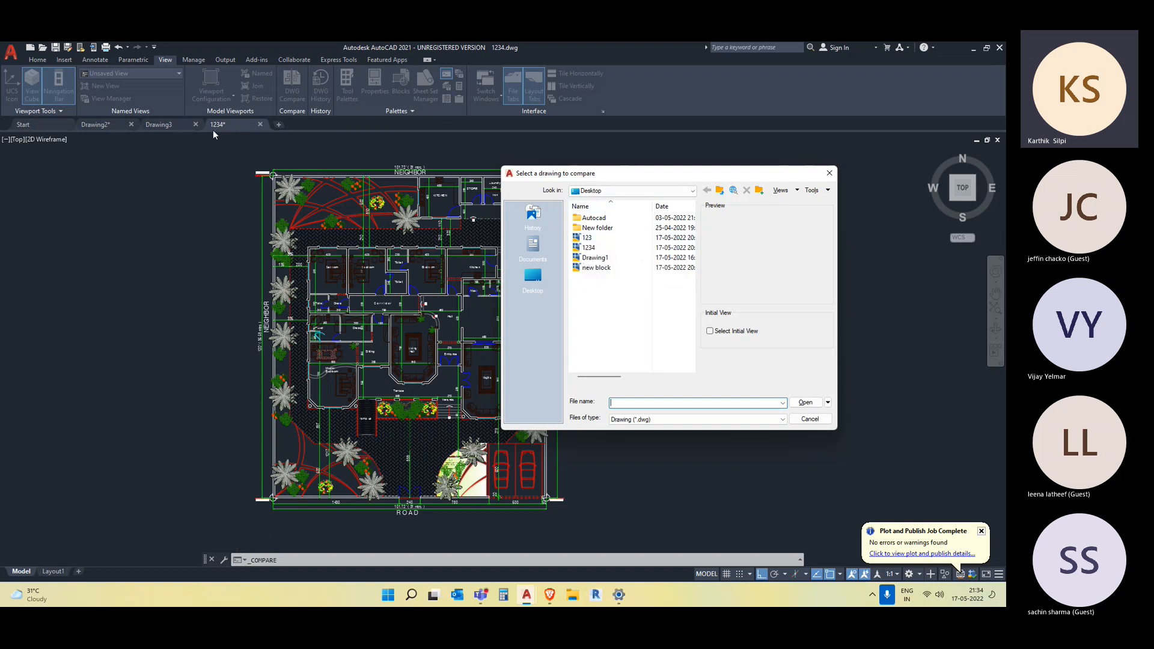
click(599, 239)
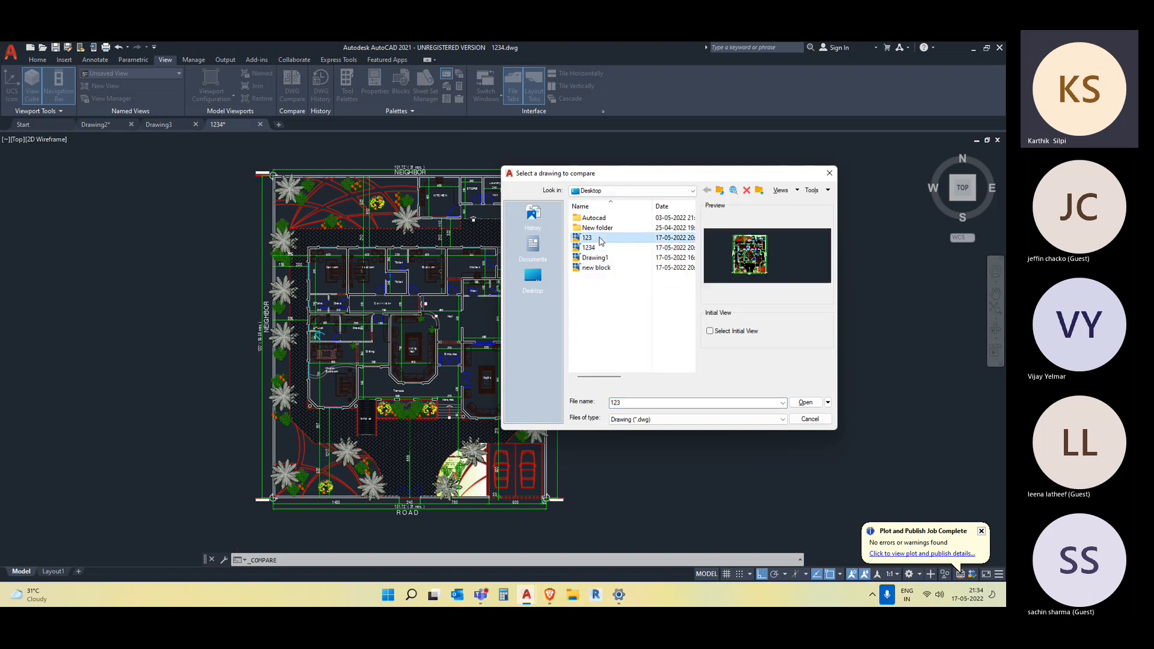
click(805, 402)
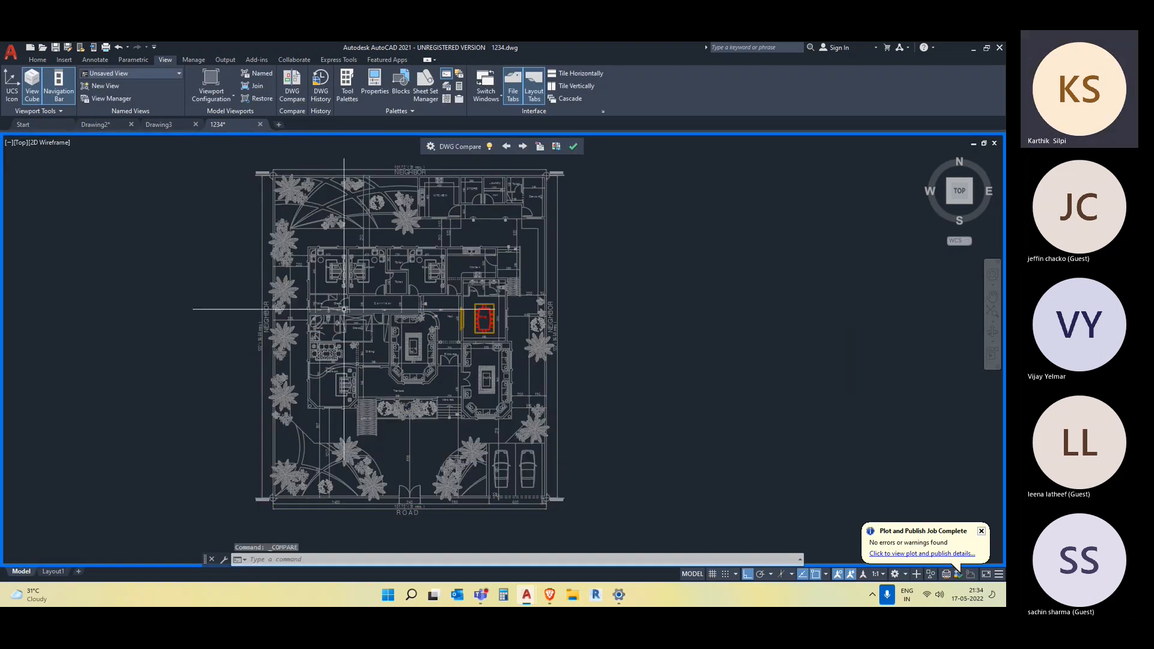
- Examine the highlighted differences around the dining room and the hall wall opening in the comparison
scroll(492, 308, up, 6)
scroll(423, 399, down, 5)
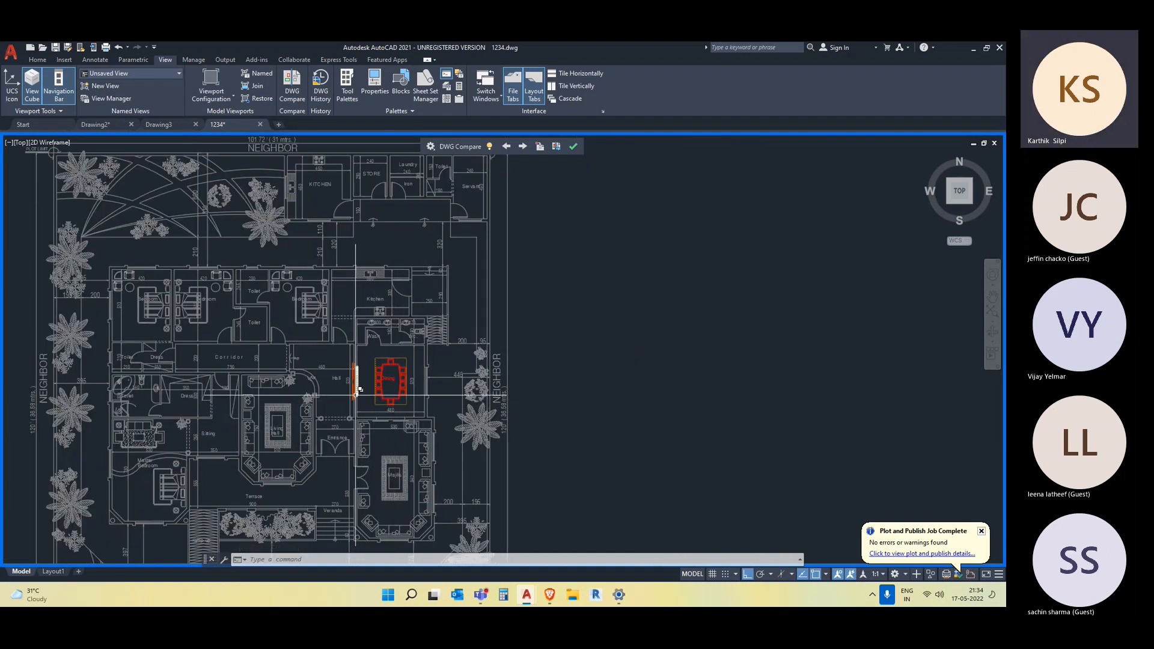
scroll(360, 389, up, 5)
click(327, 244)
click(411, 427)
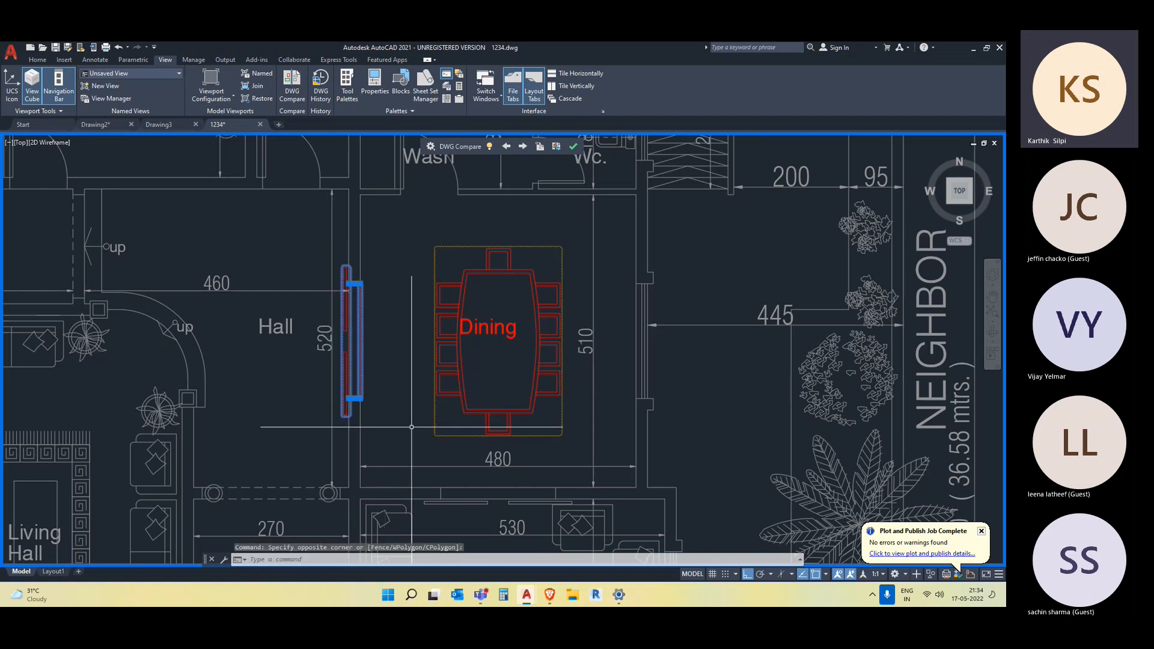
key(Escape)
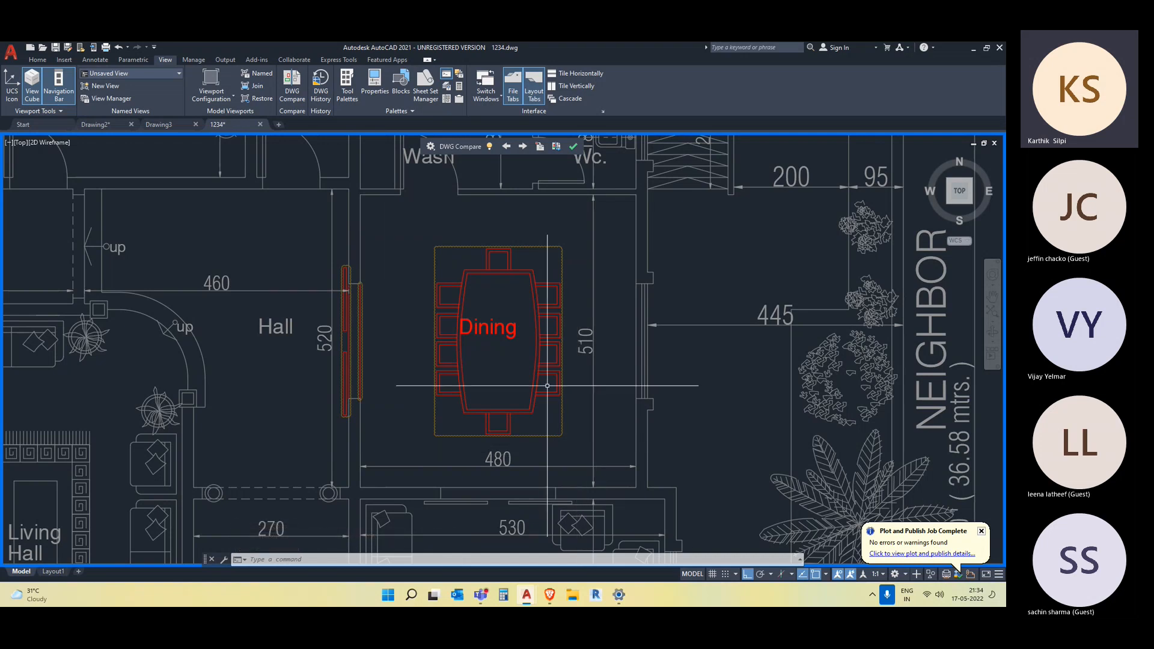
scroll(626, 387, down, 4)
middle_drag(626, 387, 649, 359)
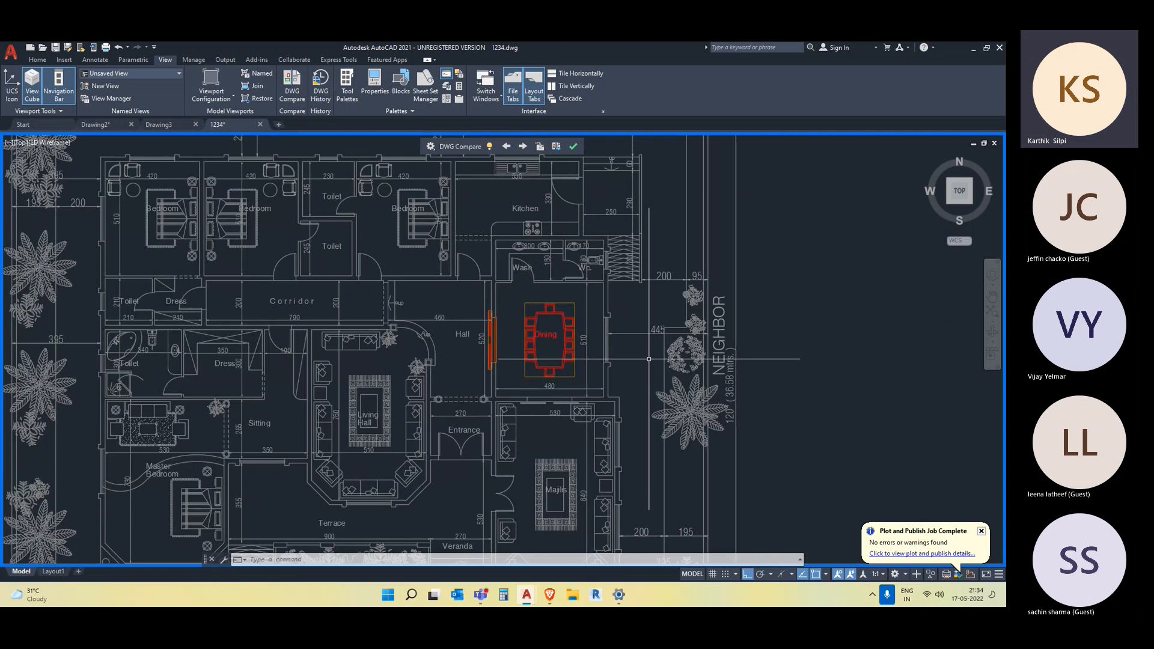
- Close the 1234 drawing without saving, reopen it from the desktop, and maximize the window
click(995, 146)
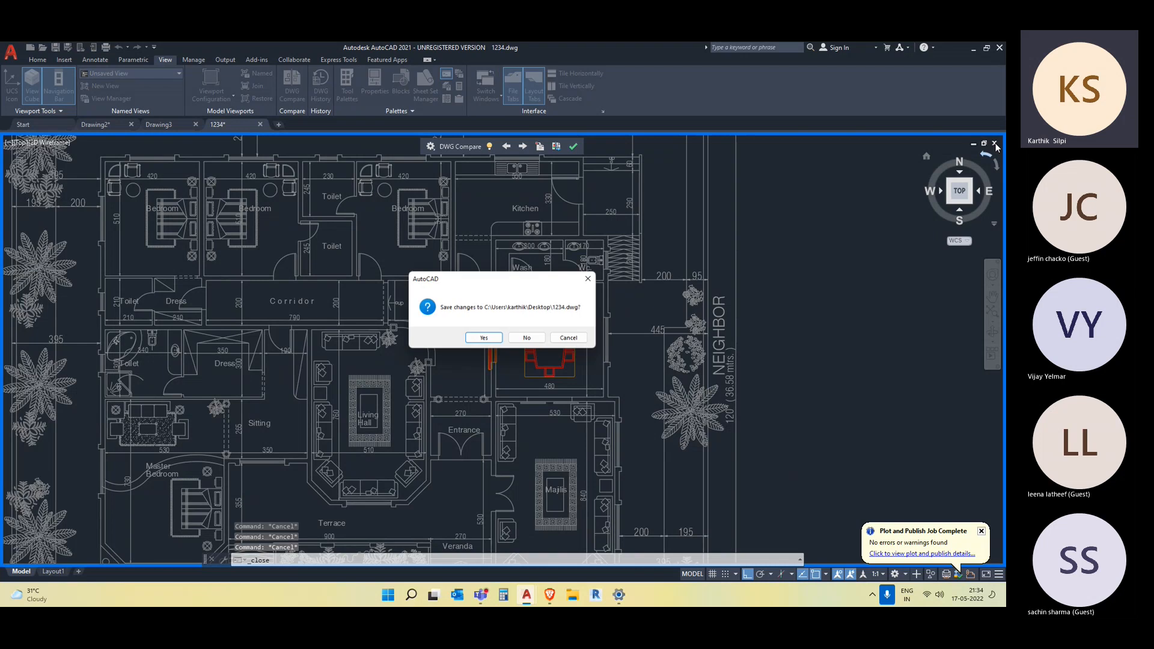
click(524, 337)
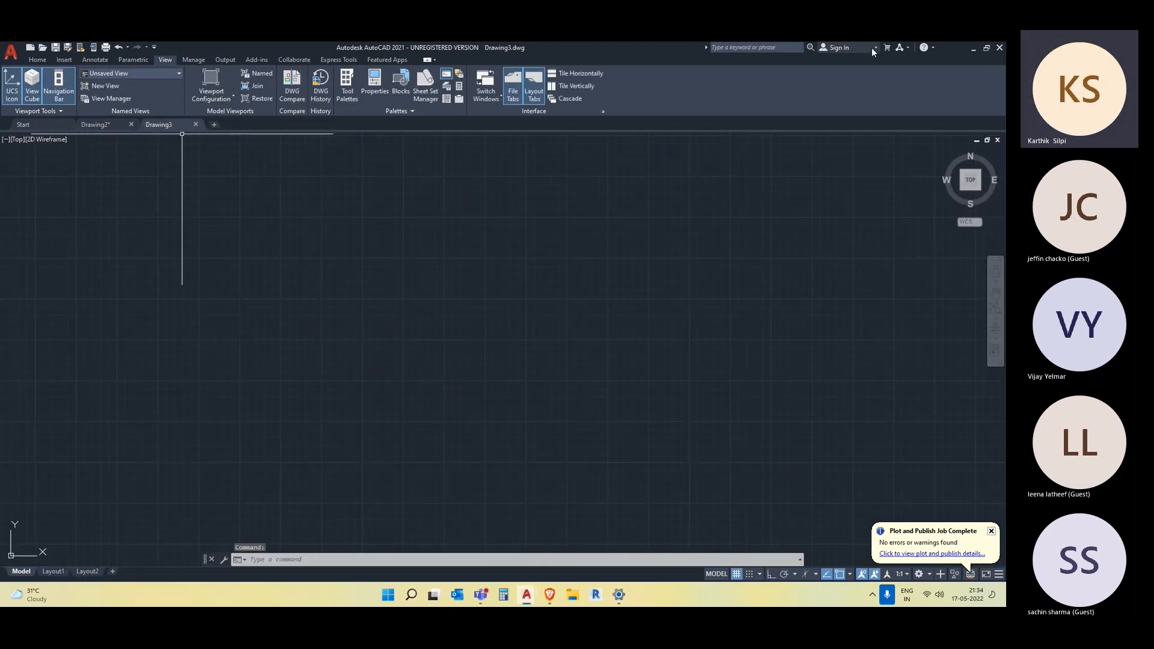
click(974, 48)
double_click(21, 438)
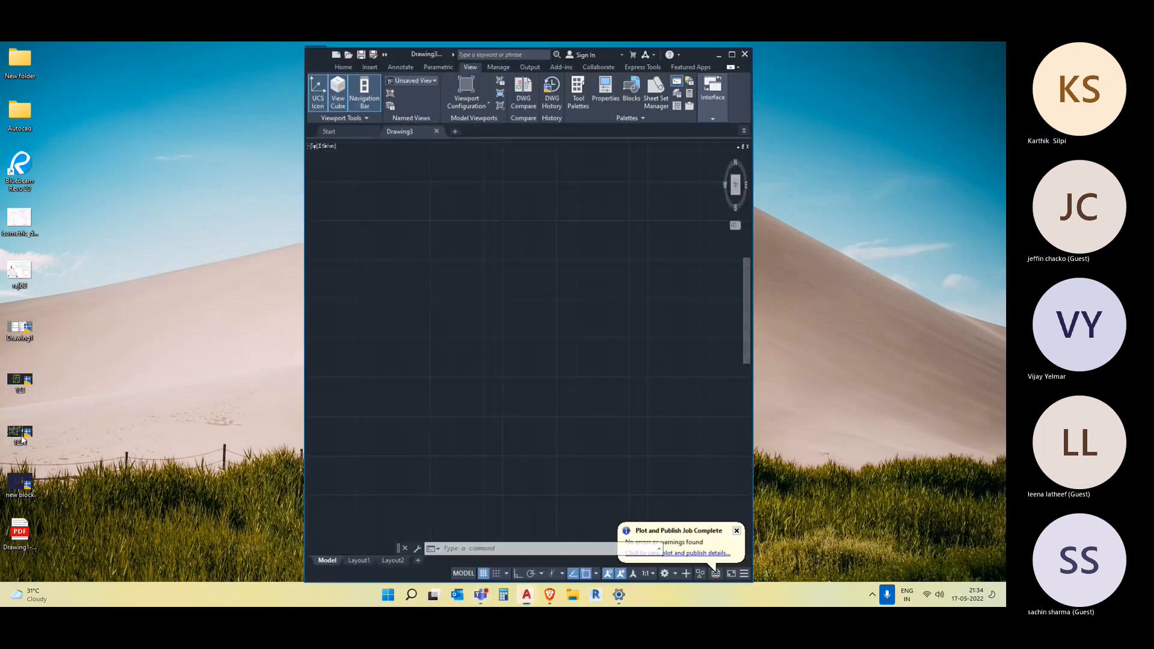
click(733, 52)
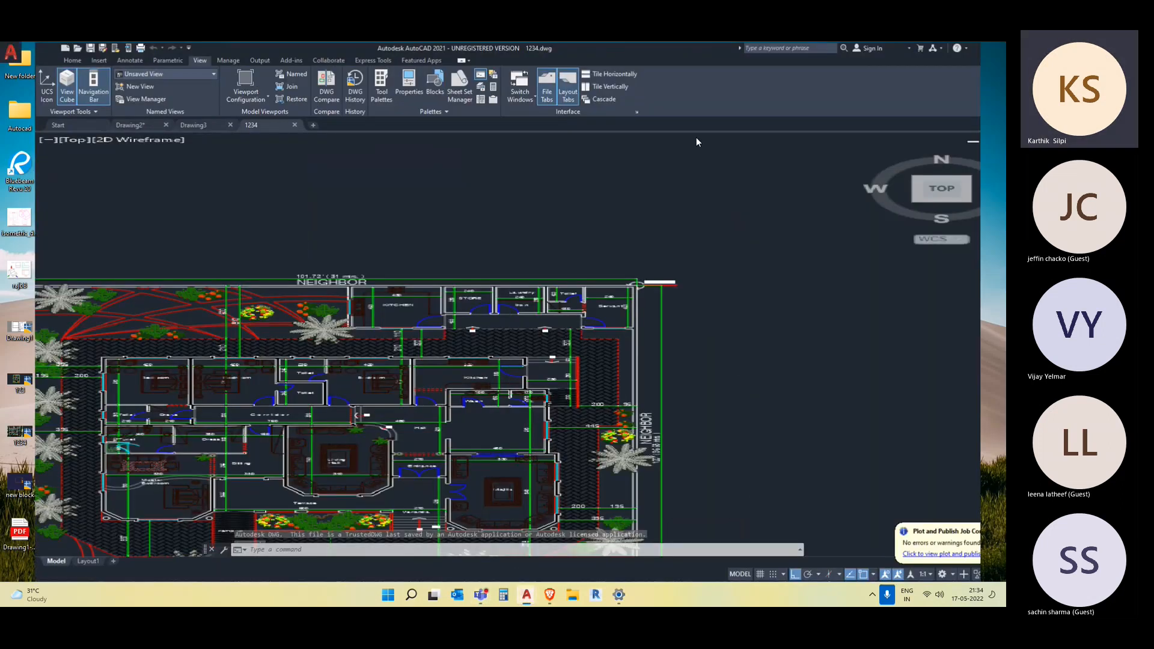
- Examine the room between the Wash area and the Majlis, and the whole plot, in the reopened 1234 plan
scroll(446, 352, up, 8)
scroll(446, 352, down, 8)
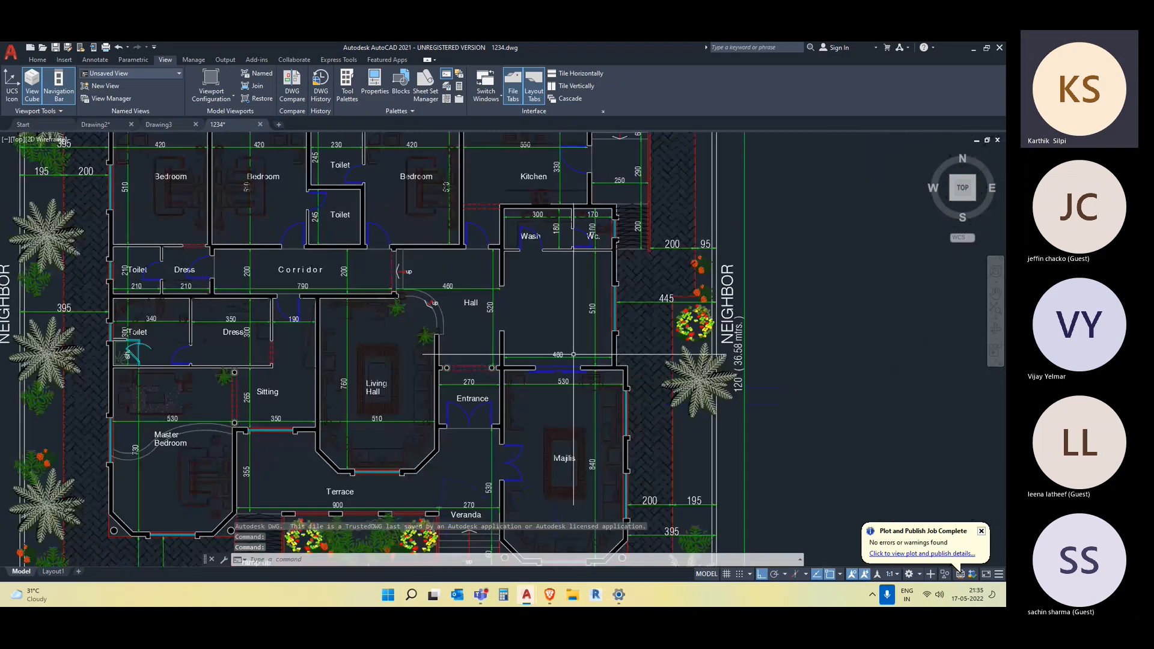
scroll(499, 349, up, 5)
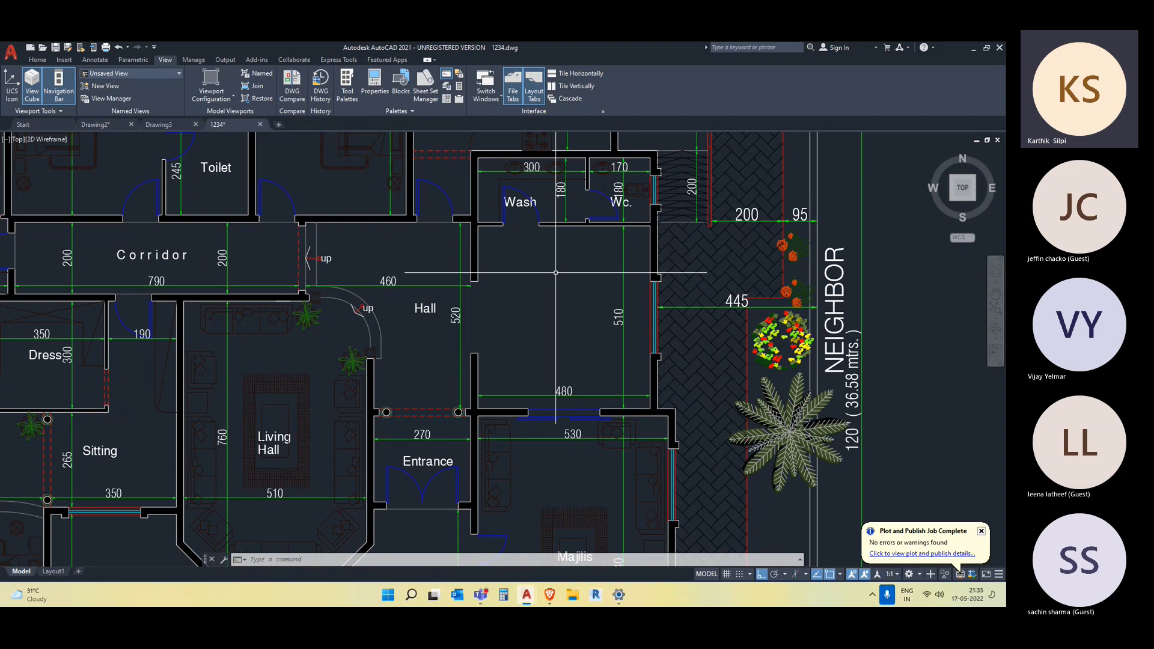
scroll(556, 272, down, 6)
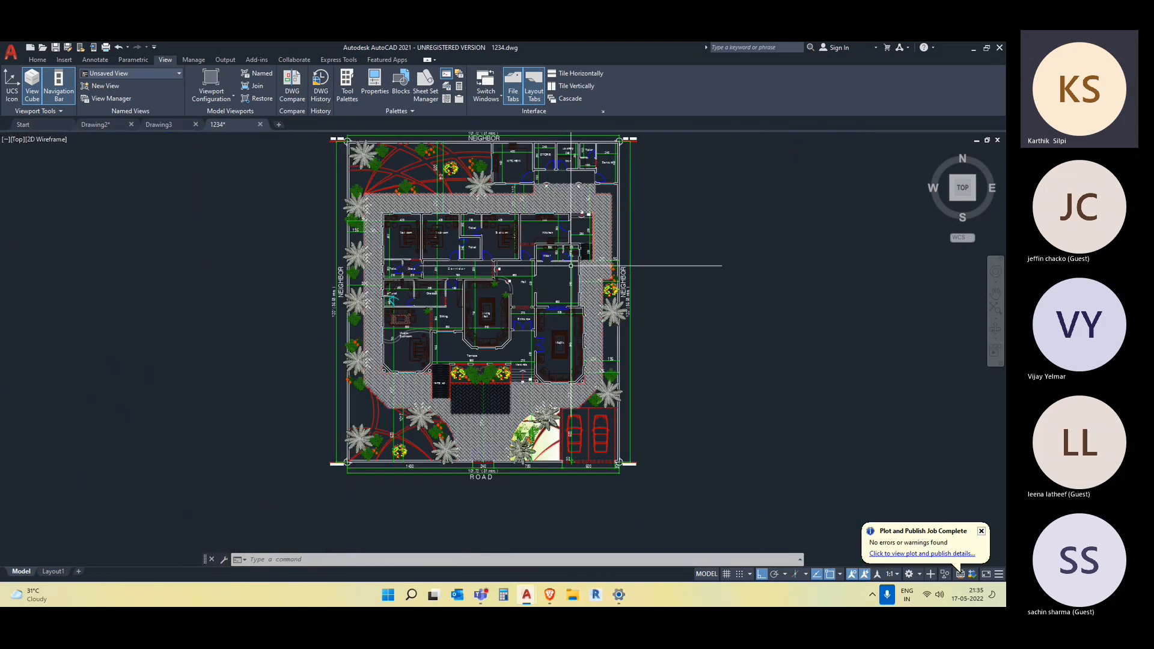
scroll(475, 198, up, 4)
scroll(479, 192, down, 6)
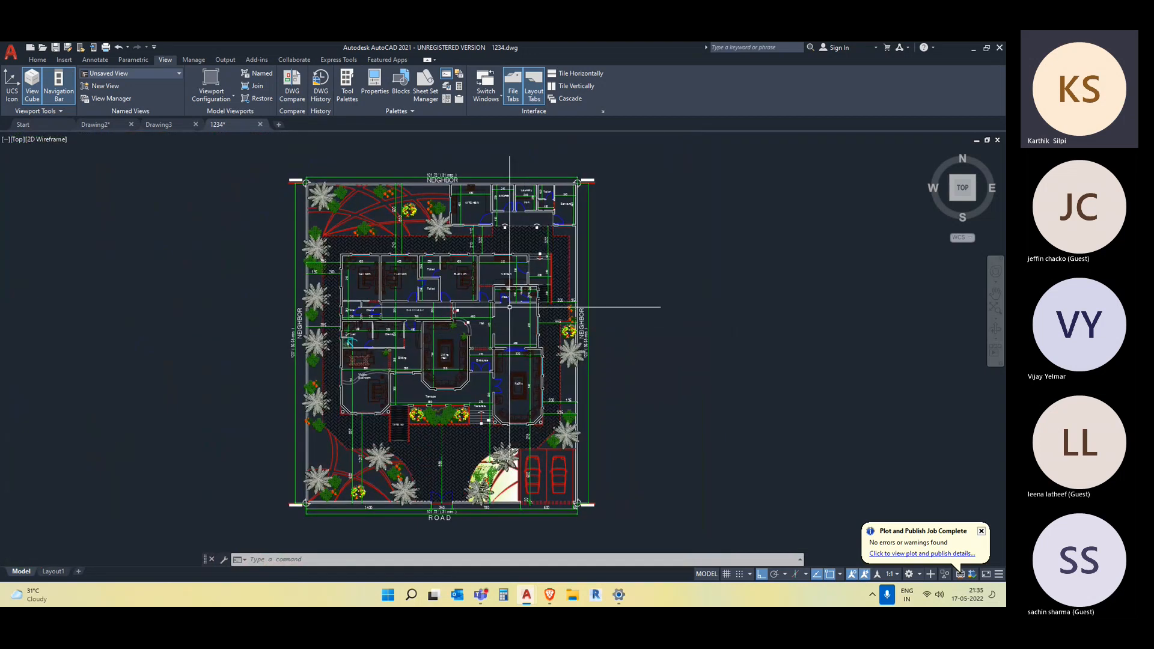
- Compare the reopened 1234 drawing with the 123 drawing using DWG Compare
click(288, 92)
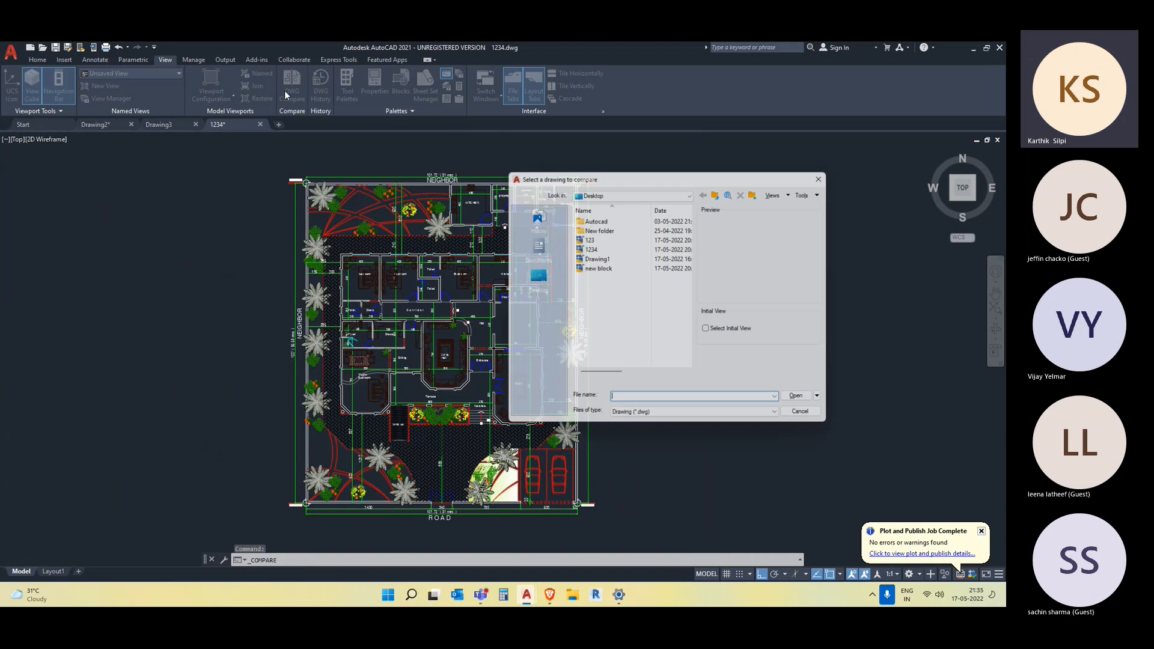
click(595, 238)
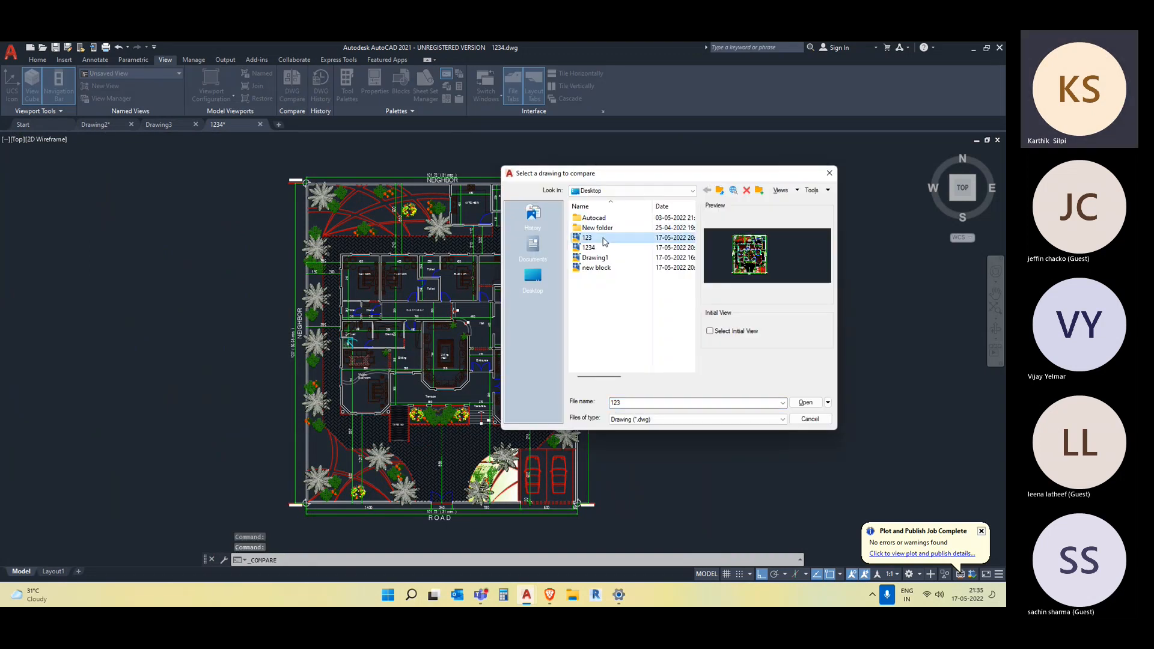
click(806, 402)
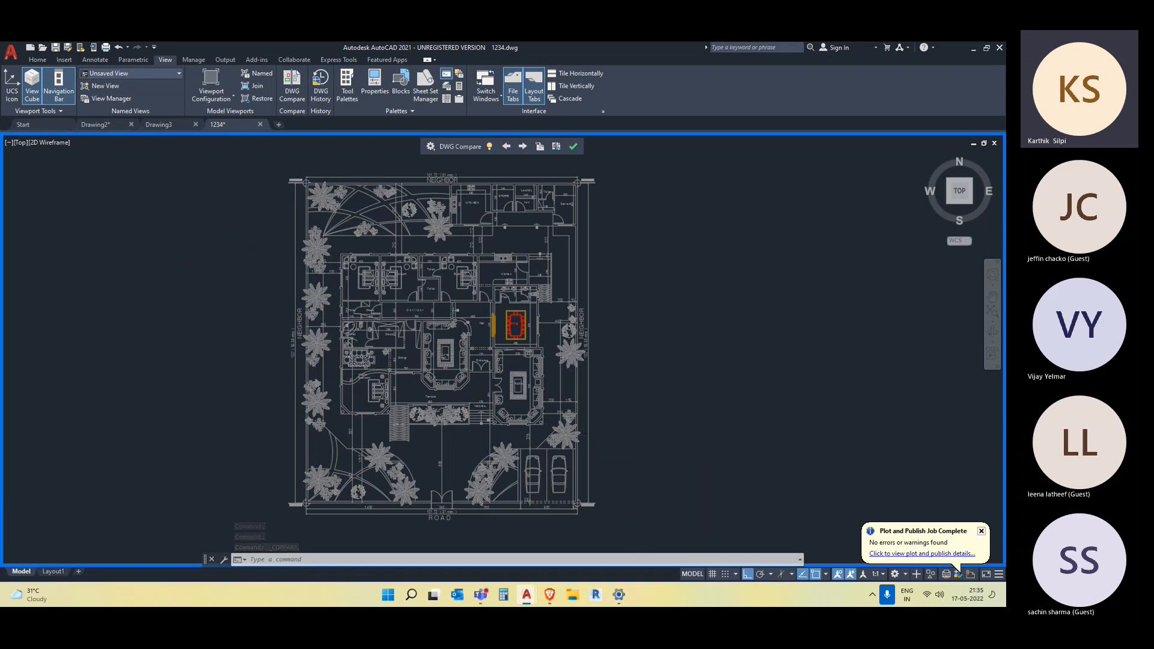
- Inspect the dining furniture and hall opening differences up close, and the comparison of the full plot
scroll(641, 435, up, 4)
middle_drag(507, 294, 584, 461)
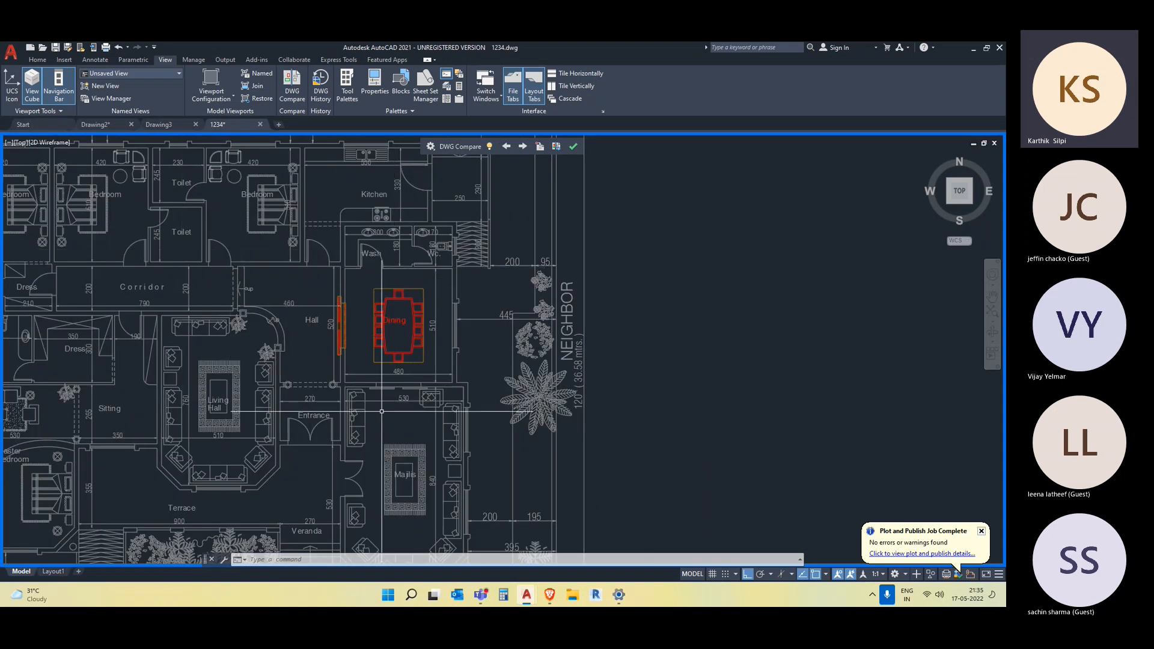
scroll(357, 351, up, 2)
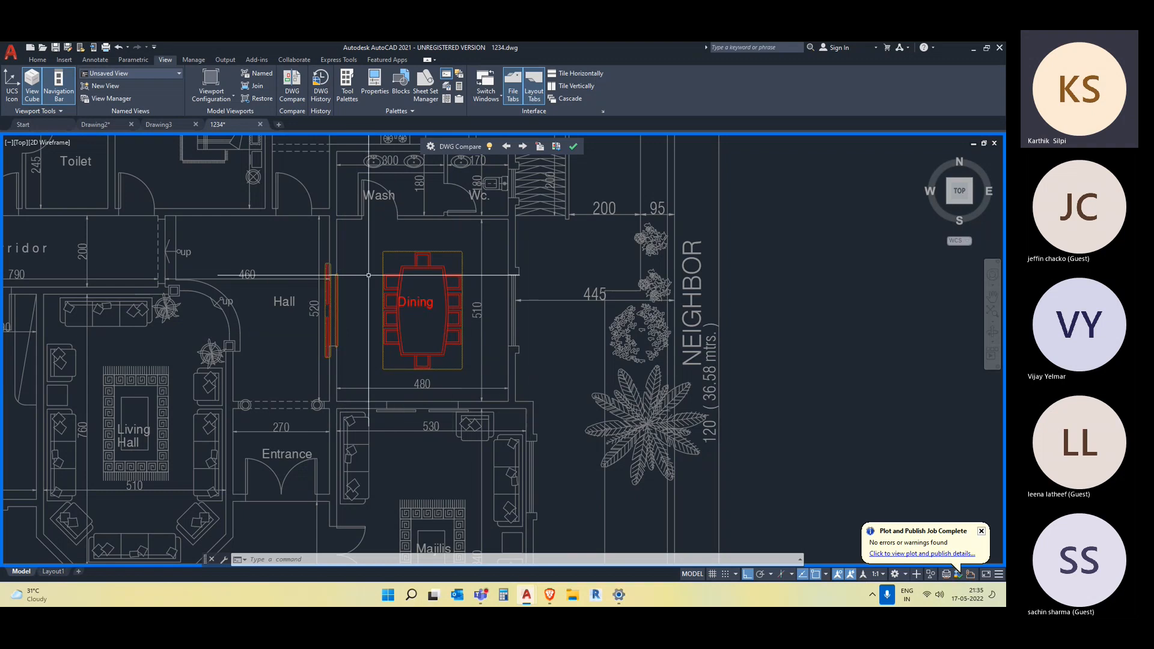
scroll(372, 280, down, 4)
middle_drag(559, 318, 548, 344)
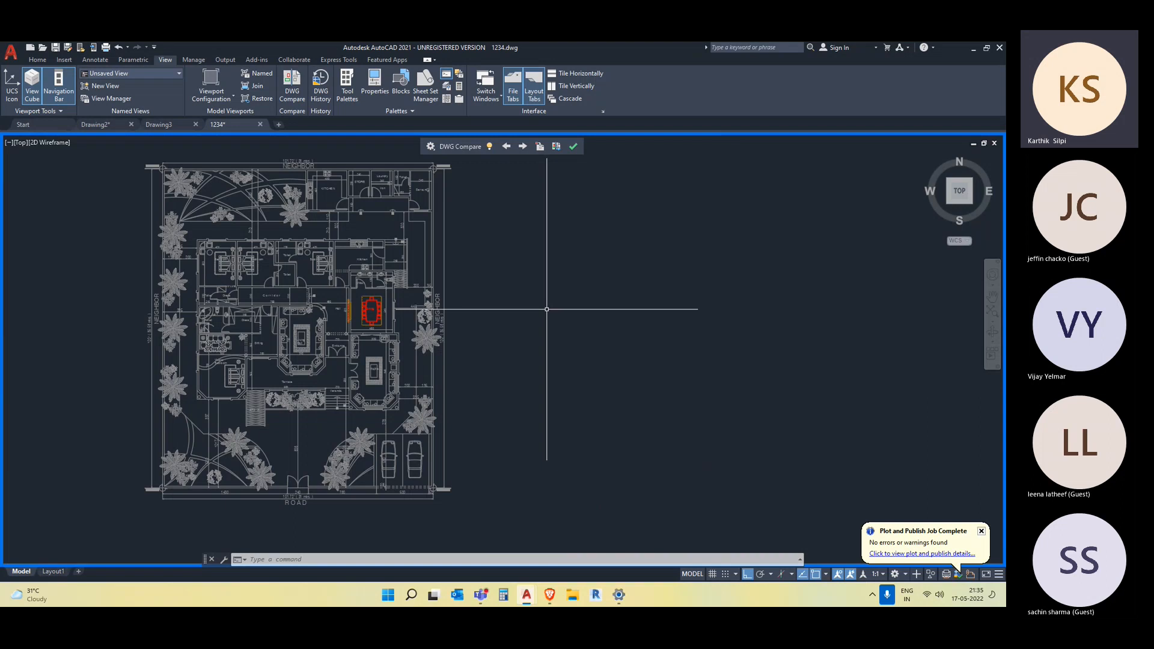
- Exit the drawing comparison and view the house plan in its normal colours
click(574, 147)
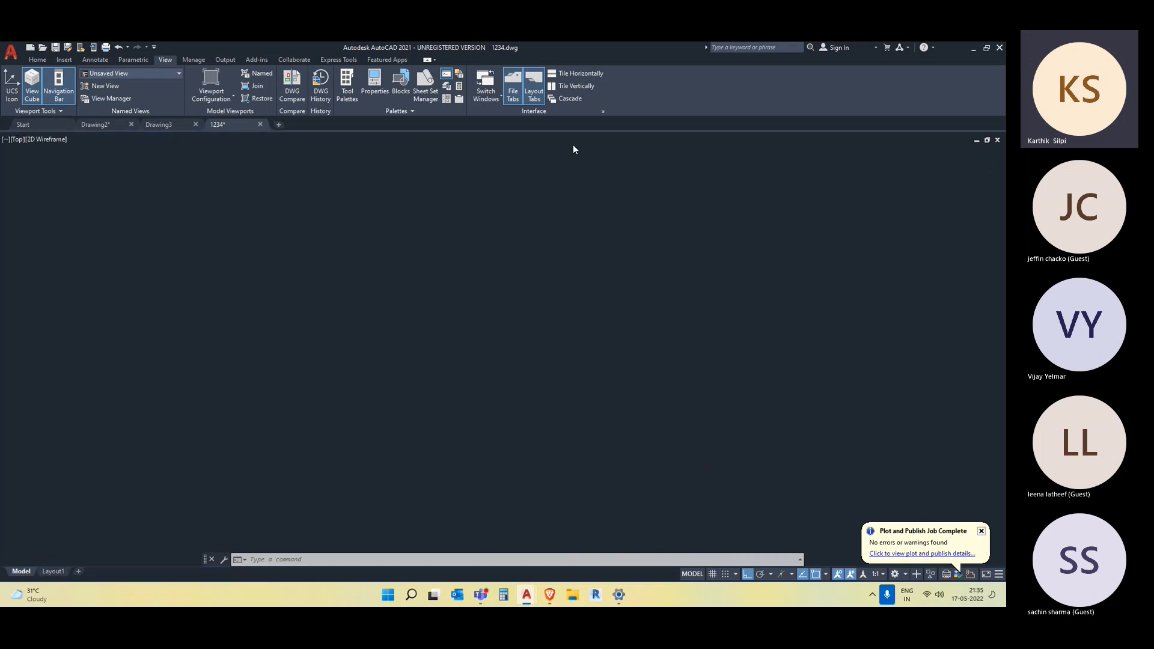
scroll(387, 347, up, 2)
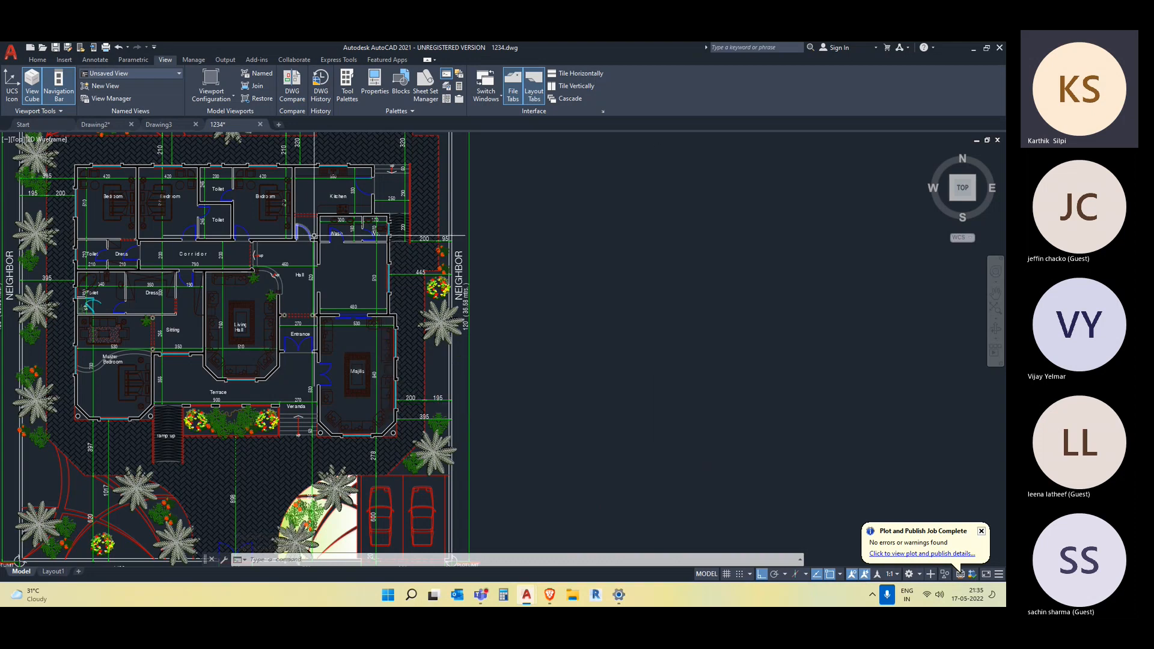
scroll(453, 423, down, 5)
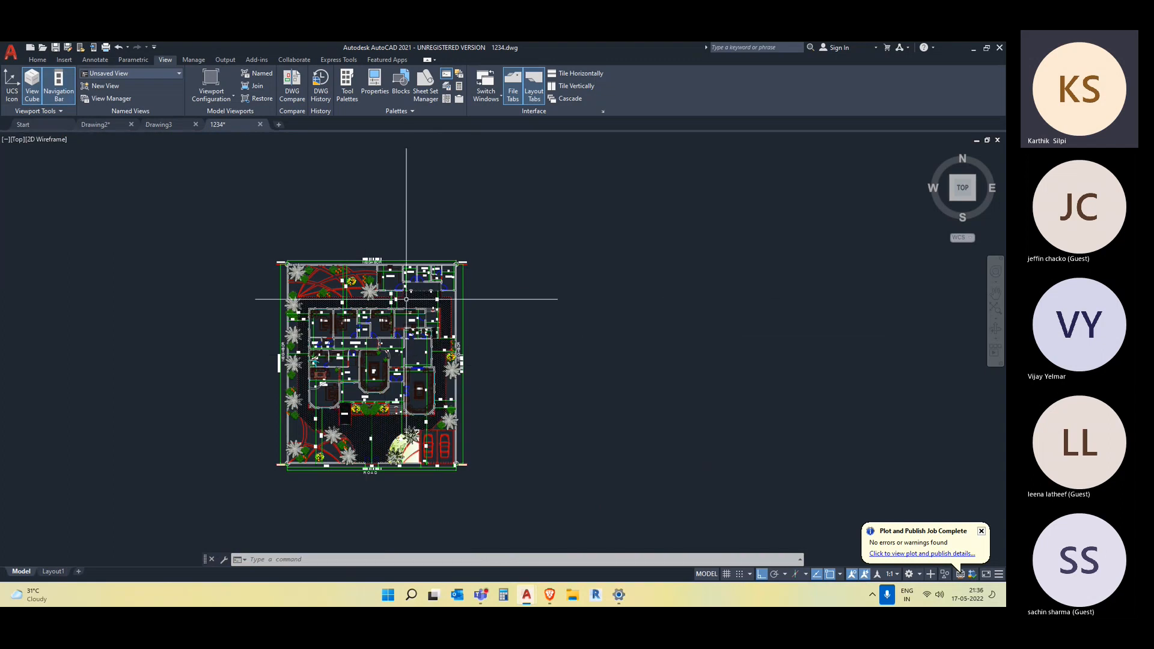
- Look over the rooms and the whole plot of the 1234 plan, and dismiss the plot notification
middle_drag(564, 325, 557, 314)
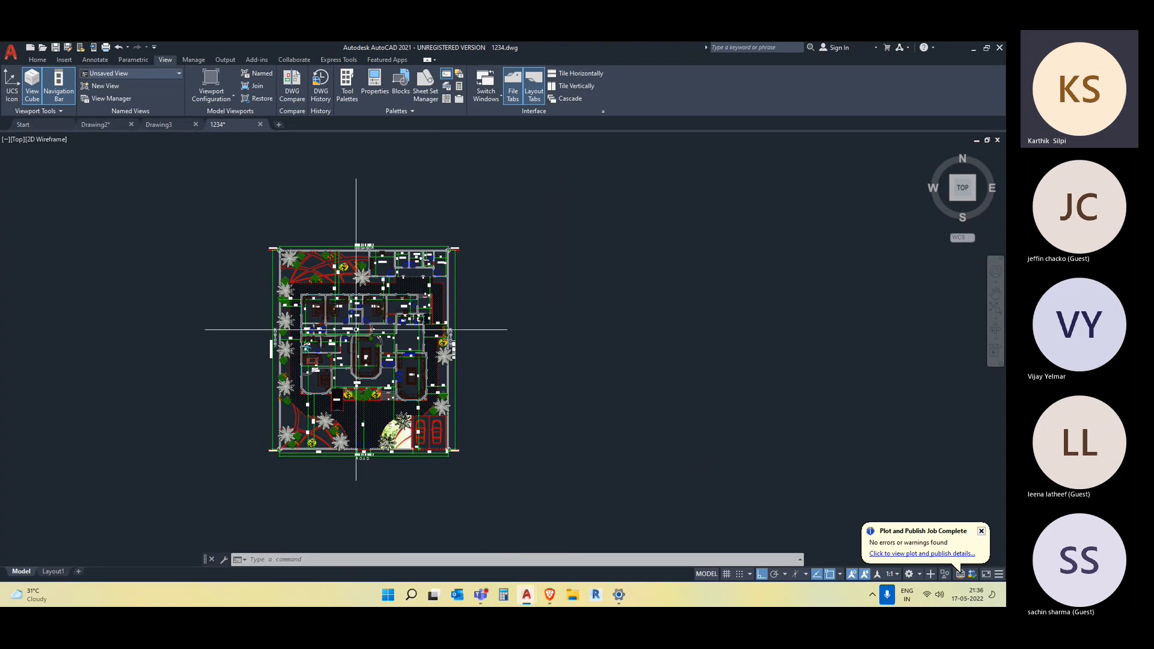
scroll(396, 338, up, 7)
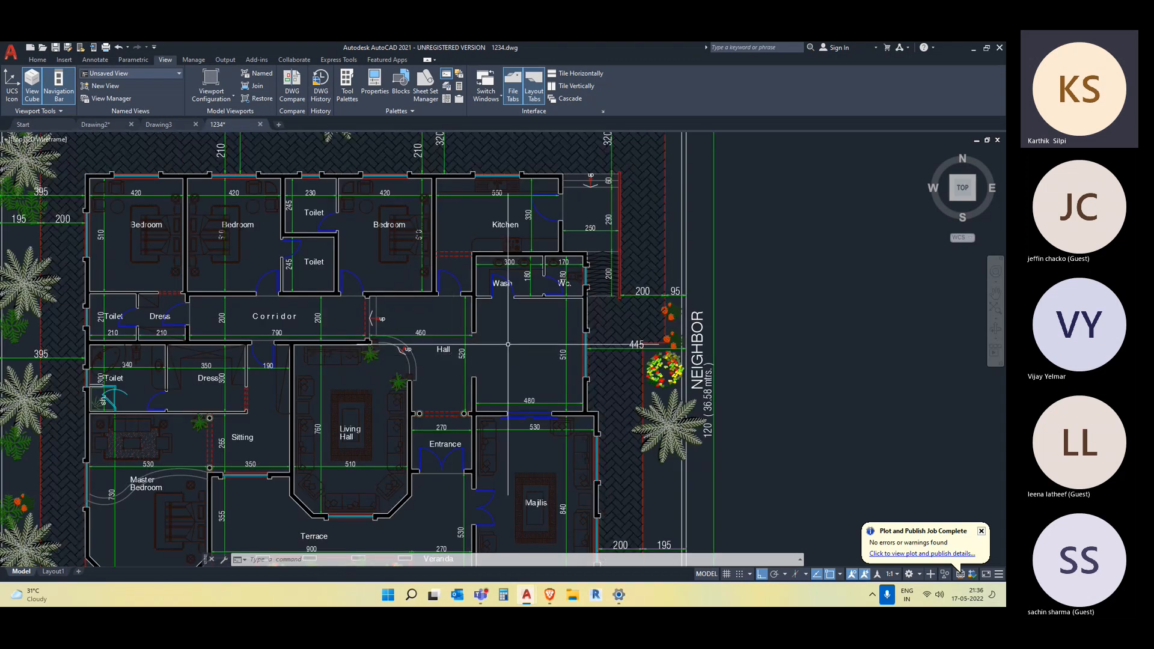
scroll(508, 345, down, 7)
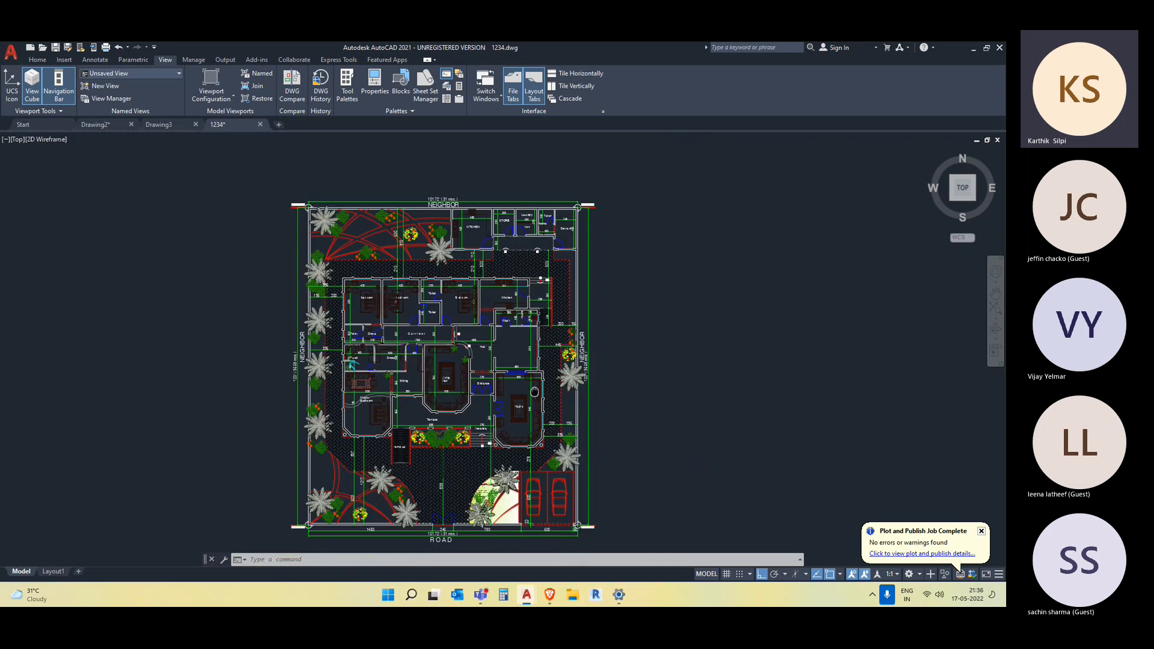
middle_drag(508, 345, 469, 299)
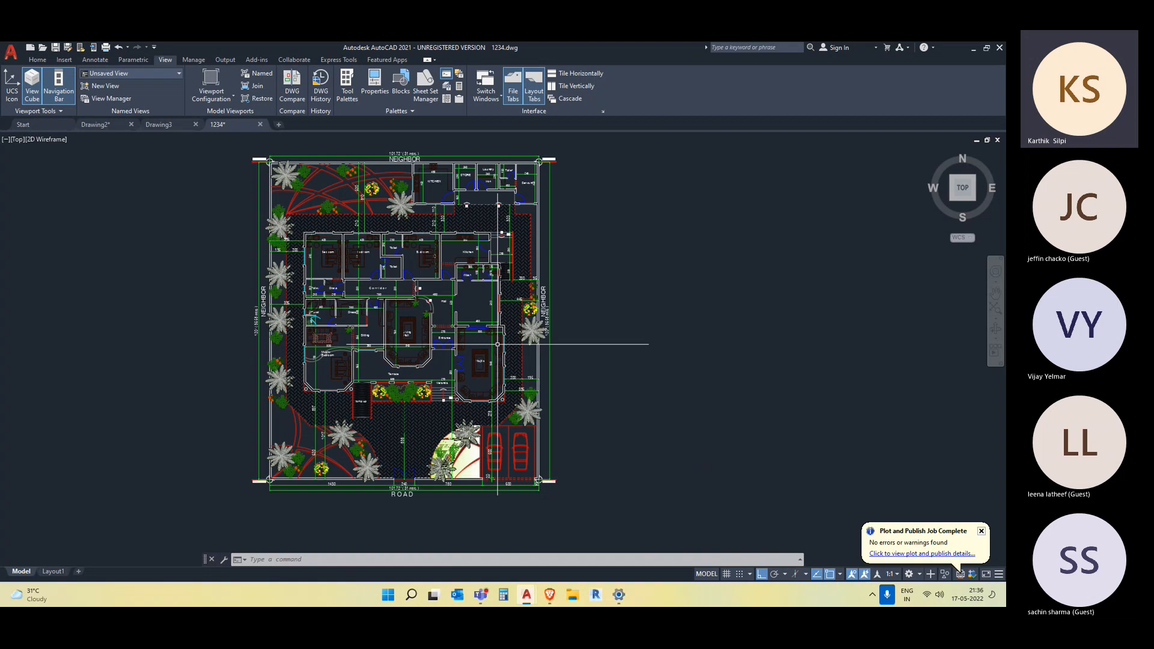
click(982, 531)
scroll(644, 438, down, 5)
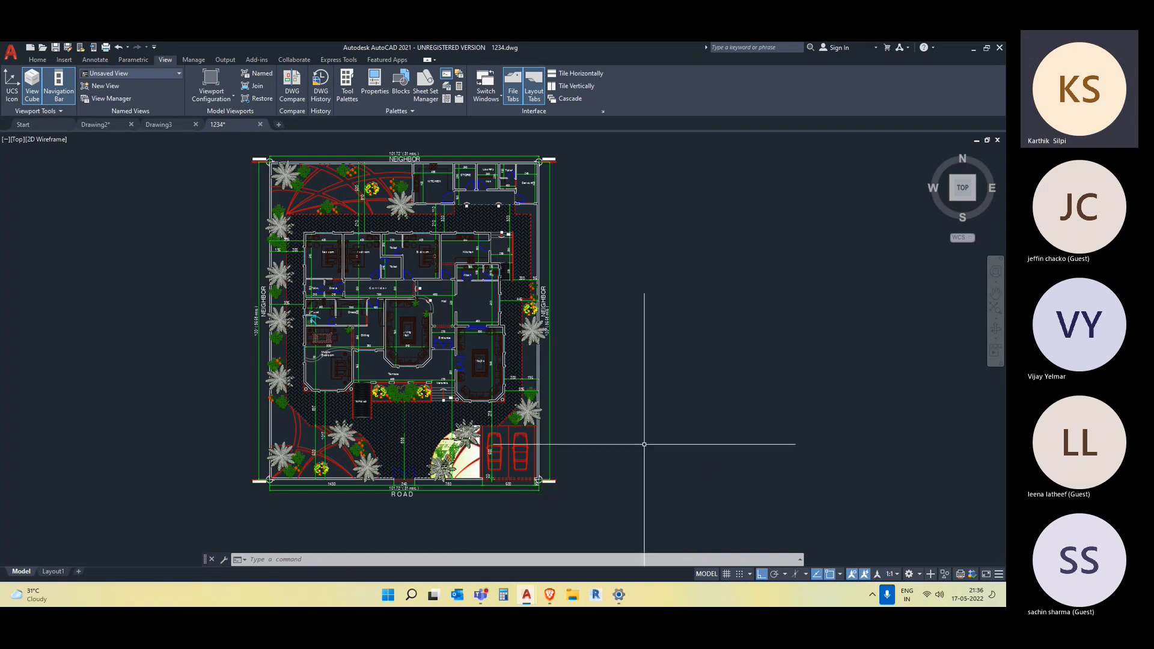
scroll(584, 289, up, 1)
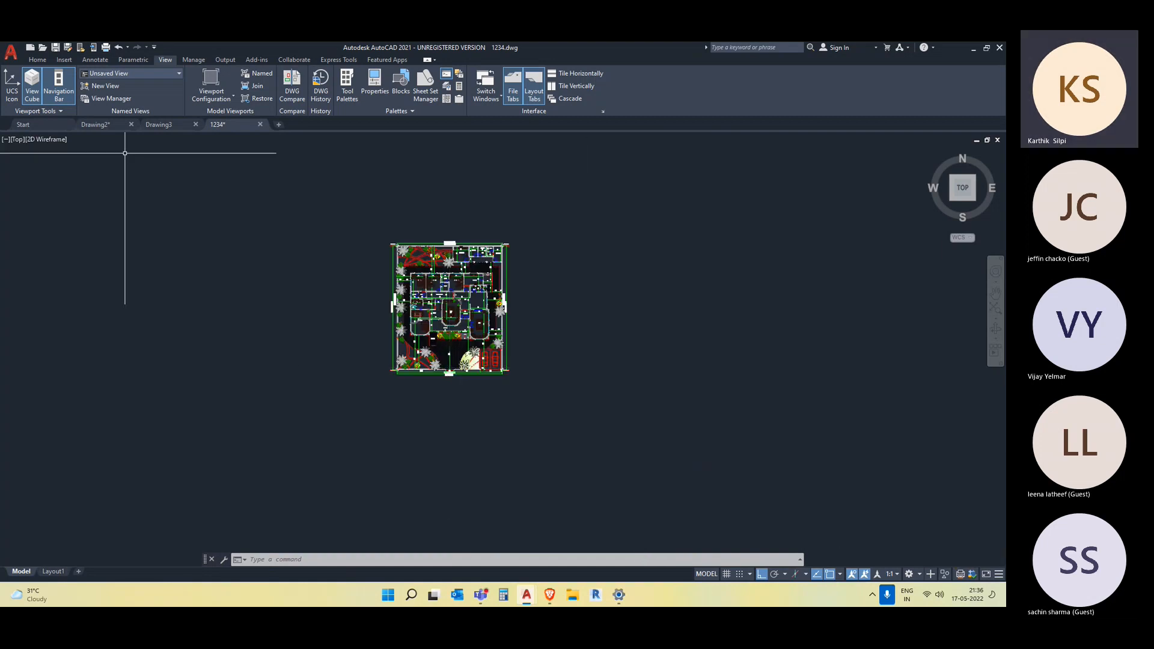
- Delete the rectangular block from Drawing2, leaving the drawing empty
click(95, 124)
middle_drag(361, 293, 422, 425)
click(423, 430)
click(265, 324)
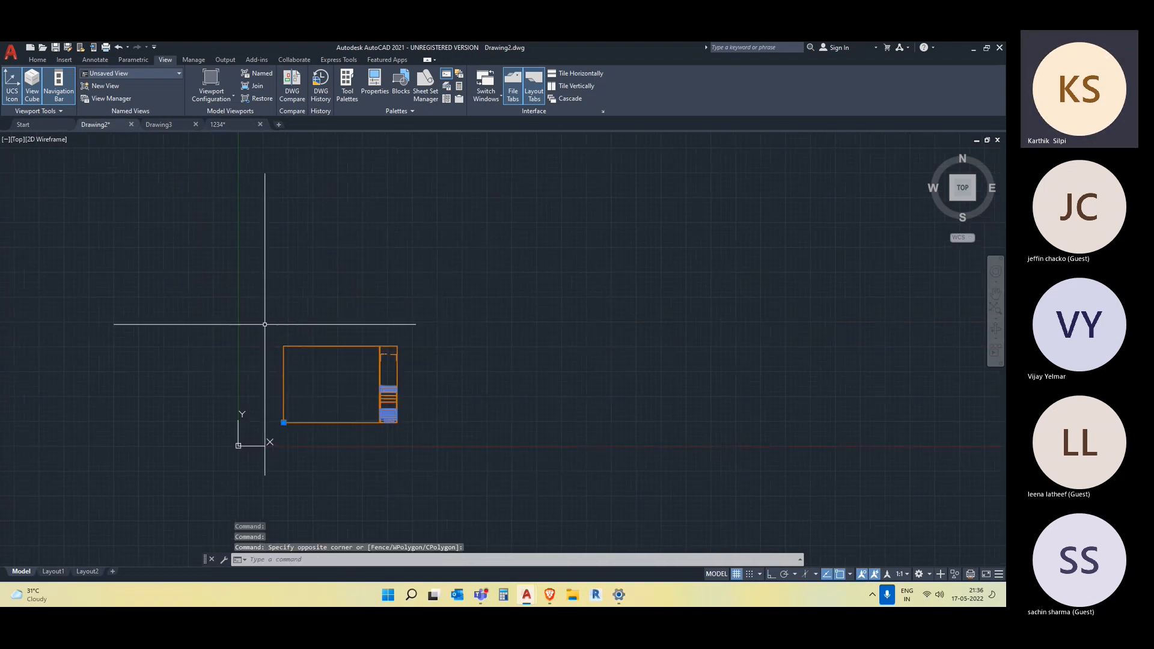
key(Delete)
middle_drag(427, 353, 409, 383)
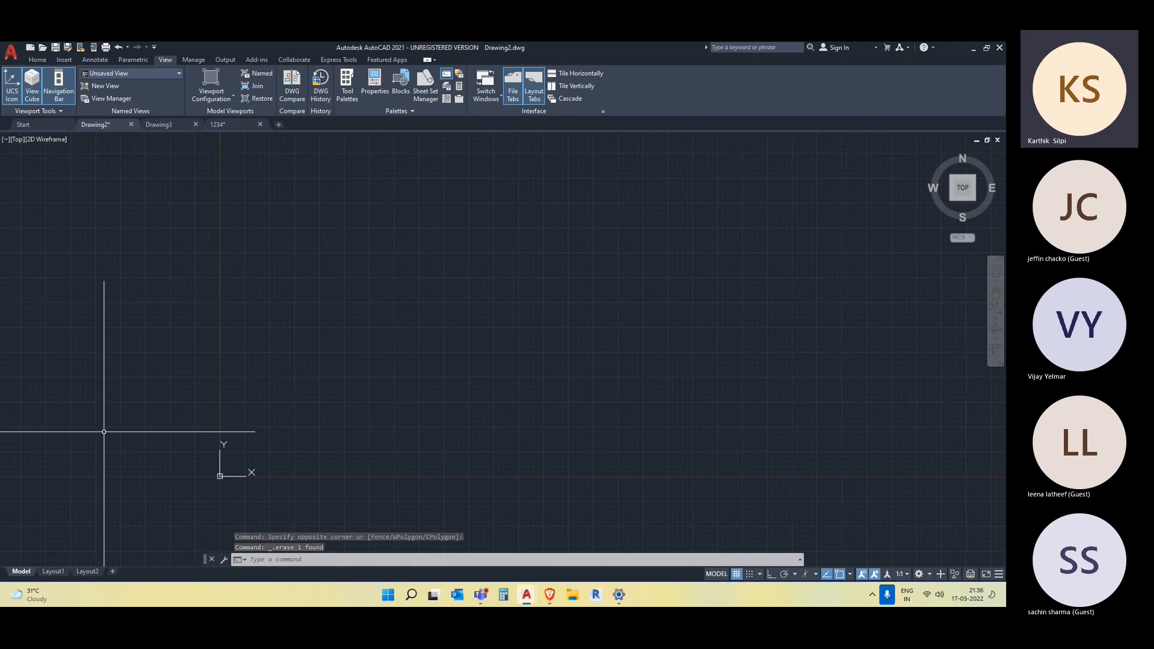
- Open the list of external references for Drawing2 with the XREF command
click(63, 60)
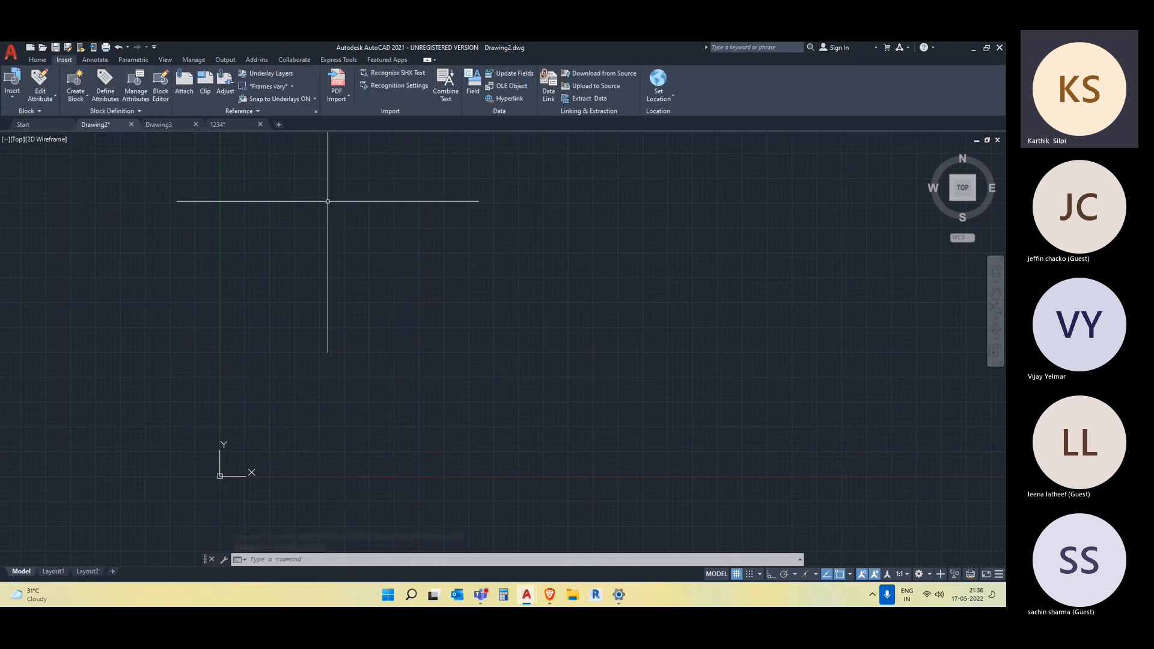
click(338, 98)
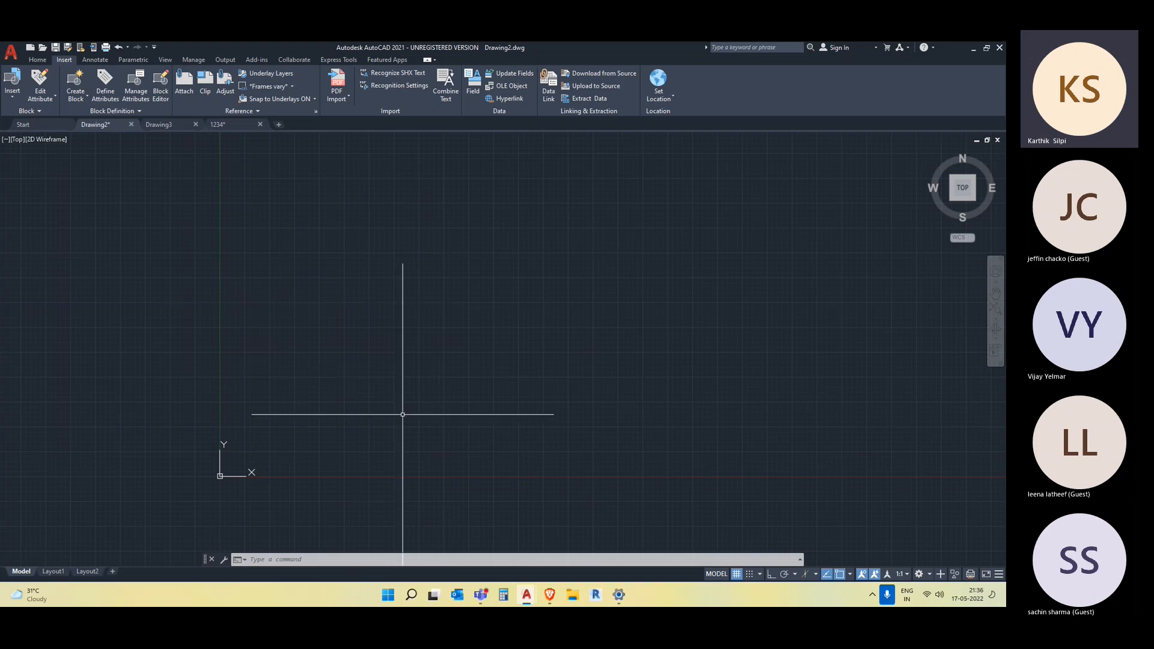
scroll(247, 391, down, 2)
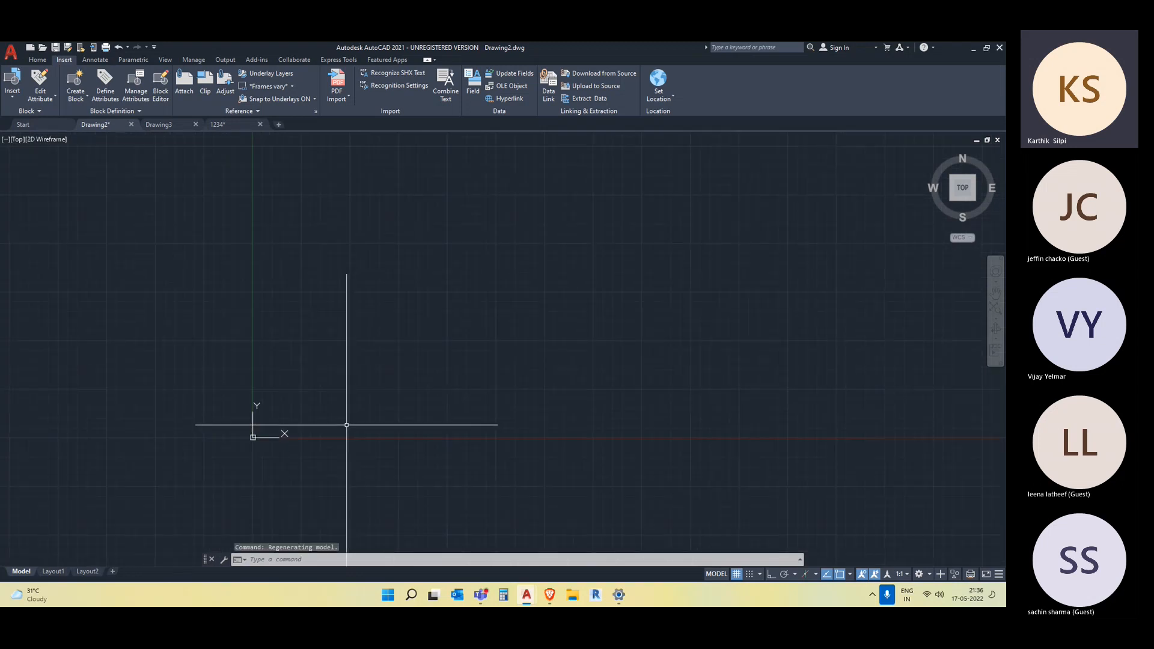
middle_drag(354, 308, 344, 324)
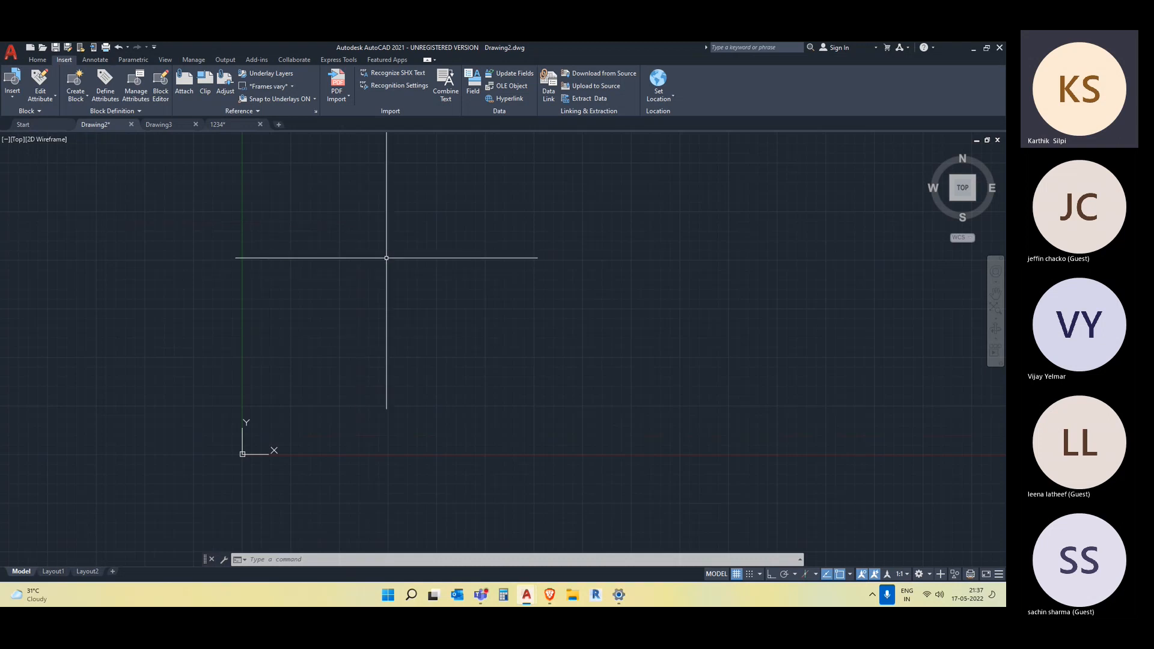
middle_drag(515, 271, 470, 325)
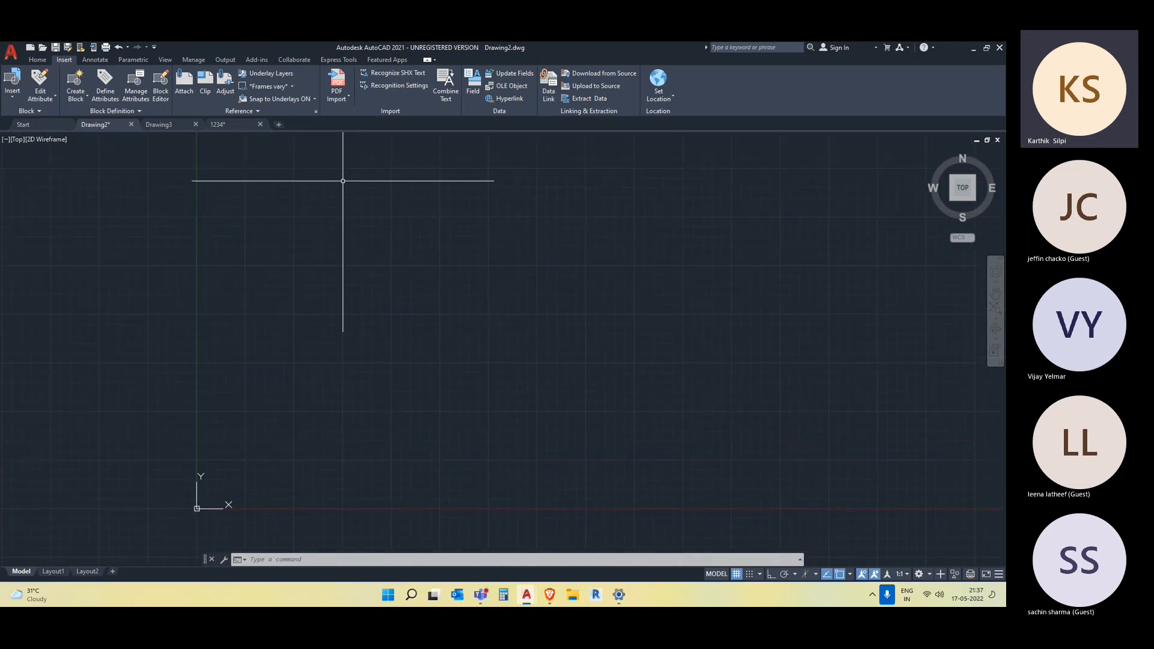
scroll(295, 328, down, 3)
middle_drag(347, 325, 268, 352)
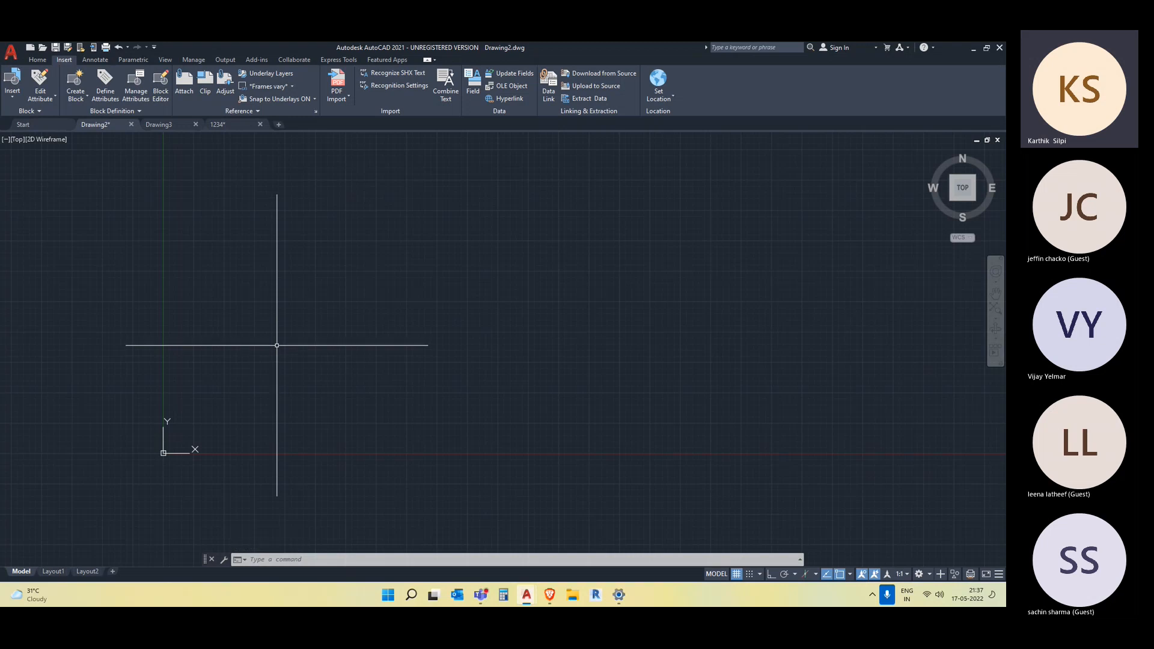
middle_drag(262, 350, 253, 359)
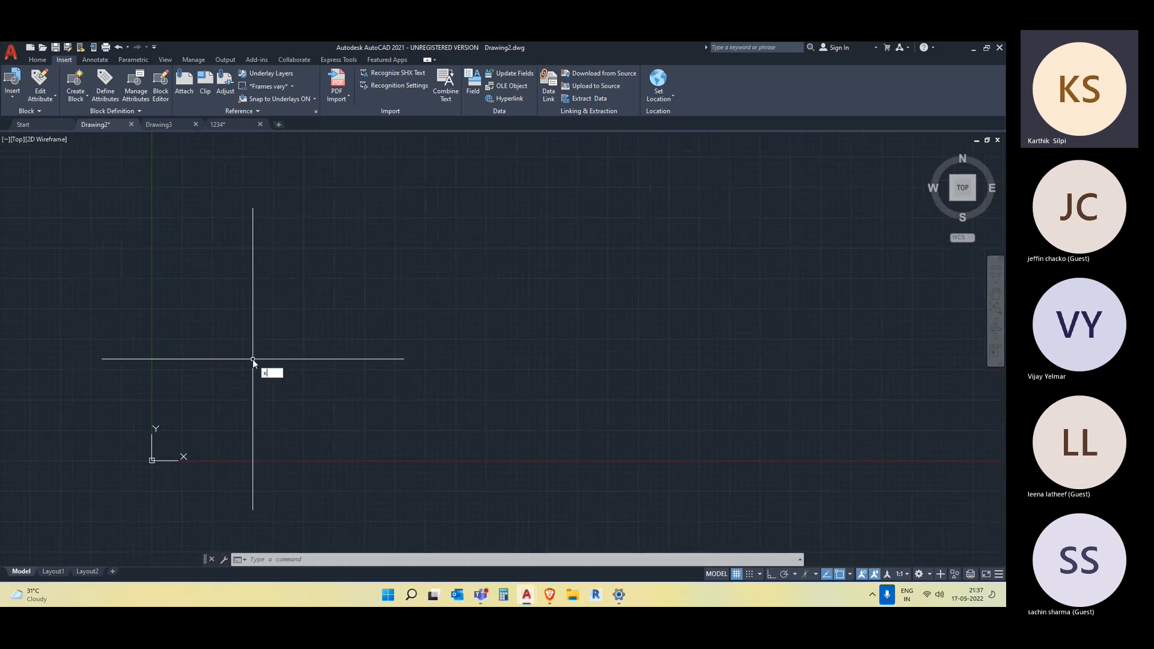
text(ref)
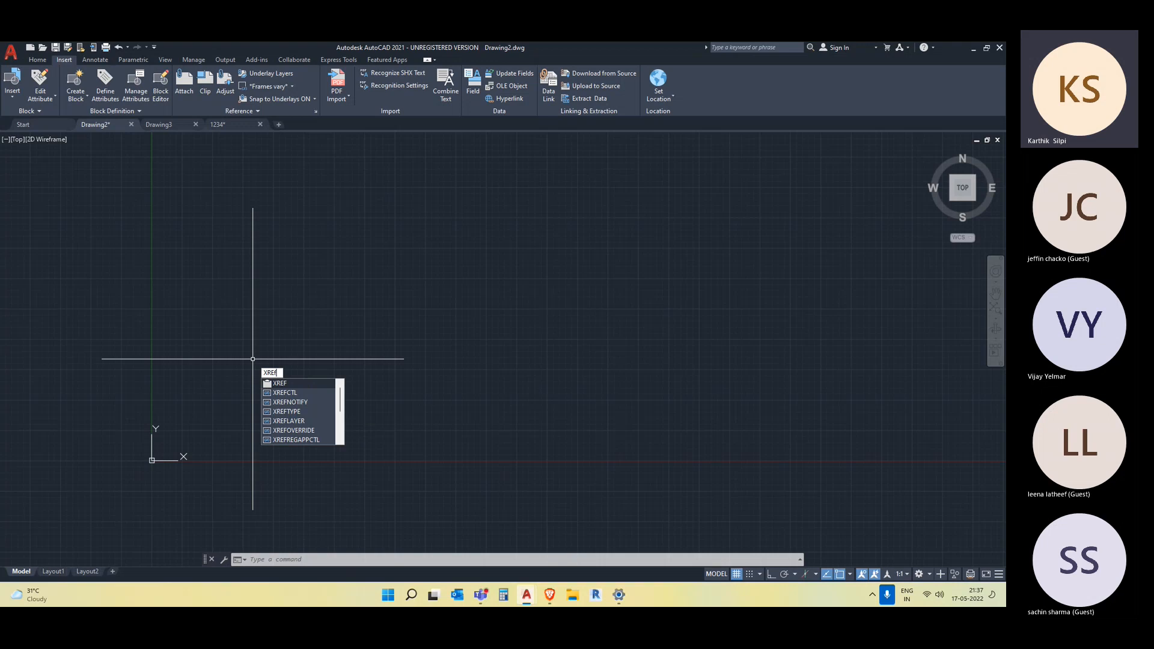
click(296, 383)
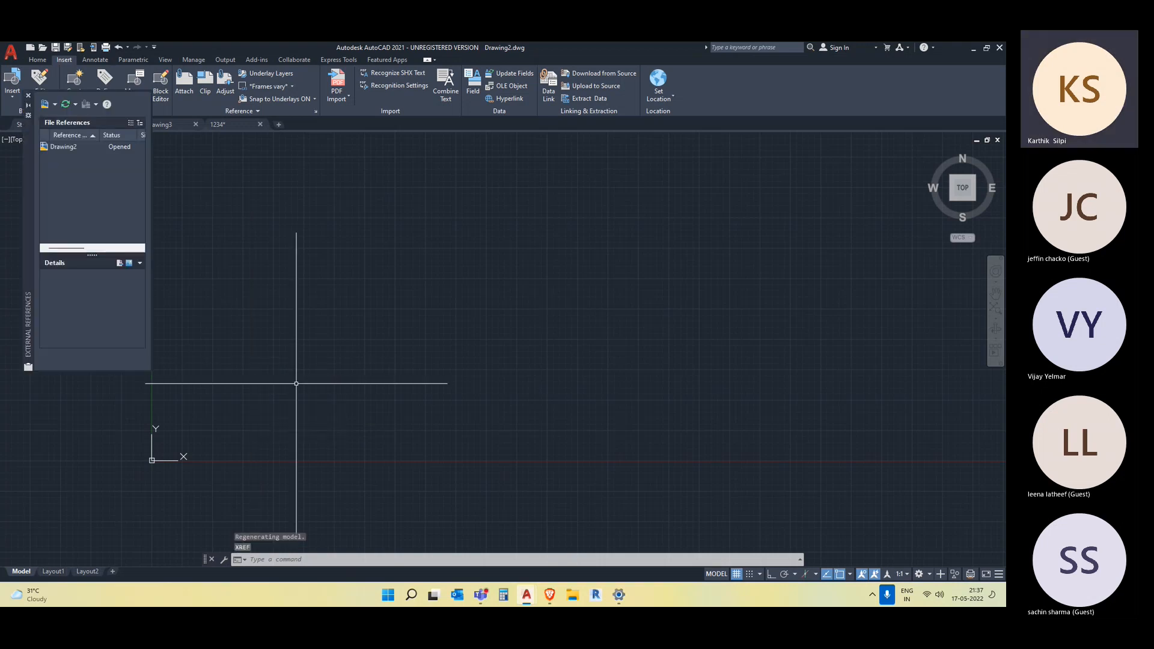
mouse_move(333, 288)
middle_down()
mouse_move(446, 346)
mouse_move(427, 266)
middle_up()
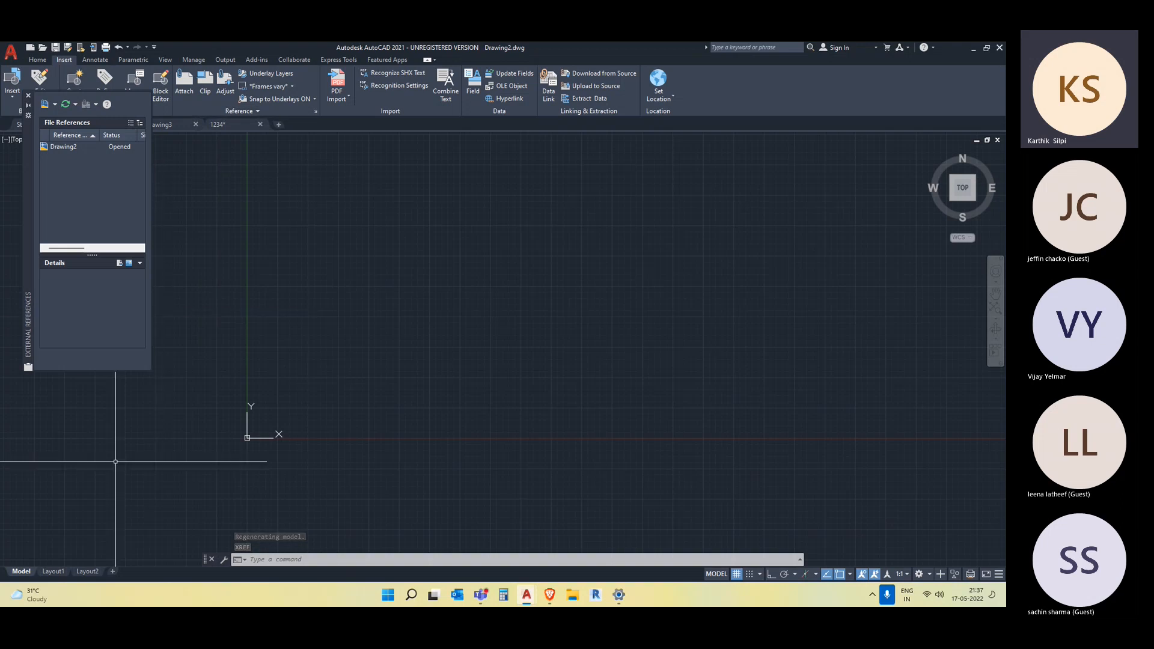
middle_drag(337, 412, 356, 363)
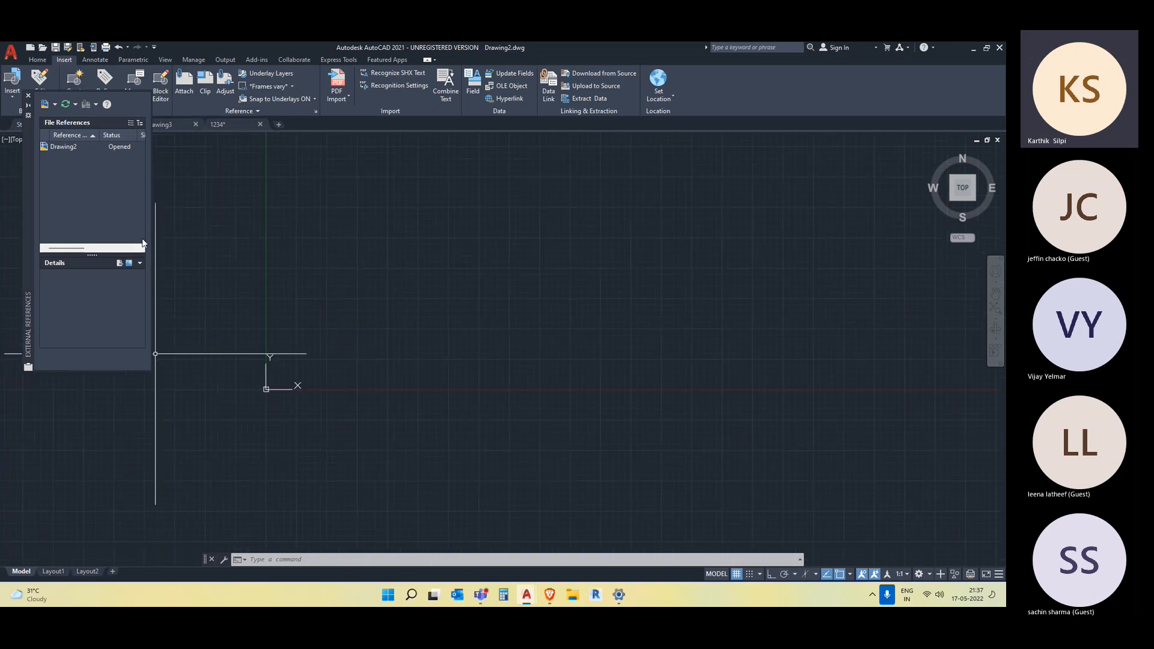
middle_drag(376, 312, 398, 330)
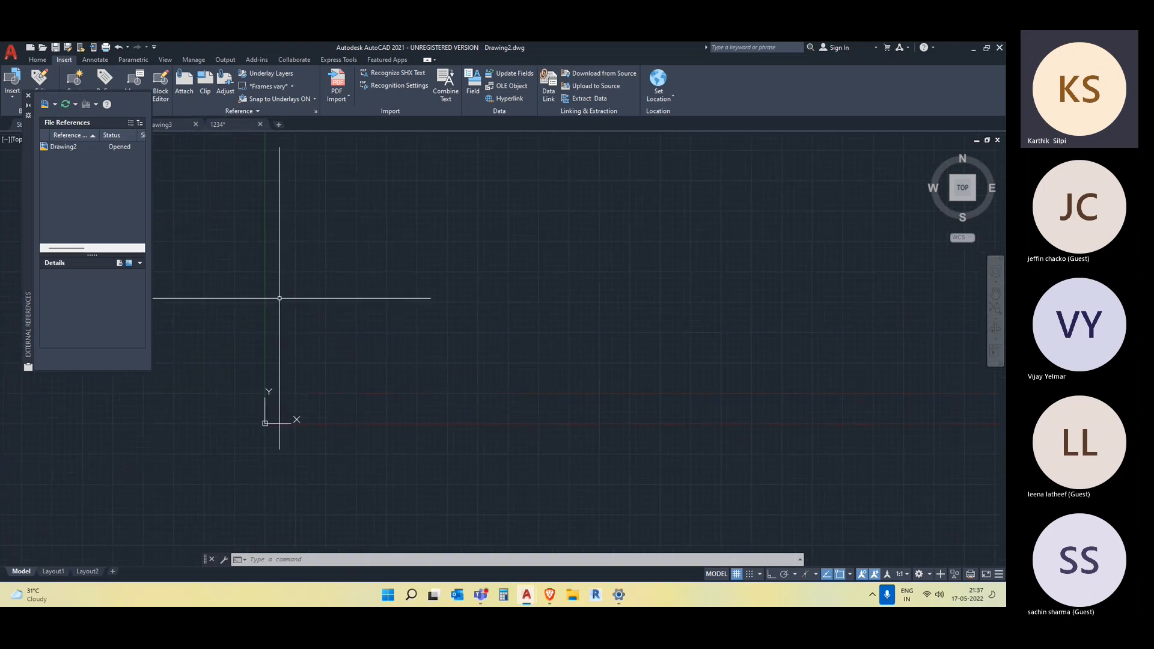
middle_drag(486, 327, 463, 341)
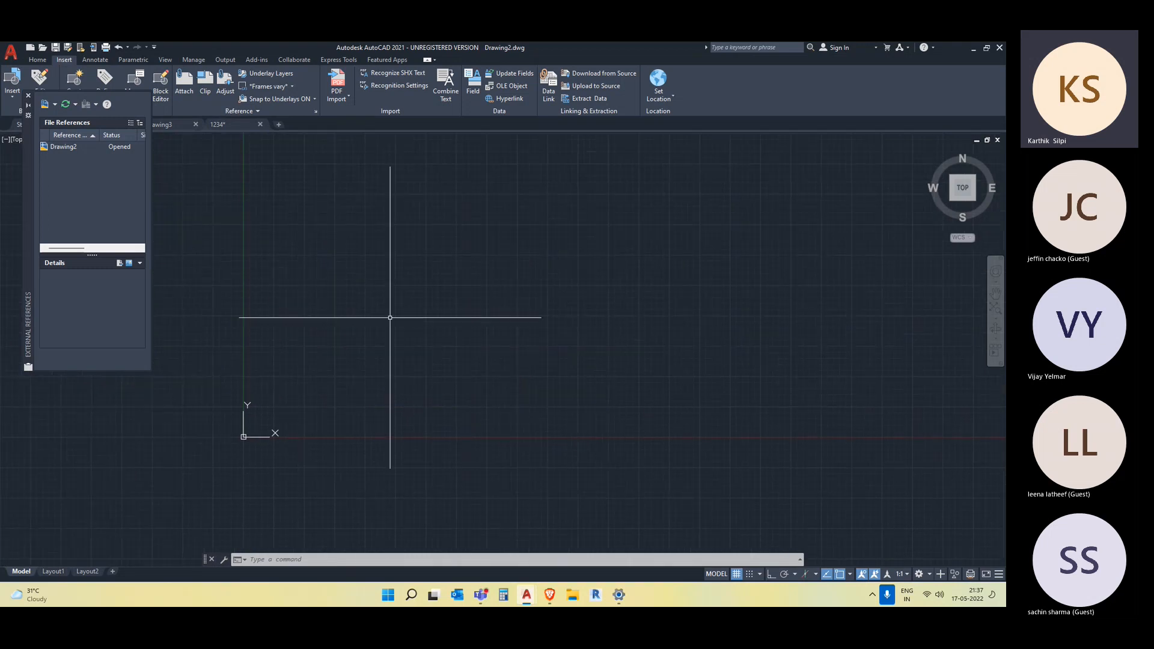
click(179, 88)
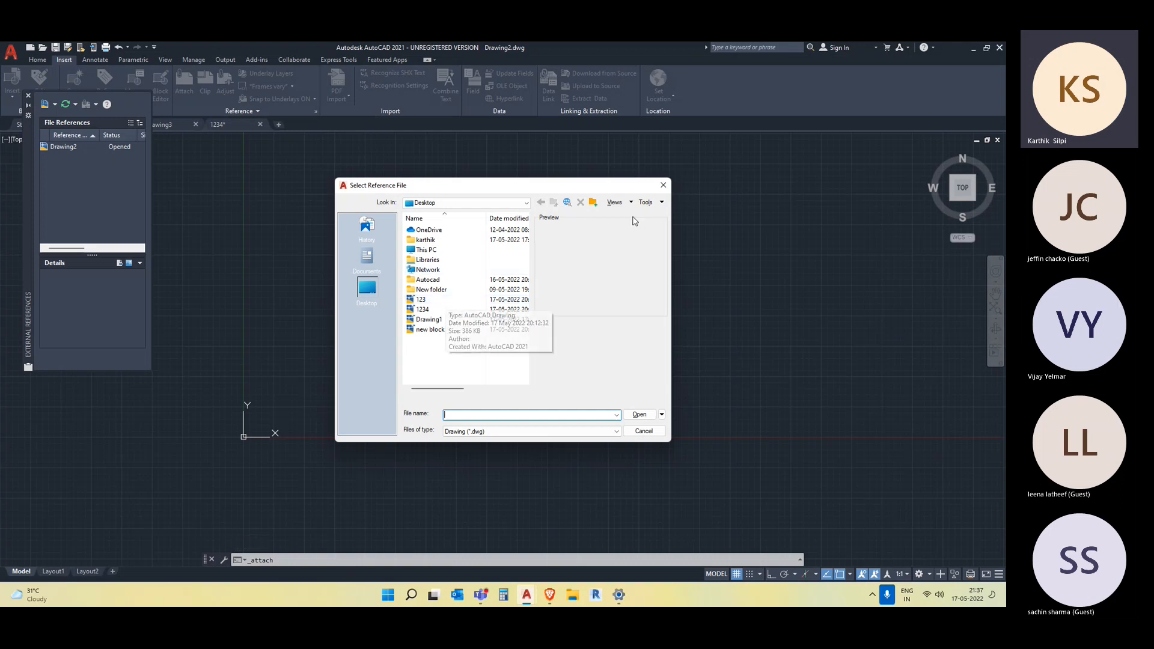
click(663, 185)
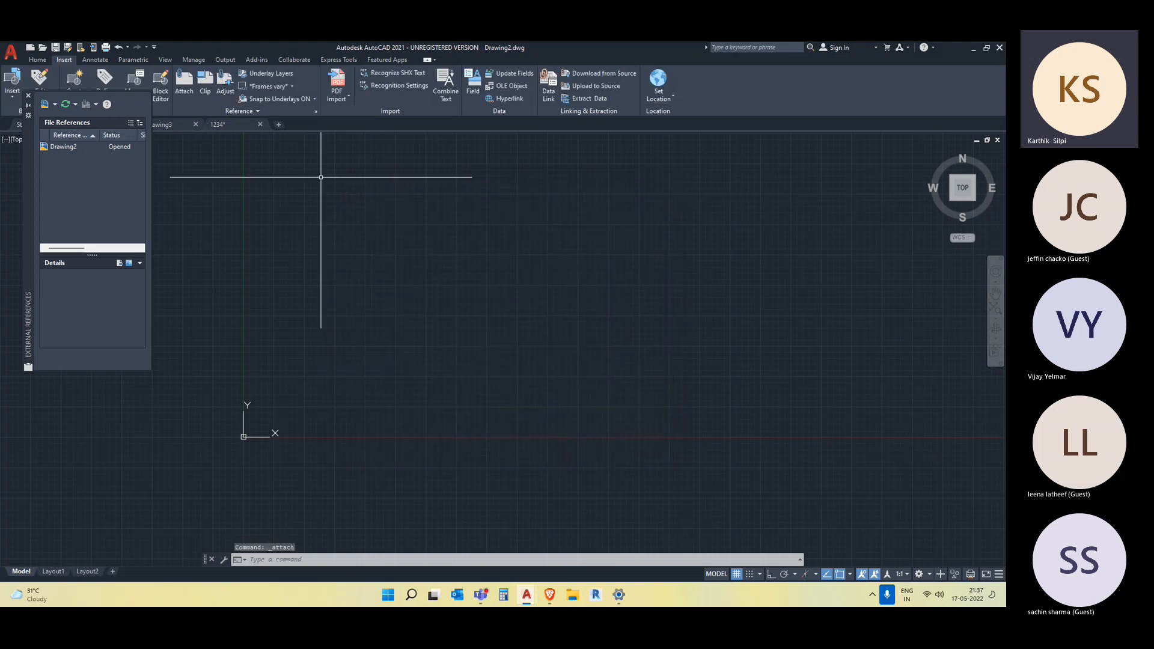
- Copy the entire 1234 house plan and paste it into Drawing3 below the existing plot
click(230, 127)
click(599, 421)
click(378, 223)
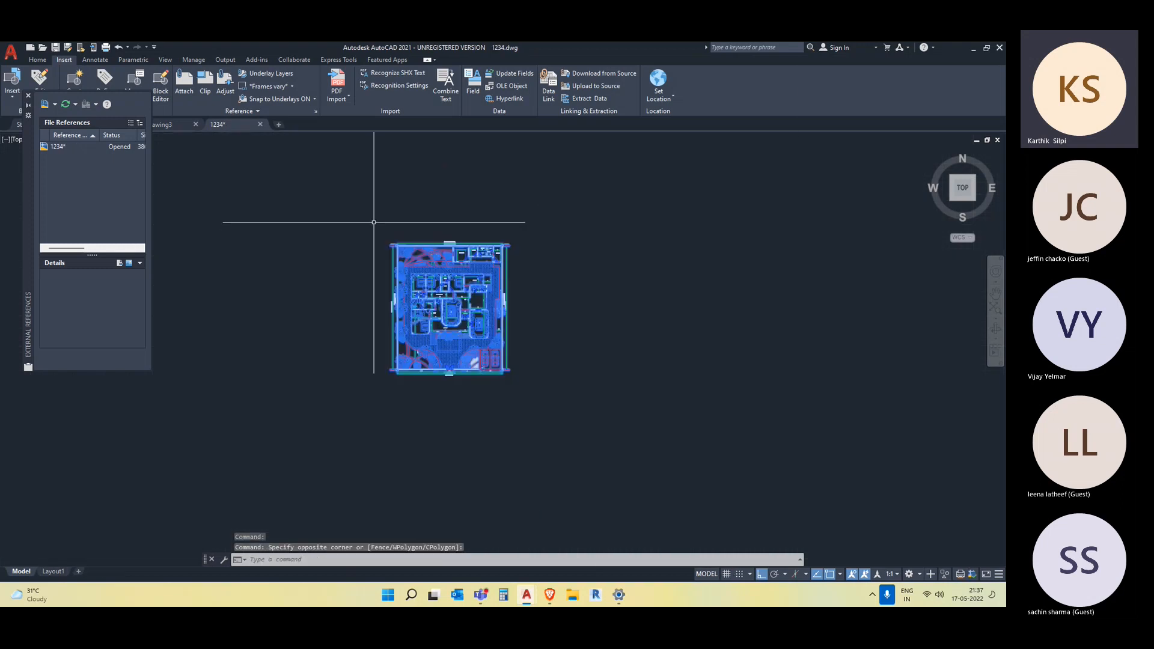
key(ctrl+c)
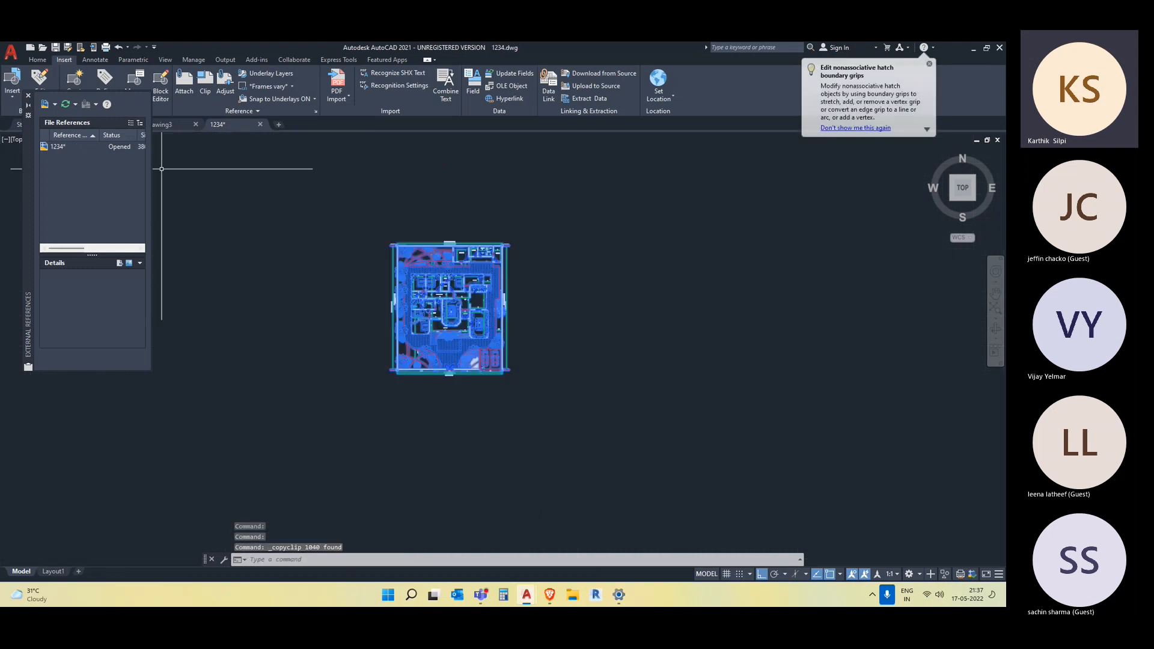
click(178, 125)
key(ctrl+v)
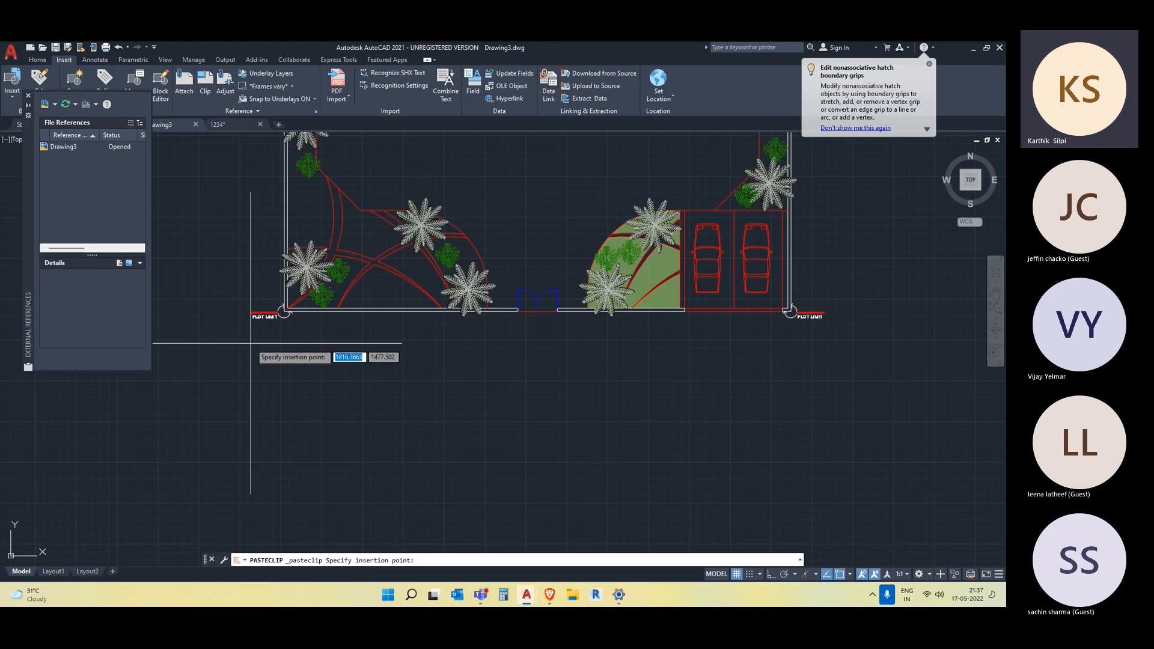
click(252, 360)
- Delete all plan geometry from Drawing3 and close the 1234 drawing without saving its changes
scroll(398, 384, down, 6)
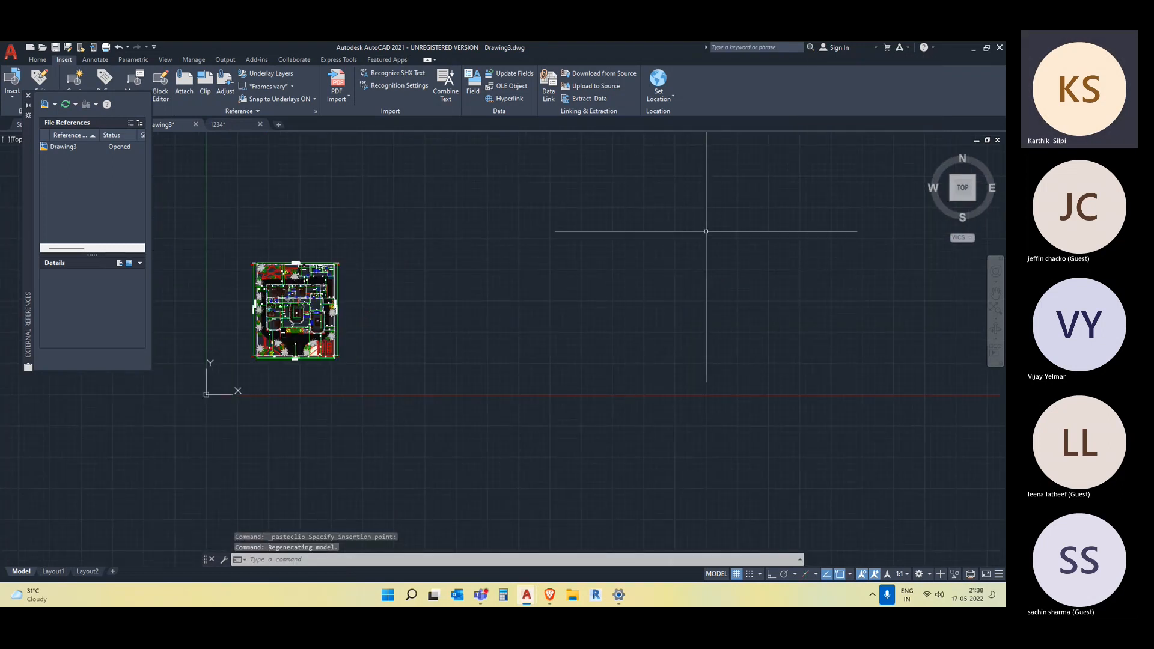
scroll(244, 312, up, 2)
click(431, 401)
click(244, 212)
key(Delete)
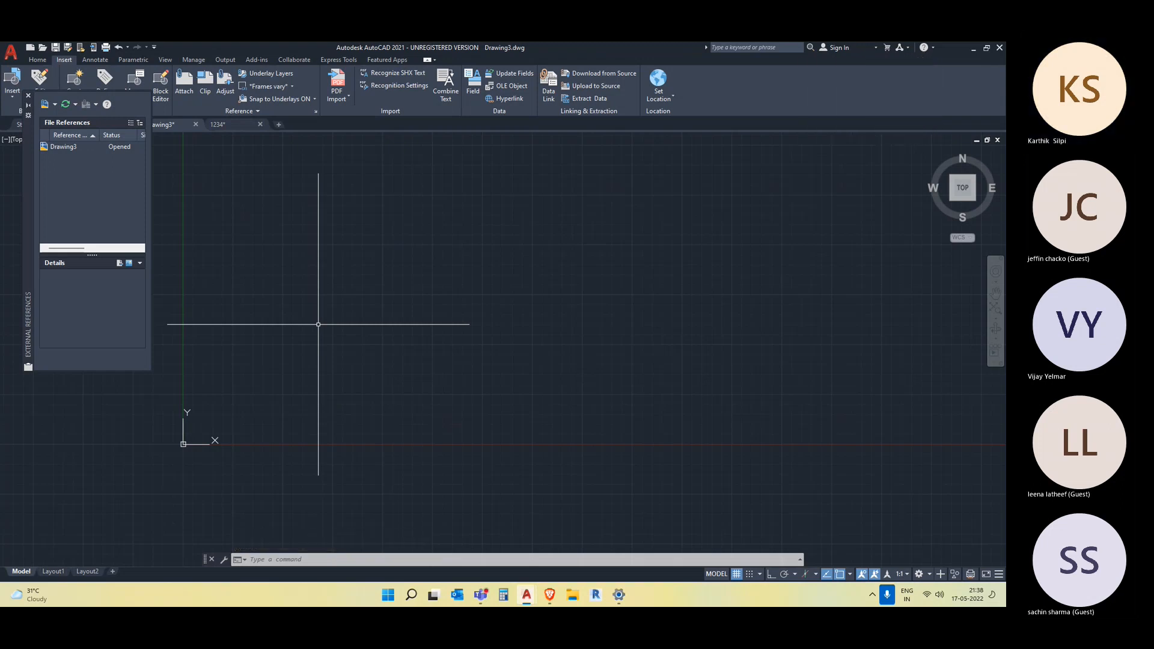
middle_drag(377, 343, 395, 368)
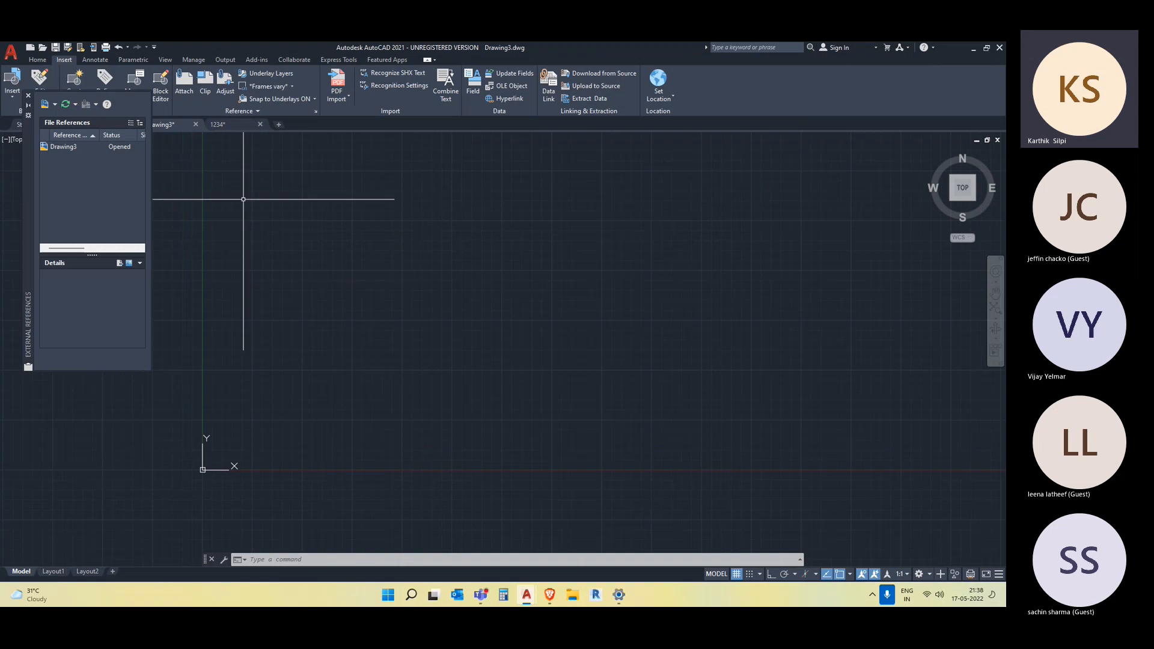
click(262, 127)
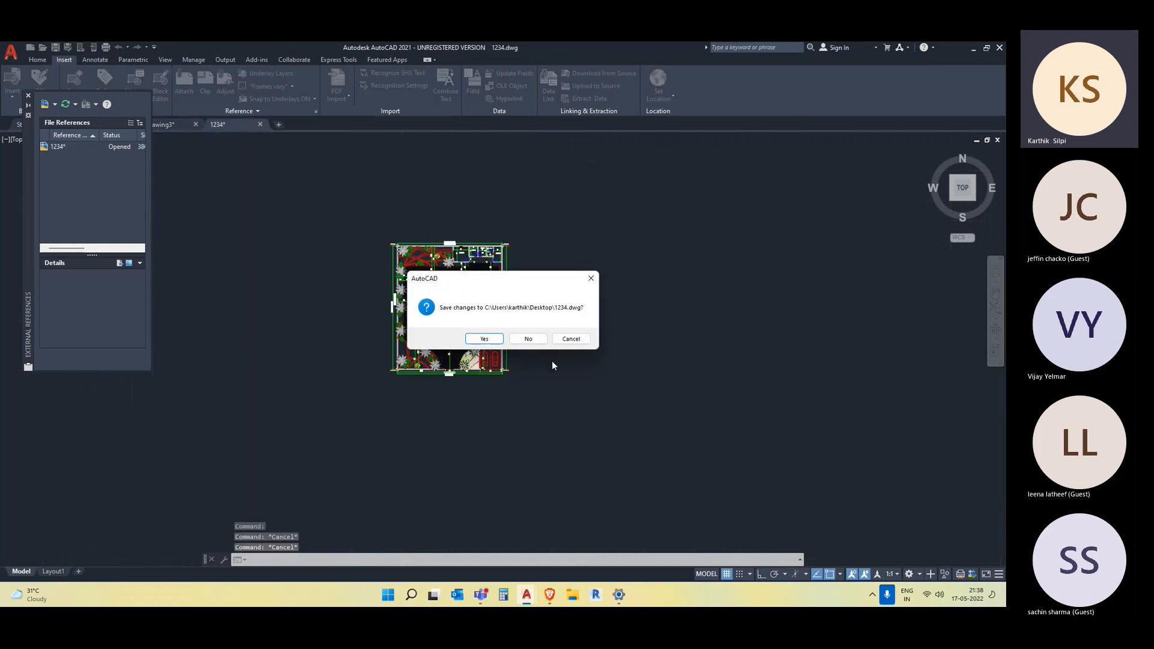
click(512, 338)
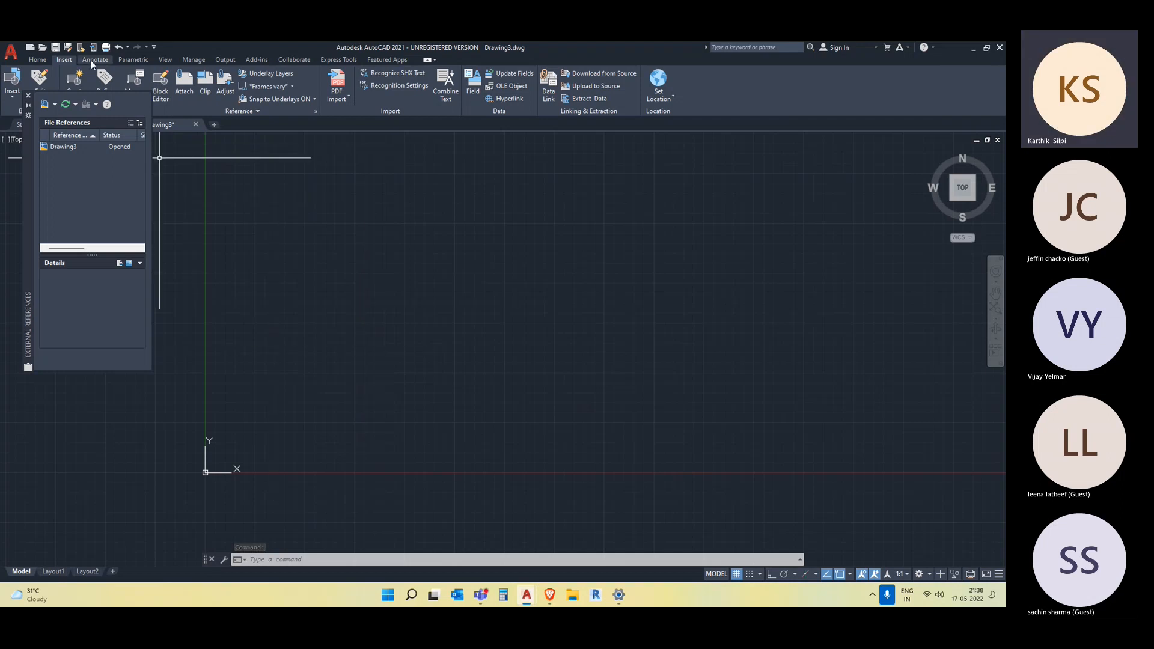
- Attach the 1234 drawing to Drawing3 as an external reference at scale 1 and rotation 0, picking its insertion point on screen
click(185, 84)
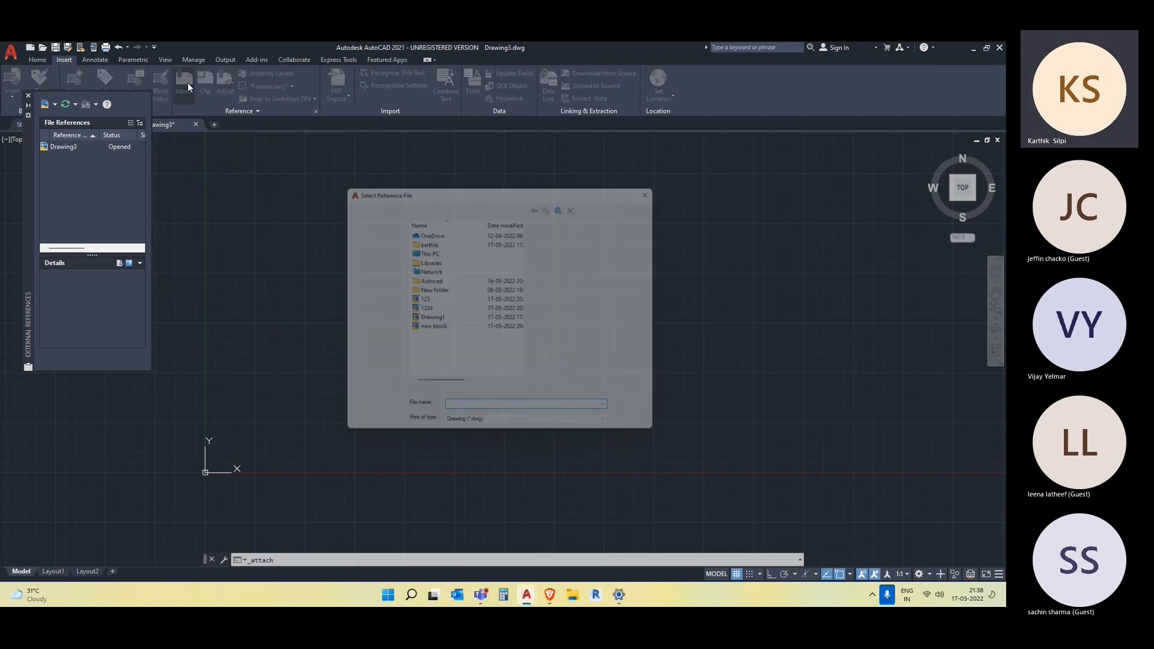
click(428, 309)
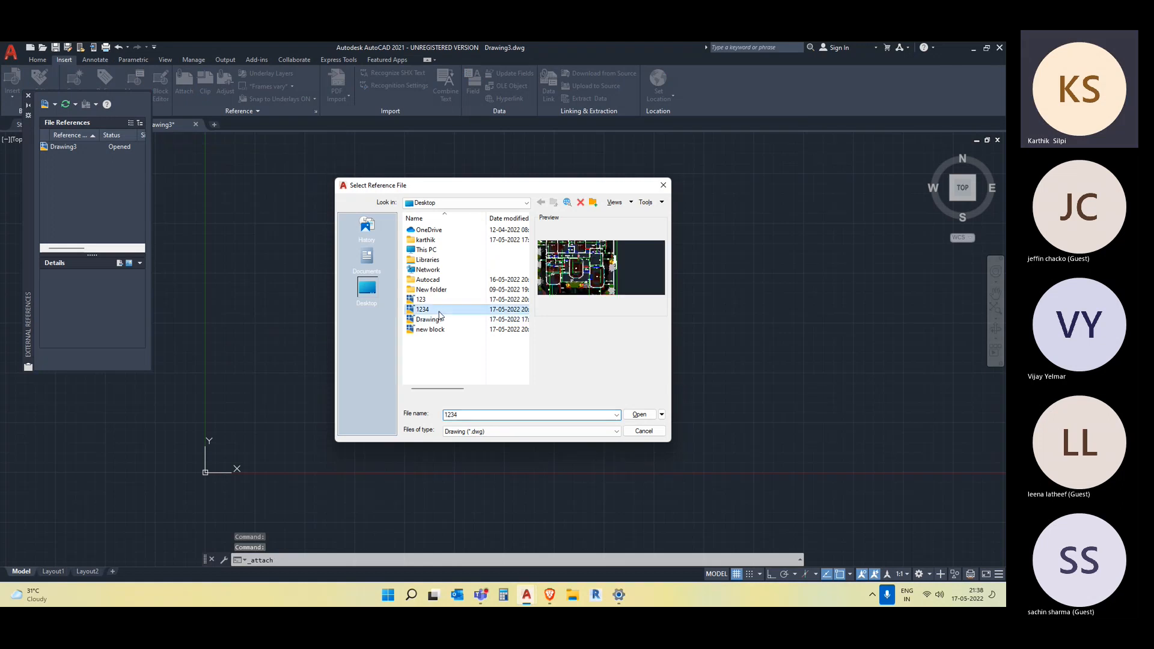
click(639, 414)
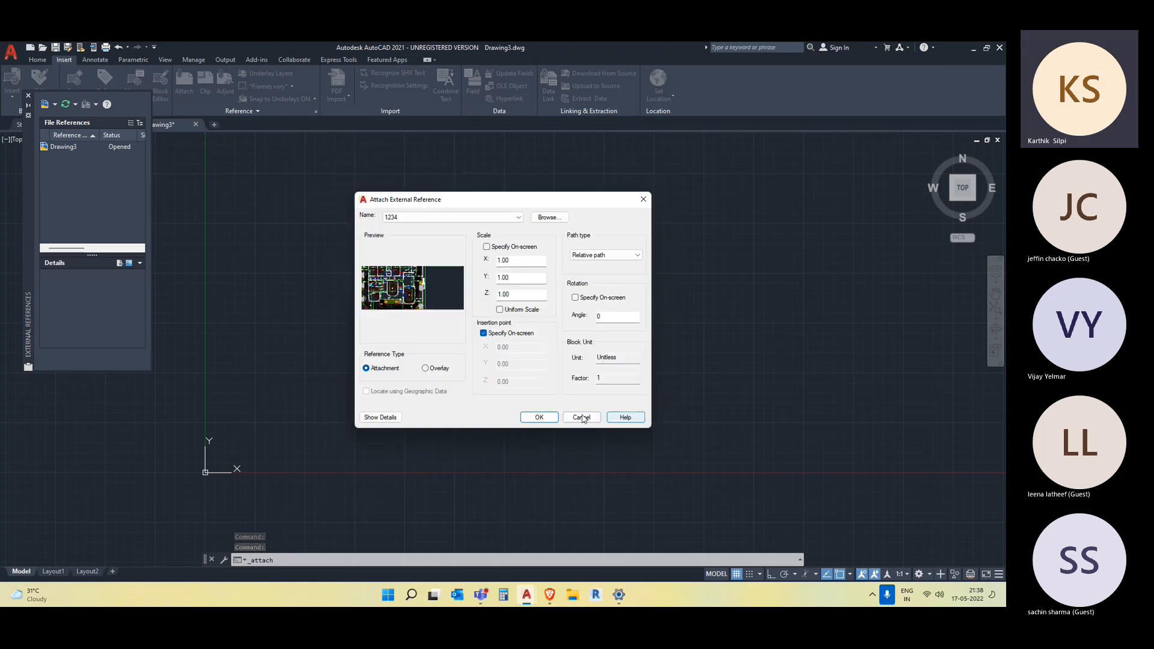
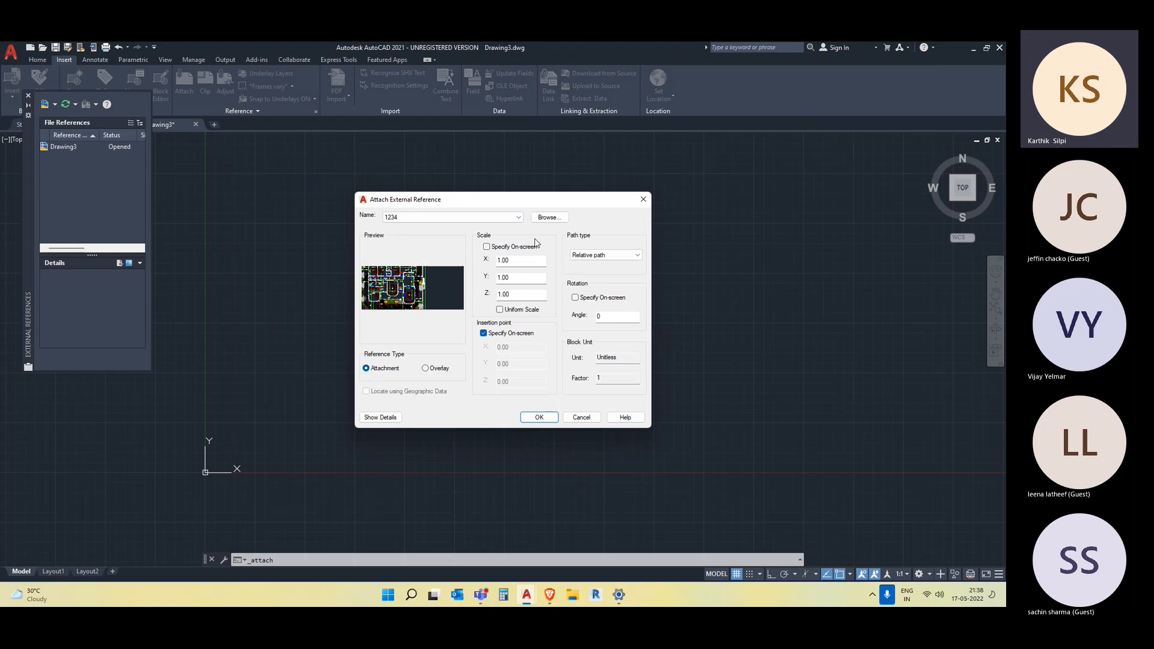
click(548, 416)
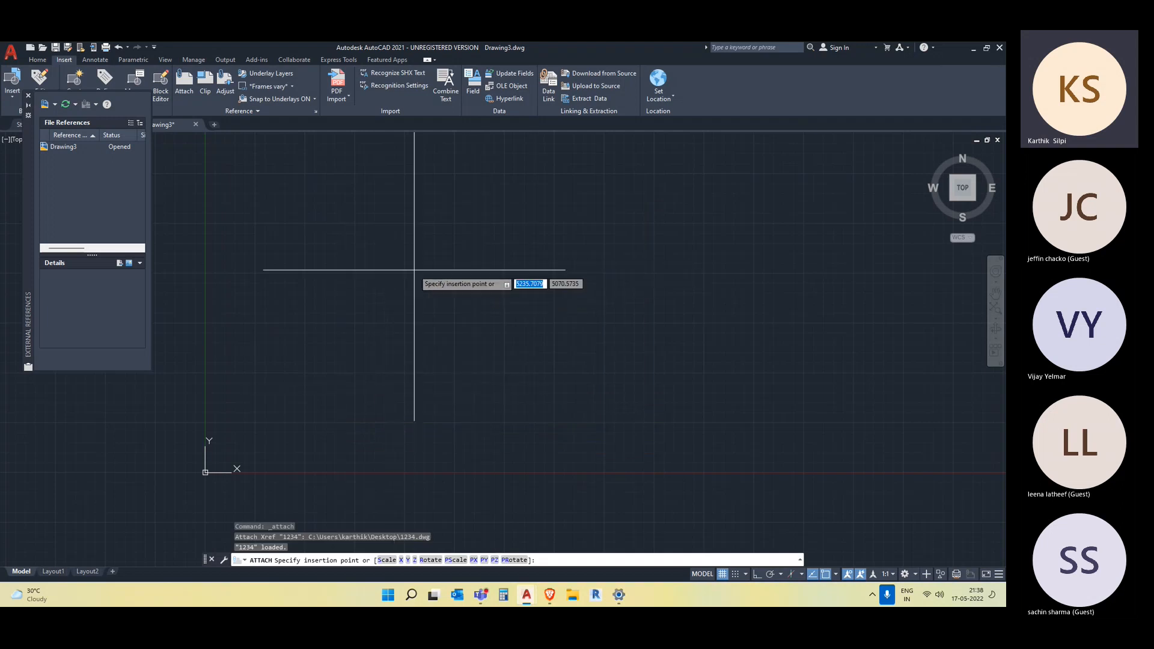
click(414, 269)
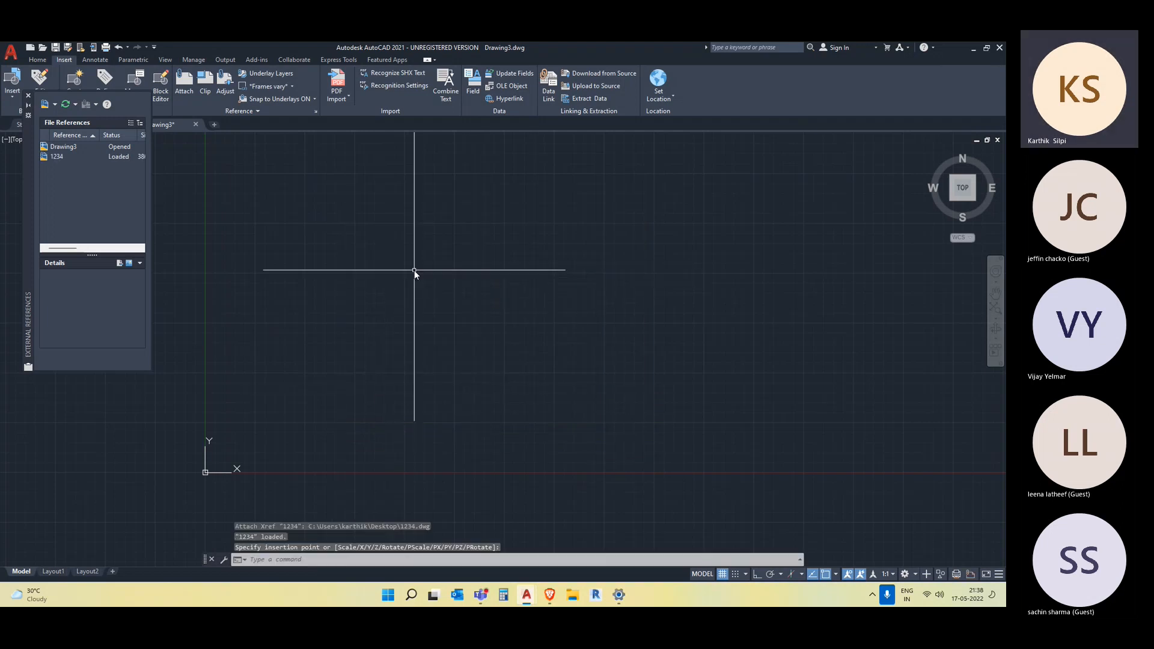
key(Return)
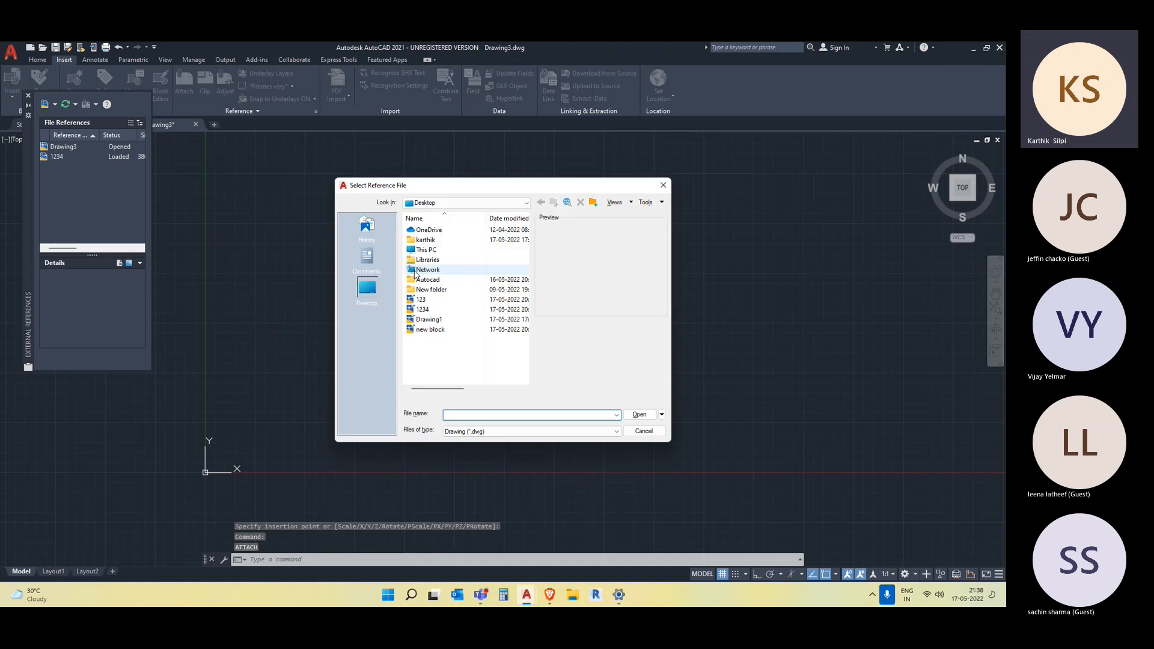
click(661, 187)
- Move the attached 1234 plan from its distant position to a spot near the drawing origin
scroll(459, 333, down, 4)
scroll(459, 332, down, 4)
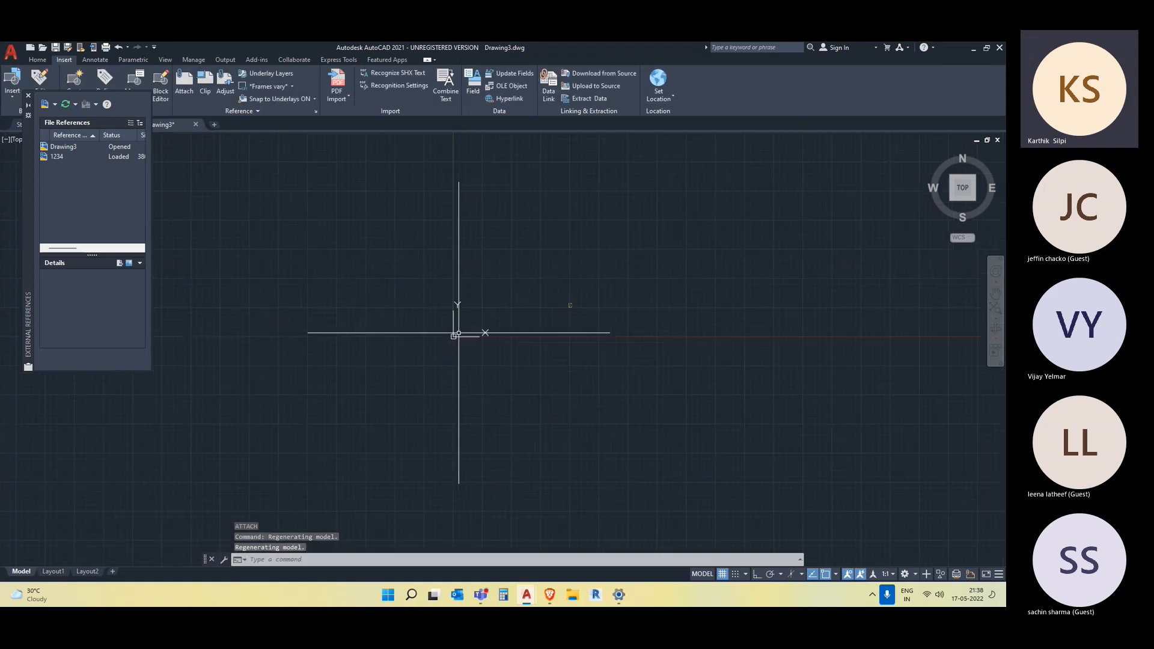
scroll(550, 318, up, 3)
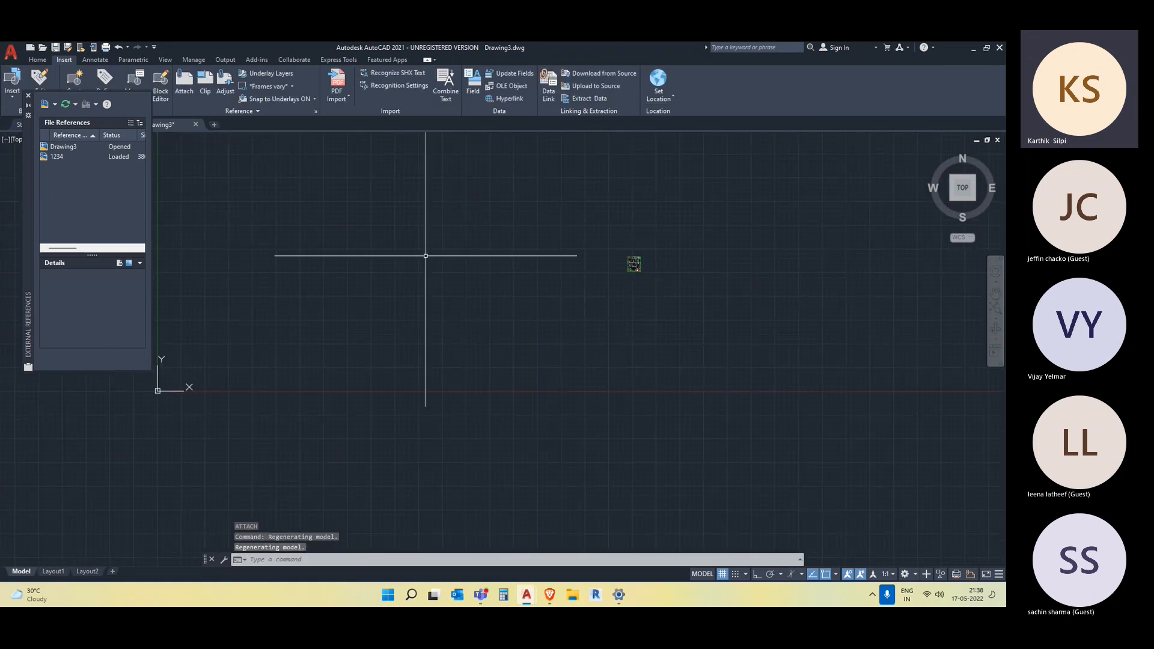
click(680, 312)
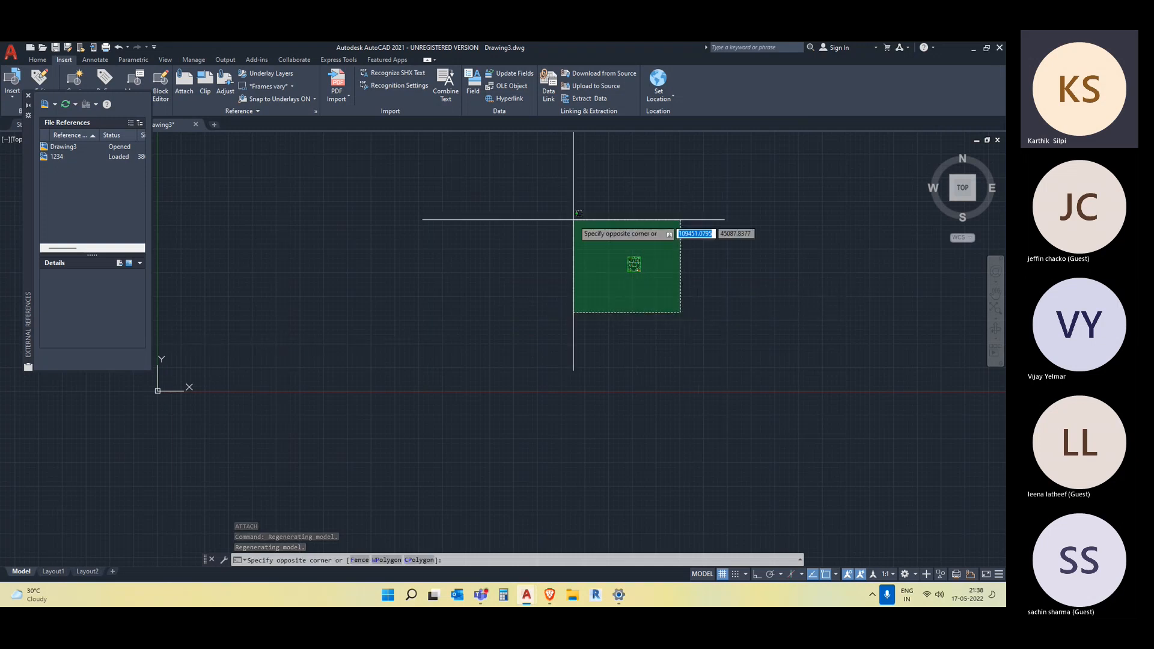
click(574, 219)
text(m)
key(Return)
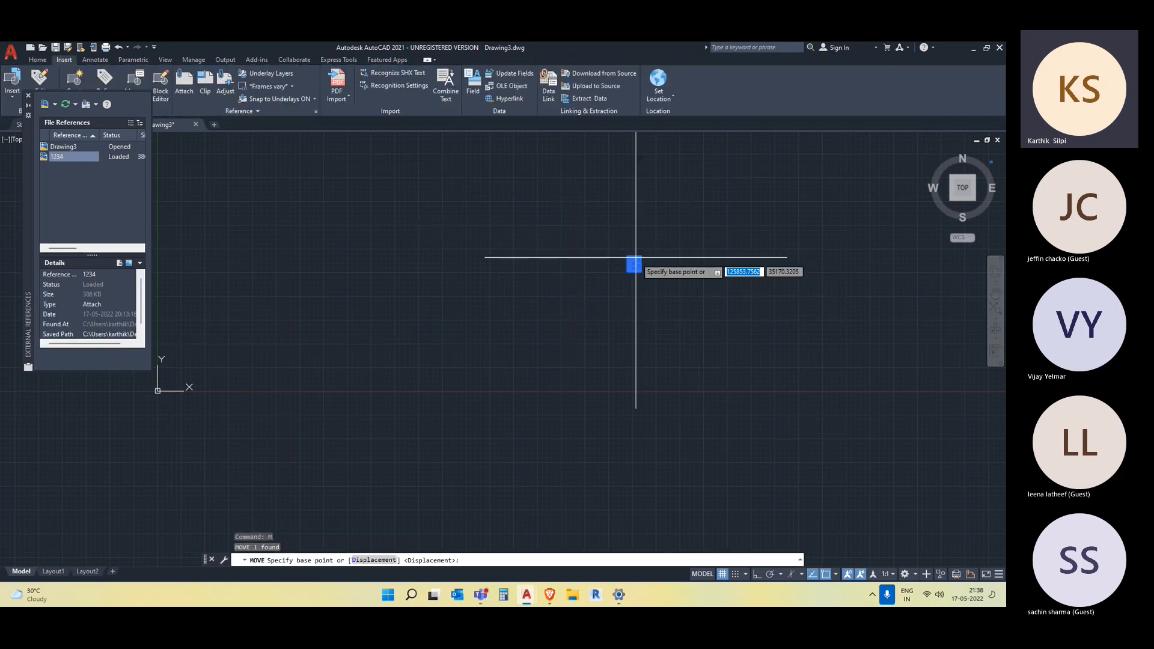
click(635, 258)
middle_drag(194, 348, 312, 344)
scroll(299, 355, up, 2)
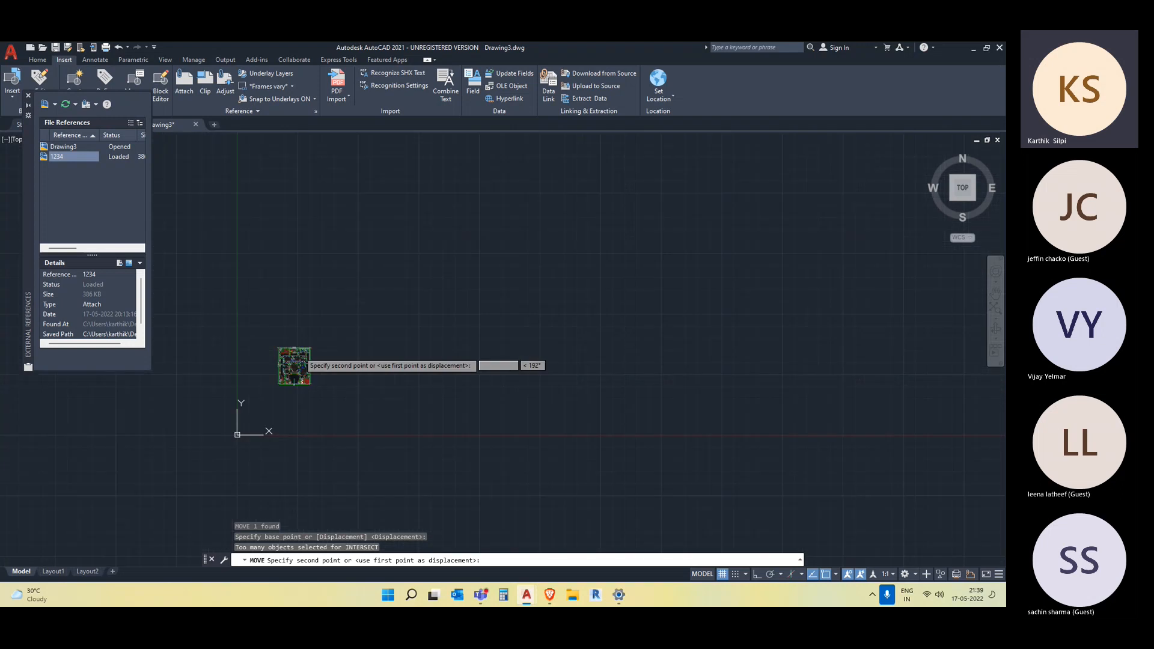
click(316, 298)
scroll(317, 322, up, 5)
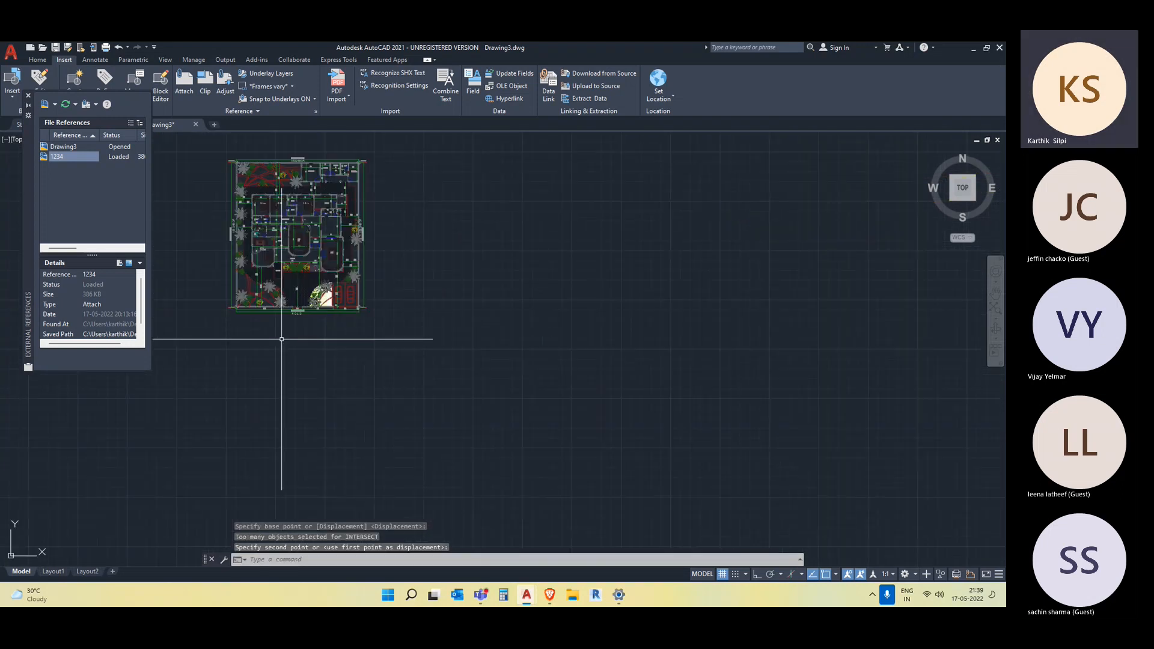
scroll(279, 339, up, 2)
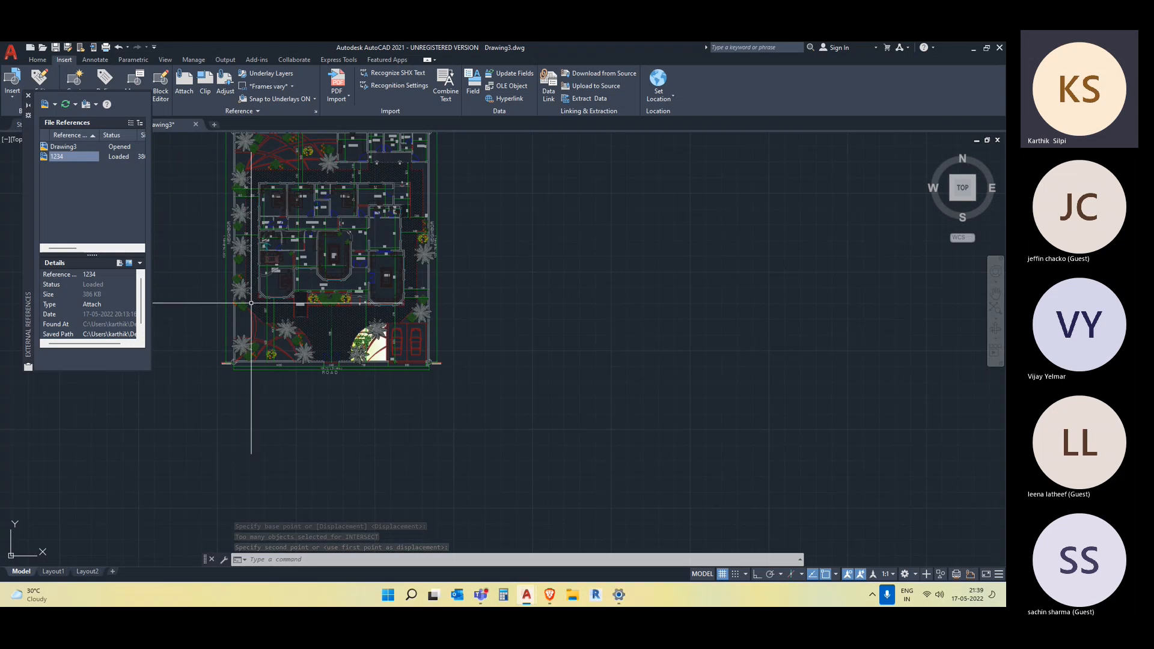
text(l)
key(Return)
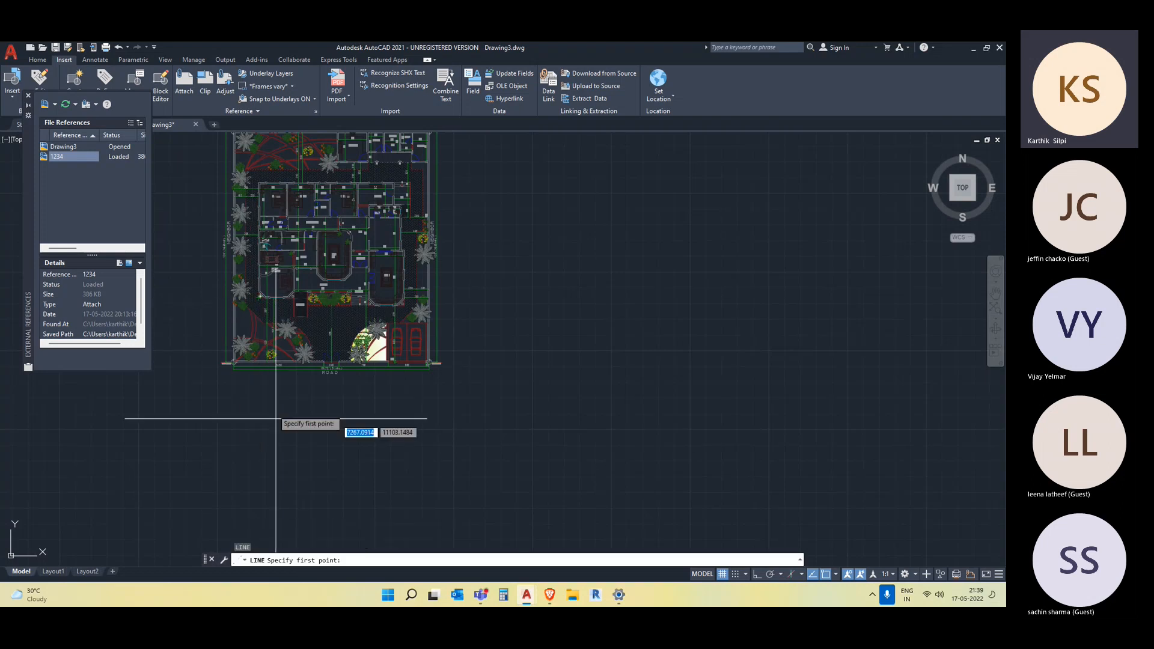
scroll(286, 303, up, 4)
scroll(502, 352, down, 4)
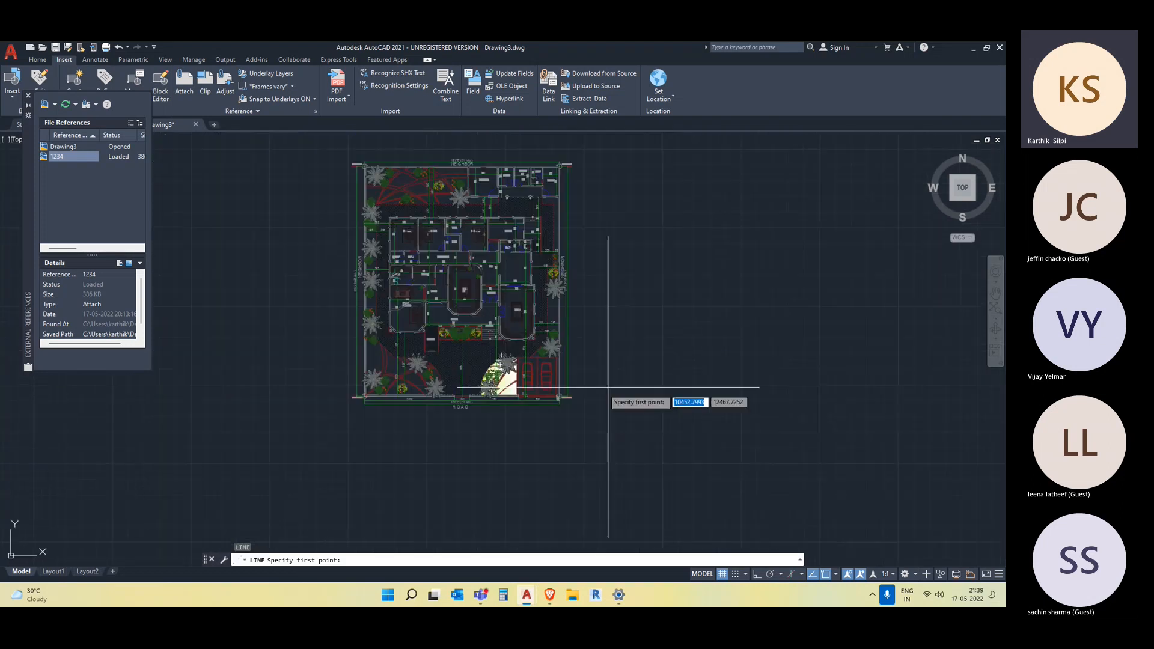
key(Escape)
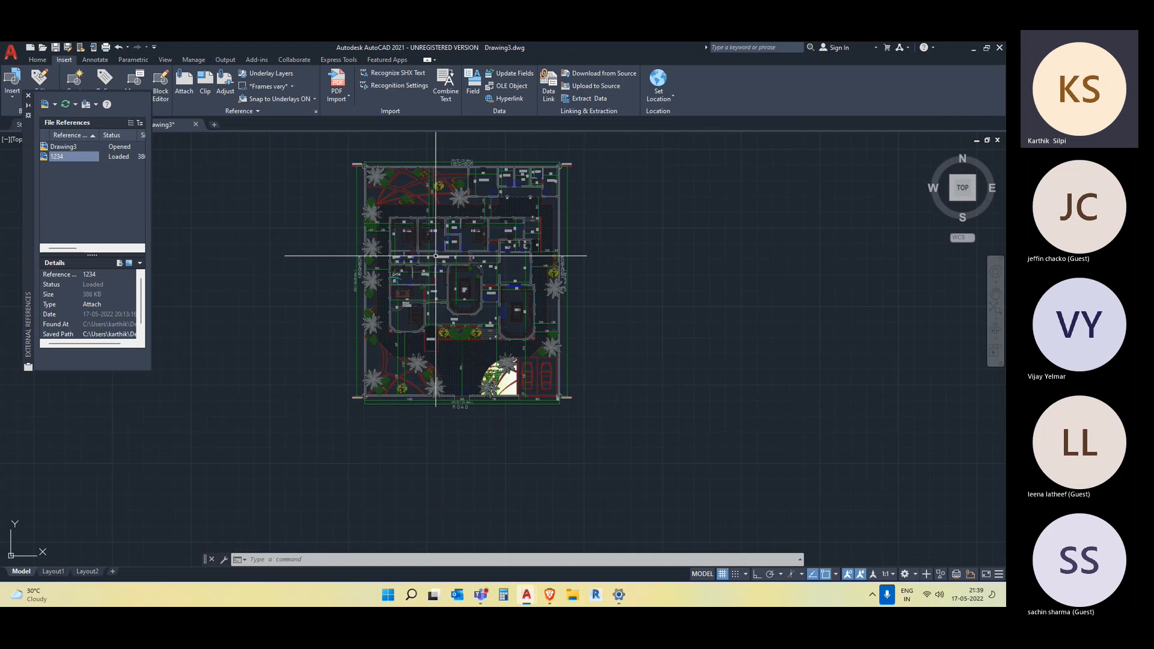
- Draw a circle with a radius of about 9 units over the upper-left wall corner of the leftmost bedroom
scroll(324, 332, up, 8)
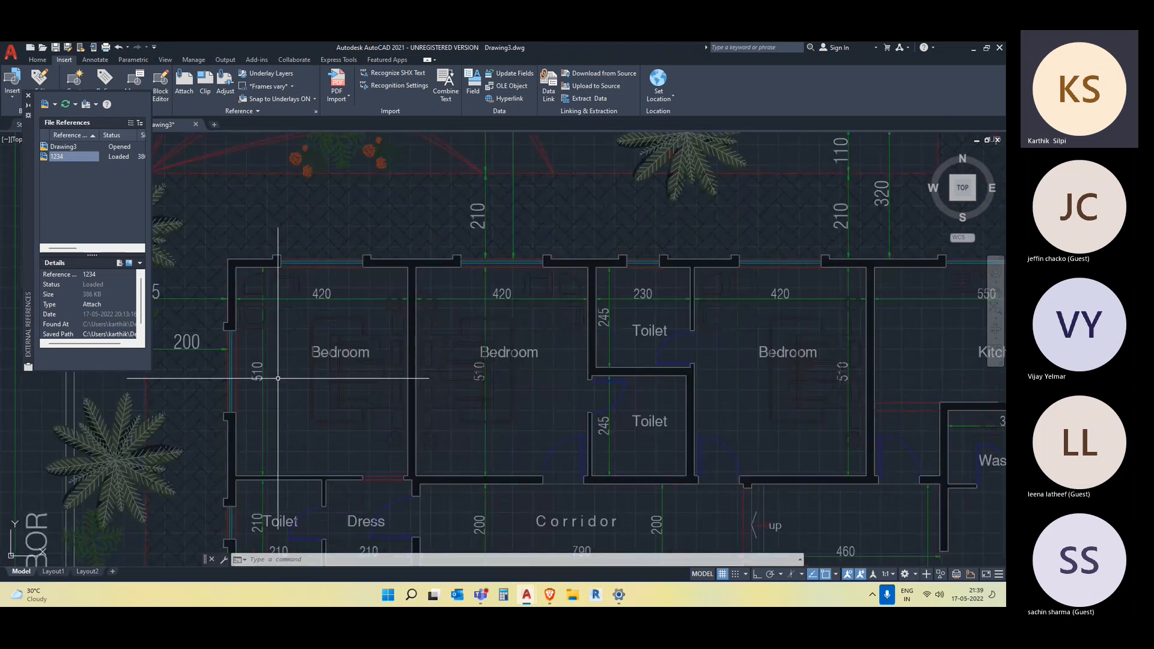
scroll(324, 248, down, 8)
scroll(358, 359, down, 4)
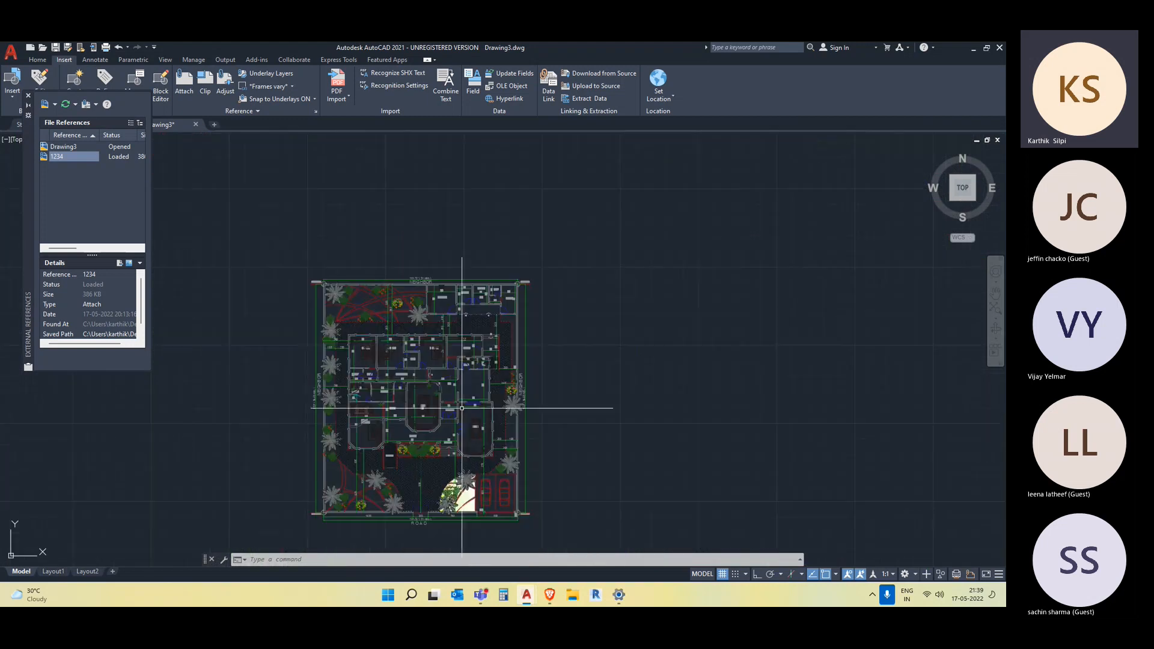
click(37, 59)
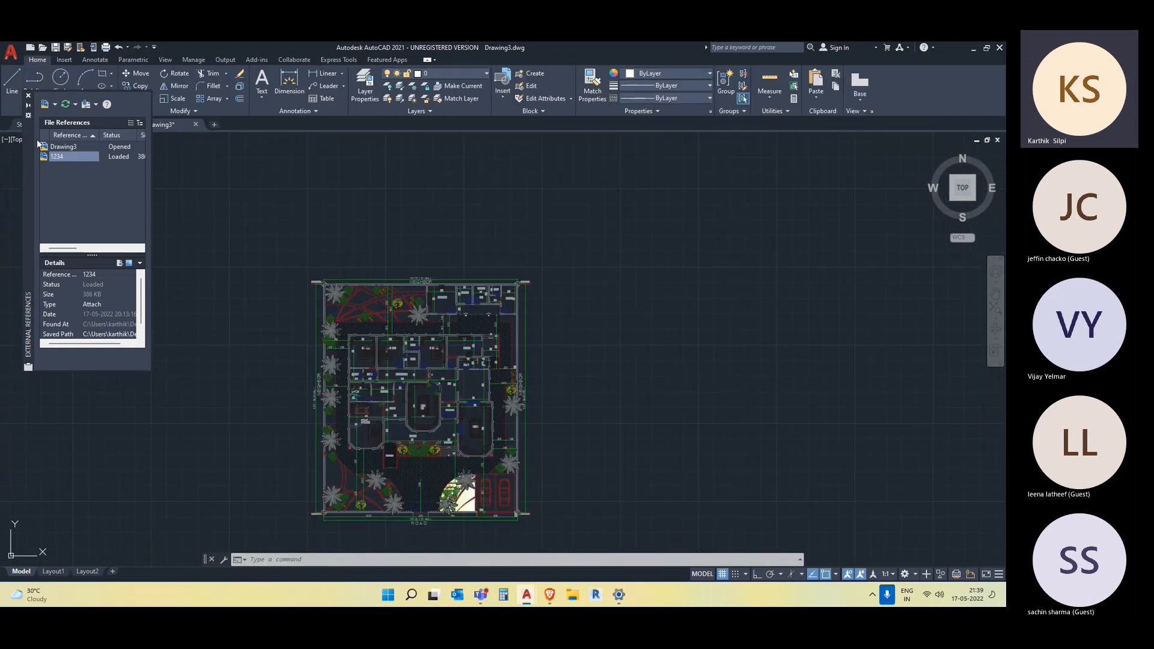
click(61, 76)
scroll(383, 365, up, 2)
scroll(383, 365, up, 6)
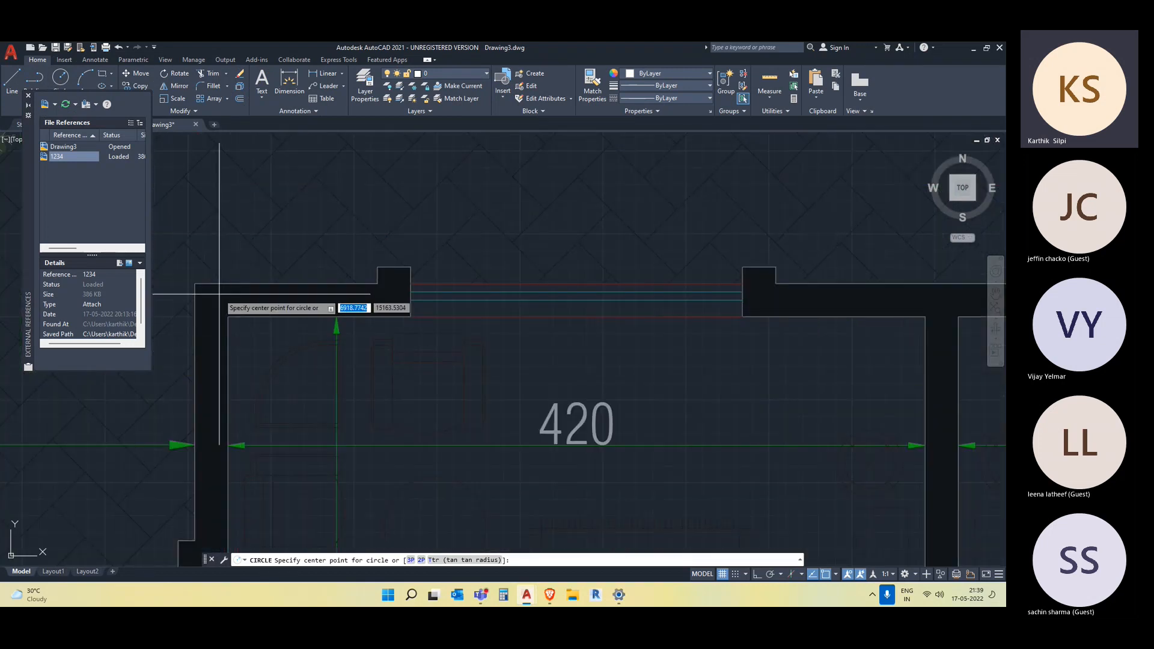
click(212, 292)
scroll(214, 288, up, 2)
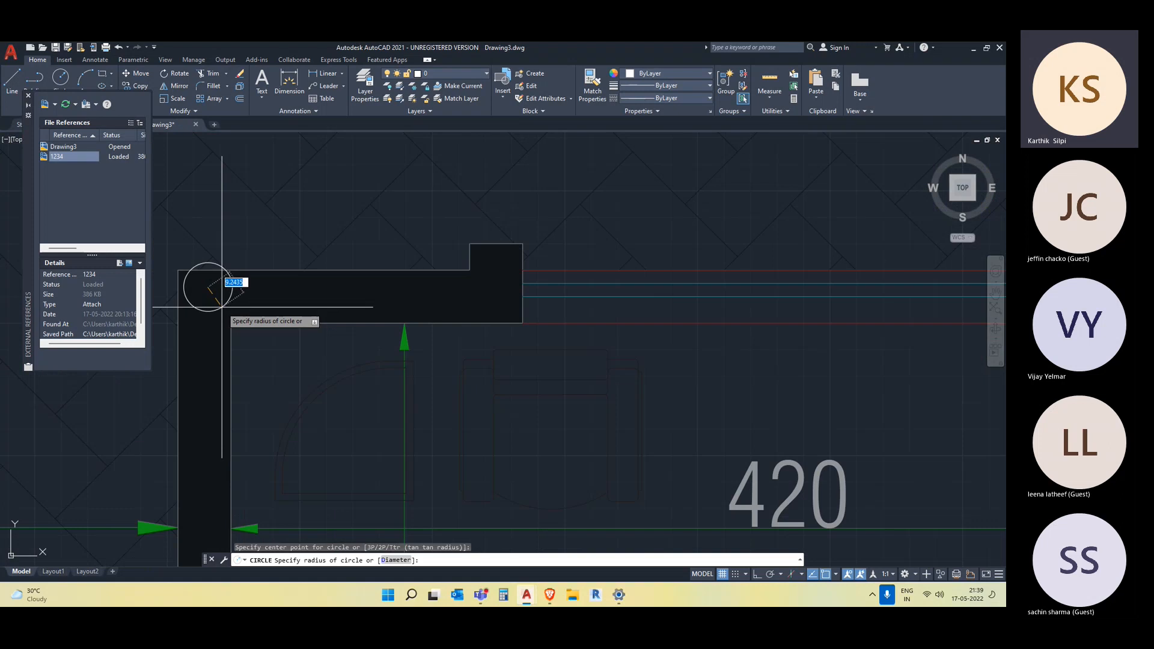
click(221, 307)
- Shift the circle by its center about 4 units down and to the left within the wall corner
drag(222, 304, 215, 295)
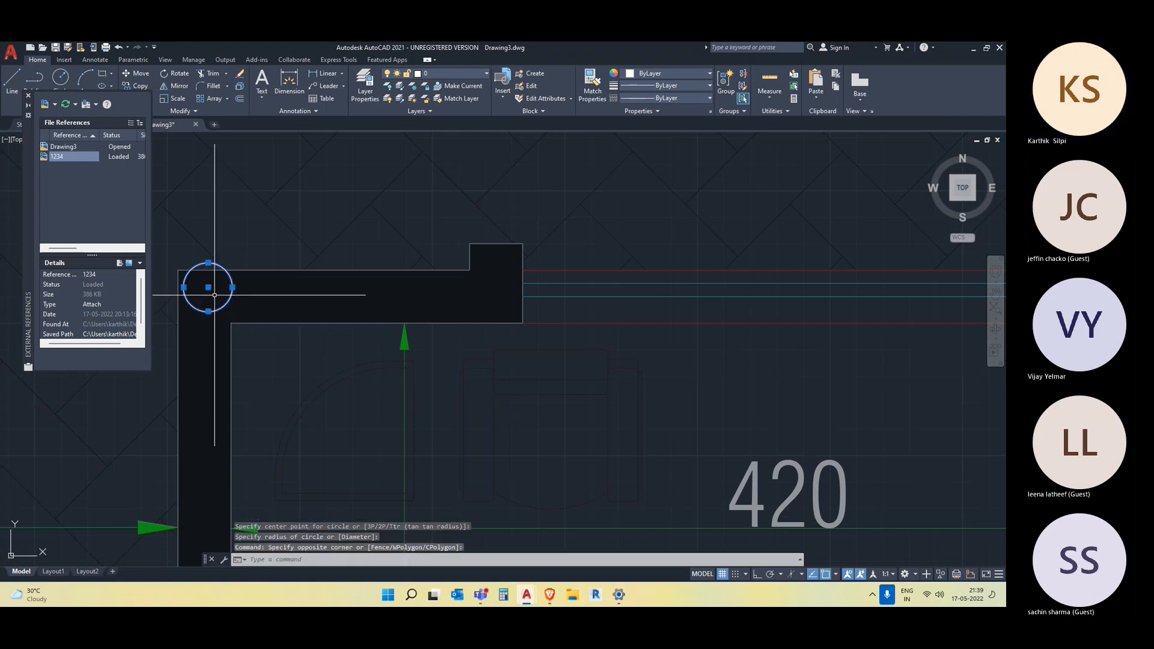
click(208, 287)
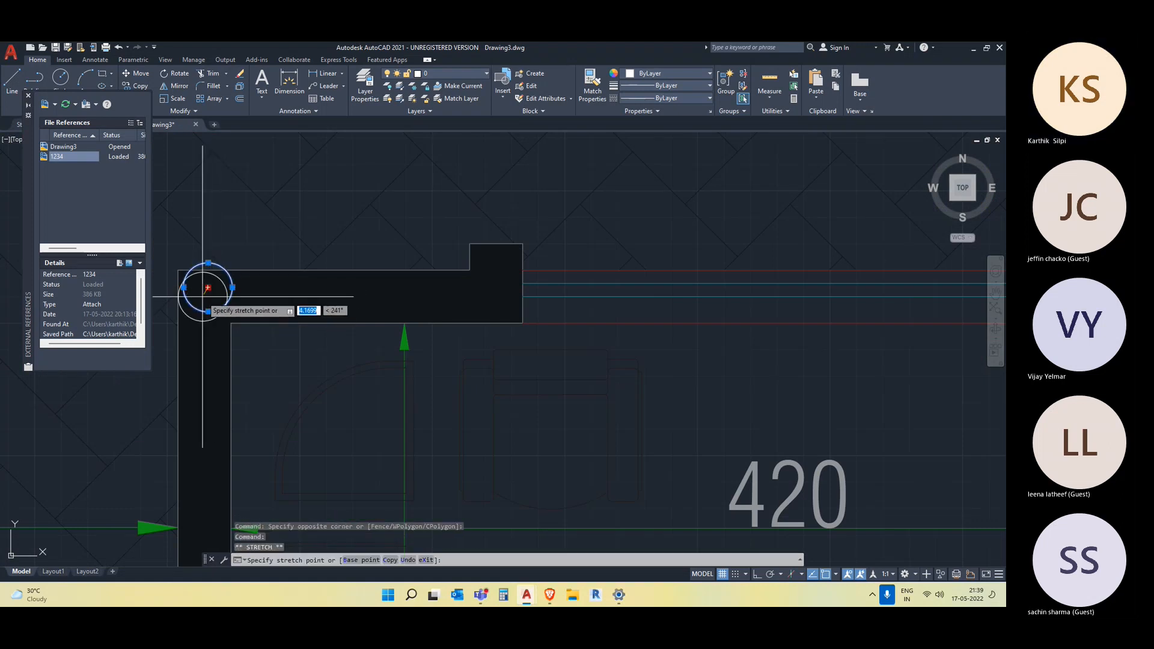
click(203, 296)
scroll(242, 328, down, 5)
scroll(432, 452, down, 8)
middle_drag(615, 545, 561, 411)
- Select the whole attached 1234 plan with crossing windows to demonstrate that it is picked as one object
click(724, 515)
click(541, 324)
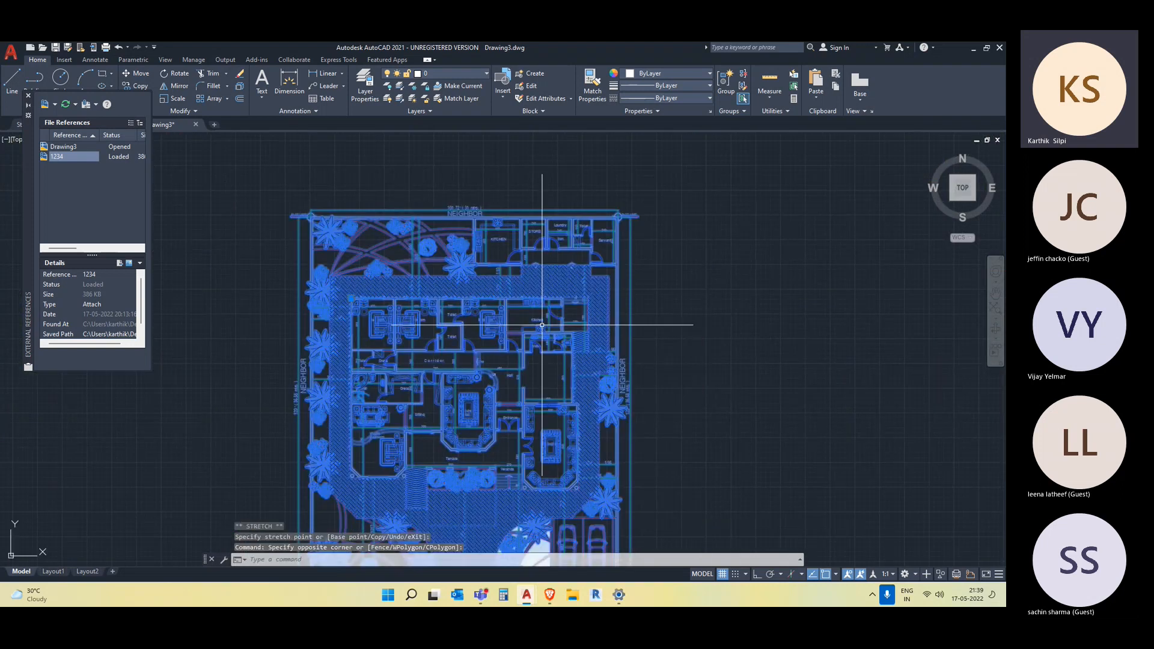
click(528, 367)
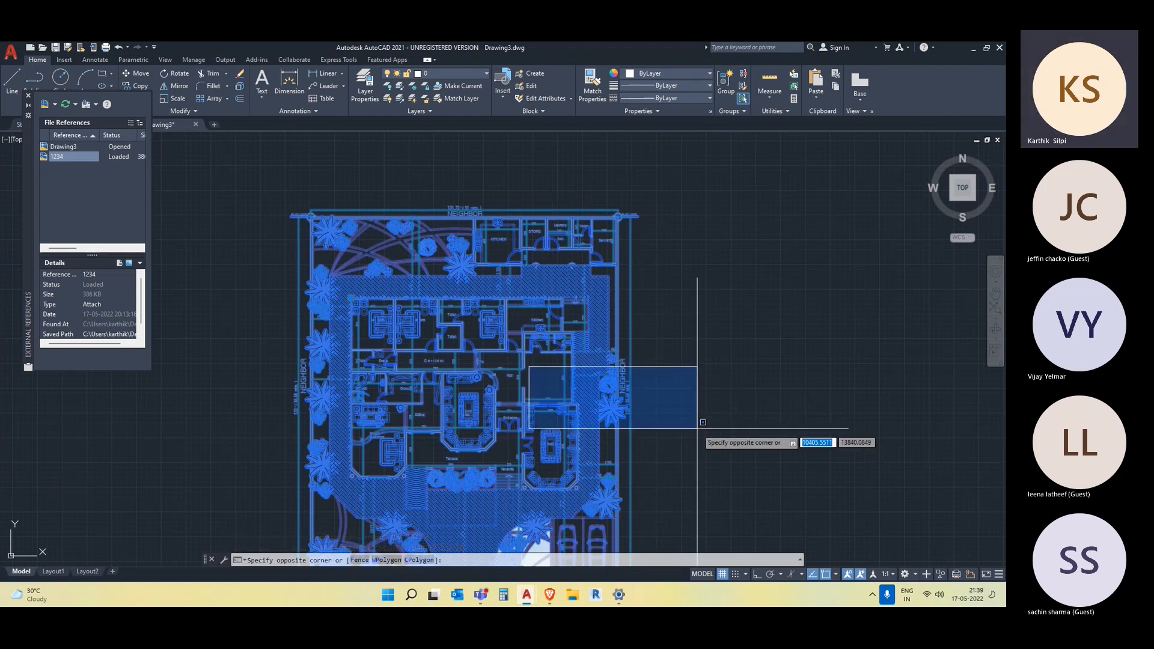
scroll(675, 381, down, 2)
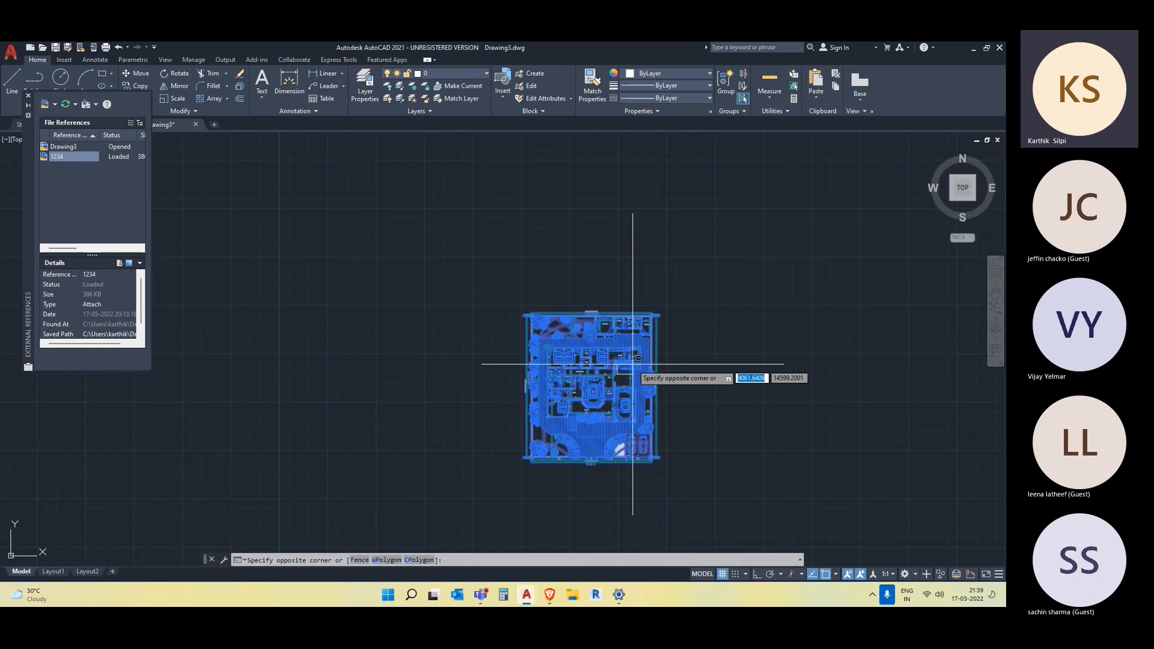
click(628, 355)
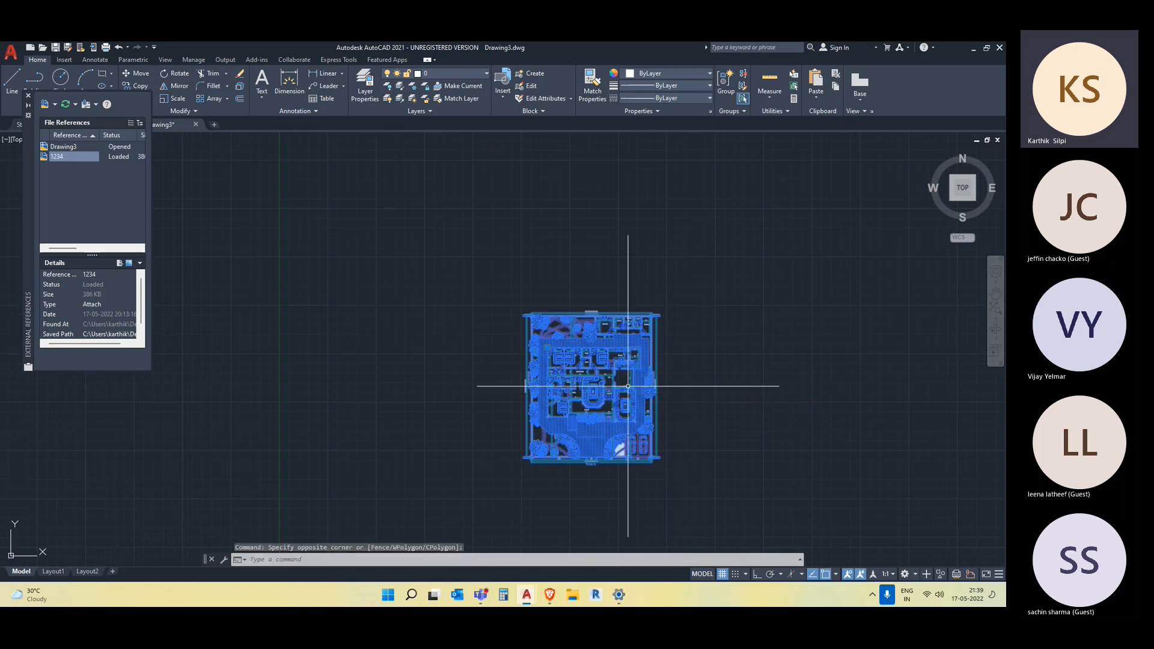
click(780, 473)
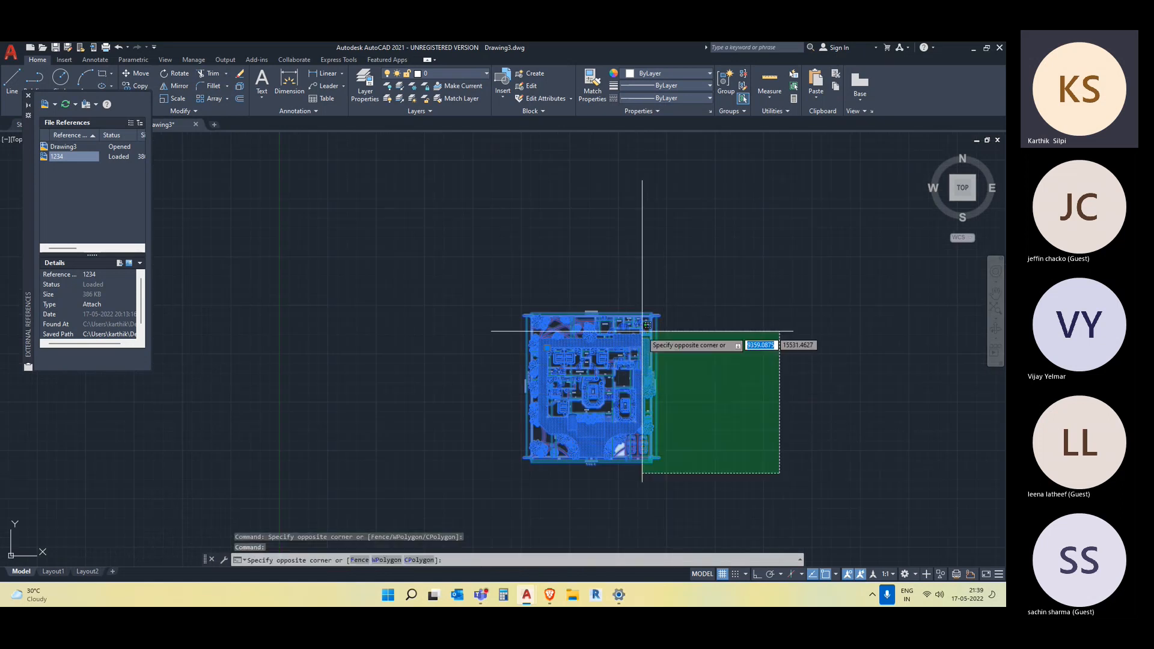
scroll(753, 407, down, 2)
middle_drag(747, 428, 481, 391)
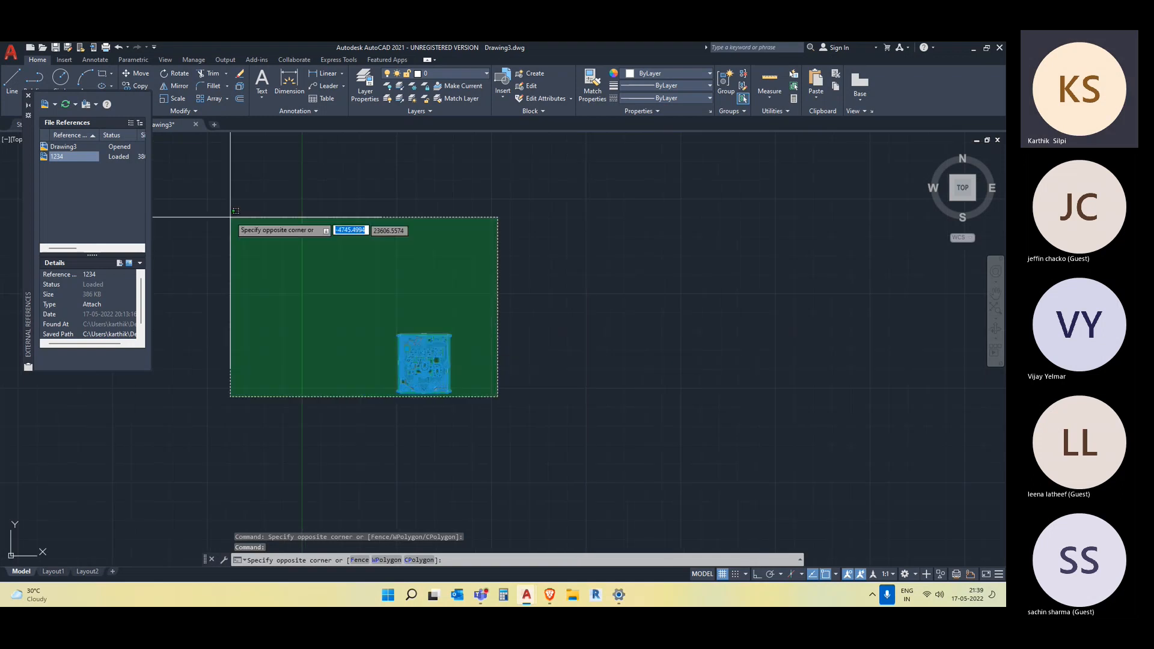
click(585, 396)
scroll(438, 389, up, 5)
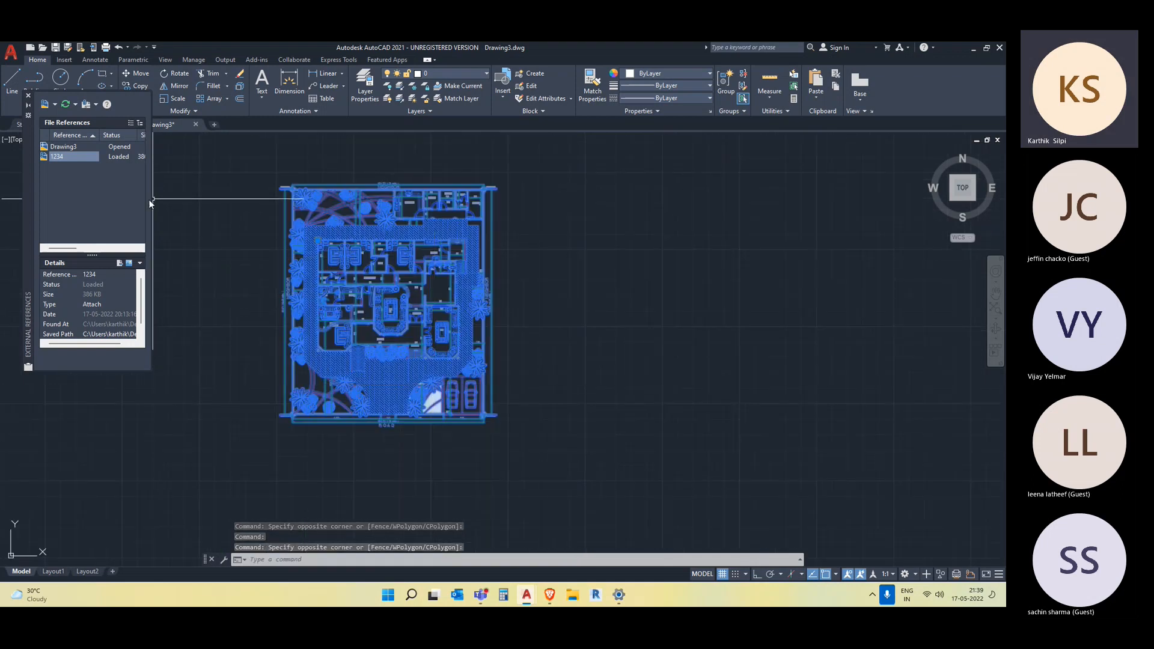
- Widen the external references list to examine the saved path of 1234, and close the list
drag(151, 203, 388, 203)
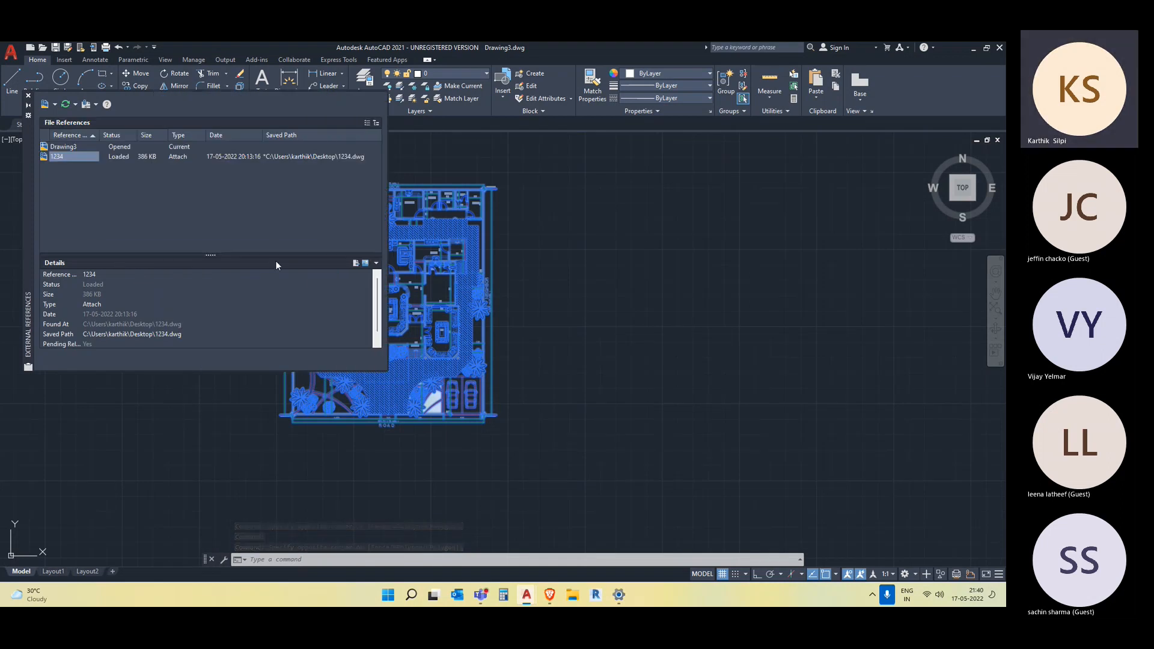
click(314, 157)
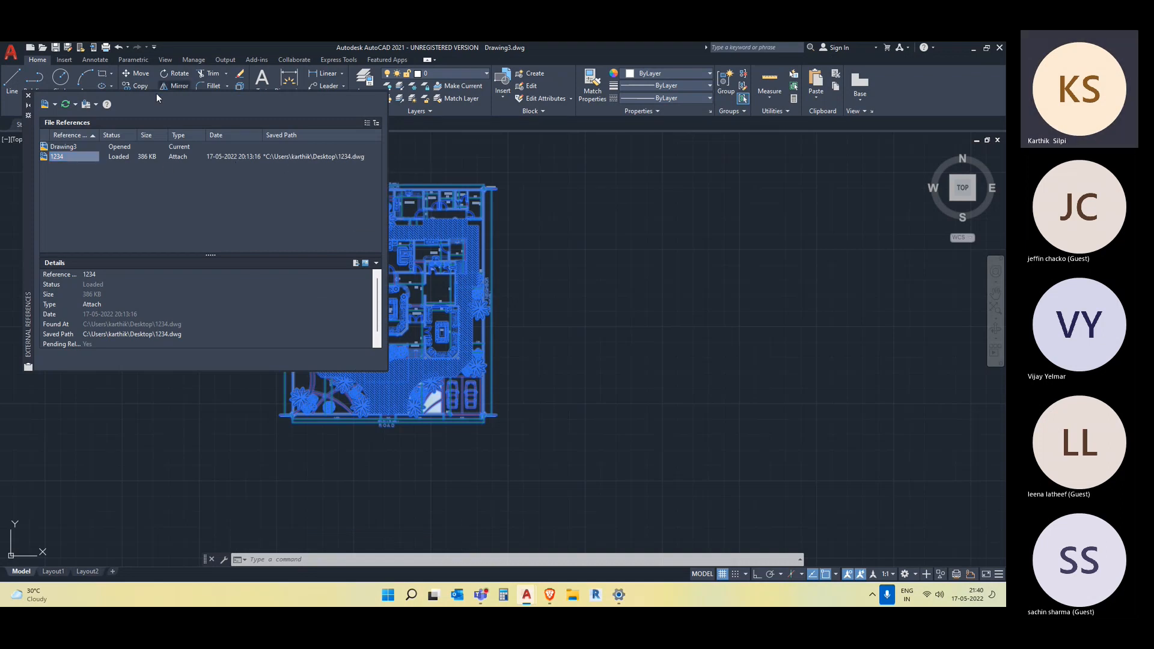
click(29, 95)
- Save the drawing with the attached 1234 plan to the desktop under the file name aa
scroll(412, 283, down, 4)
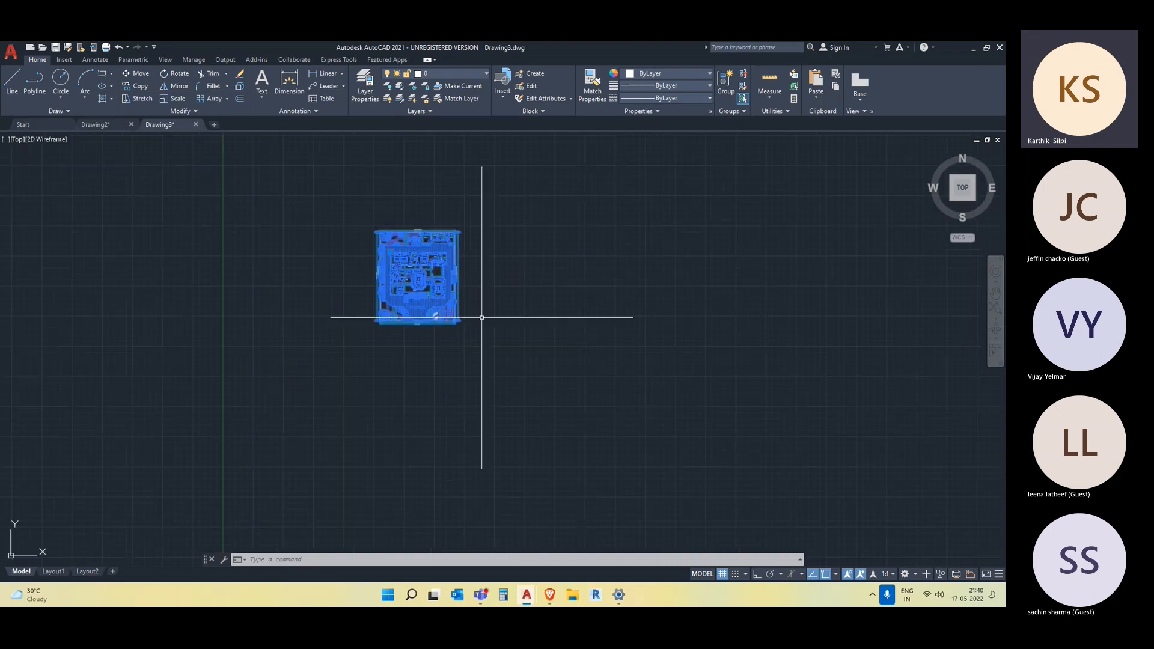
click(10, 54)
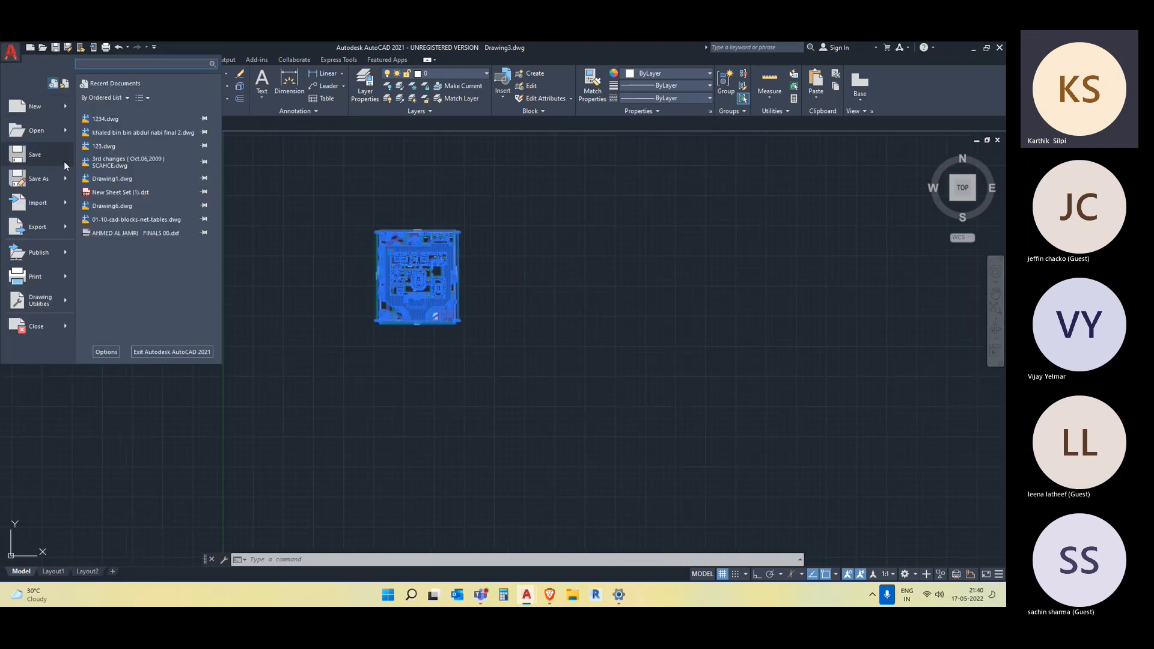
mouse_move(65, 179)
click(128, 123)
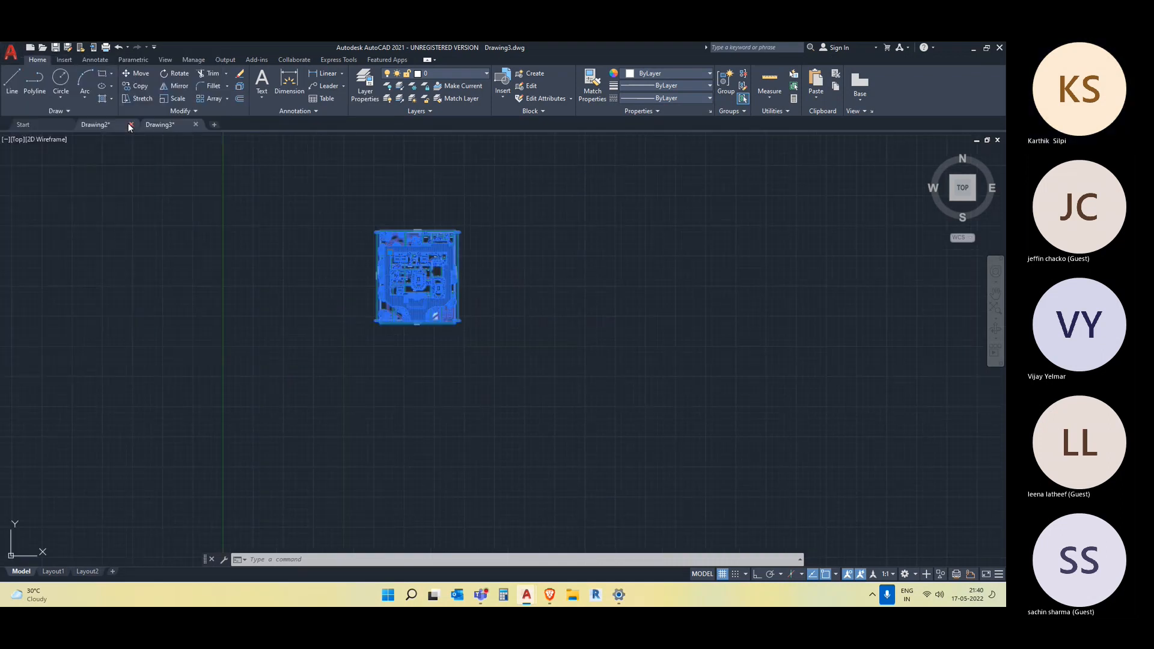
click(372, 298)
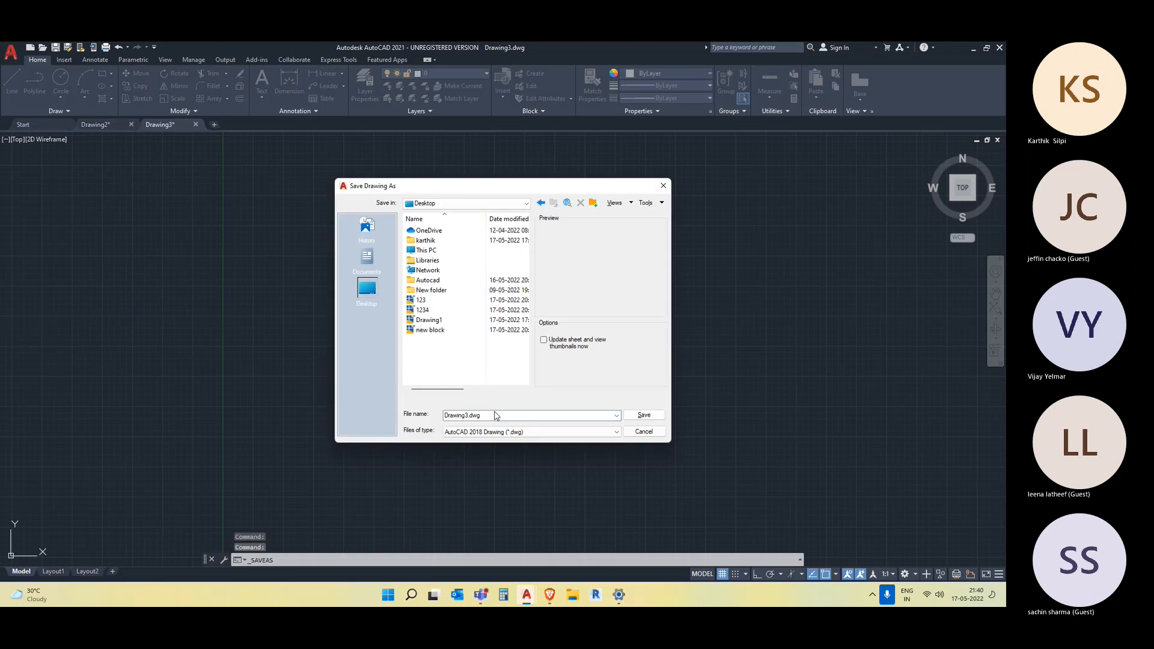
click(531, 414)
drag(471, 417, 369, 416)
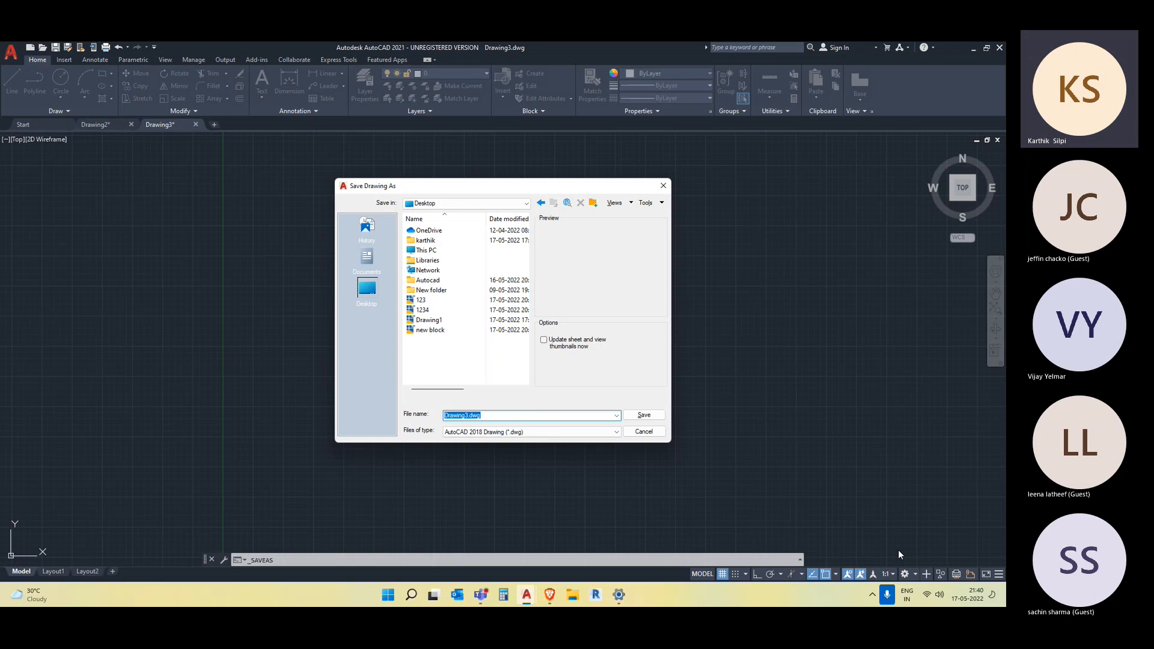
key(BackSpace)
text(aa)
click(644, 411)
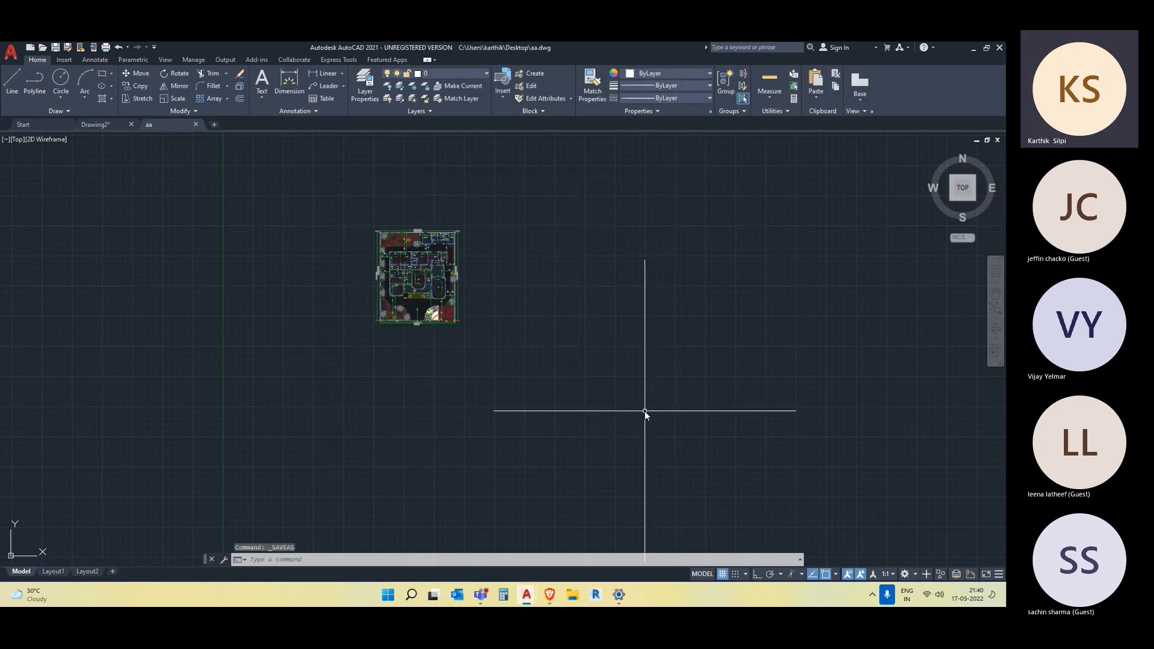
- Select the attached plan in aa, switch to the desktop, and move the 1234 drawing file into New folder
scroll(461, 296, down, 3)
scroll(413, 307, up, 3)
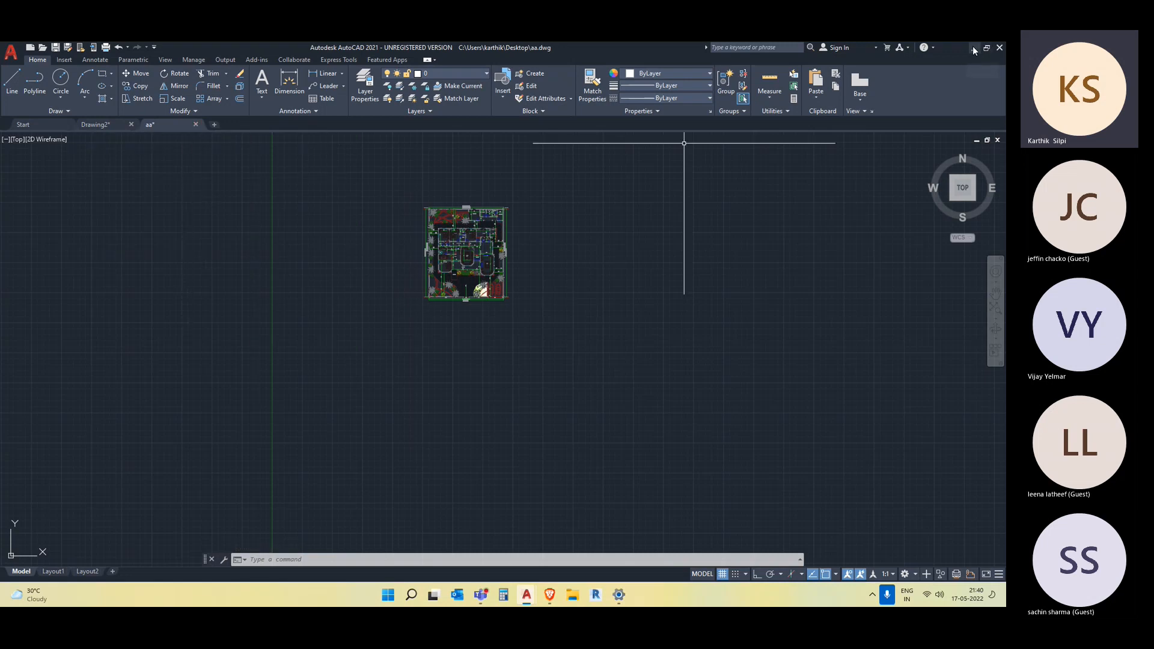
click(542, 298)
click(427, 200)
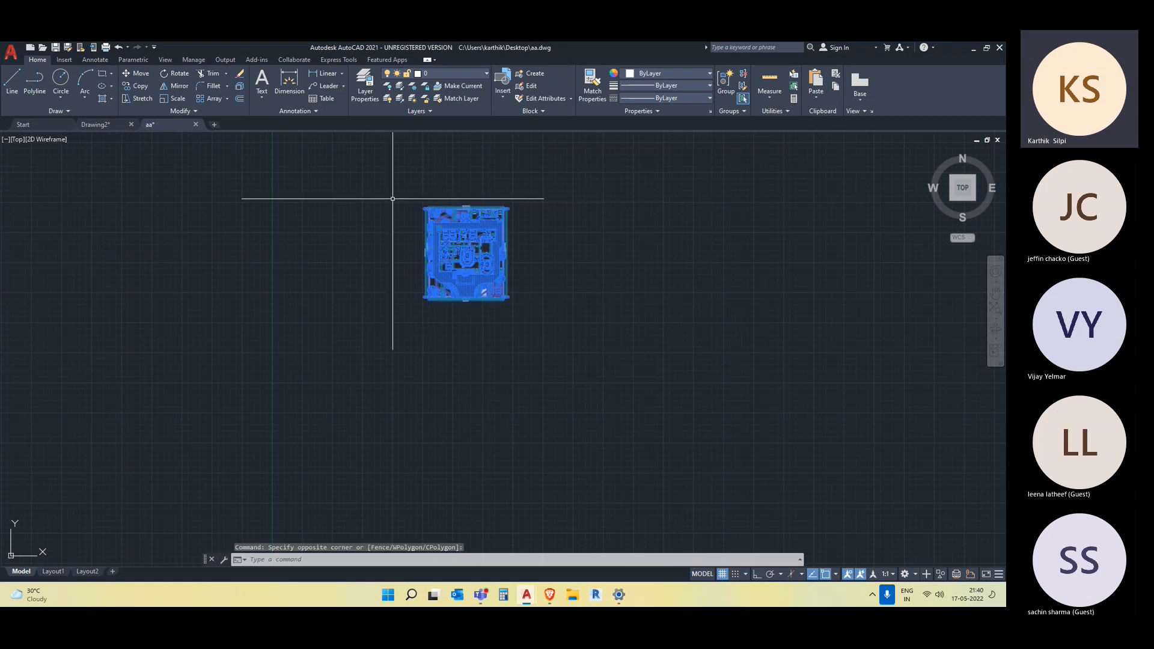
click(972, 47)
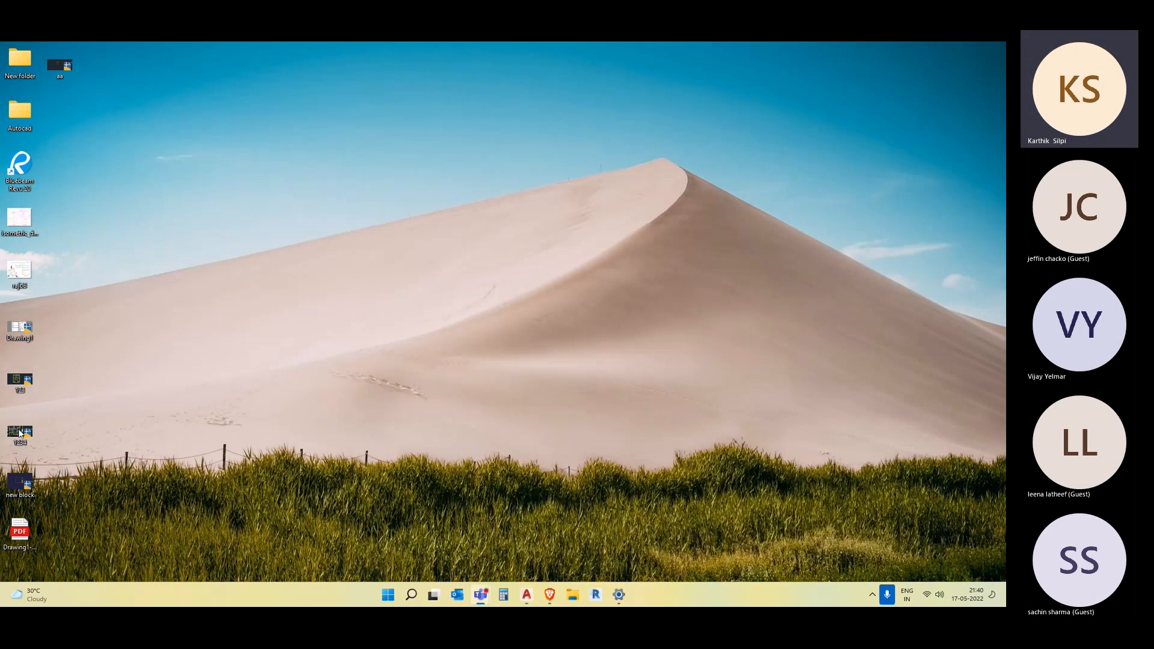
drag(77, 458, 22, 54)
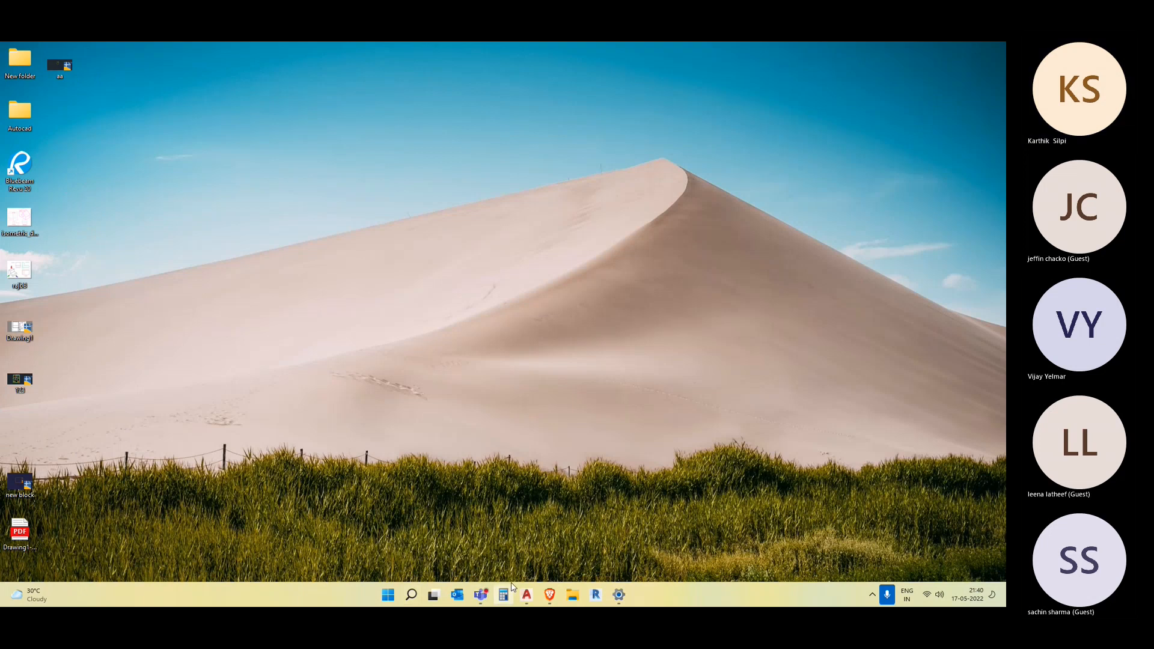
- Switch back to the aa drawing in AutoCAD, close it without saving changes, and maximize the program window
mouse_move(526, 595)
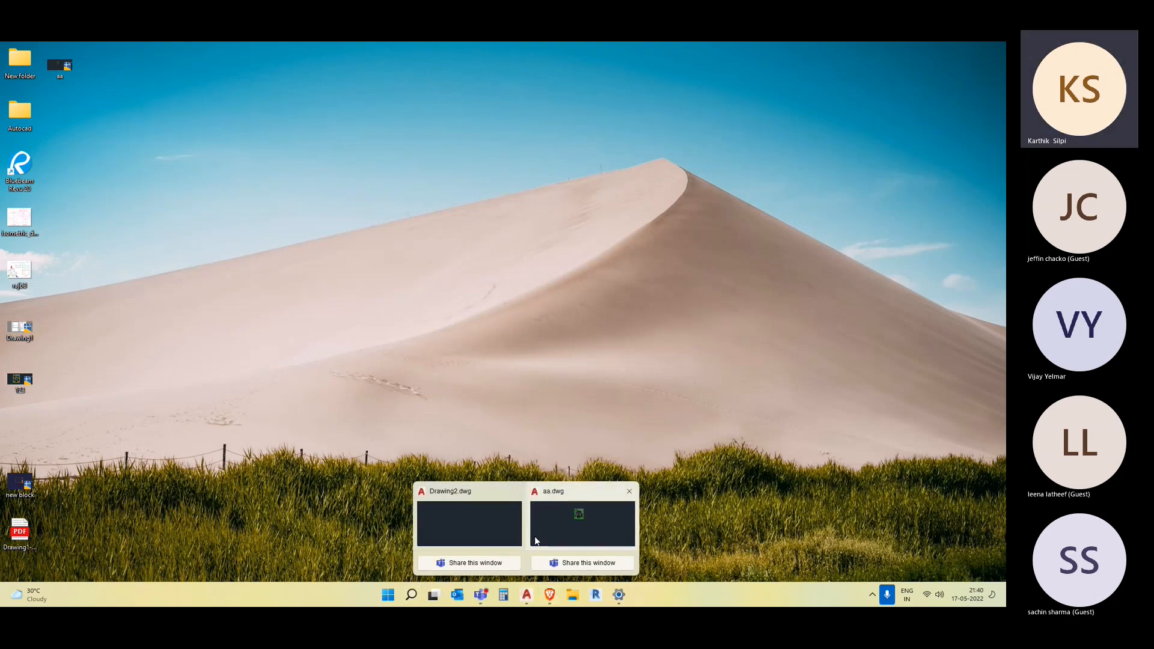
click(574, 529)
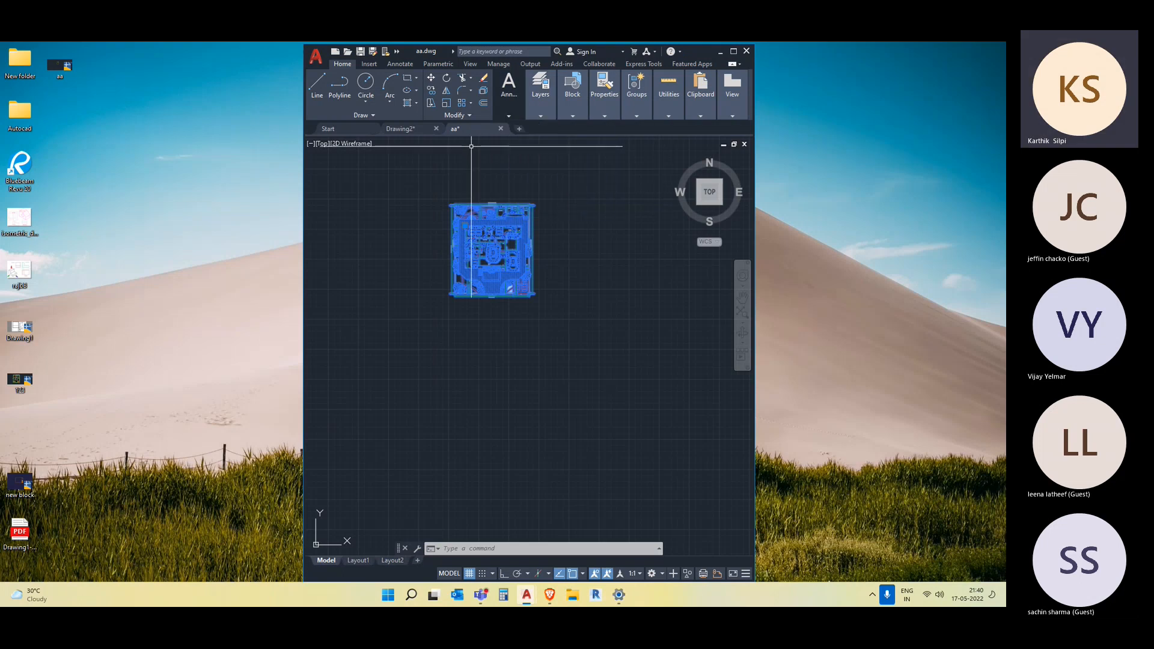
key(Escape)
key(Escape)
click(500, 129)
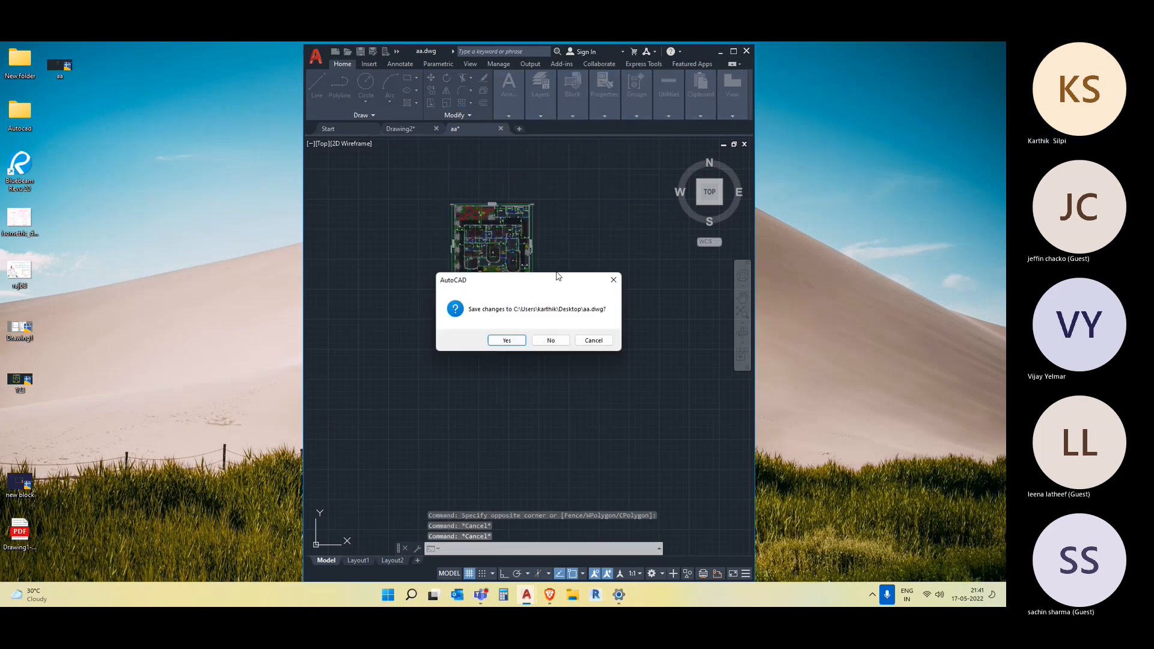
click(545, 336)
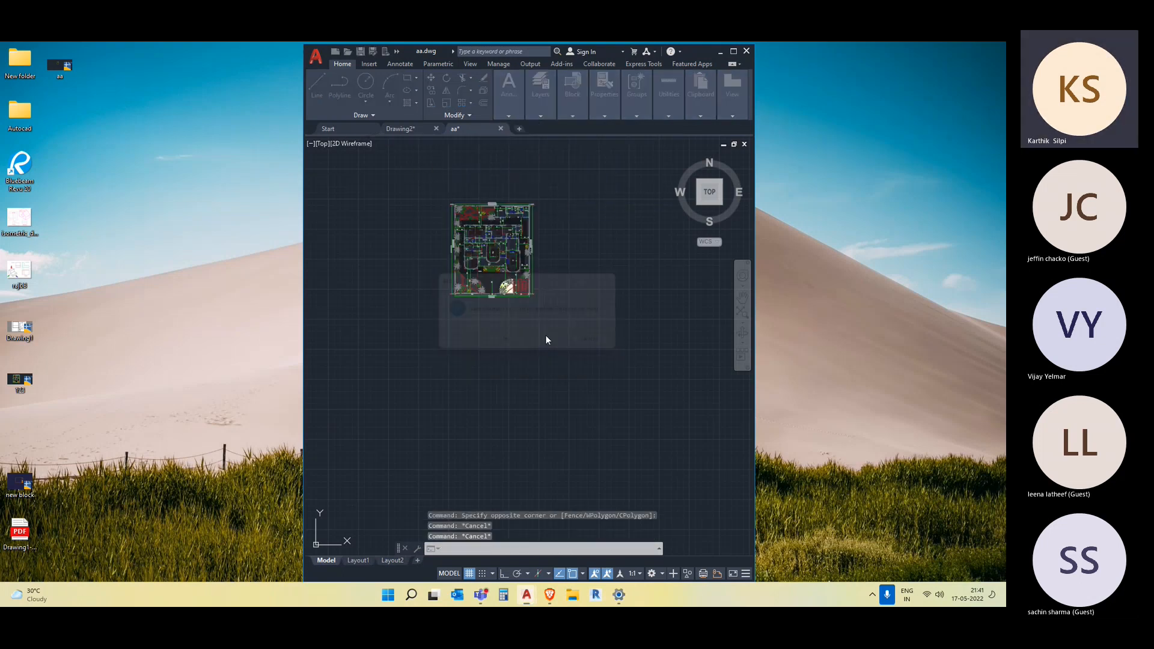
click(734, 52)
- Reopen aa.dwg and ignore its unresolved reference files
click(11, 53)
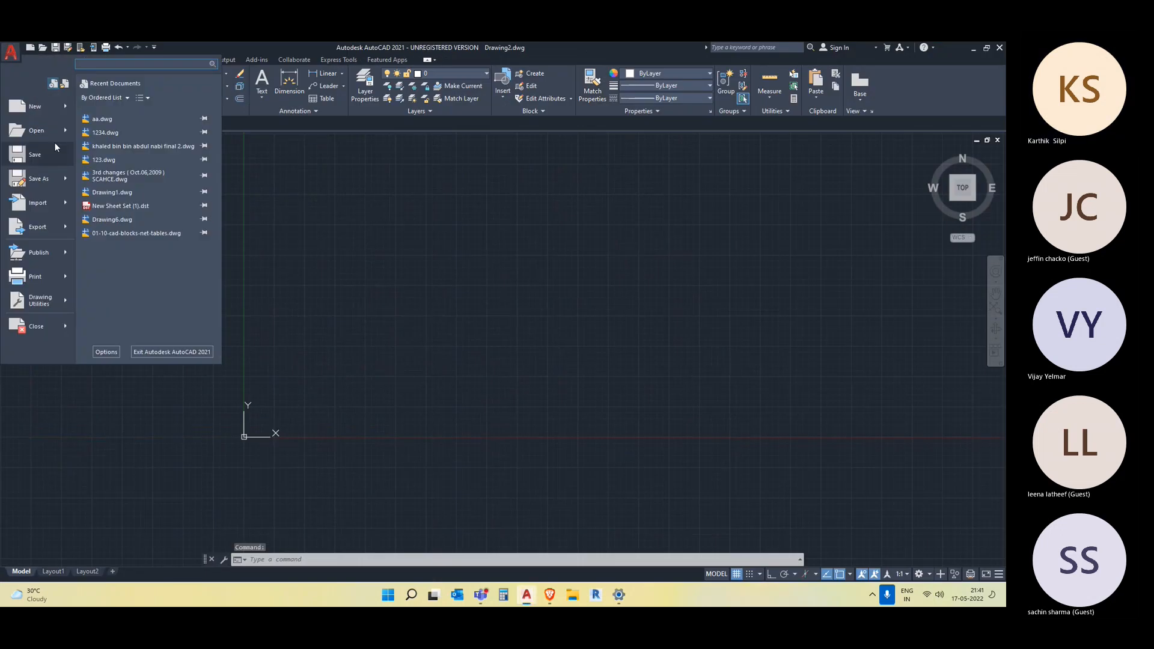
mouse_move(62, 133)
click(110, 114)
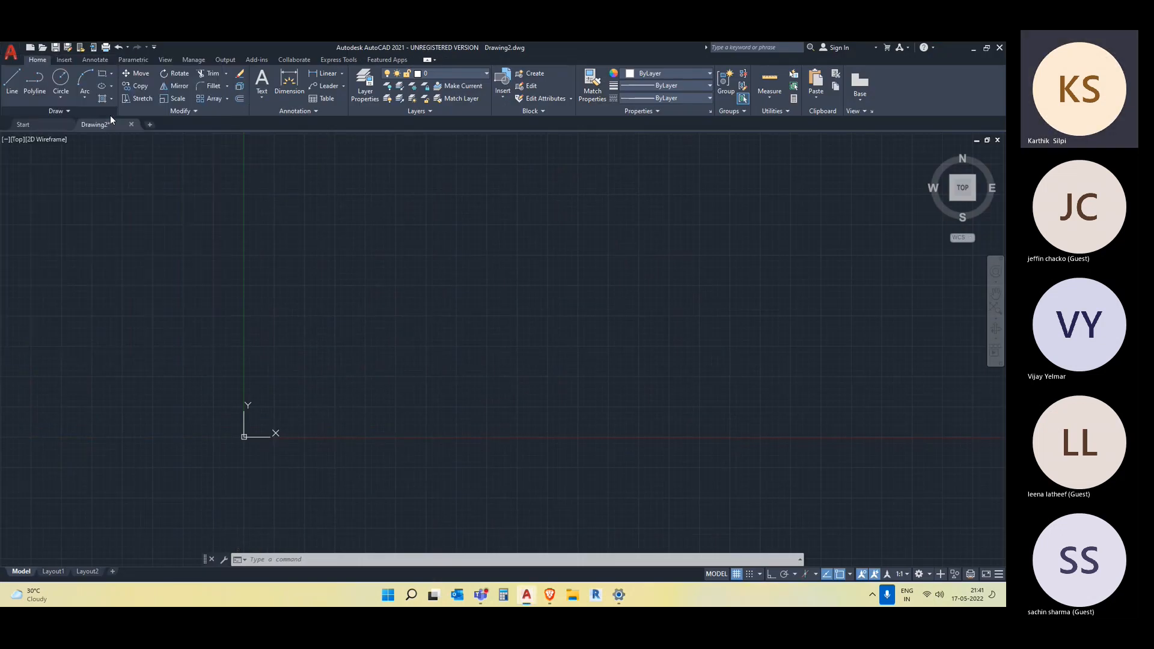
click(641, 415)
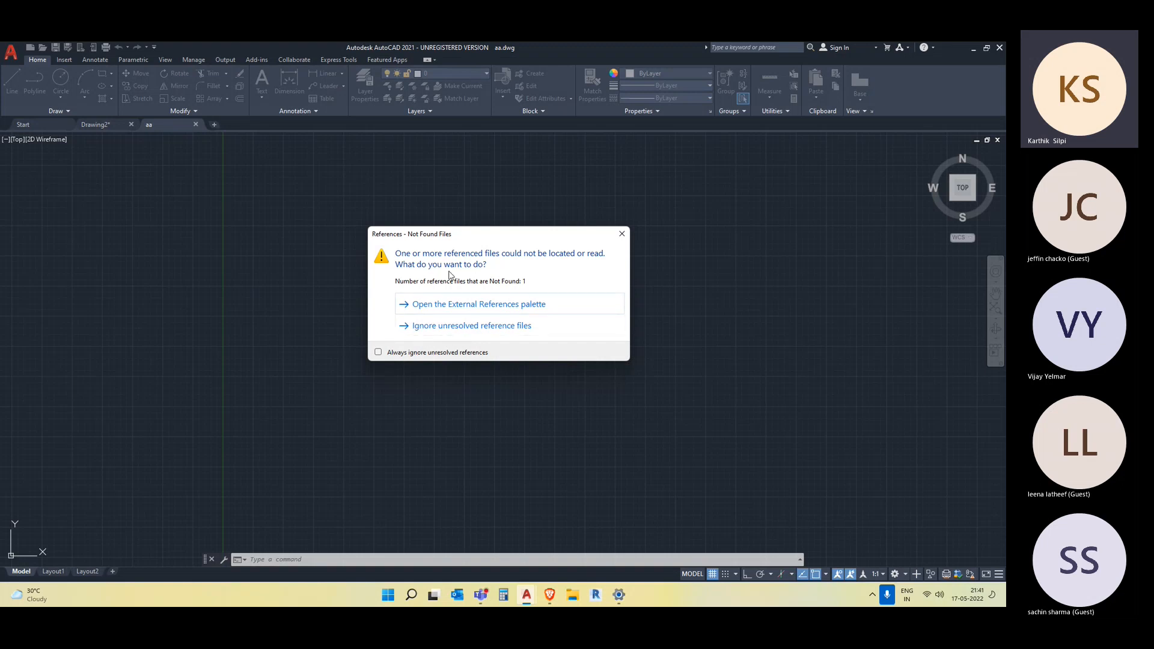
click(473, 332)
- List the external references with XREF and examine the status and saved path of 1234
text(xref)
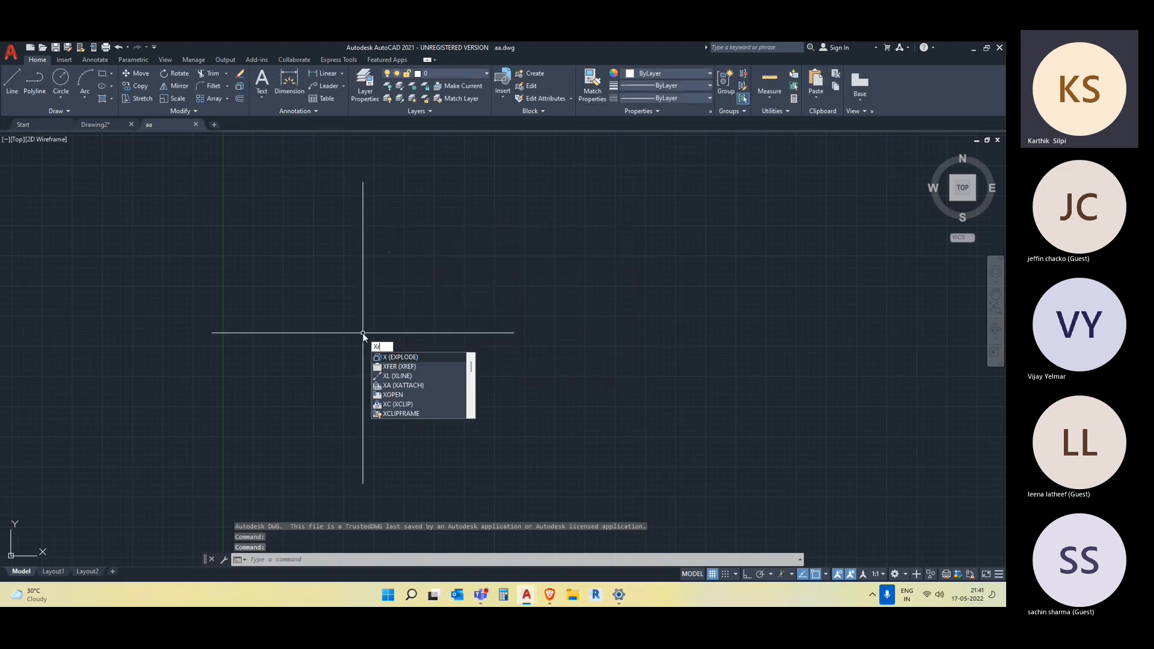
key(Return)
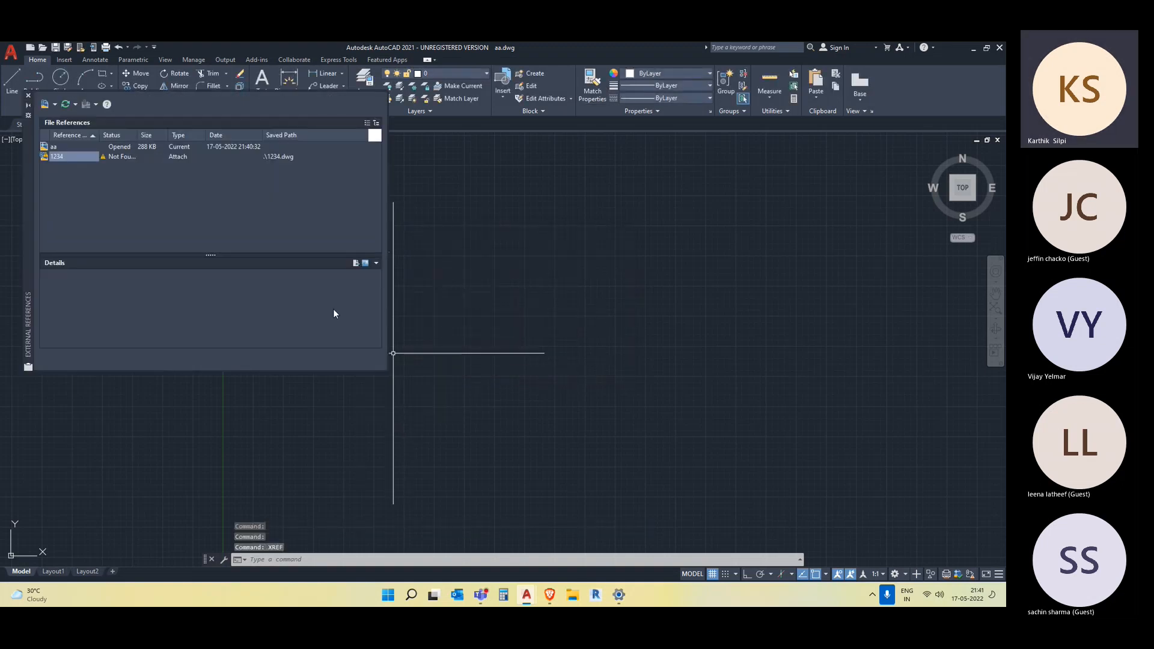
mouse_move(46, 158)
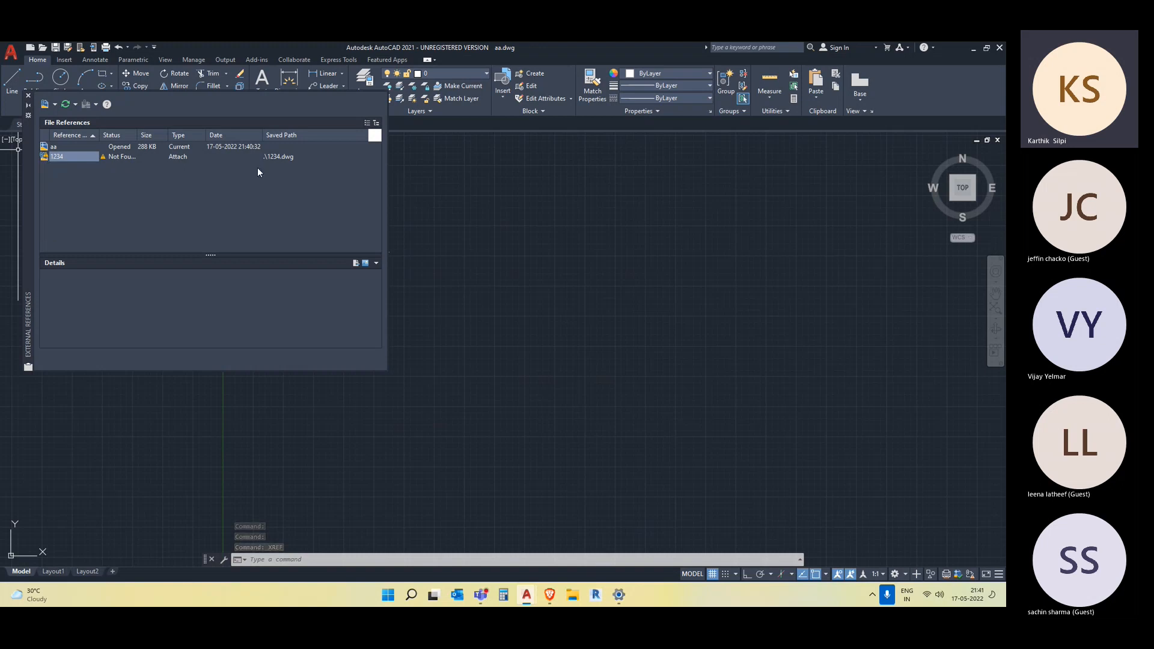
click(312, 158)
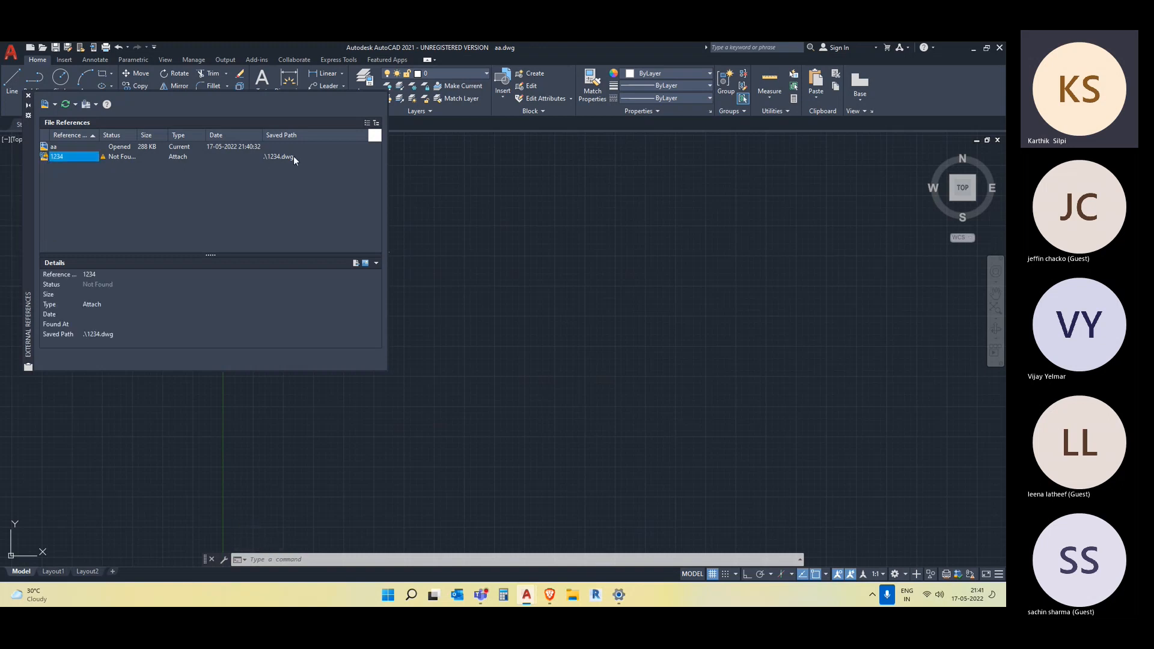
click(115, 156)
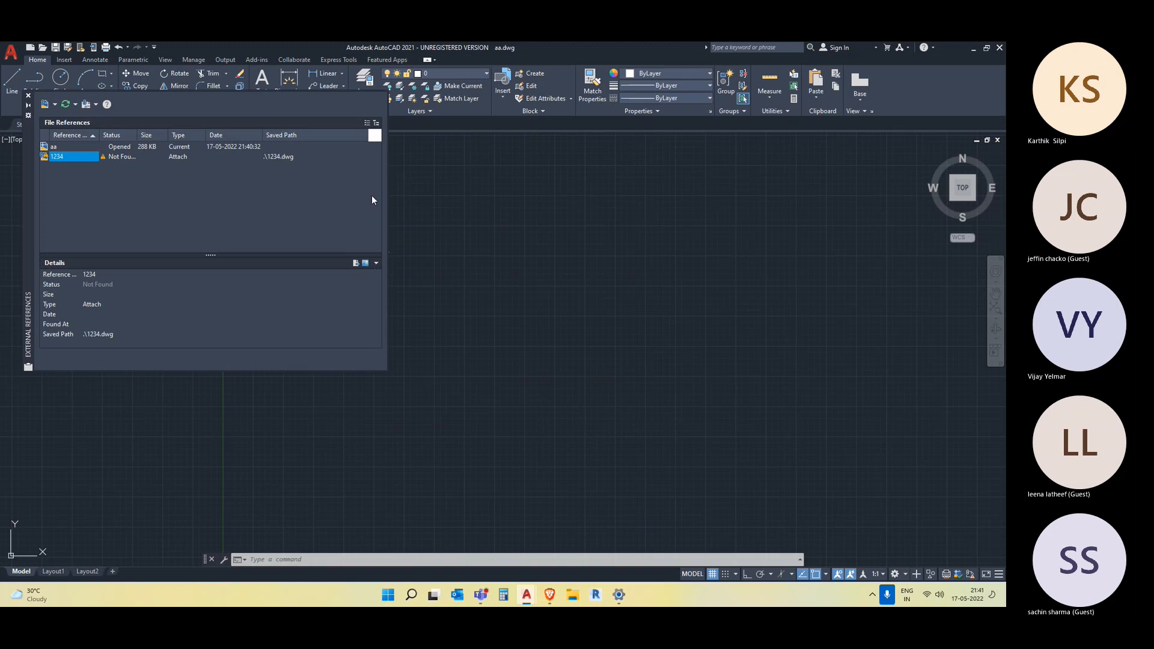
- Repath the 1234 reference to the 1234 drawing in New folder, and close the external references list
click(376, 262)
click(298, 158)
click(77, 157)
click(127, 160)
click(126, 159)
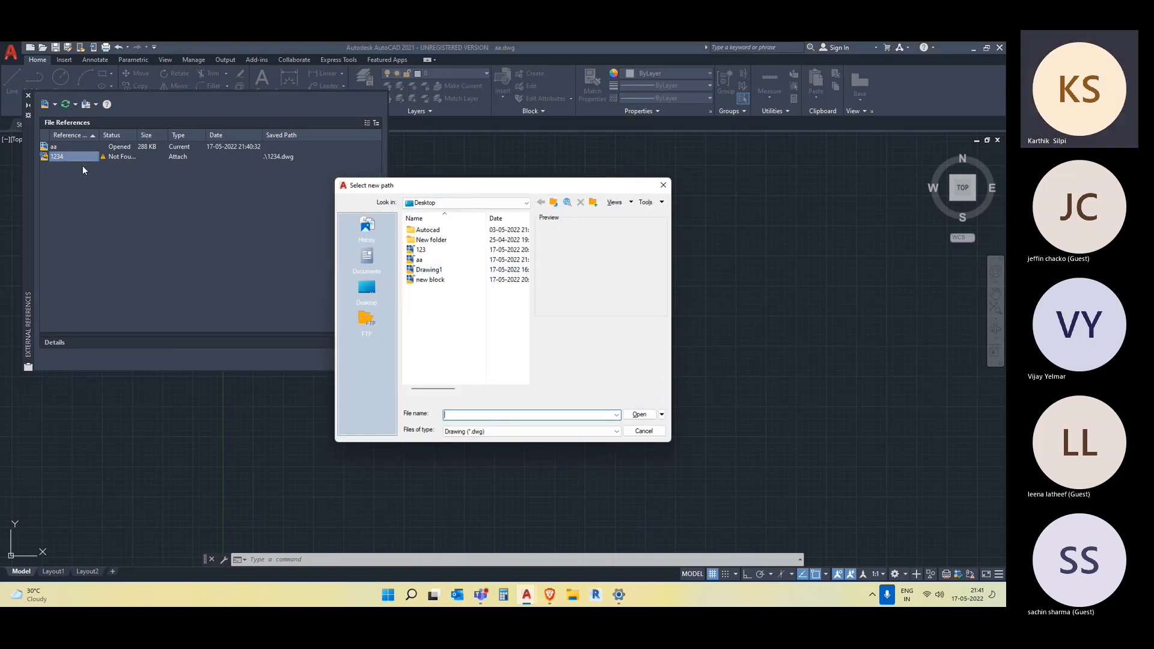
click(431, 240)
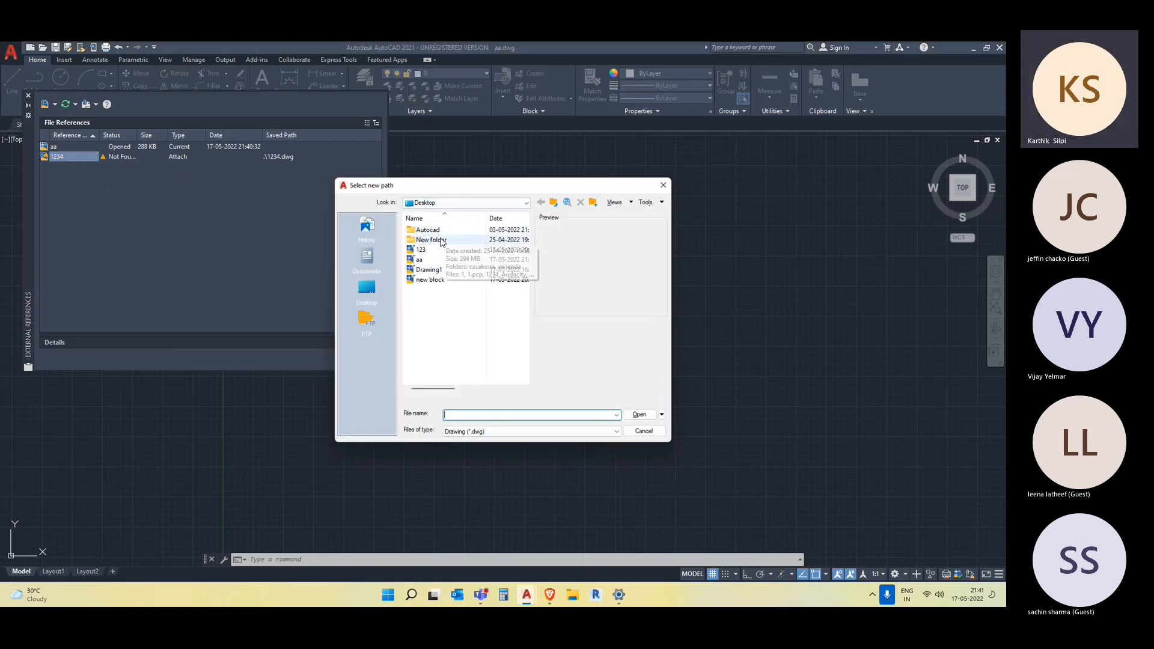
double_click(441, 241)
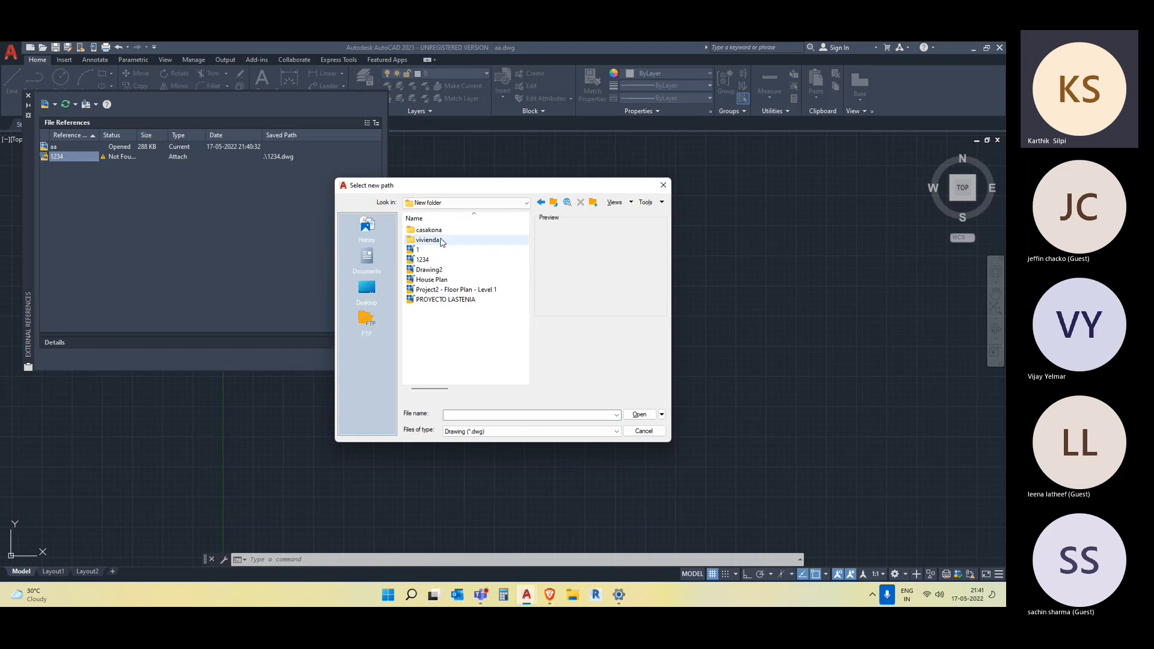
click(439, 260)
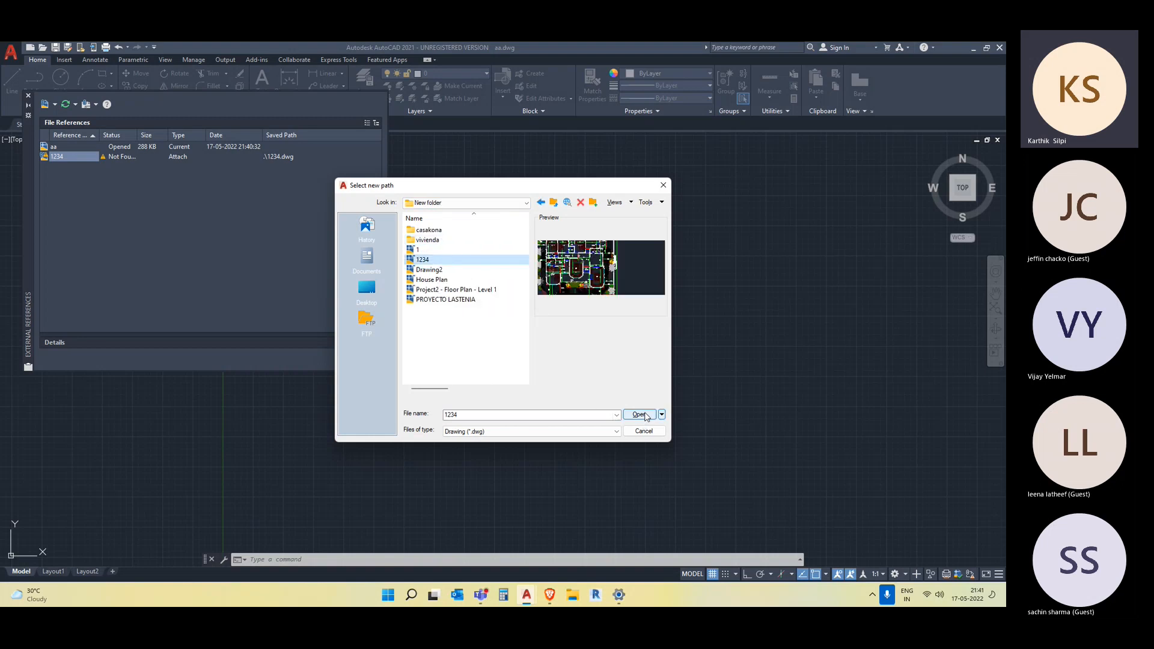
click(625, 415)
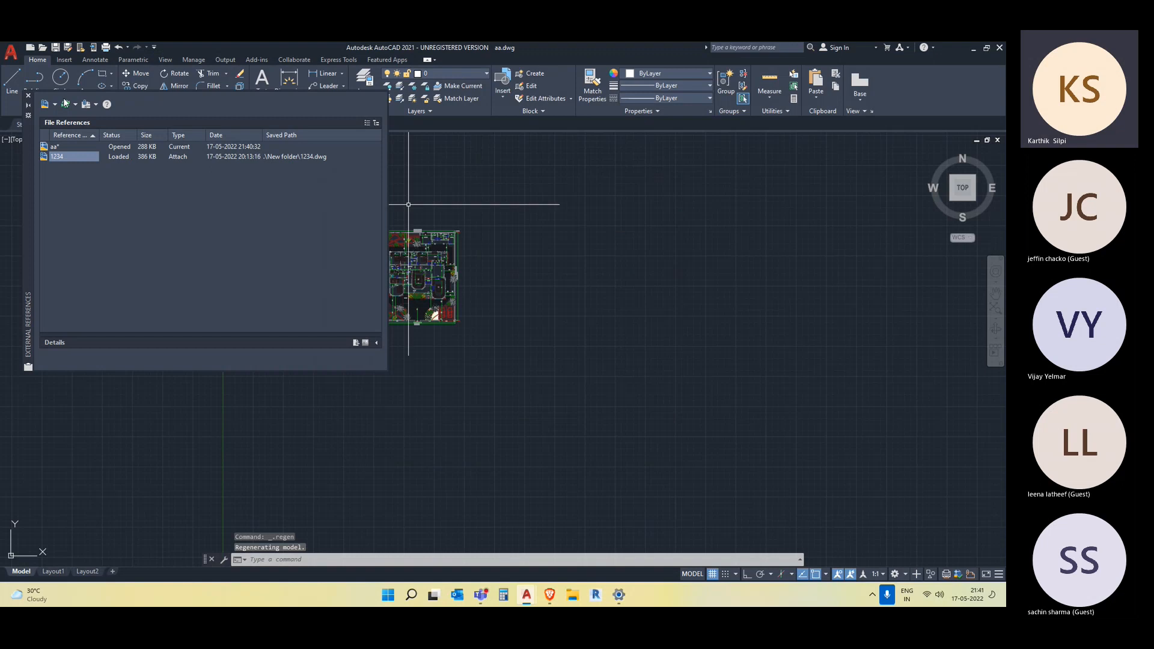
click(28, 95)
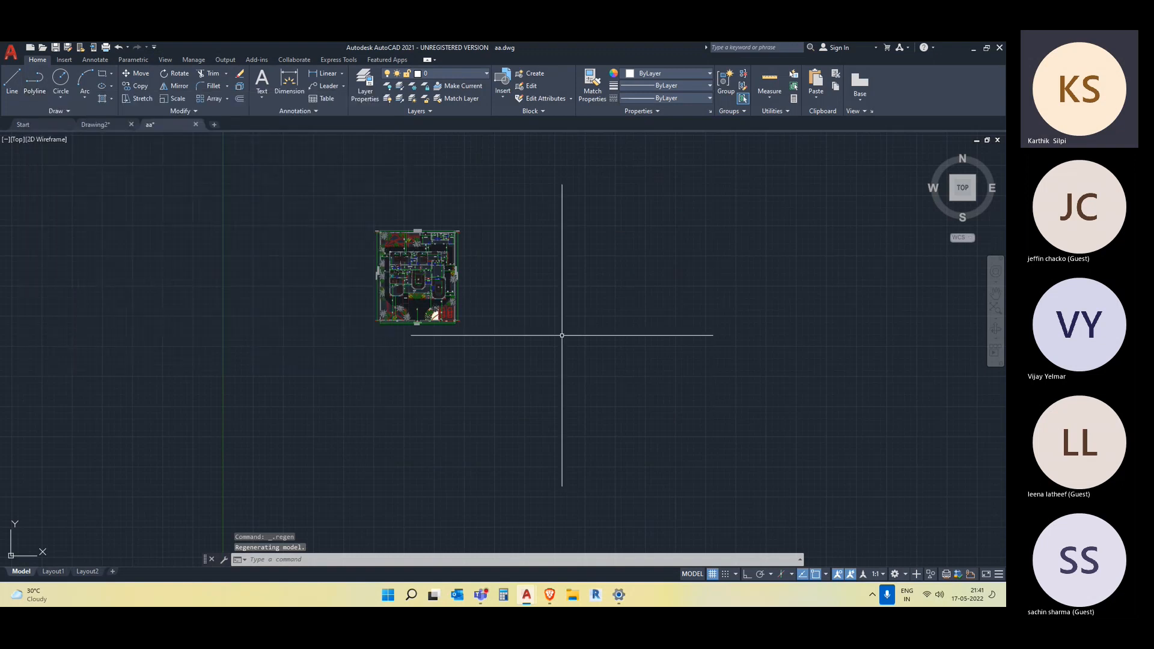
- Close aa without saving changes, and reopen it with the External References palette shown for its unresolved reference
click(195, 124)
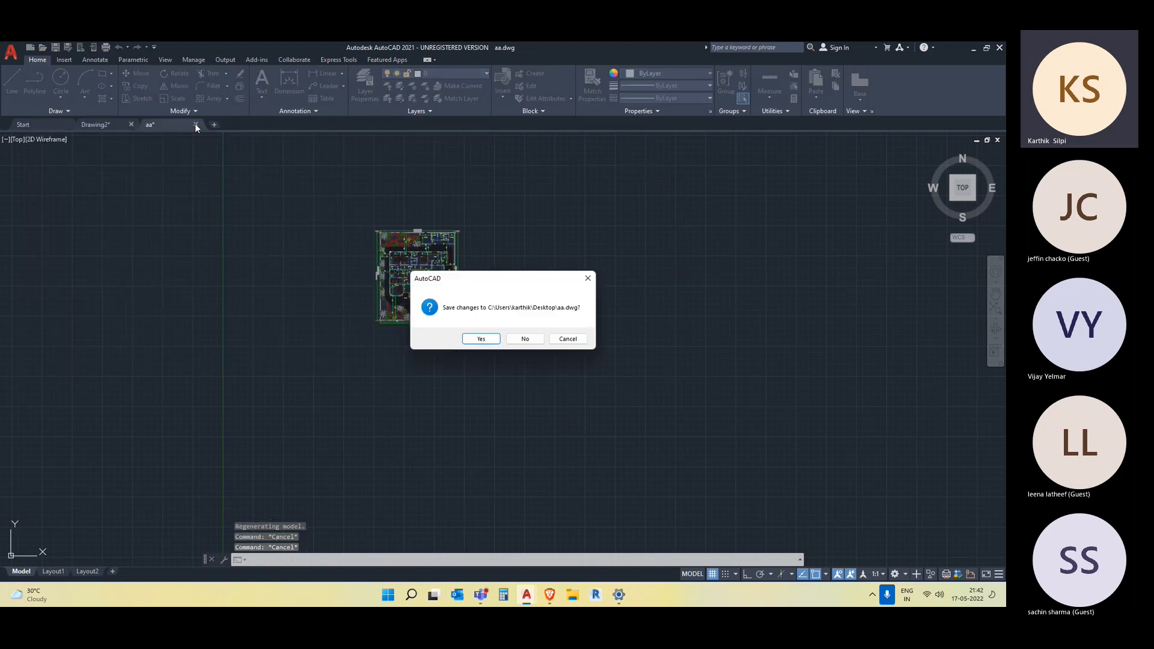
click(525, 339)
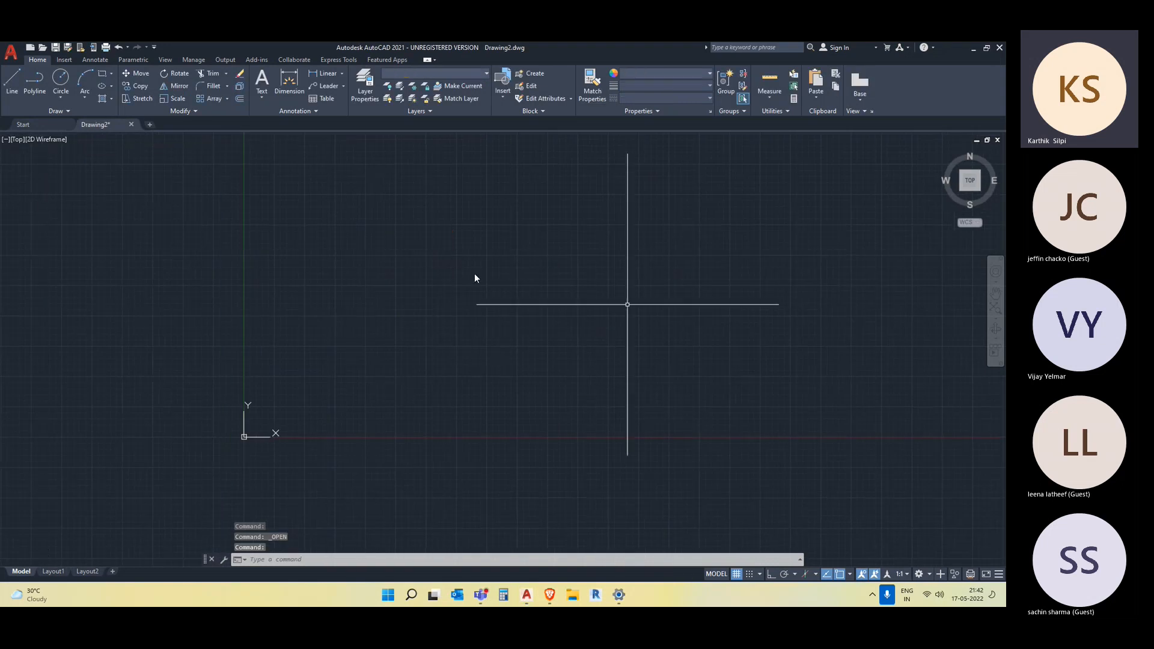
click(10, 57)
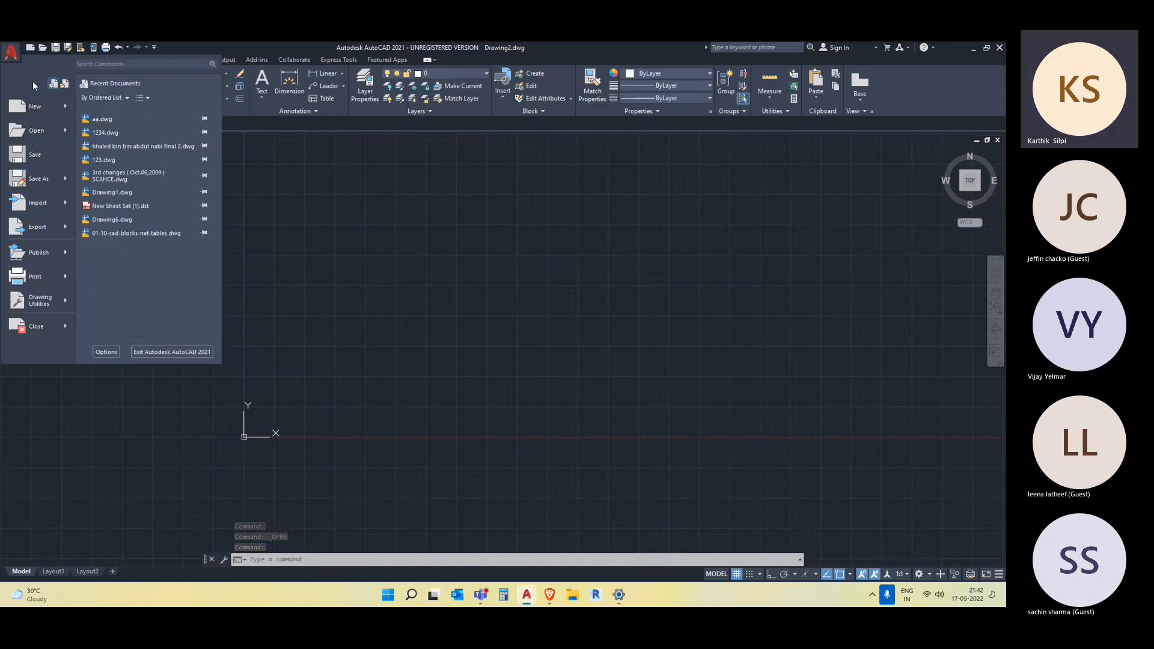
click(102, 118)
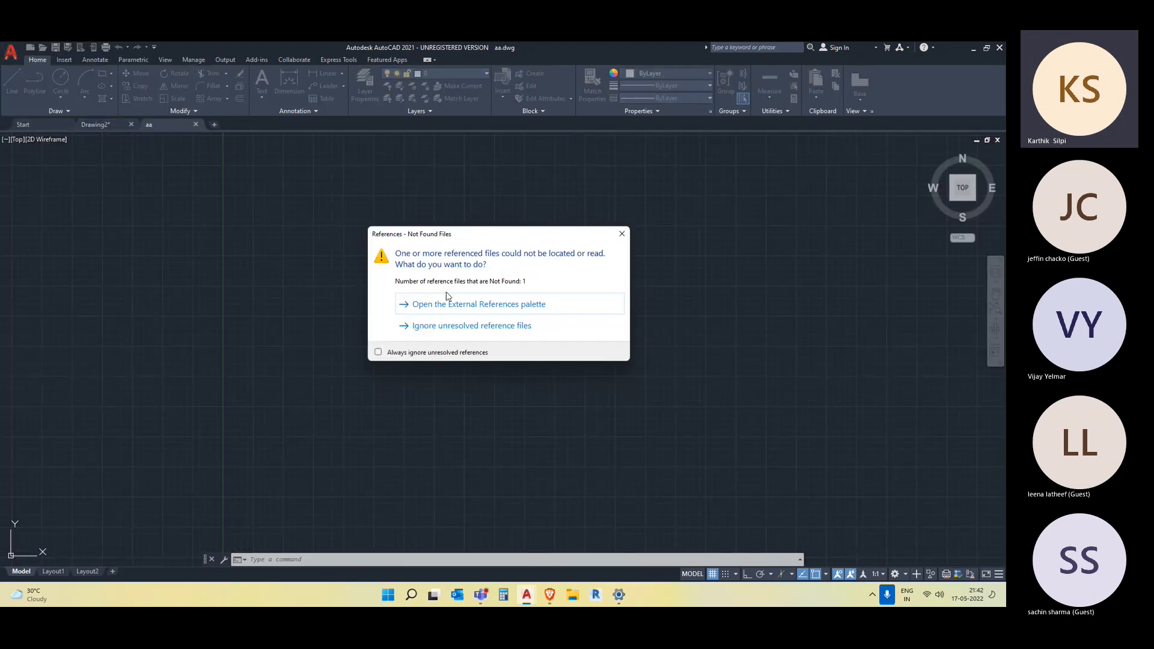
click(484, 305)
scroll(484, 302, down, 4)
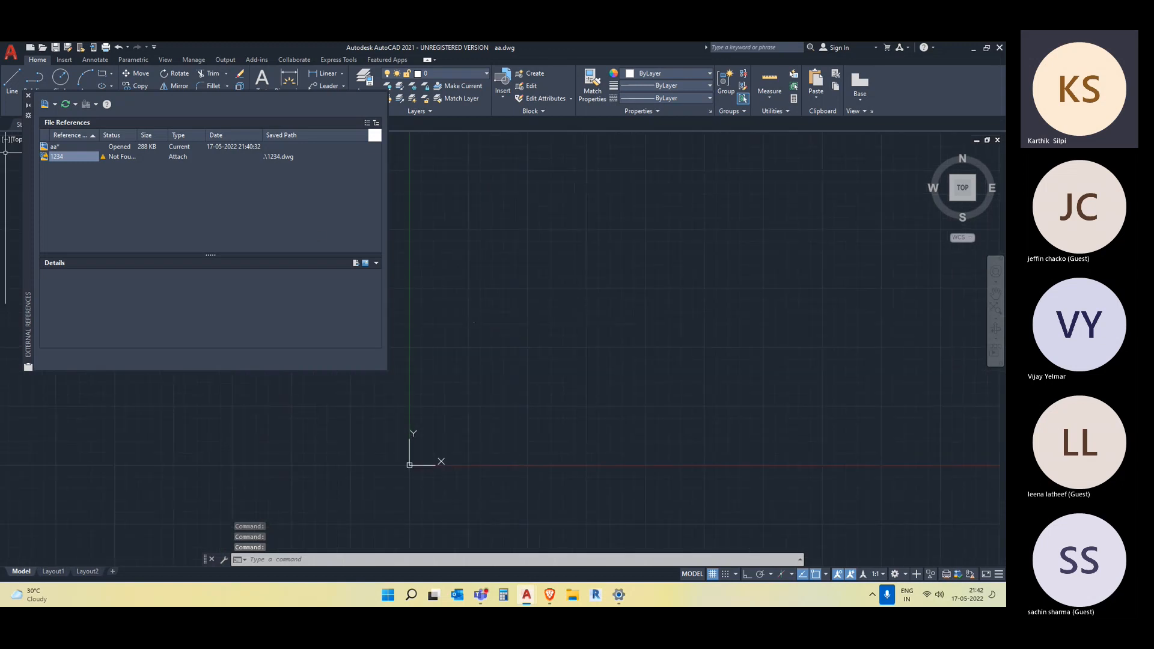
- Repath the unresolved 1234 reference to the 1234 drawing in New folder, close the External References palette, and inspect the floor plan
double_click(84, 157)
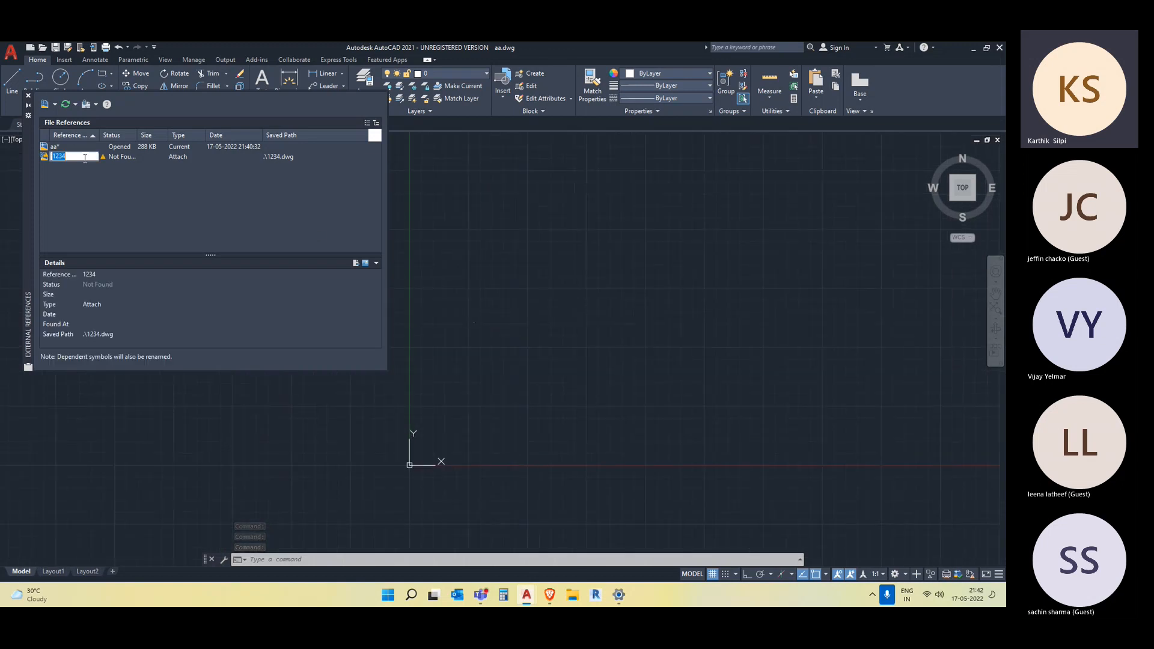
double_click(113, 156)
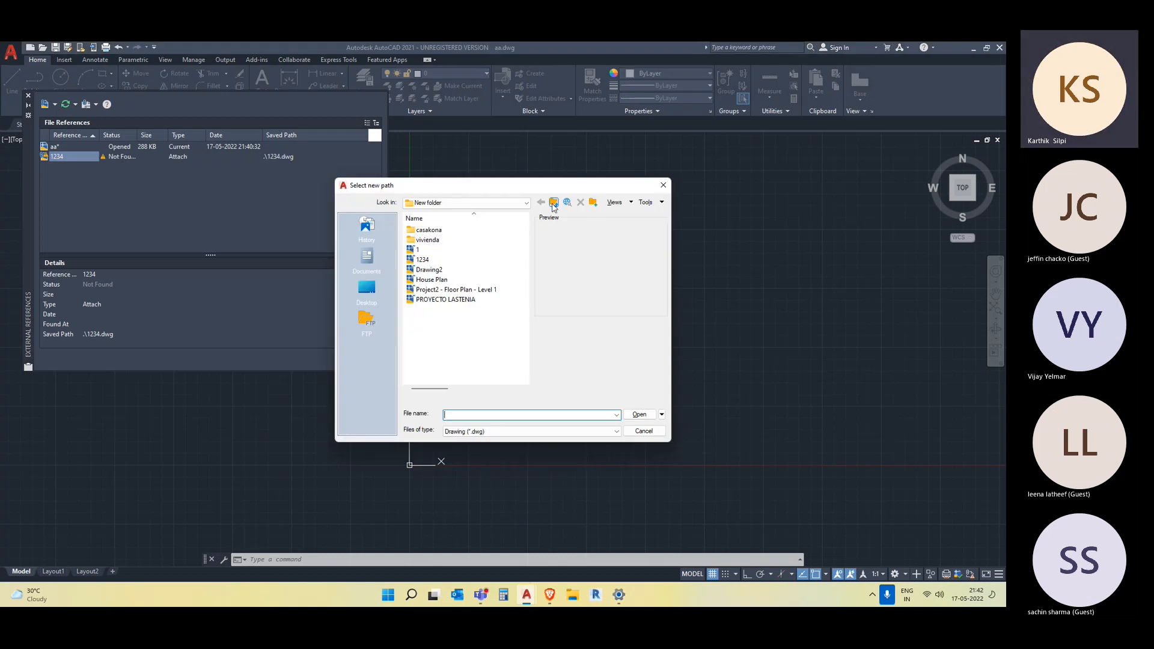
click(552, 203)
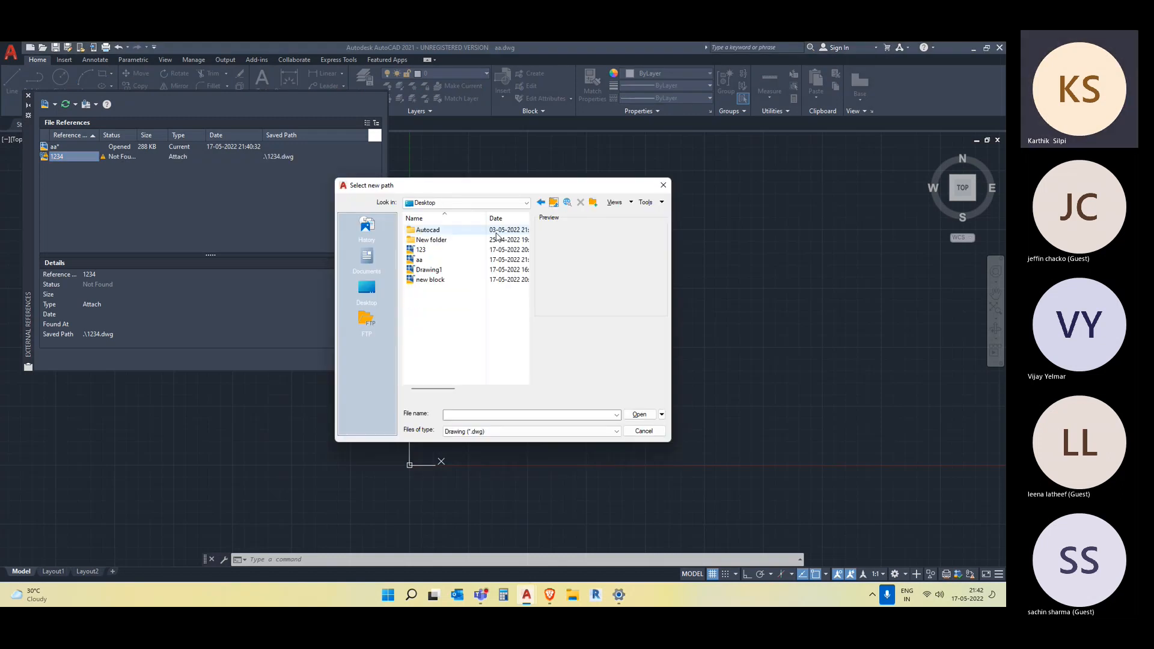
double_click(449, 242)
click(443, 259)
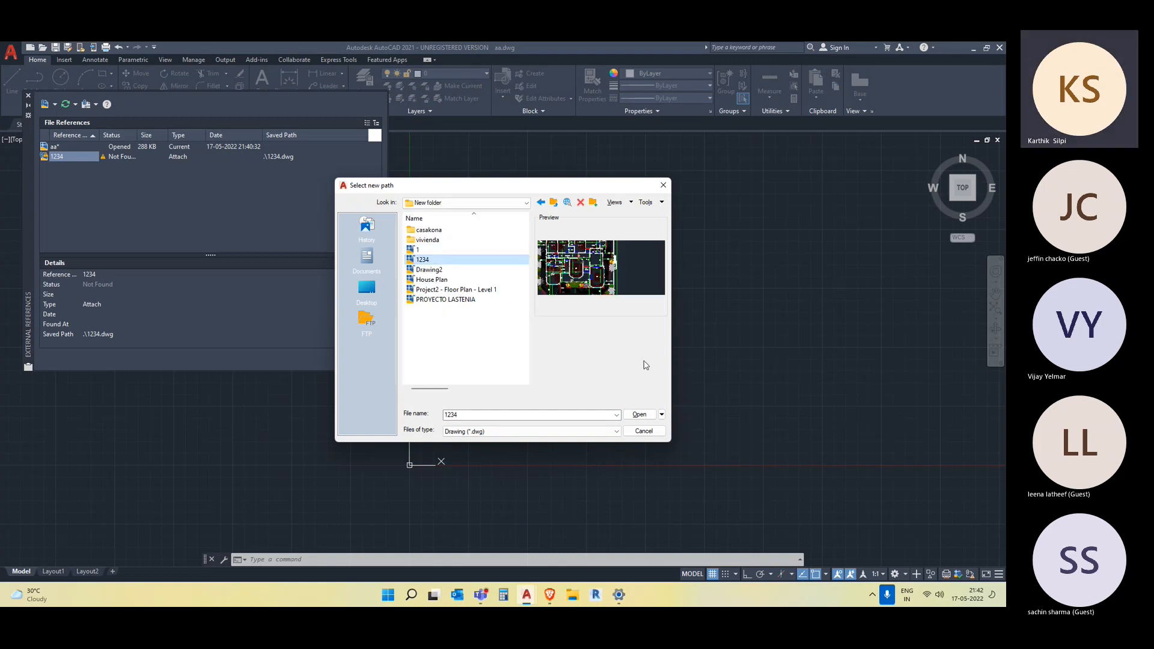
click(639, 415)
scroll(561, 337, up, 3)
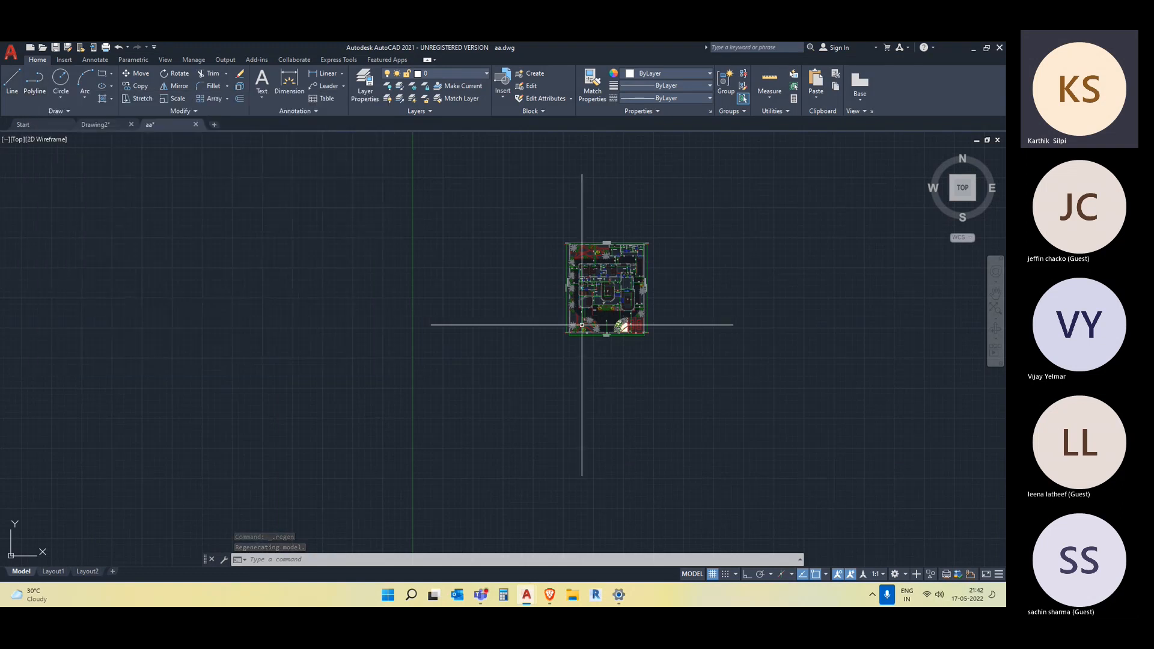
scroll(582, 325, down, 4)
middle_drag(682, 347, 585, 352)
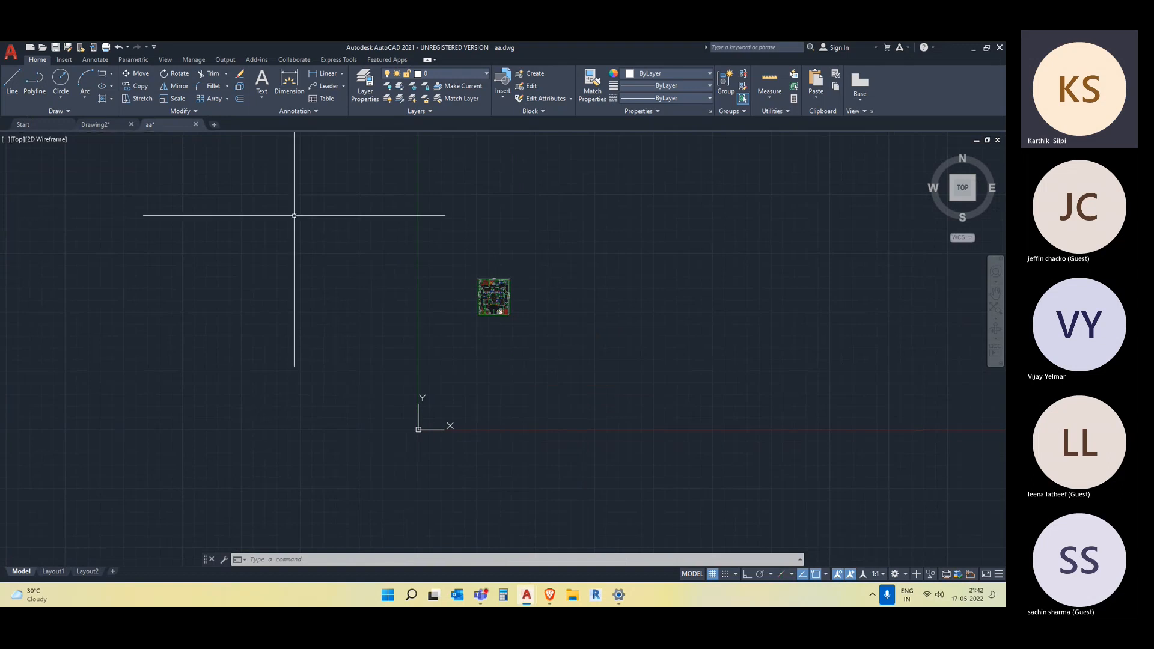
scroll(479, 309, up, 4)
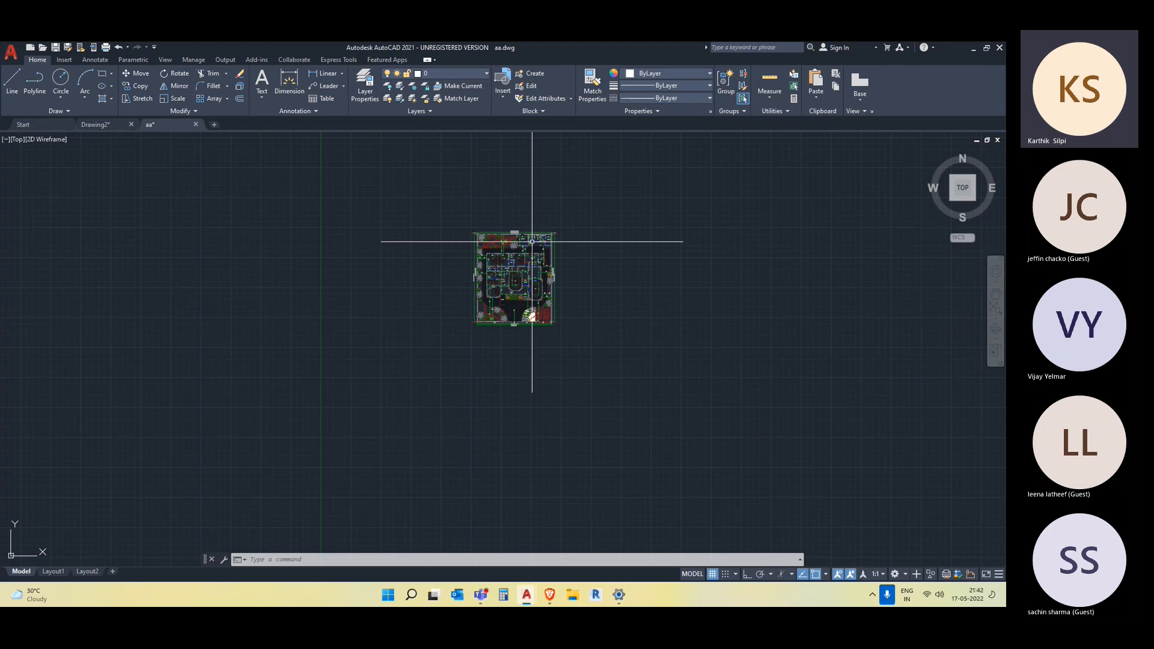
scroll(532, 242, up, 4)
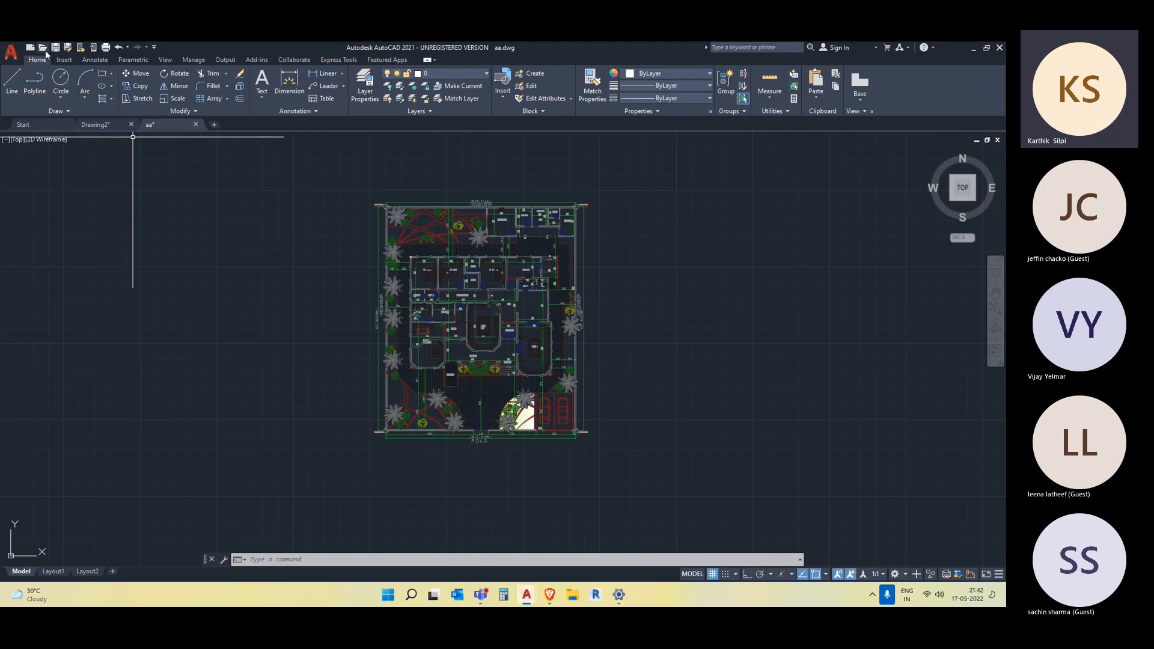
click(63, 60)
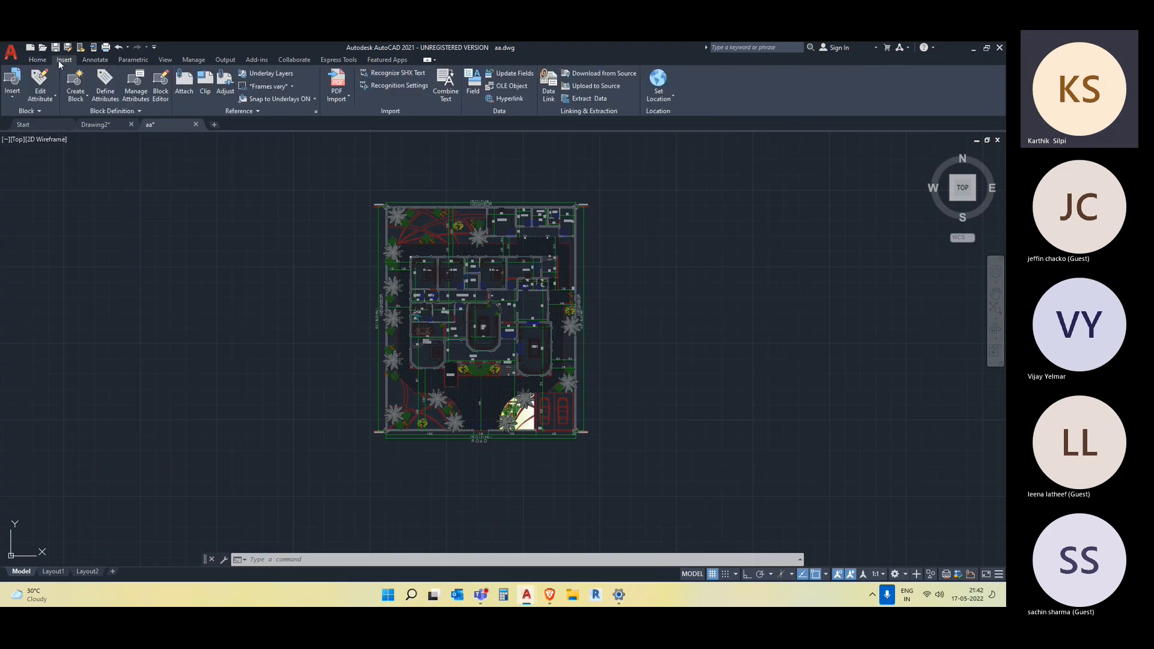
click(192, 86)
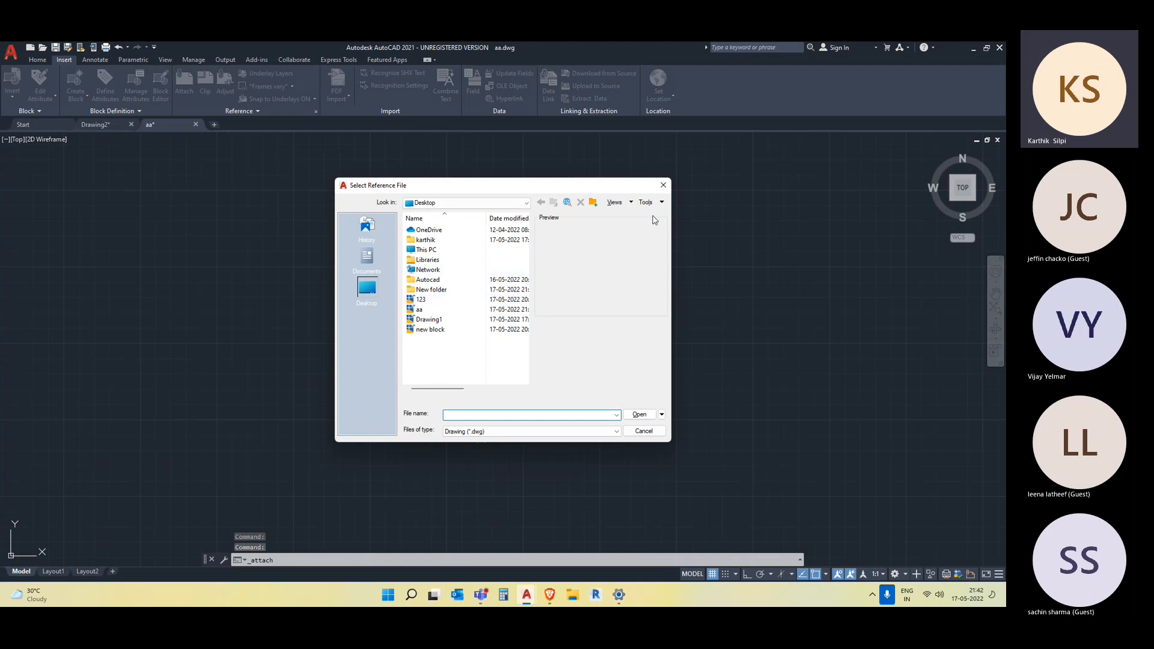
click(663, 188)
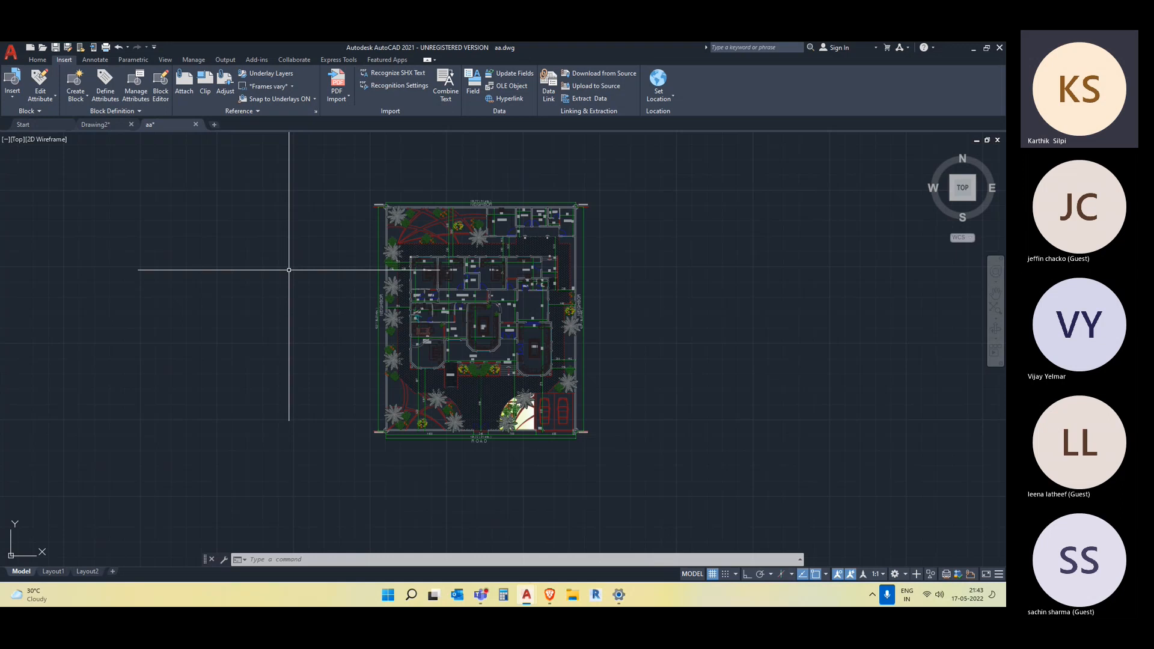
- List the external references with XREF, examine the status and saved path of 1234 again, and close the palette
text(XREF)
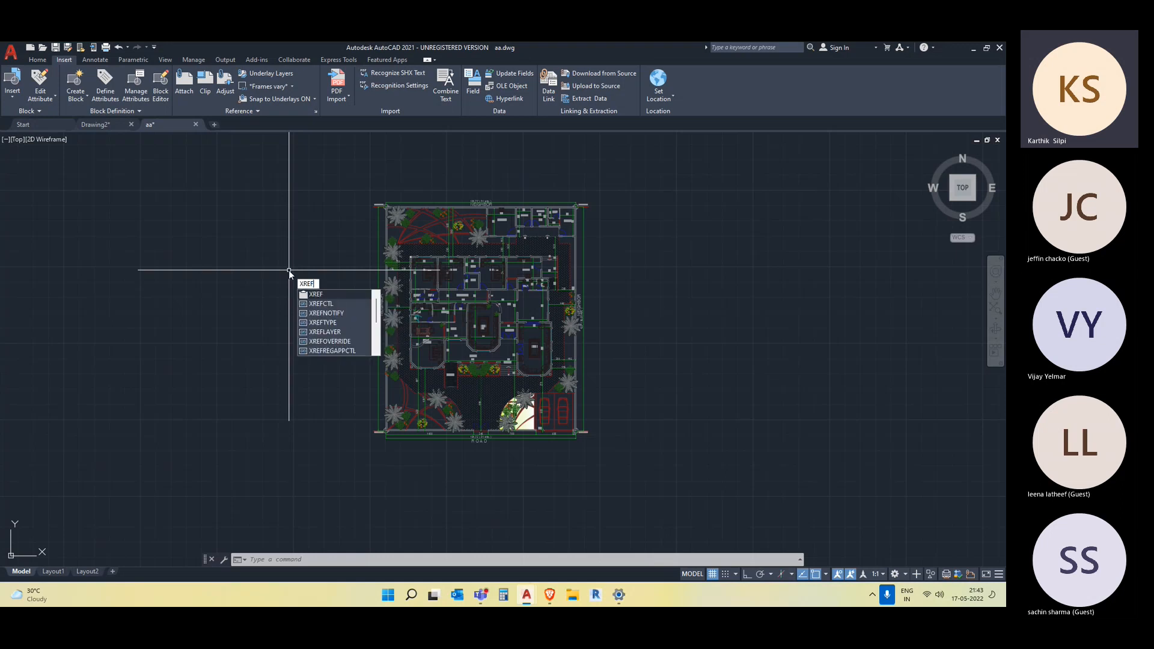
key(Return)
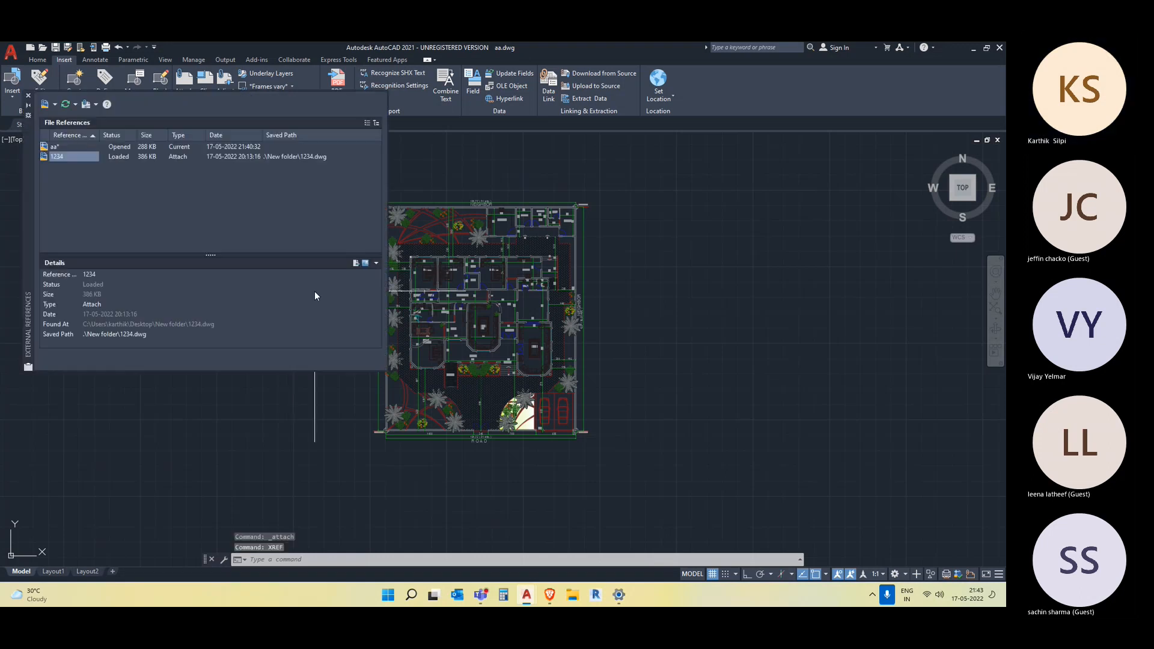
click(121, 157)
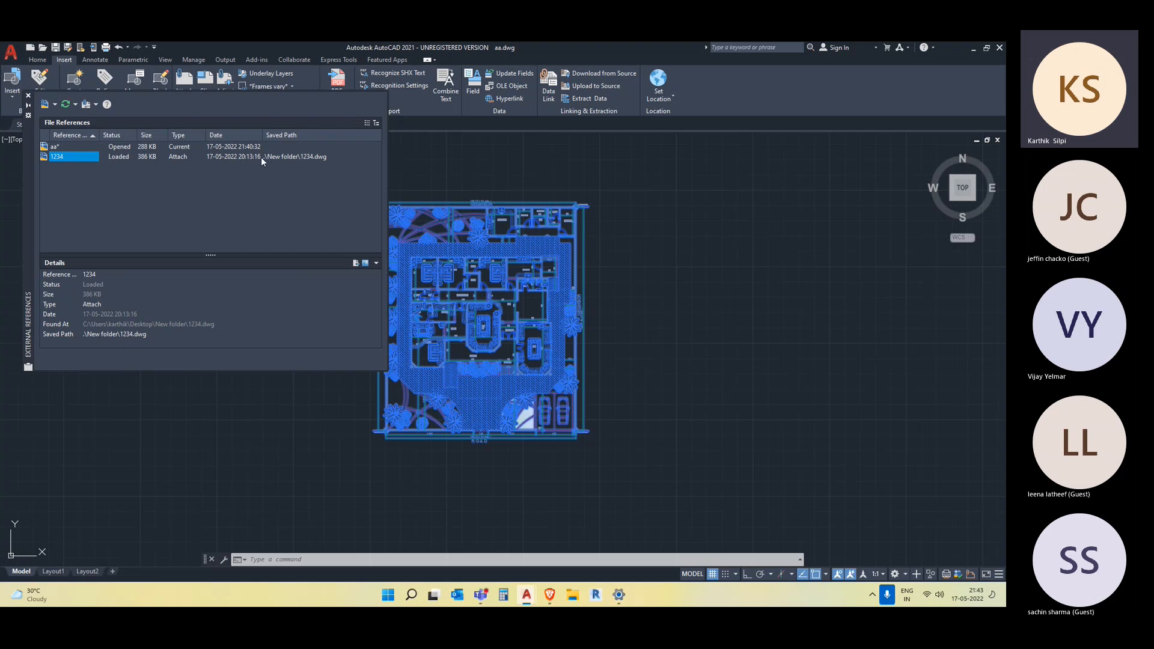
click(28, 95)
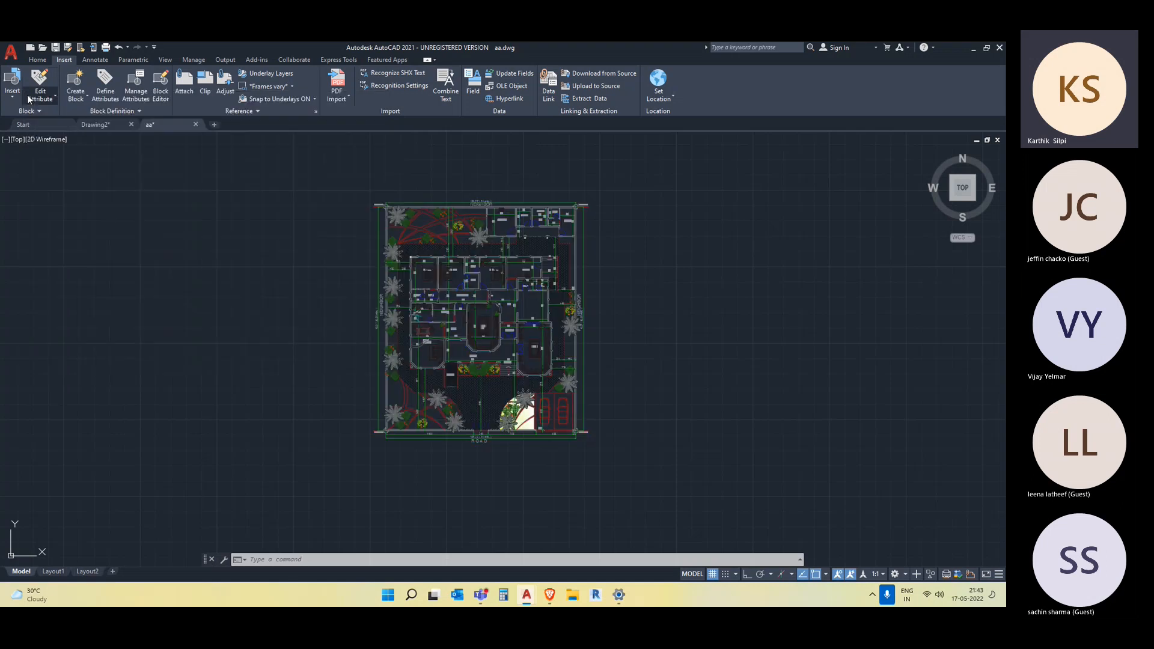
middle_drag(397, 369, 344, 412)
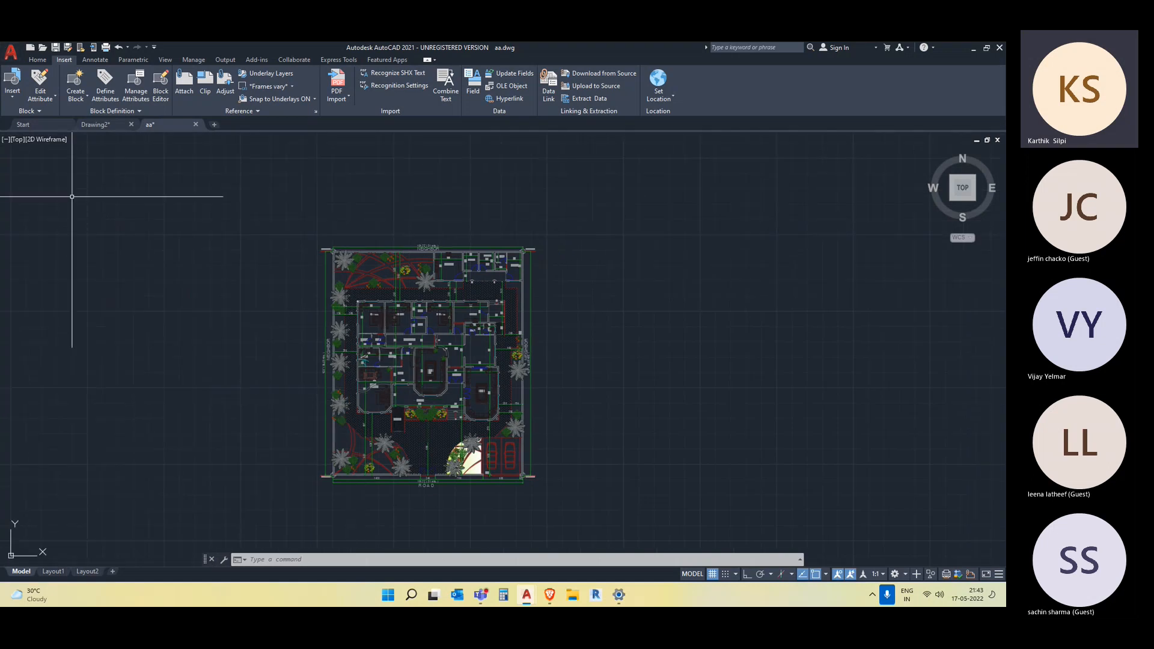
- Make Drawing2 the active drawing, and switch from AutoCAD to the Microsoft Teams meeting window
click(113, 127)
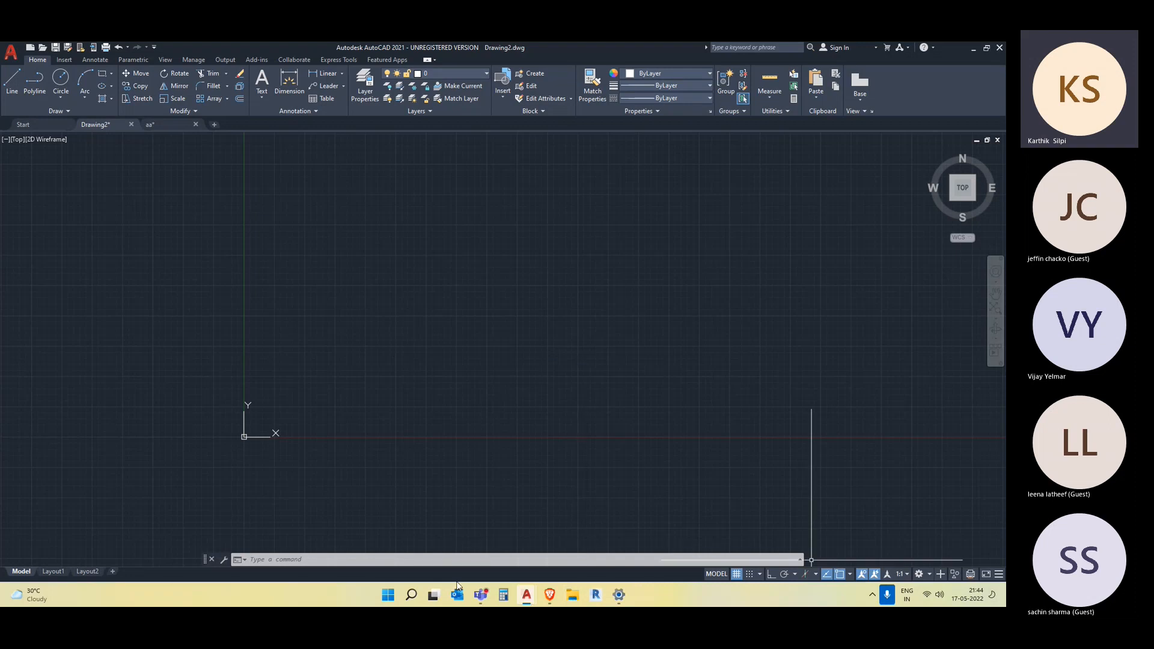
click(982, 49)
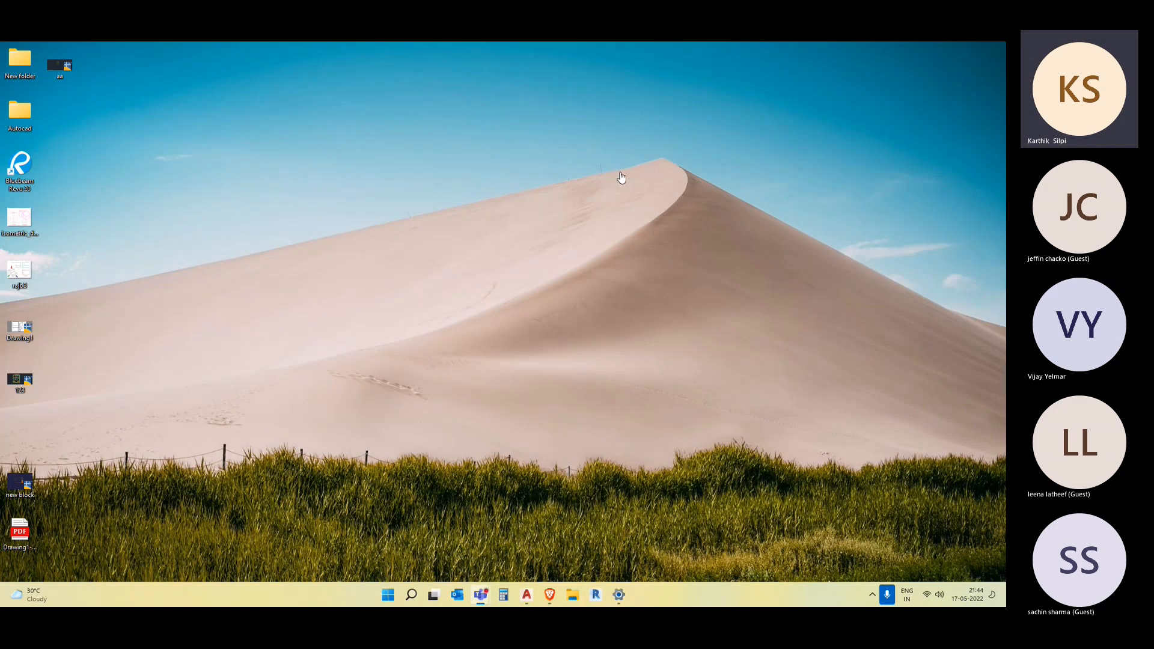
click(624, 166)
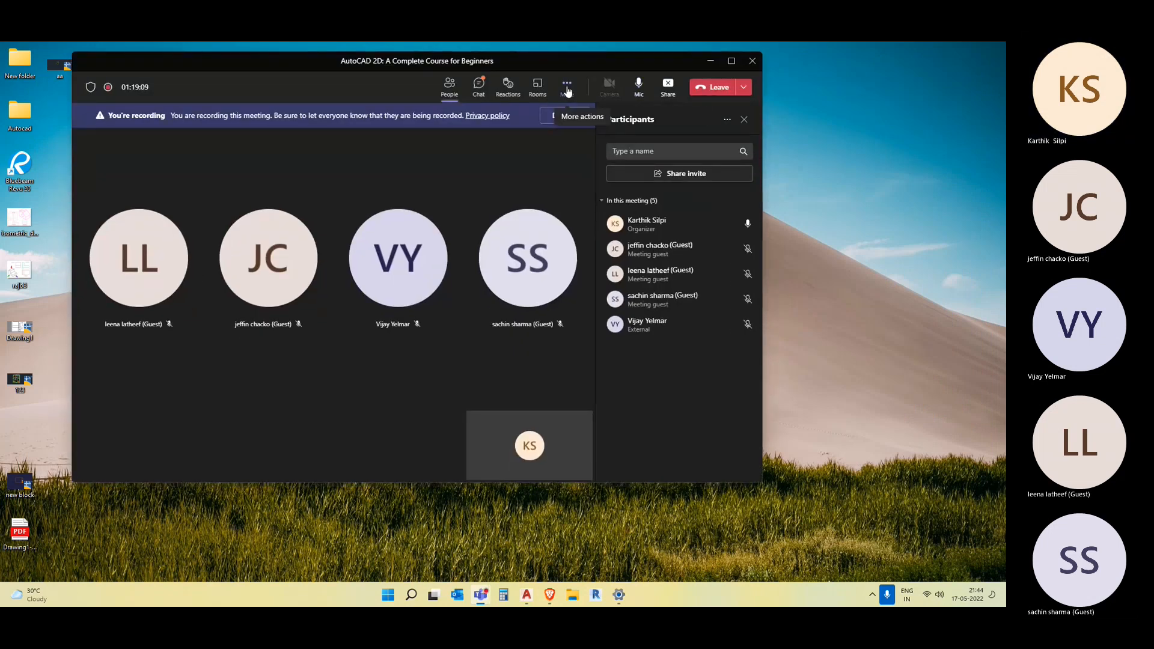